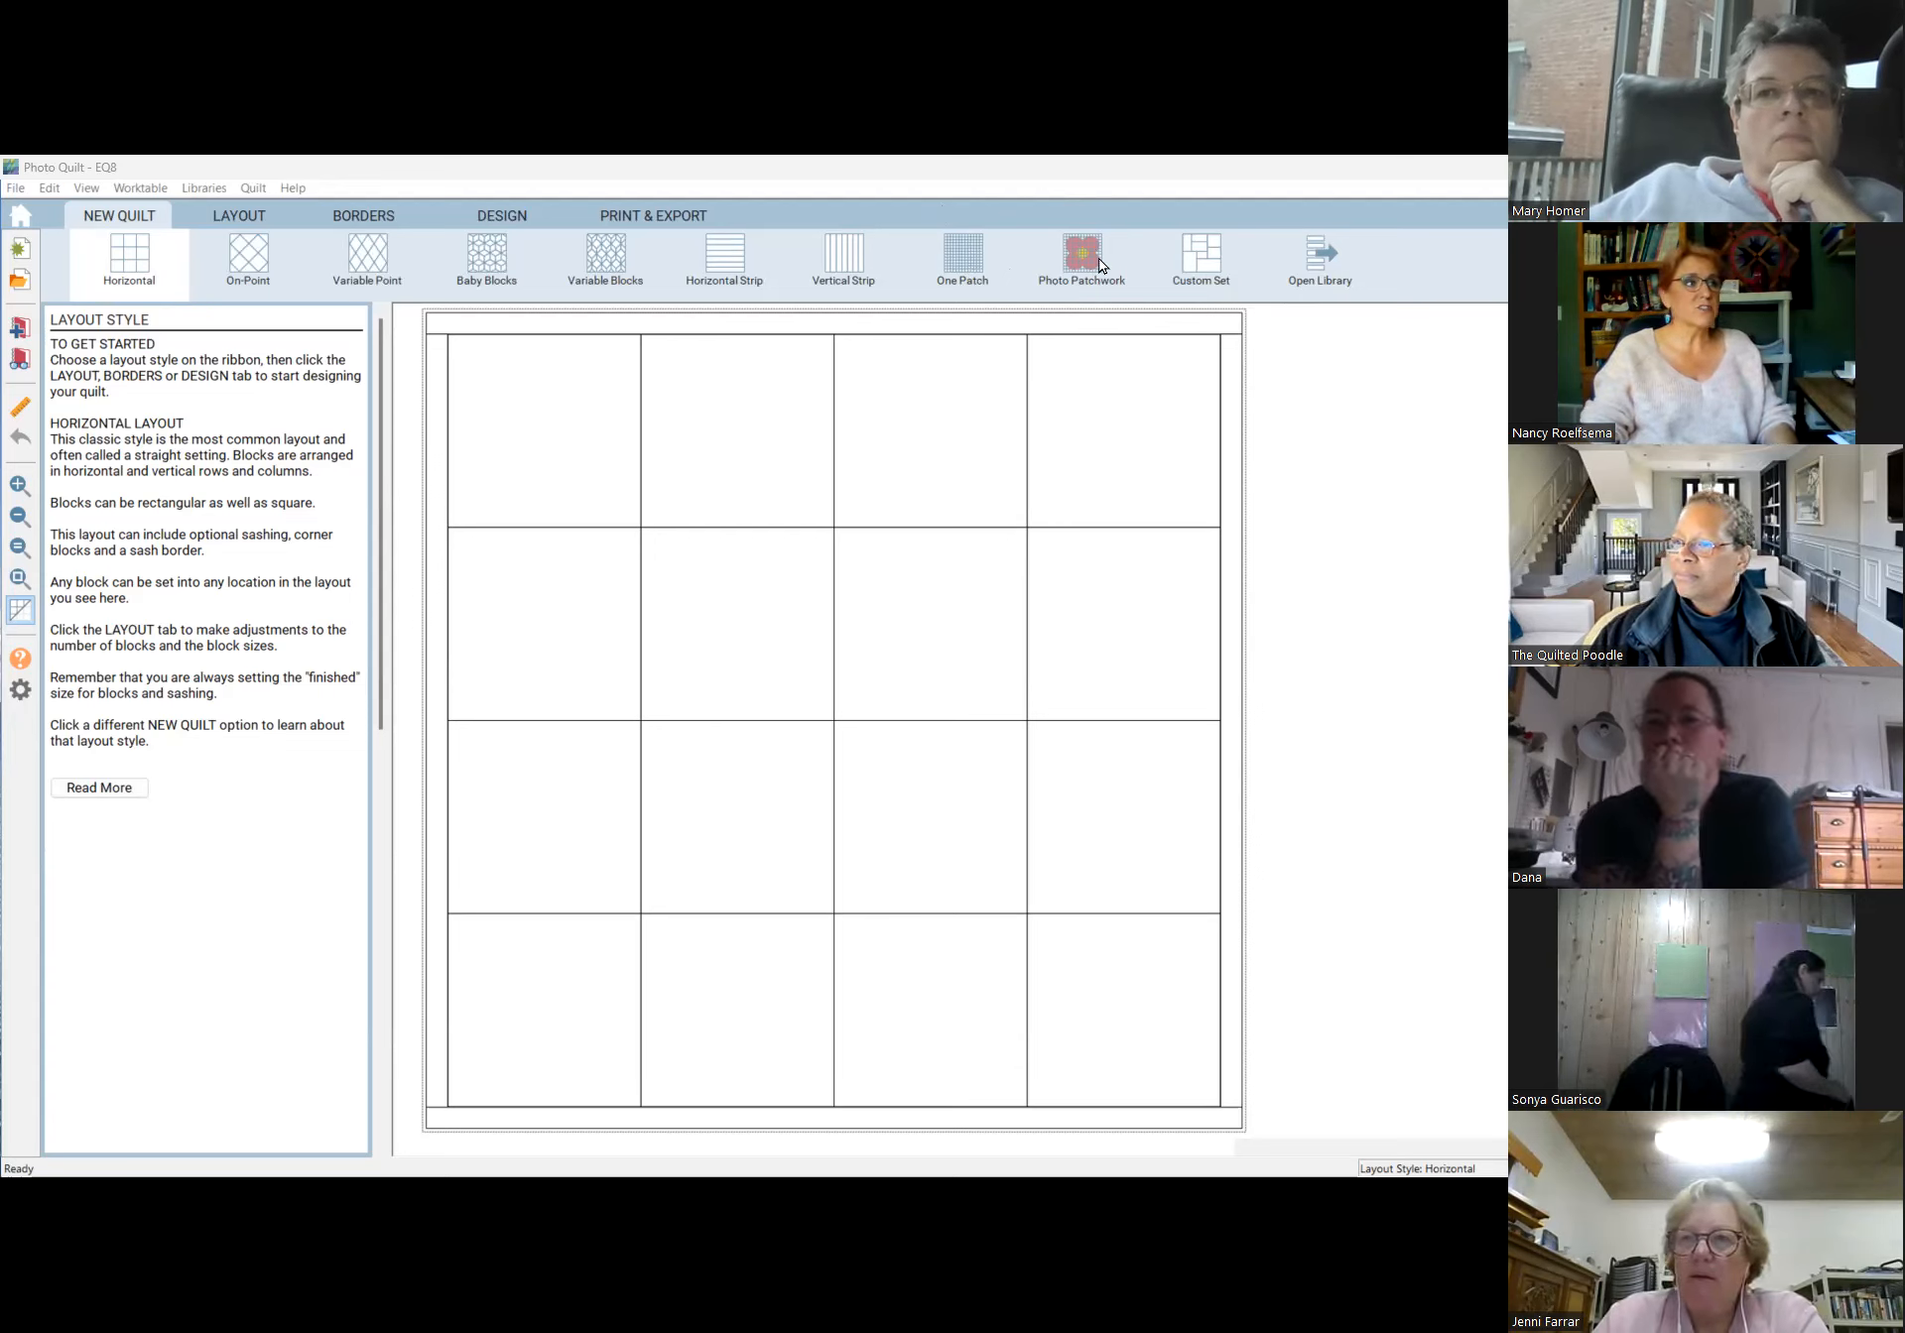
pyautogui.click(16, 188)
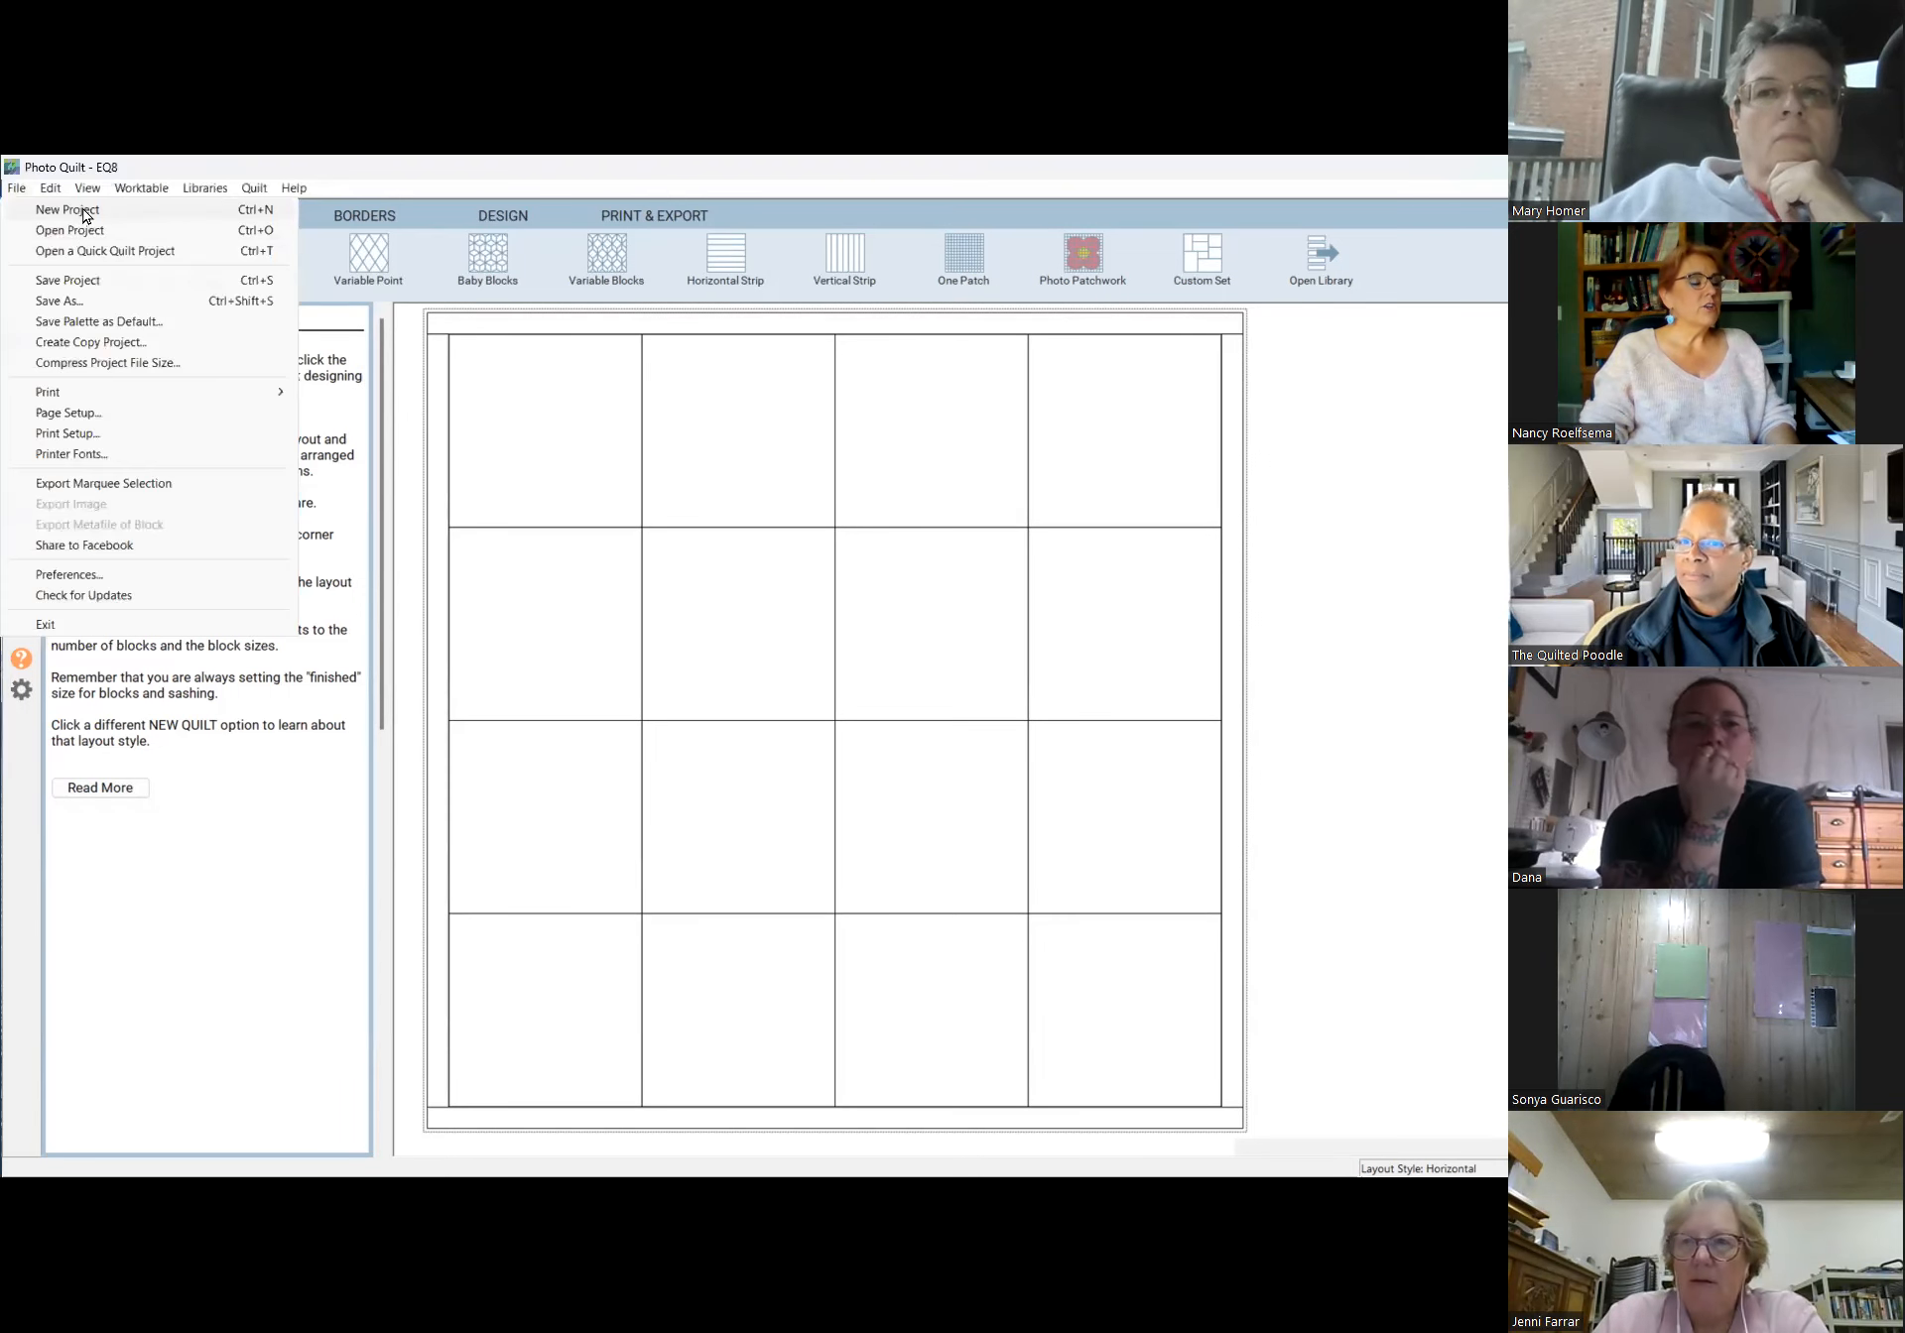
pyautogui.click(316, 325)
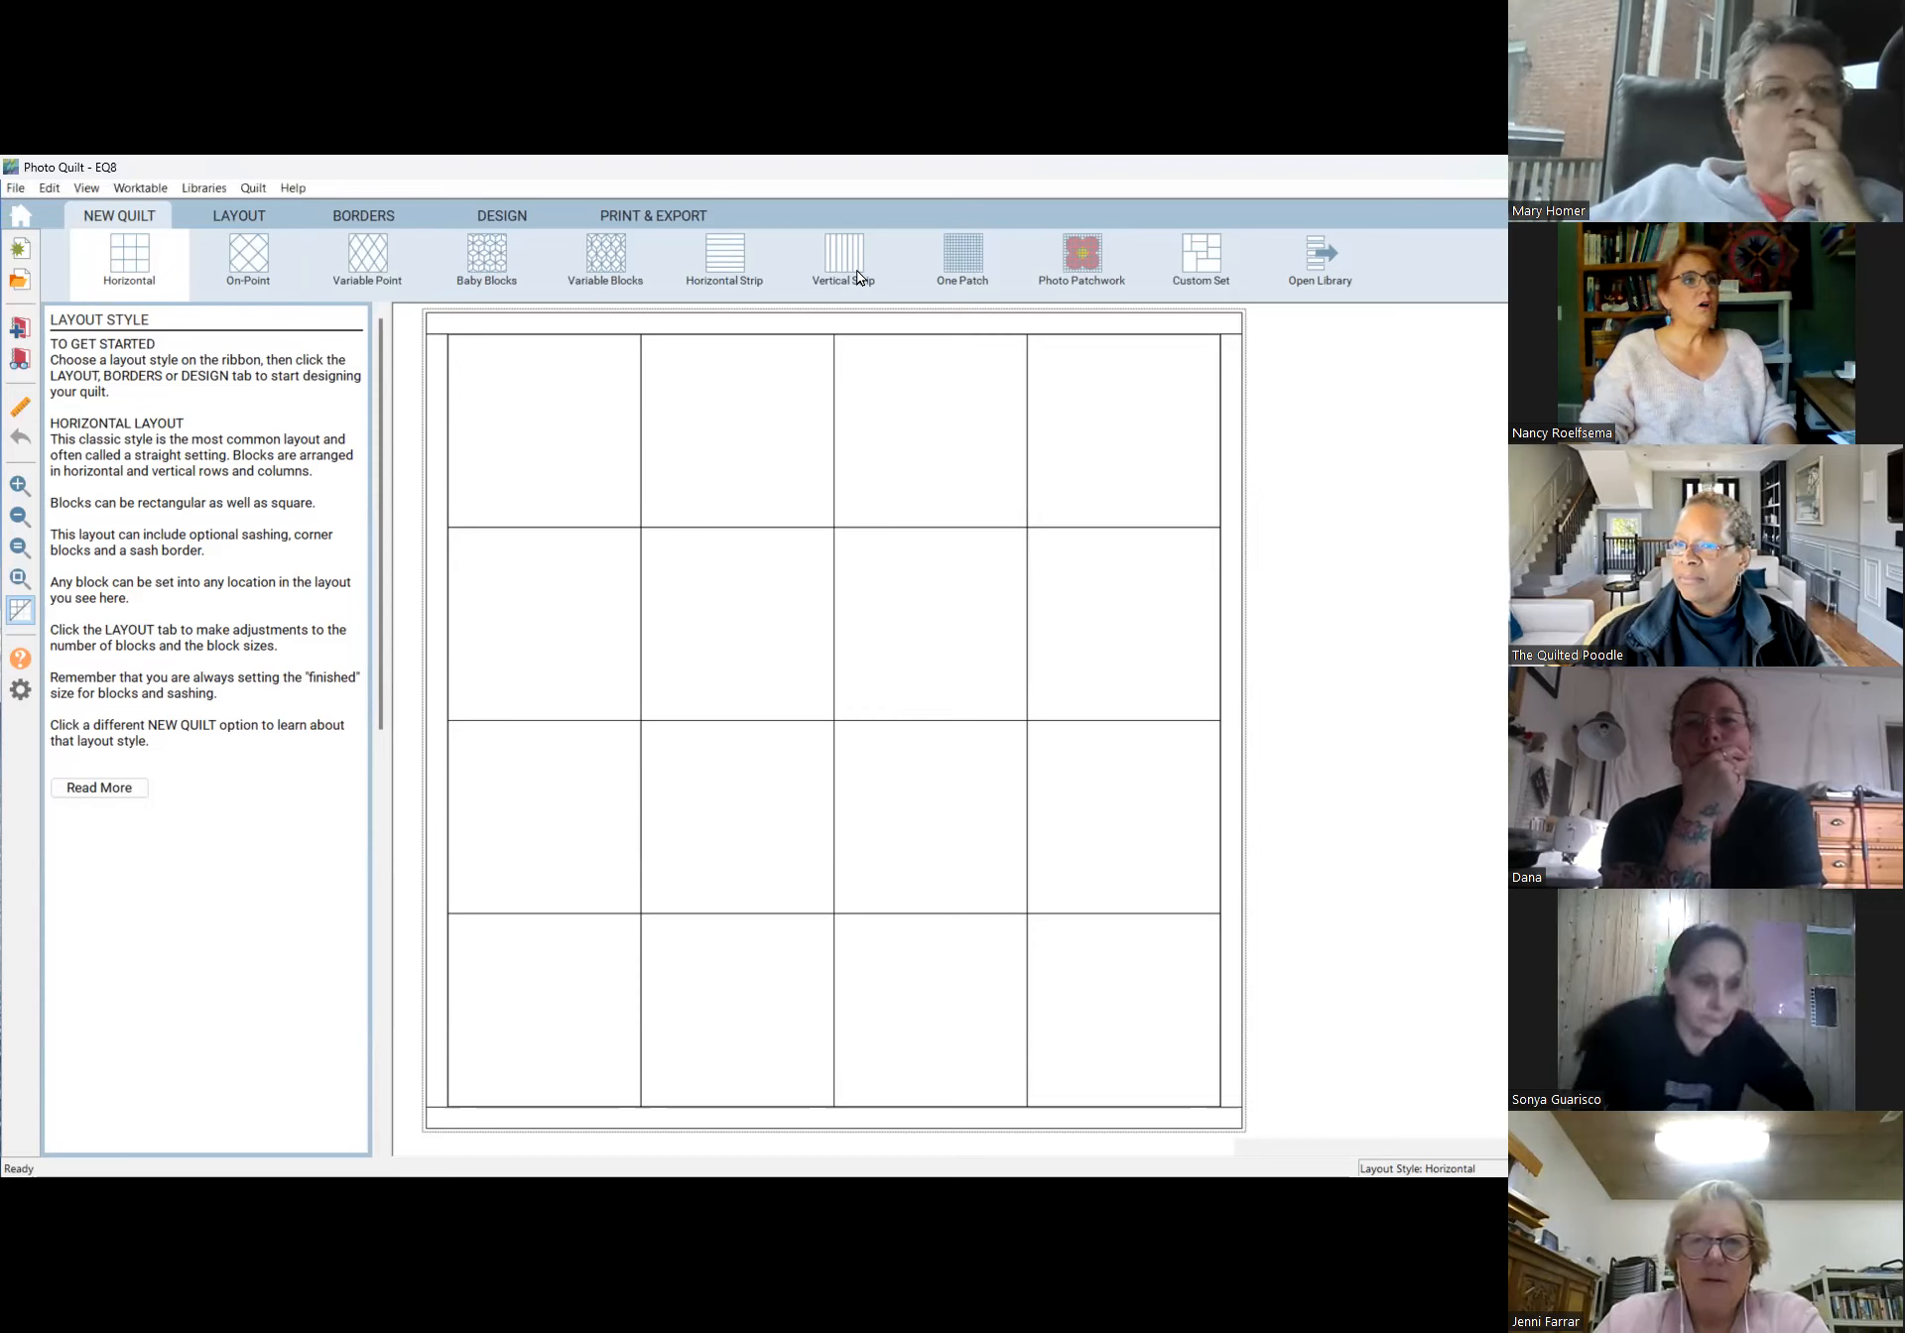
# Start a new quilt with the Photo Patchwork layout style and review its layout and border settings.
pyautogui.click(1083, 260)
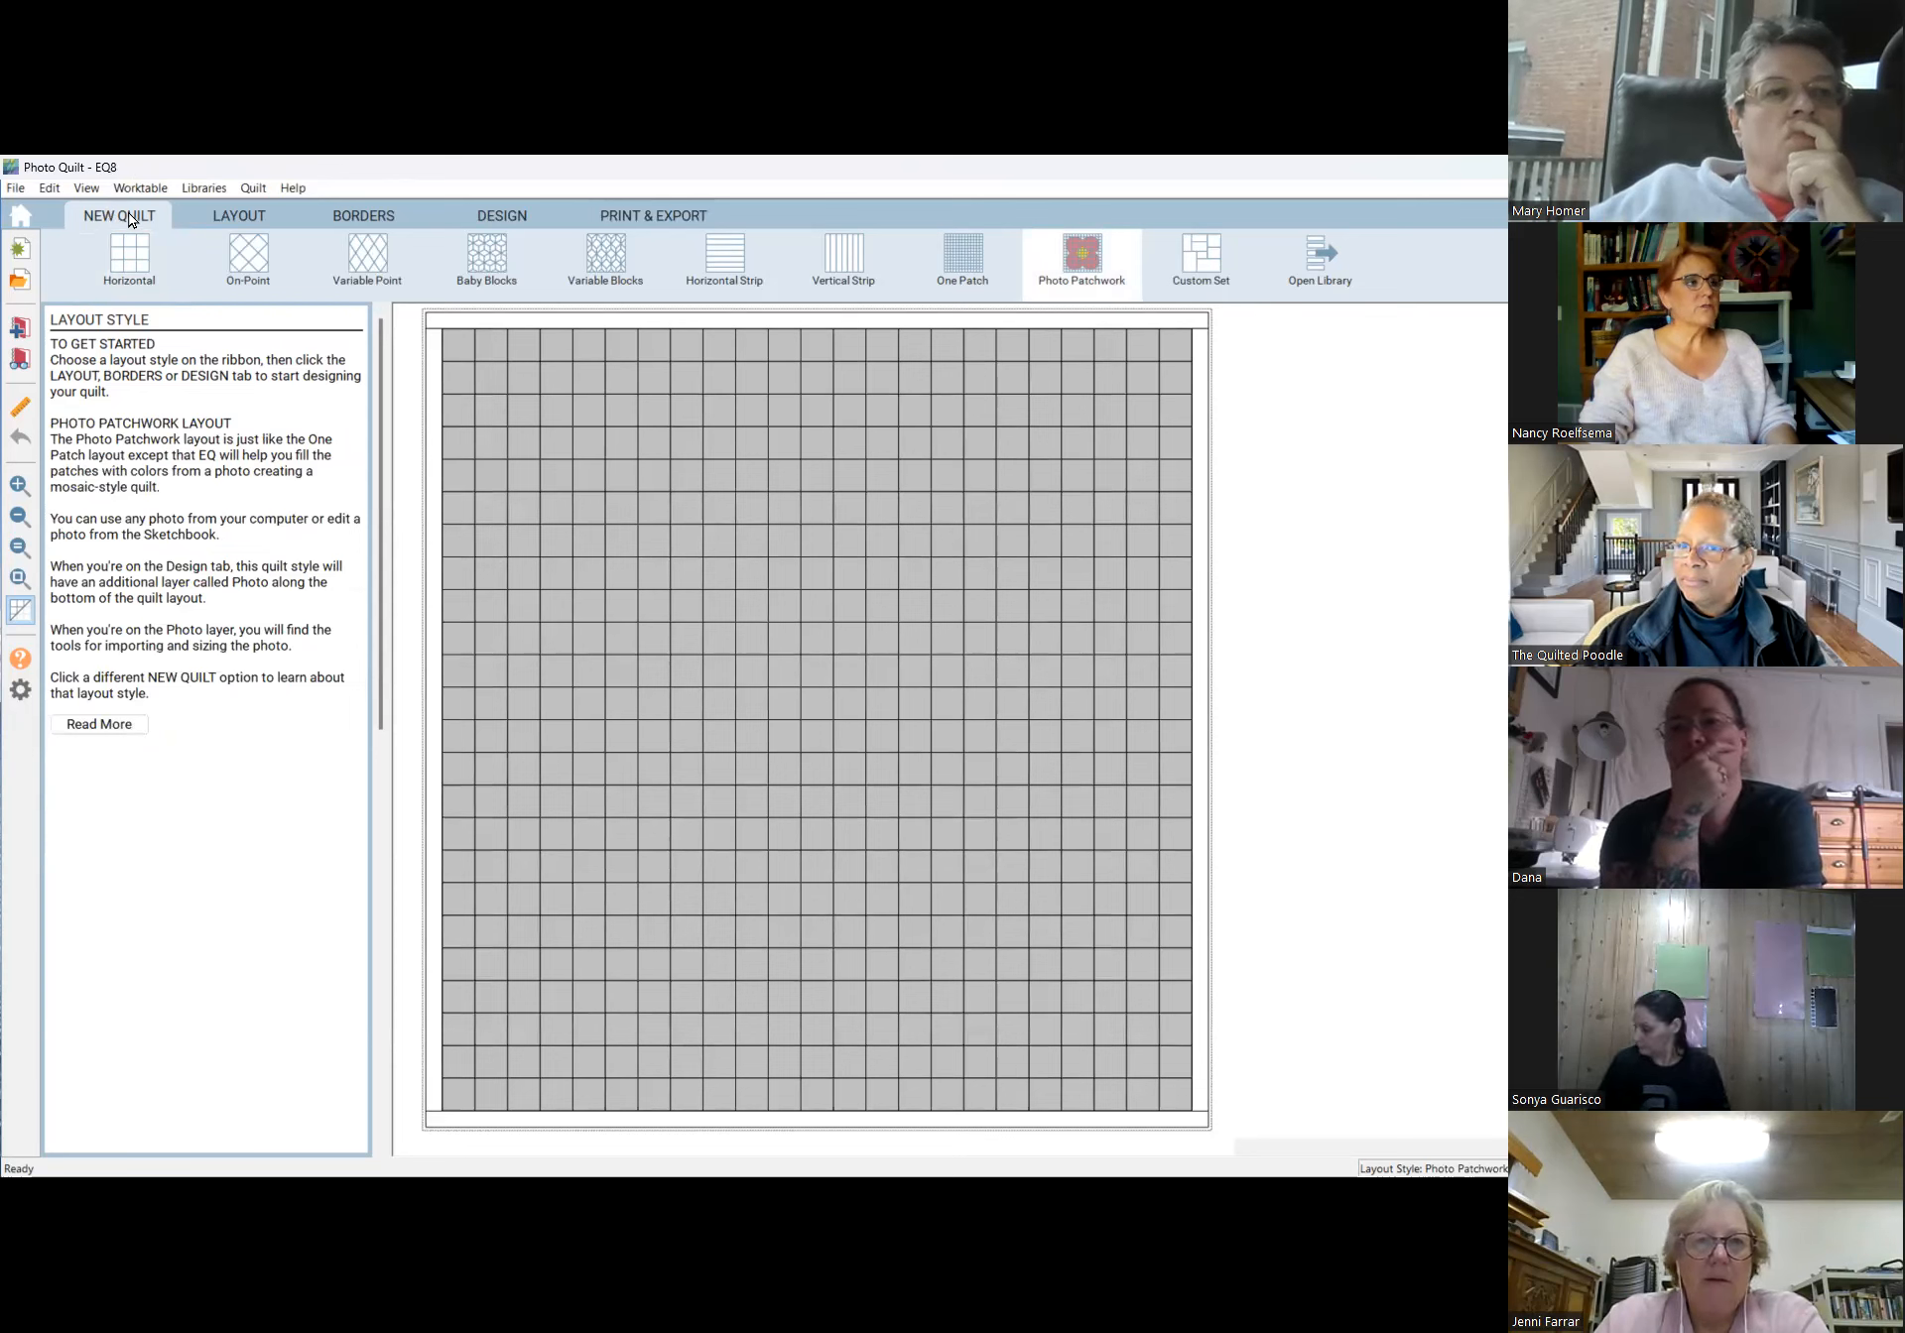
pyautogui.click(250, 224)
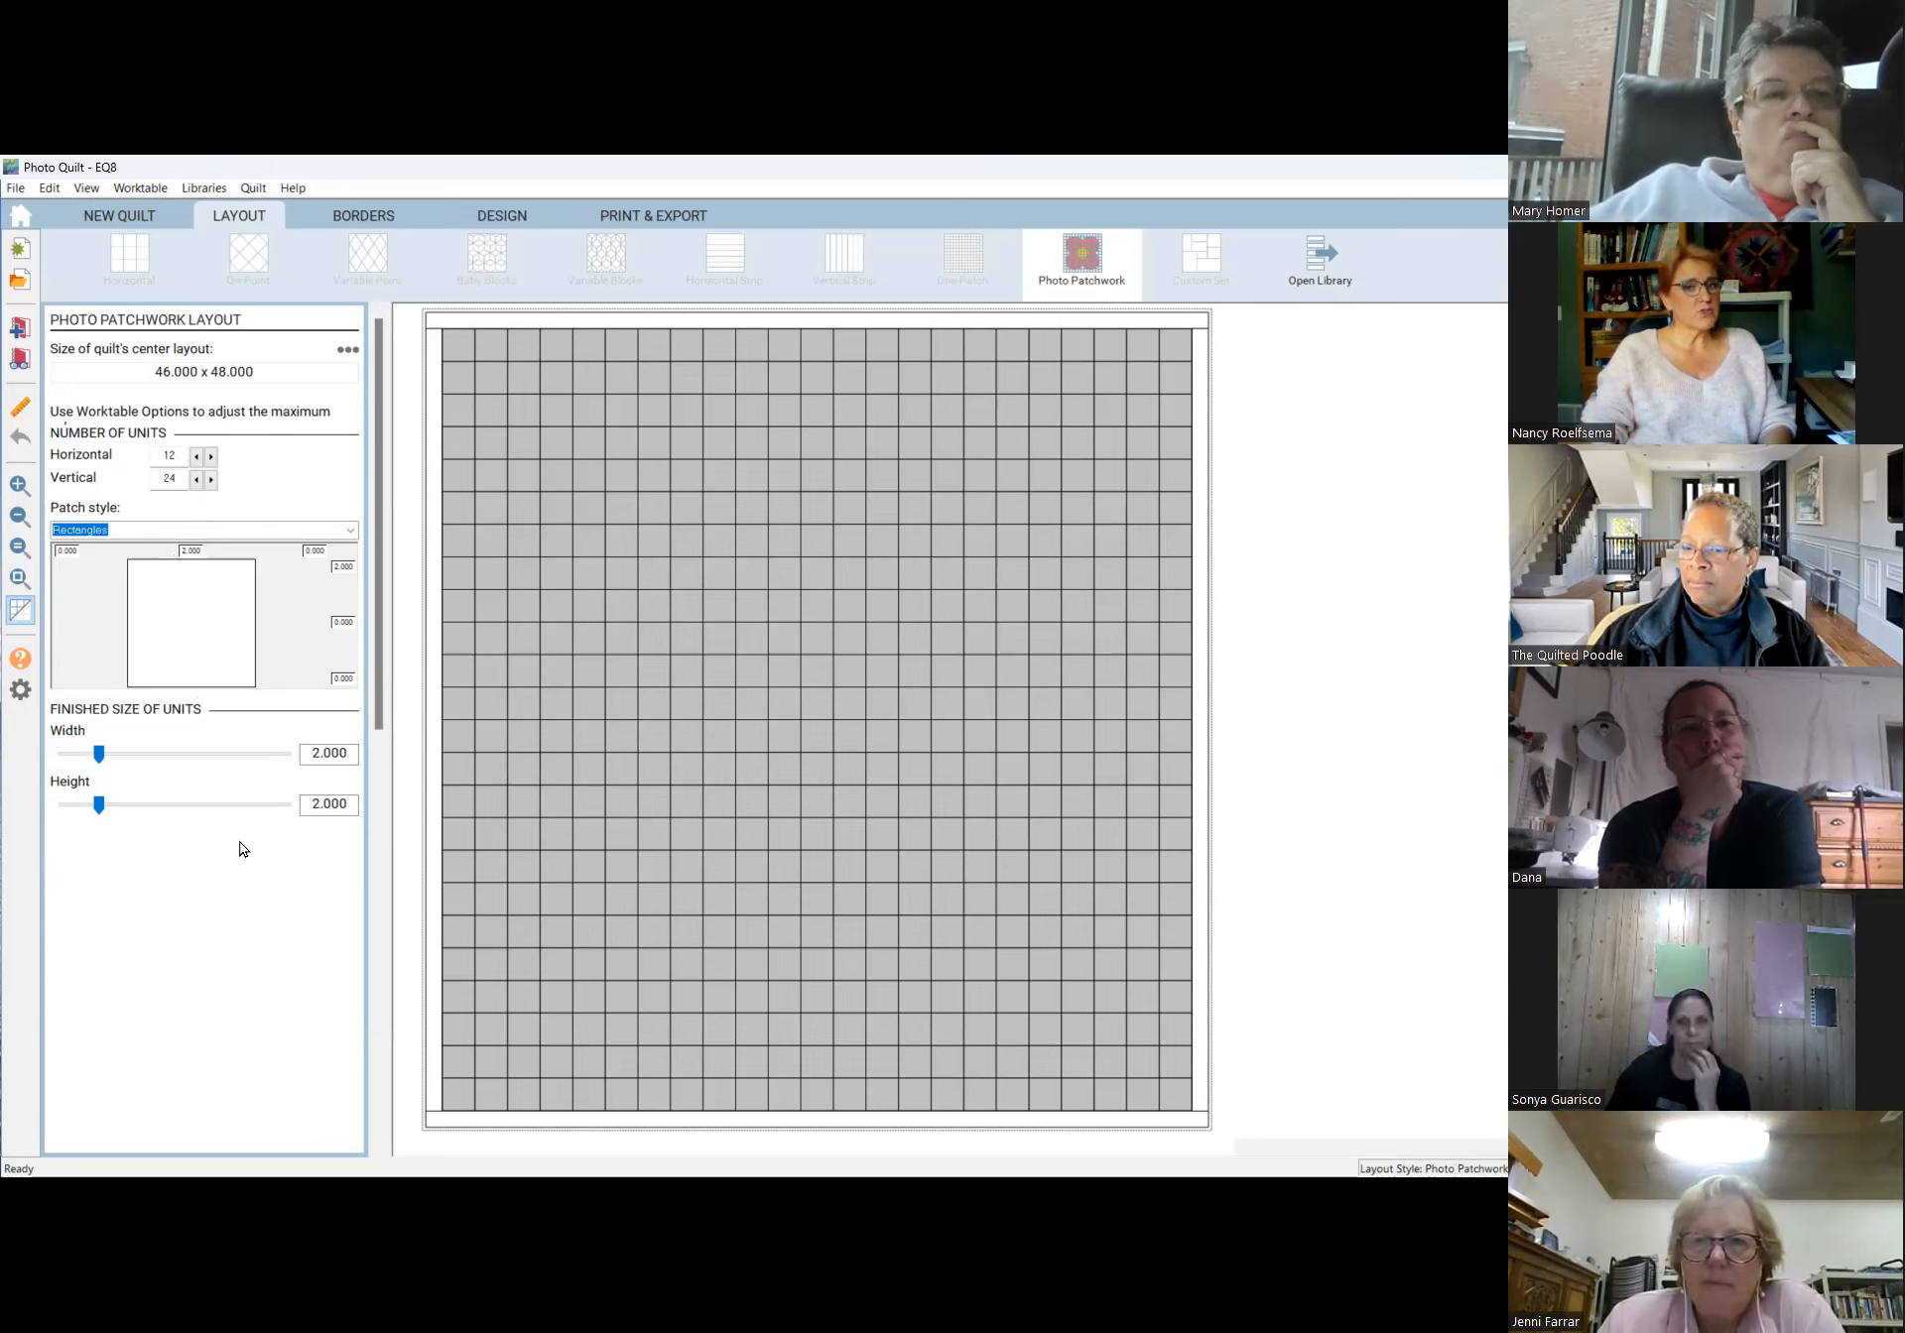
pyautogui.click(358, 217)
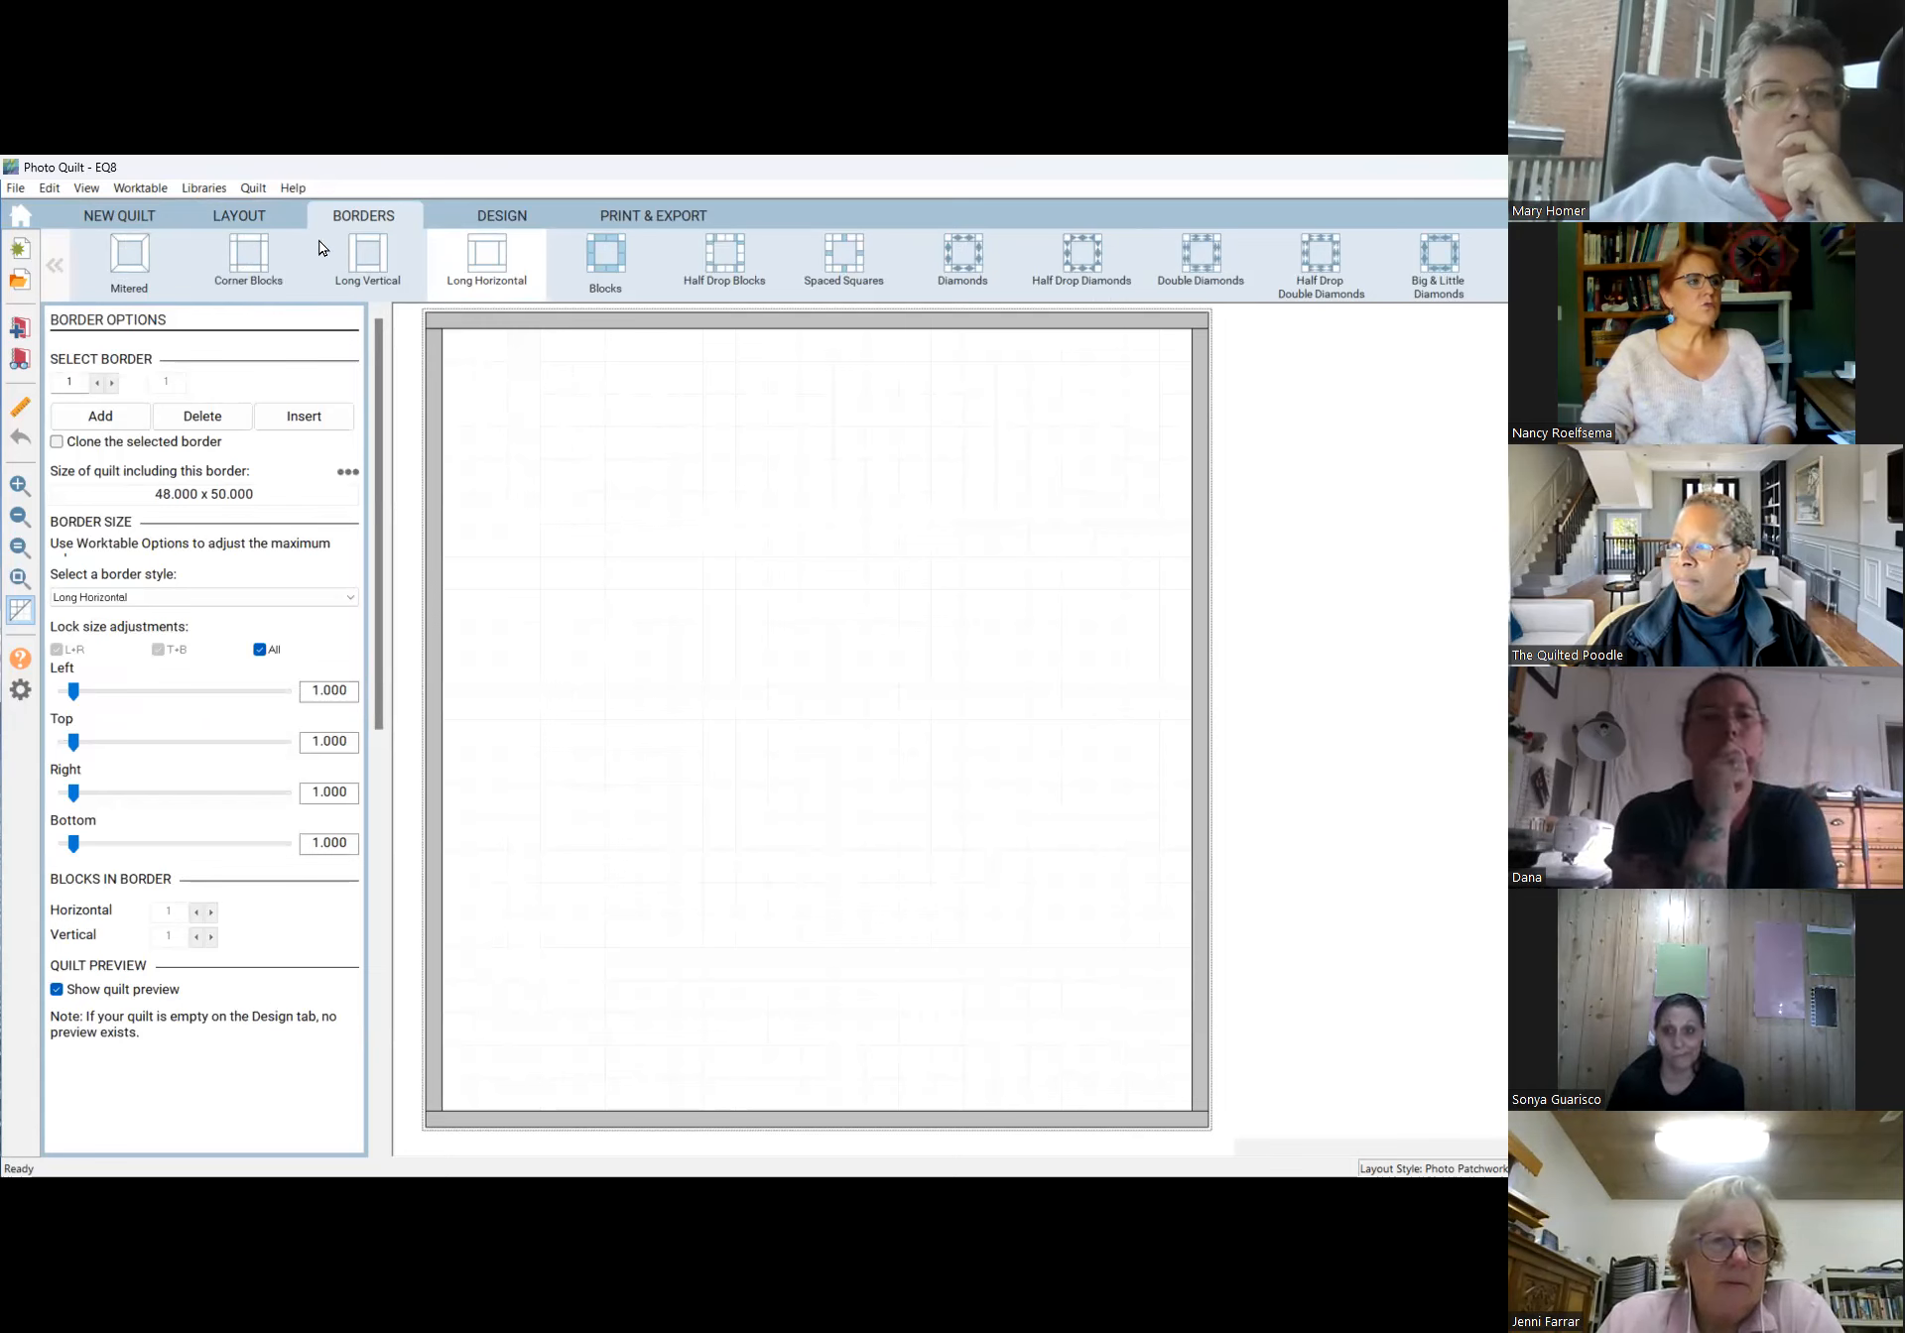
# Import the flower photo 2023-03-27_11-18-31_467 from the Downloads folder into the quilt design's photo layer.
pyautogui.click(503, 221)
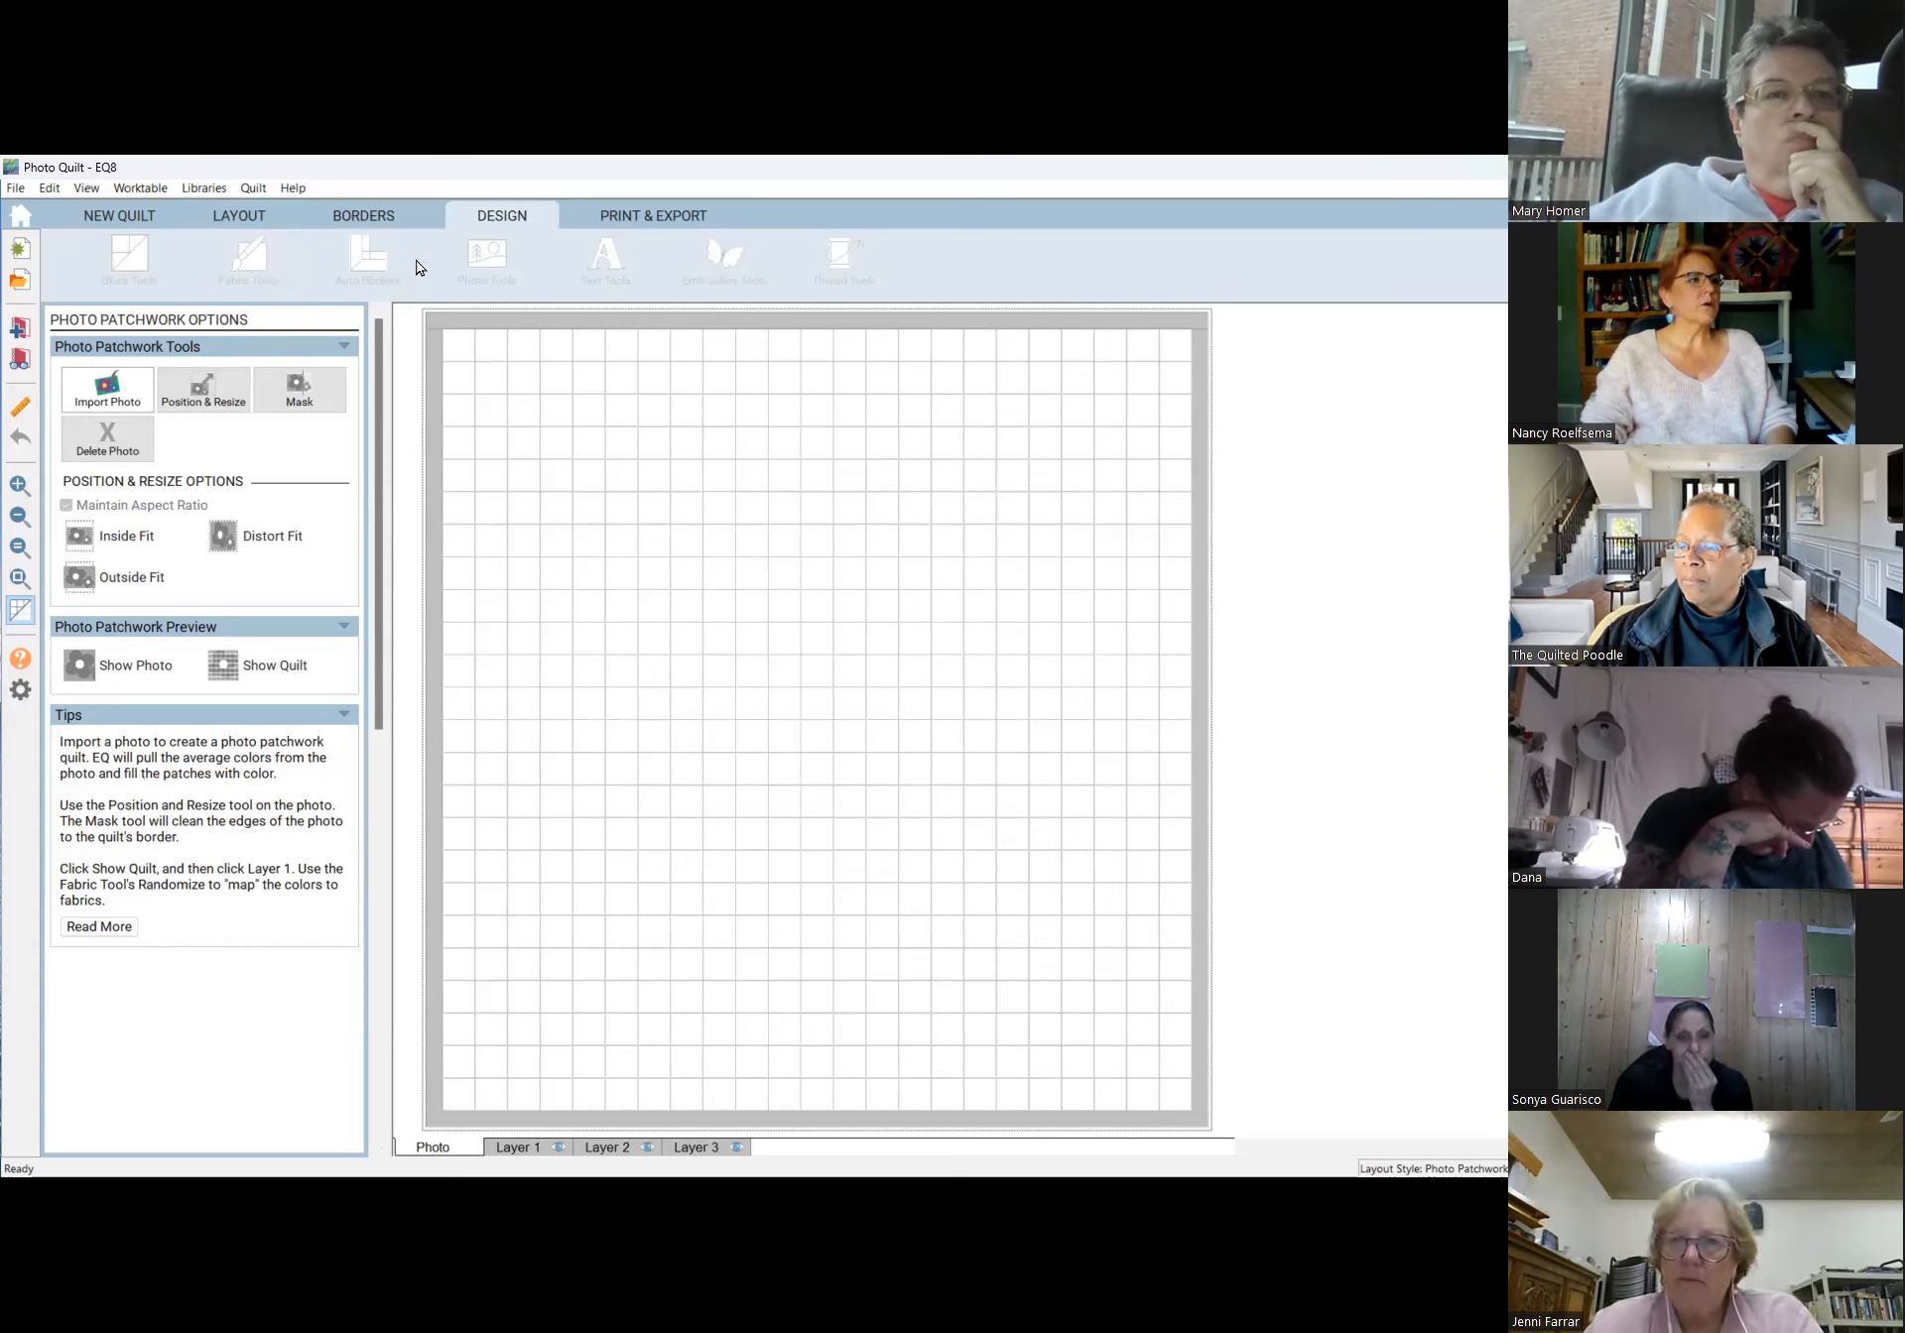
pyautogui.click(104, 397)
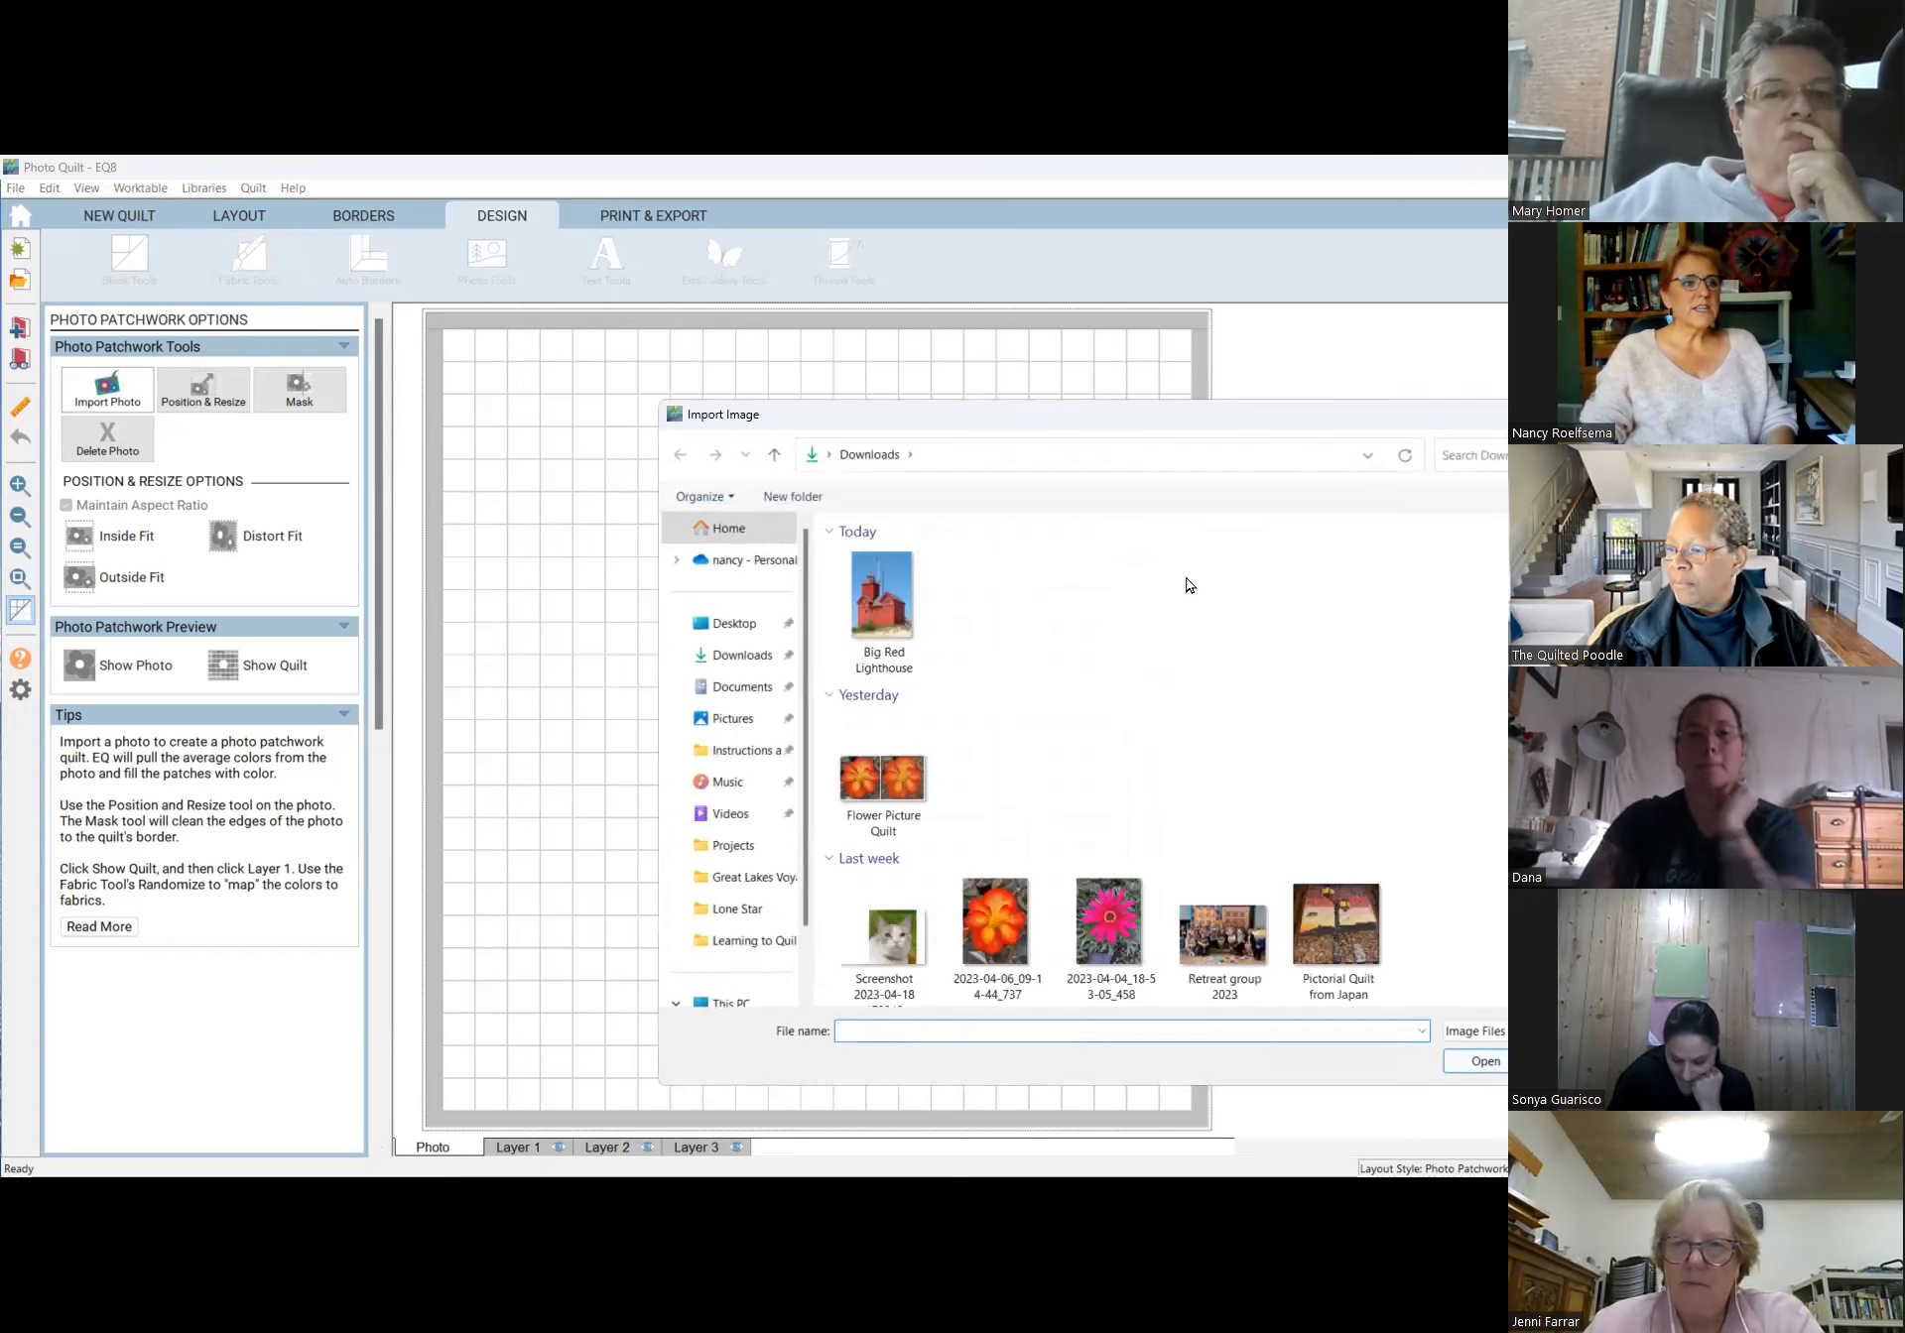
pyautogui.scroll(-6, 1131, 885)
pyautogui.scroll(3, 1131, 886)
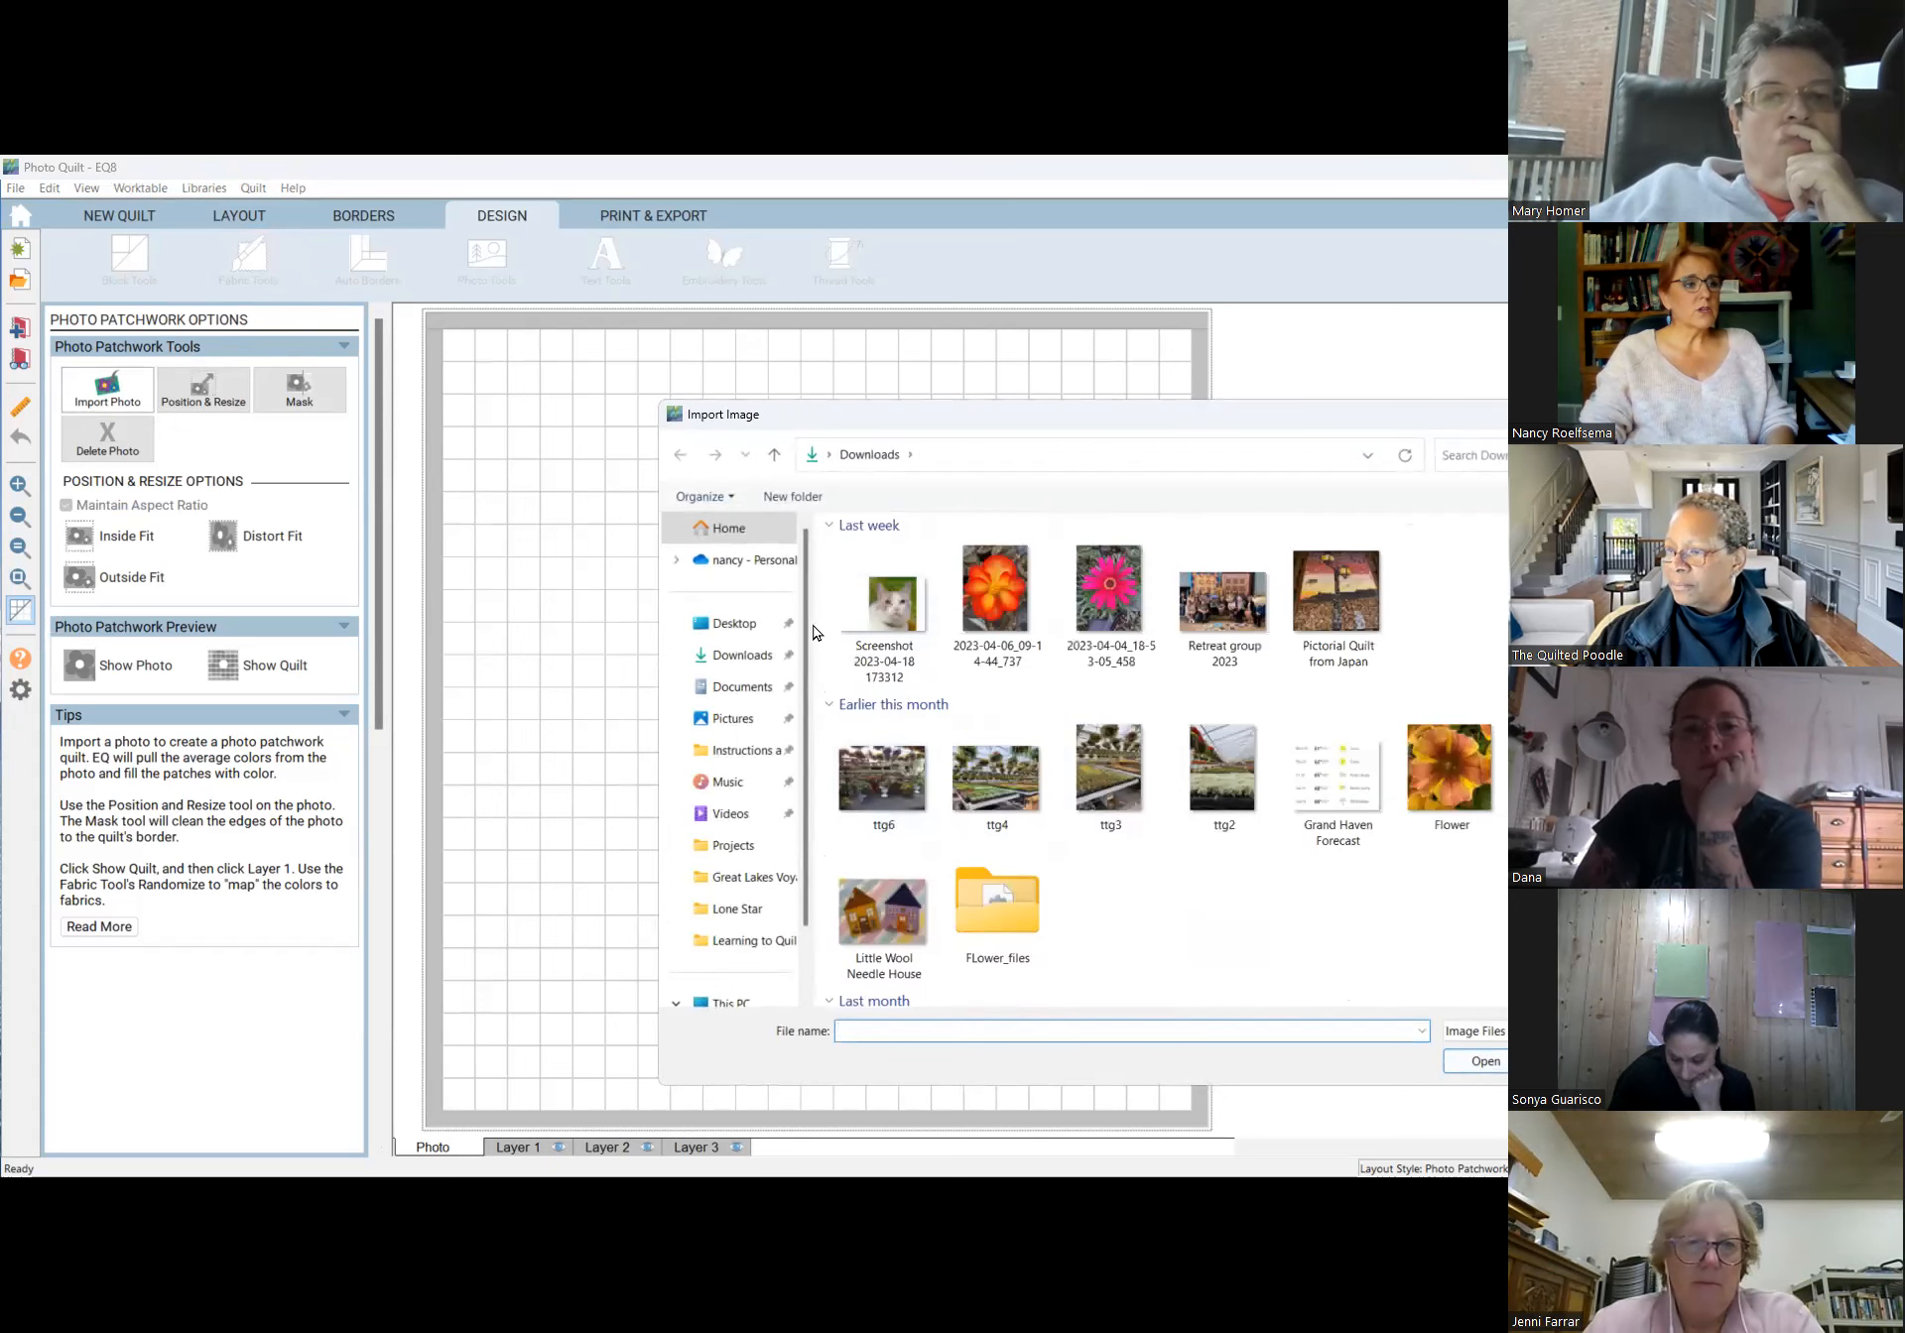
pyautogui.scroll(-6, 1212, 762)
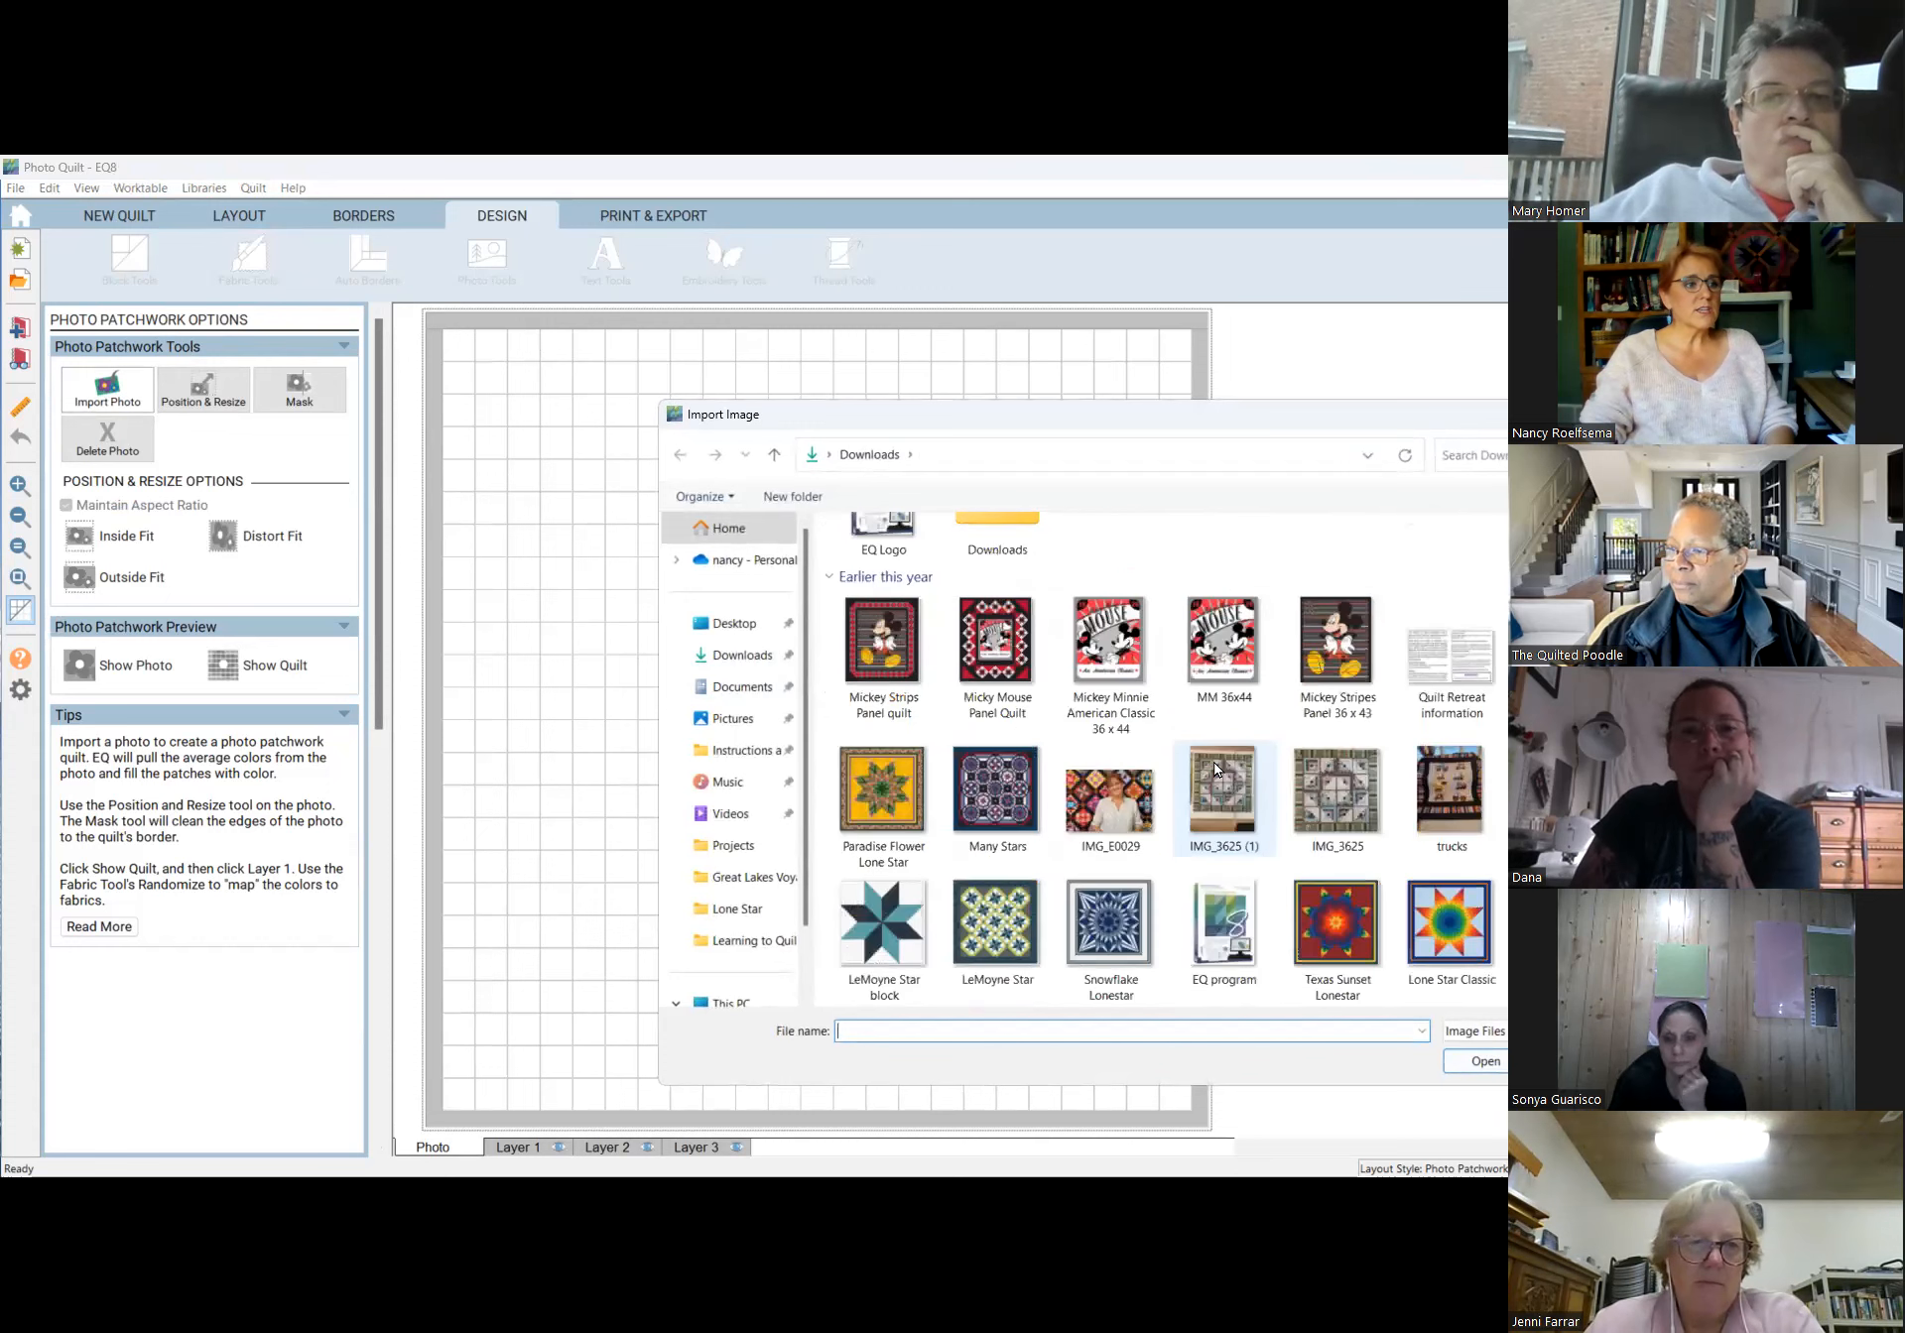
pyautogui.scroll(6, 1212, 764)
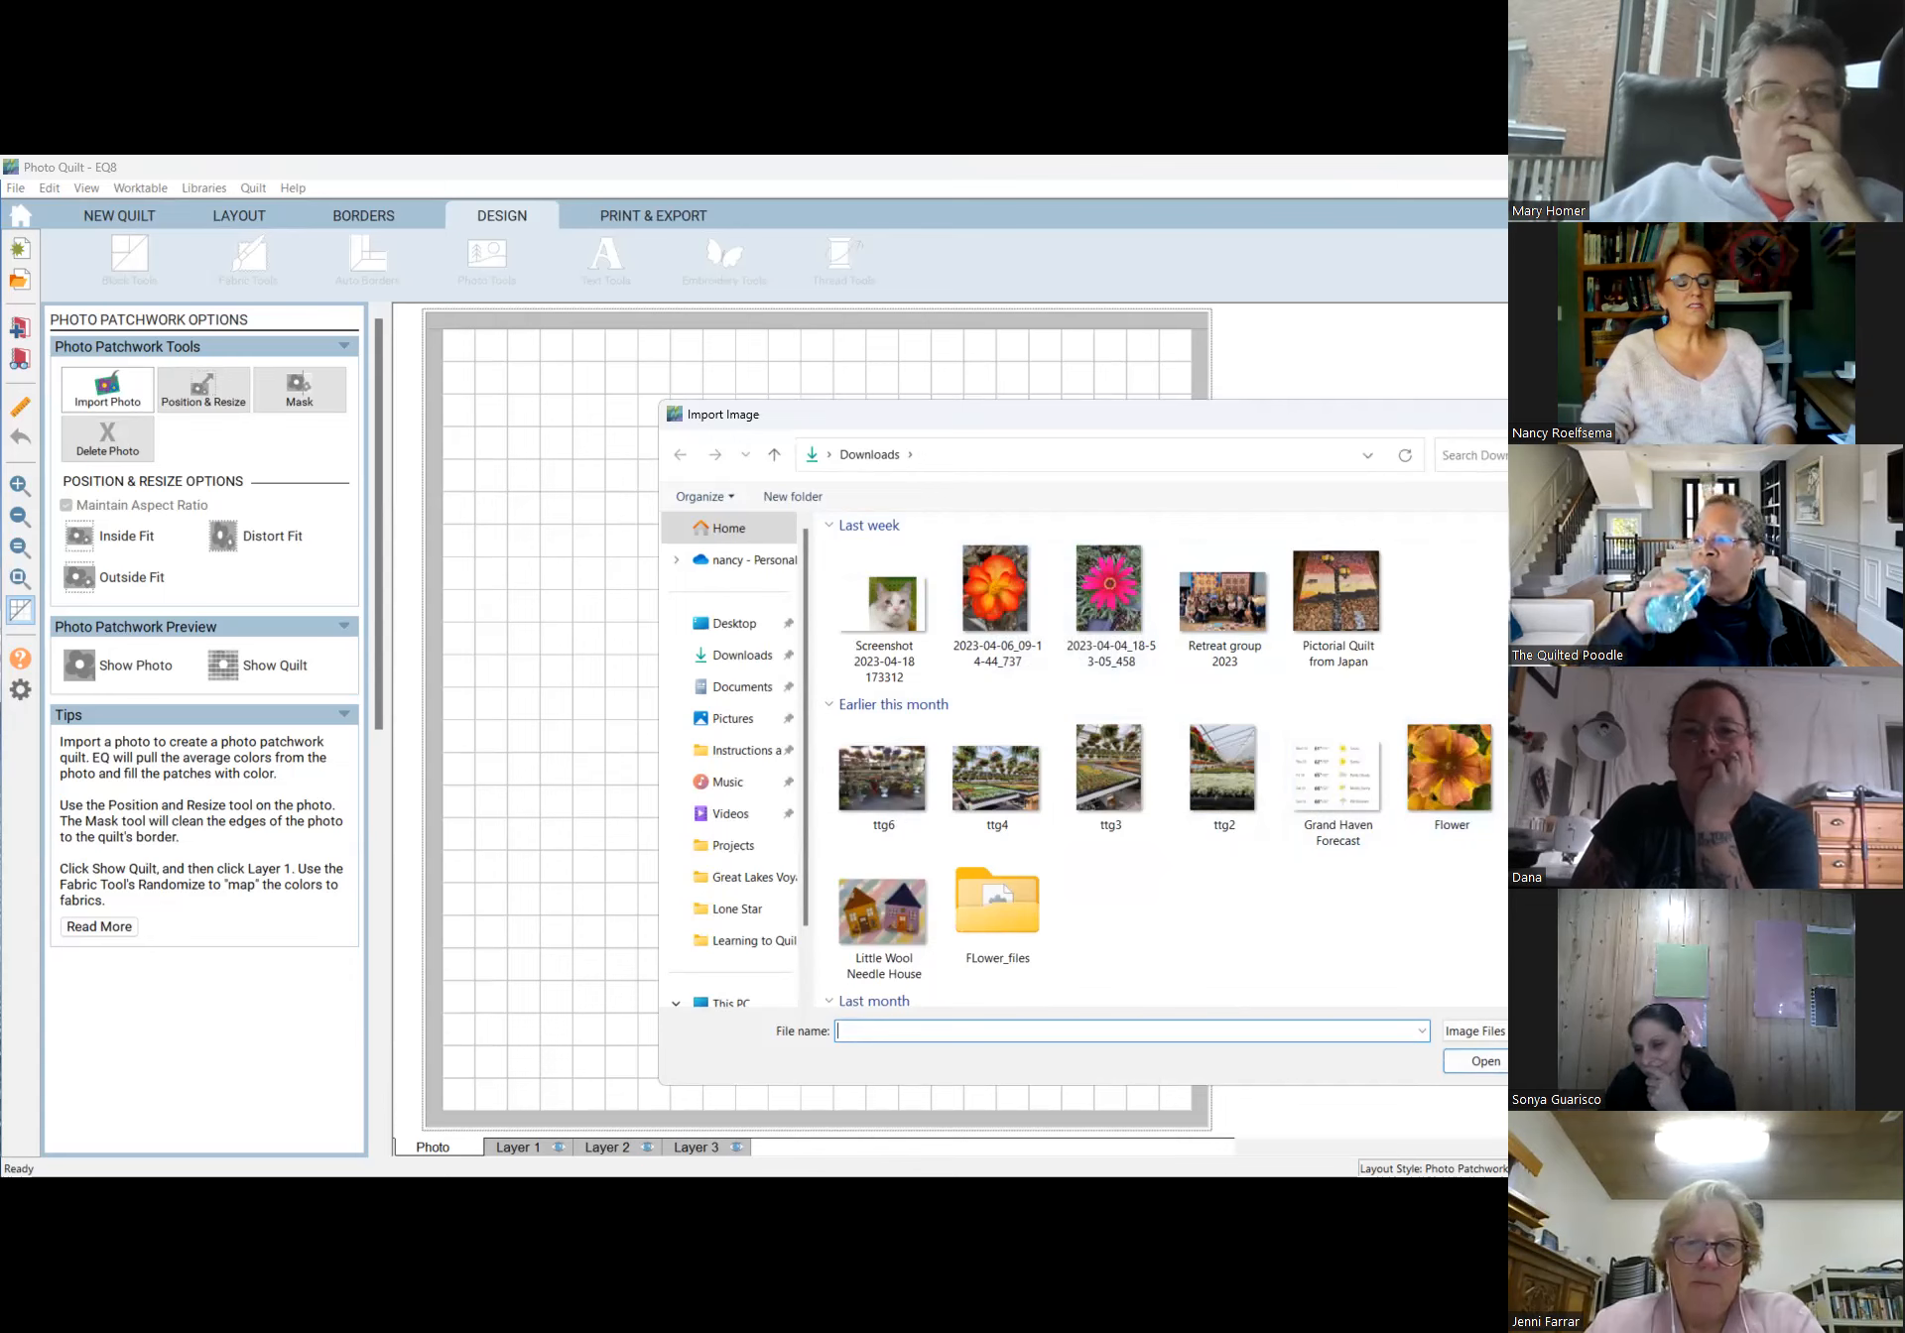
pyautogui.click(1564, 769)
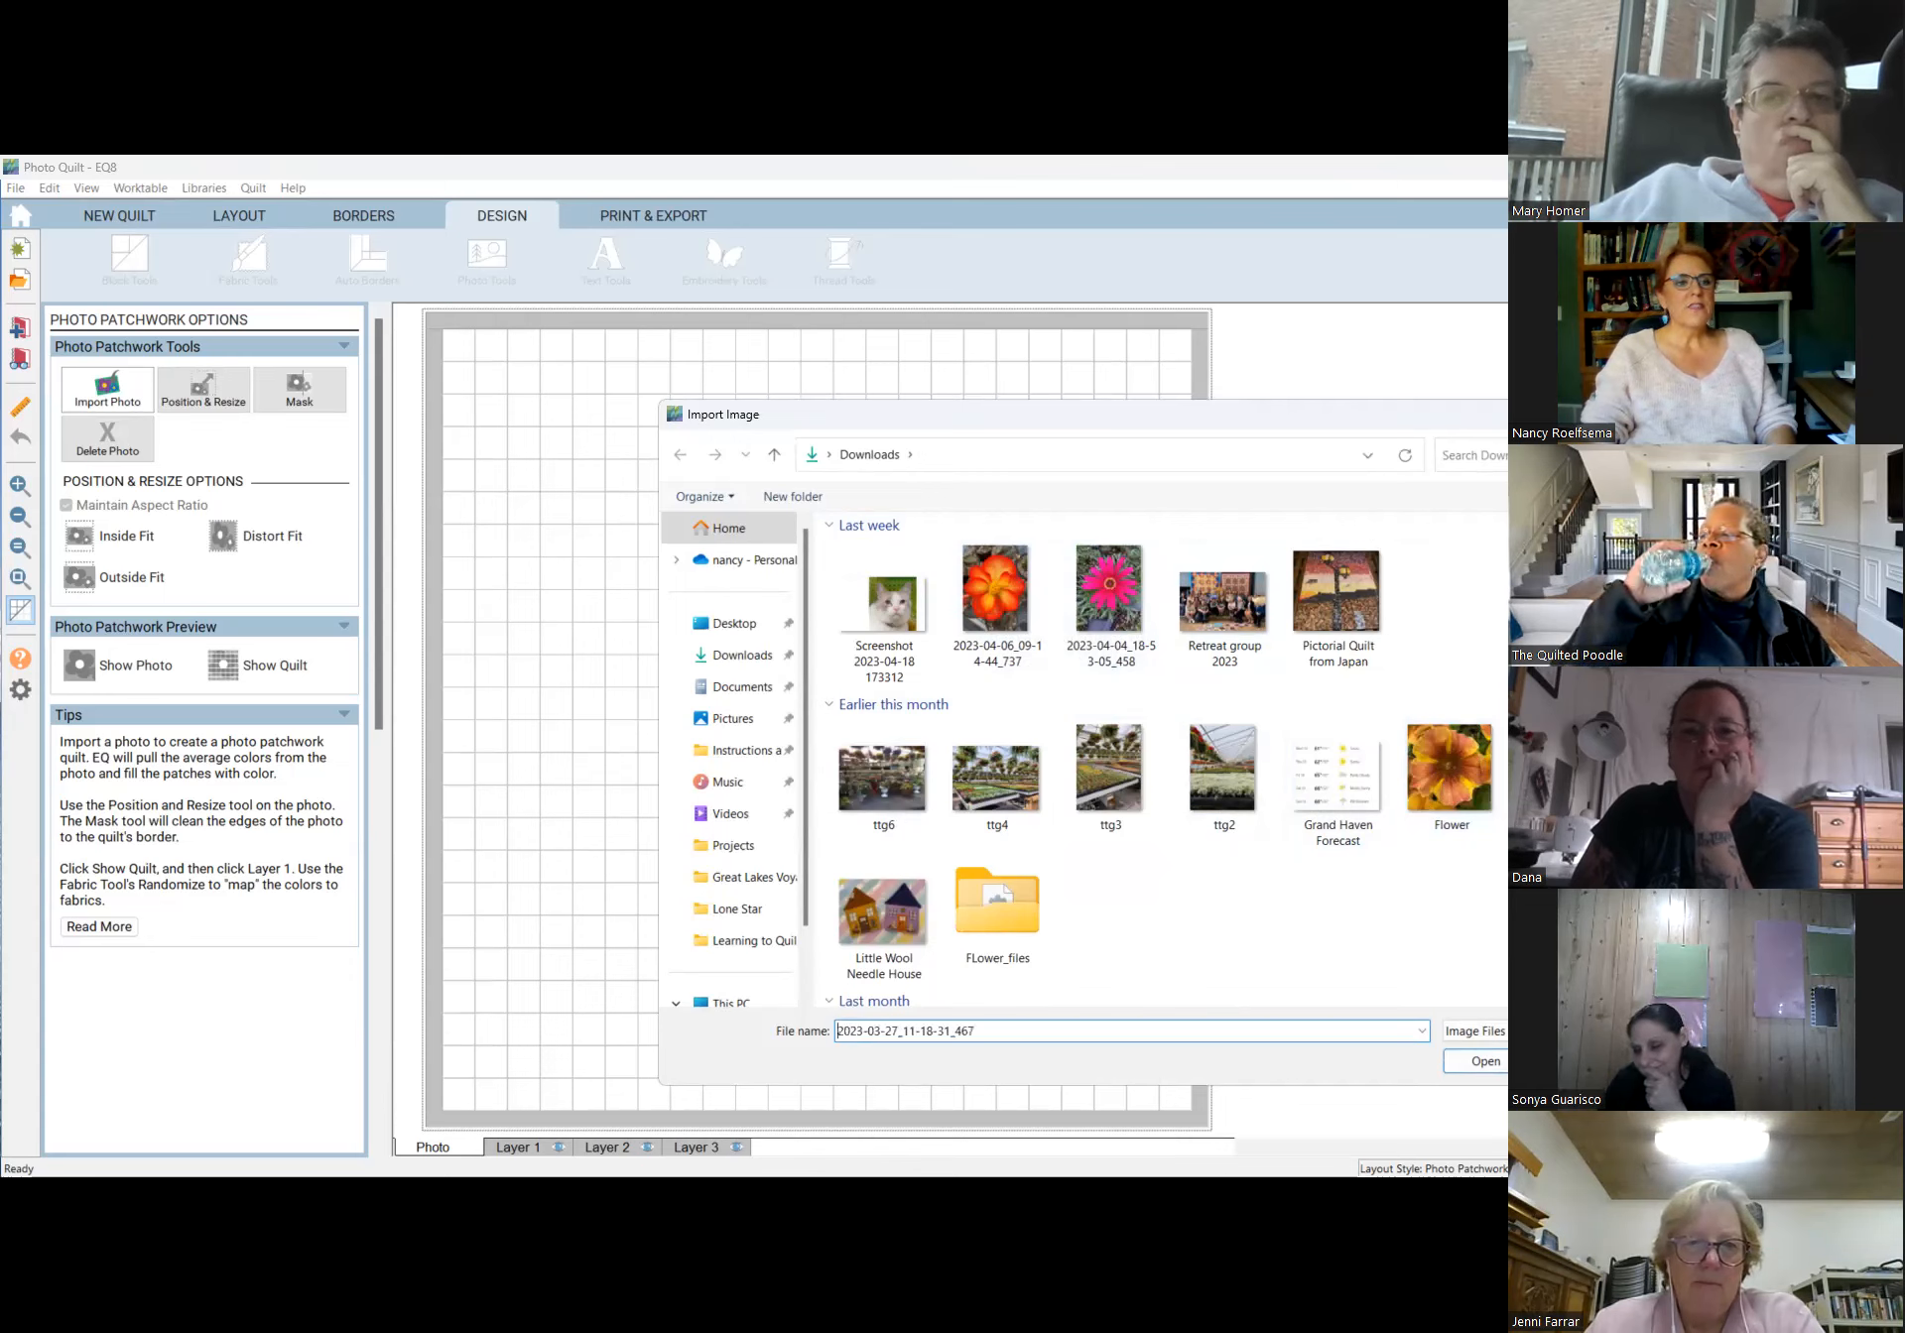
pyautogui.click(1485, 1062)
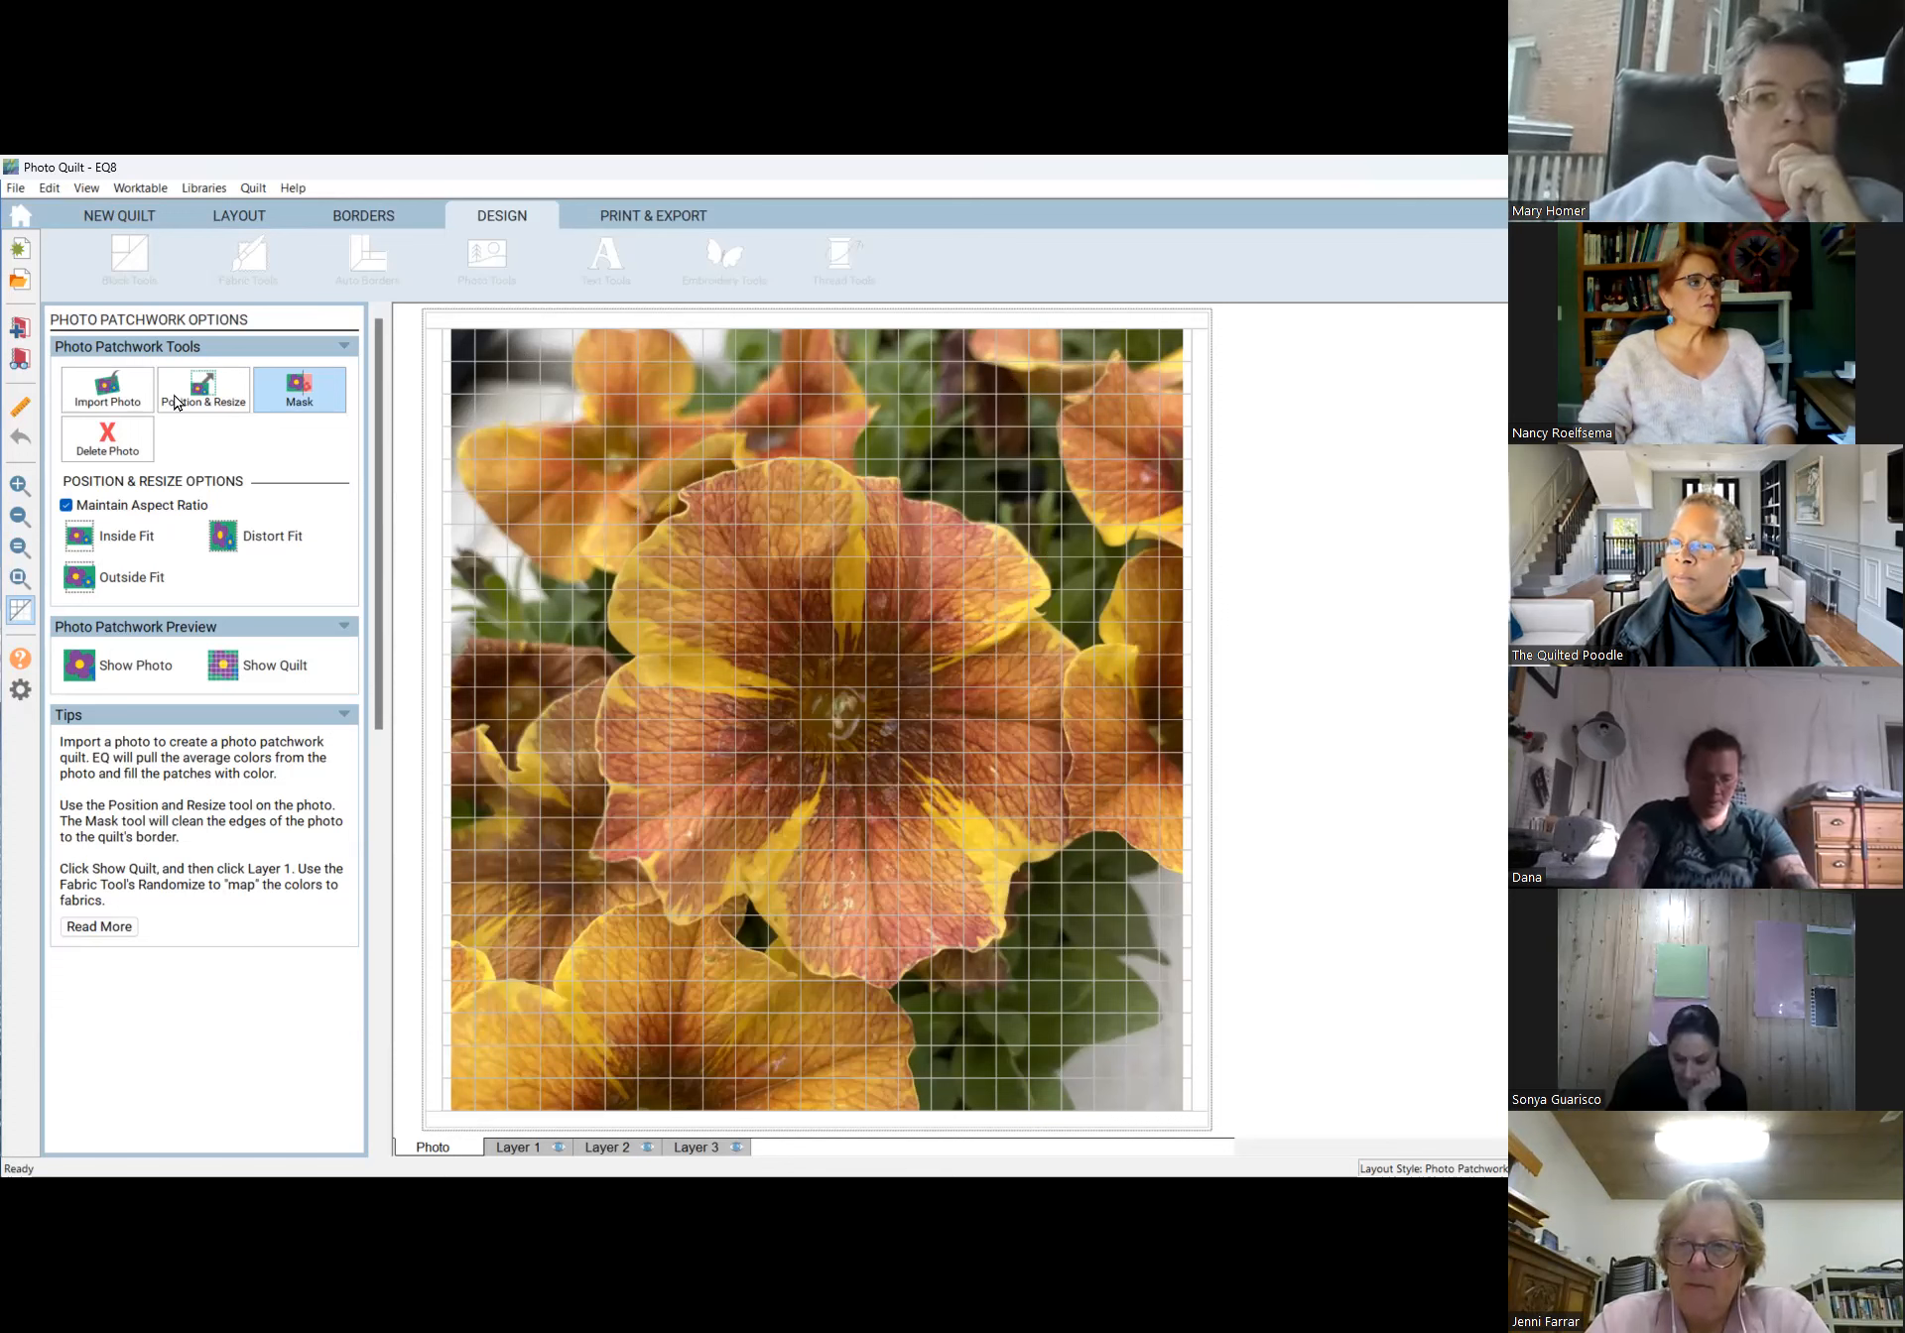
# Select the photo for positioning and resizing, try Inside Fit and Distort Fit on it, and apply Outside Fit.
pyautogui.click(205, 400)
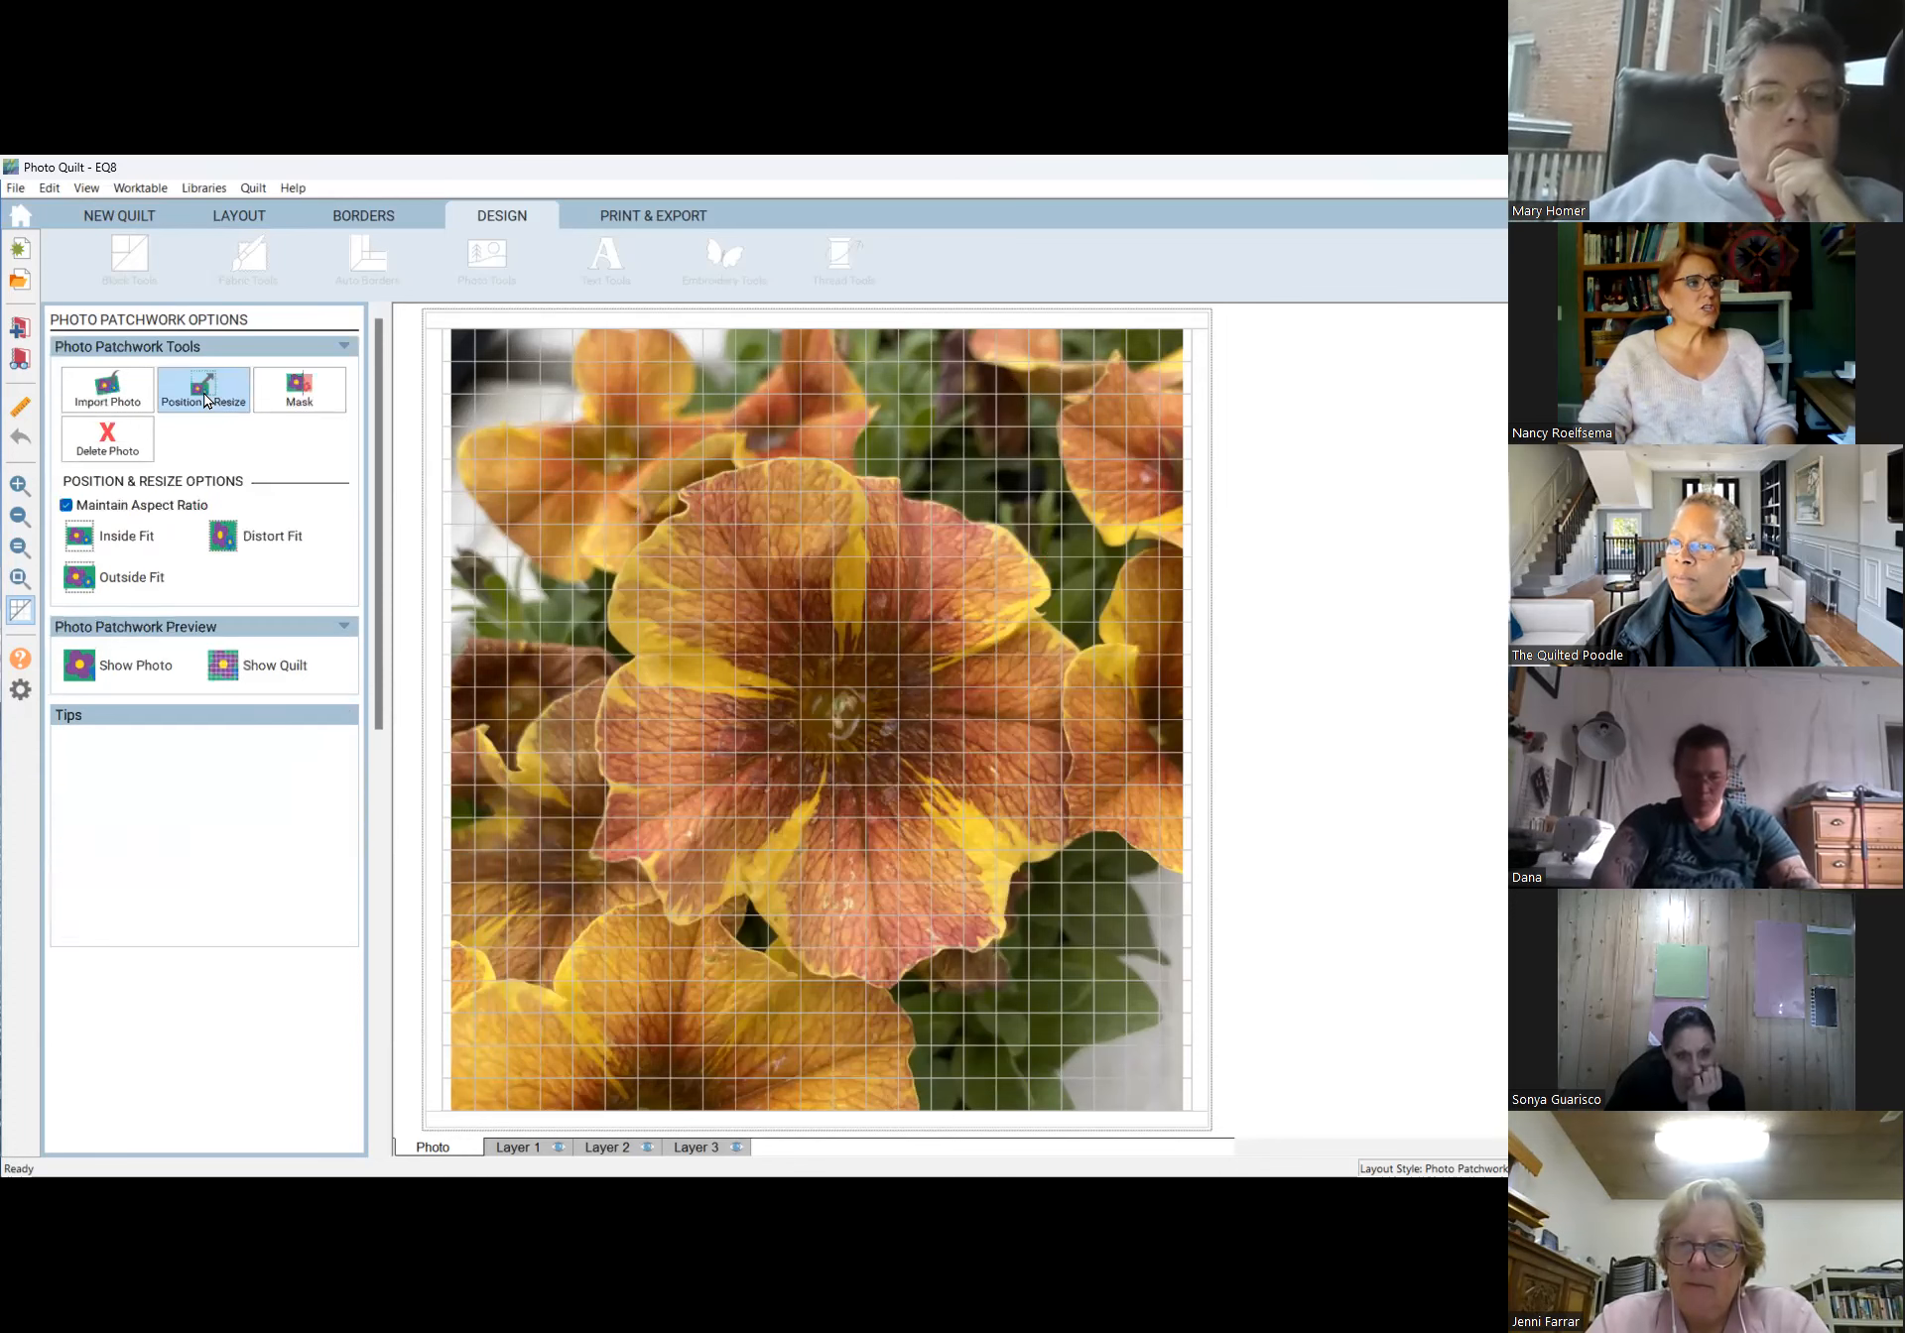
pyautogui.click(797, 589)
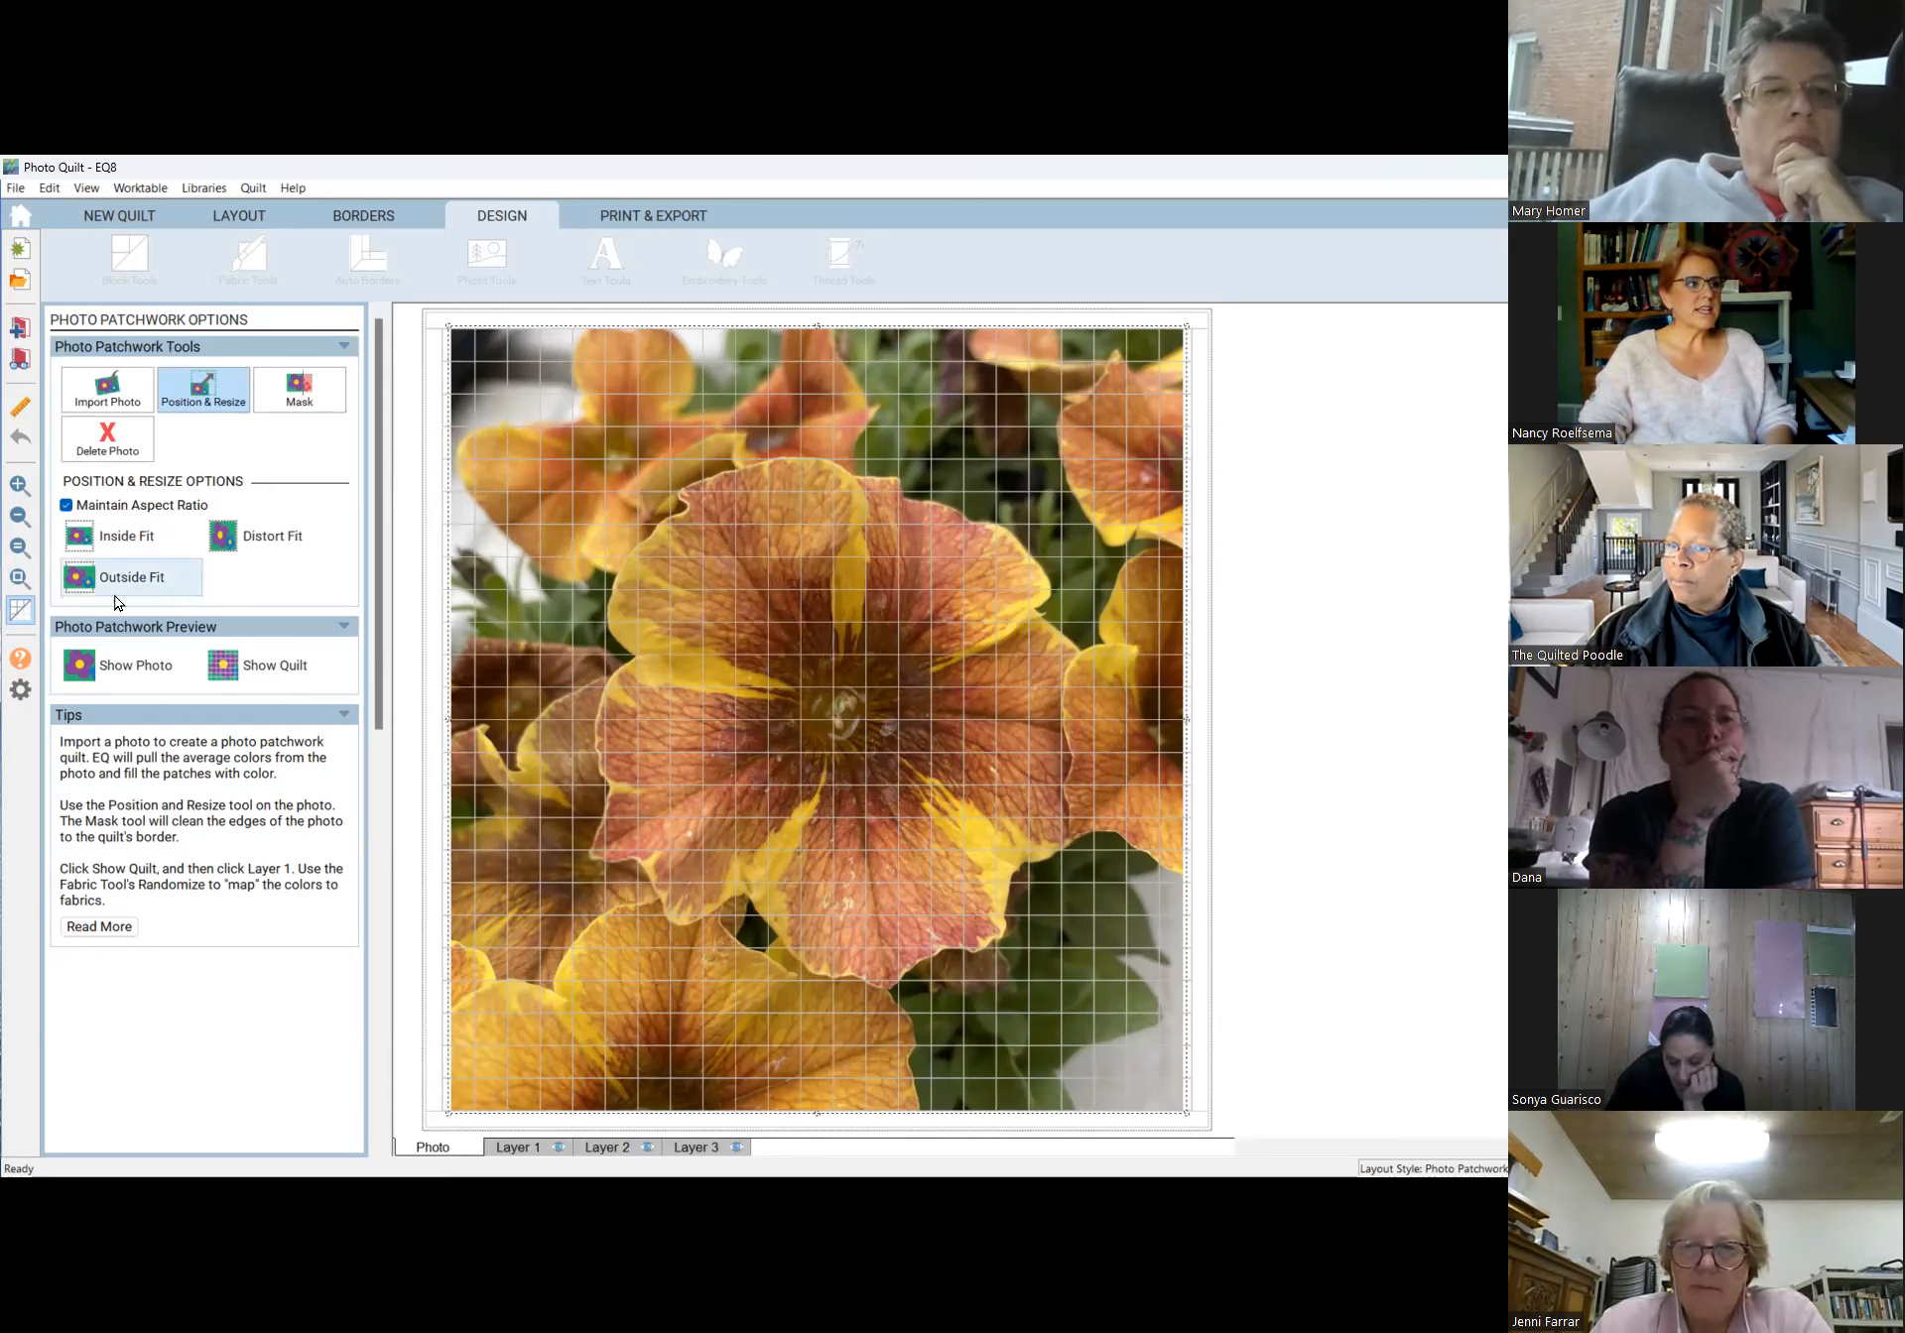
pyautogui.click(119, 541)
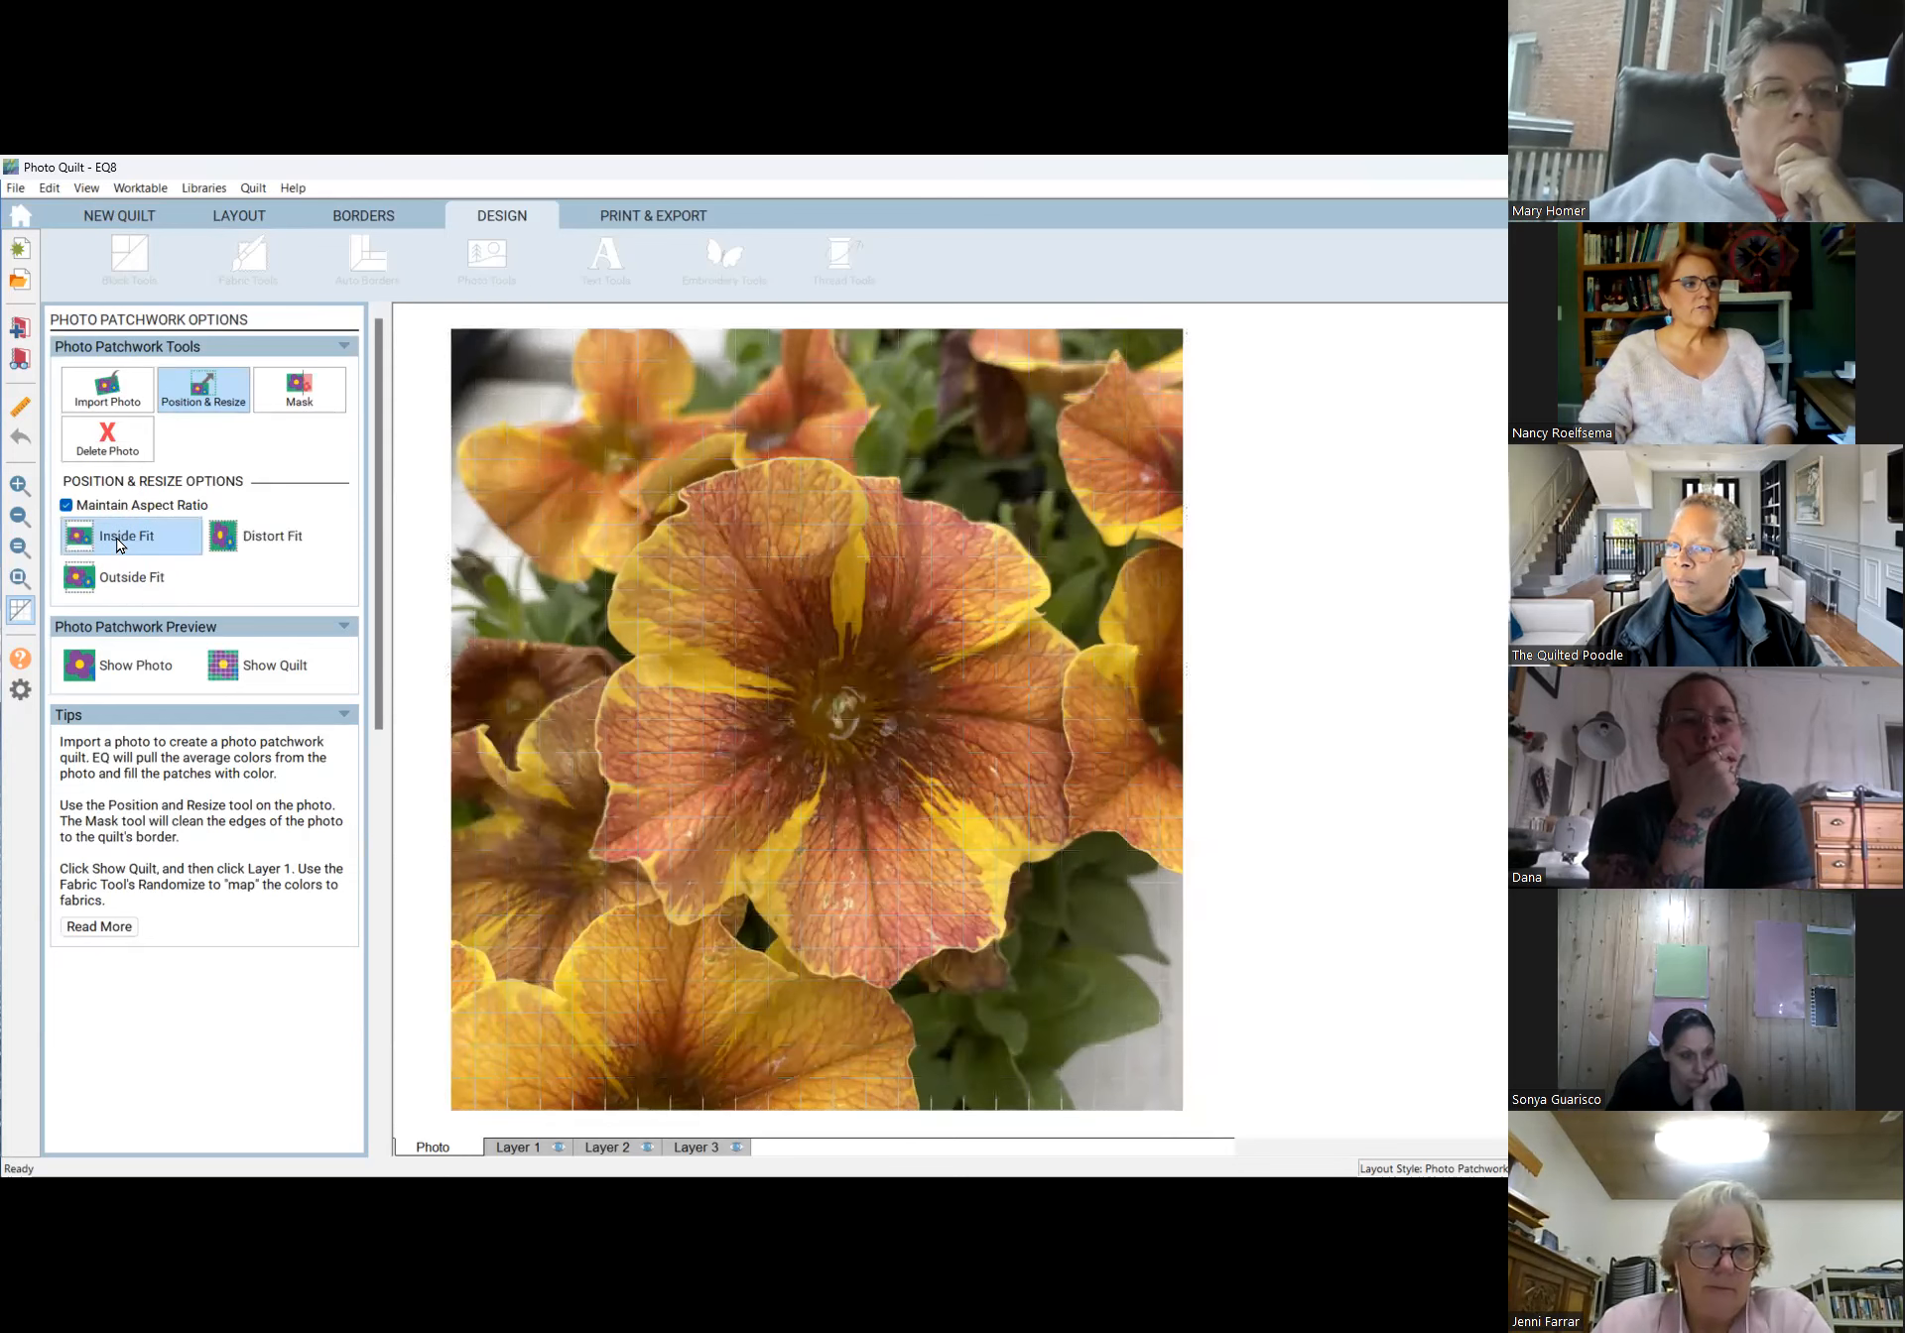
pyautogui.click(260, 536)
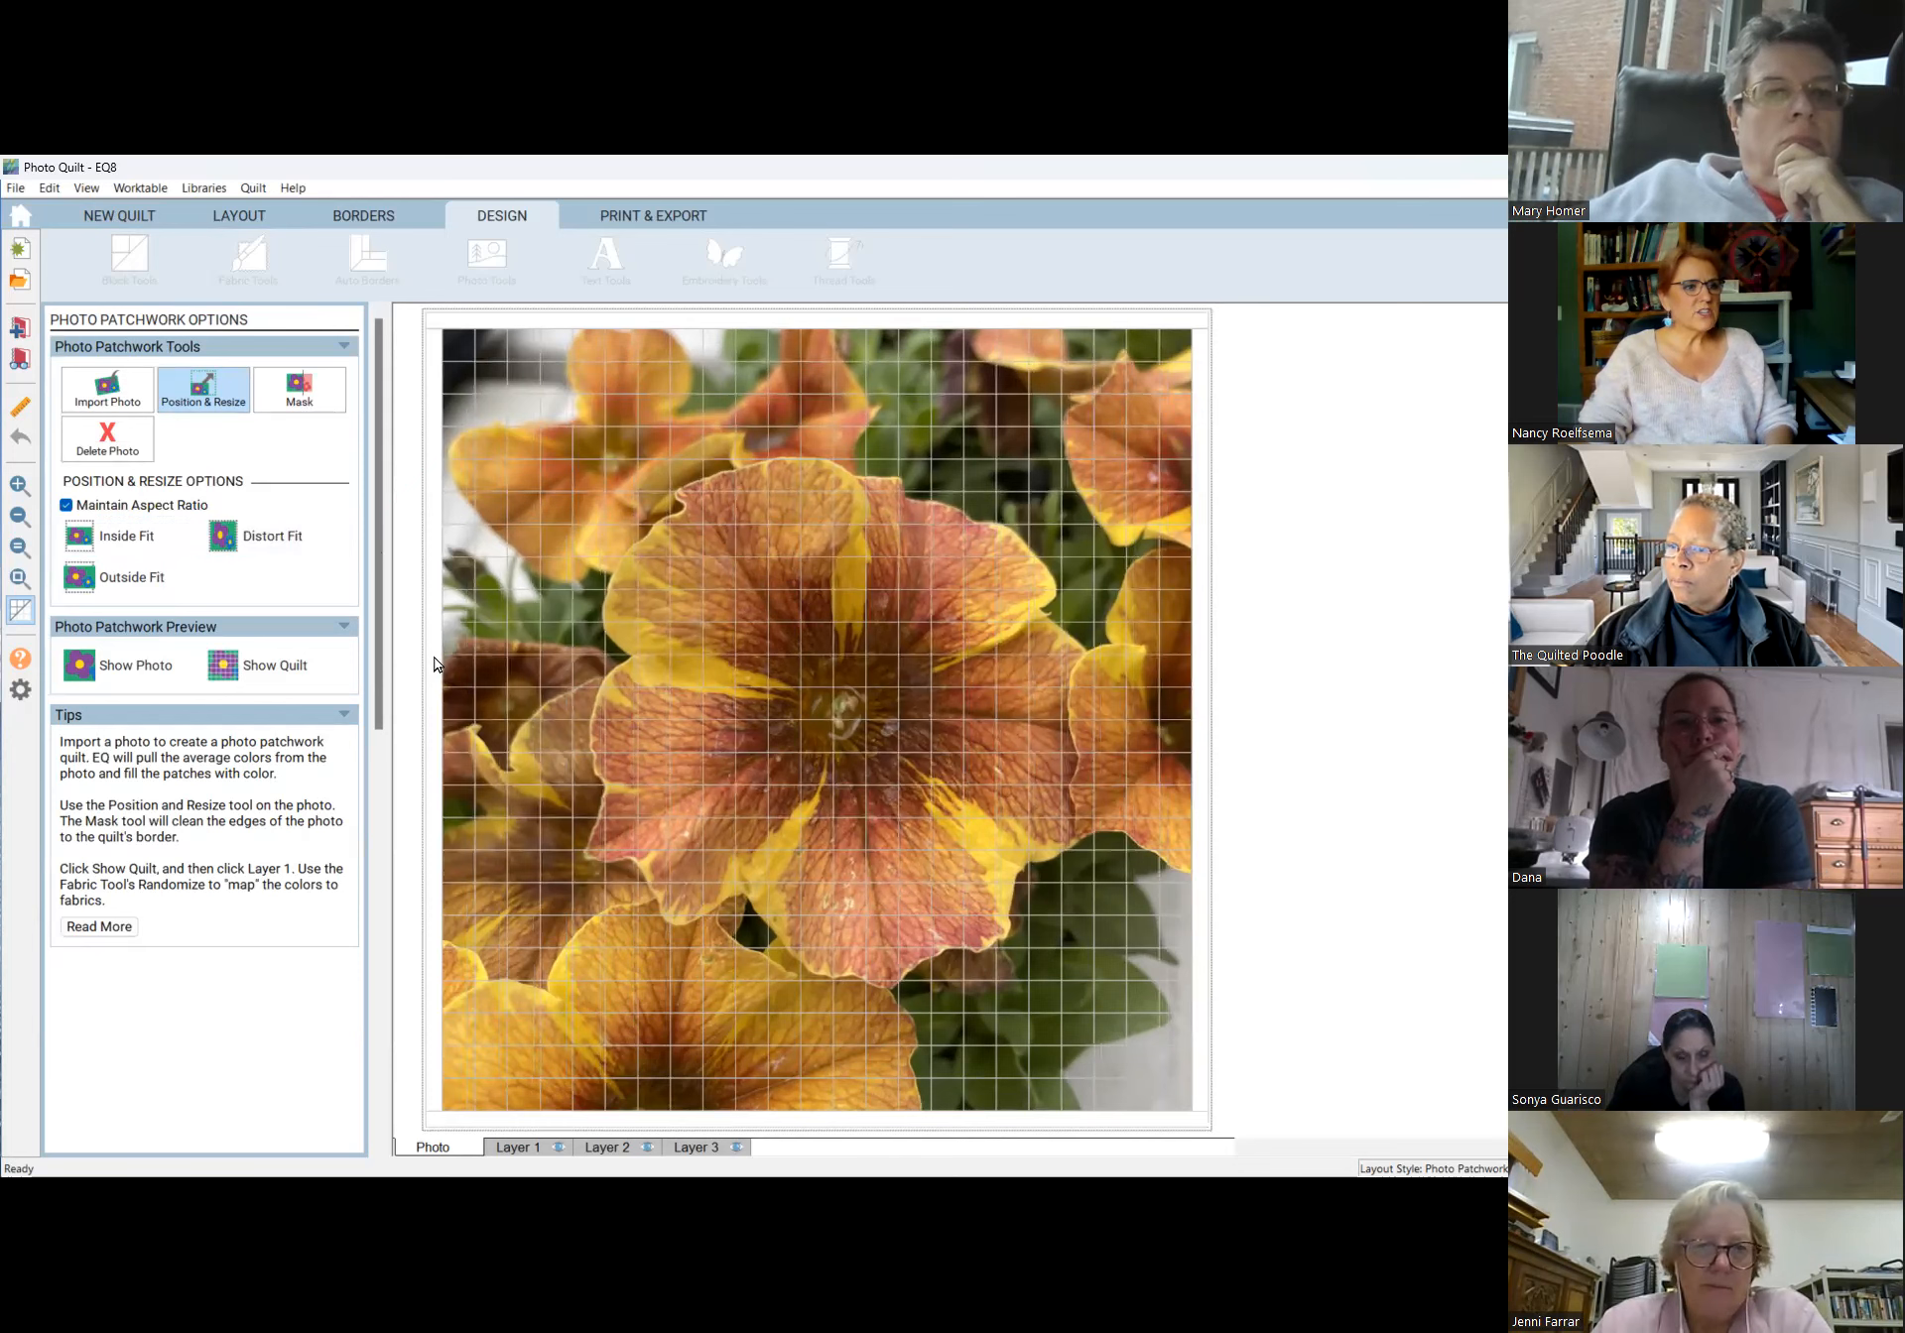
pyautogui.click(137, 584)
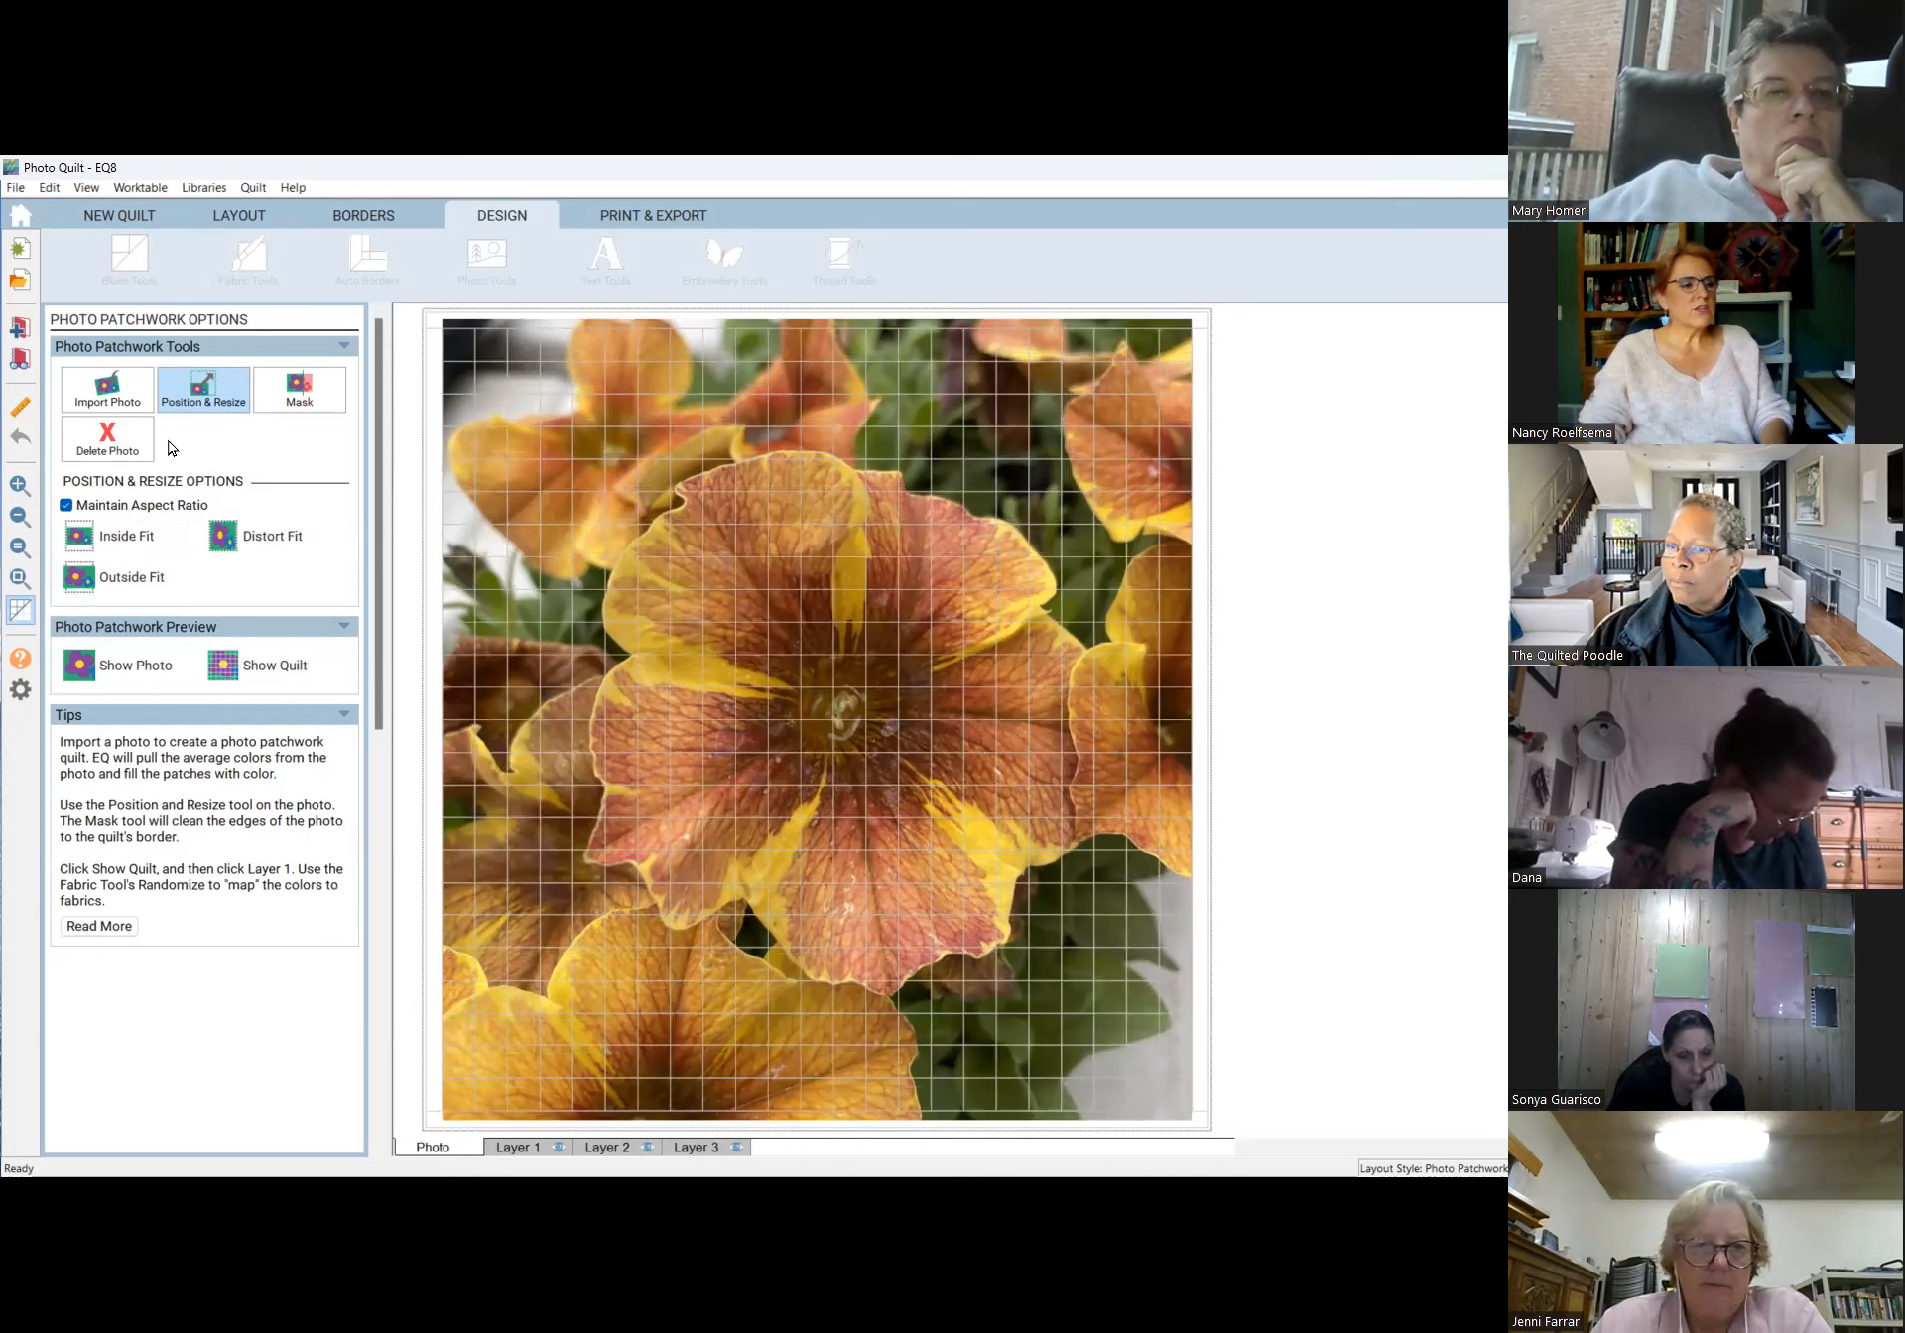
# Try to reposition the flower photo by hand over the zoomed-out patch grid, shifting it down and back up.
pyautogui.click(198, 397)
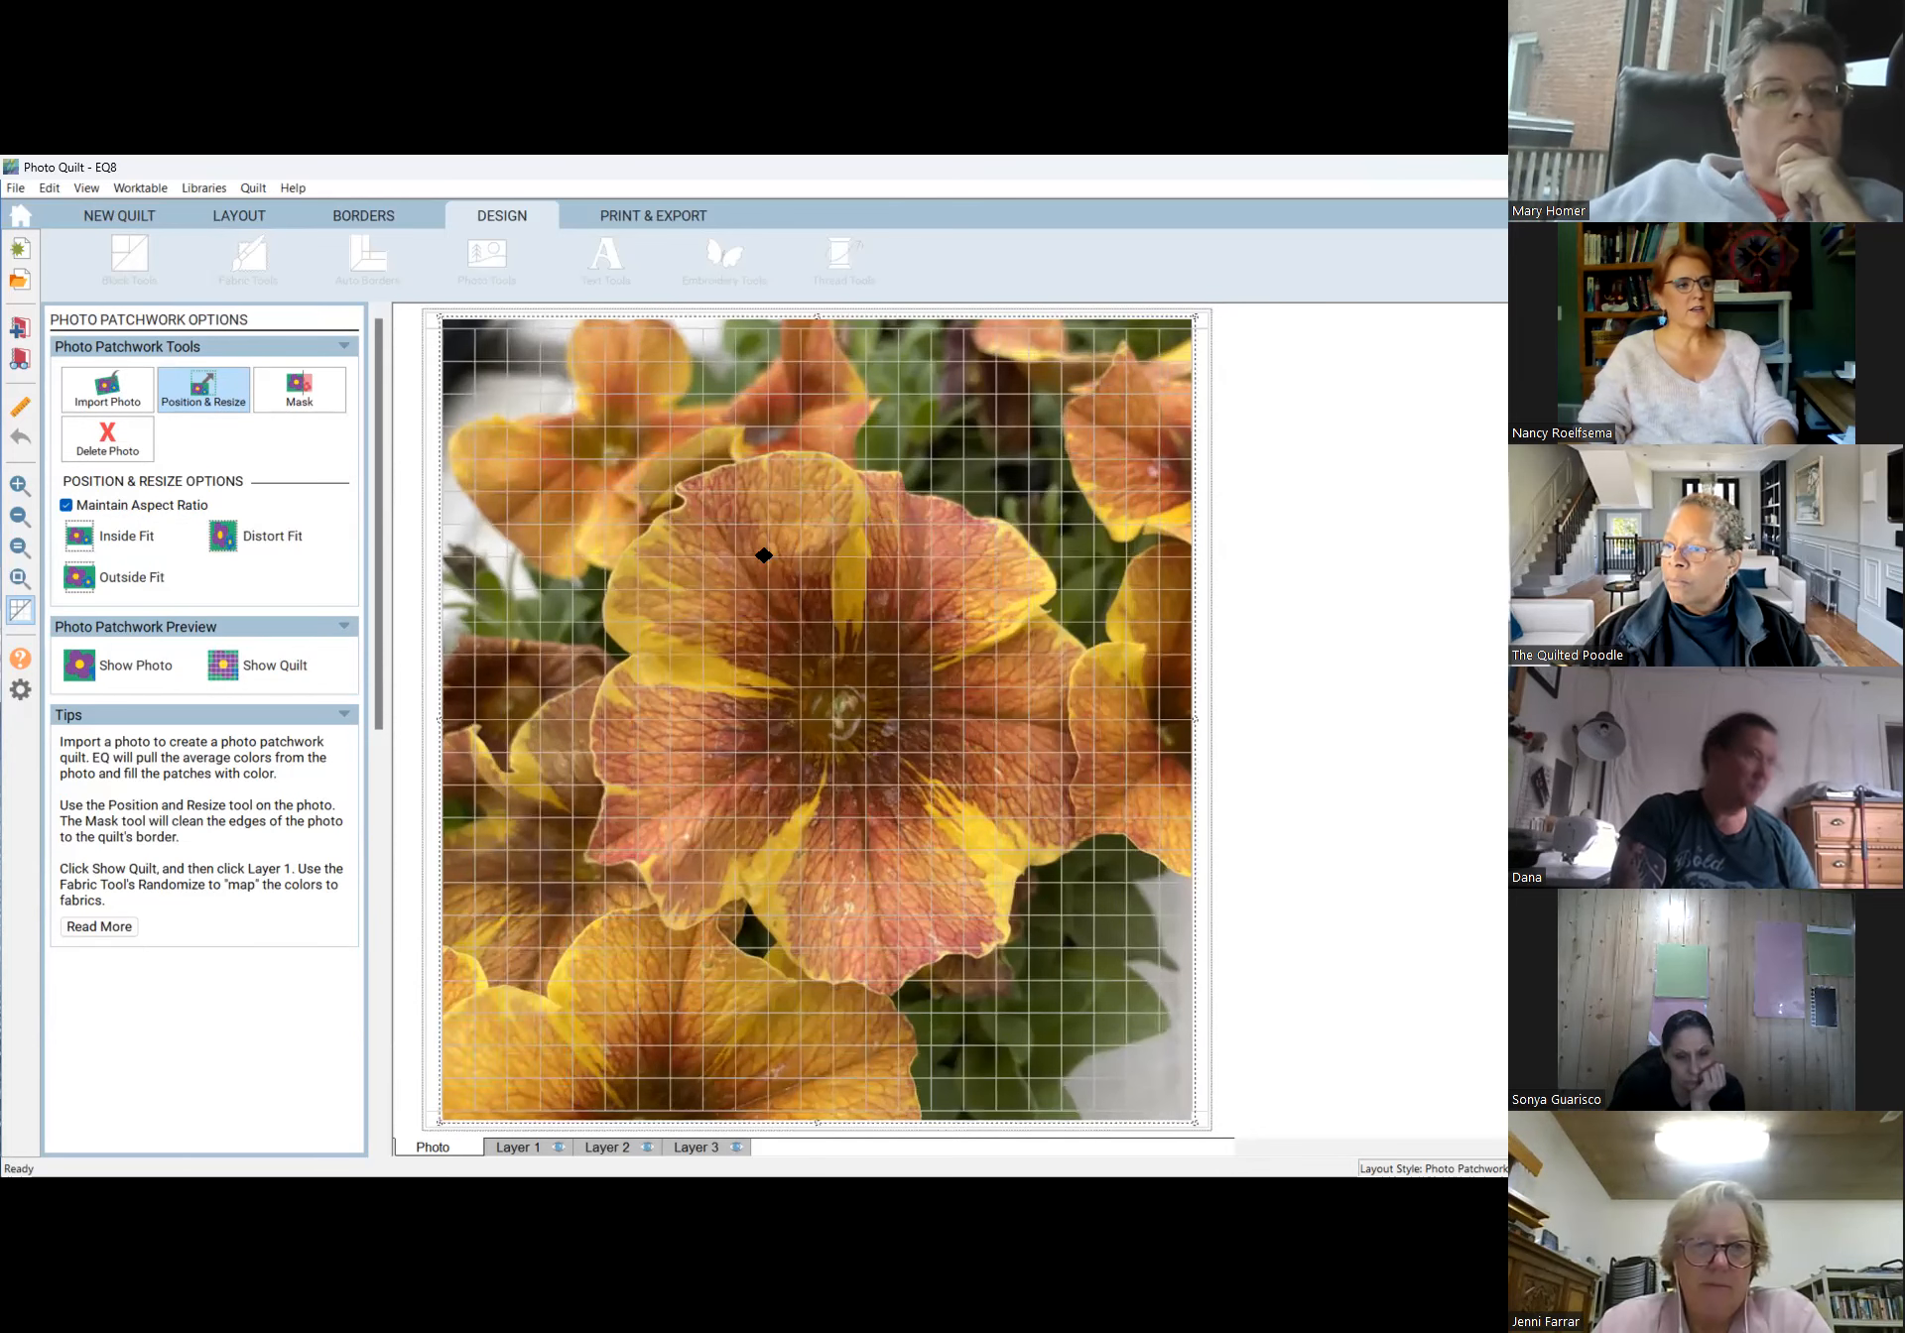
pyautogui.scroll(-1, 764, 556)
pyautogui.scroll(-1, 764, 555)
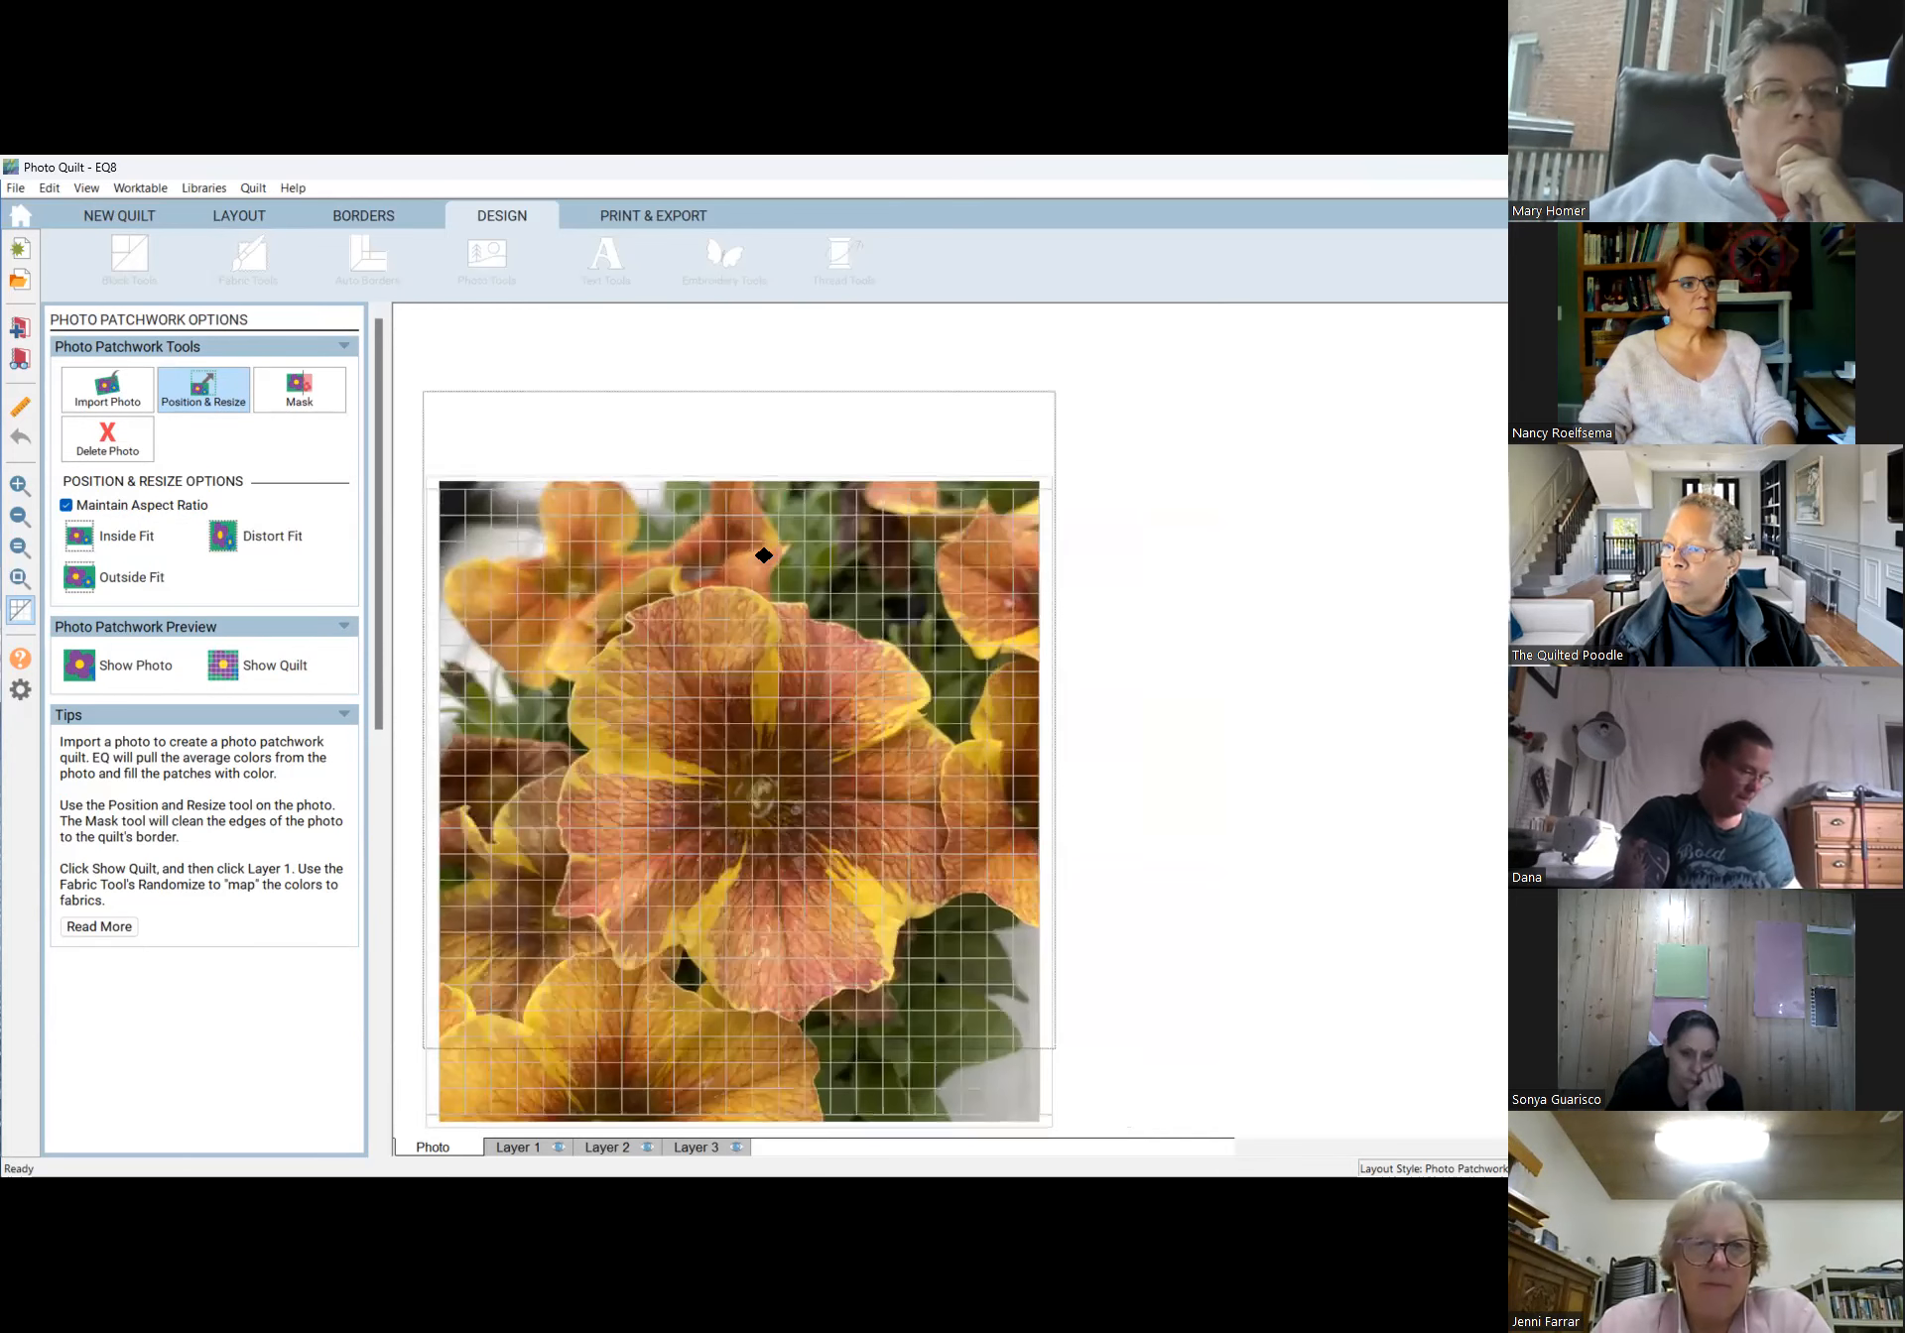
pyautogui.scroll(-1, 1013, 599)
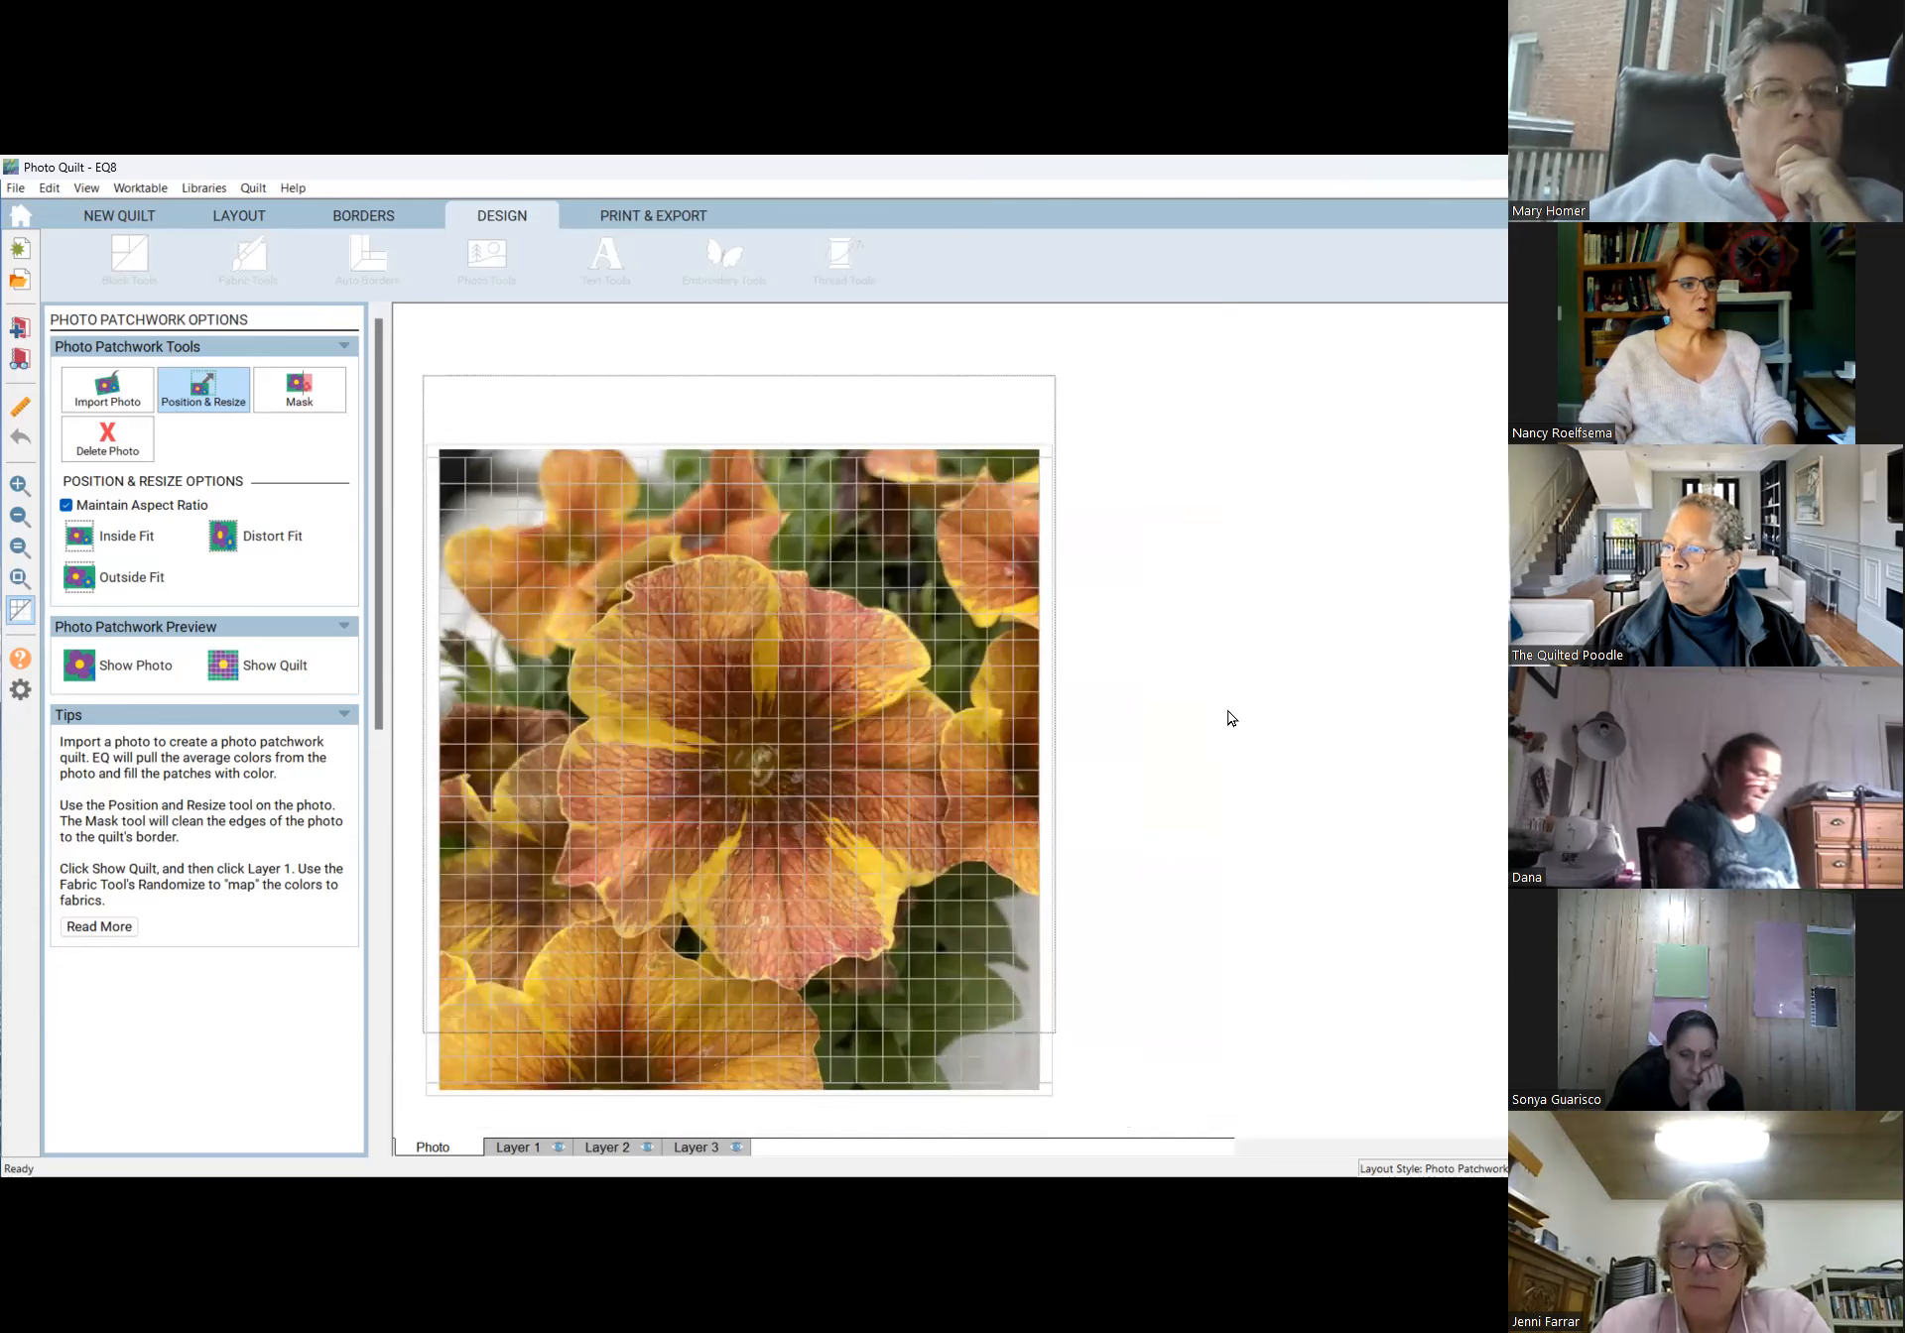
pyautogui.click(572, 520)
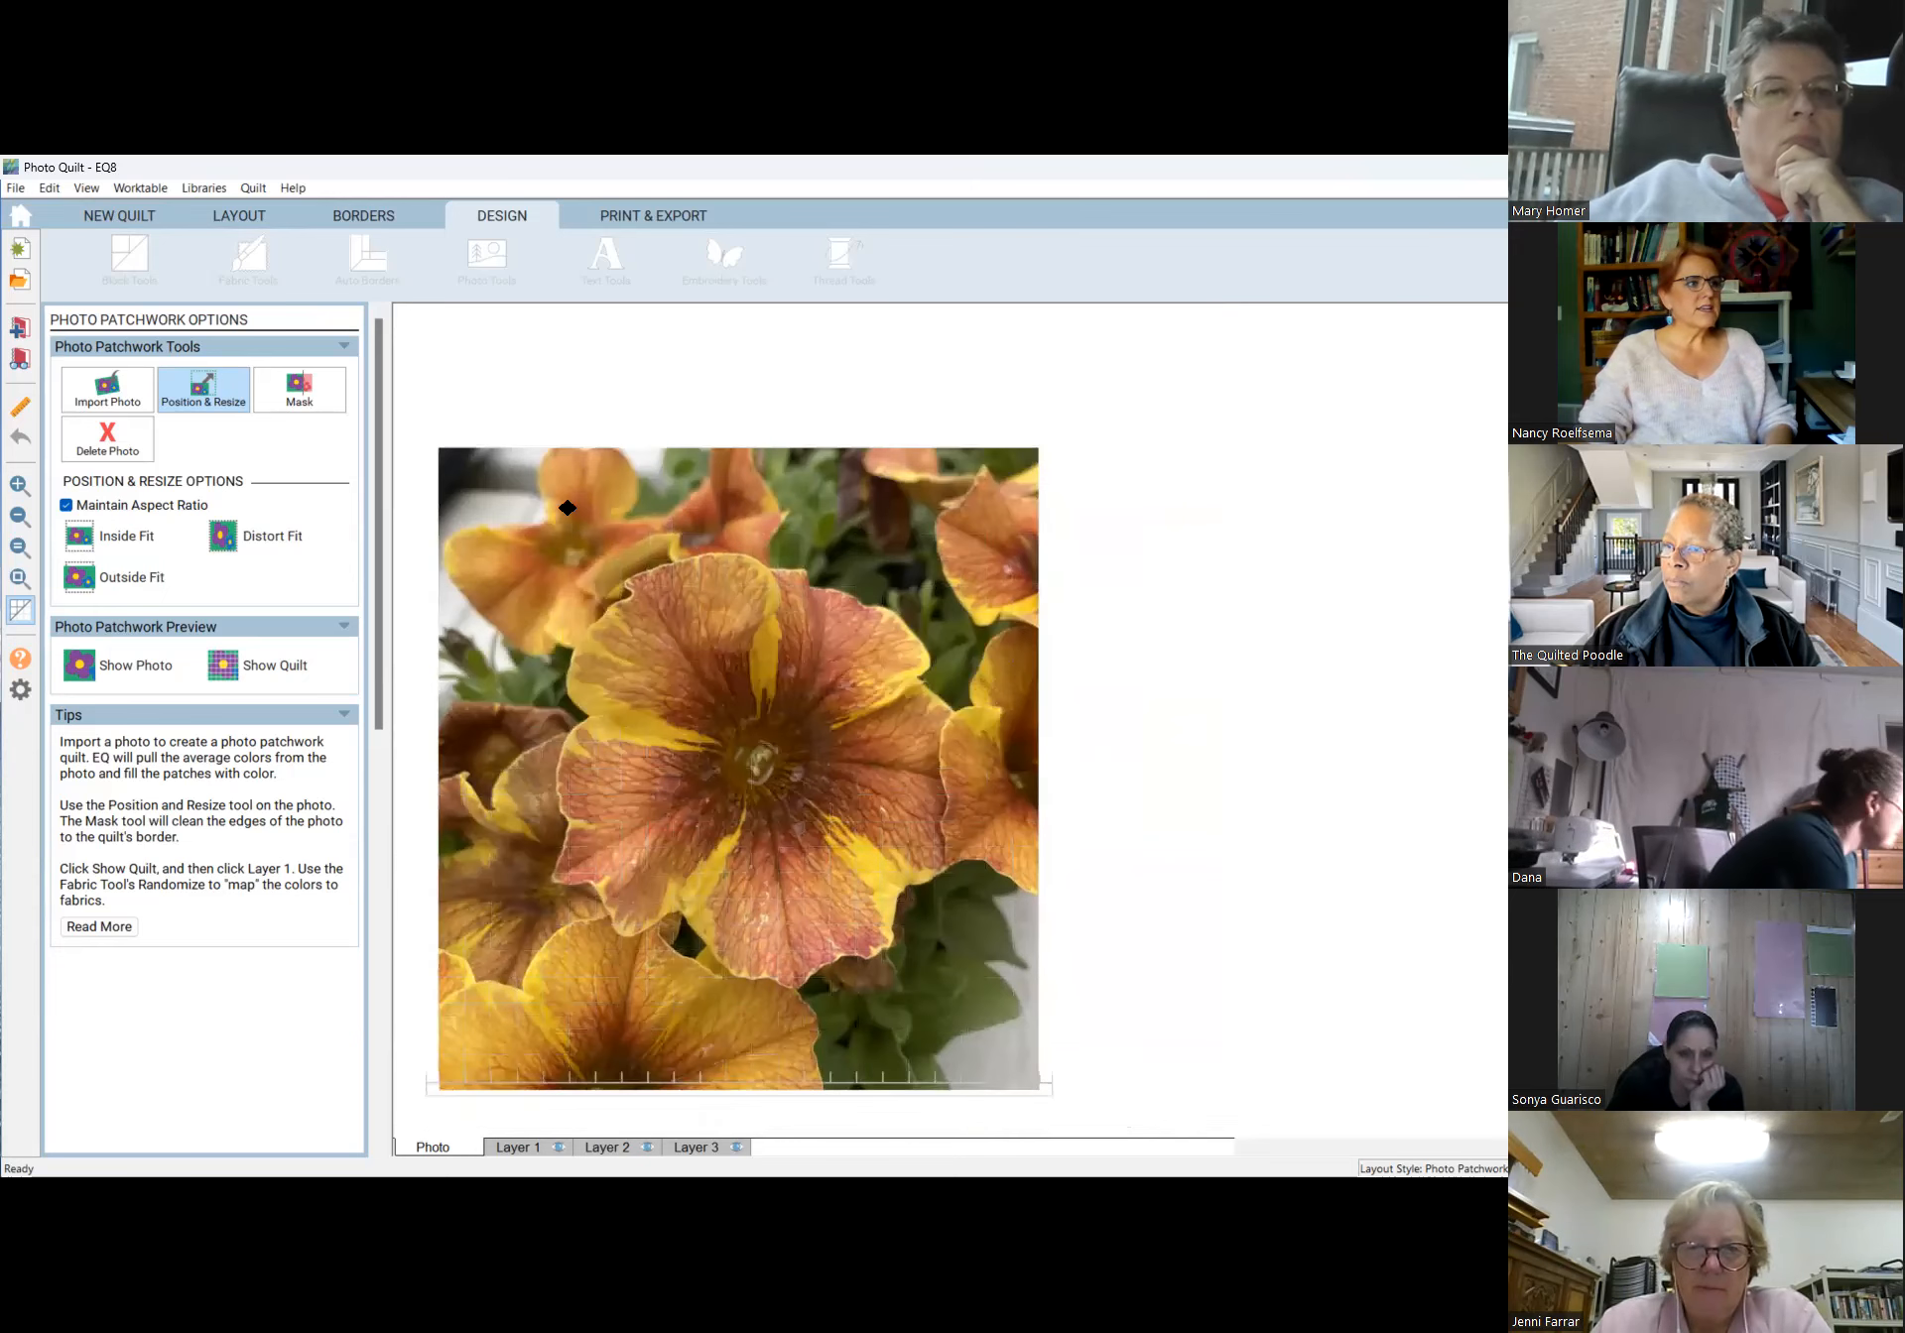
pyautogui.moveTo(571, 519); pyautogui.dragTo(585, 543)
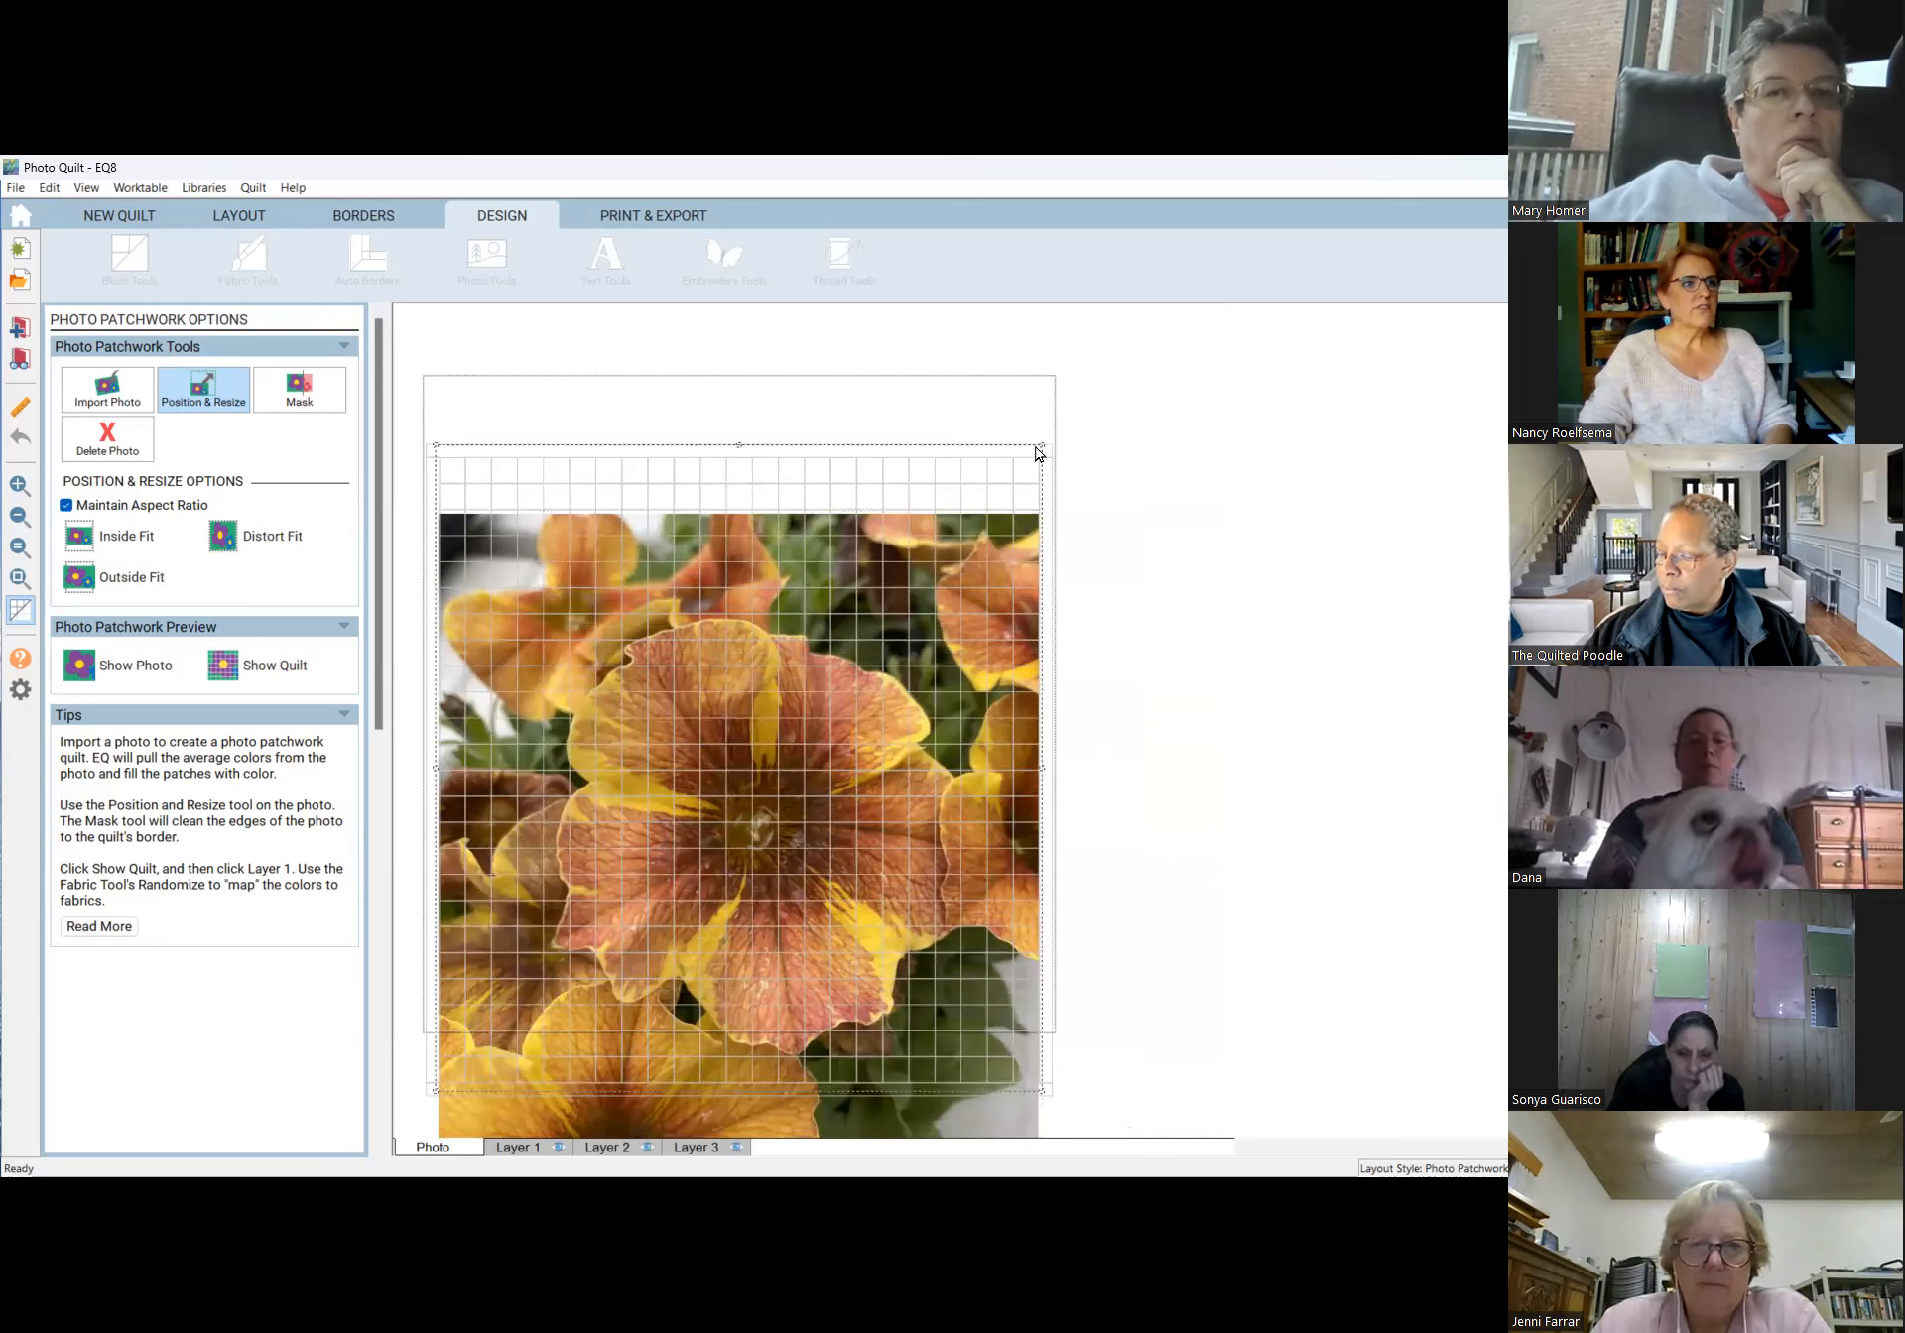
pyautogui.click(898, 562)
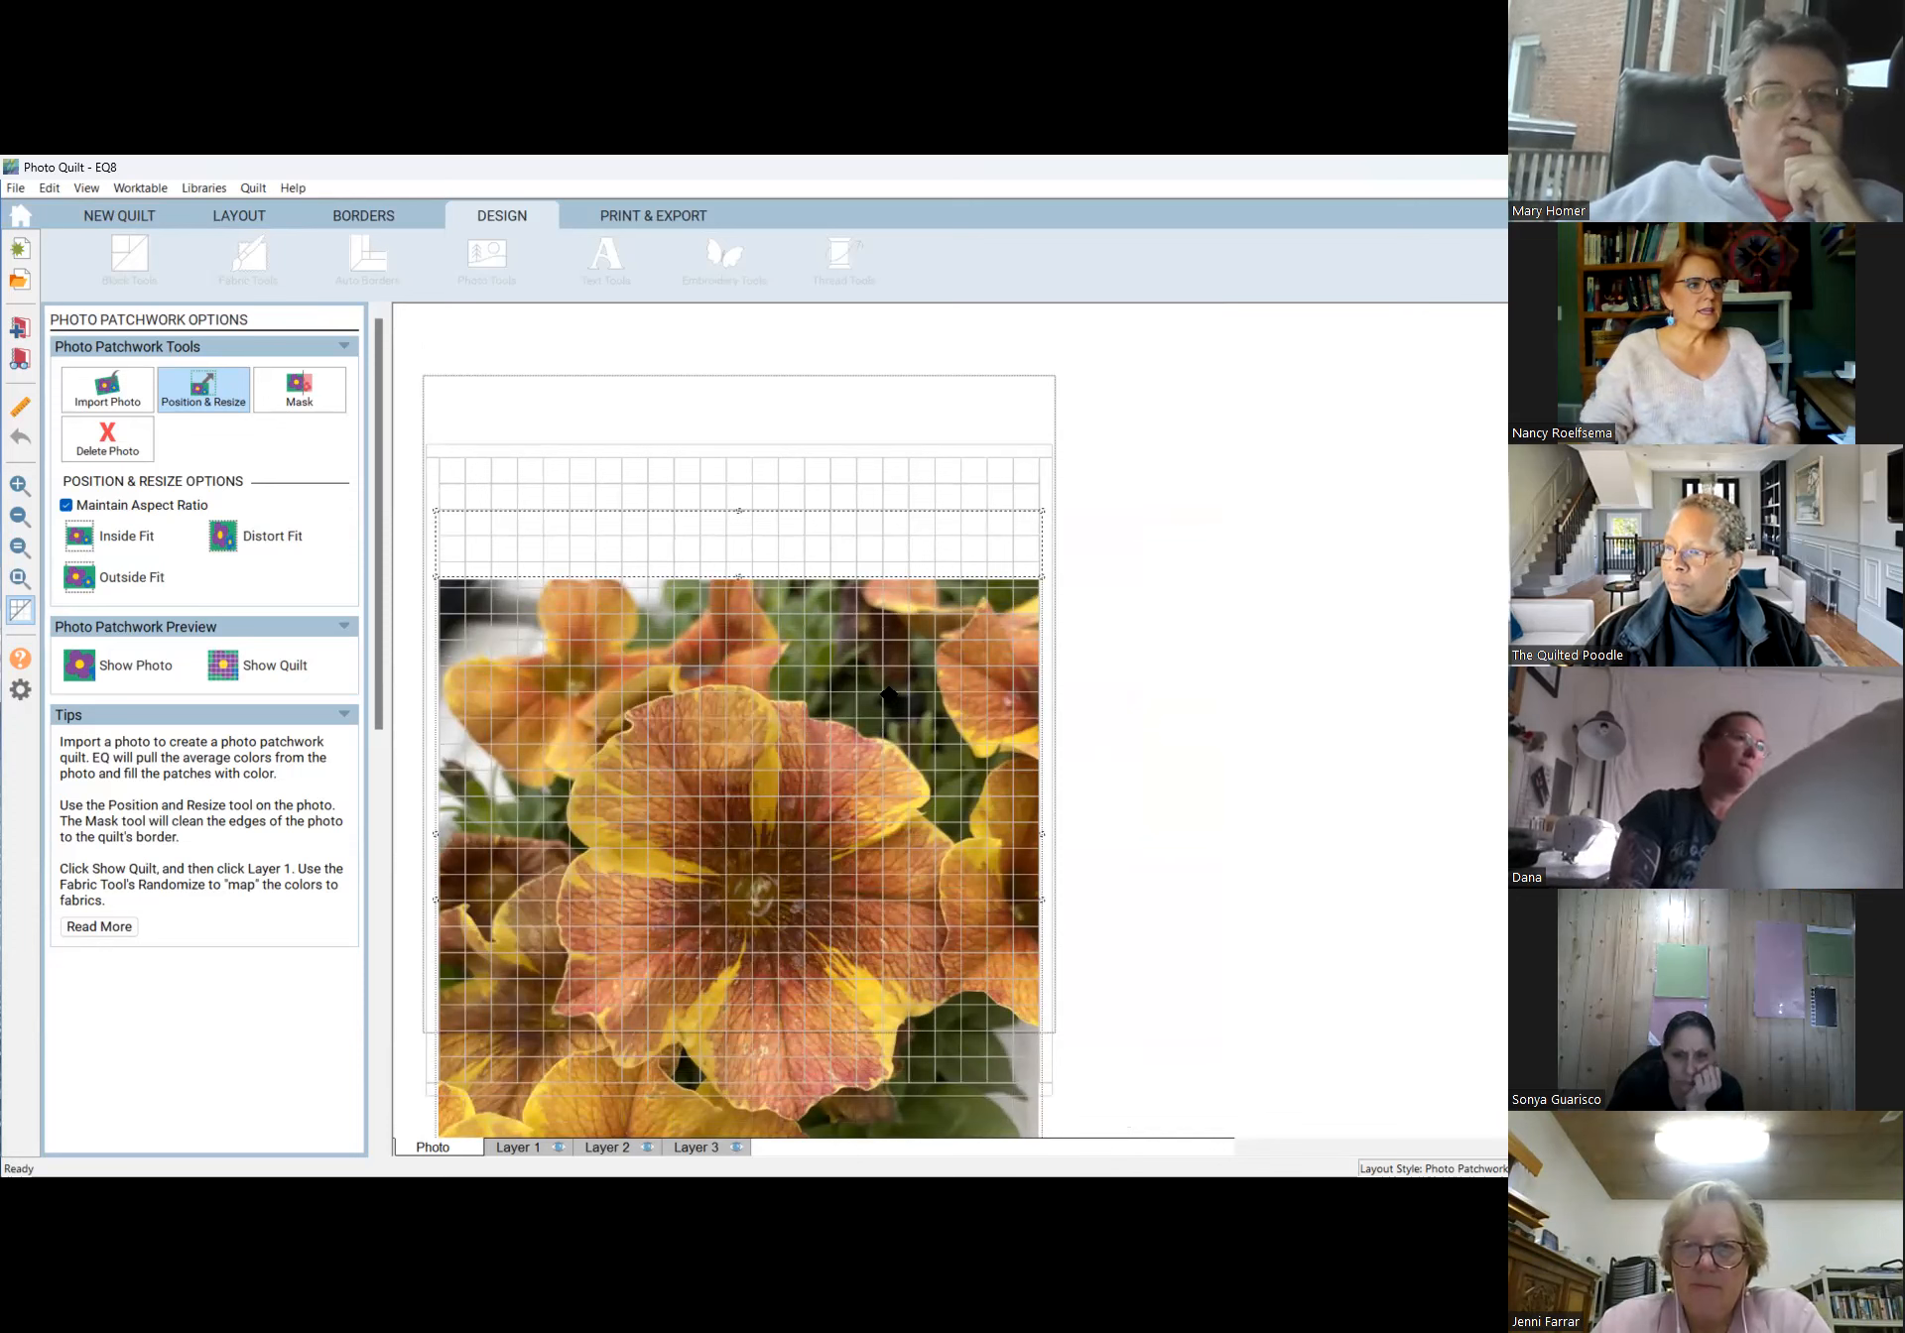
pyautogui.scroll(1, 807, 768)
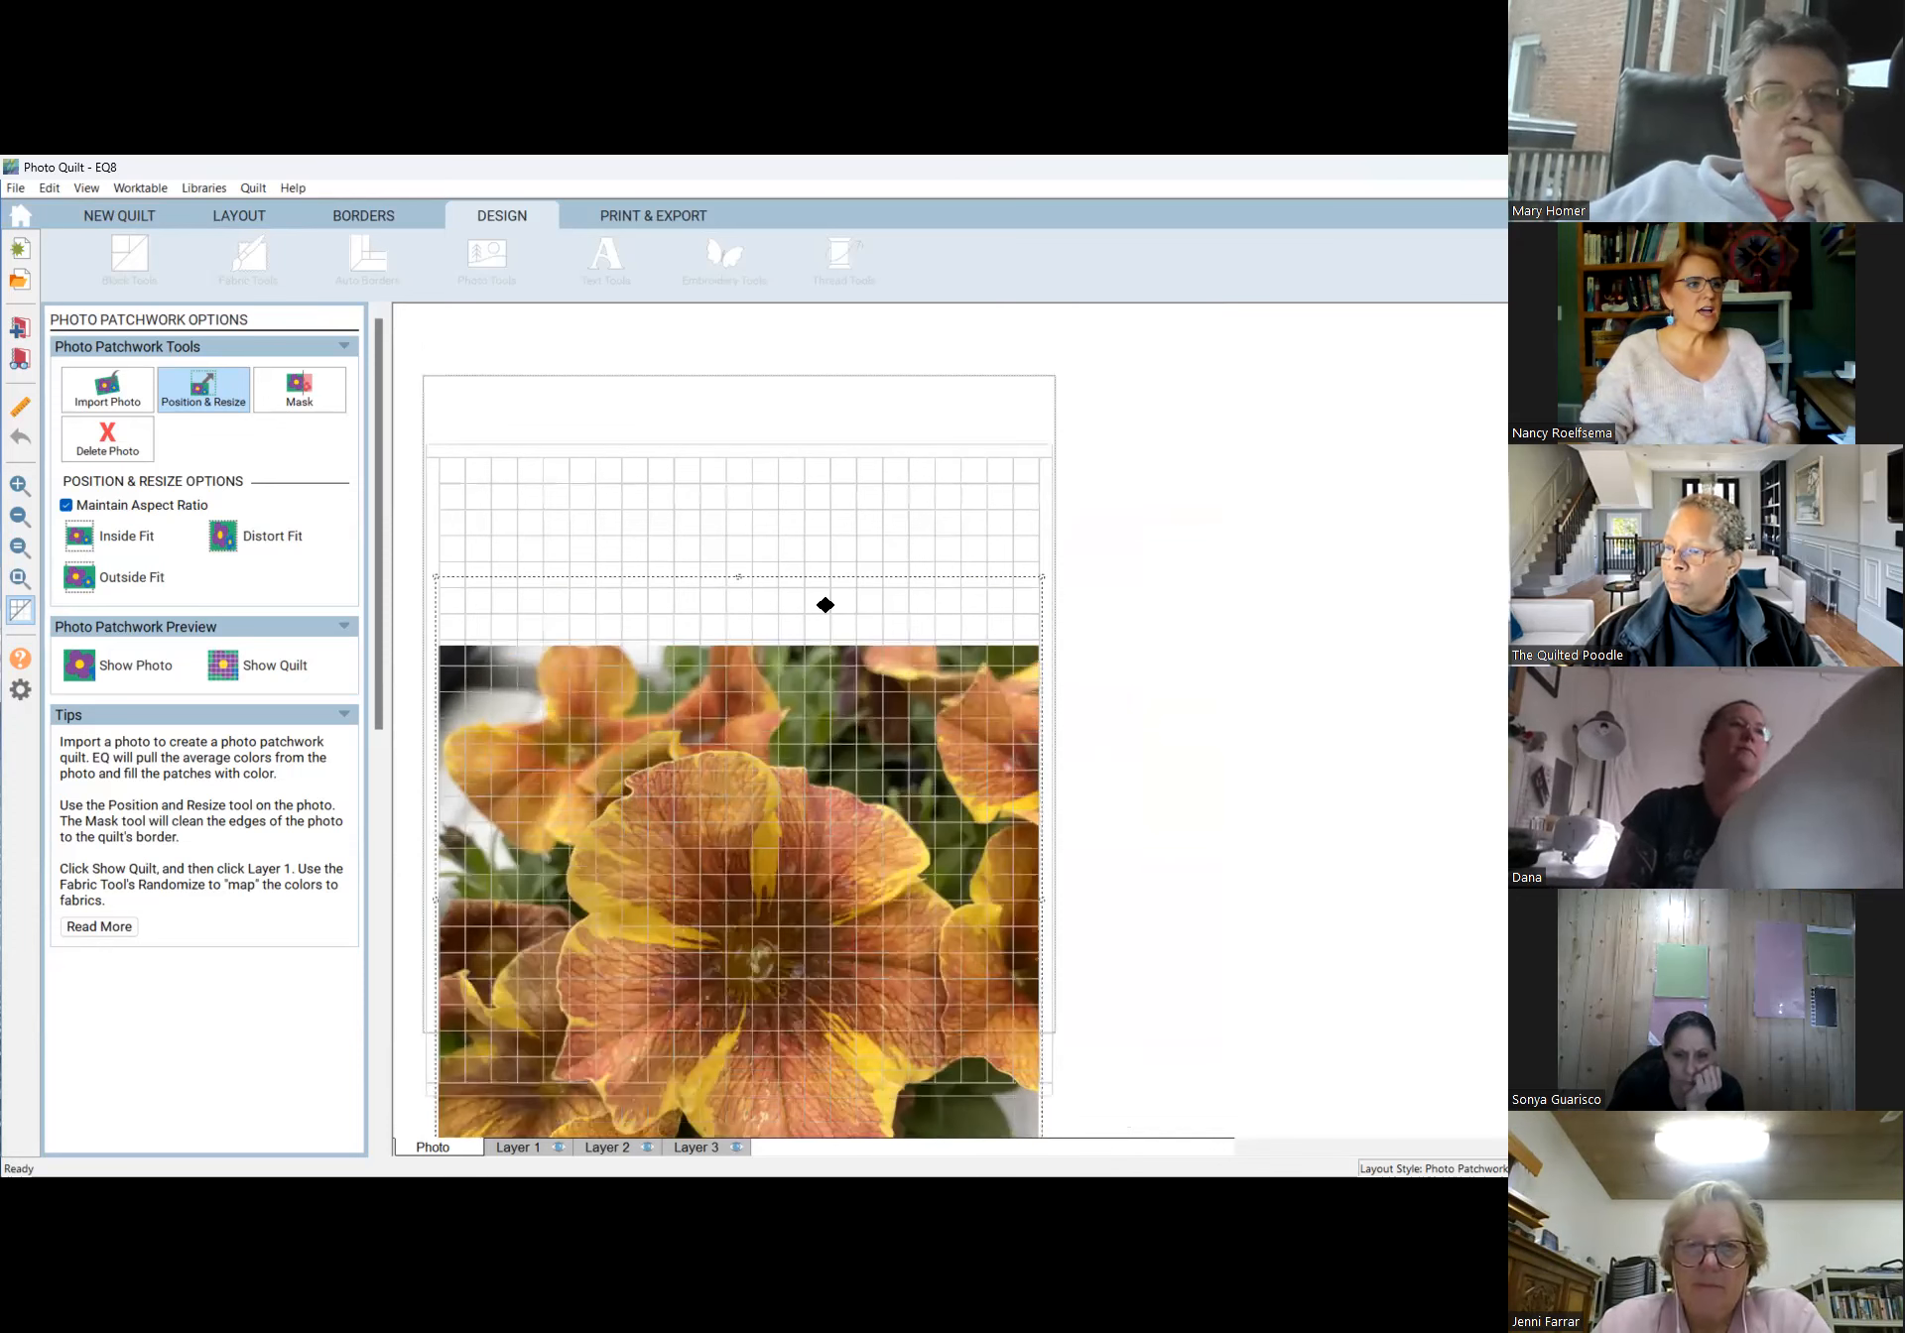
pyautogui.moveTo(775, 601); pyautogui.dragTo(788, 533)
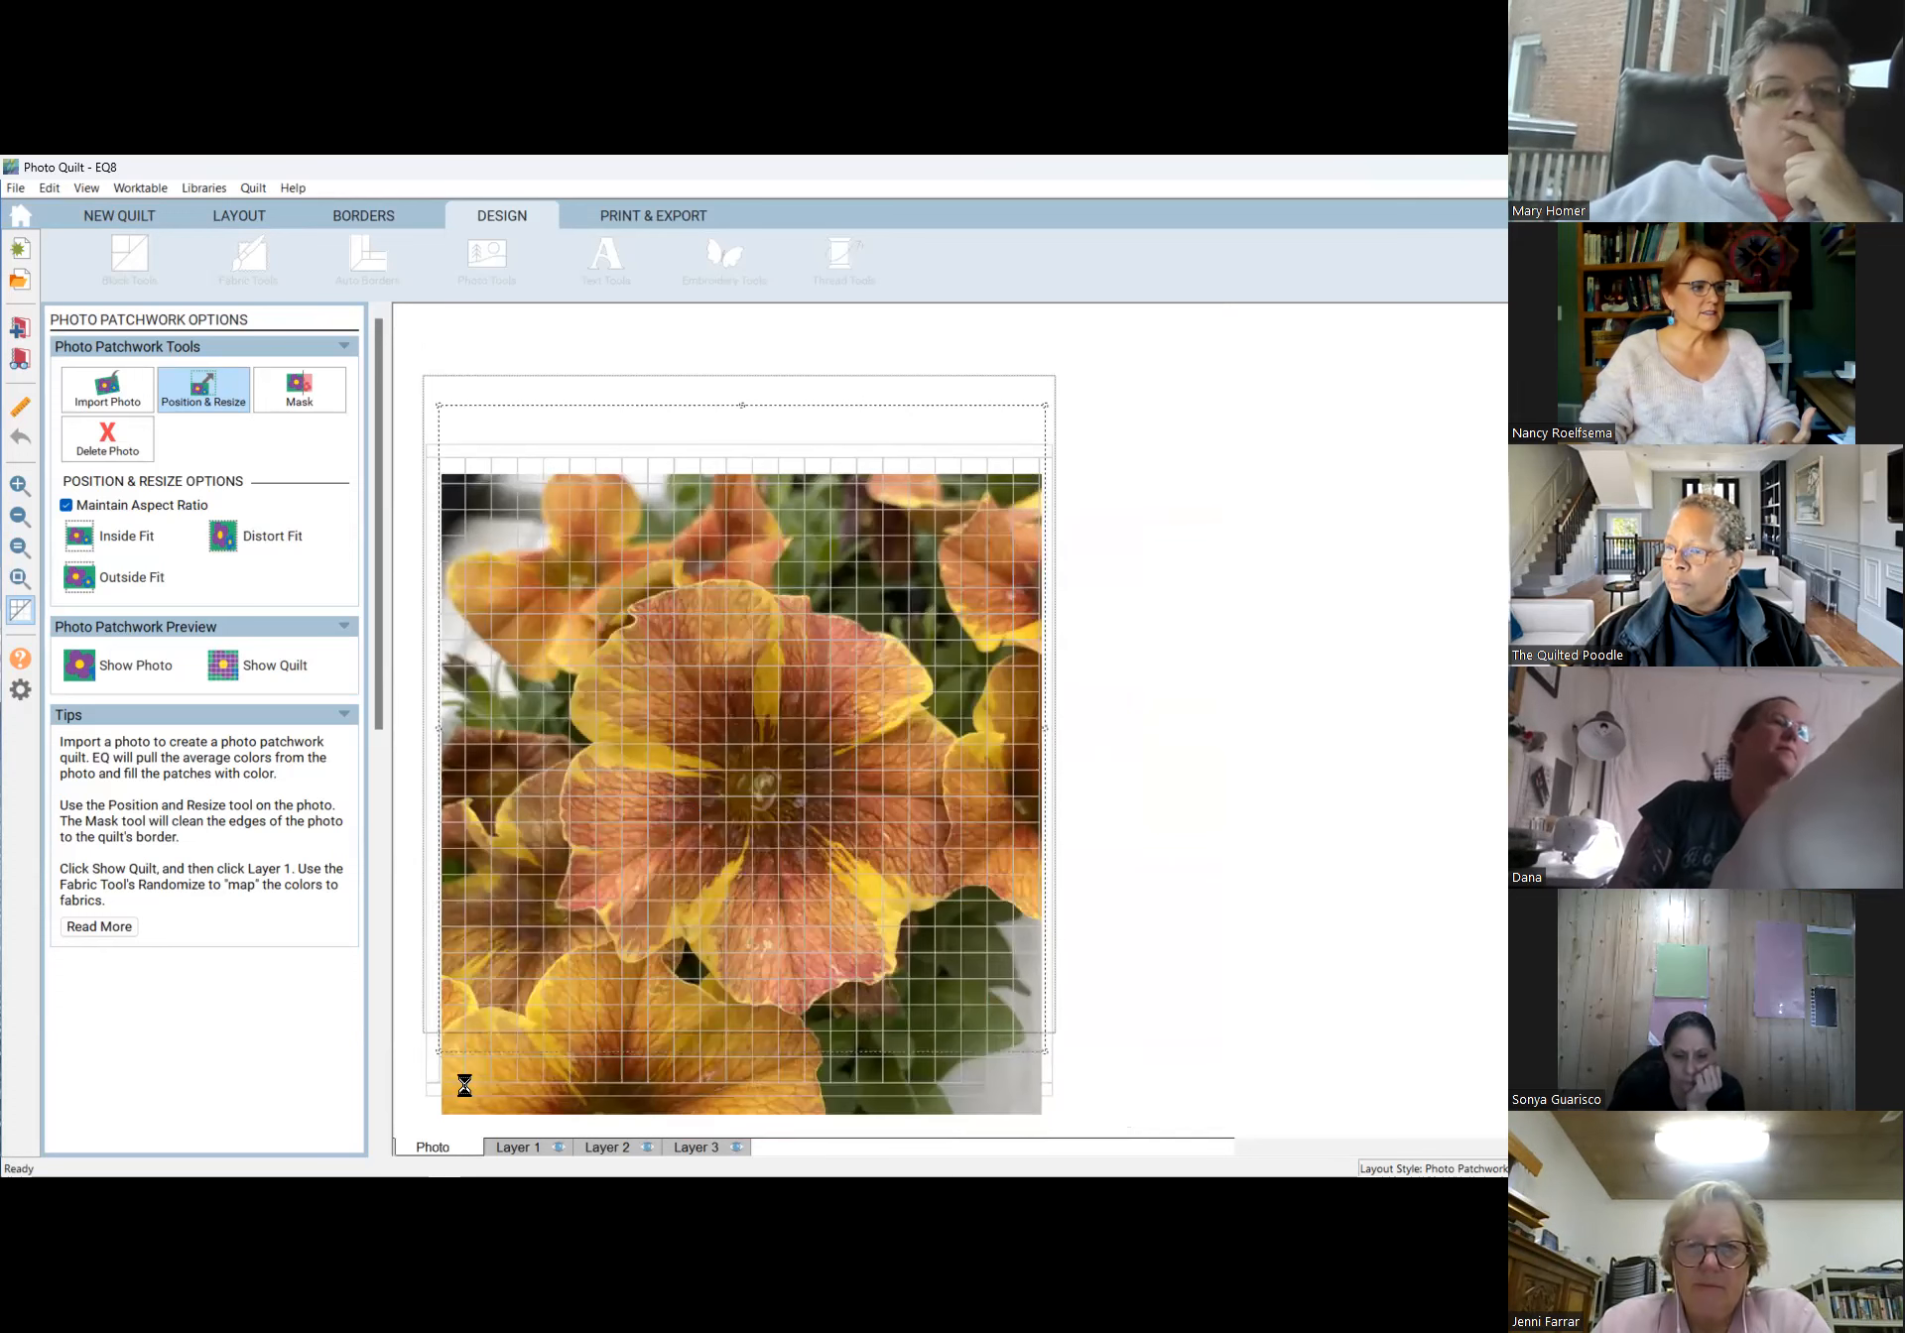
pyautogui.scroll(1, 808, 990)
pyautogui.moveTo(732, 742); pyautogui.dragTo(723, 599)
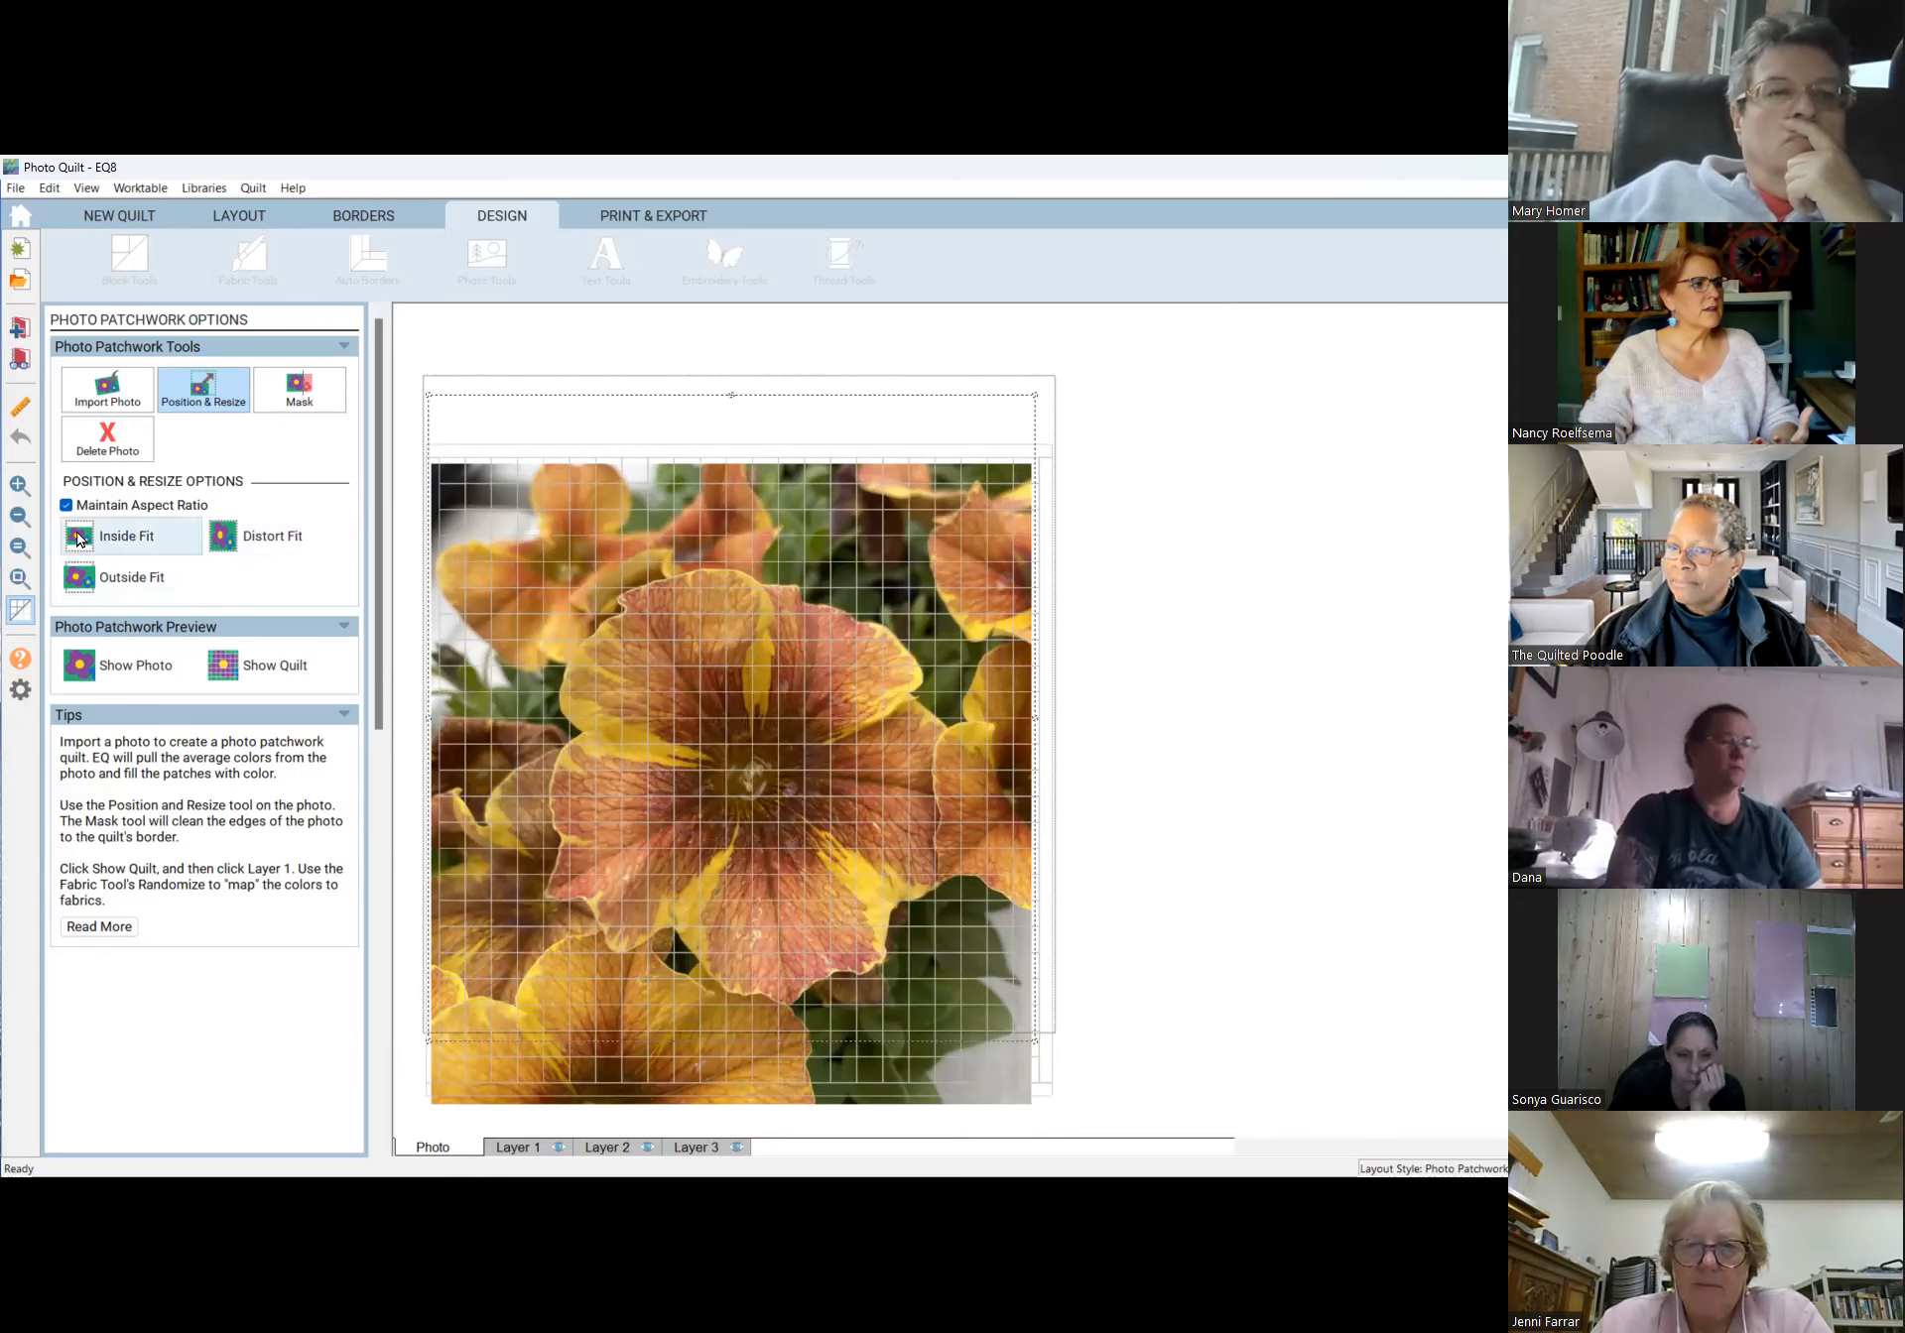
# Refit the photo with Inside Fit and enlarge it proportionally from its lower-left corner beyond the patch grid.
pyautogui.click(79, 539)
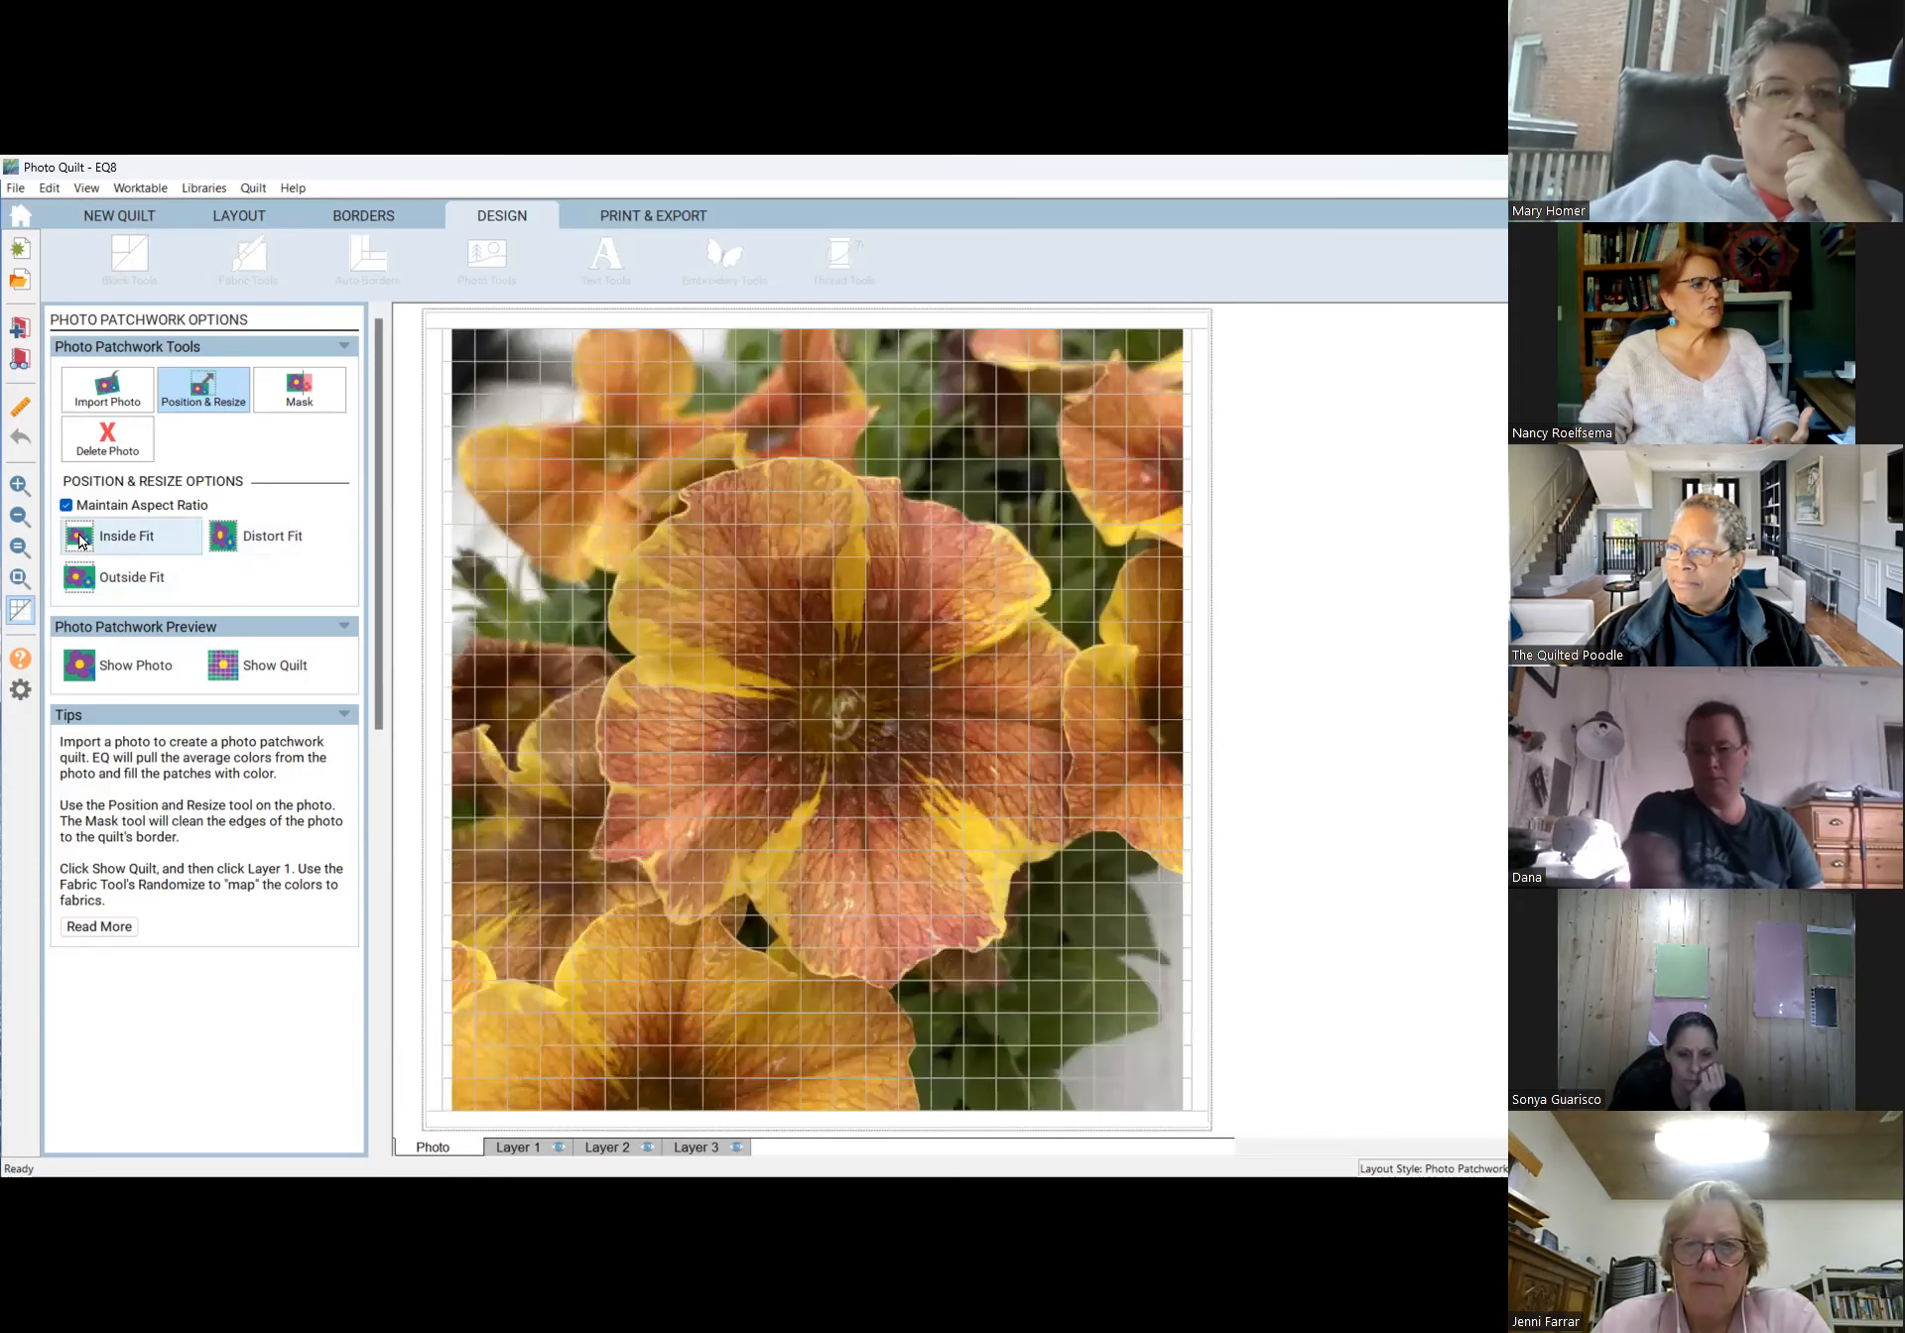
pyautogui.click(734, 646)
pyautogui.moveTo(443, 1113); pyautogui.dragTo(400, 1151)
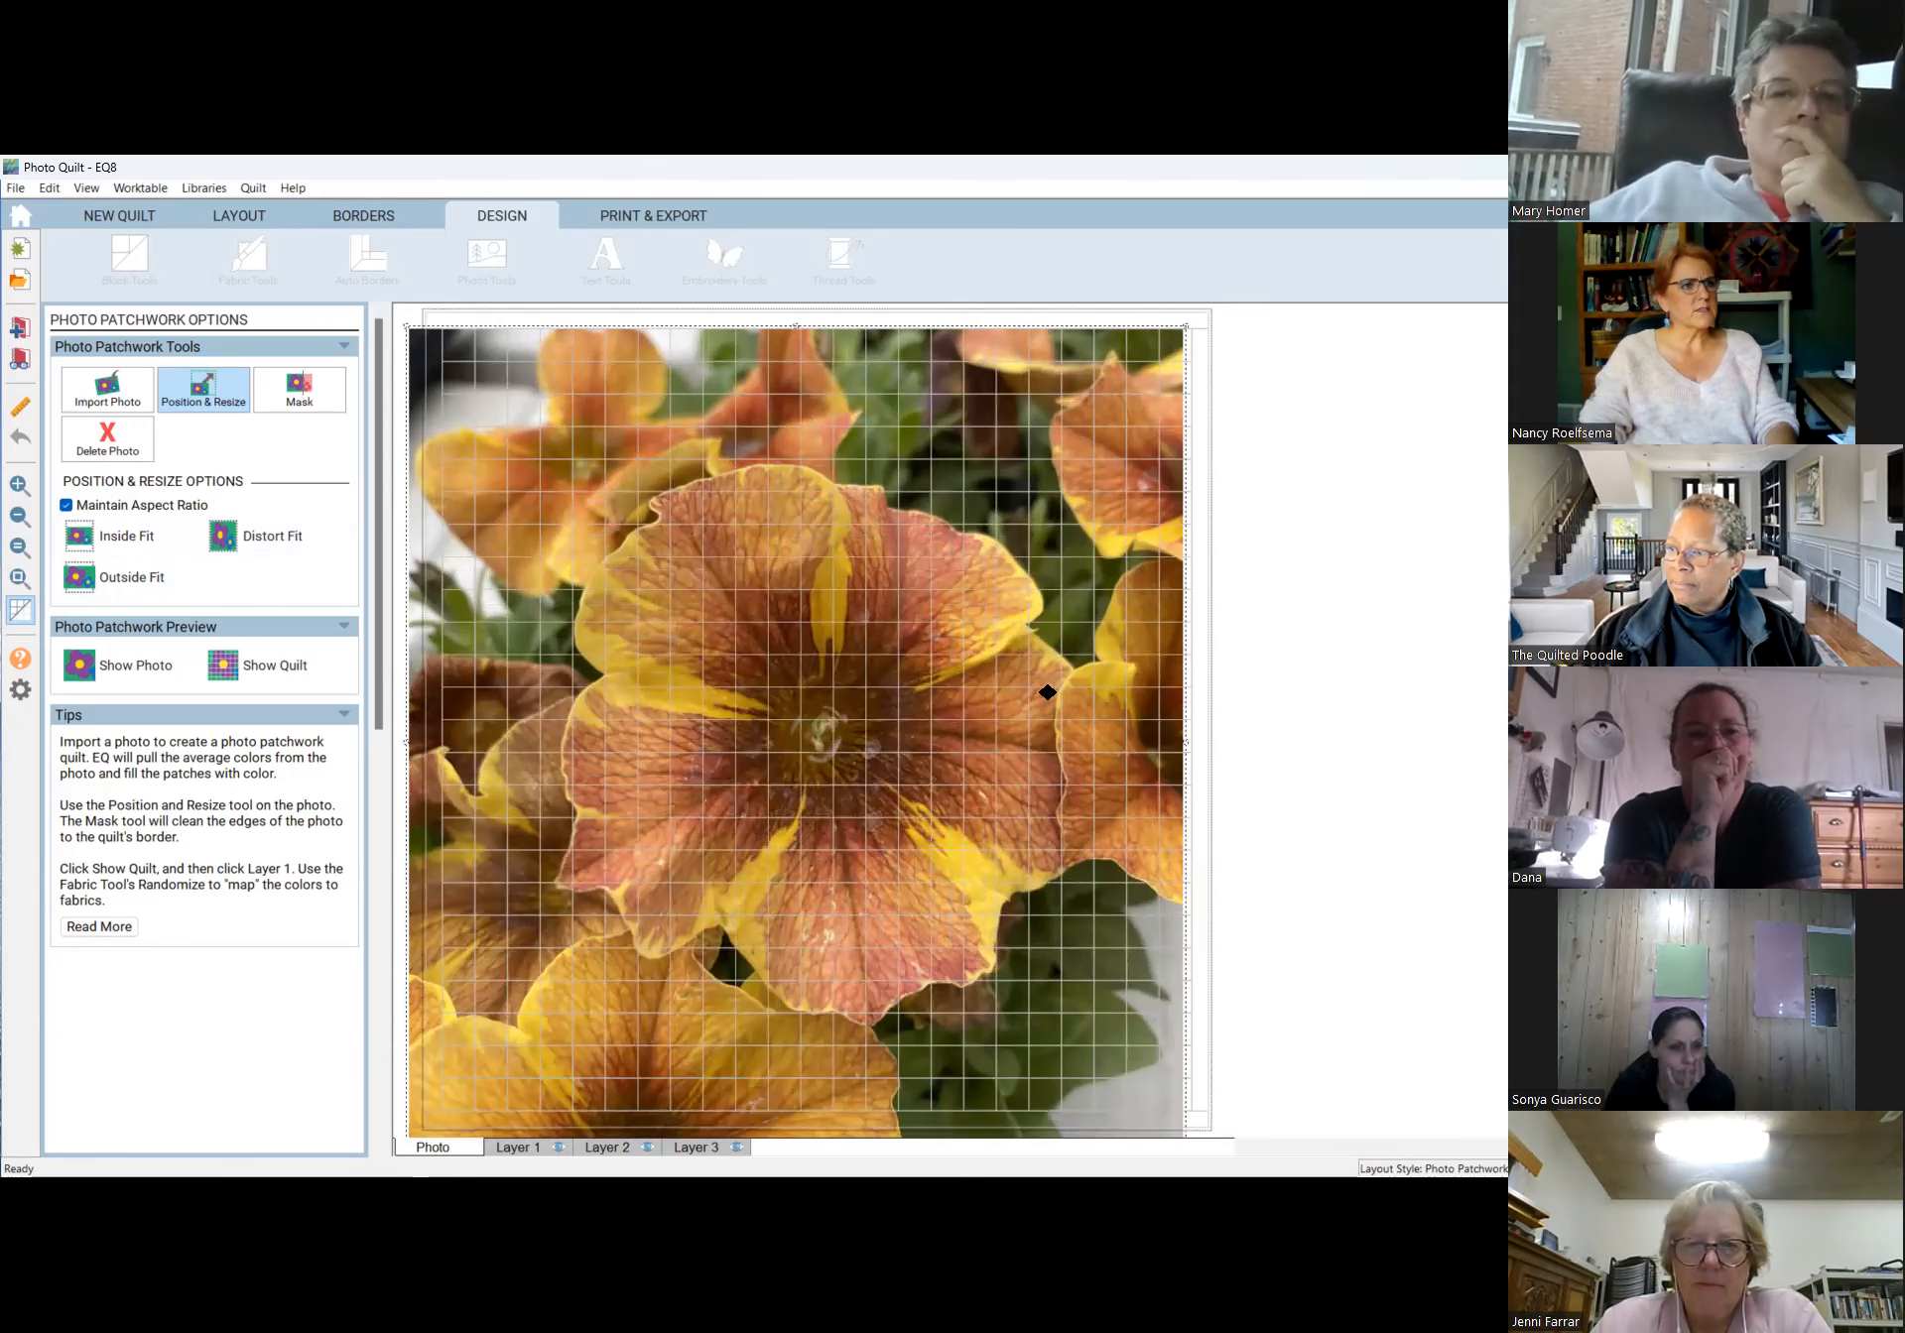
# Enlarge the photo further from its upper-right corner and shift it so the main flower is centred on the grid.
pyautogui.scroll(-1, 1047, 692)
pyautogui.click(1030, 485)
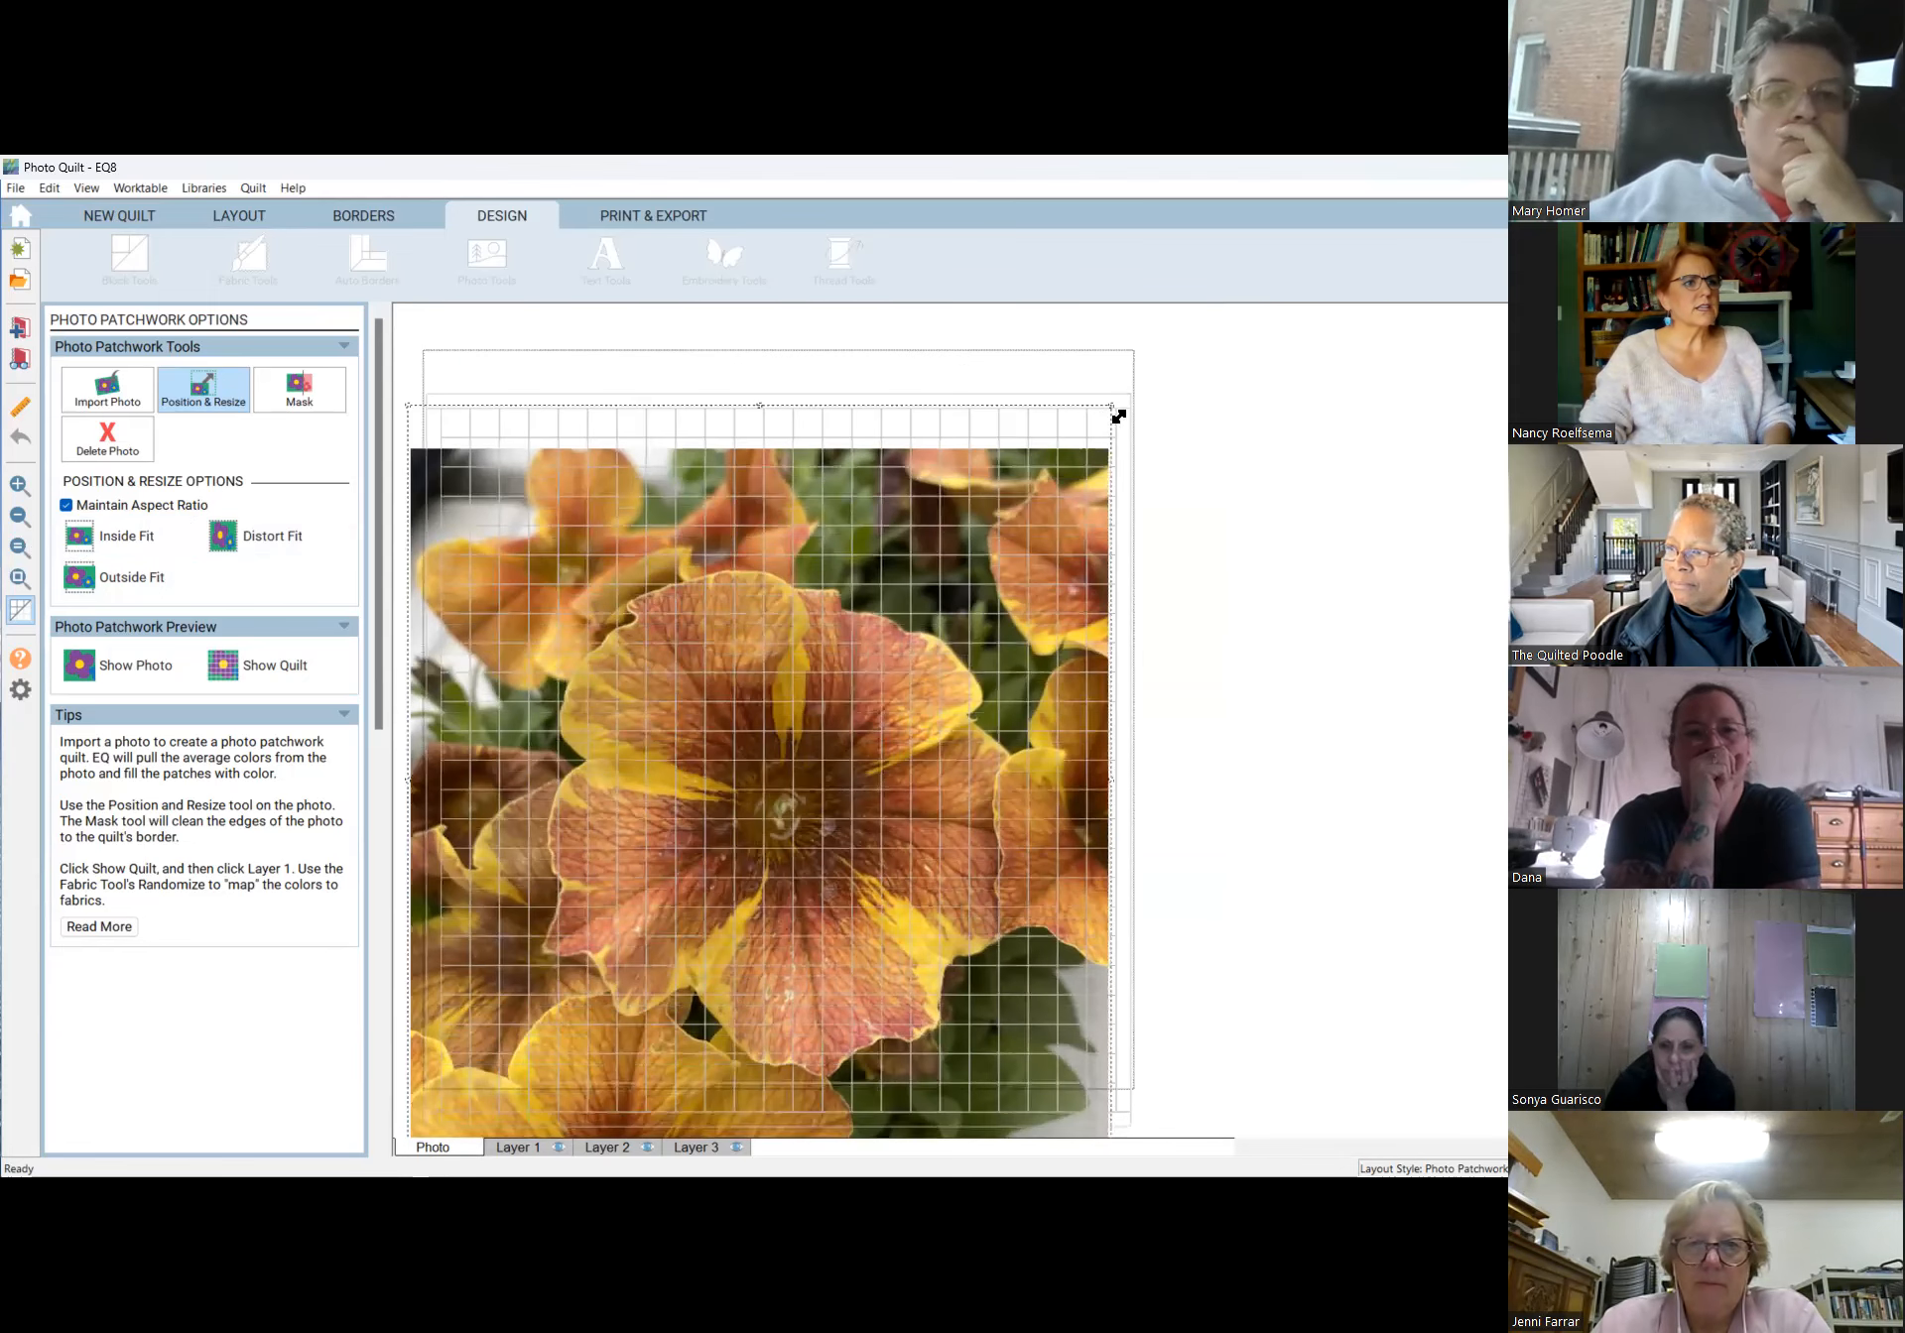
pyautogui.moveTo(1111, 403); pyautogui.dragTo(1156, 342)
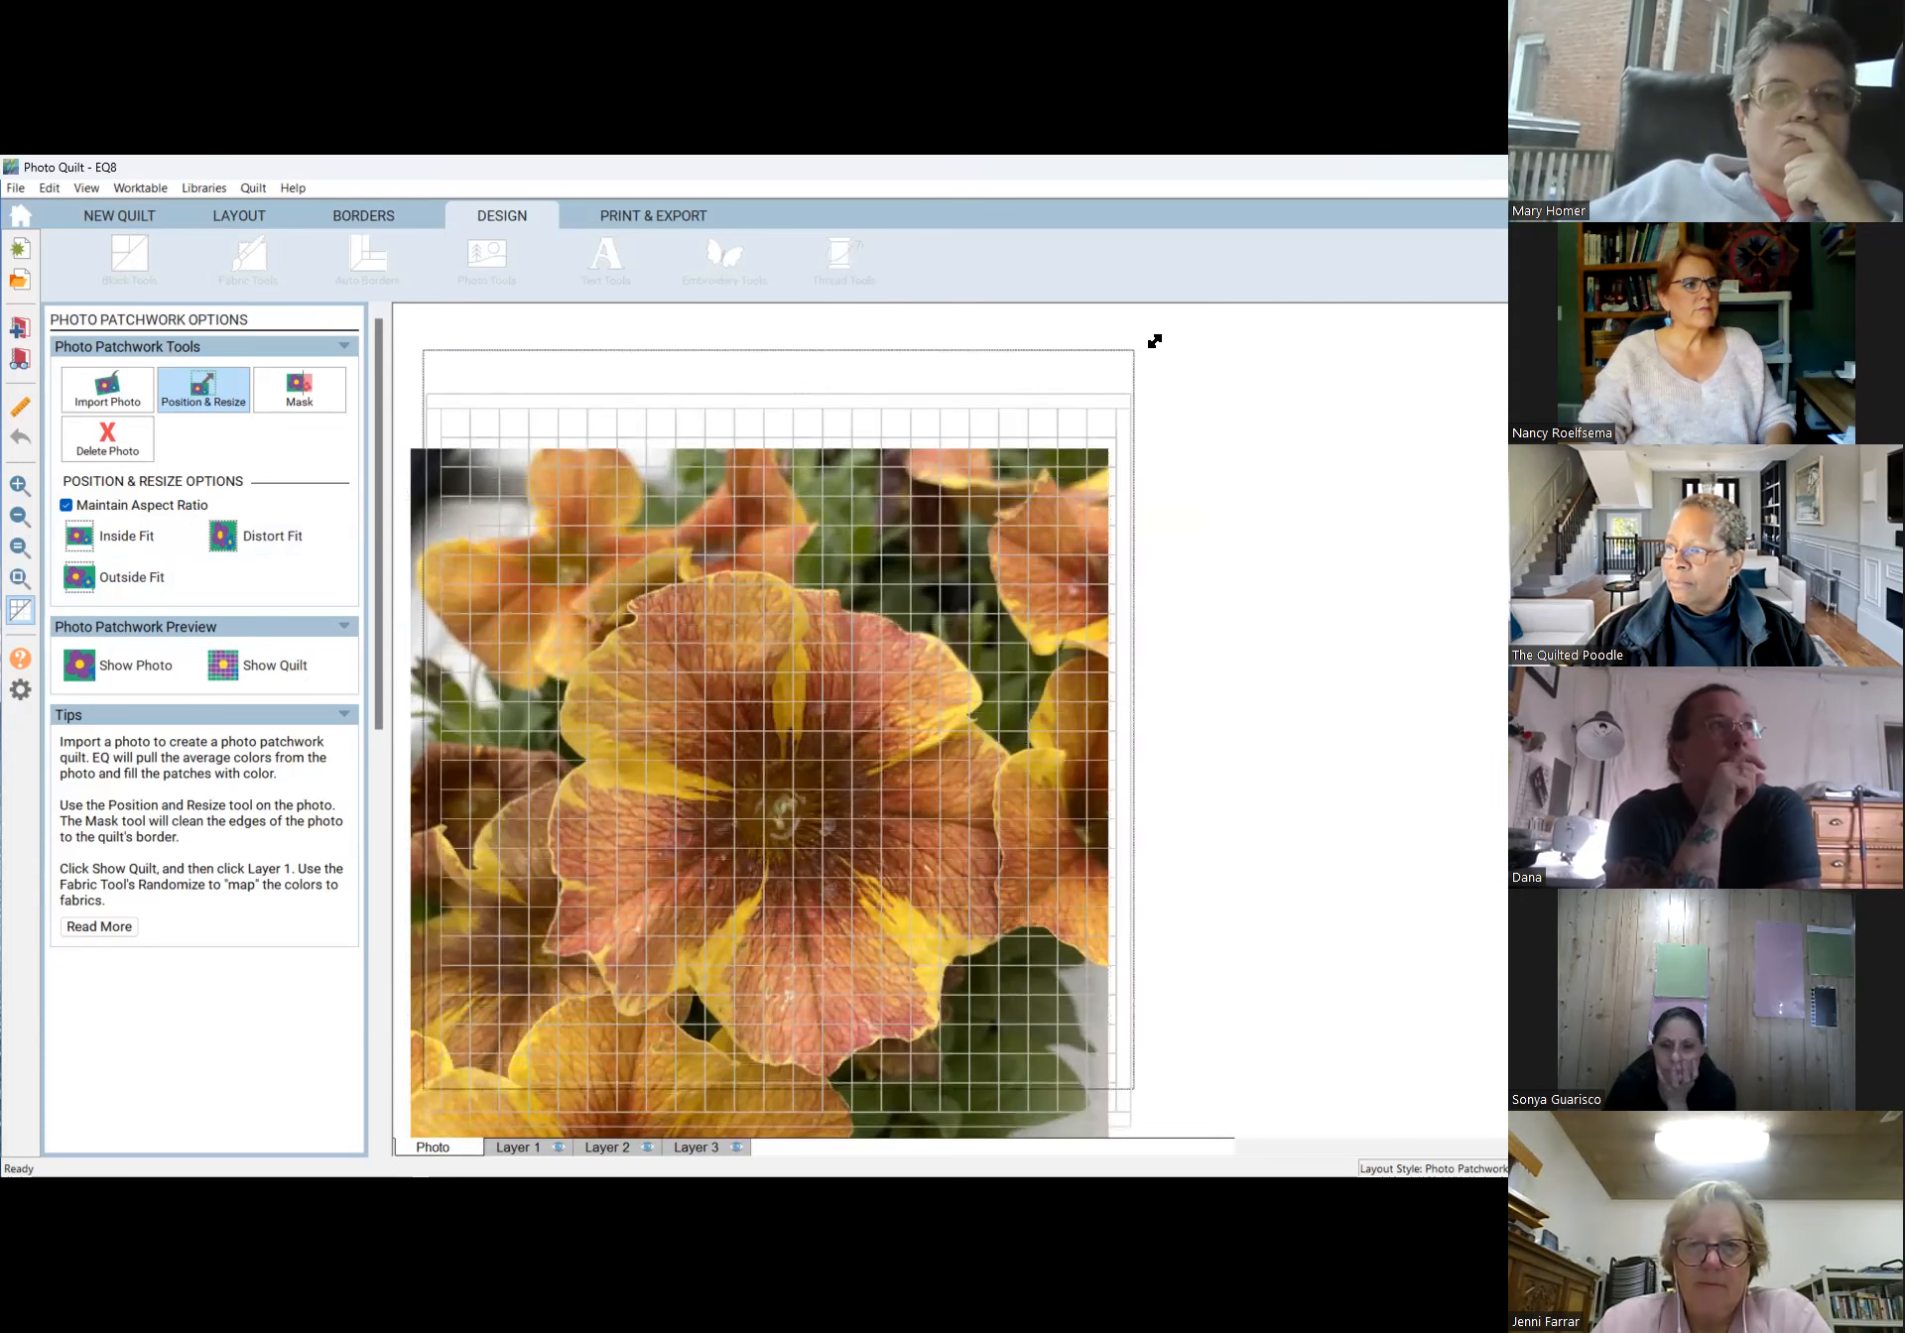
pyautogui.moveTo(1212, 339); pyautogui.dragTo(1267, 306)
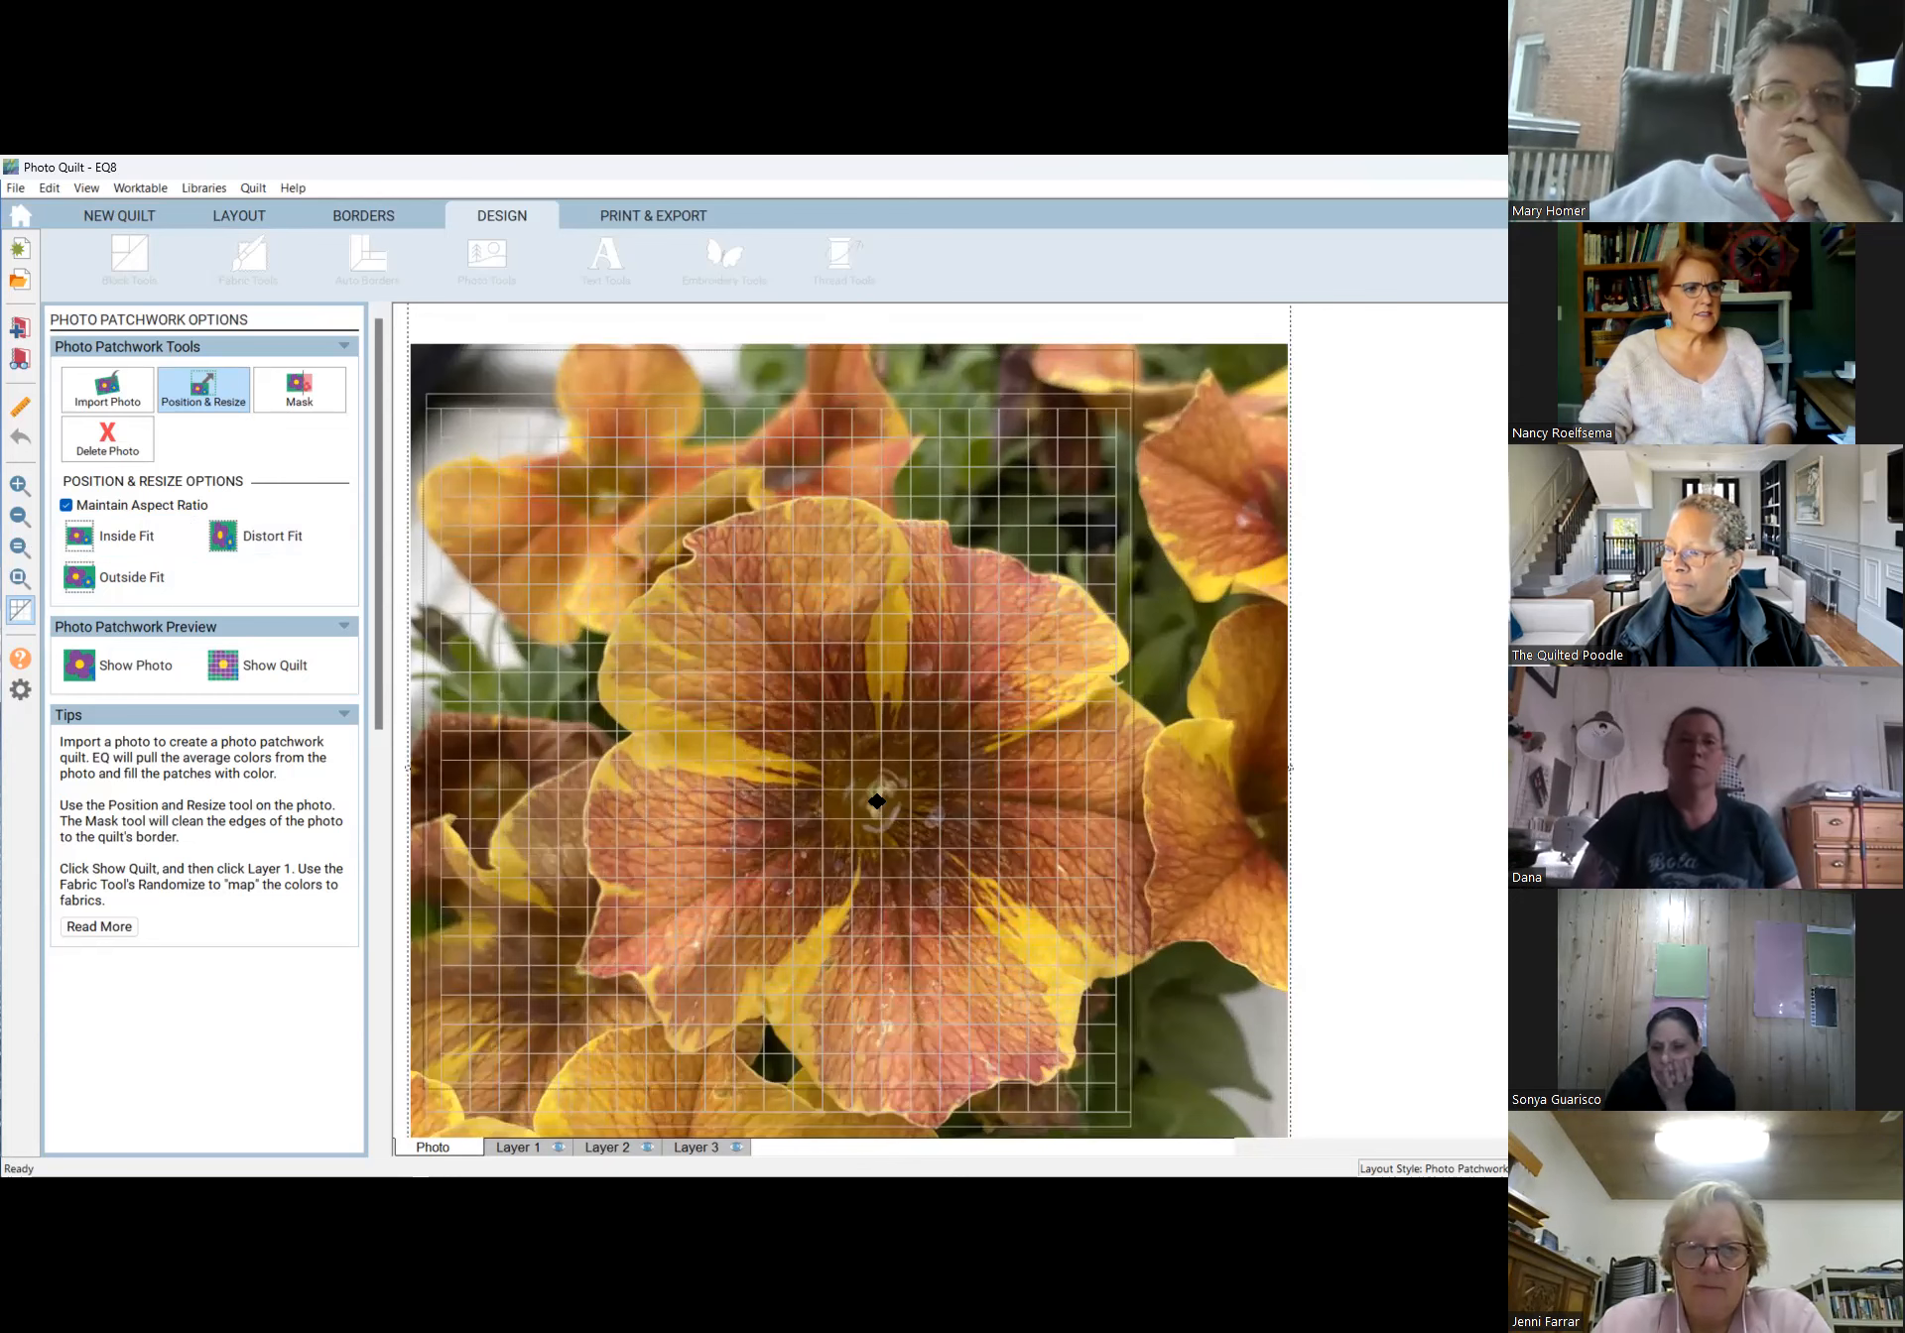
pyautogui.moveTo(841, 758); pyautogui.dragTo(751, 756)
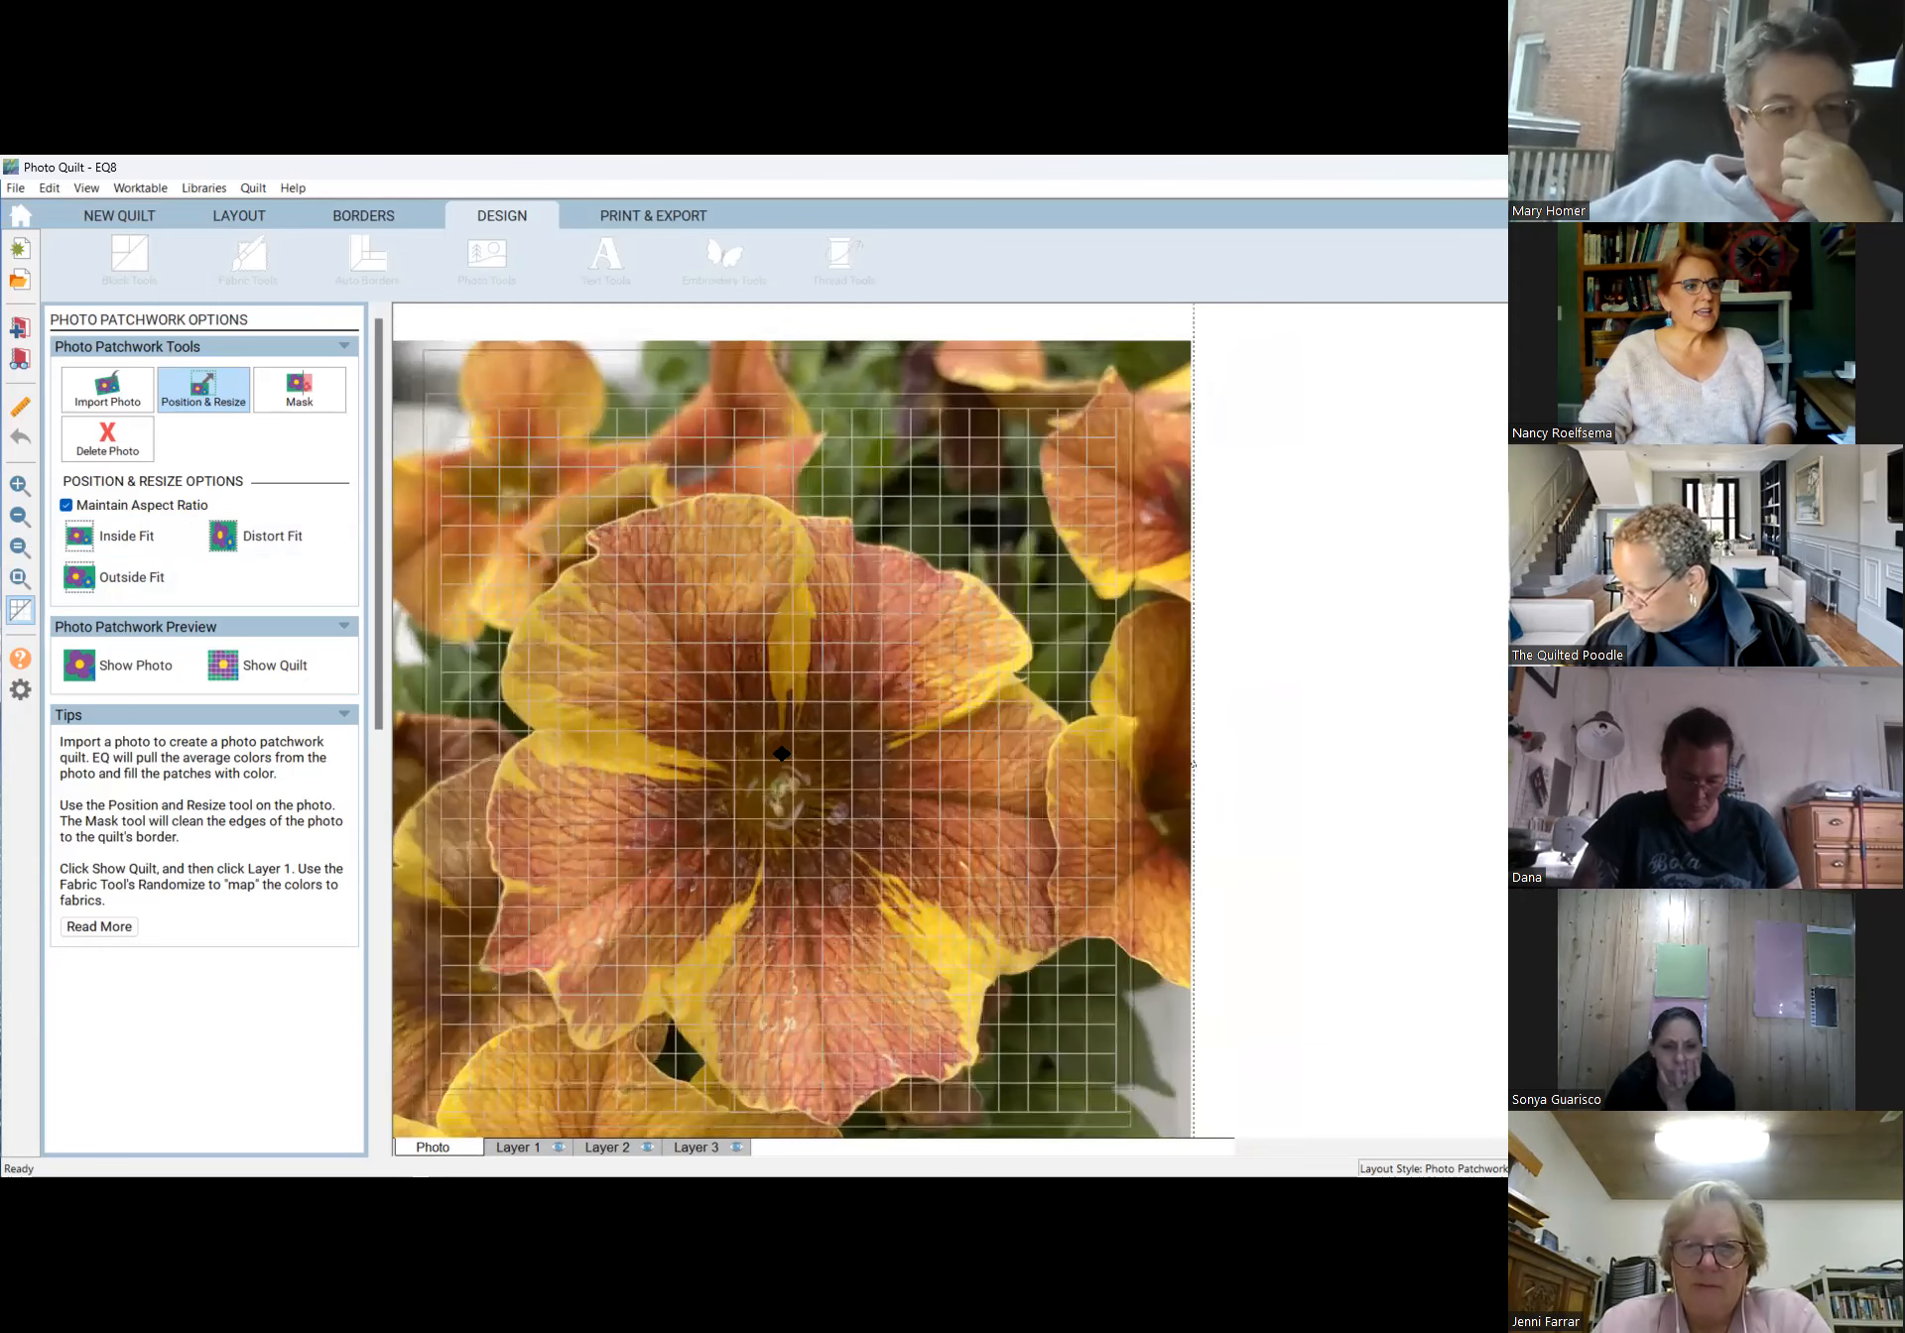
pyautogui.moveTo(782, 743); pyautogui.dragTo(769, 720)
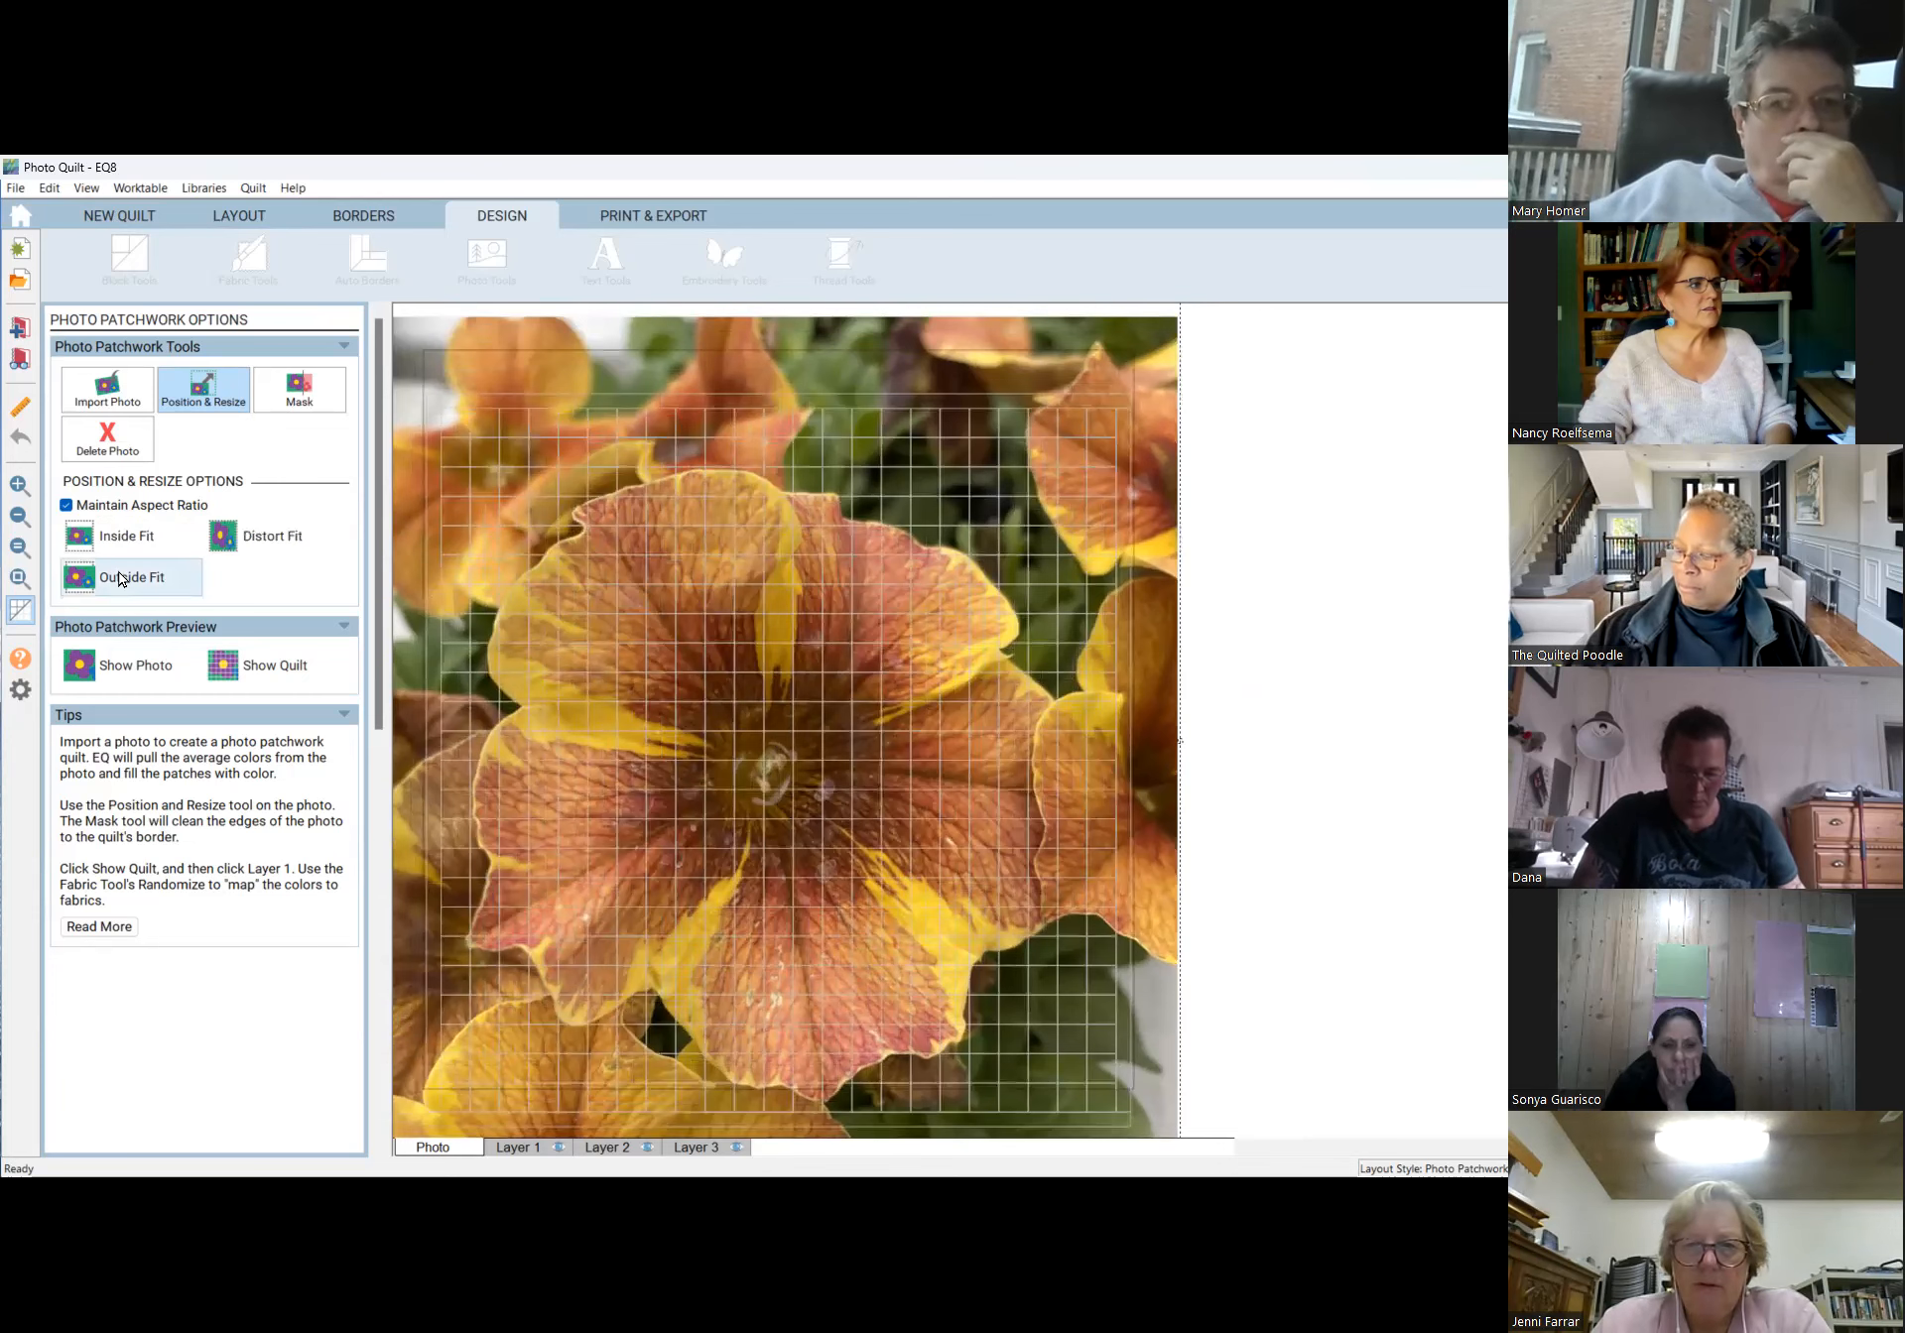
# Apply Outside Fit to the photo, and reapply it after shifting the photo up and to the left.
pyautogui.click(79, 578)
pyautogui.moveTo(836, 754); pyautogui.dragTo(764, 738)
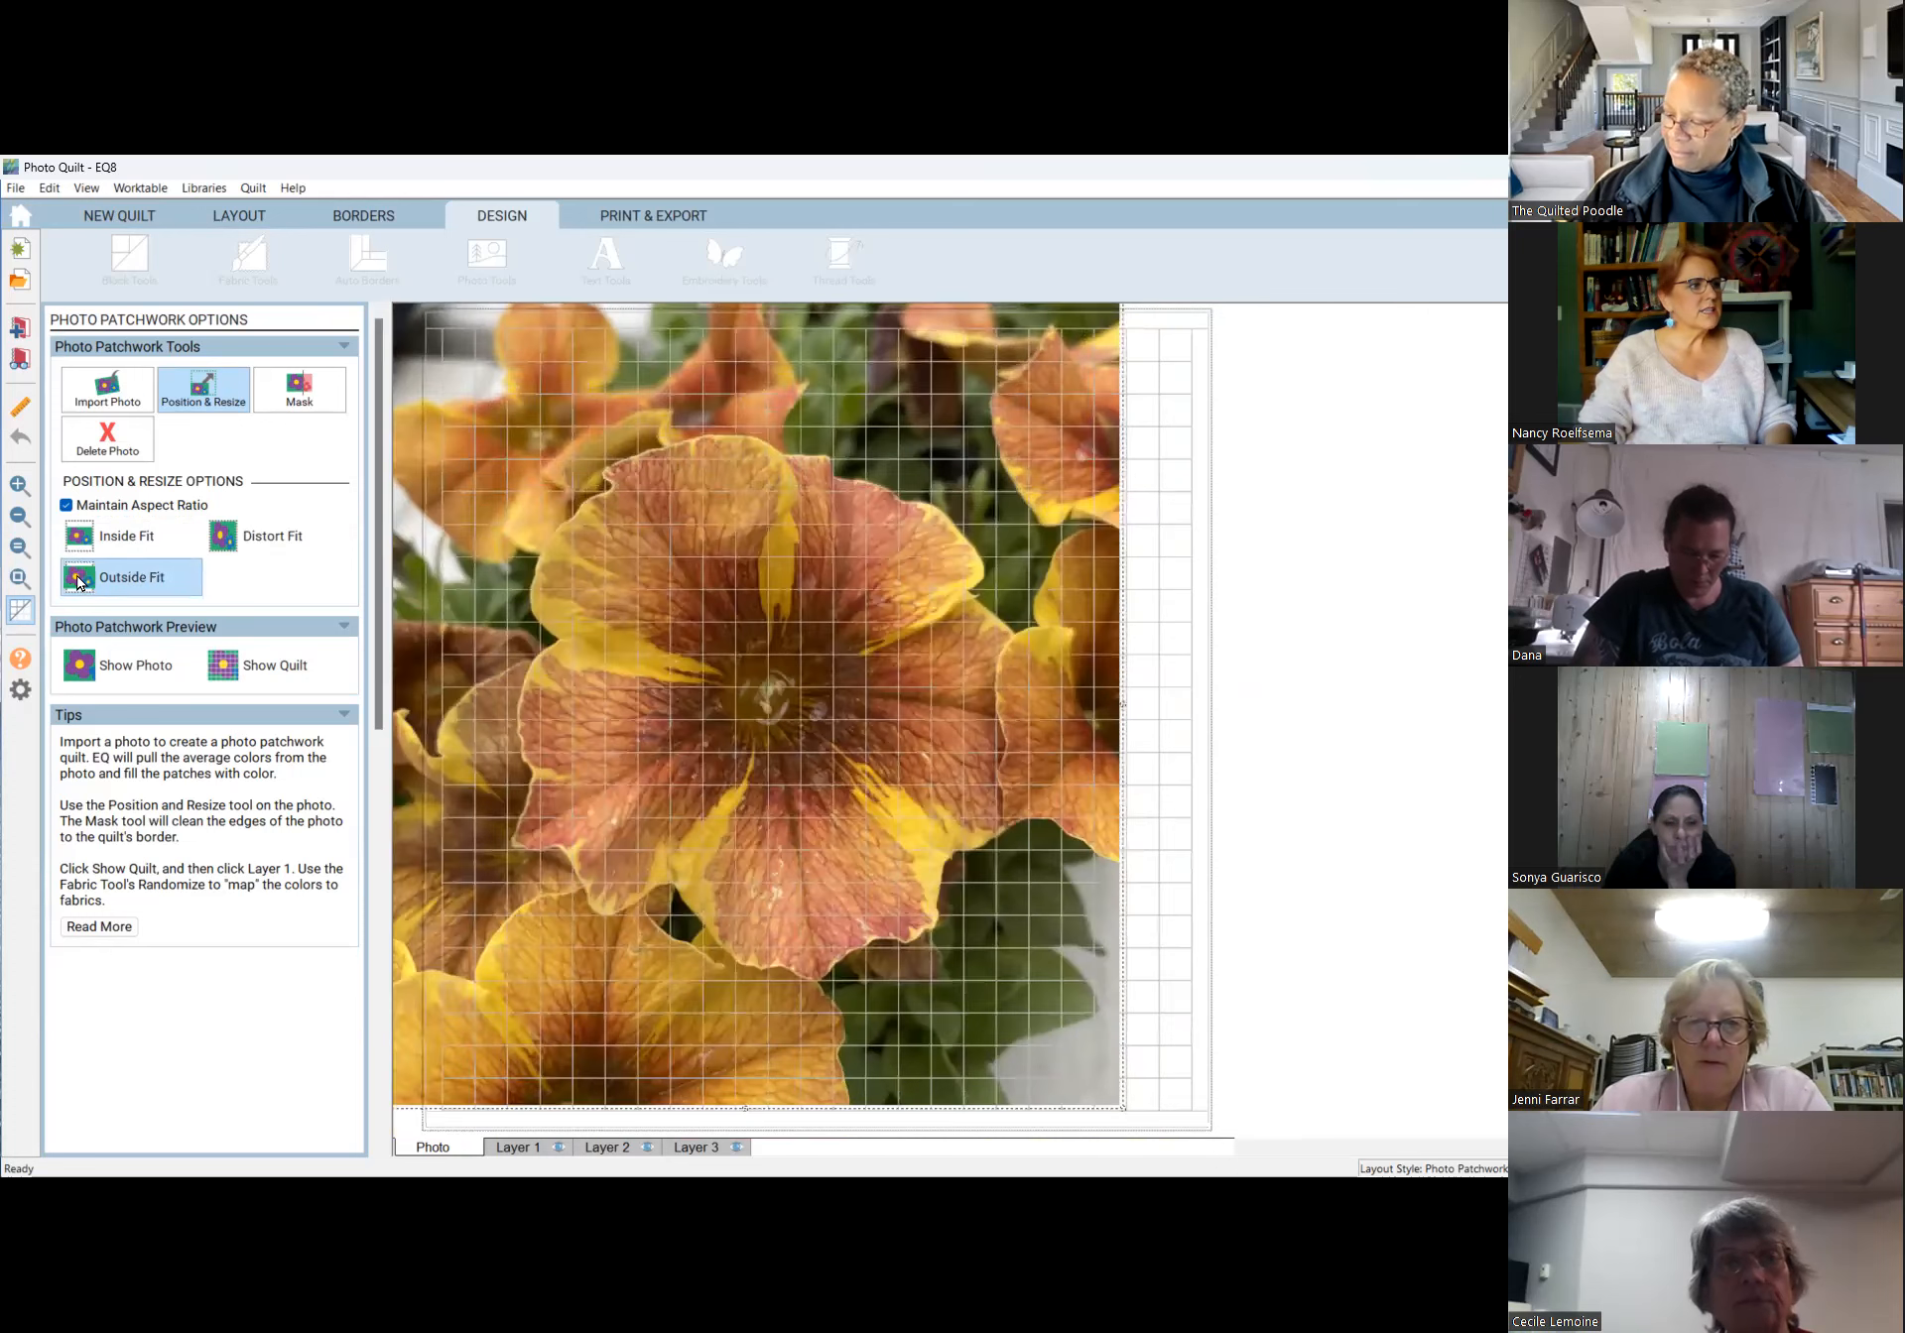
pyautogui.click(80, 580)
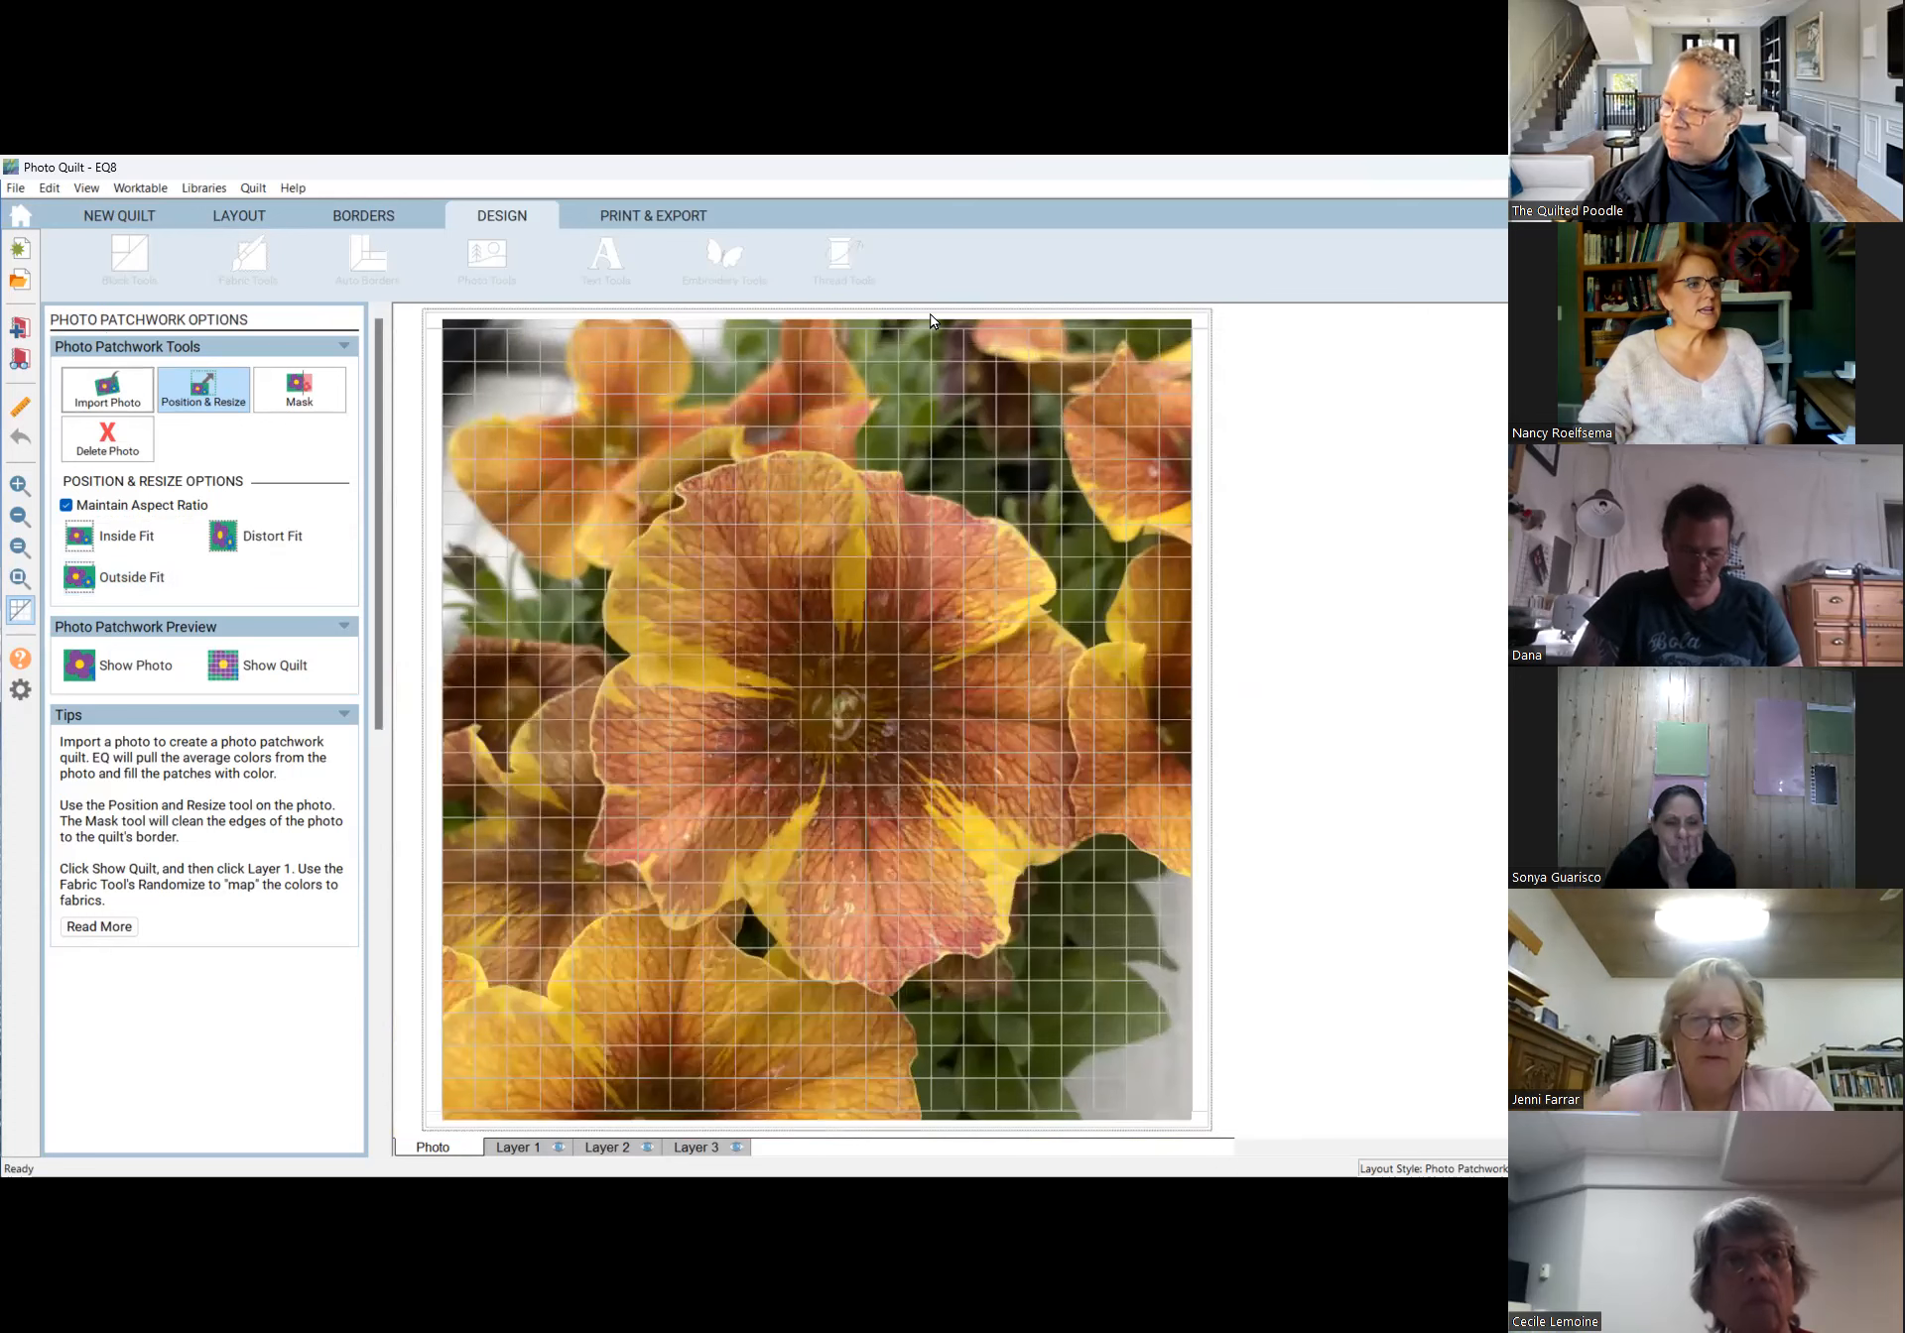
# Import the Flower image without adding the worktable image to the Sketchbook, and shift the photo upward on the patch grid.
pyautogui.click(1055, 722)
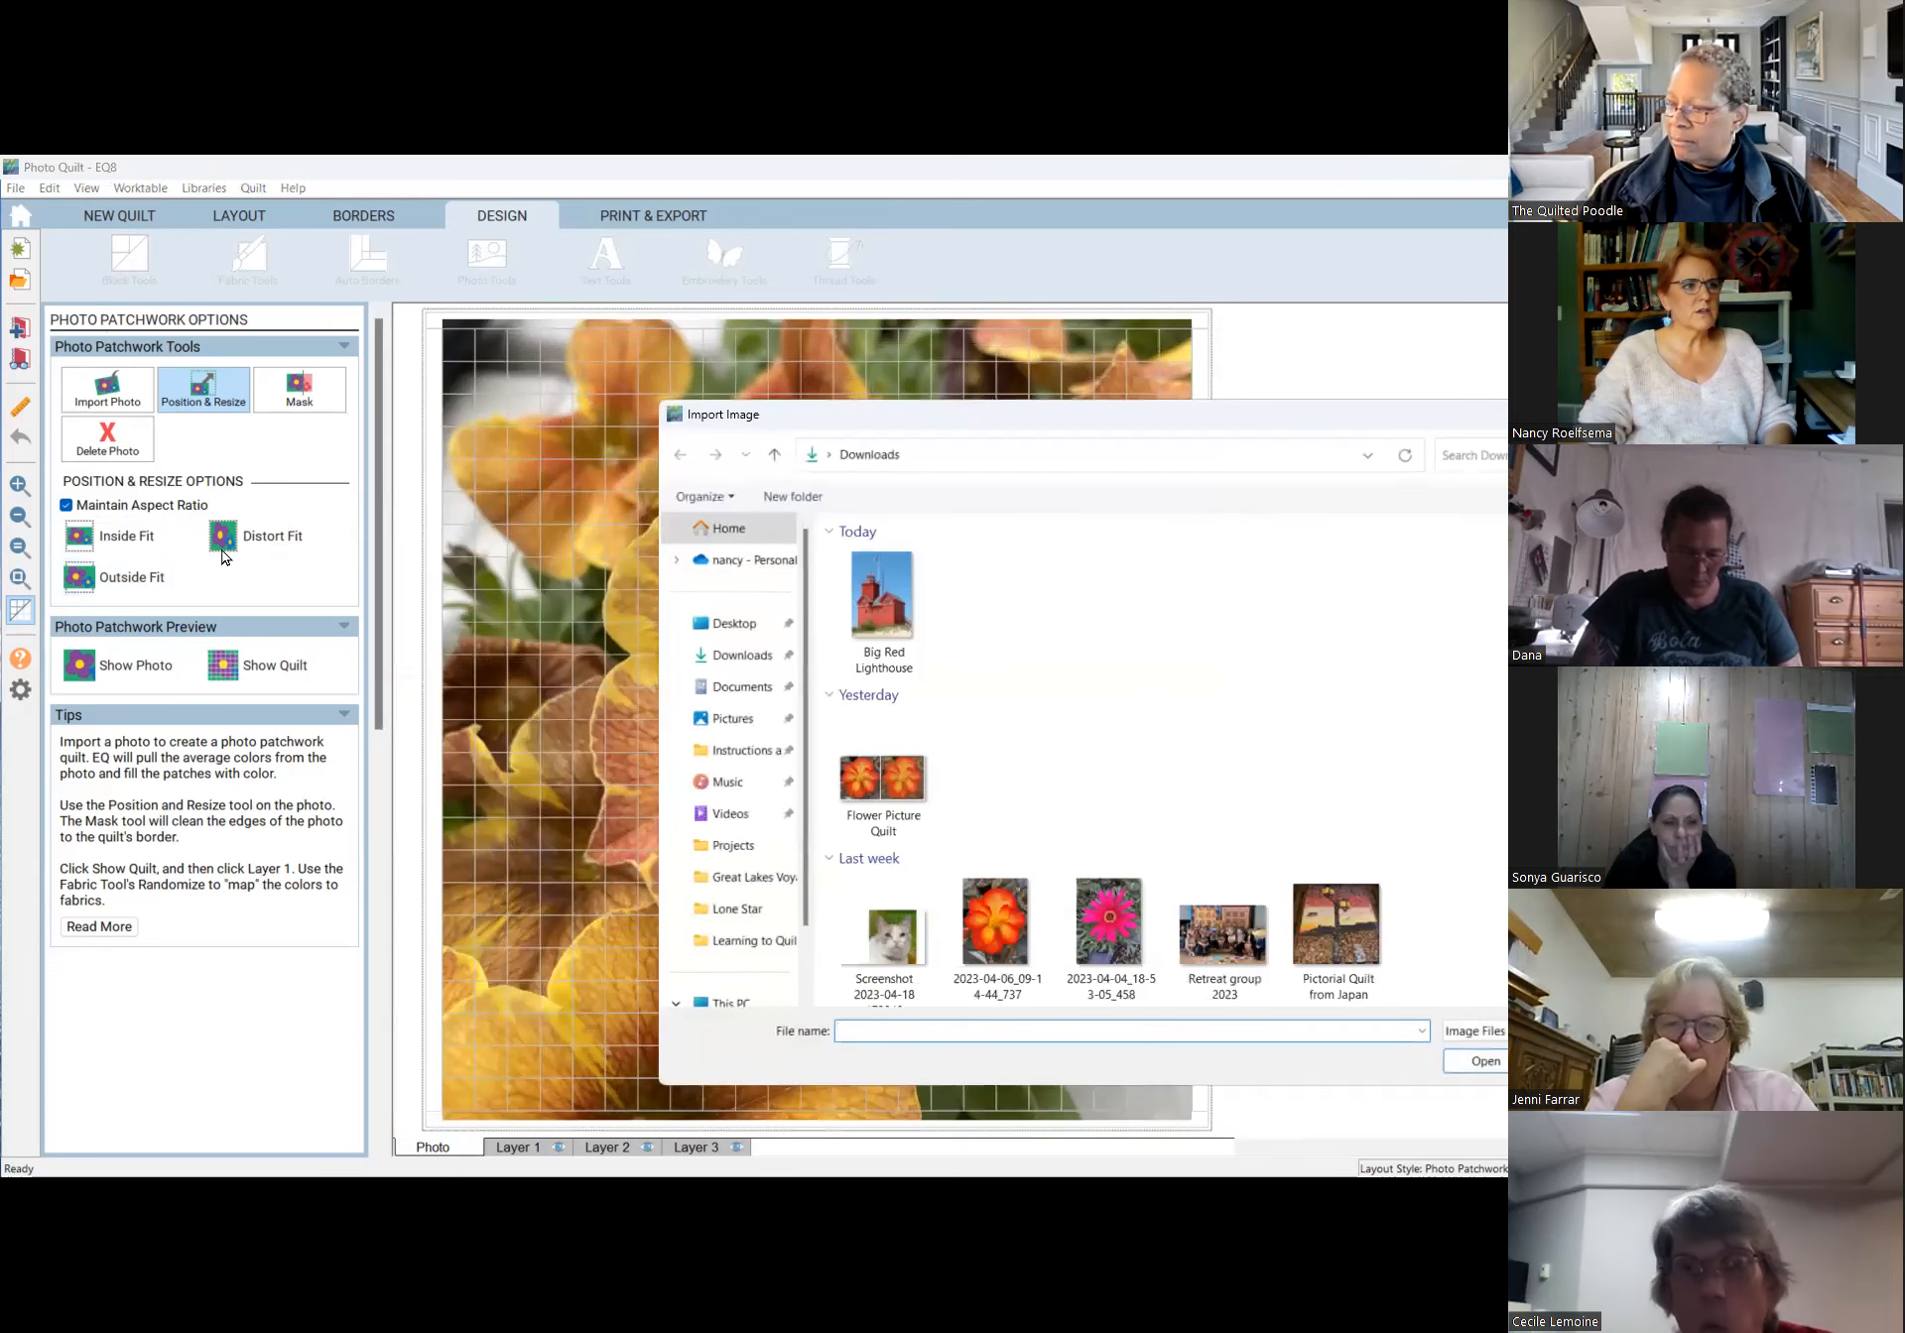
pyautogui.scroll(-3, 1479, 810)
pyautogui.click(1469, 814)
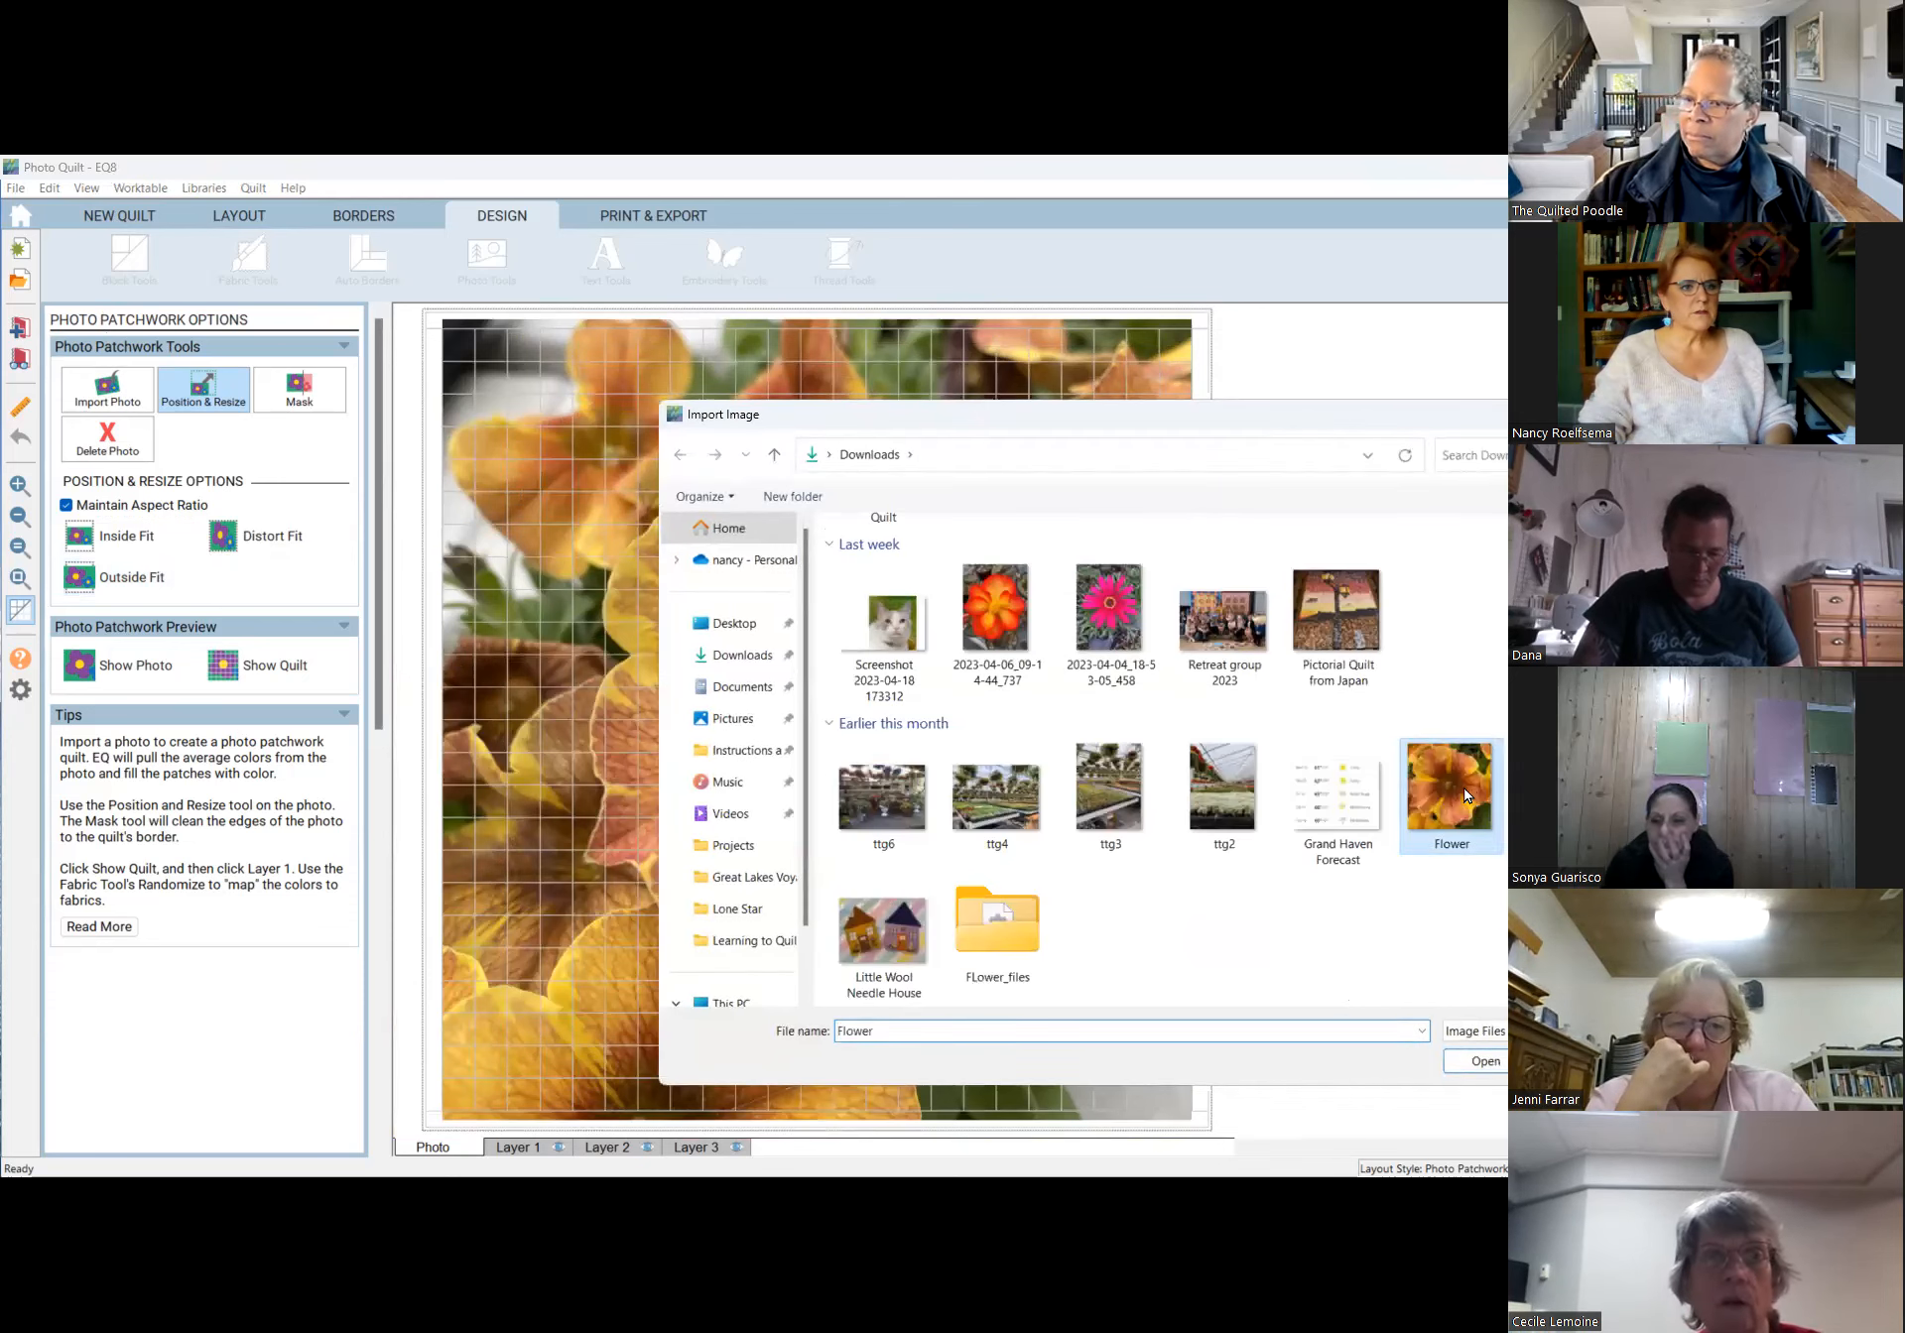
pyautogui.click(1485, 1062)
pyautogui.click(193, 377)
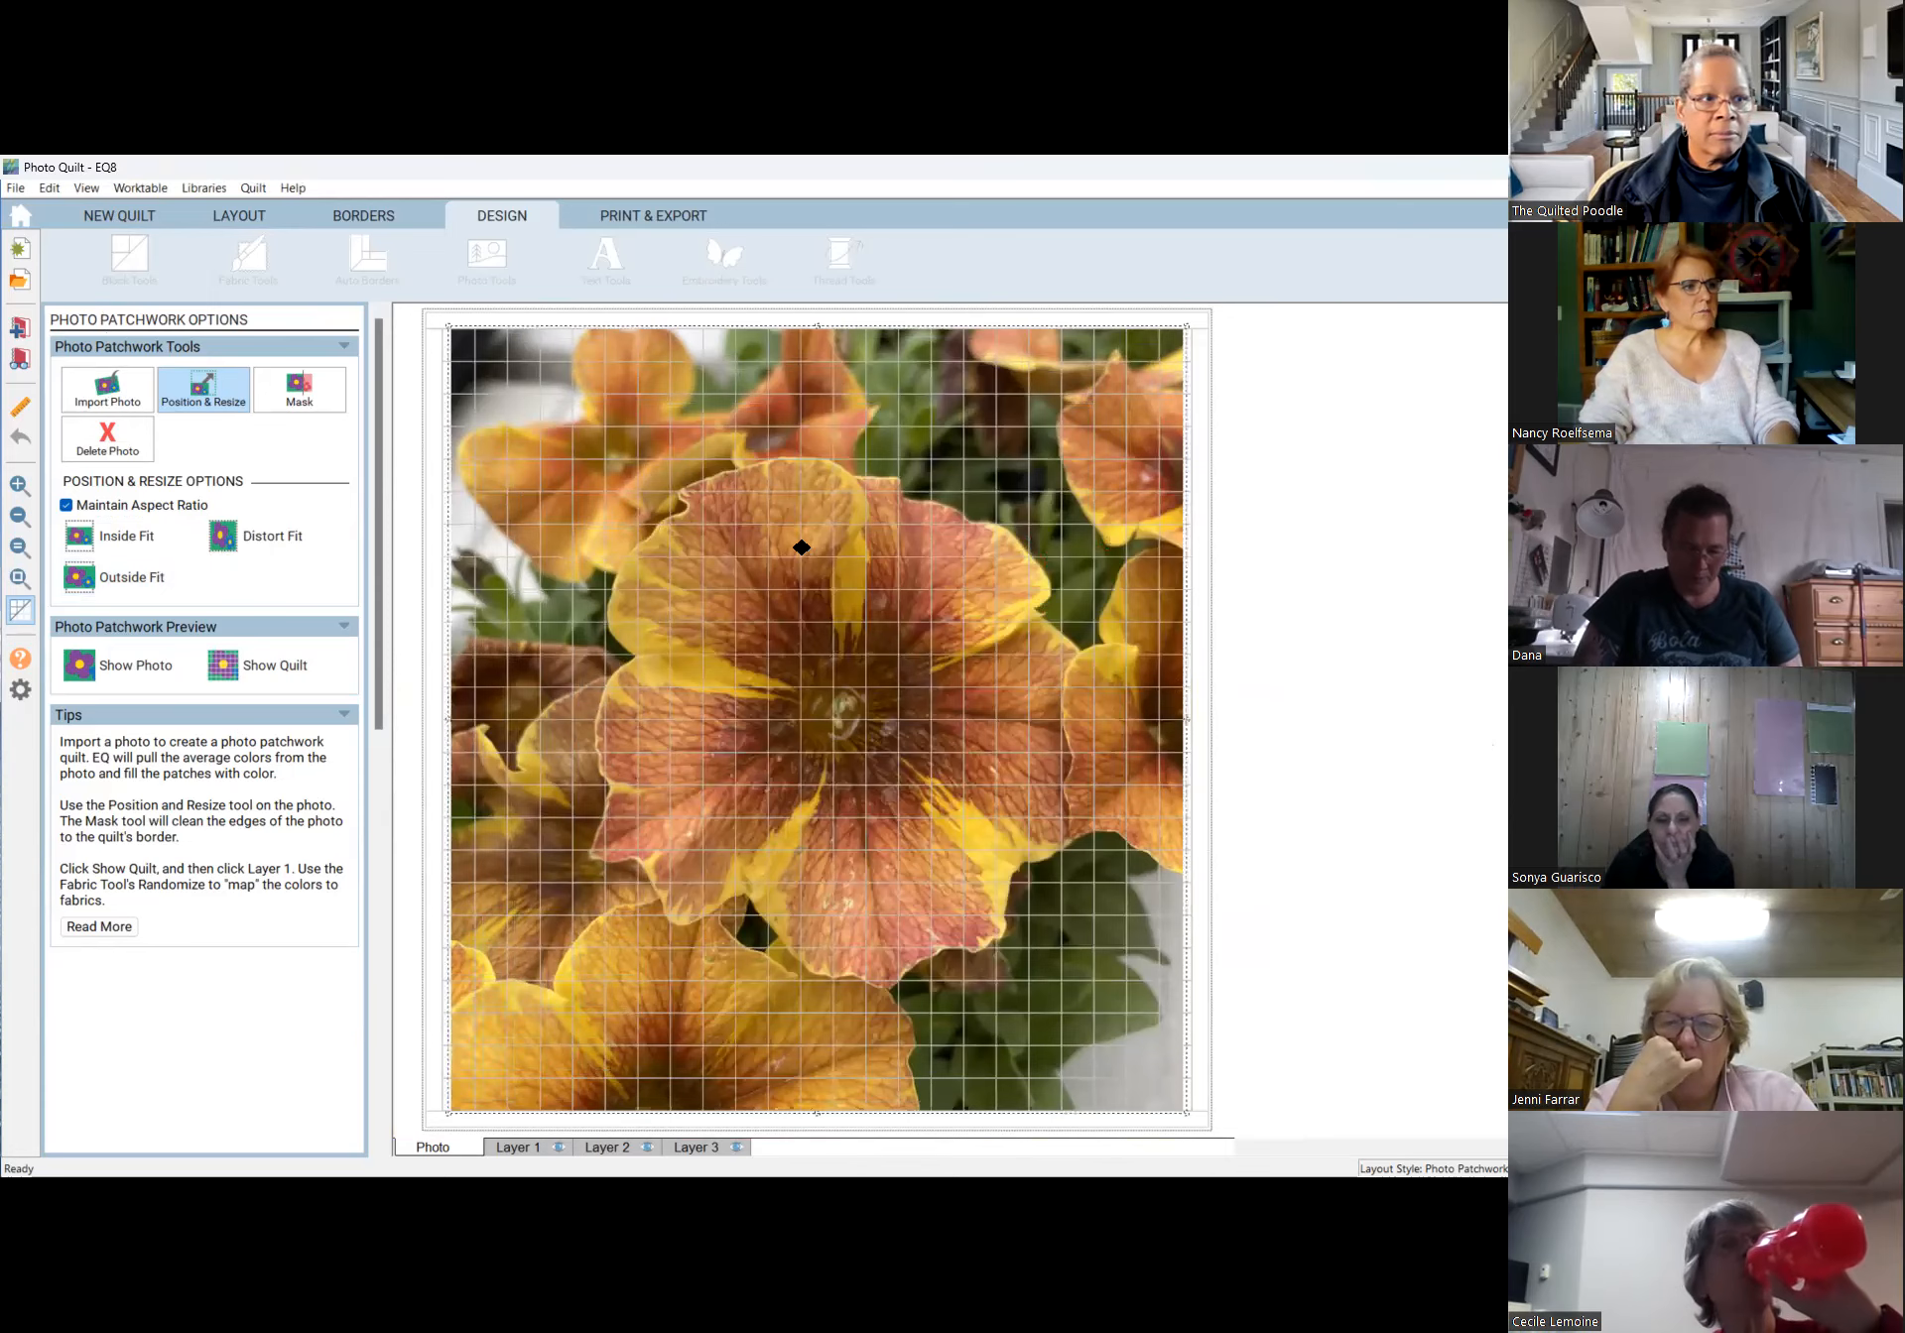
pyautogui.moveTo(772, 647); pyautogui.dragTo(767, 565)
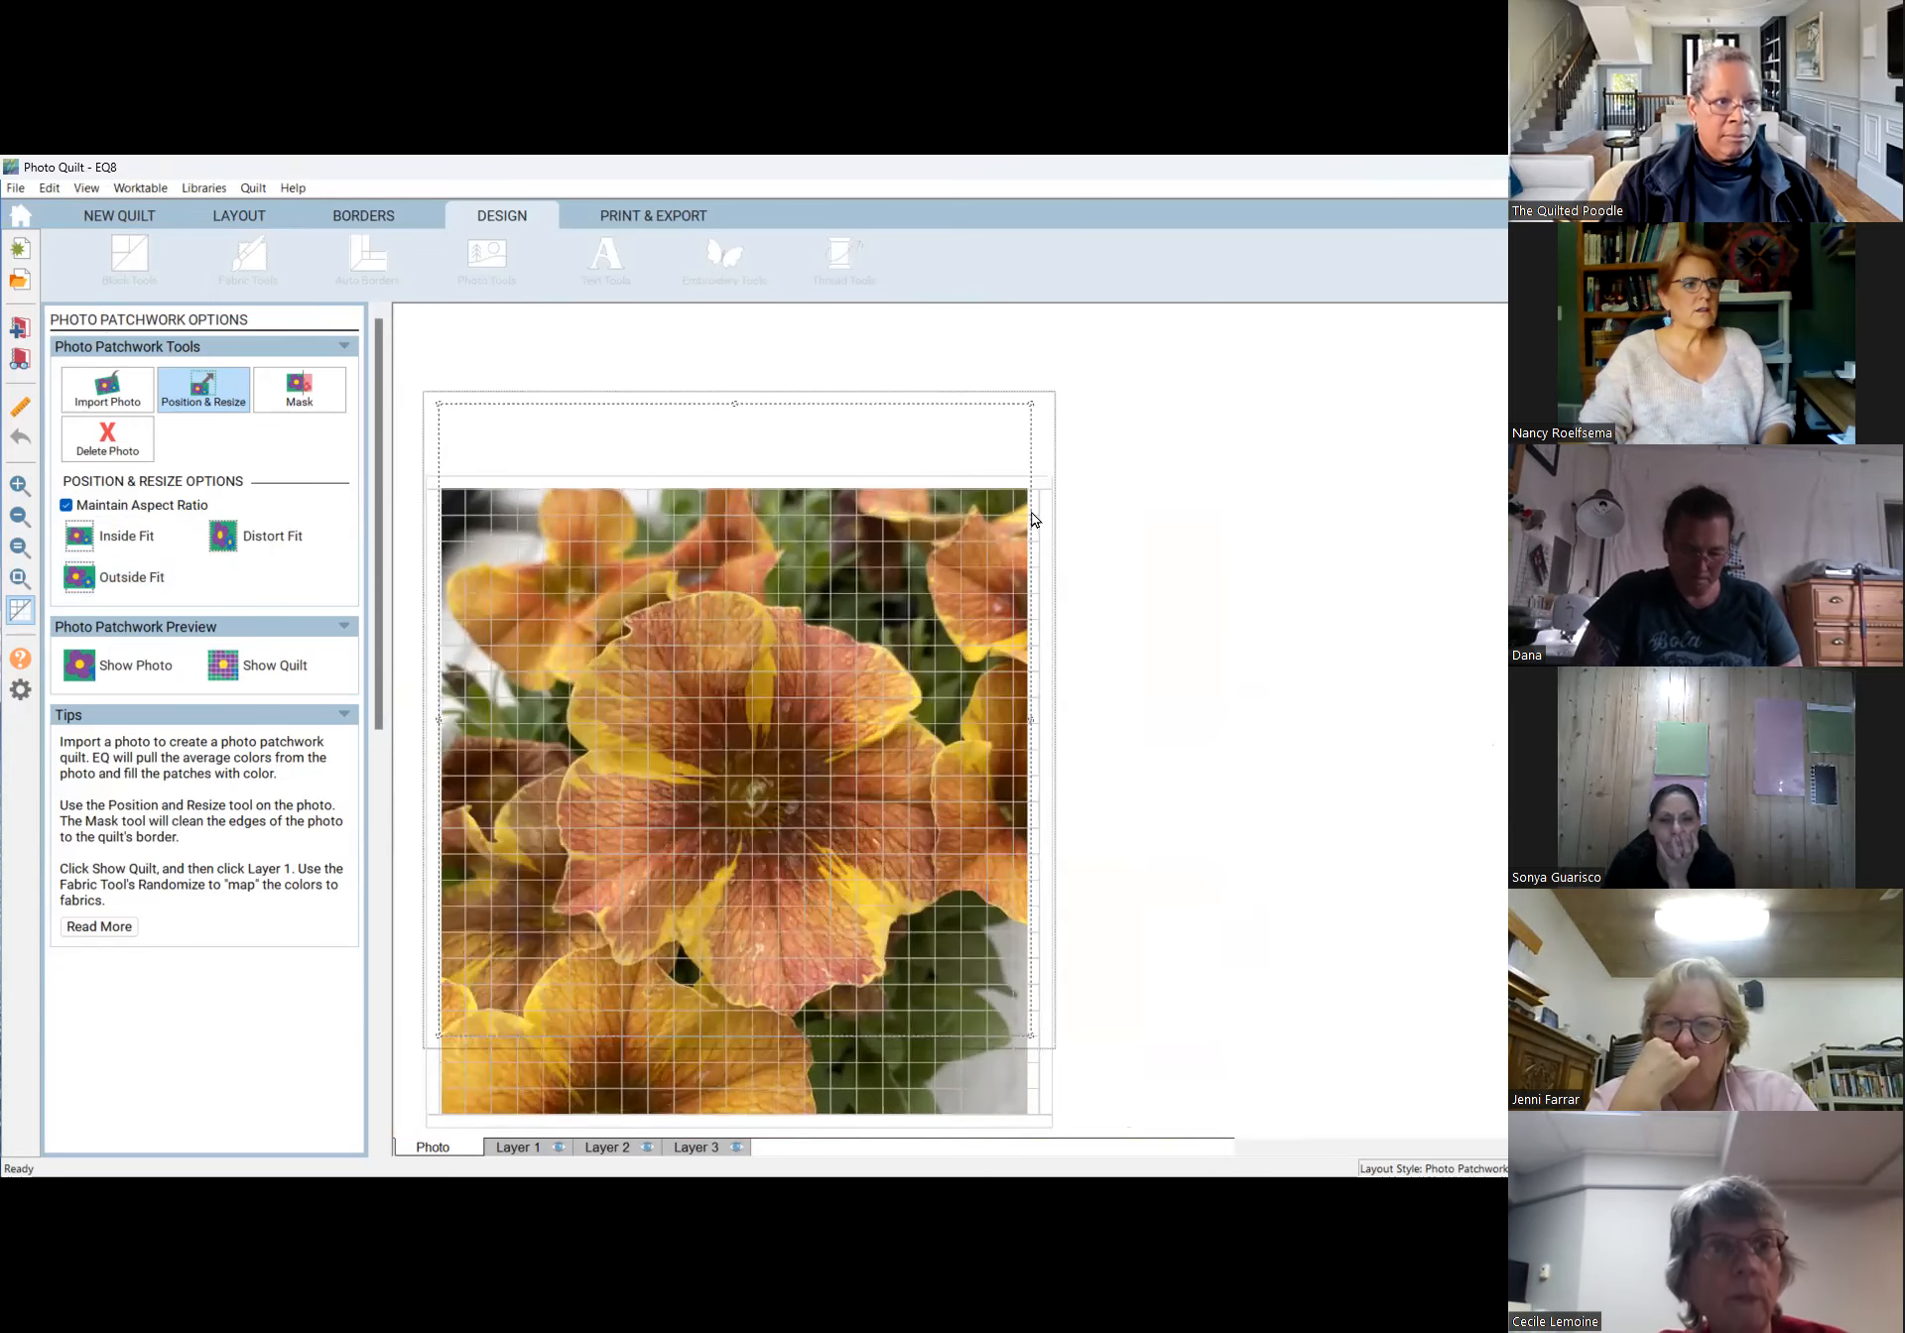
# Import the photo 2023-03-27_11-18-31_467 without adding the current worktable image to the Sketchbook.
pyautogui.click(145, 392)
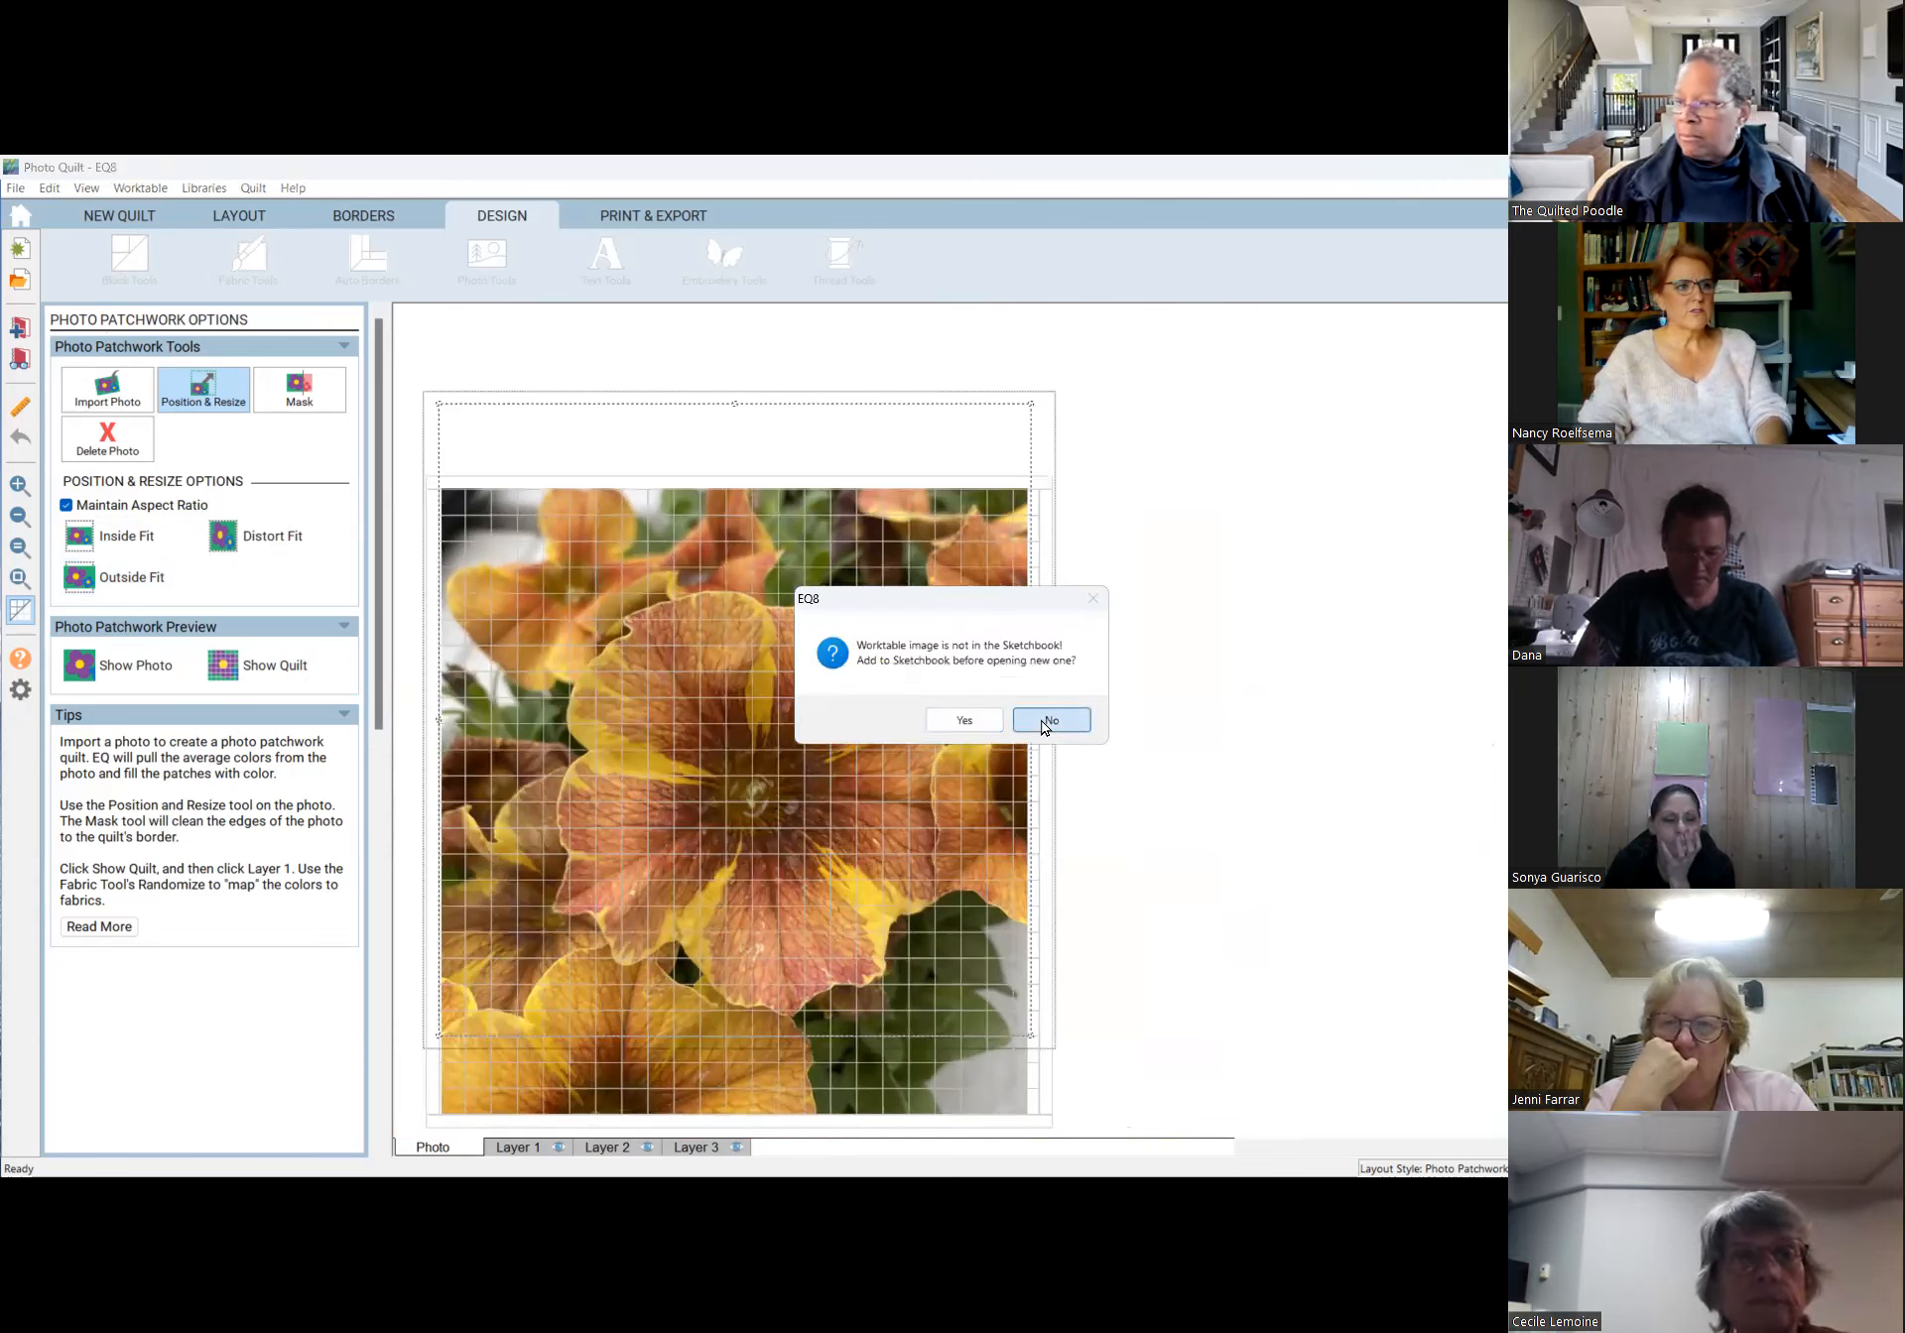
pyautogui.click(1051, 720)
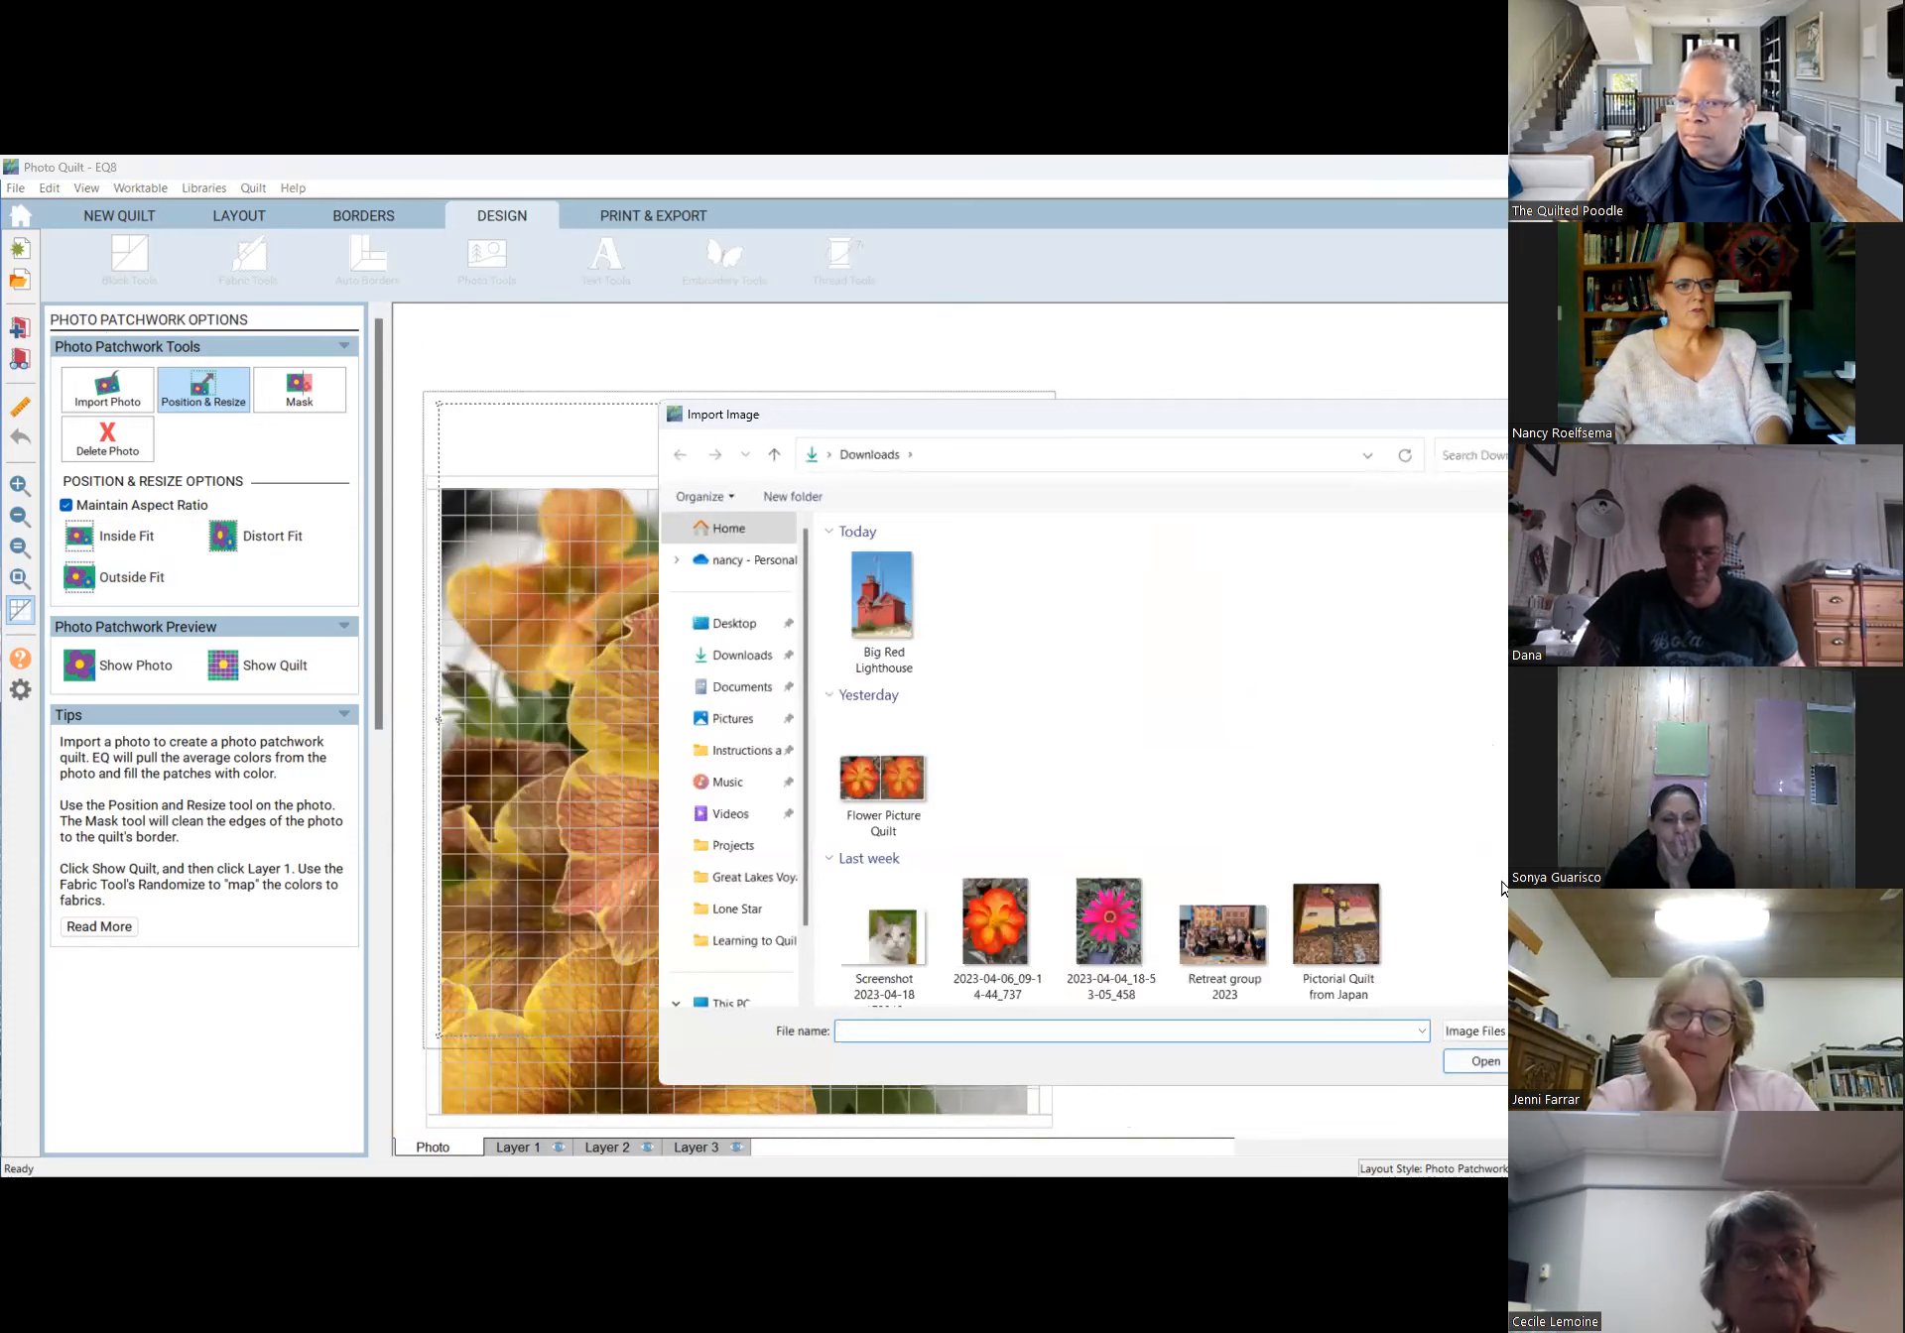
pyautogui.click(1565, 798)
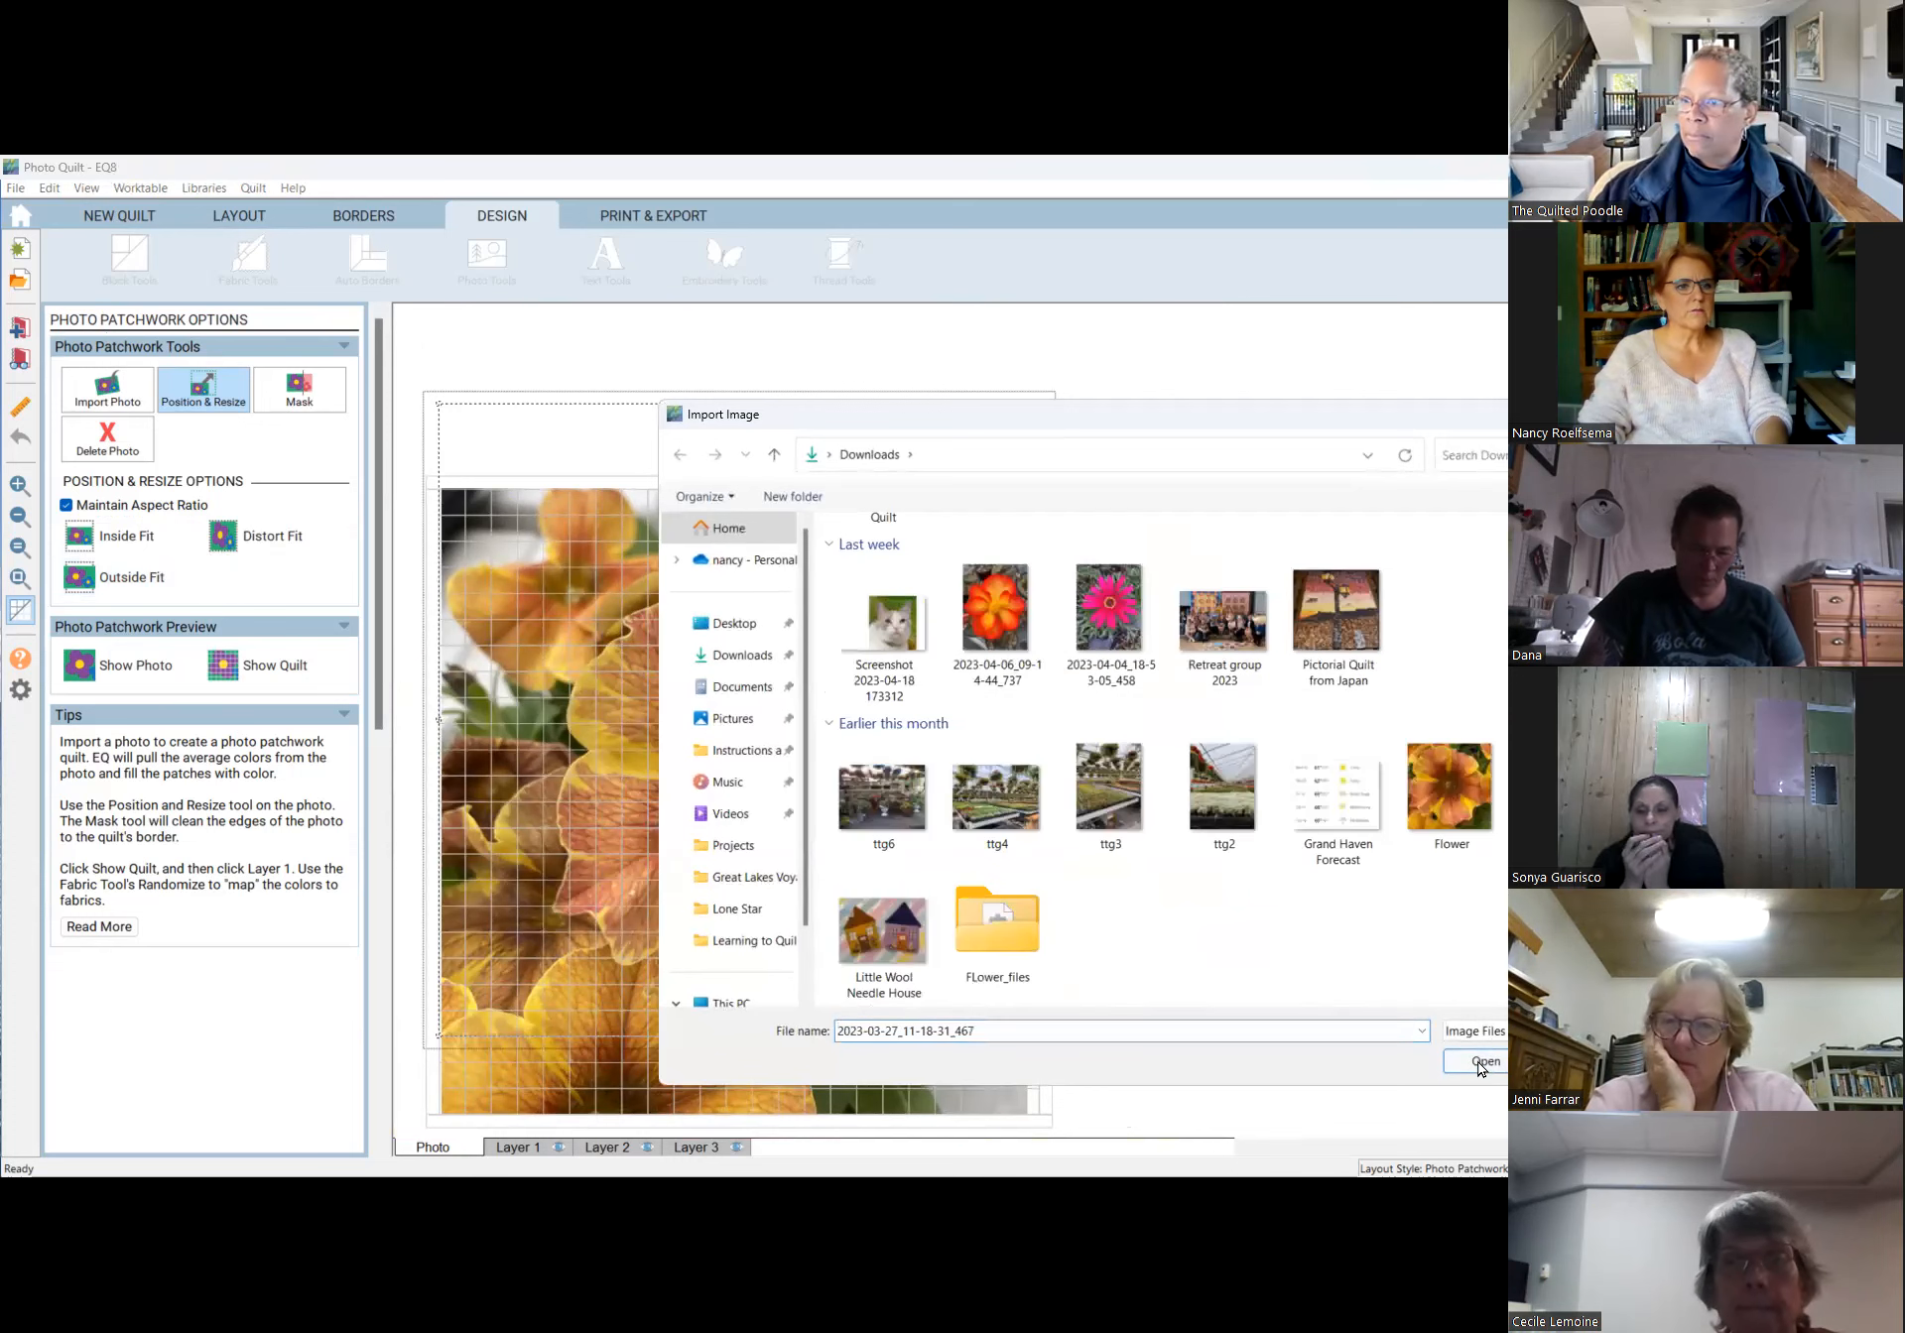
pyautogui.click(1482, 1069)
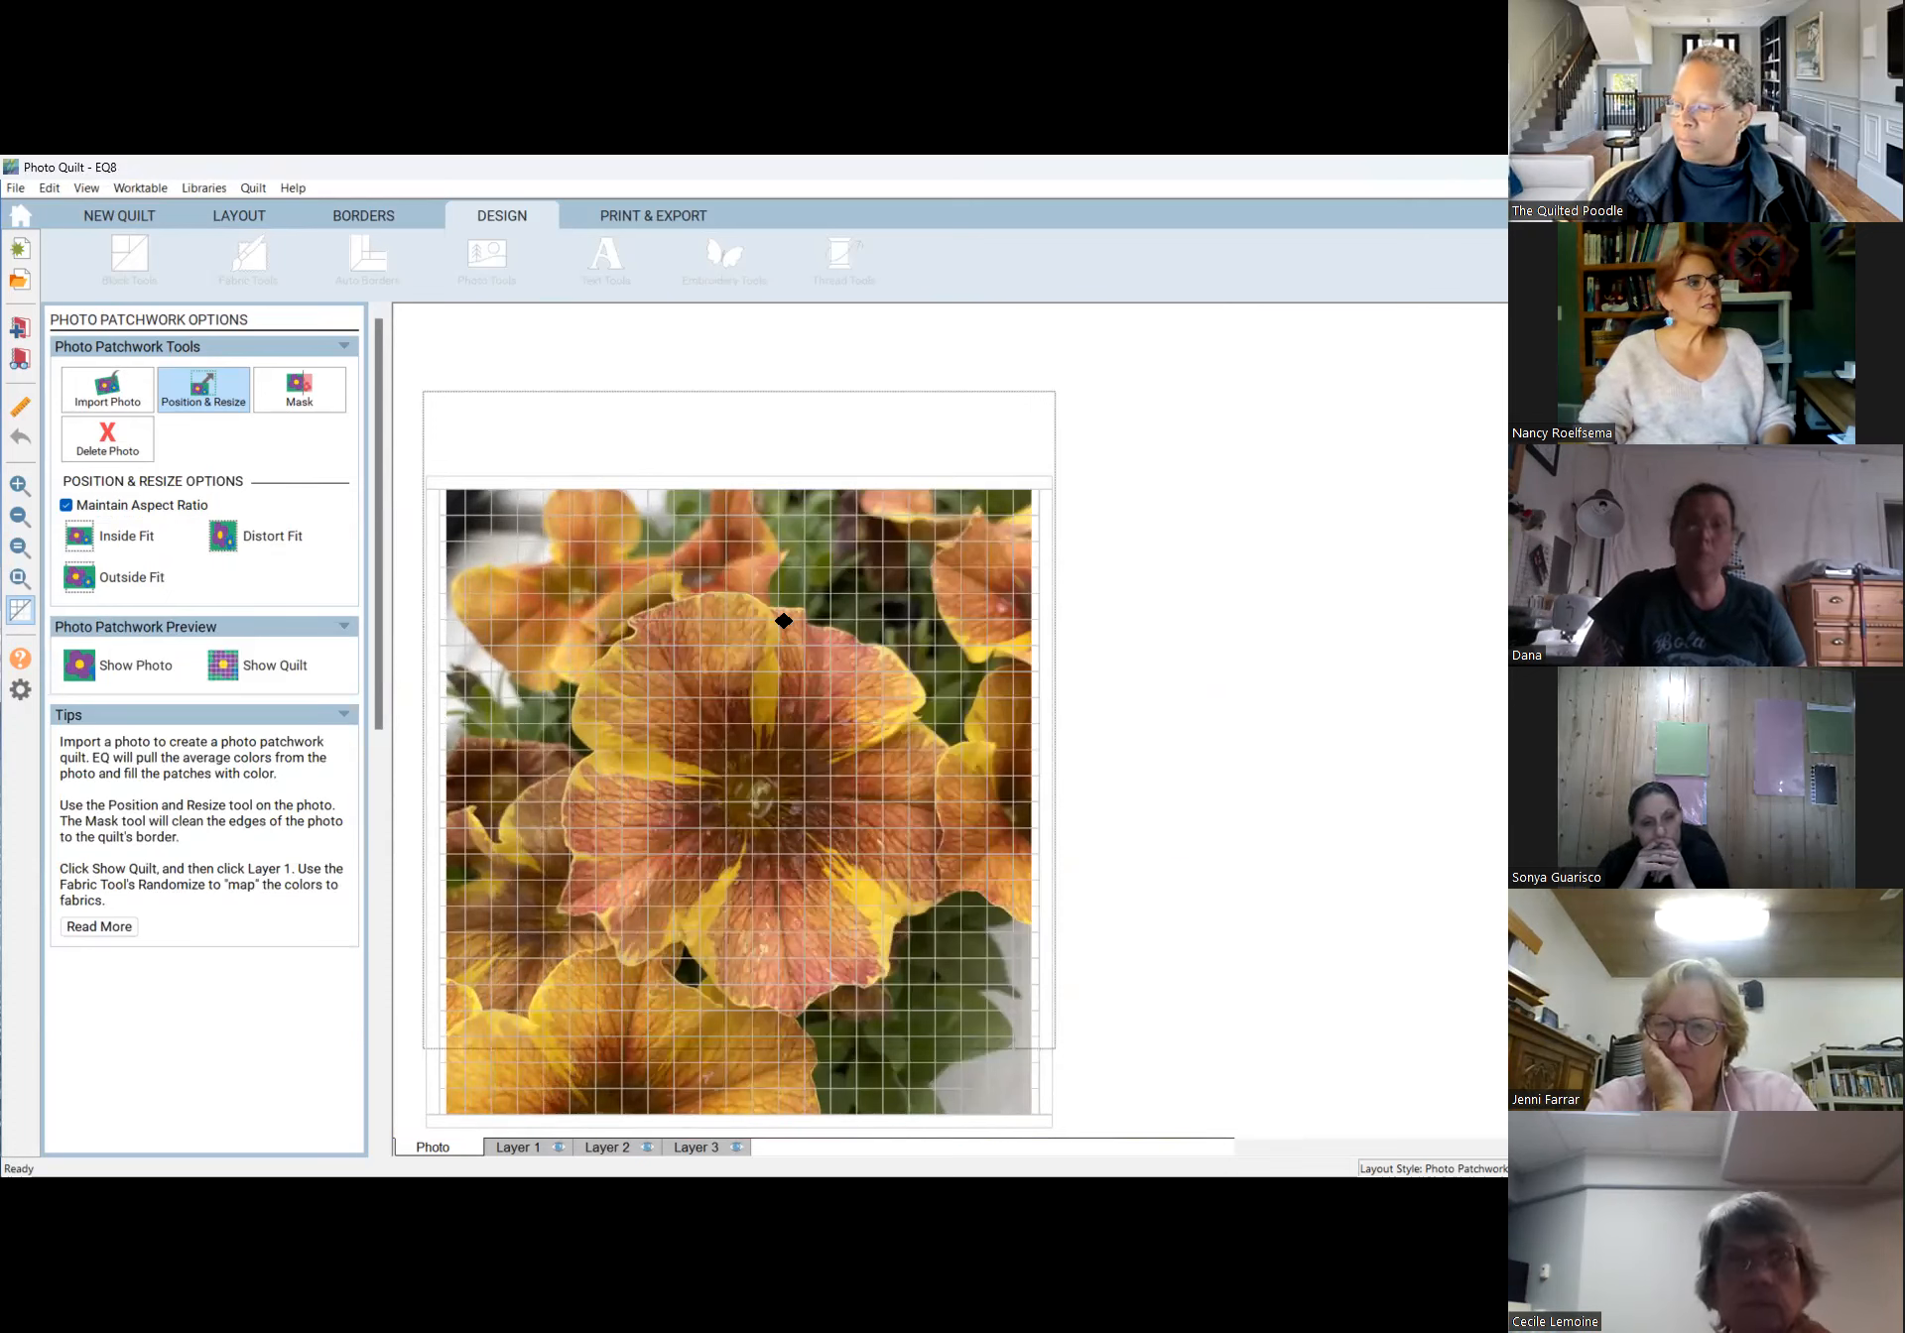
# Shift the photo on the patch grid, enlarge it proportionally from its upper-right corner beyond the grid, and move it back to the left.
pyautogui.click(752, 643)
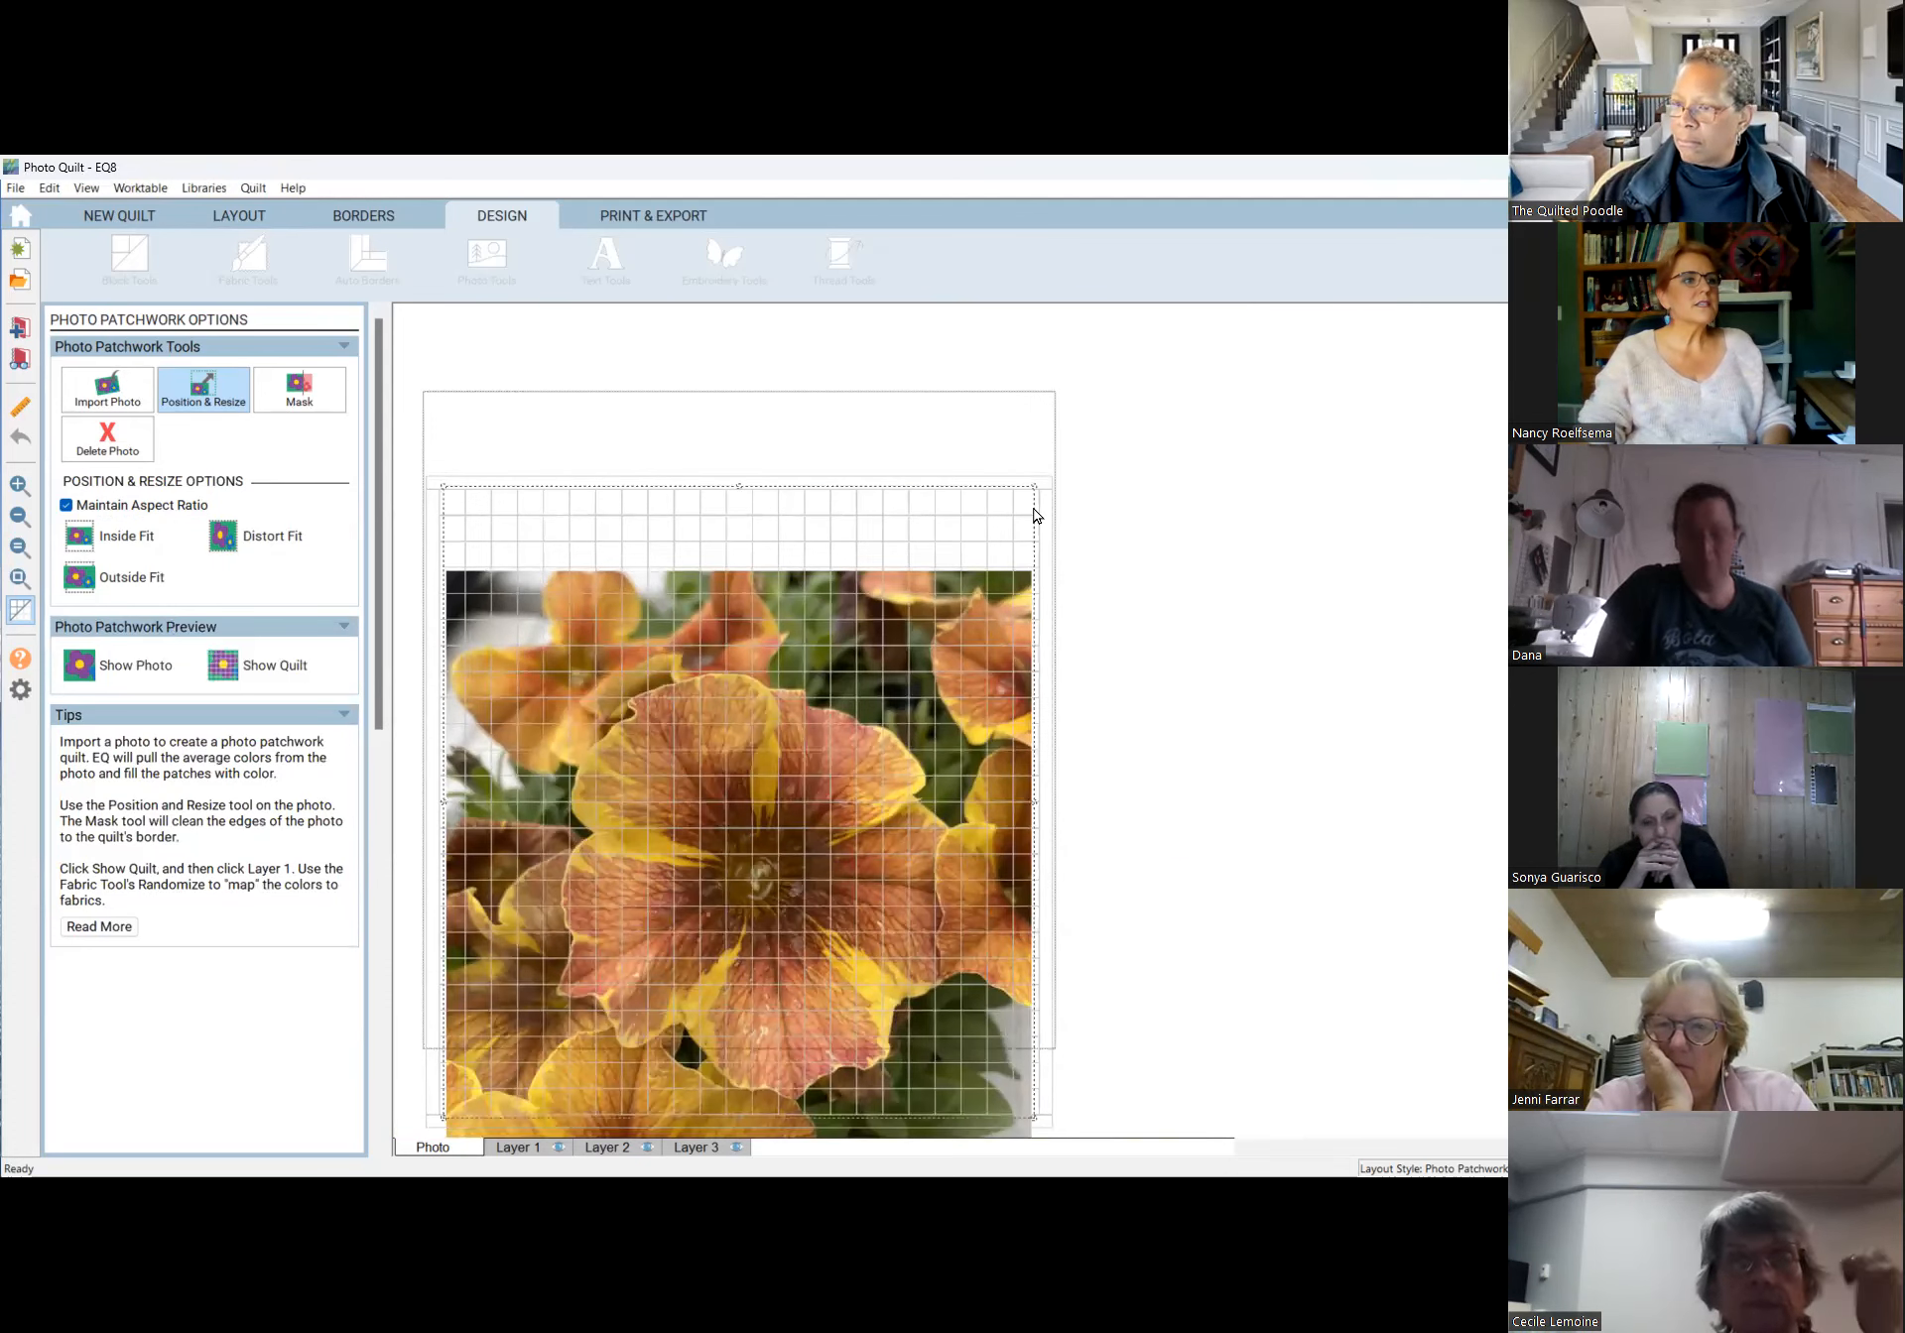
pyautogui.moveTo(1033, 486); pyautogui.dragTo(1067, 377)
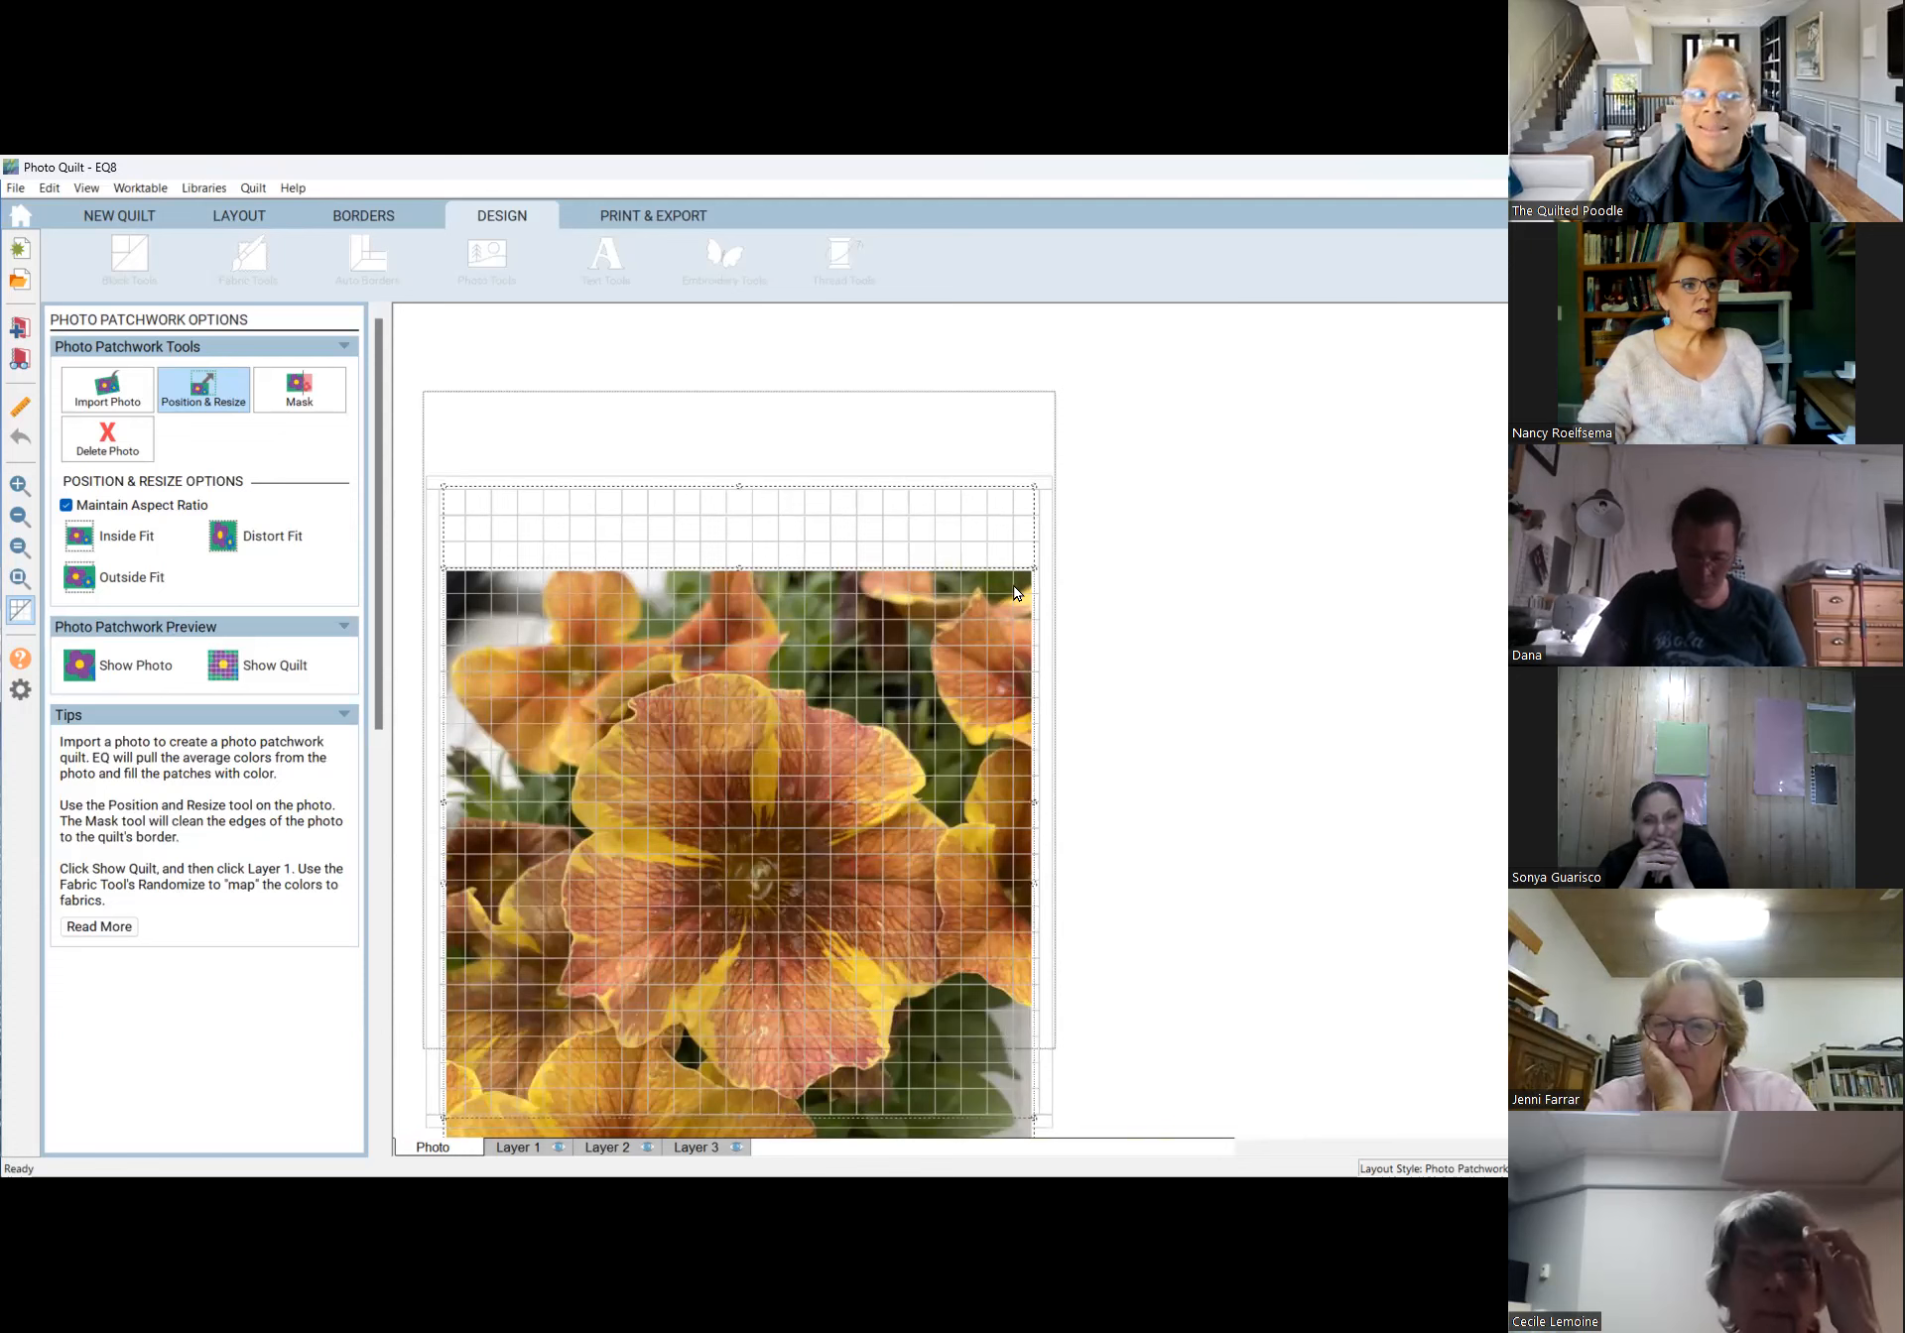
pyautogui.moveTo(1032, 568); pyautogui.dragTo(1151, 371)
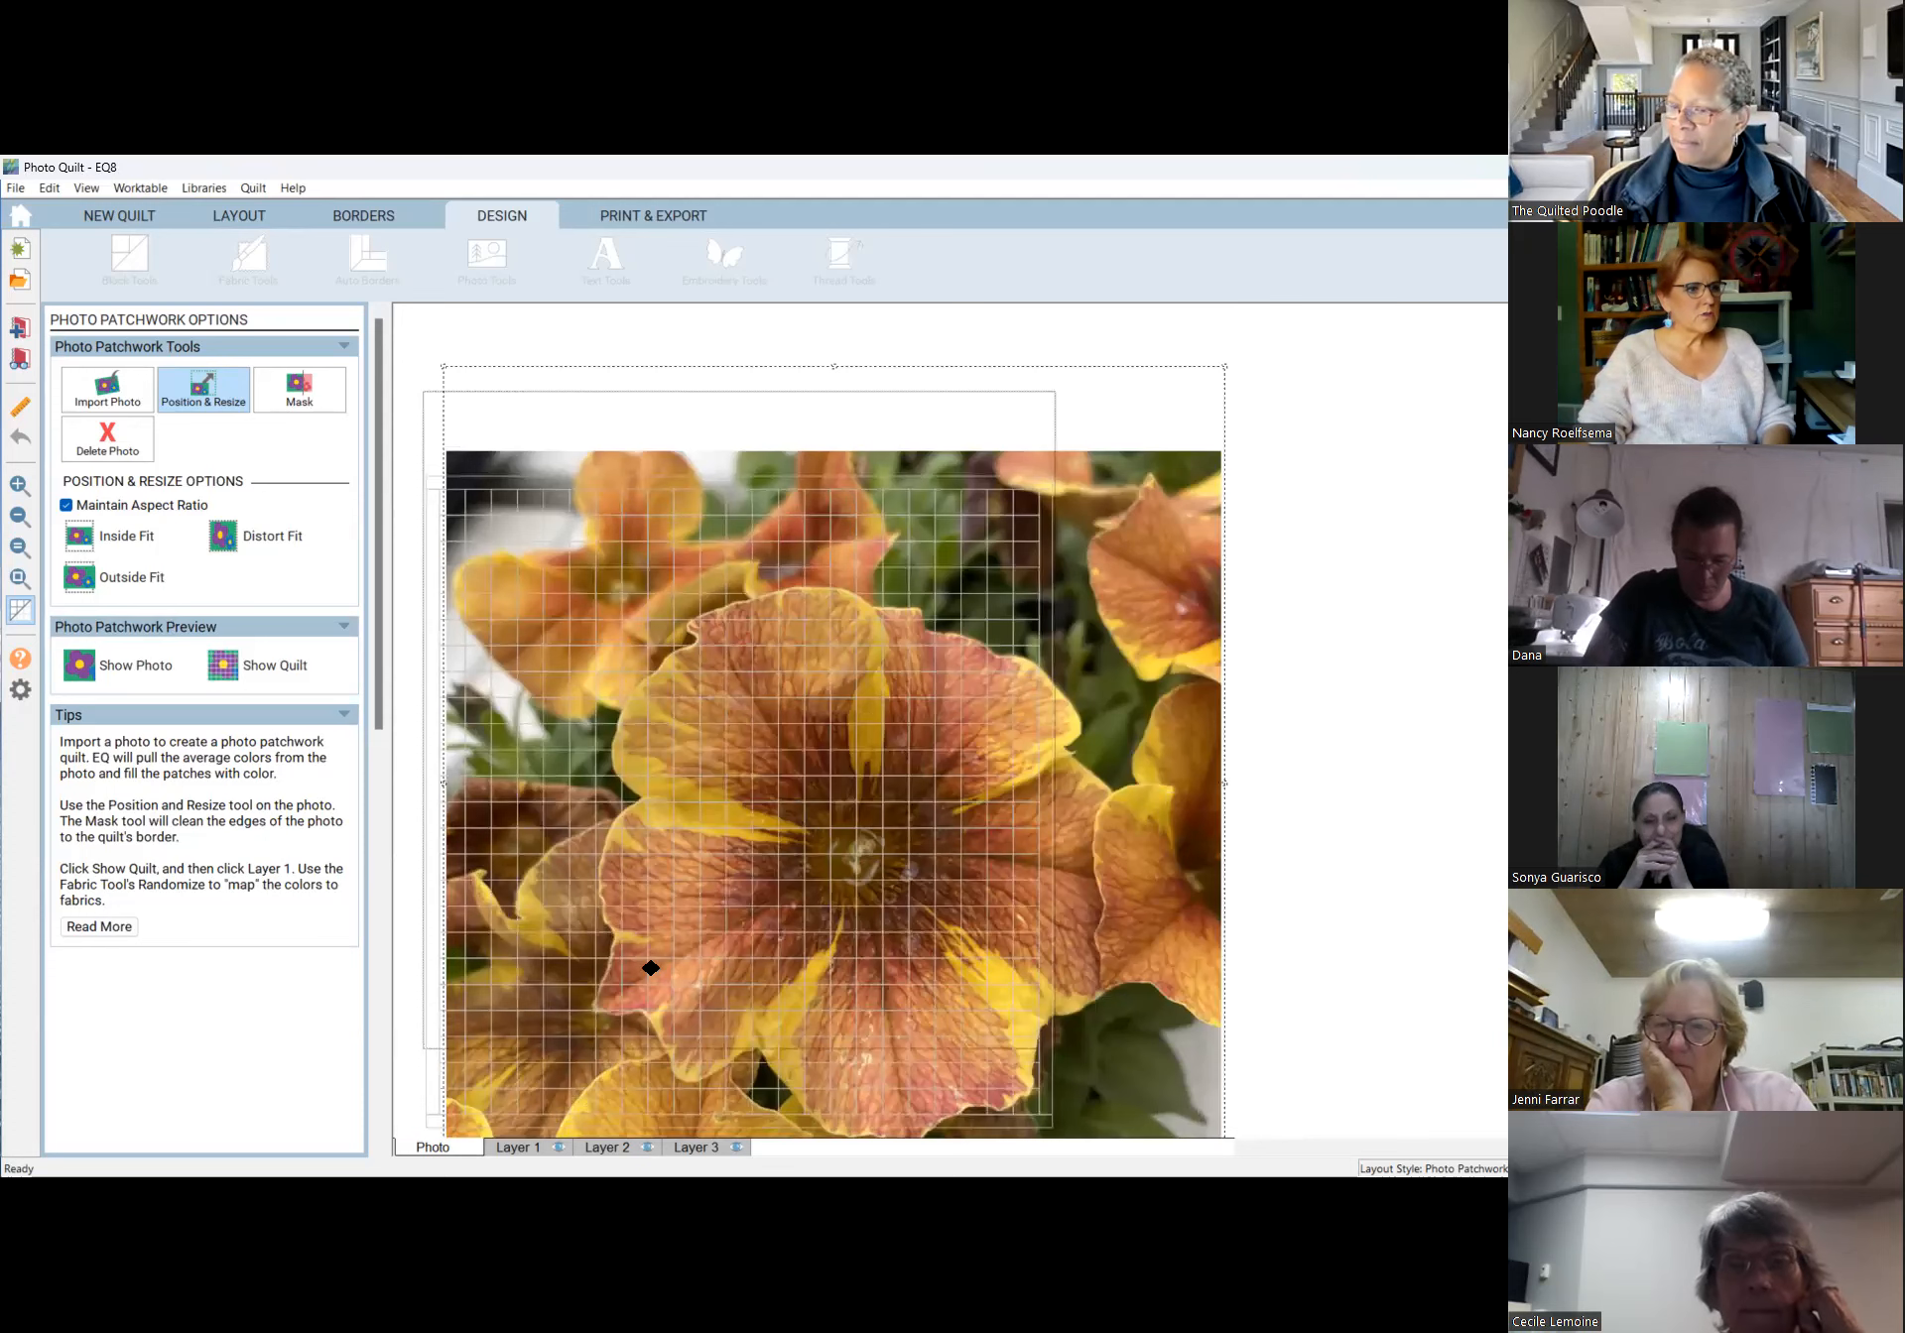
pyautogui.moveTo(855, 879); pyautogui.dragTo(770, 807)
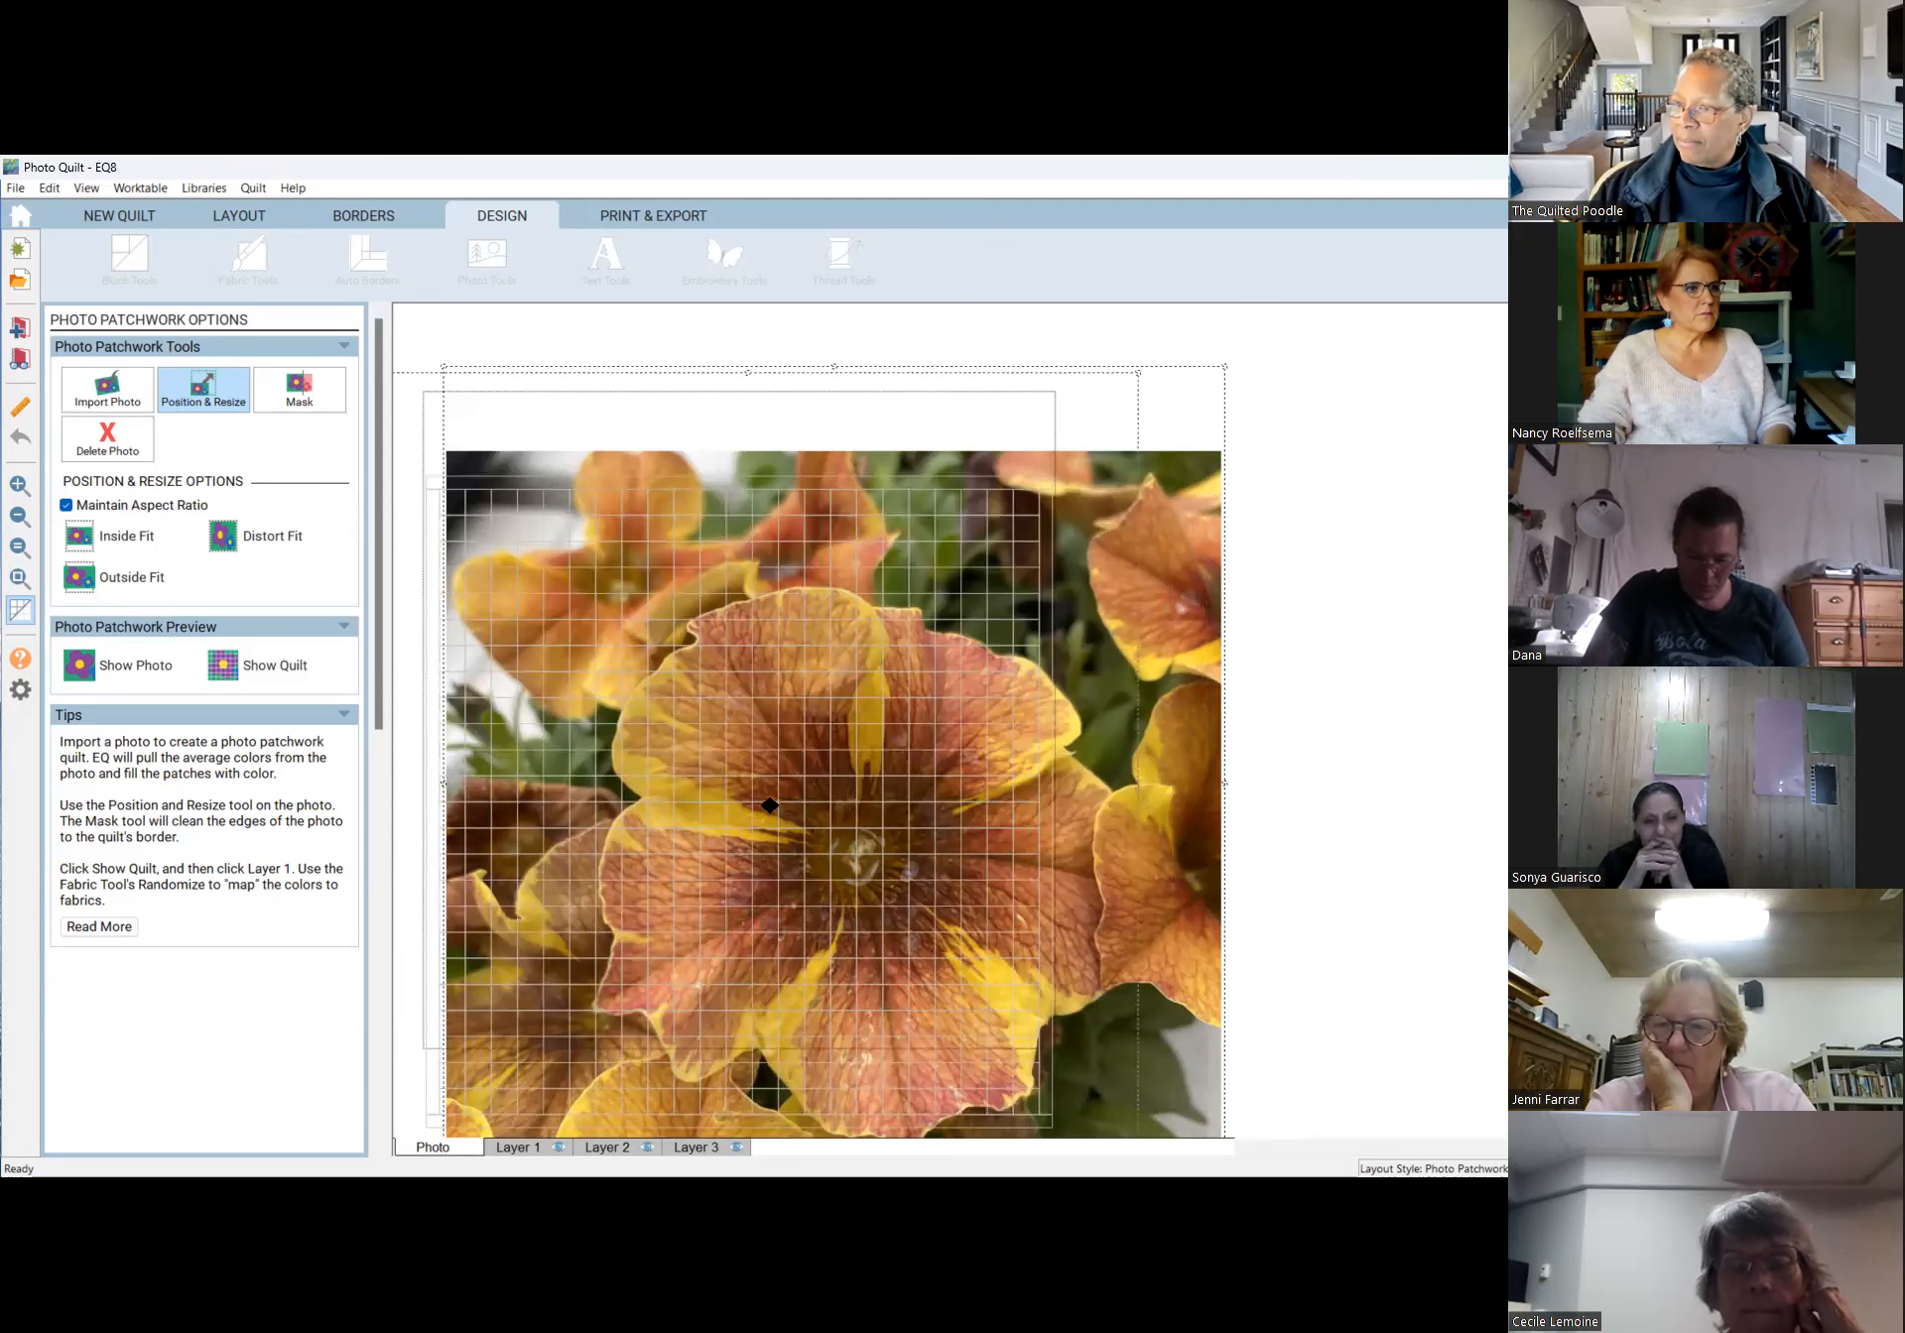
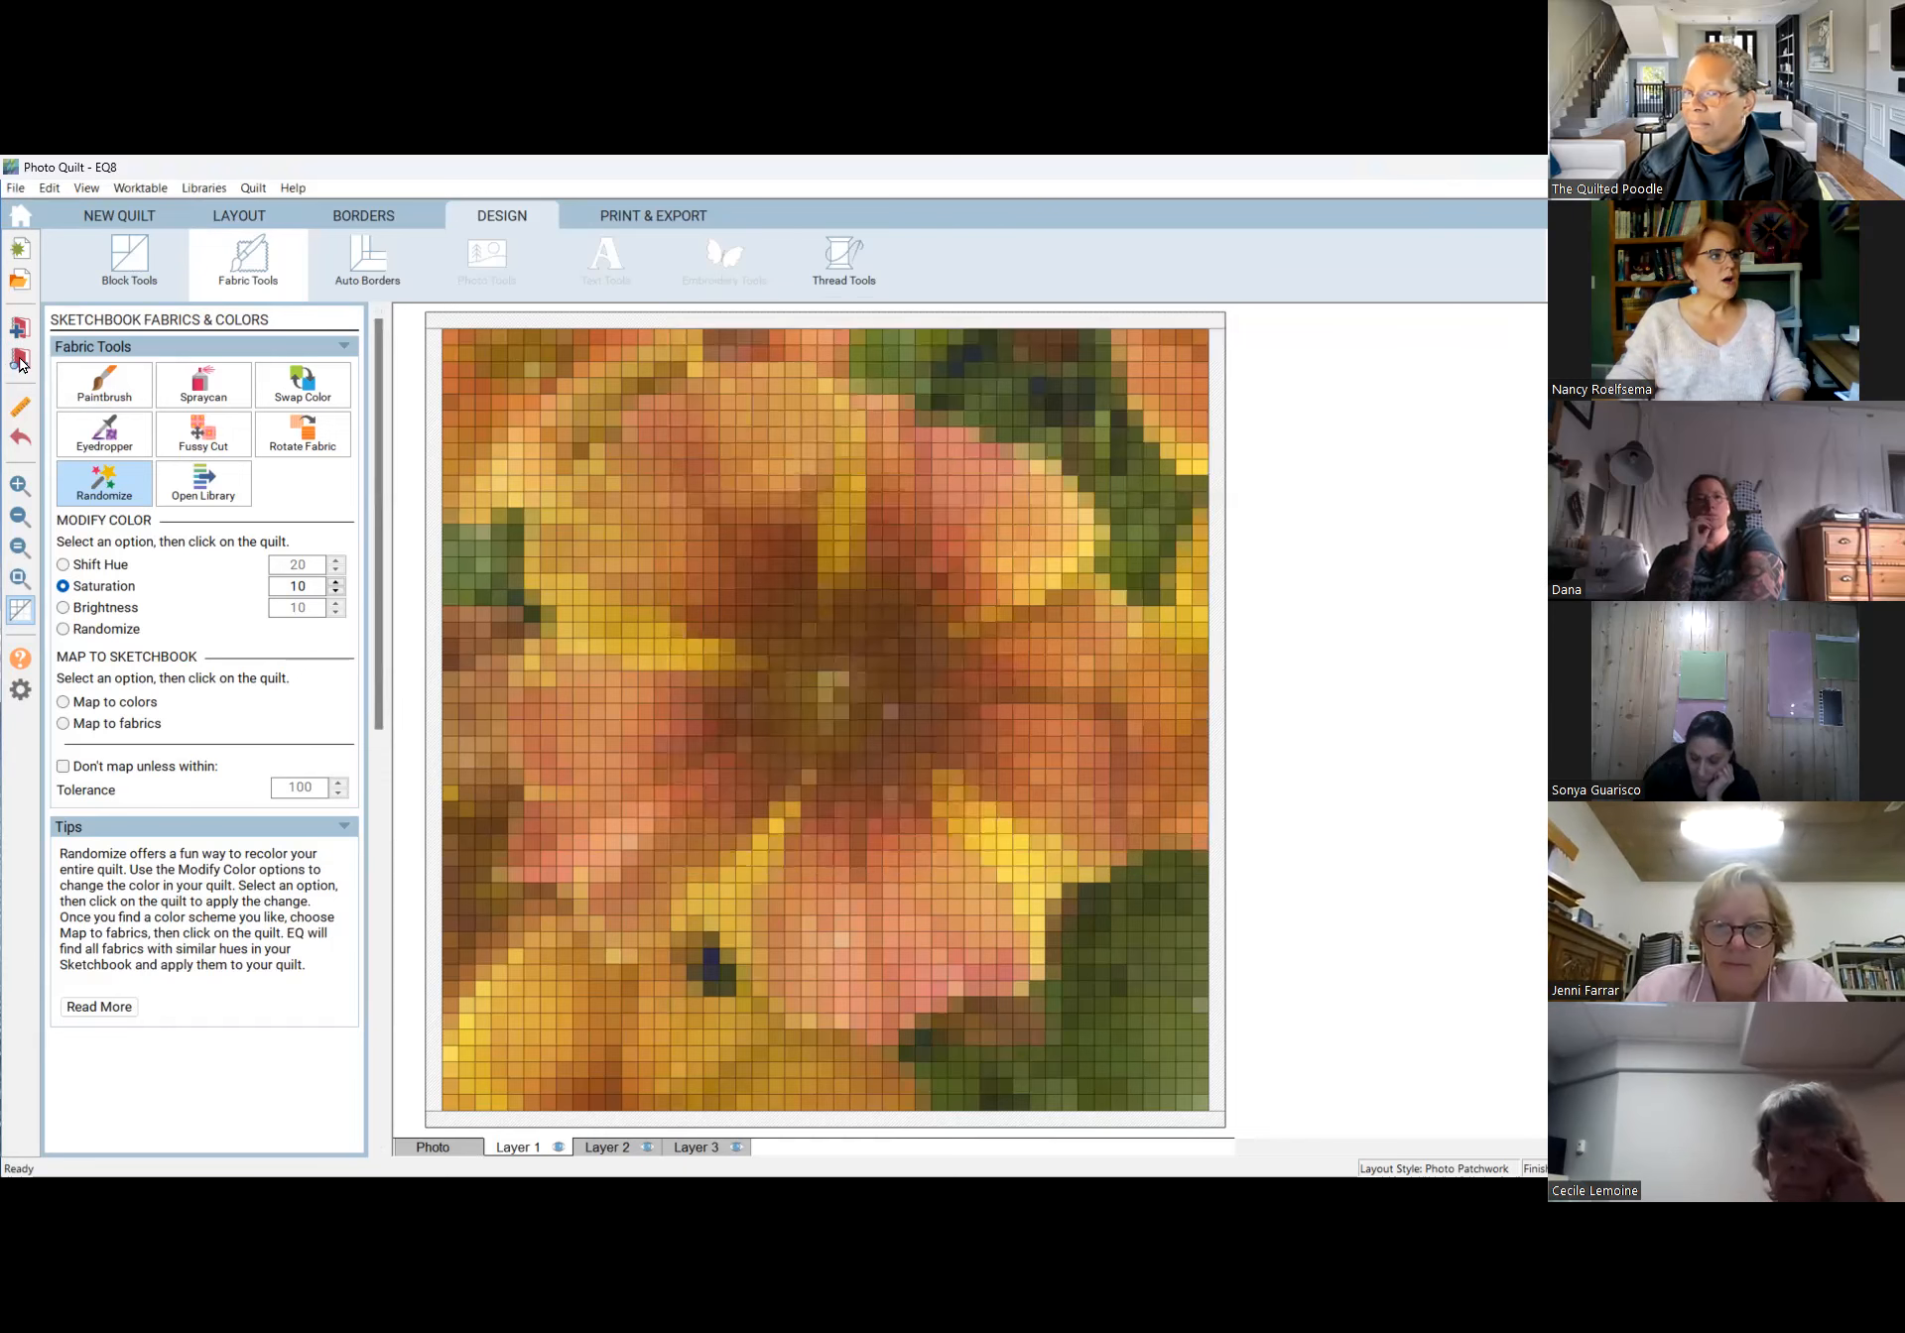
# Browse the Sketchbook fabric palette to examine which fabric colours are available for the quilt.
pyautogui.click(248, 271)
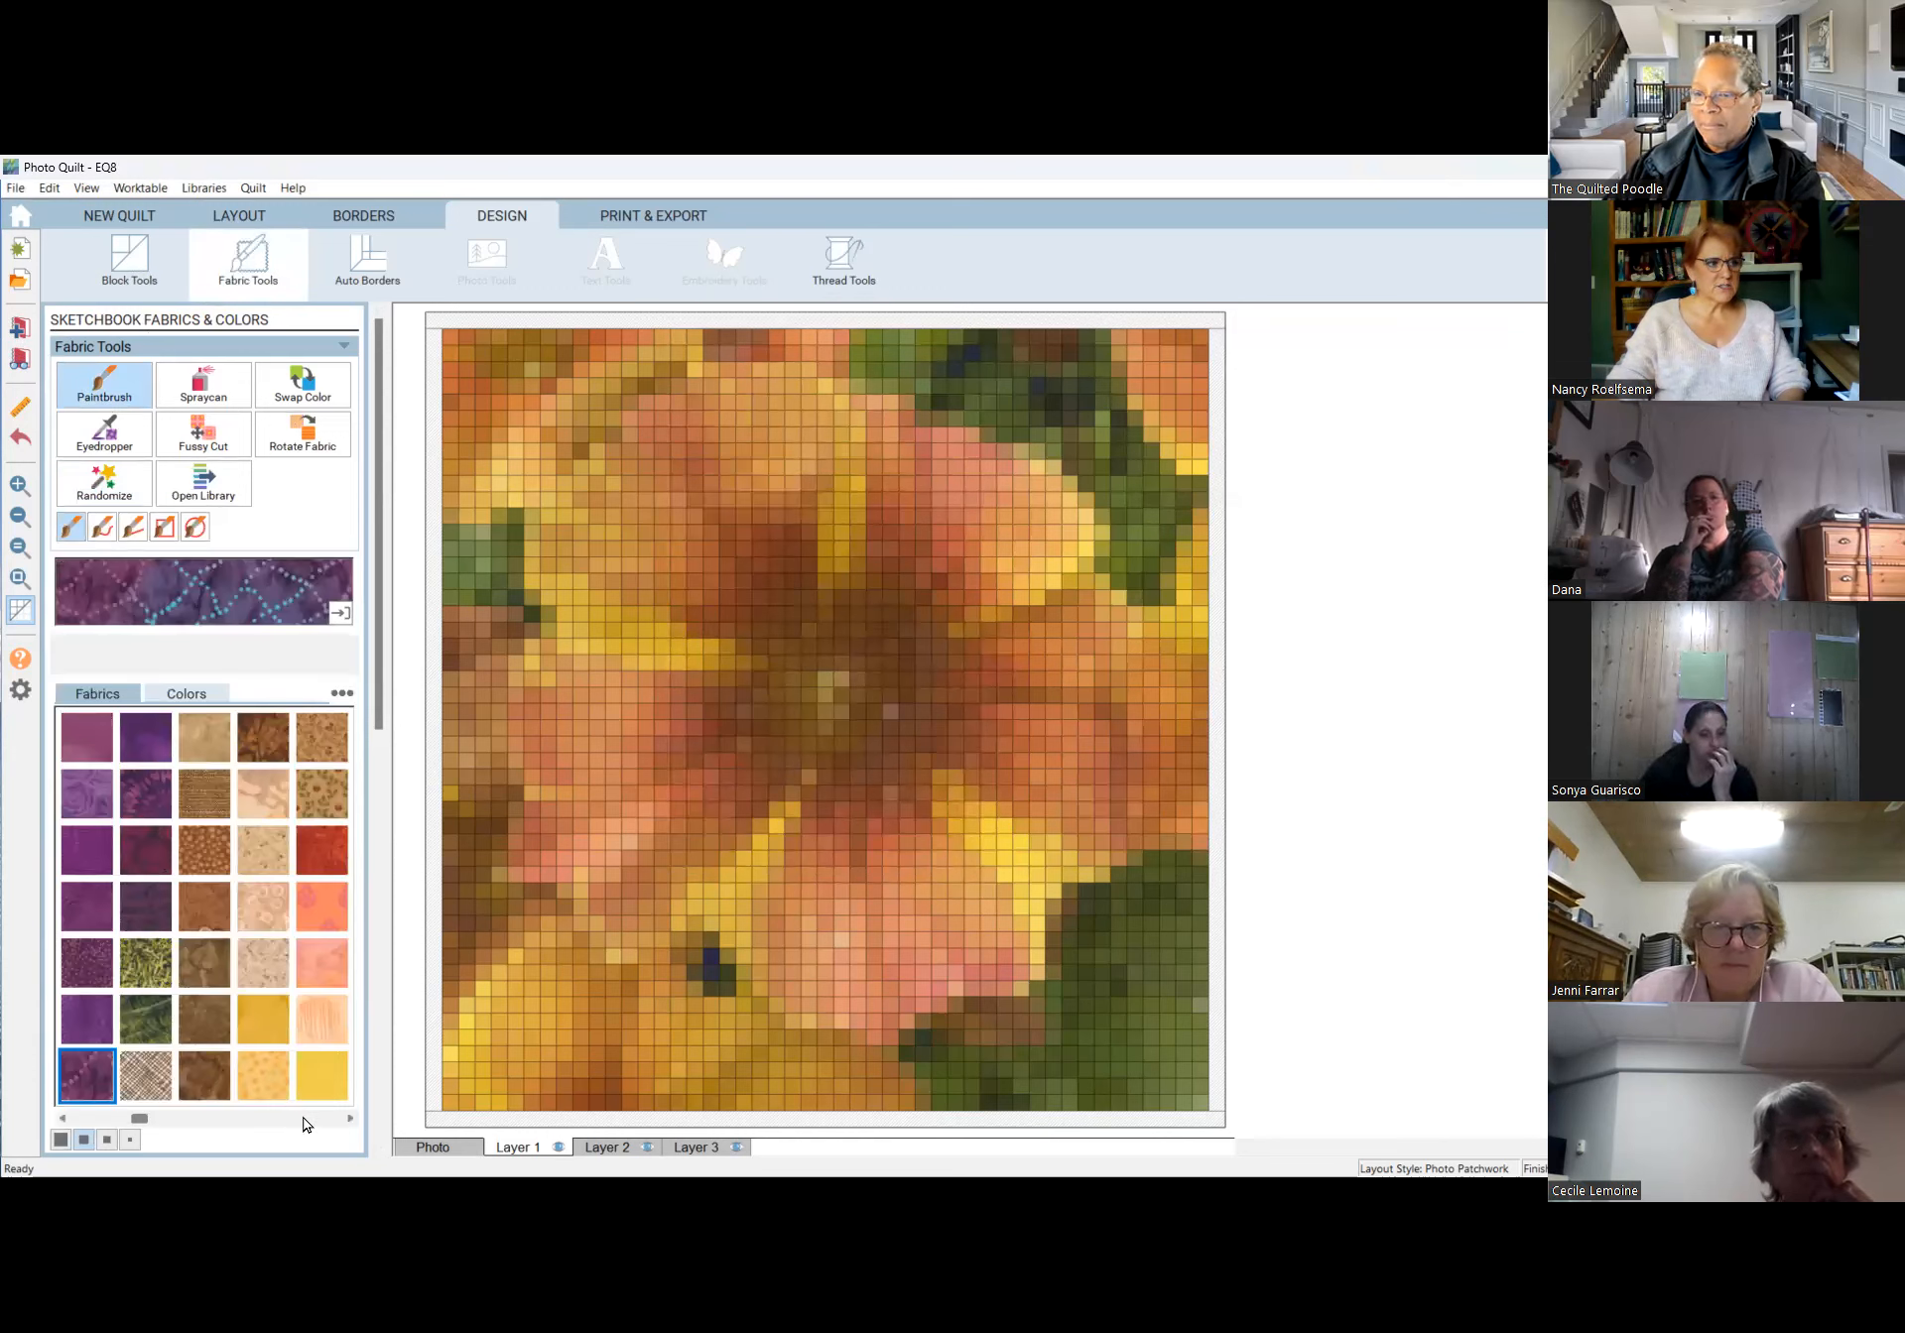
pyautogui.click(307, 1121)
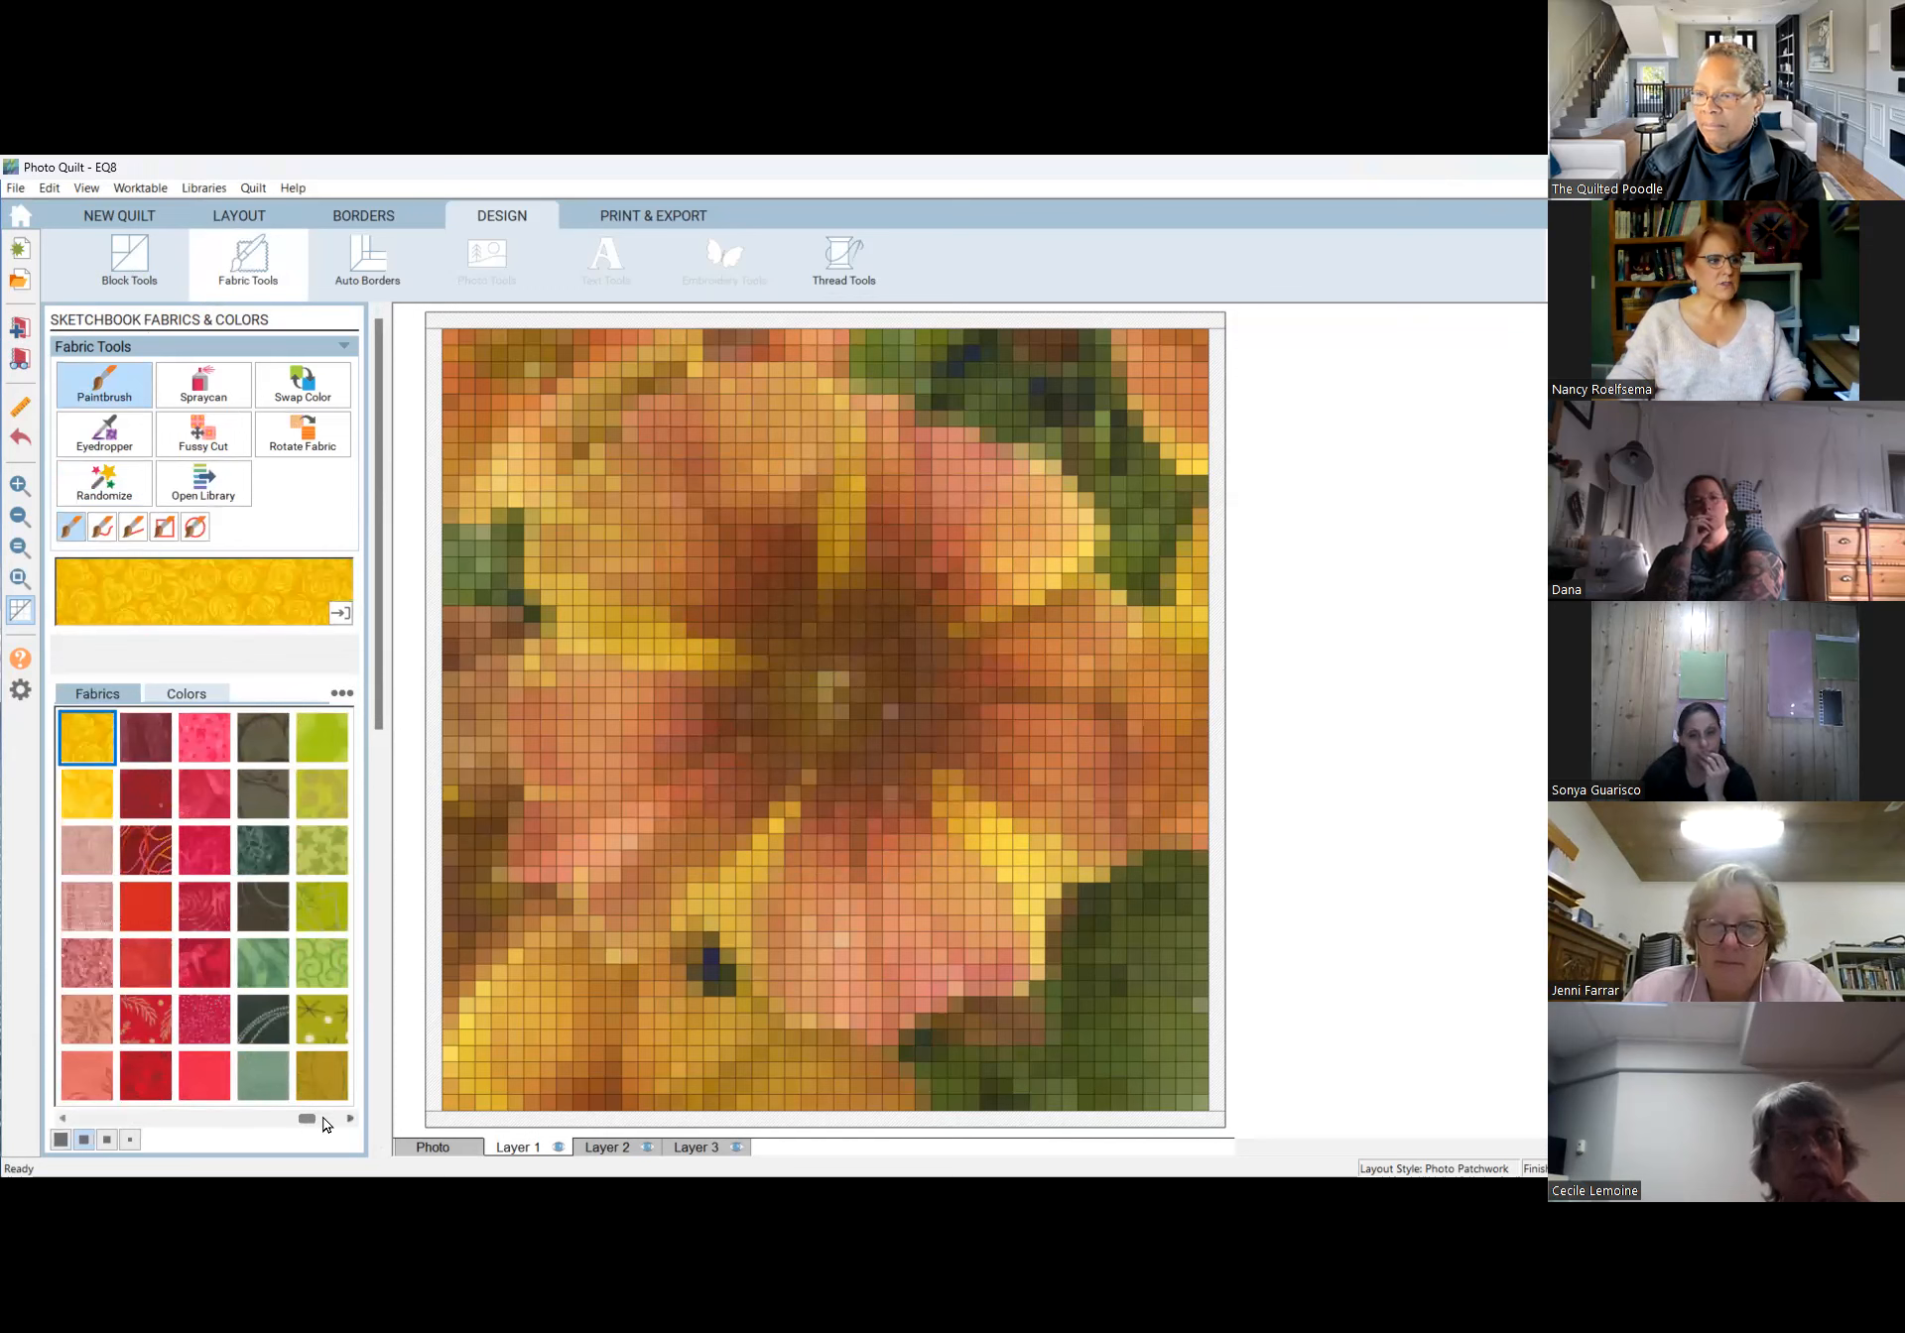
pyautogui.click(337, 1120)
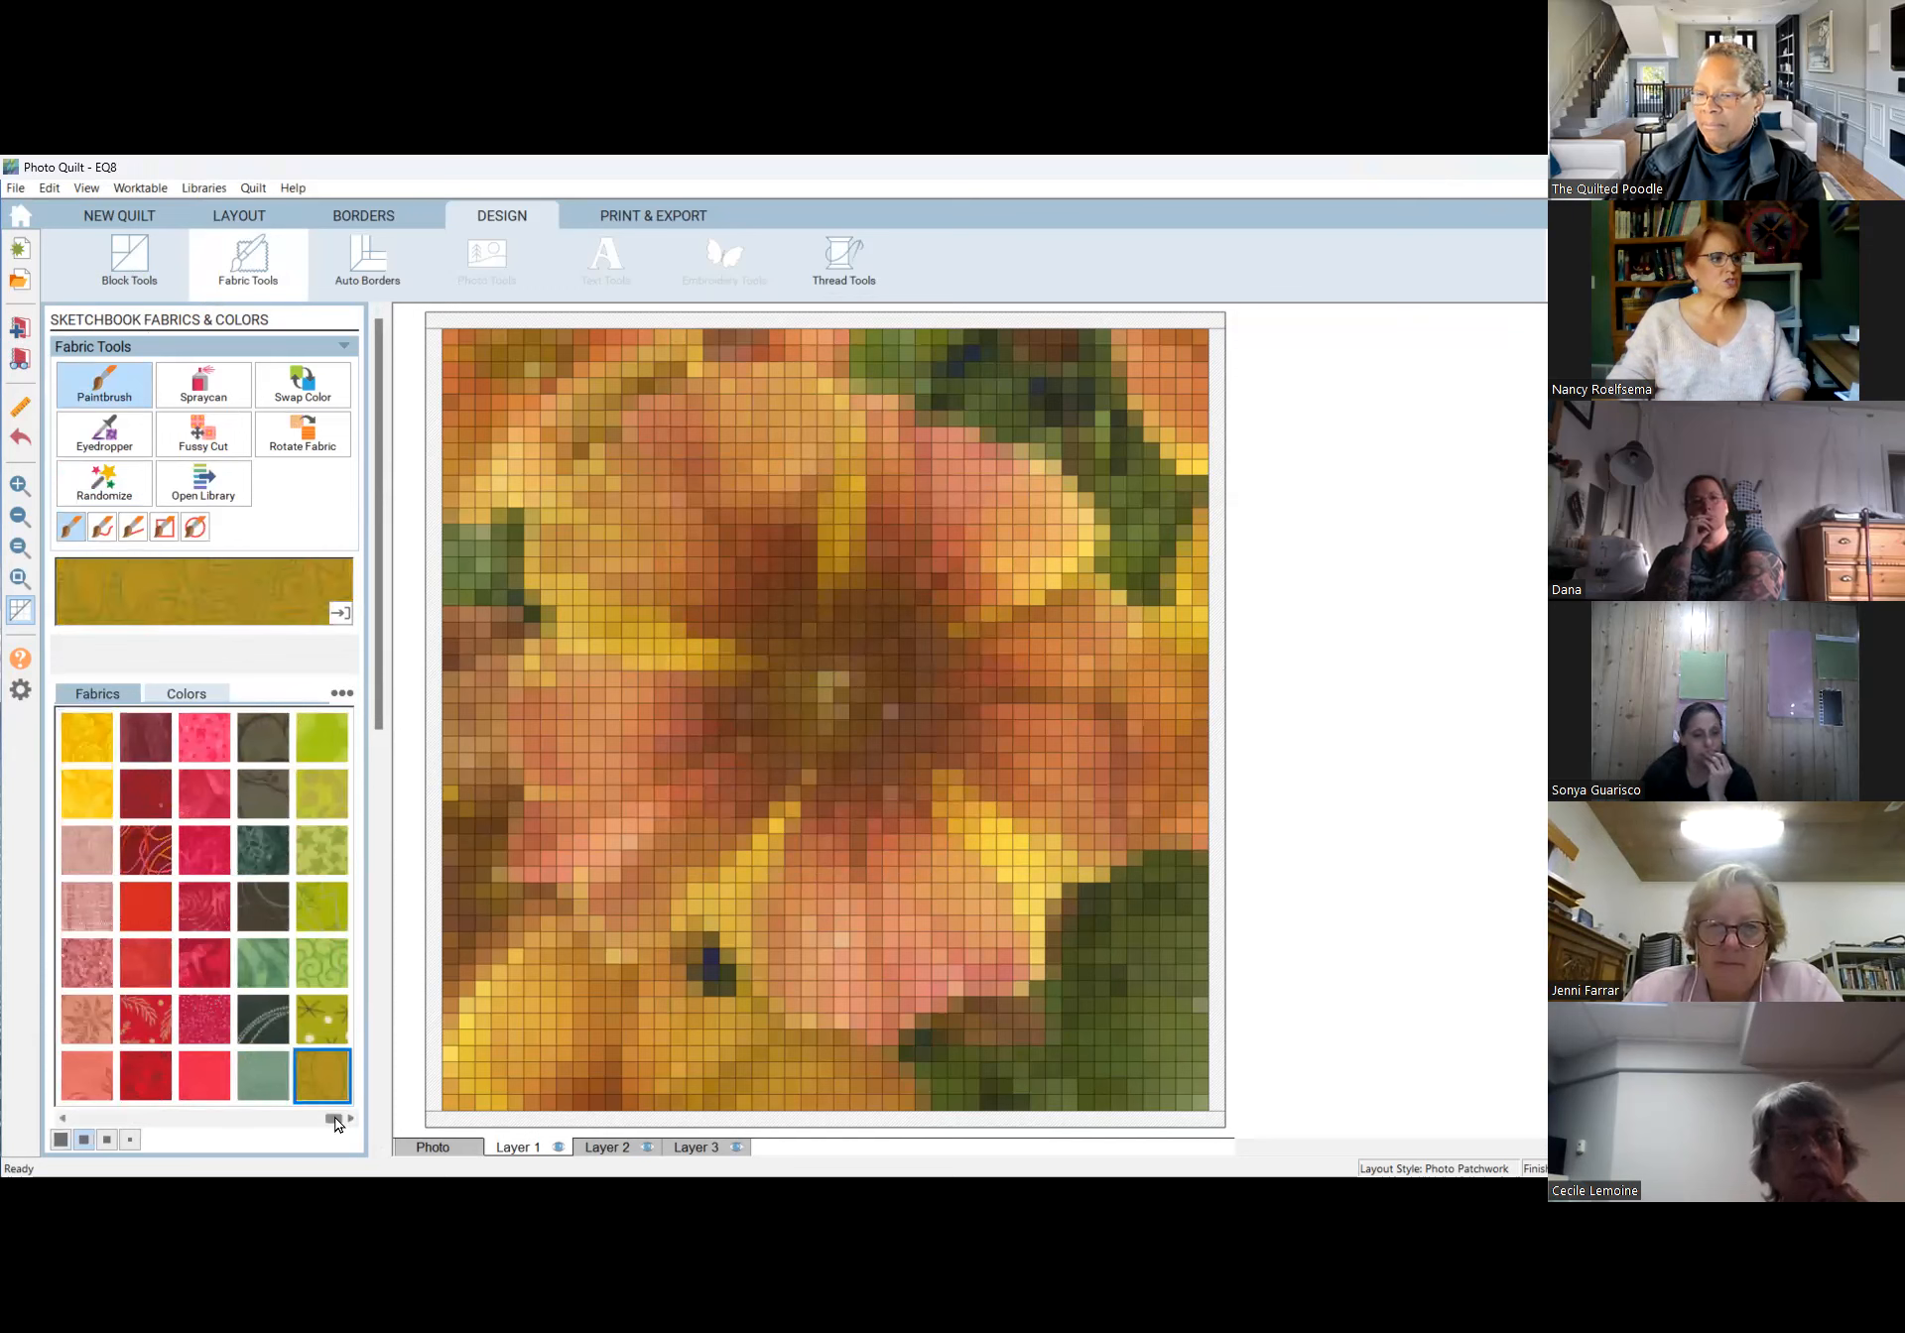
pyautogui.click(141, 1119)
pyautogui.click(144, 1120)
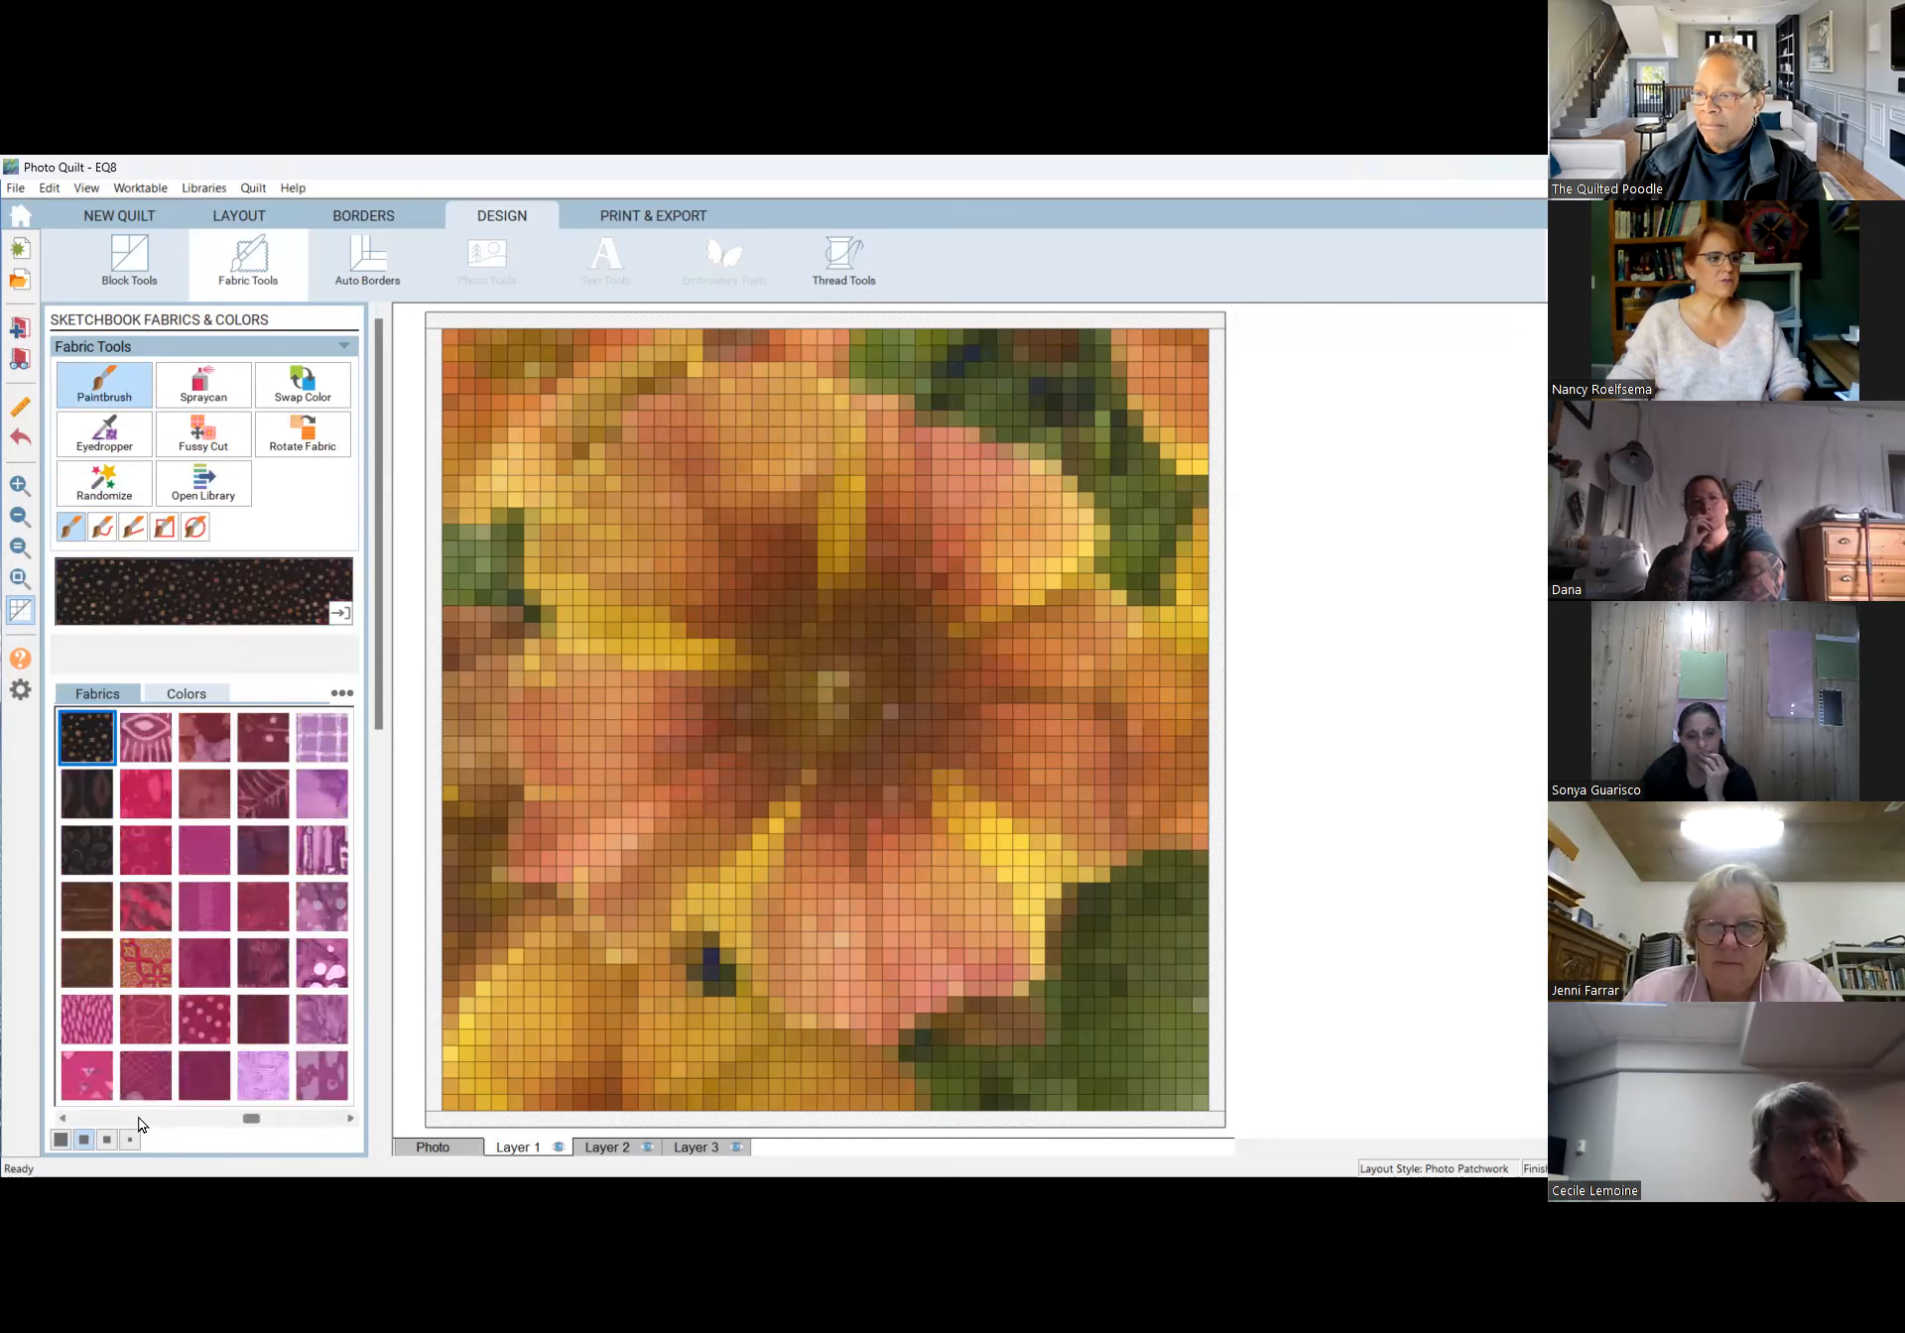
pyautogui.click(100, 1120)
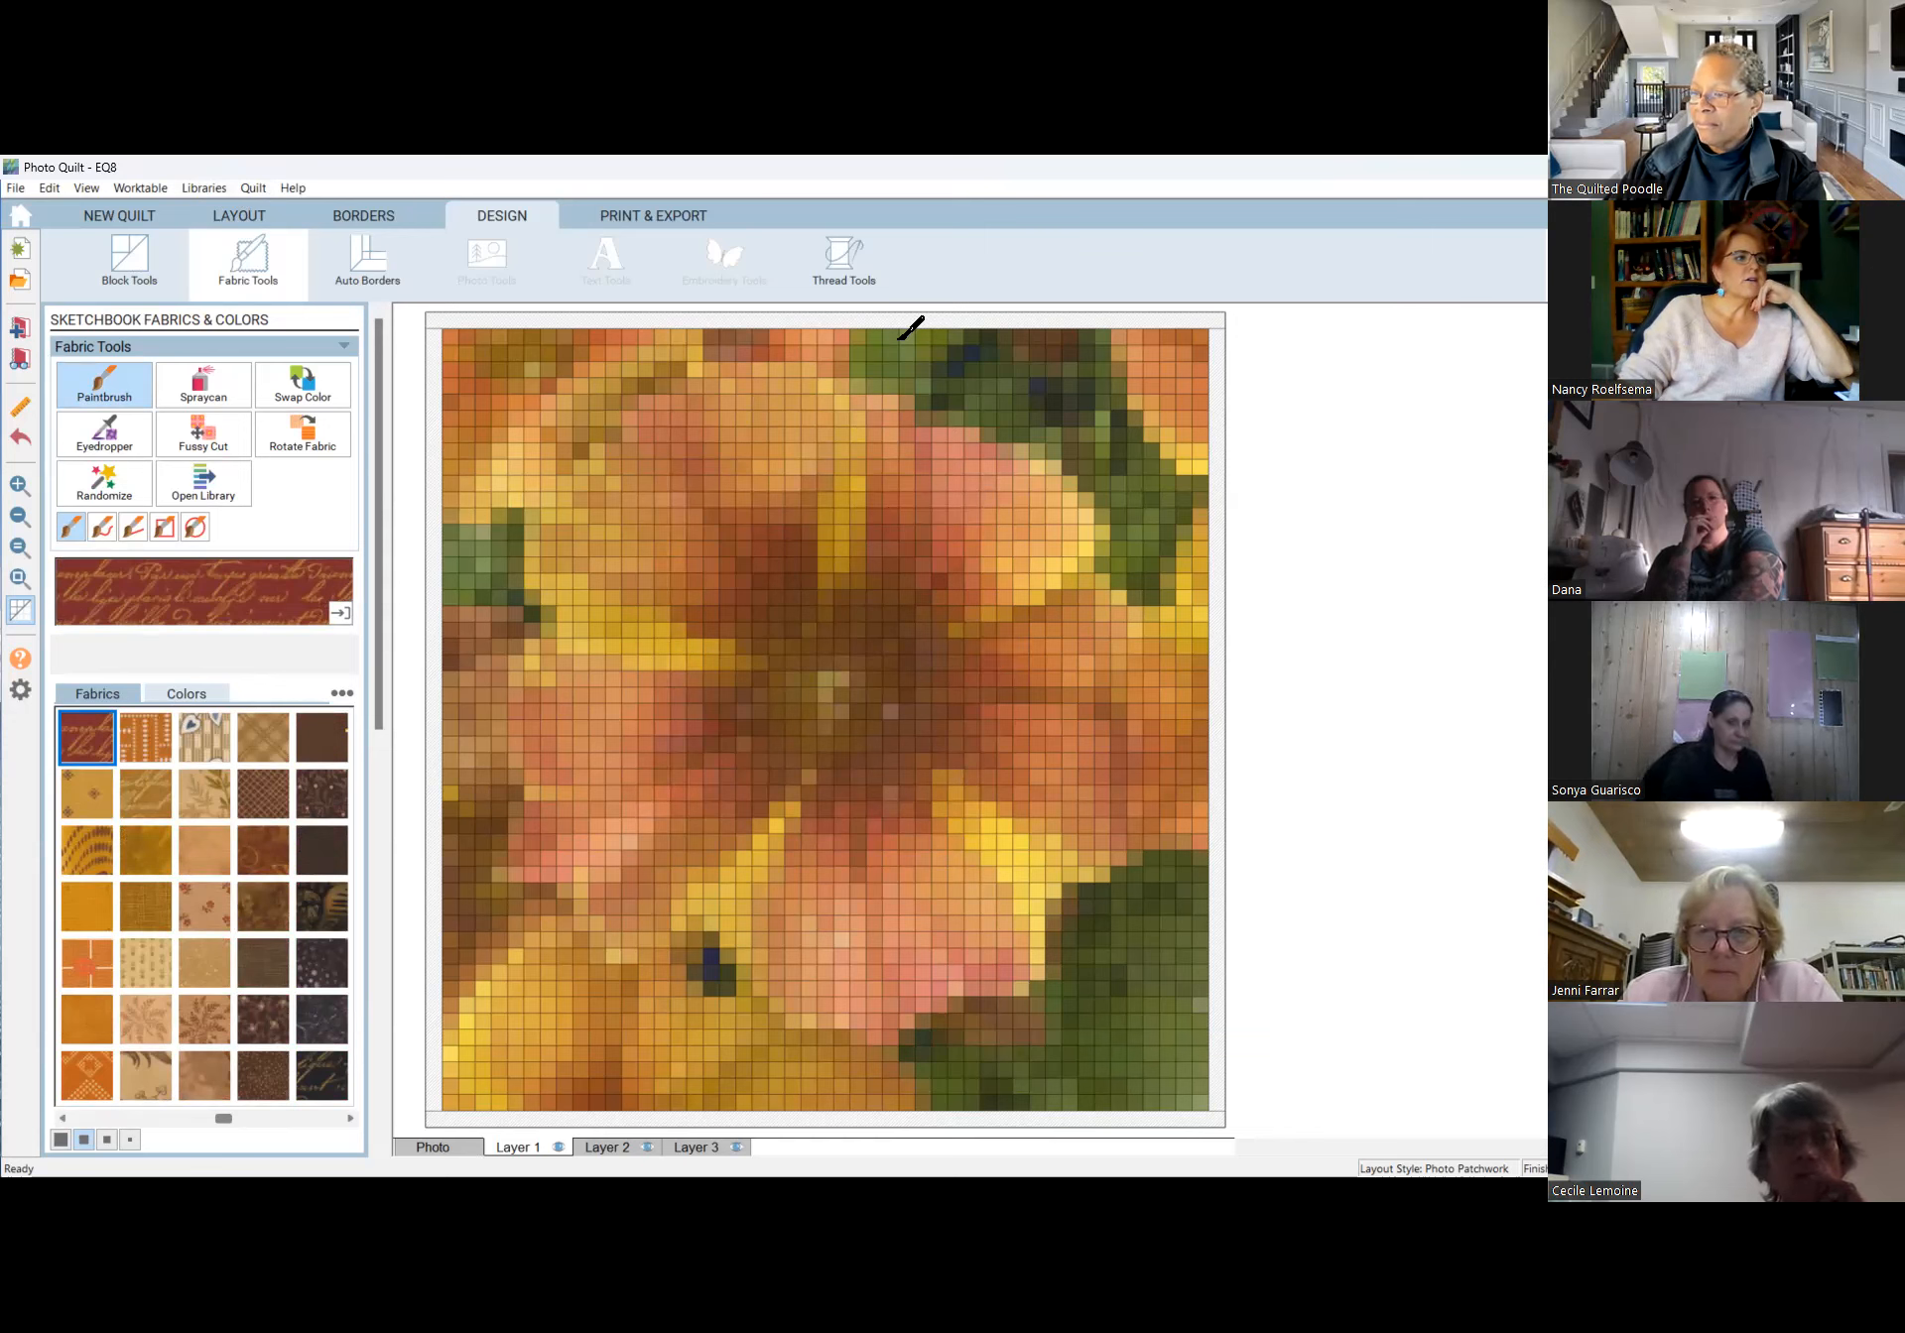
# Open the Fabric Library and display the 30 Olive Green fabrics from the EQ8 Libraries colour collection.
pyautogui.click(210, 188)
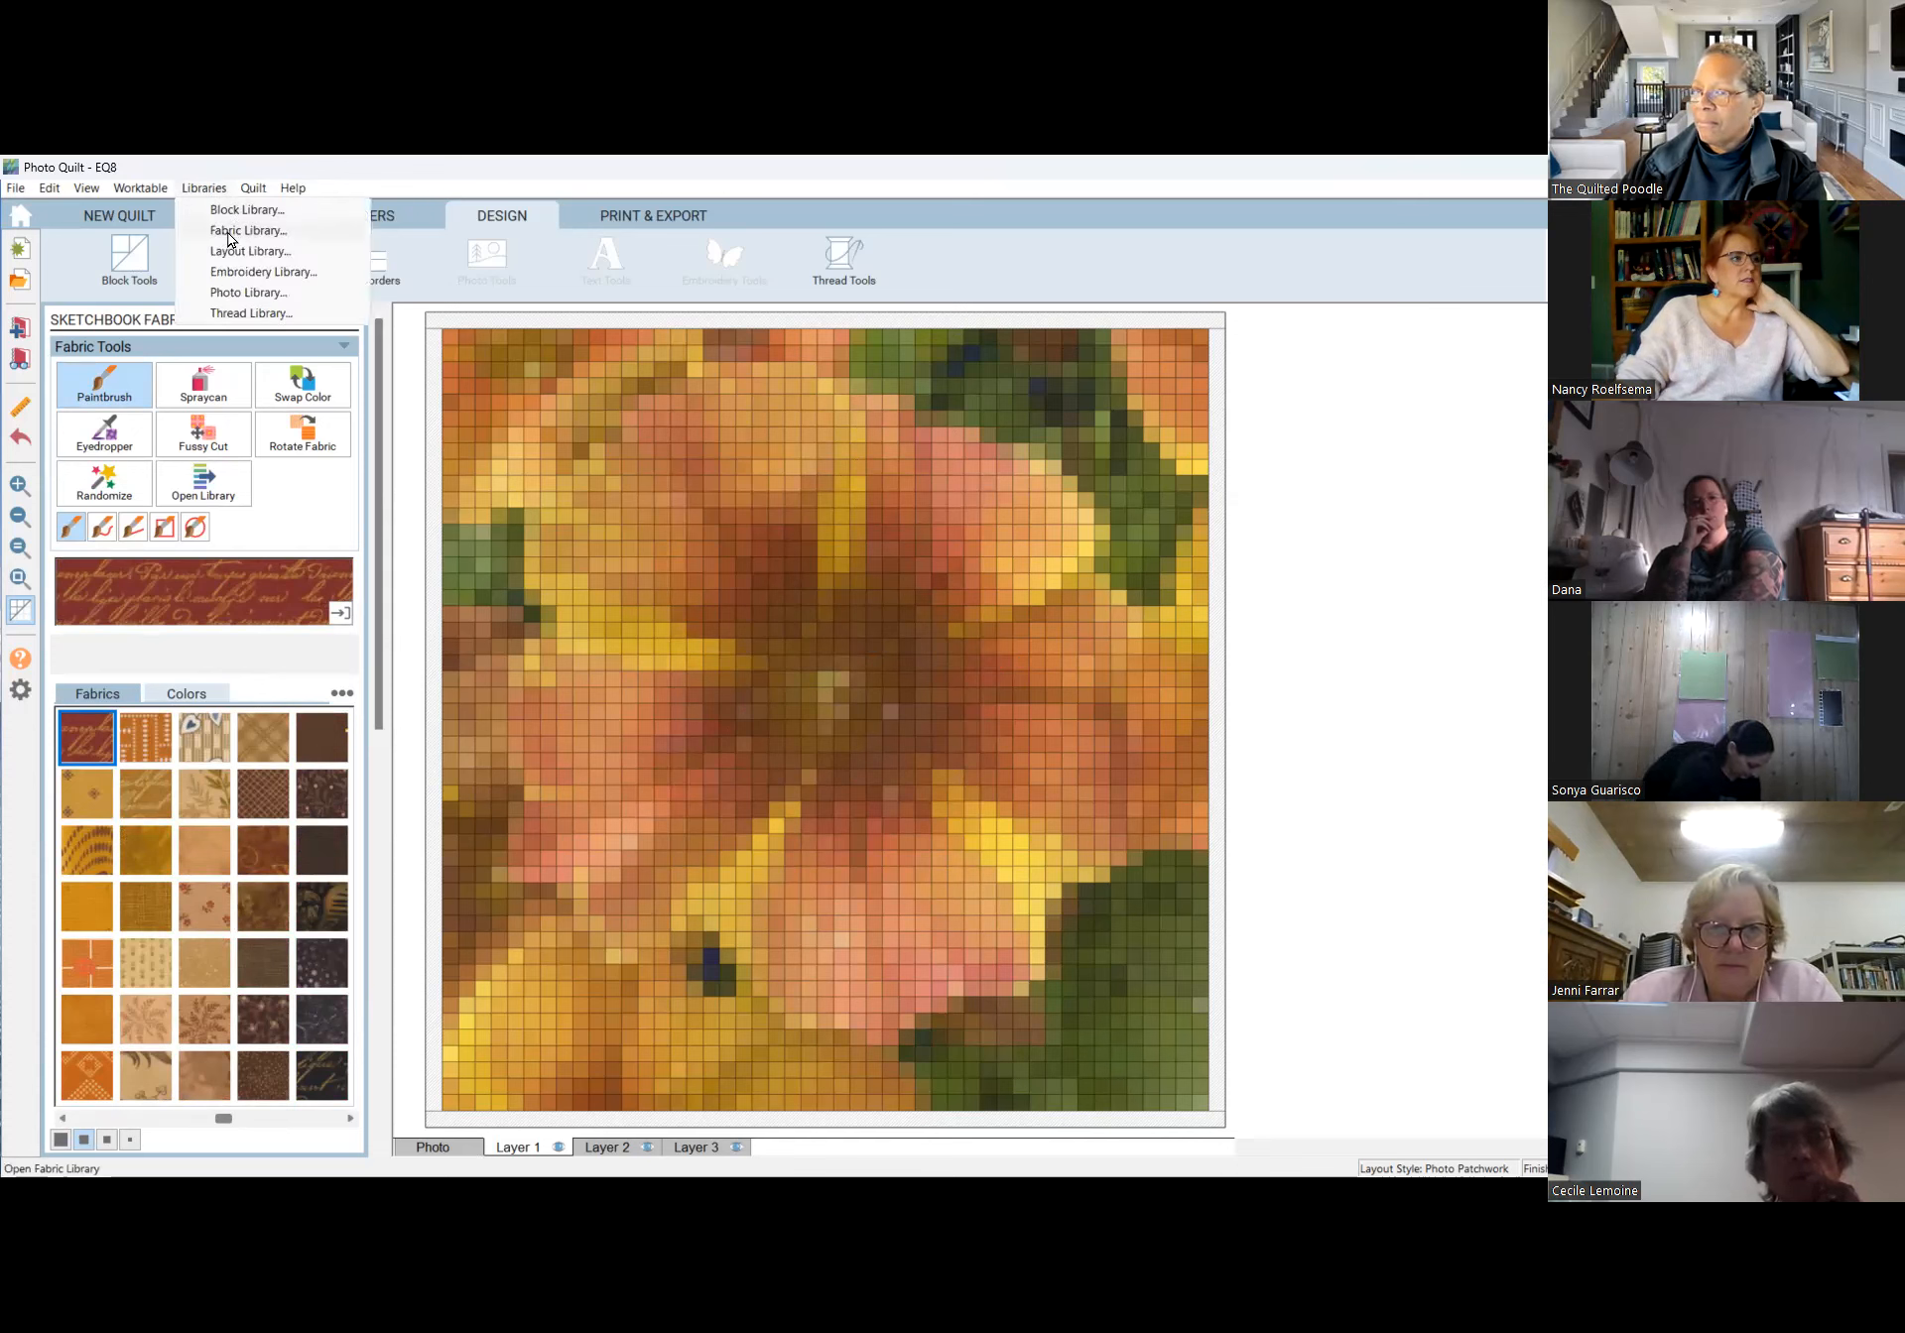
pyautogui.click(227, 232)
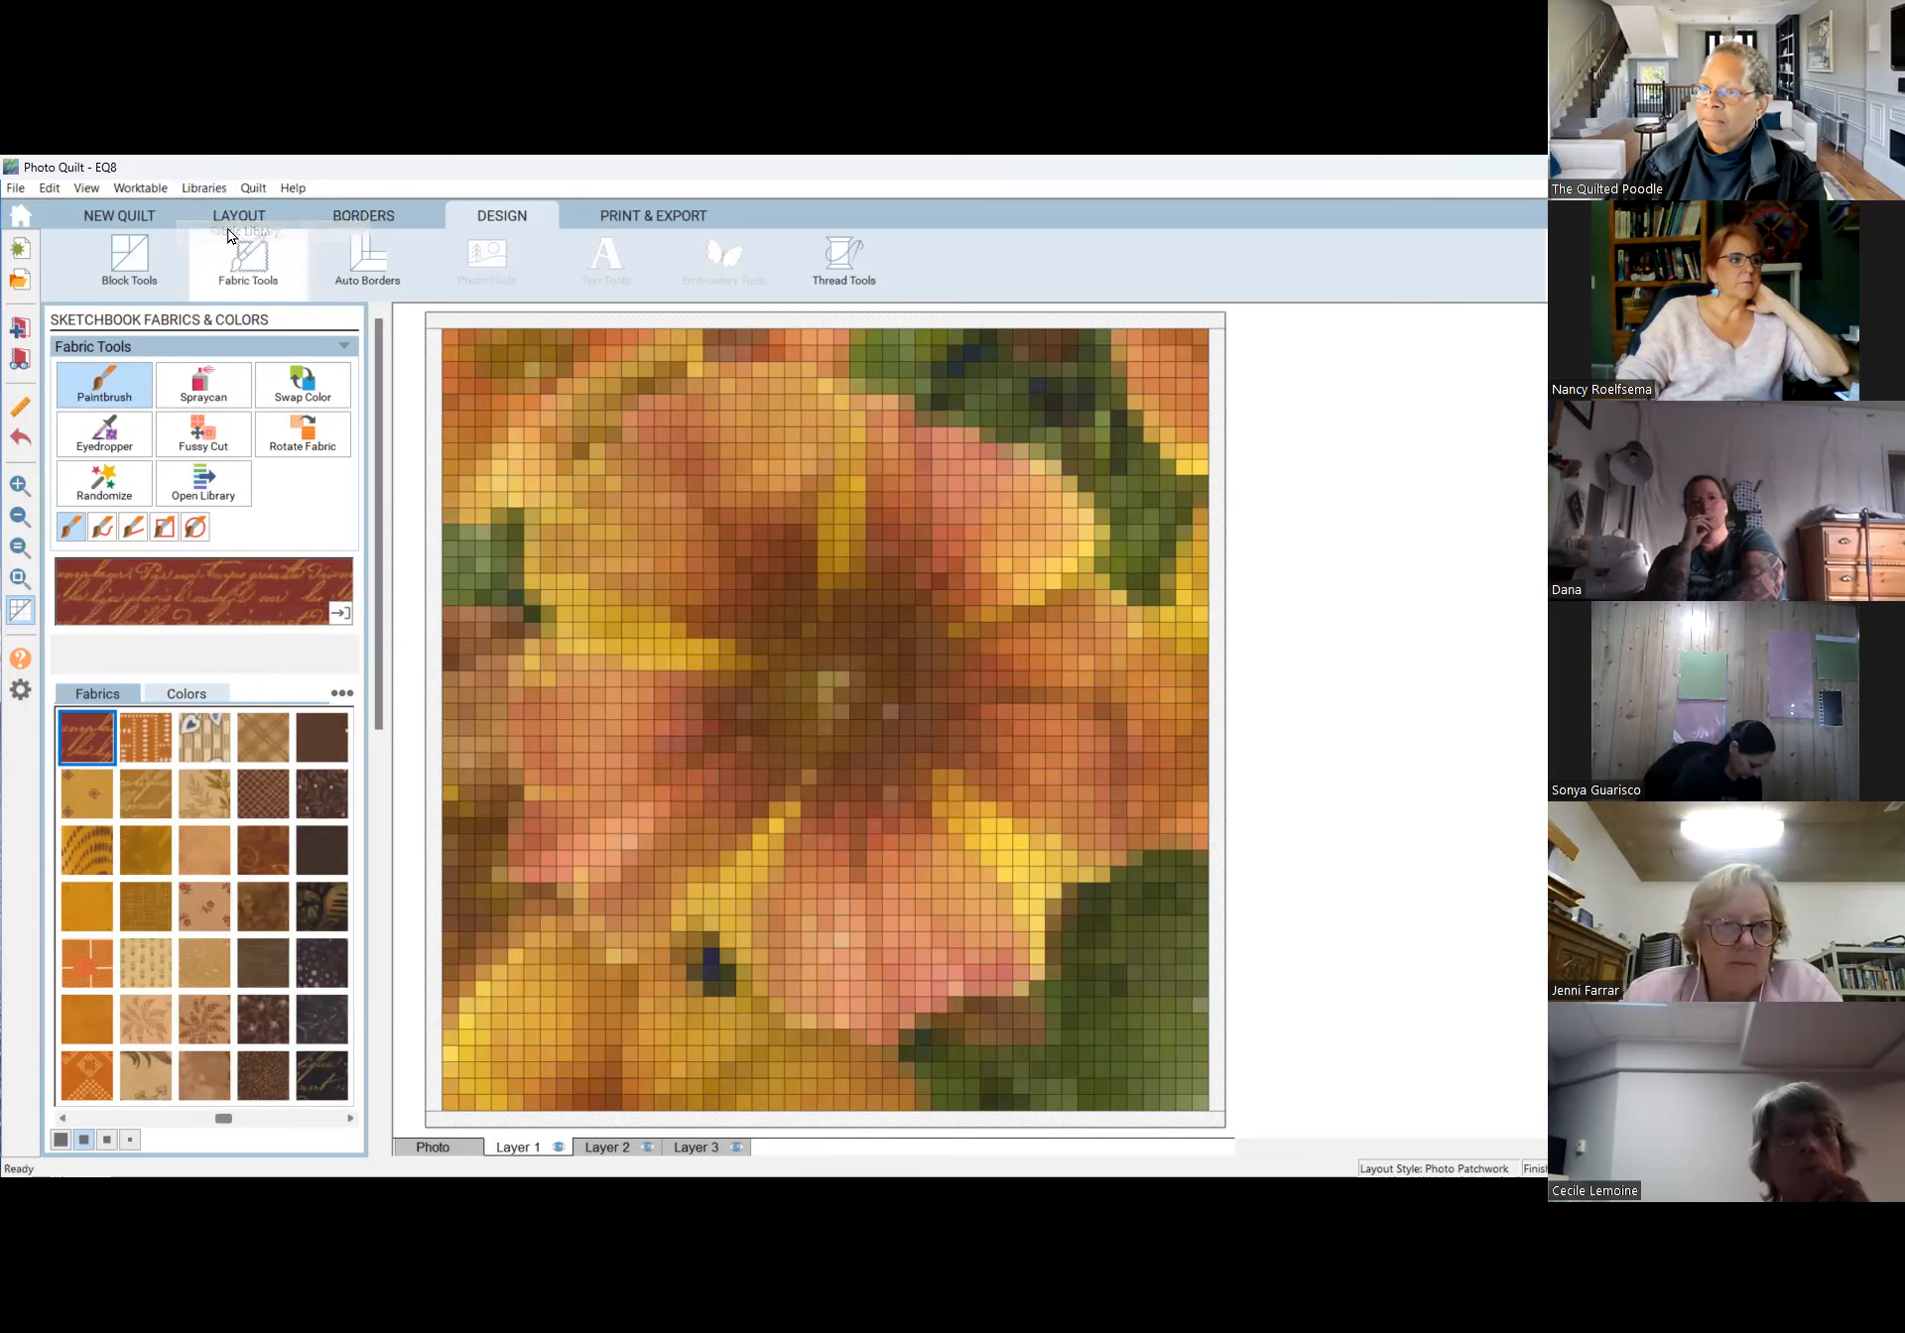
pyautogui.scroll(5, 635, 635)
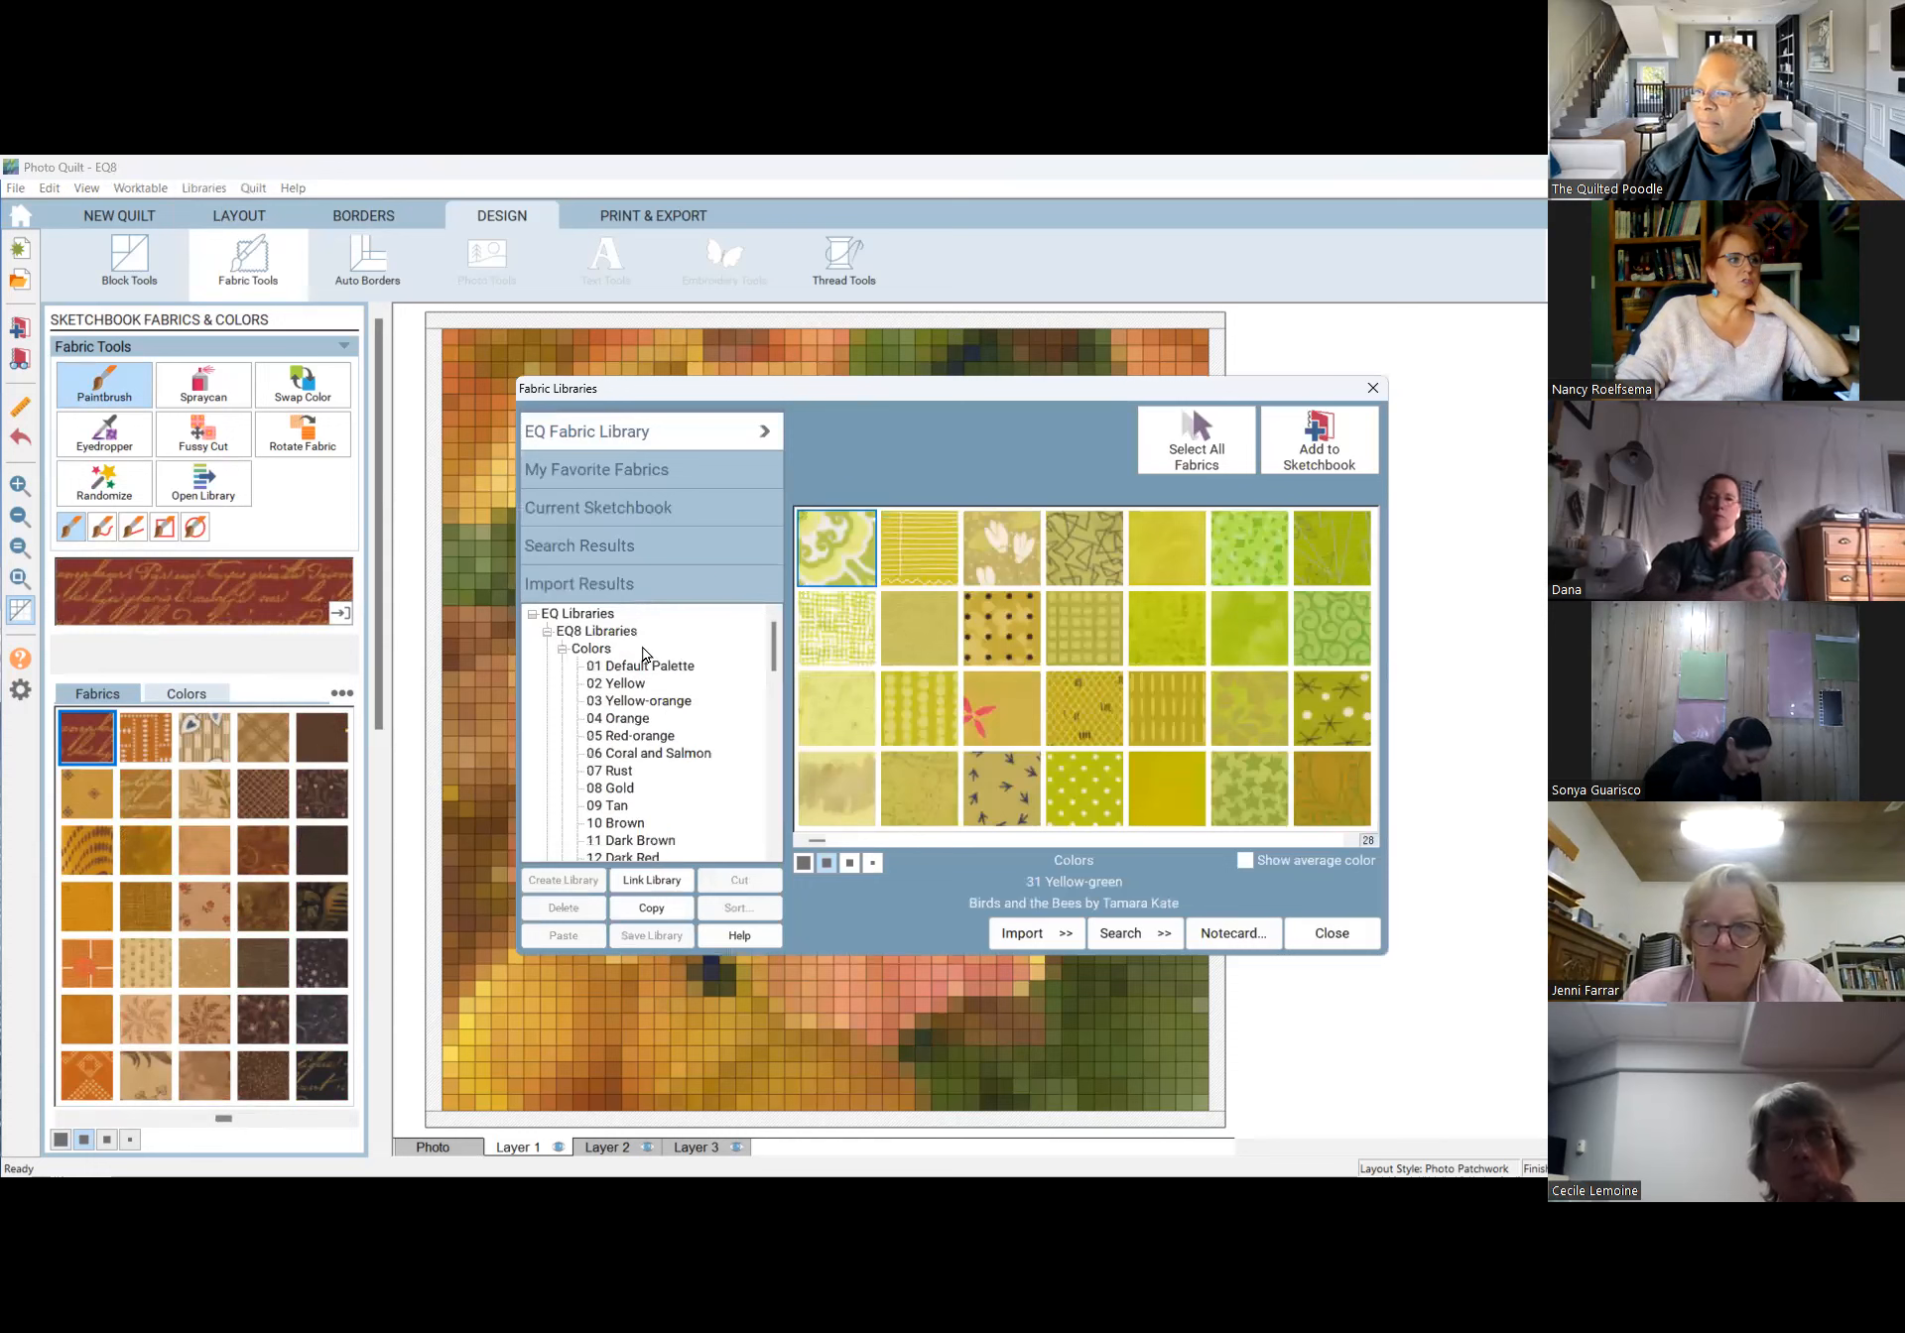
pyautogui.click(563, 651)
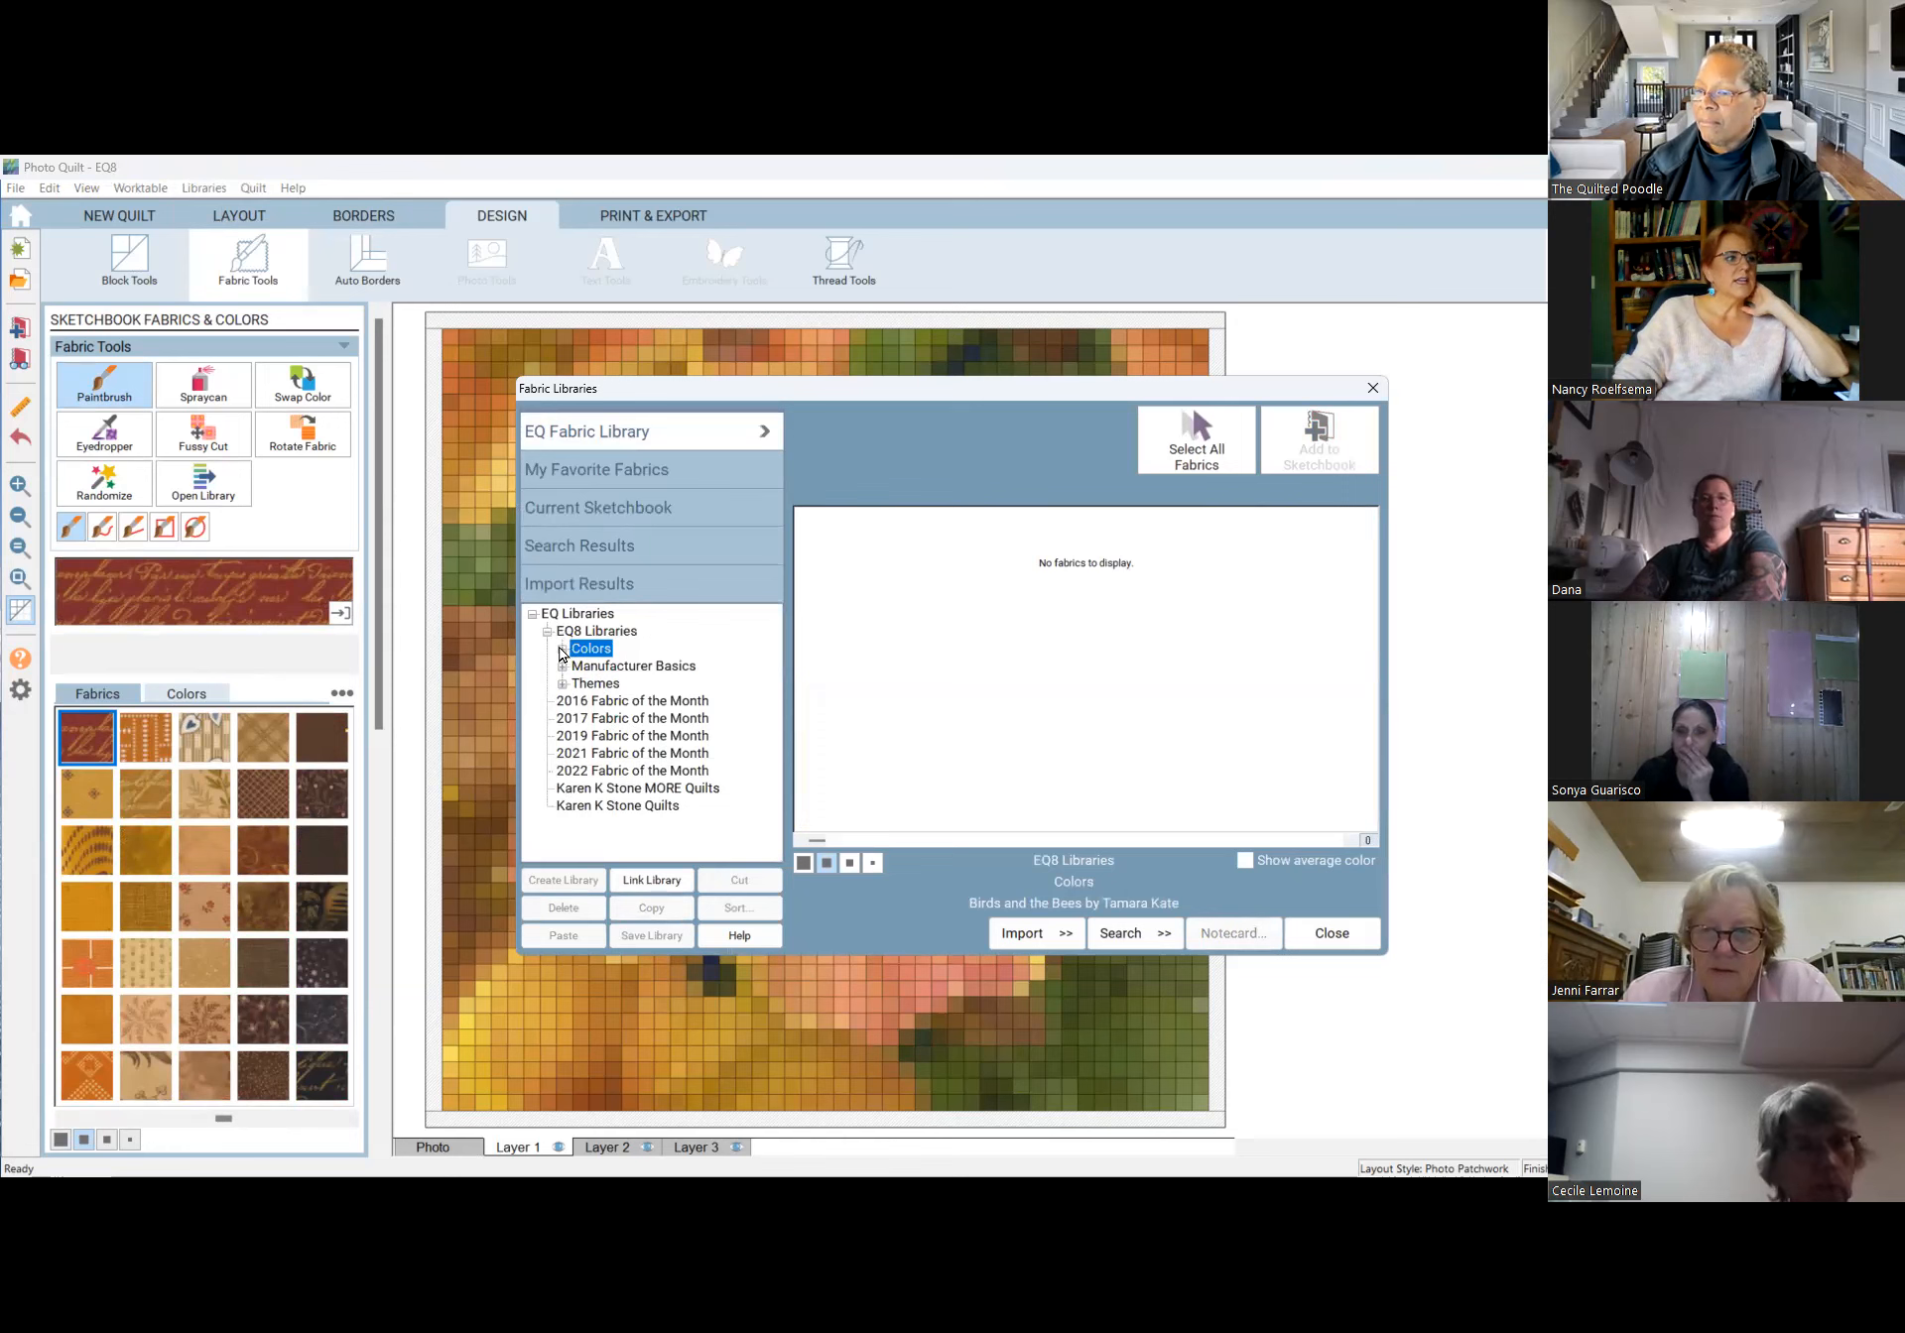
pyautogui.click(562, 651)
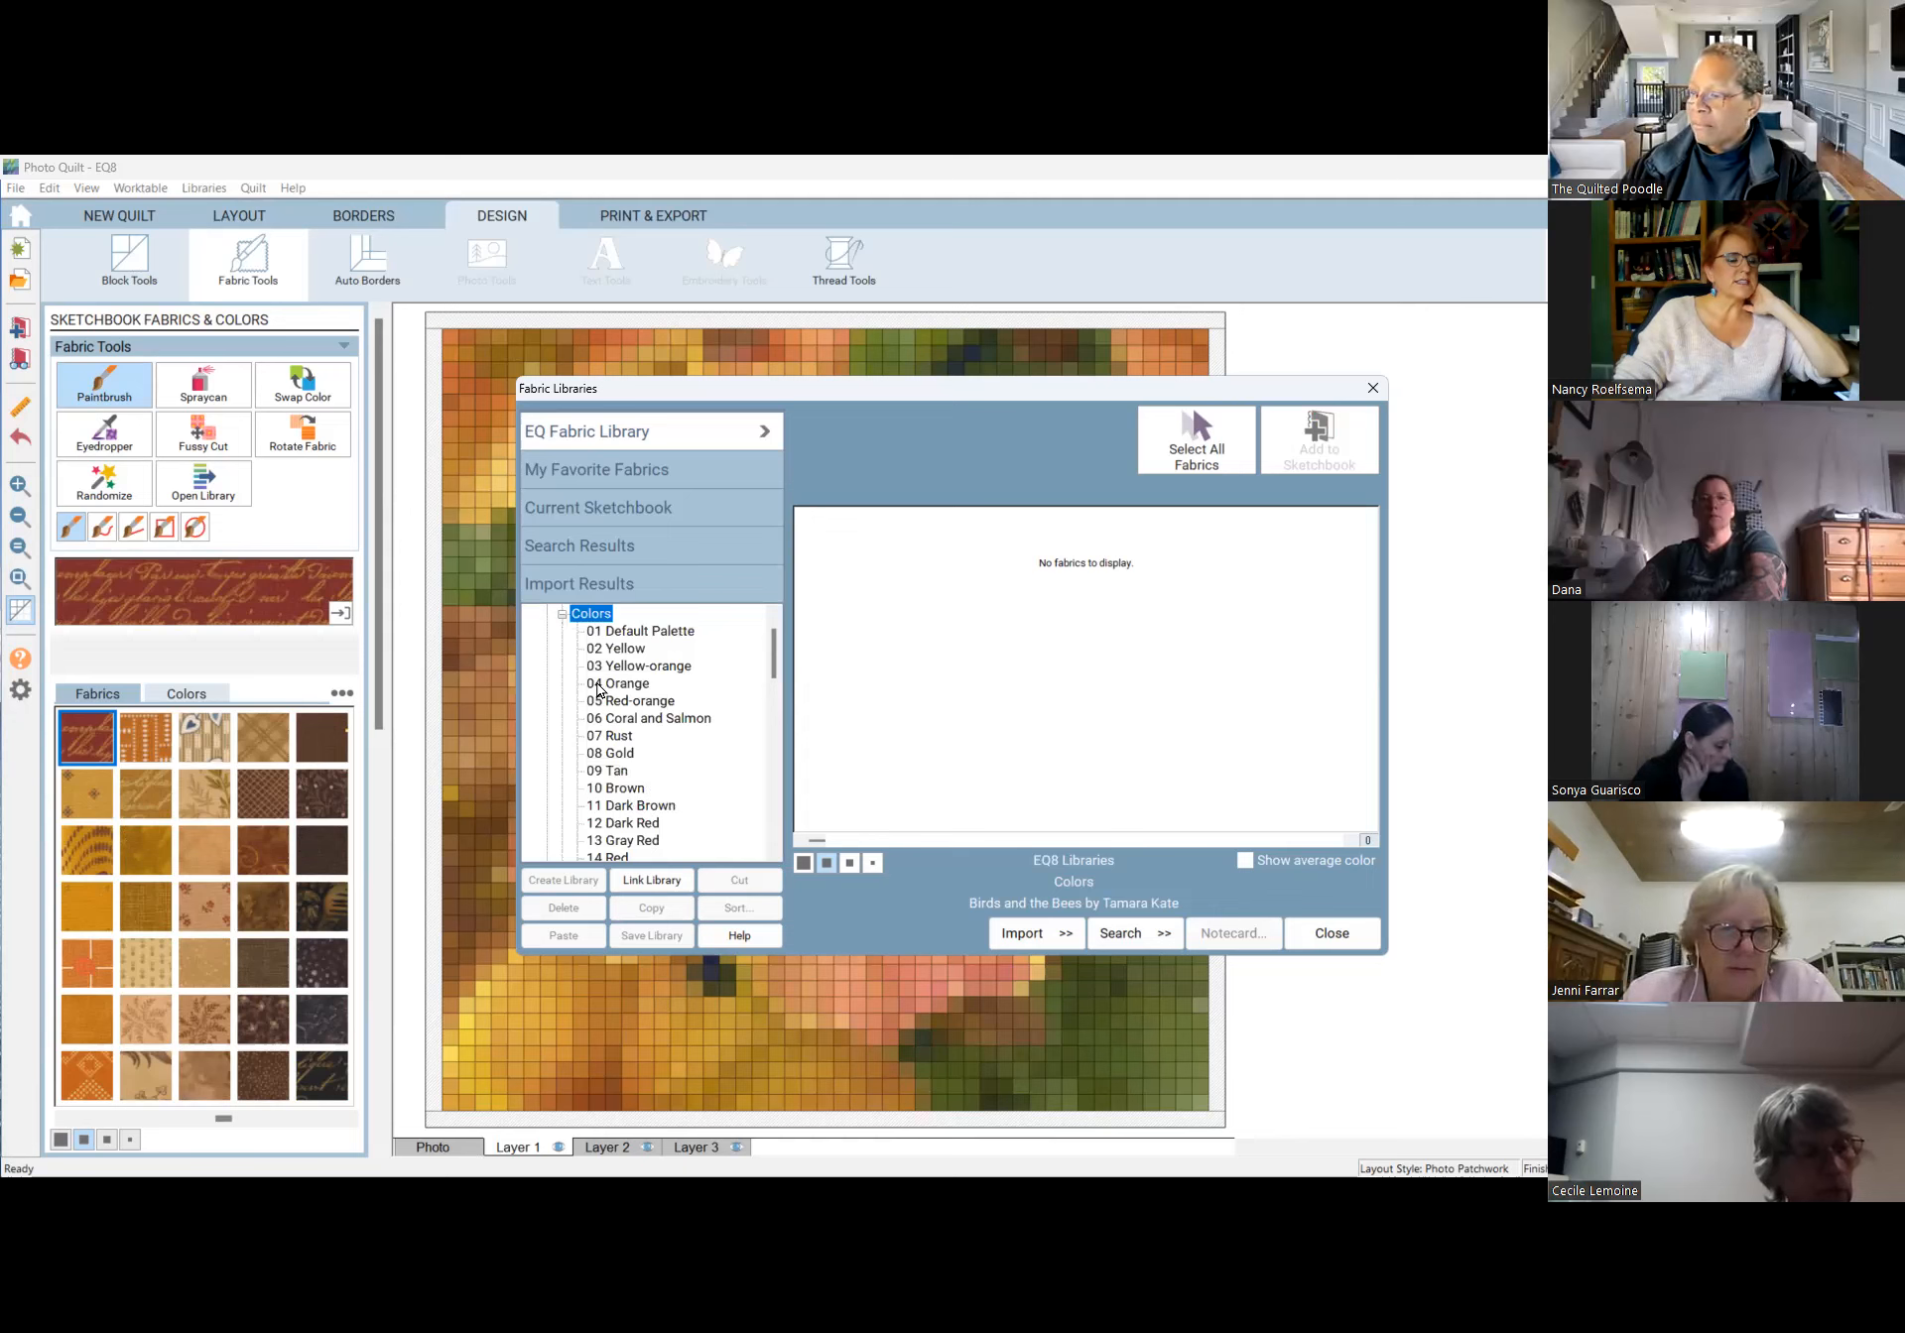
pyautogui.scroll(-2, 637, 794)
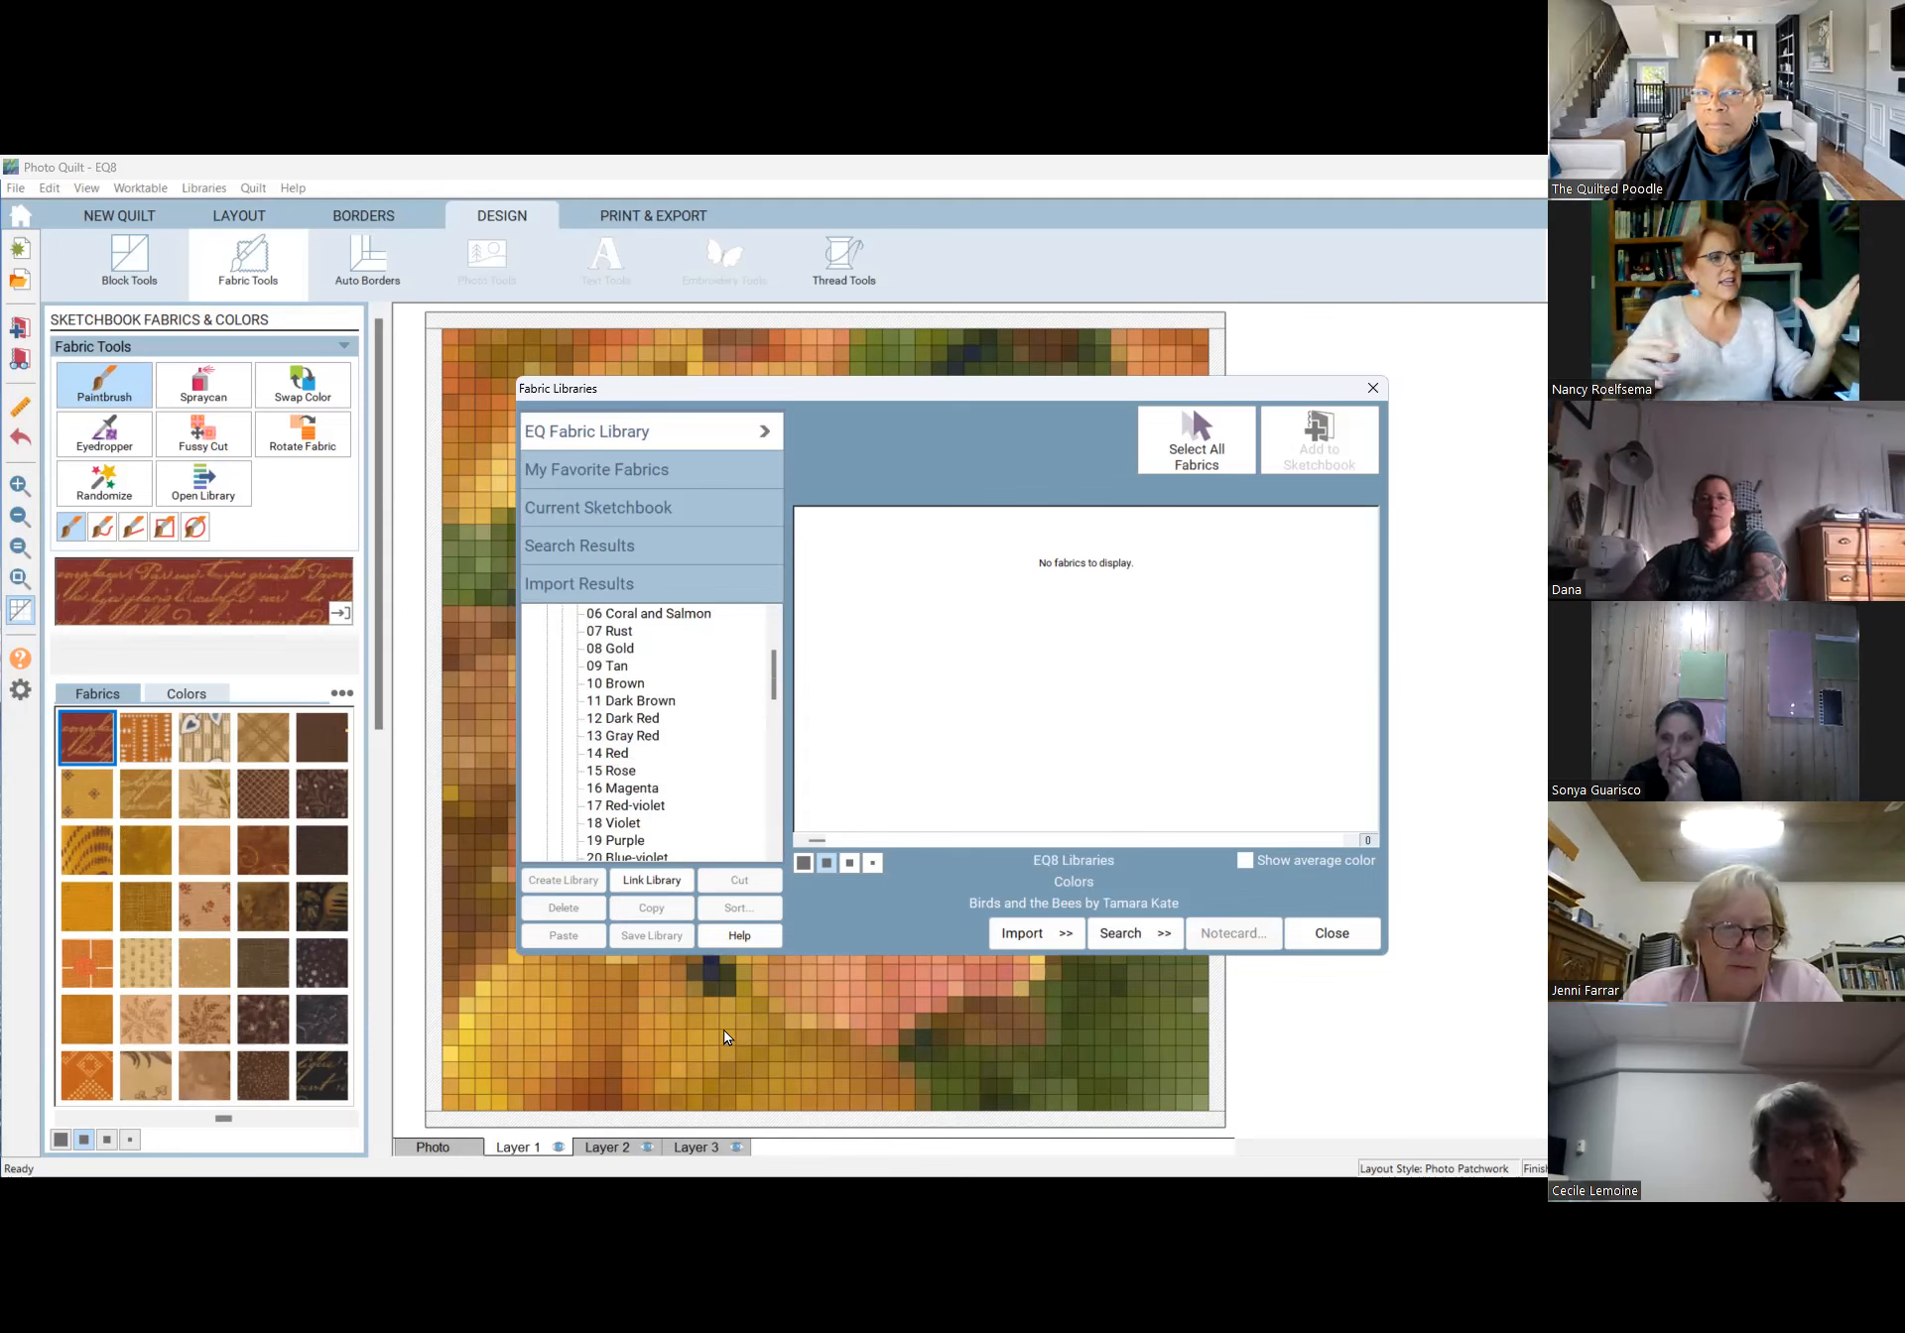
pyautogui.scroll(-4, 642, 763)
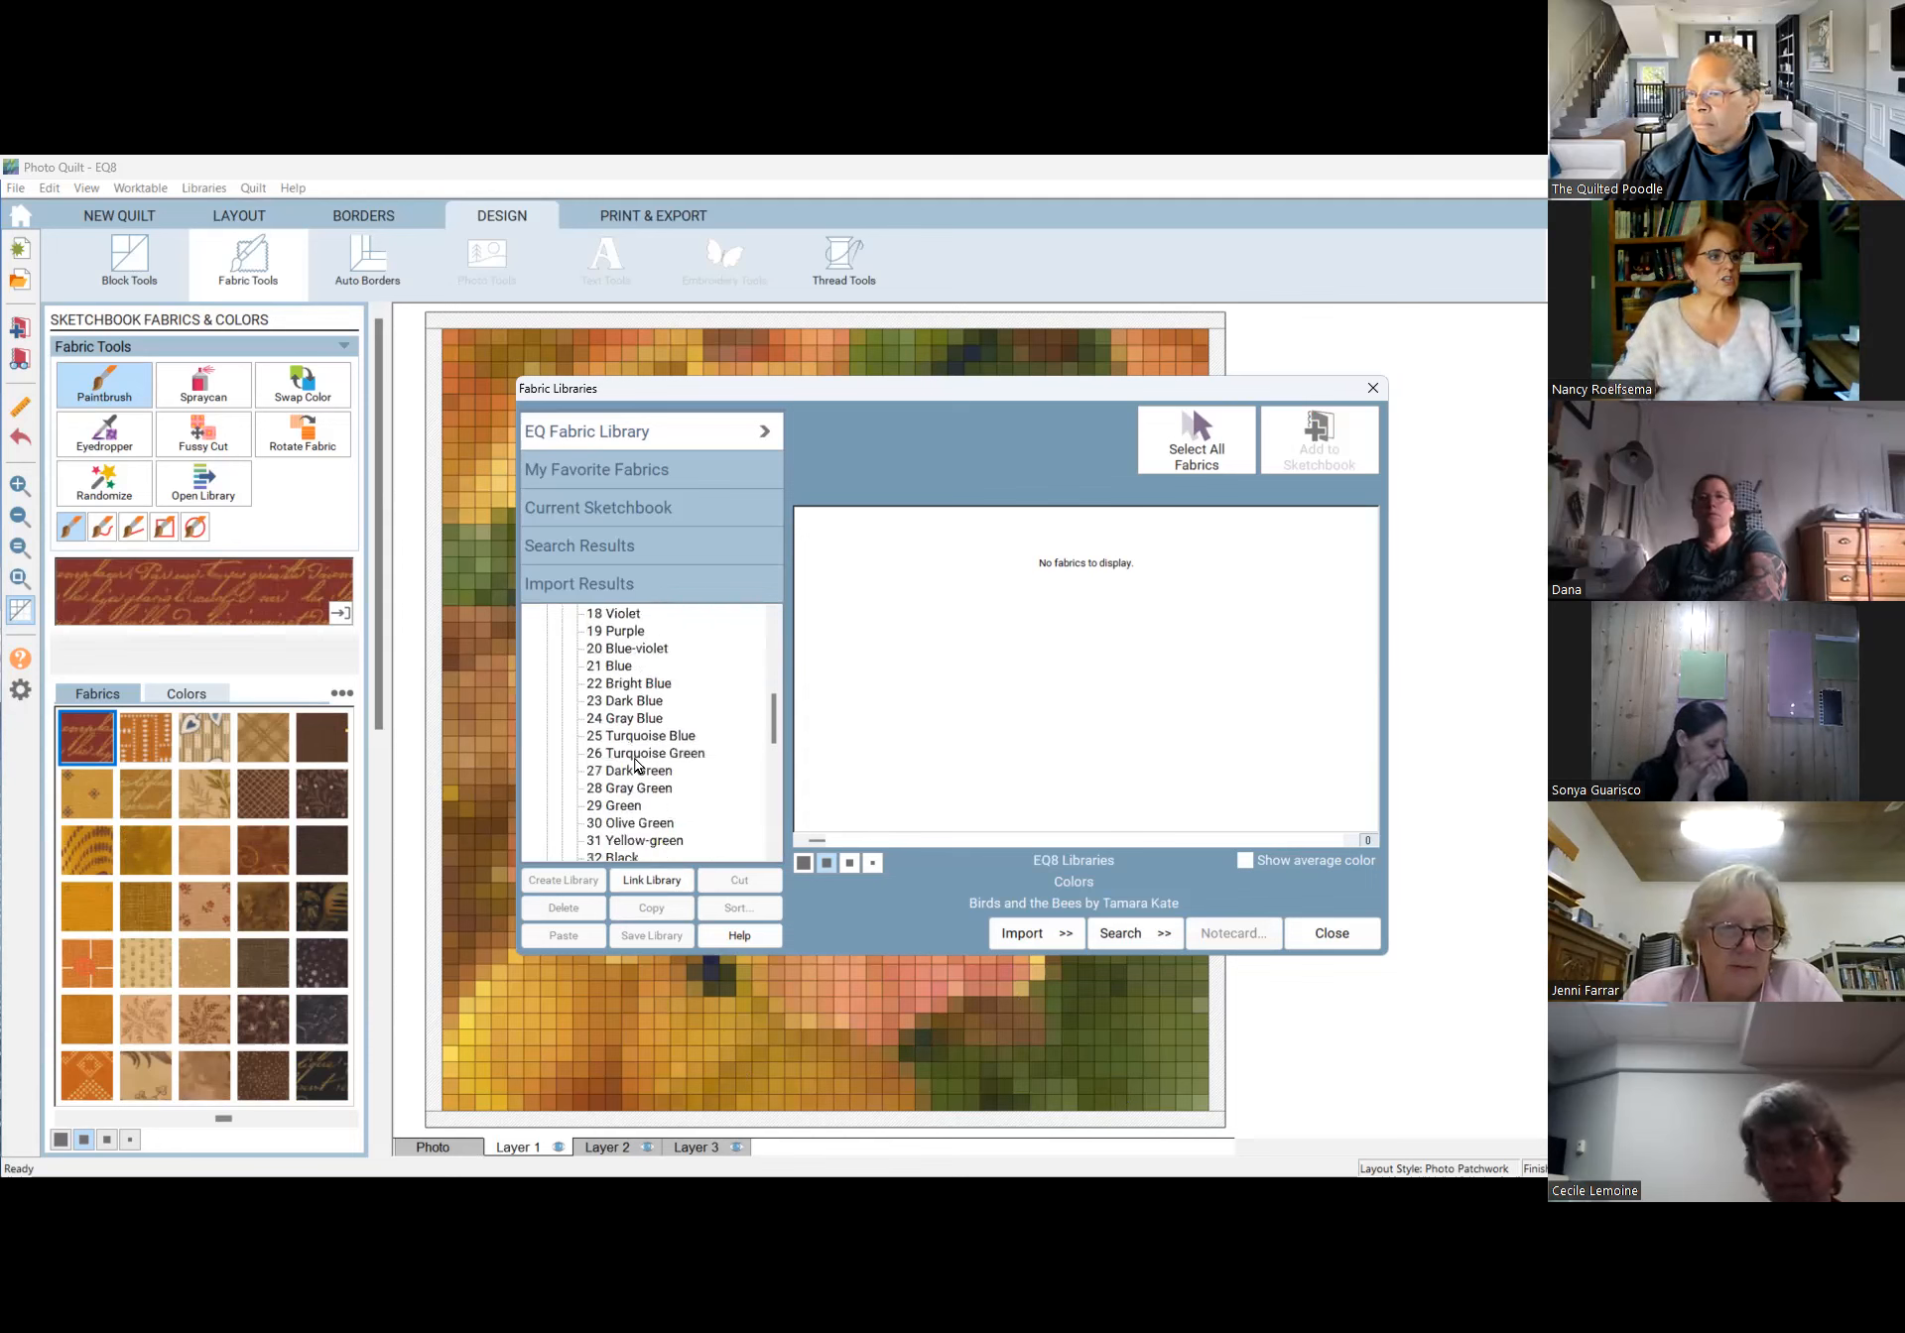
pyautogui.click(631, 823)
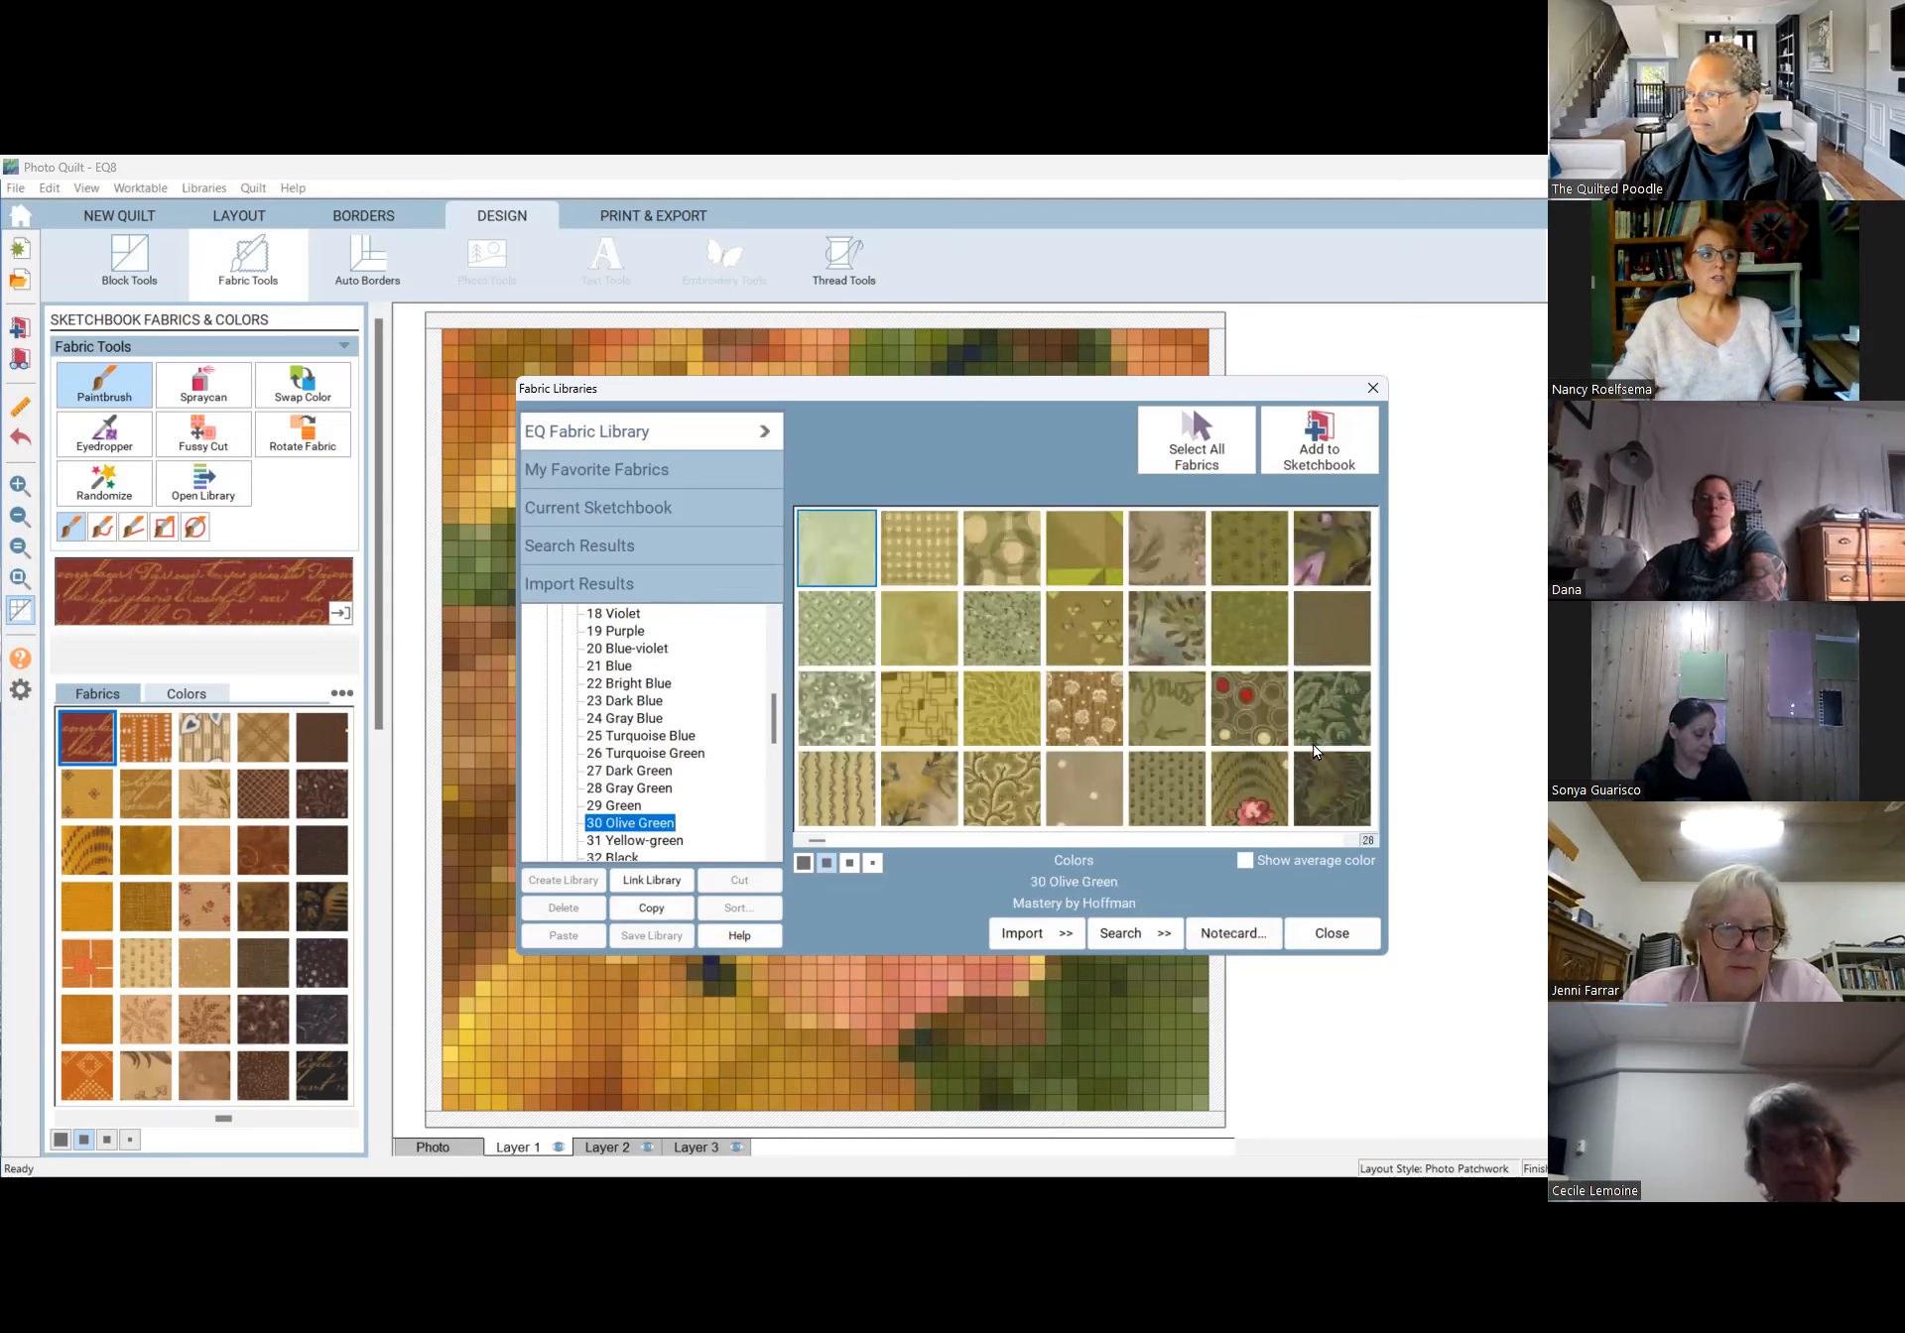
# Add three olive green fabrics to the Sketchbook one at a time: the pale Mastery fabric, the Hopscotch fabric and a darker one.
pyautogui.click(839, 548)
pyautogui.click(1320, 442)
pyautogui.click(1011, 636)
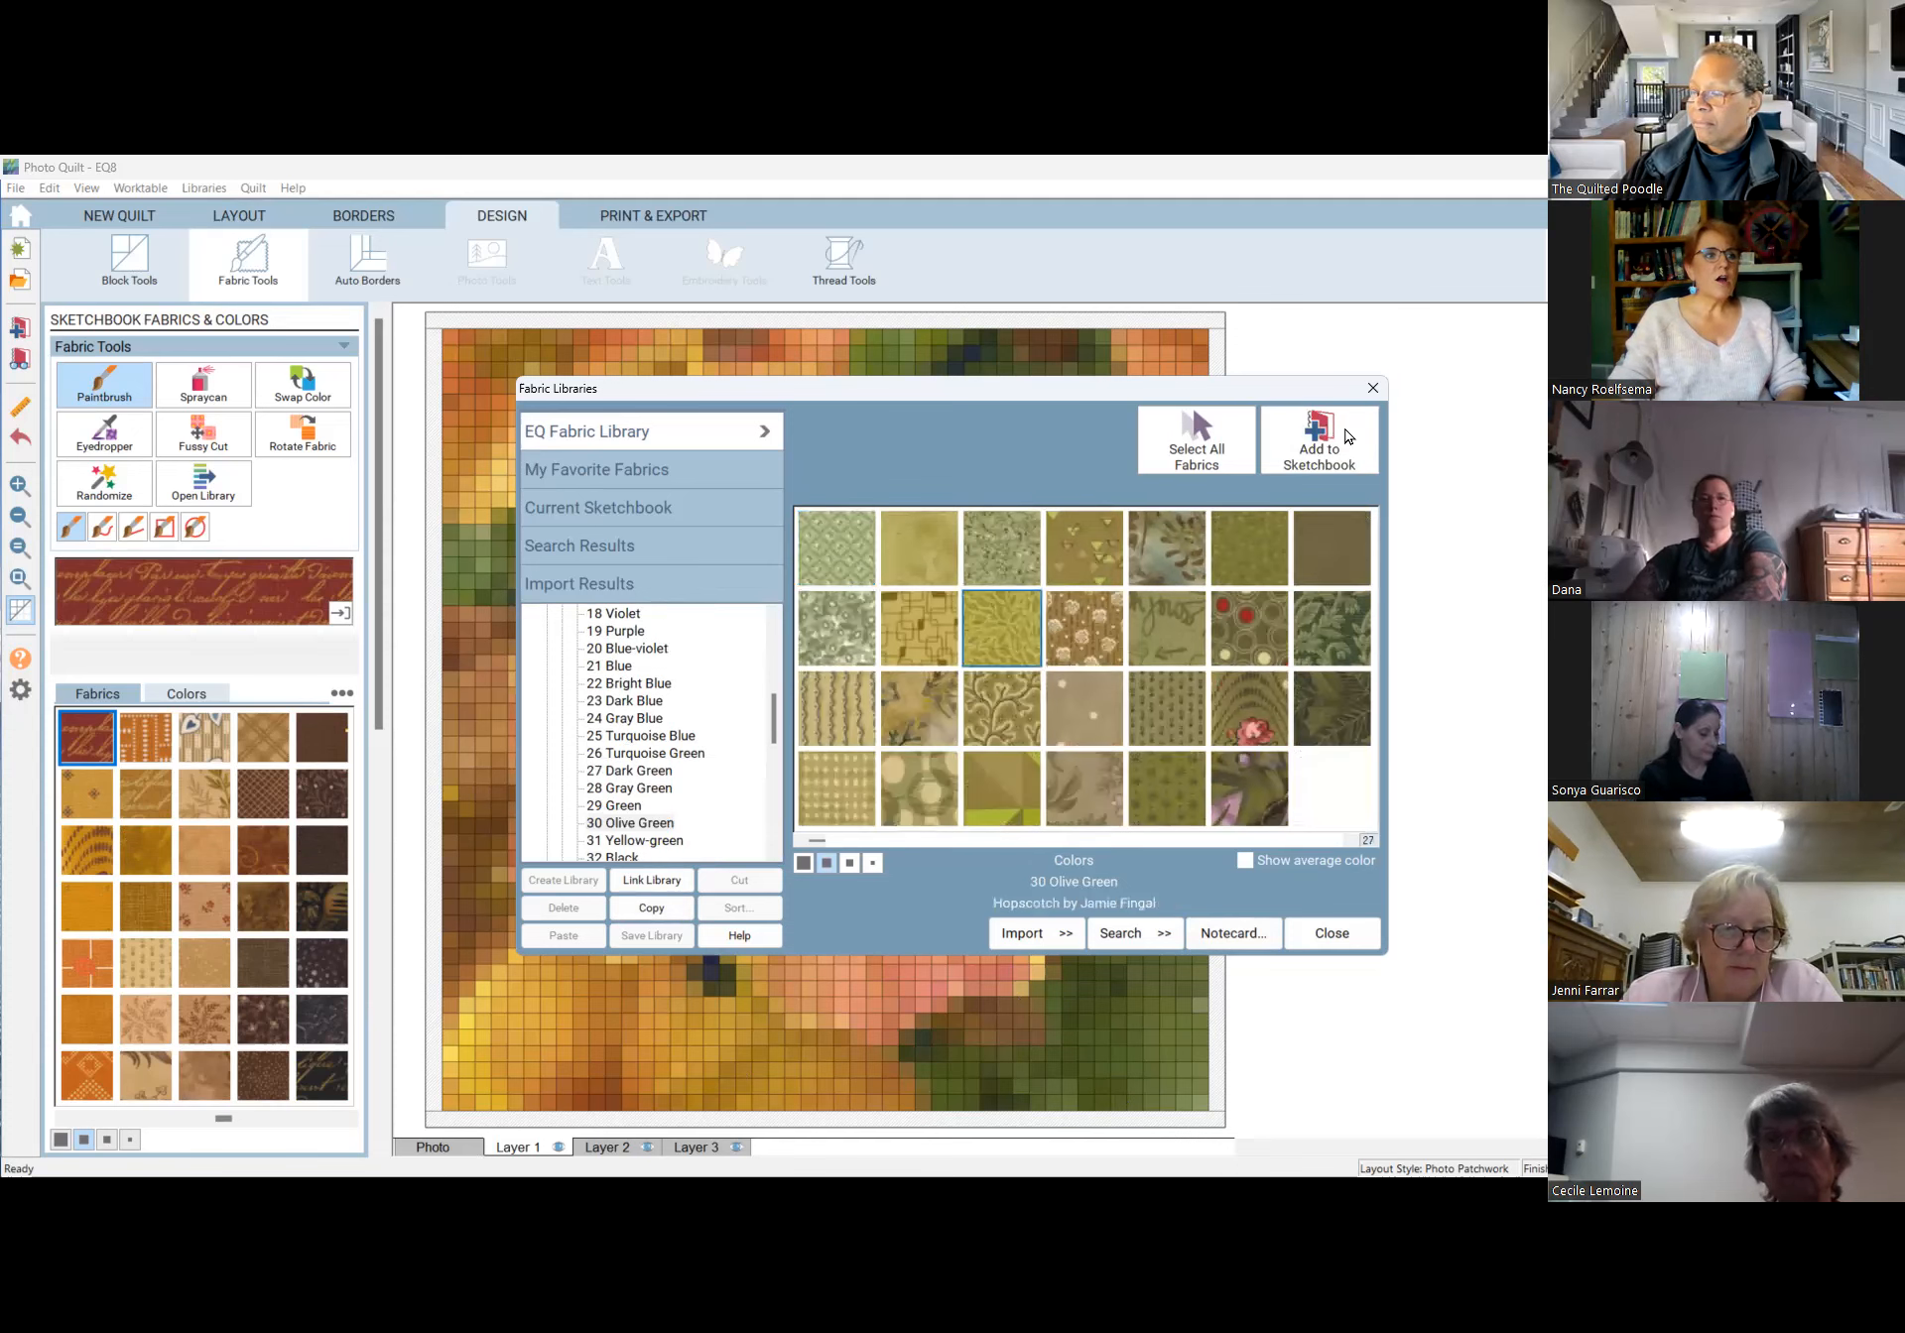
pyautogui.click(1345, 443)
pyautogui.click(1246, 795)
pyautogui.click(1342, 459)
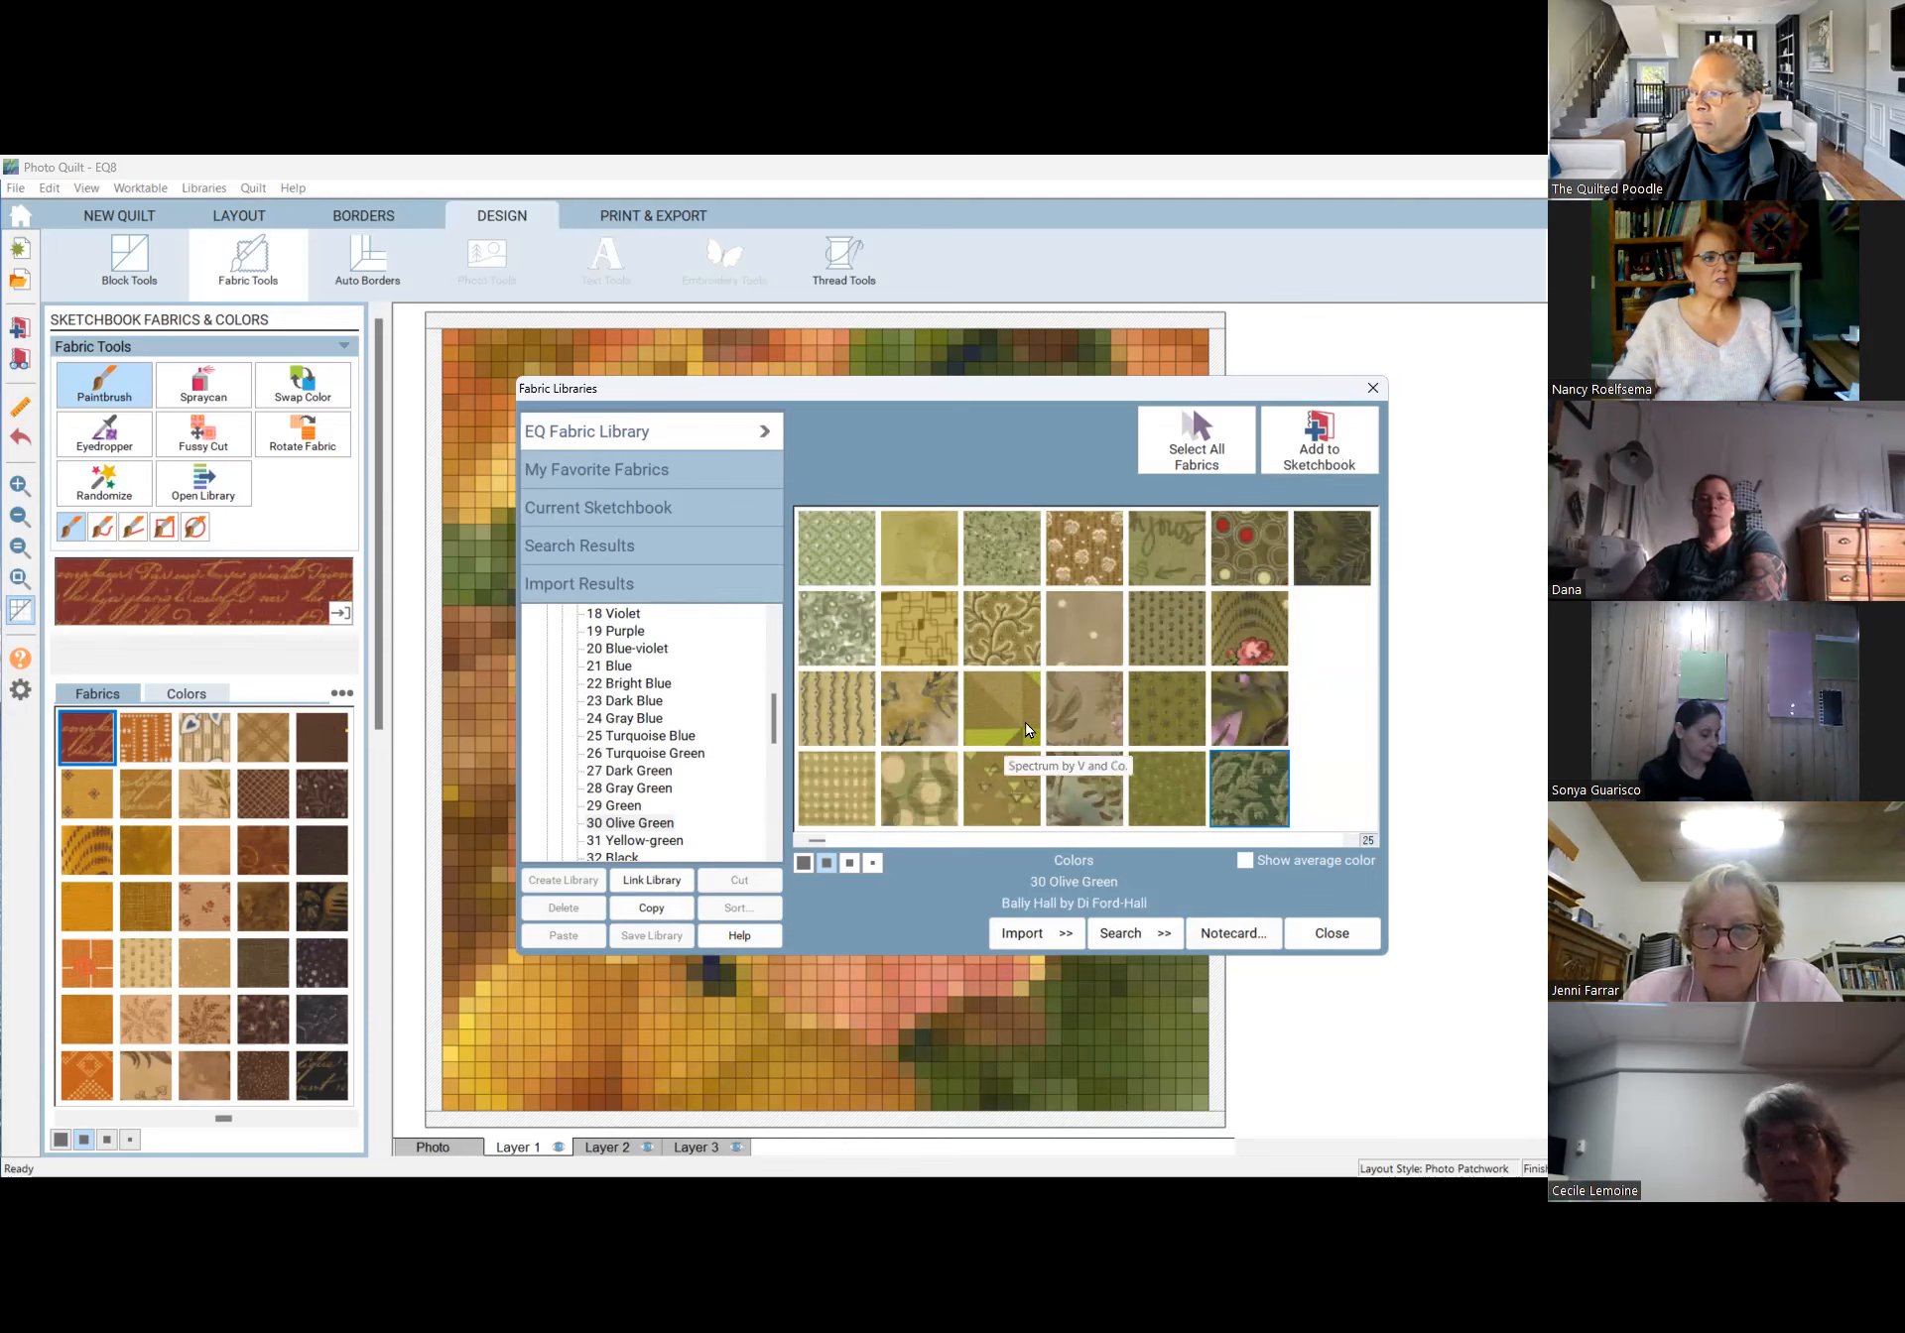
# Add further medium and dark fabrics from the 30 Olive Green category to the Sketchbook.
pyautogui.click(1165, 727)
pyautogui.click(1248, 739)
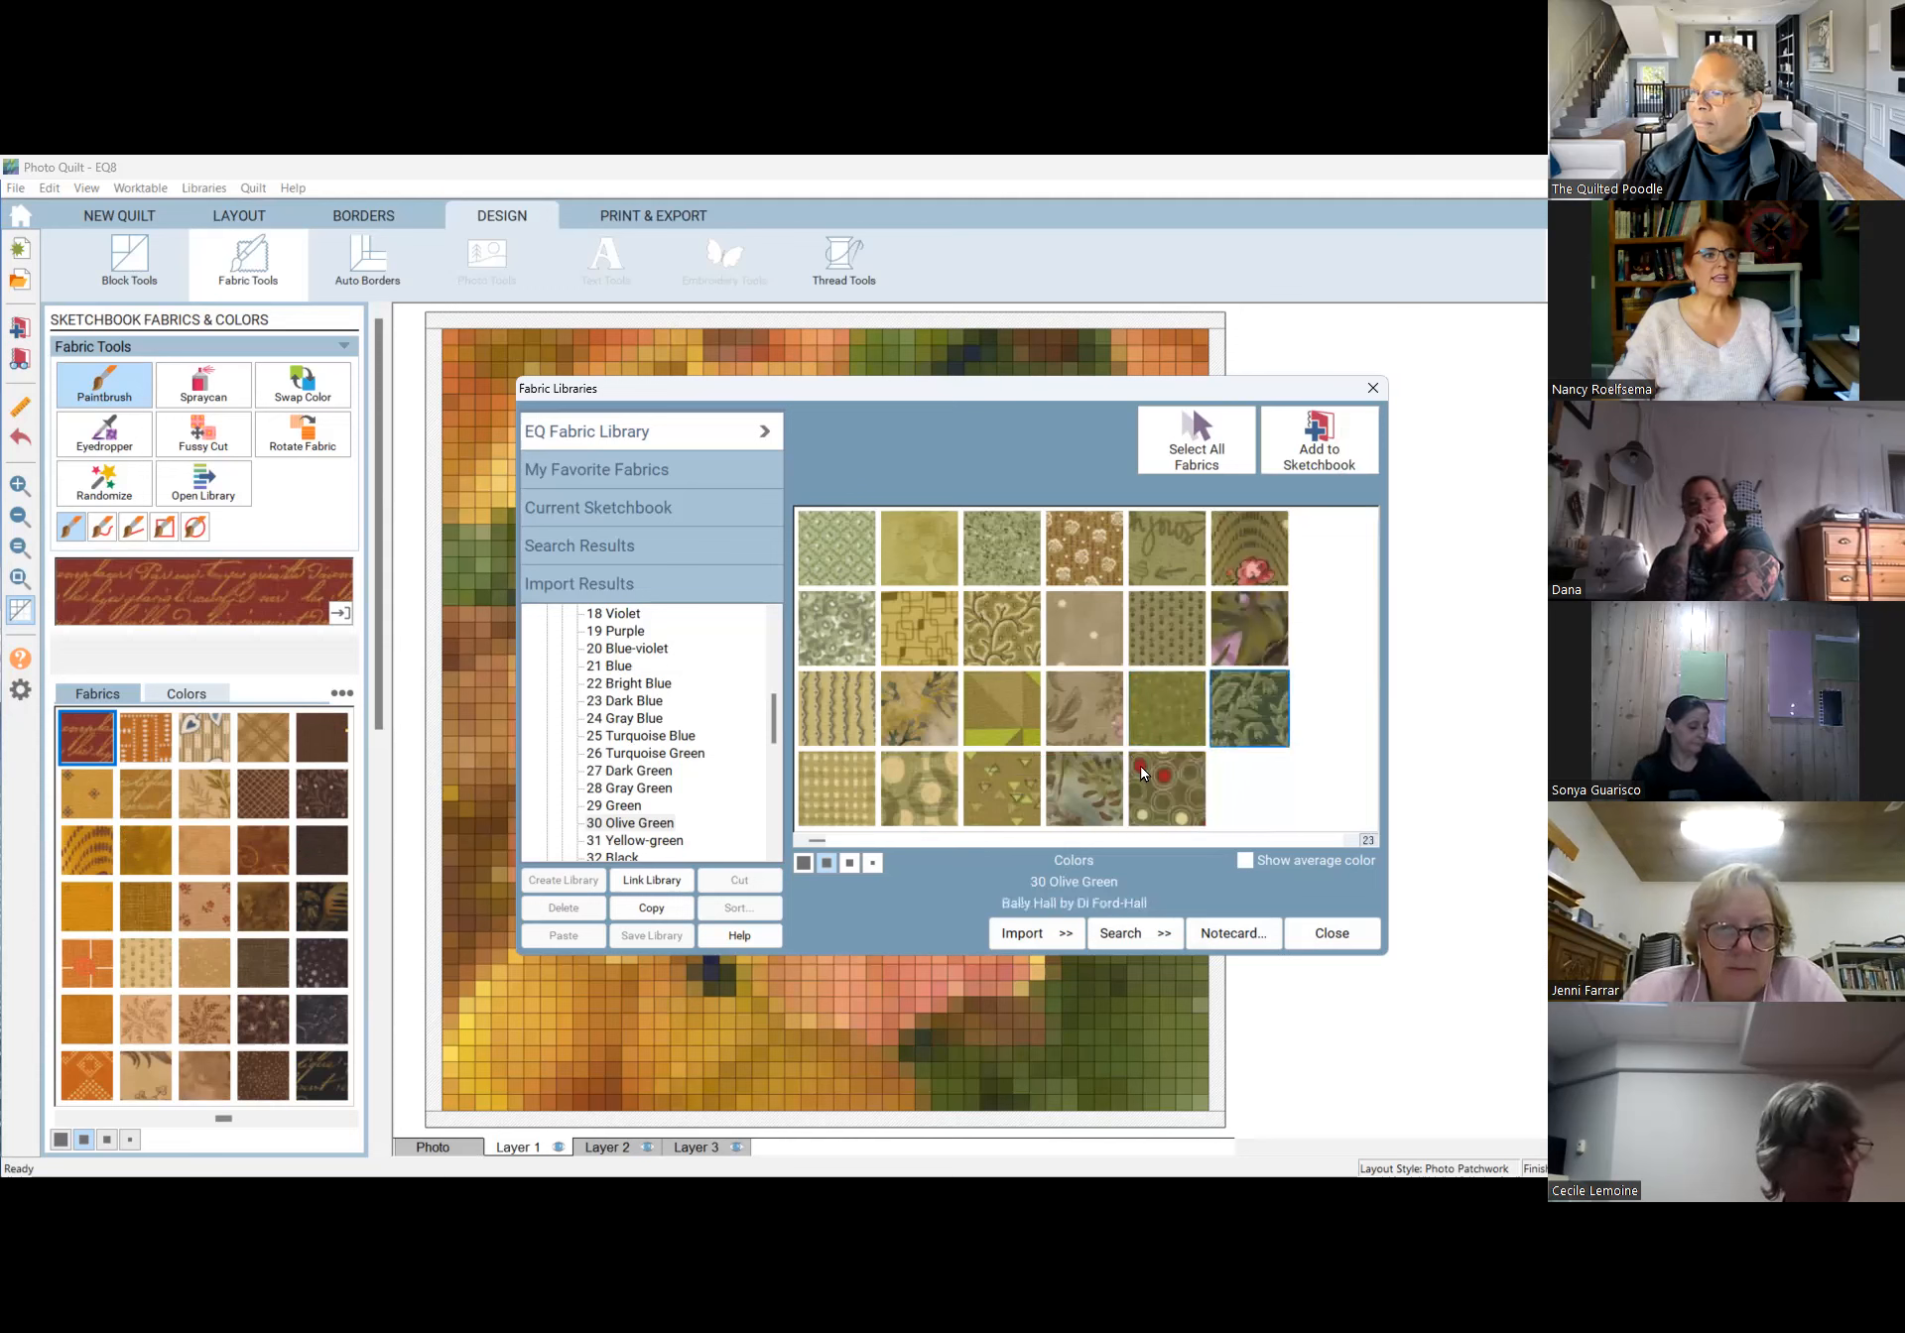
pyautogui.click(1170, 698)
pyautogui.click(1323, 439)
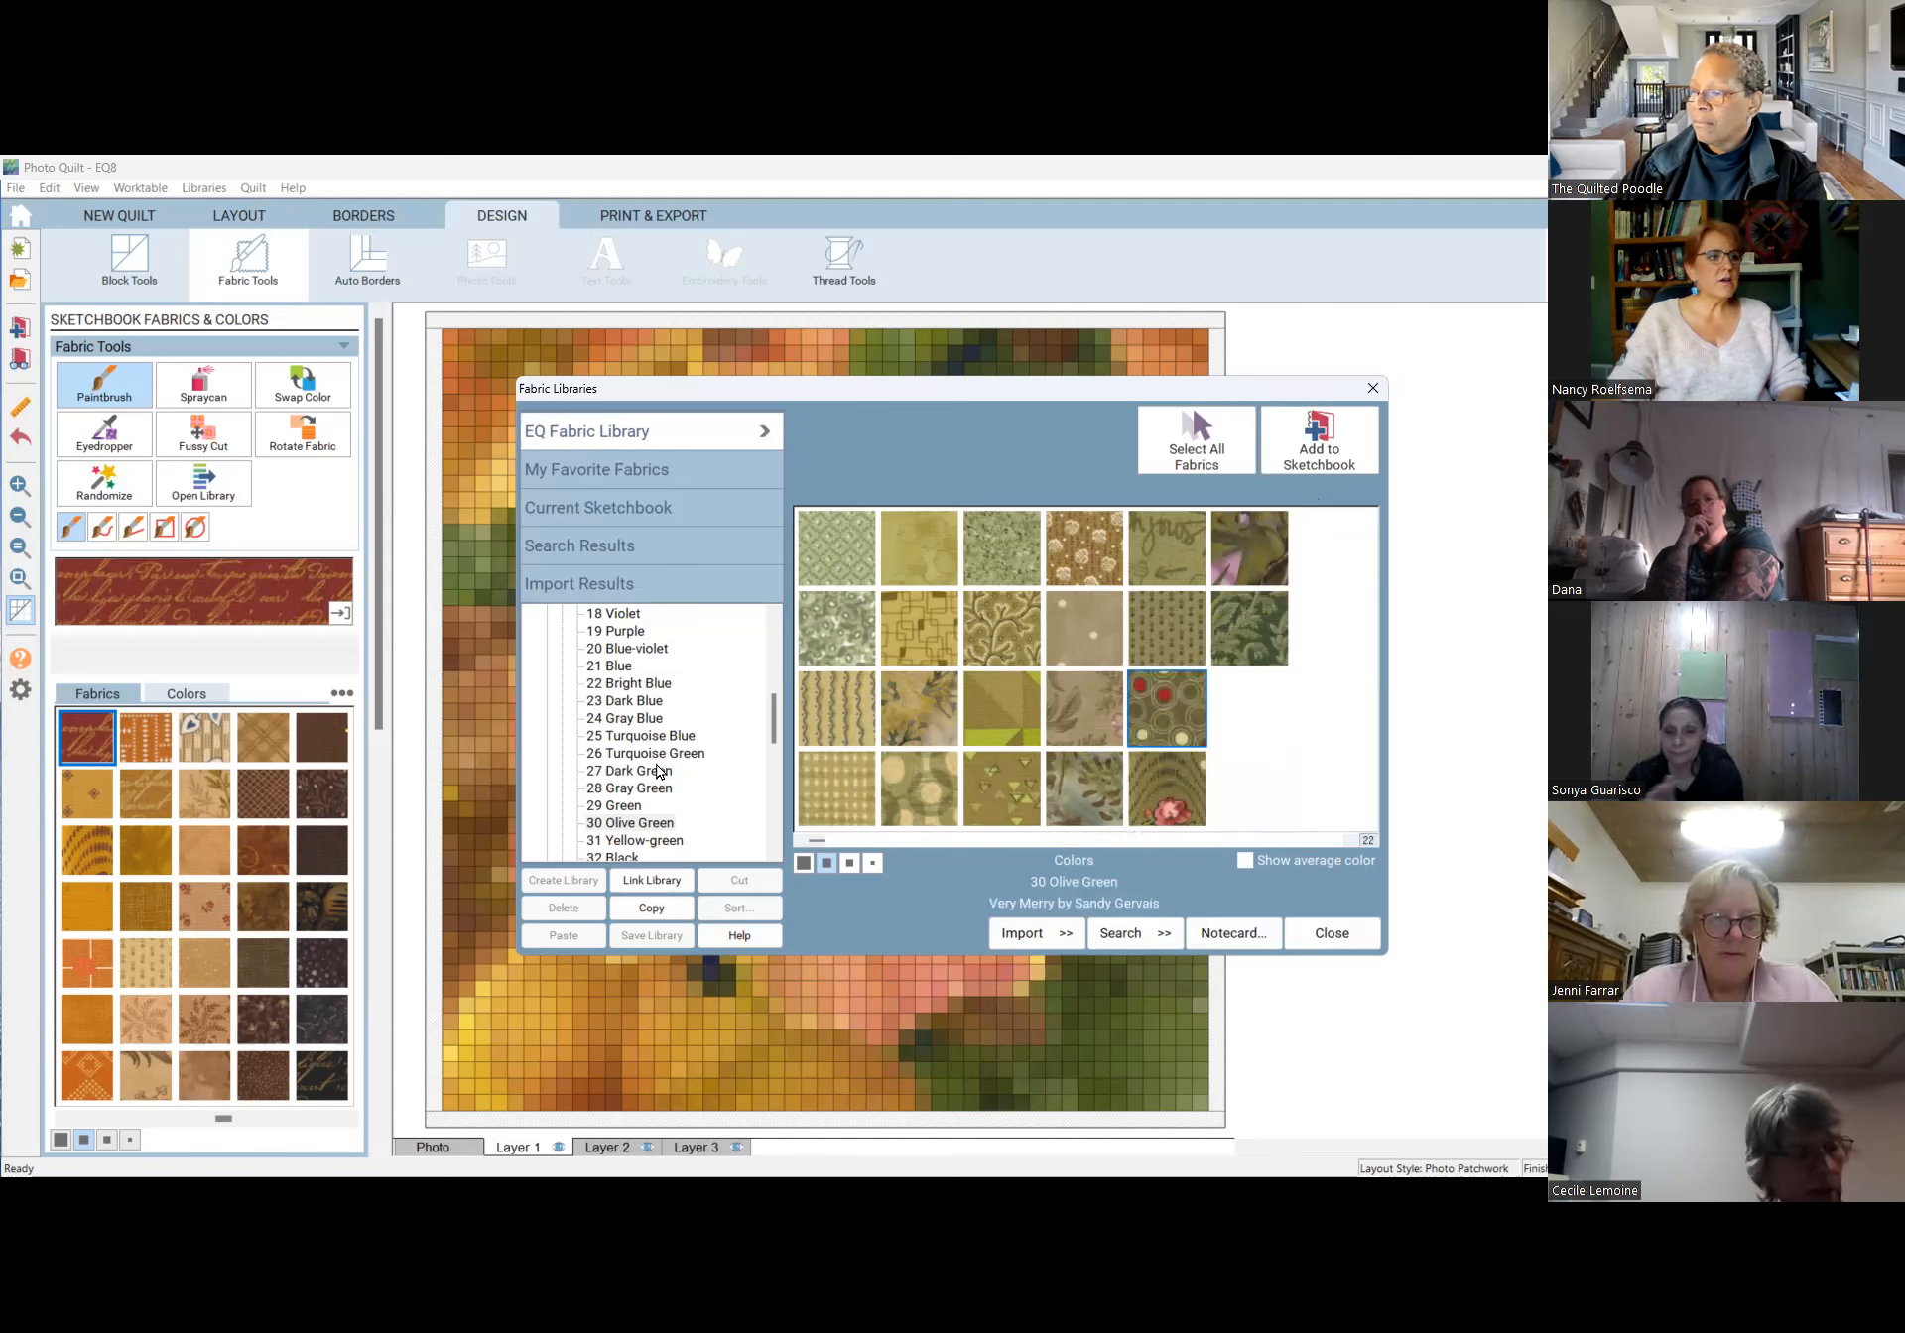
# Try to add the Seventy Six fabric from the 31 Yellow-green category to the Sketchbook.
pyautogui.click(647, 841)
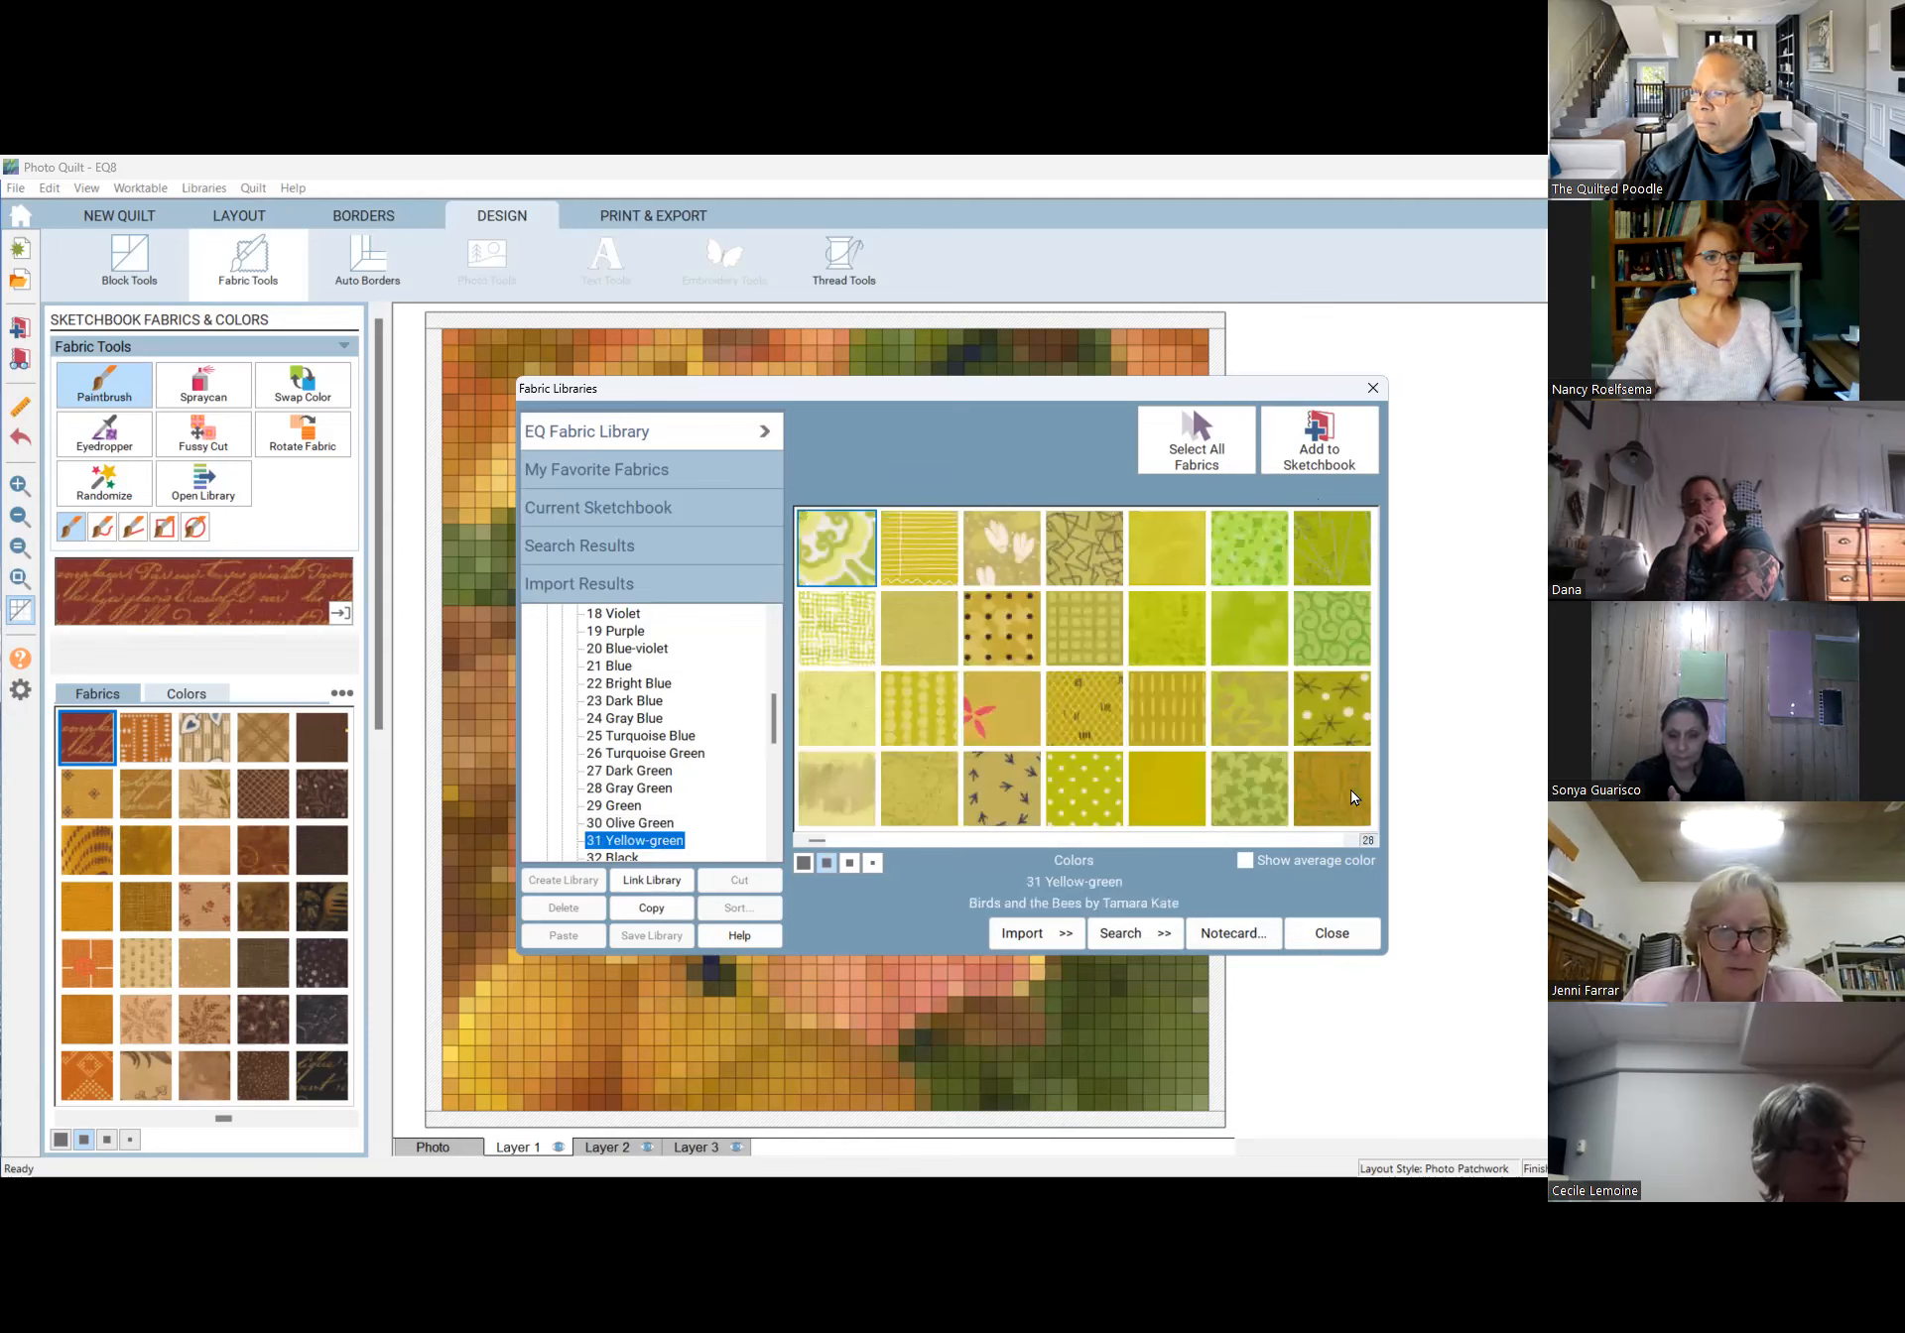
pyautogui.click(1354, 797)
pyautogui.click(1316, 437)
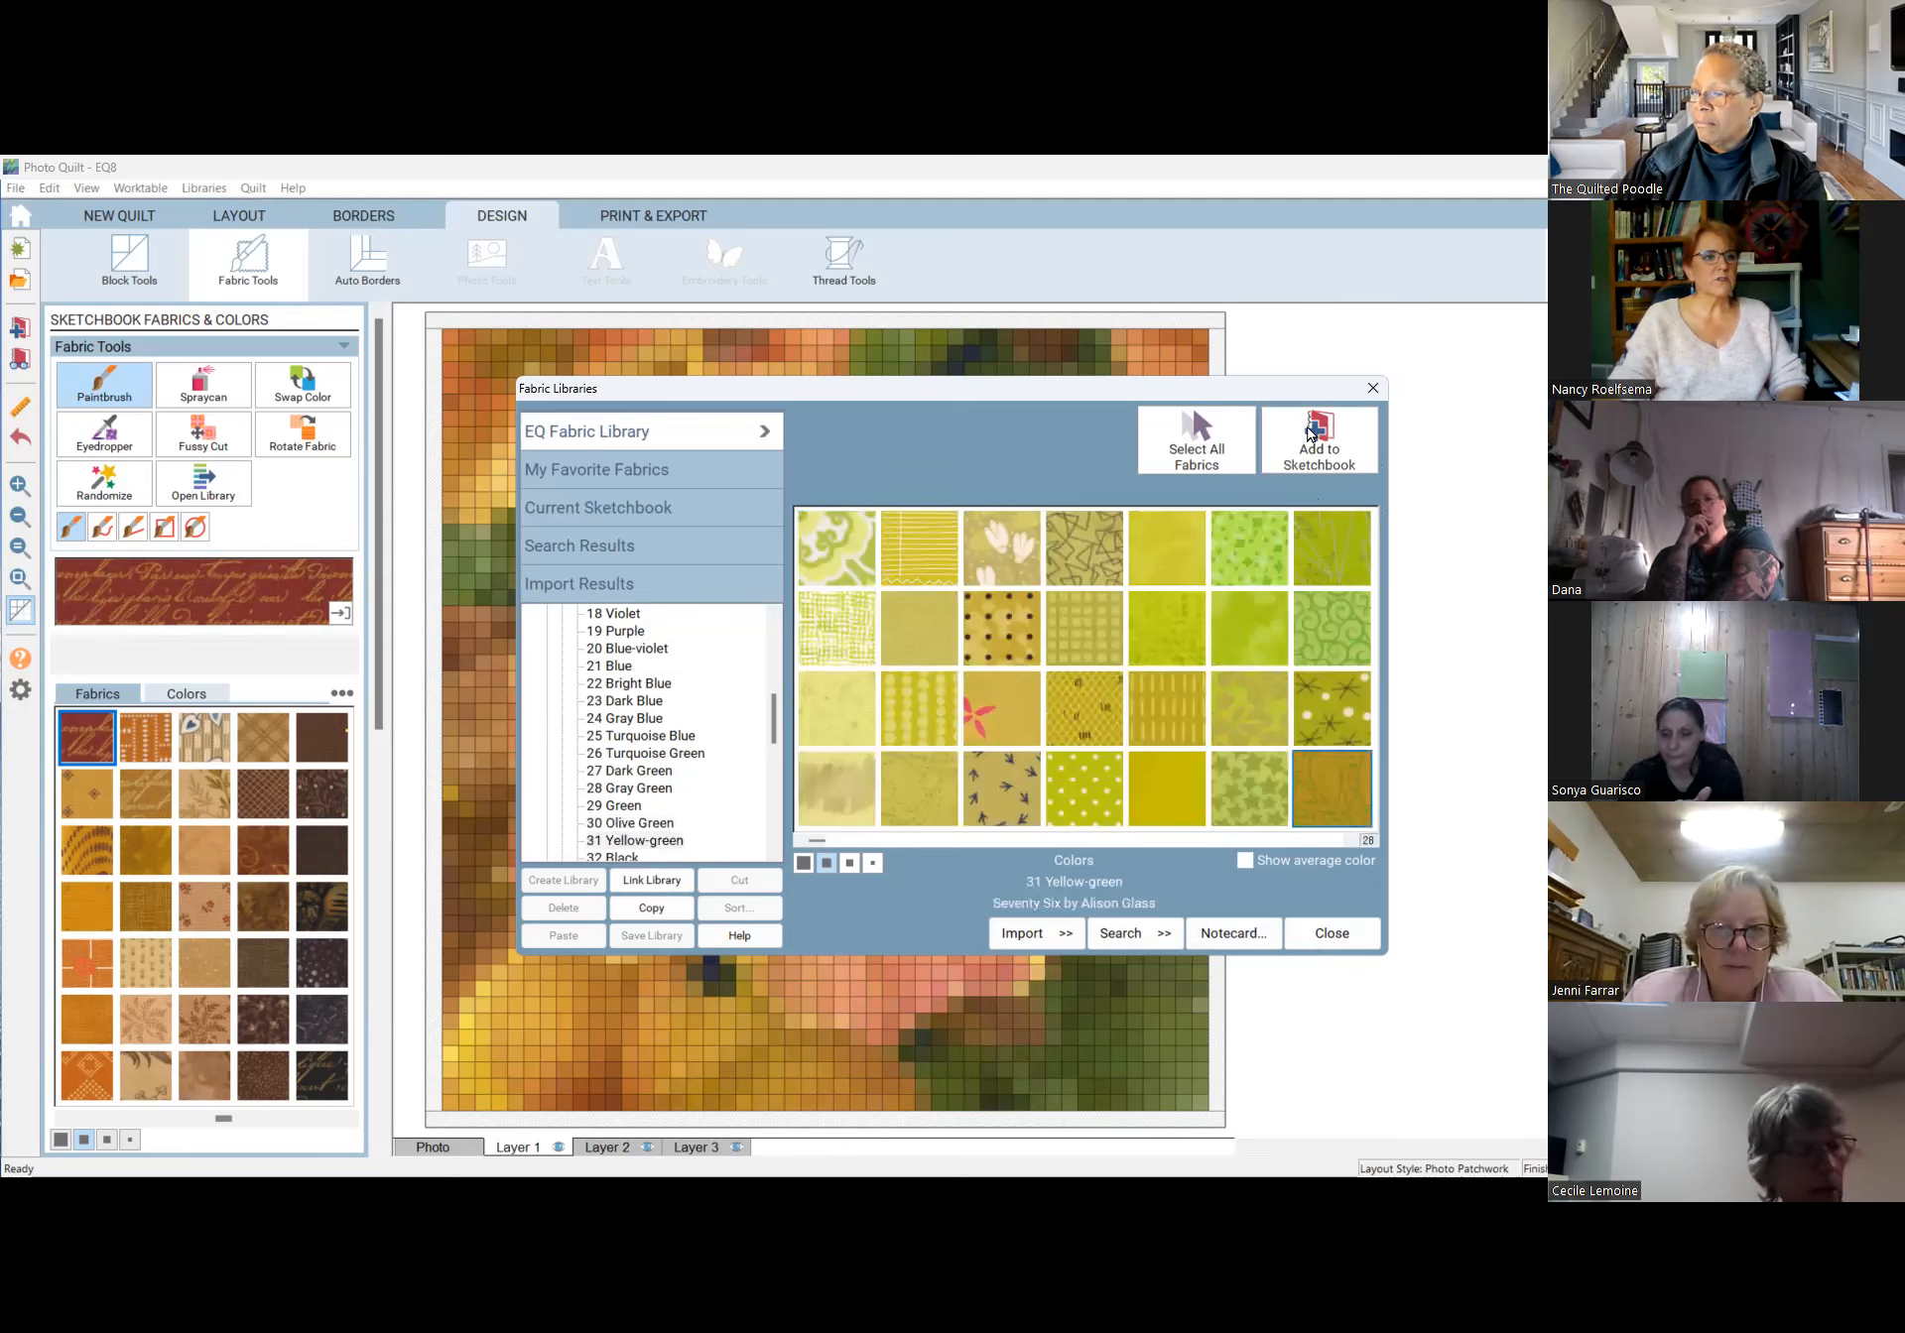
pyautogui.click(1053, 732)
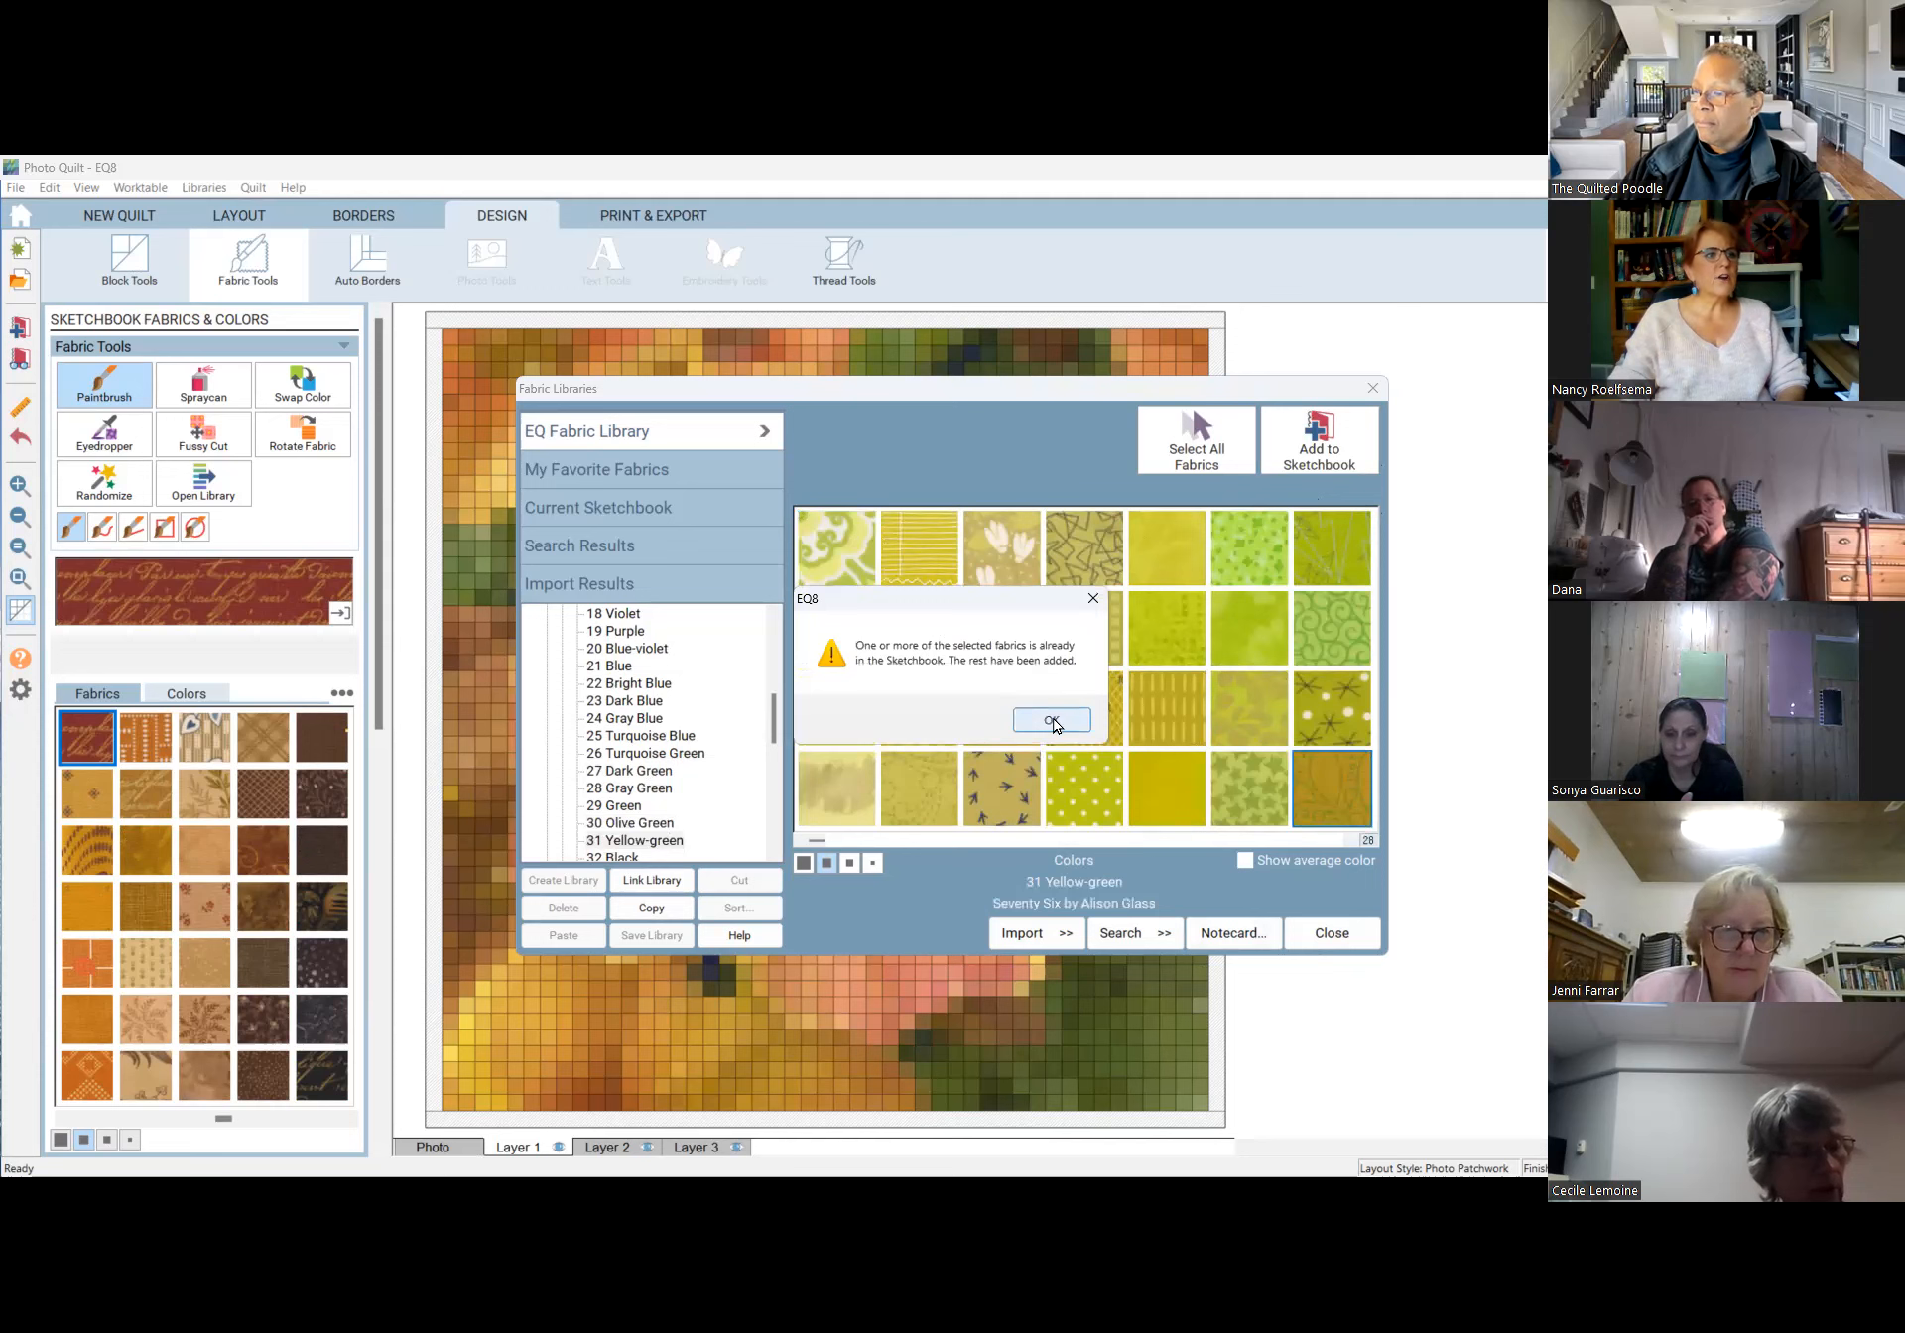
# Try to add the French Rooster fabric from the 08 Gold category to the Sketchbook, and close the Fabric Library.
pyautogui.scroll(4, 617, 694)
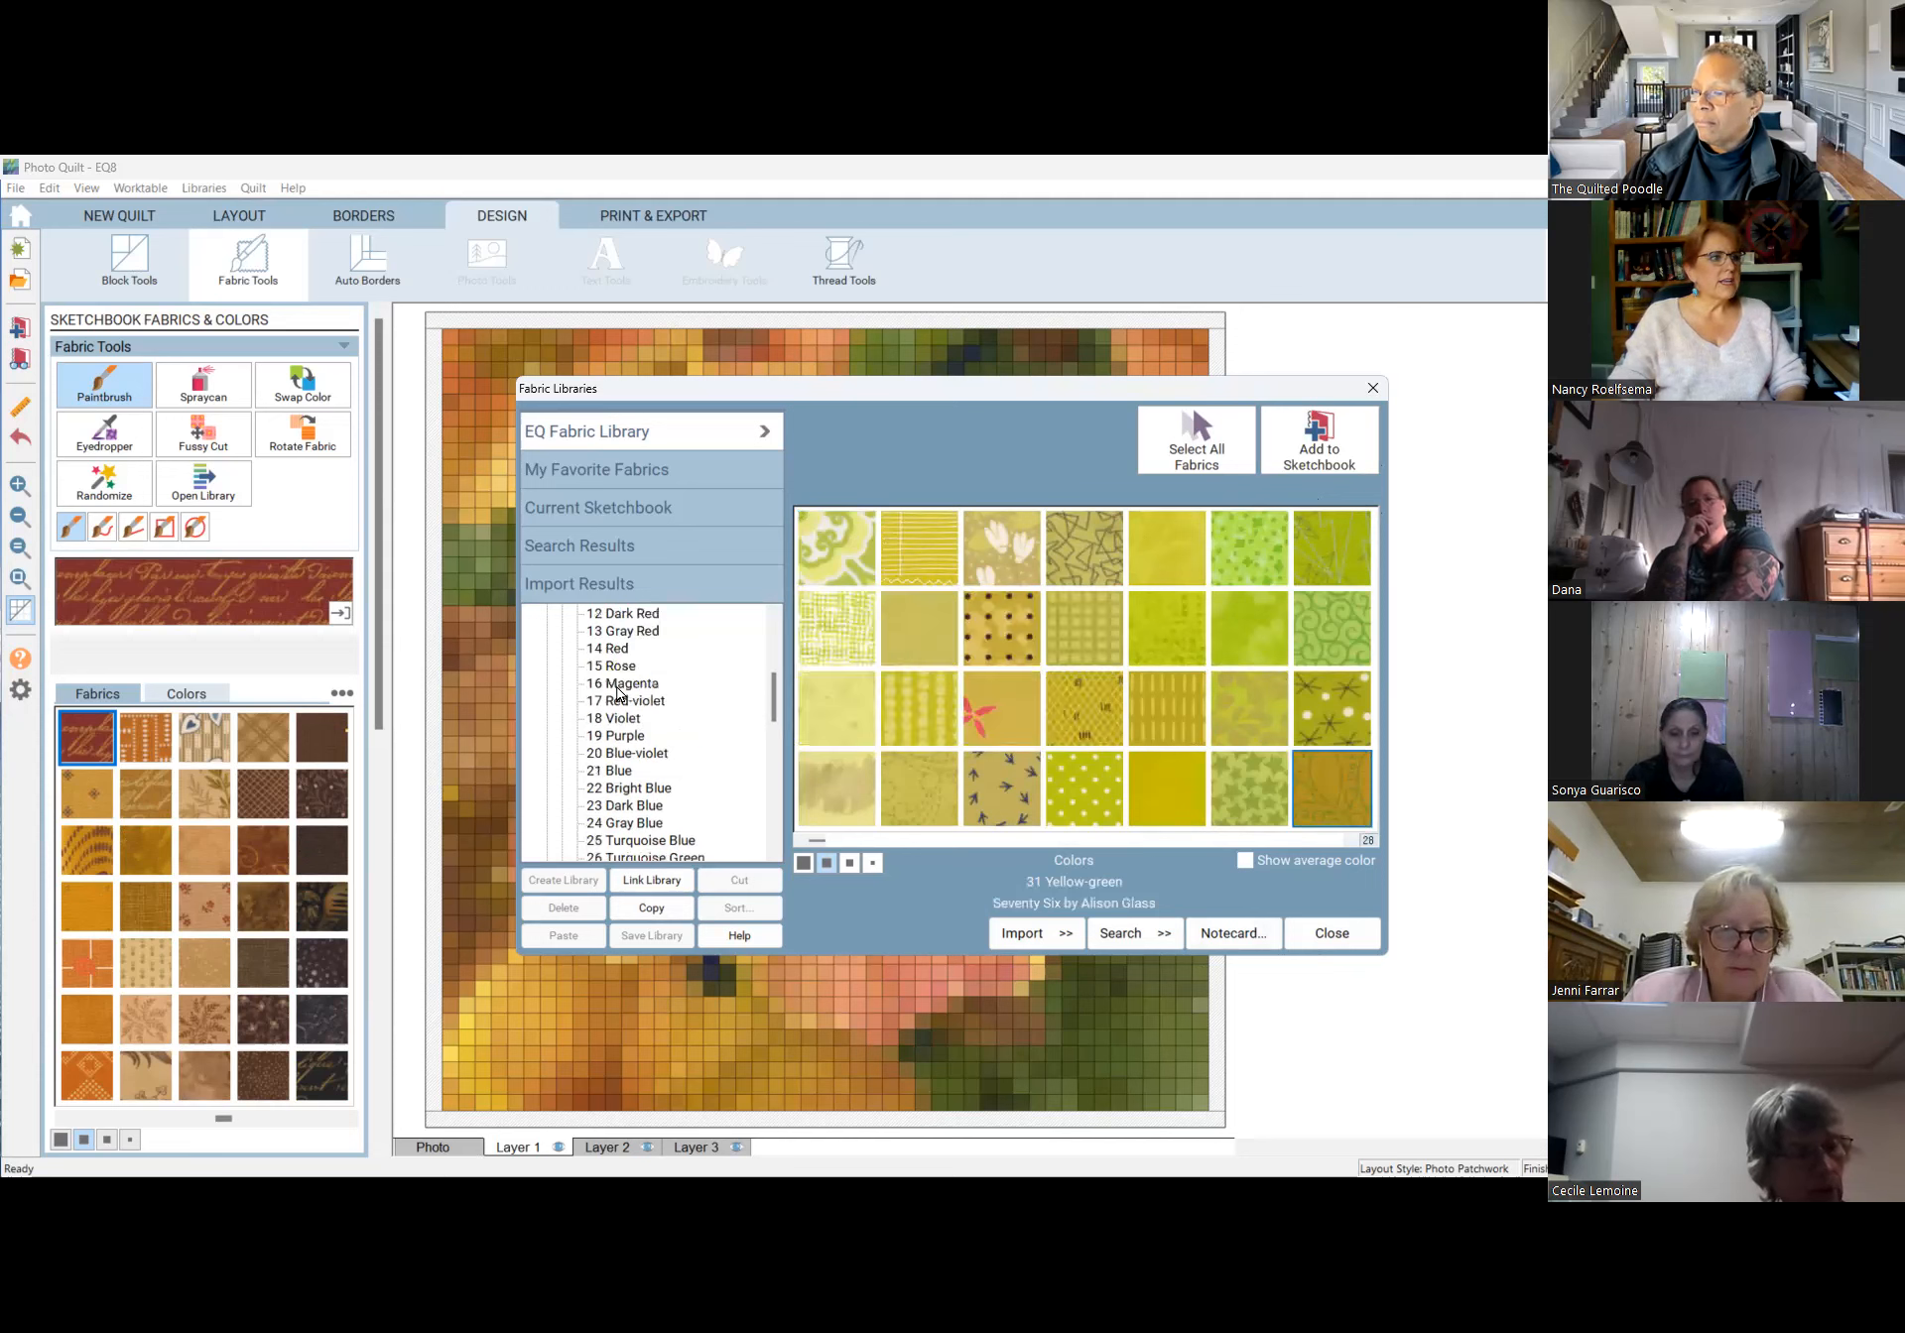
pyautogui.click(609, 632)
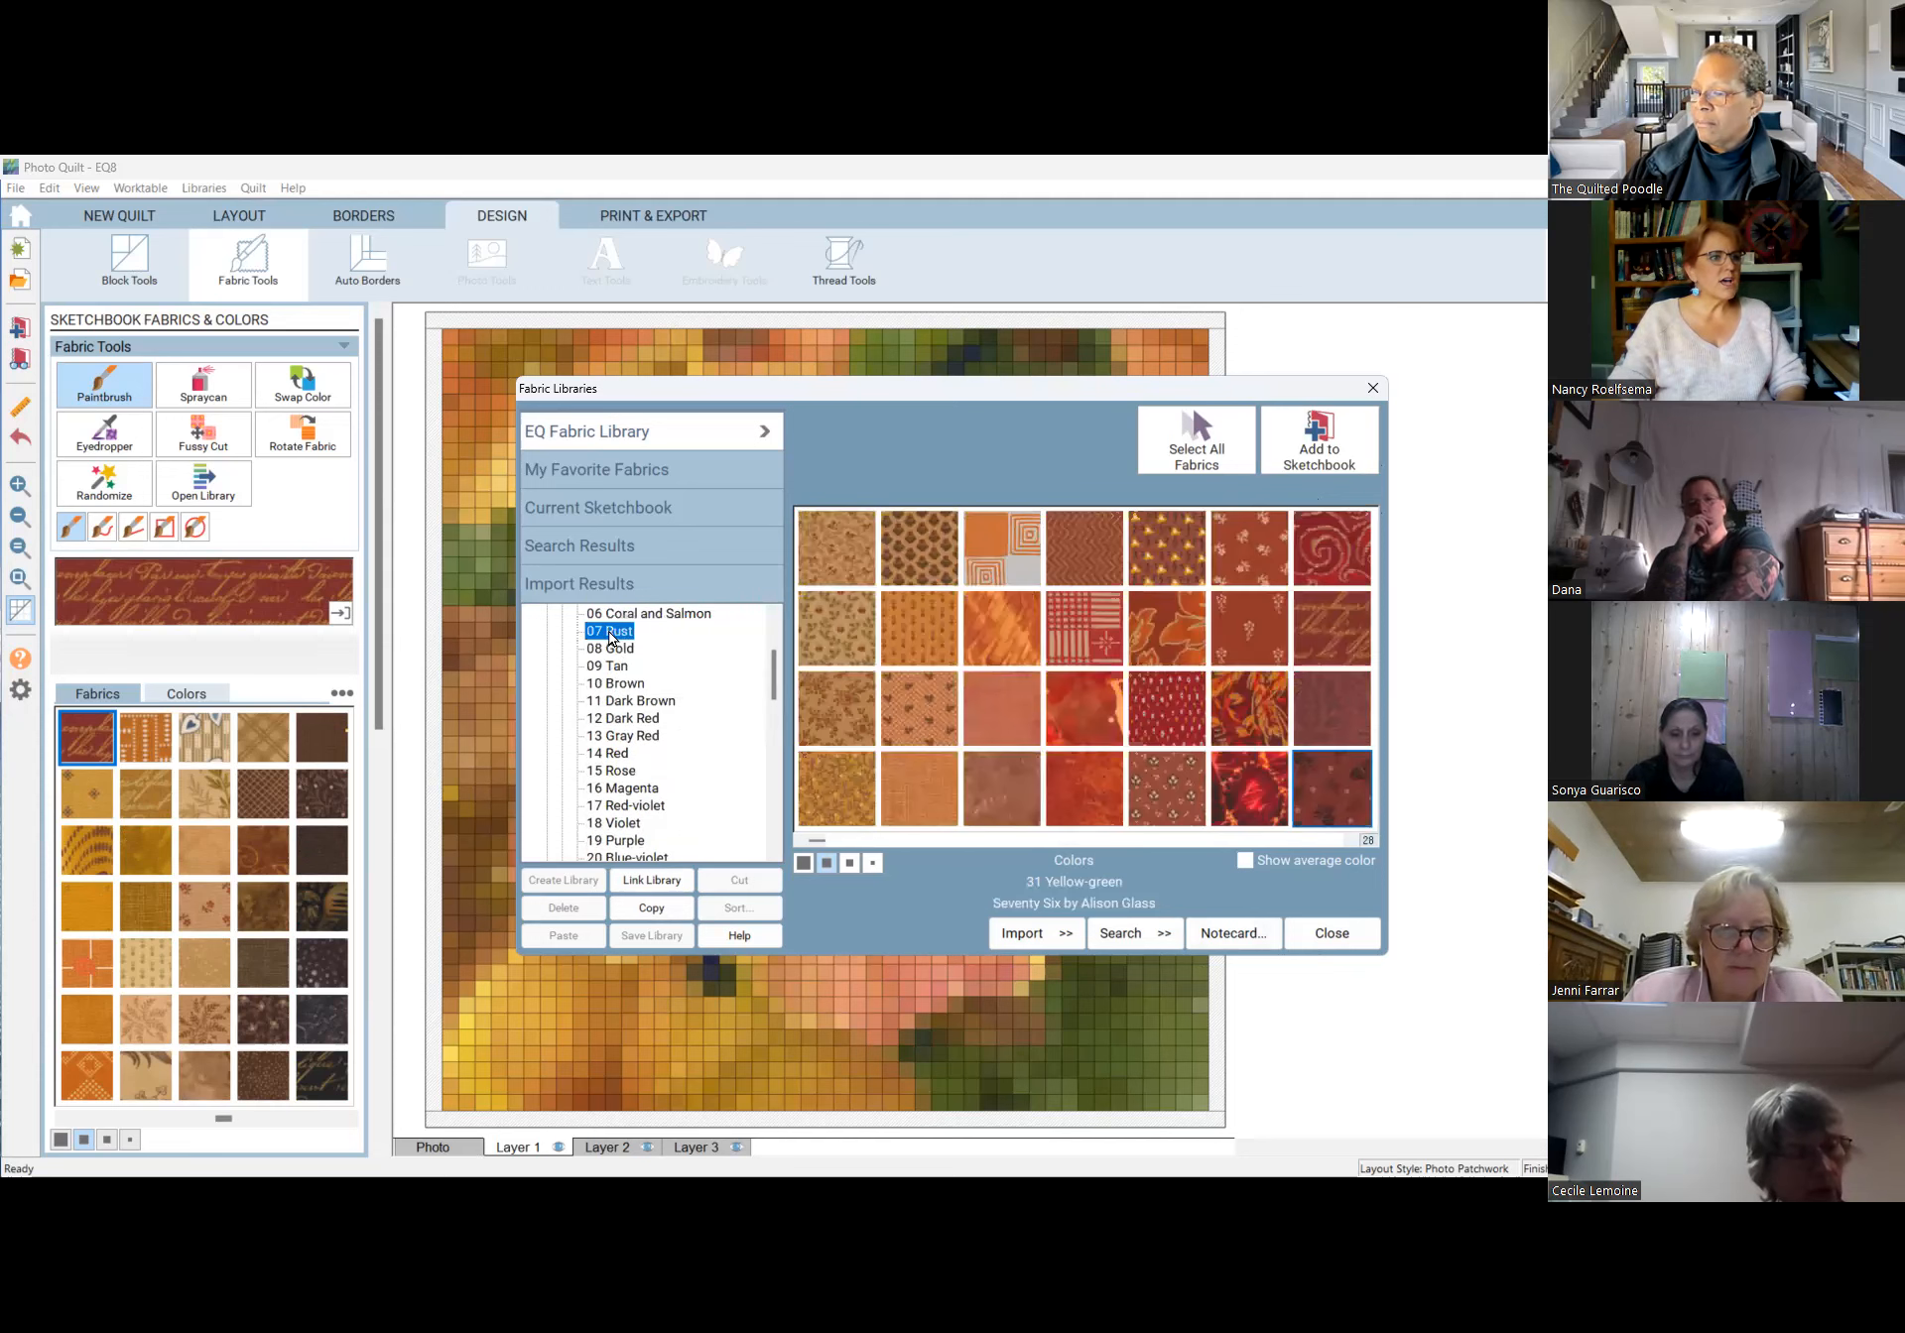
pyautogui.click(627, 649)
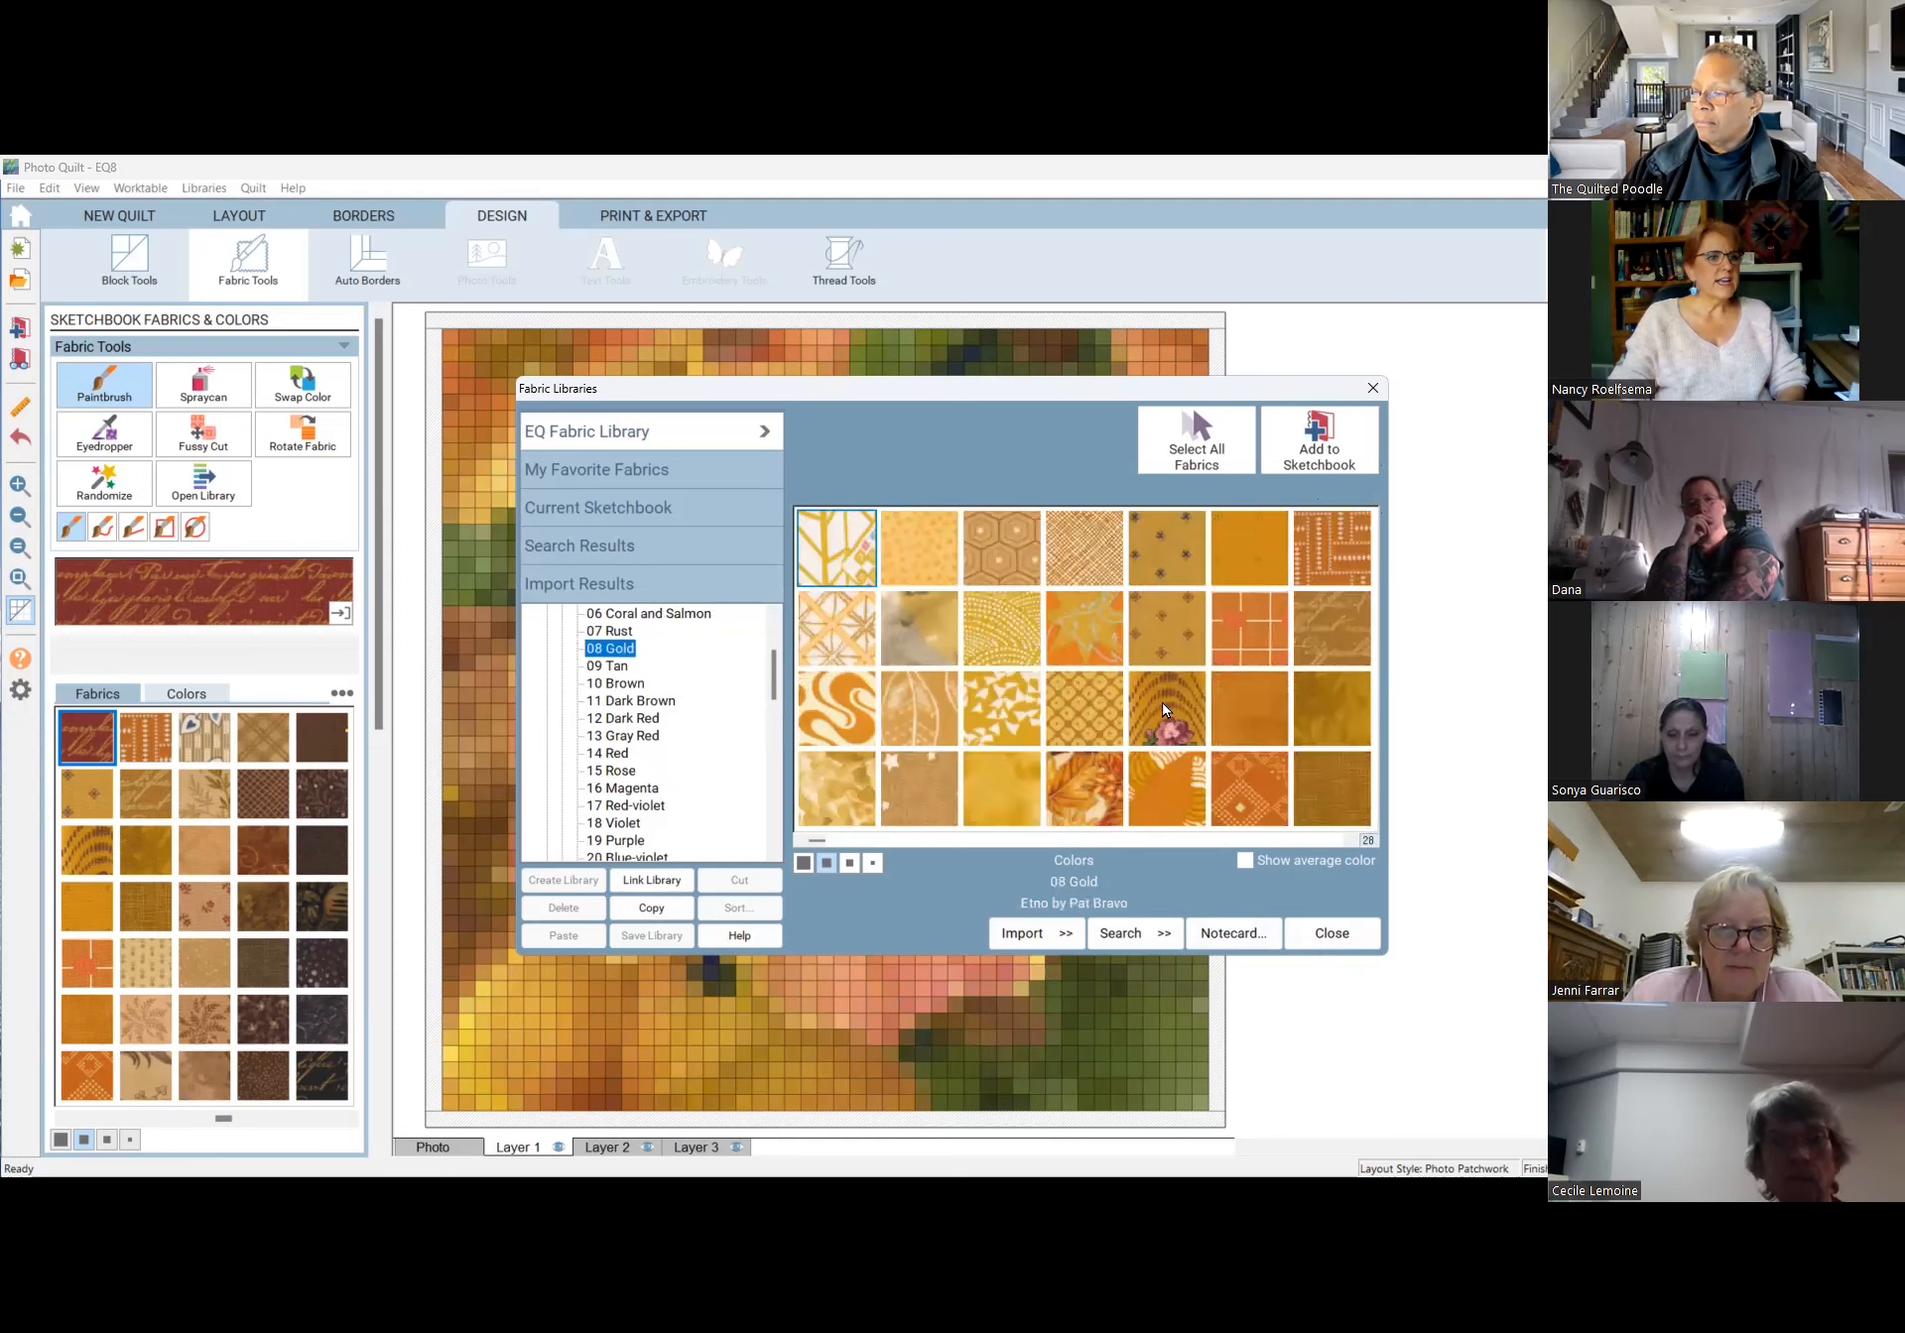
pyautogui.click(1331, 627)
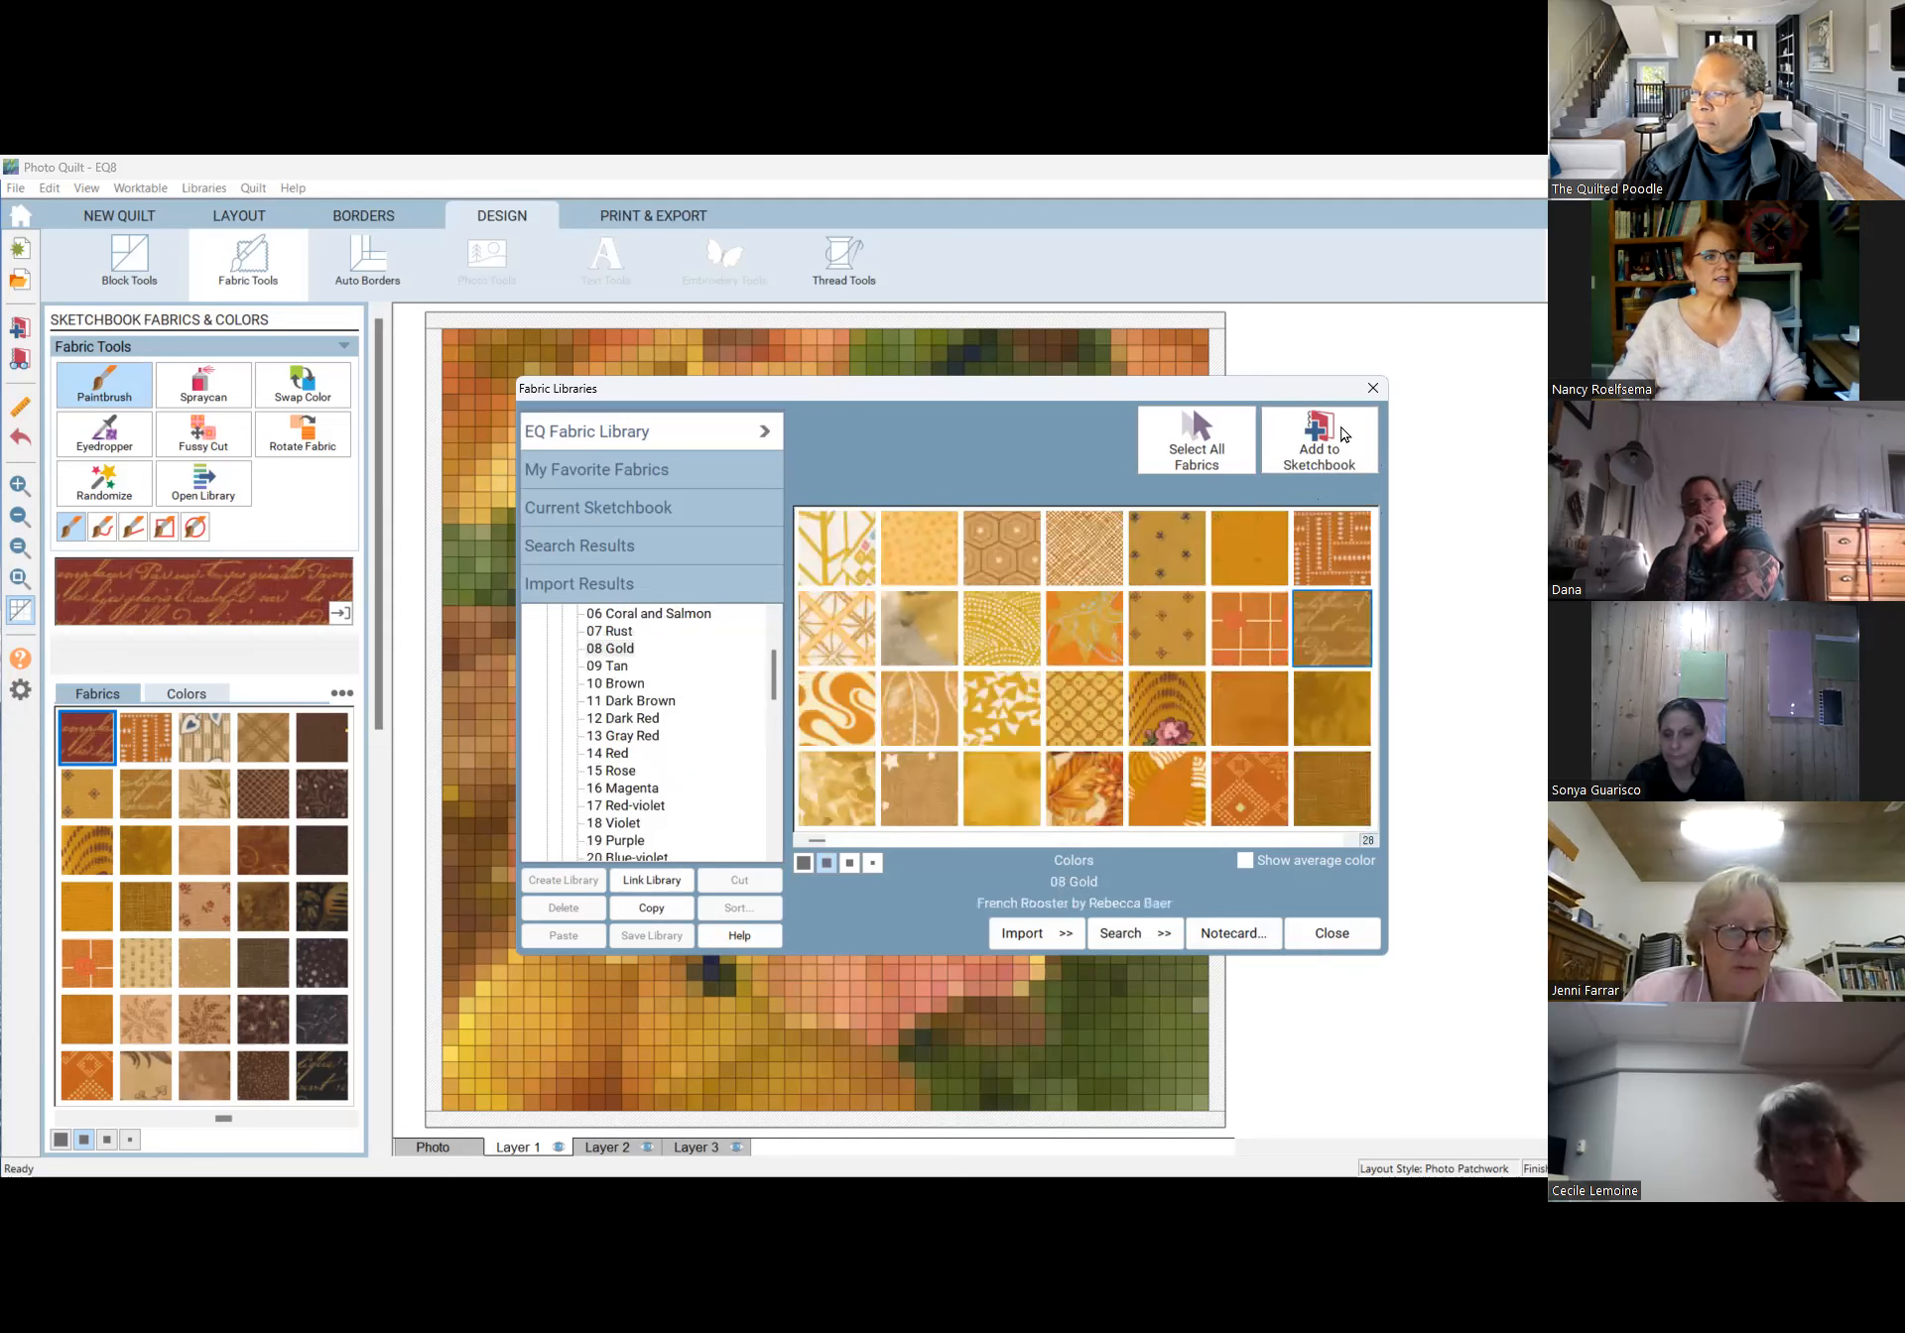
pyautogui.click(1343, 433)
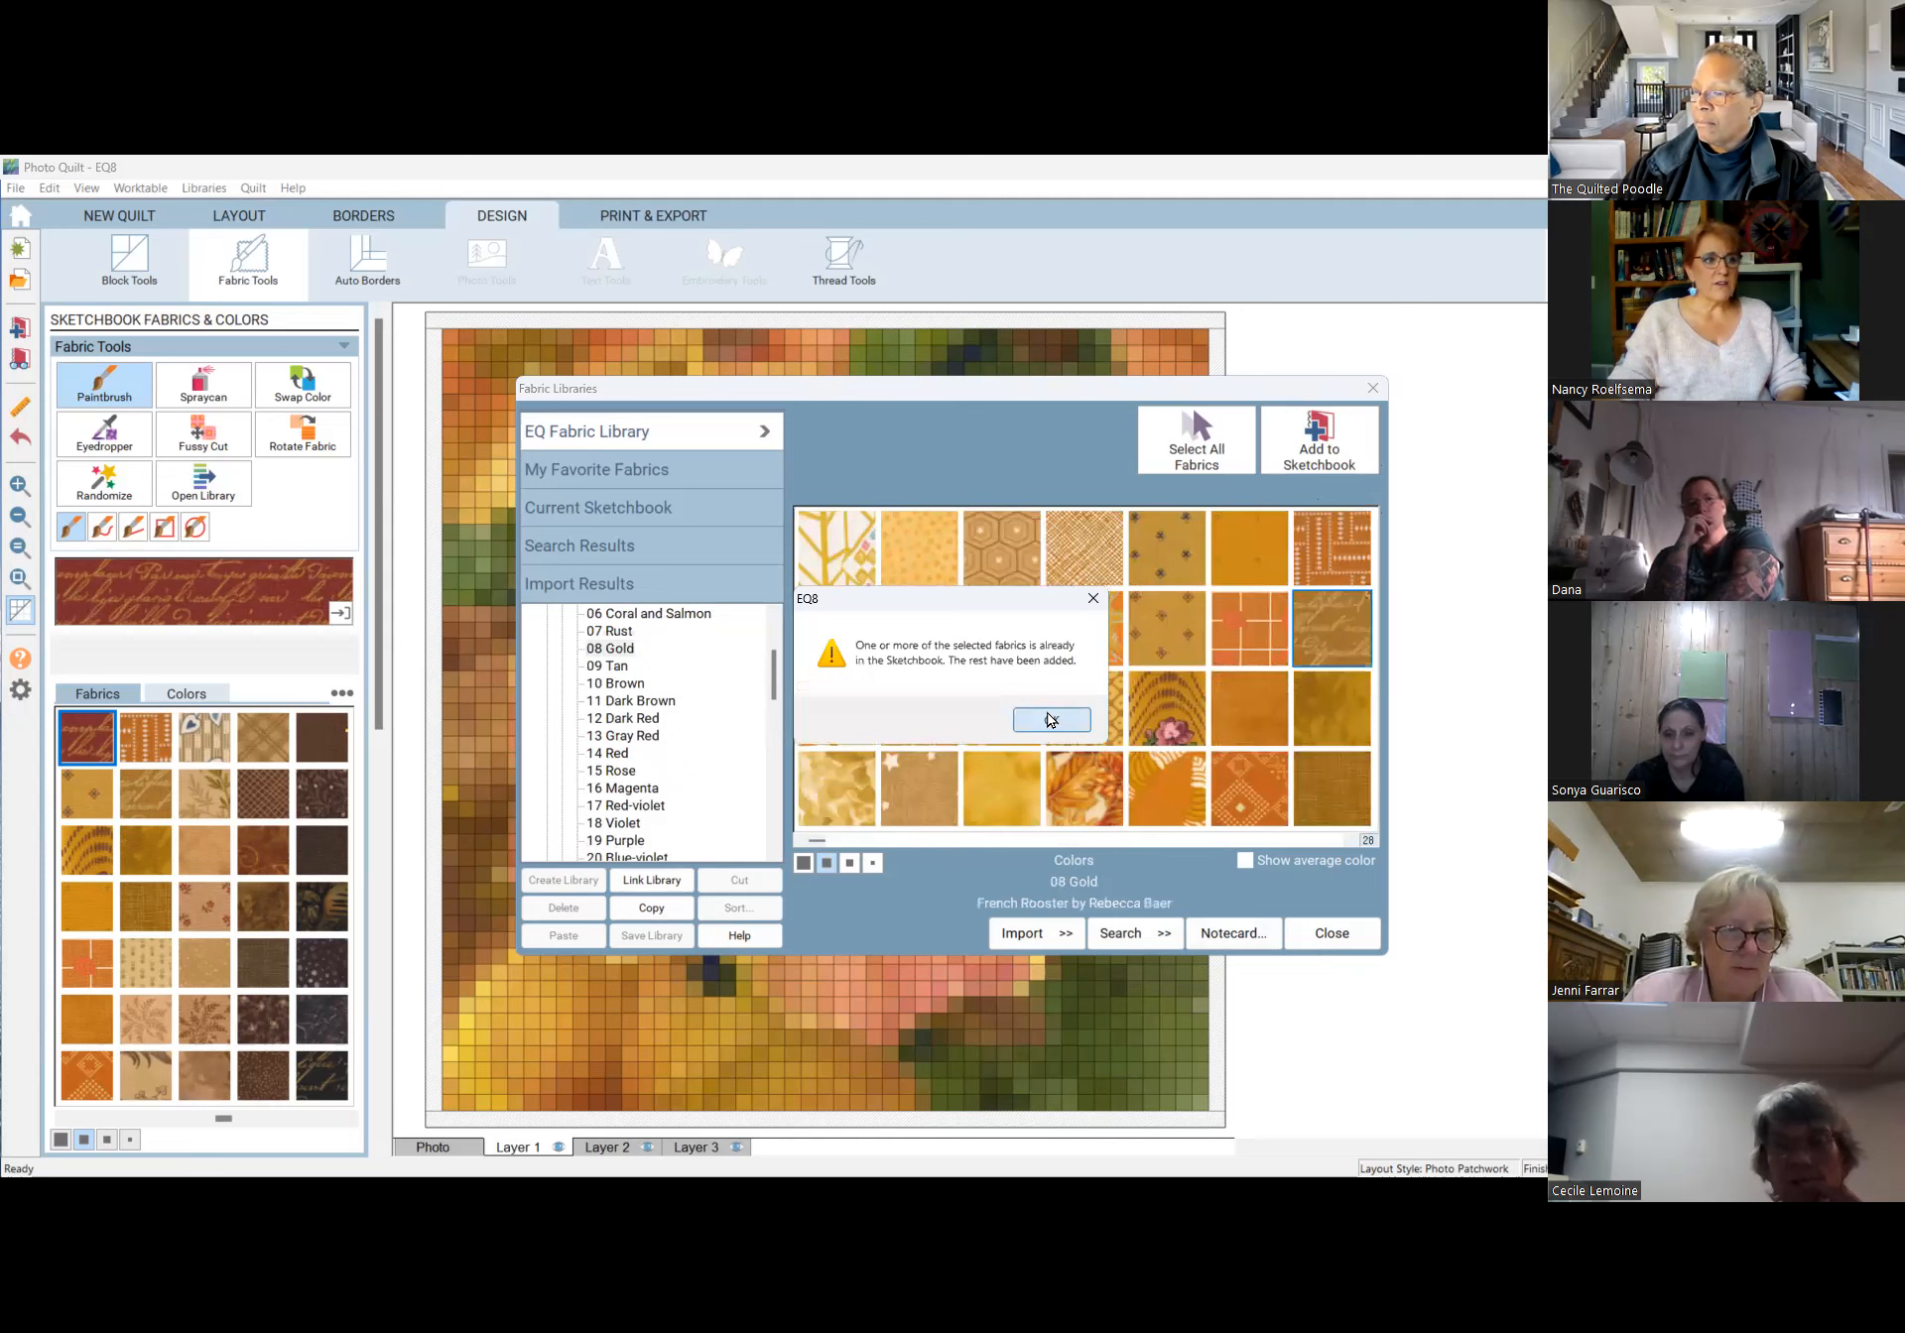
pyautogui.click(1051, 719)
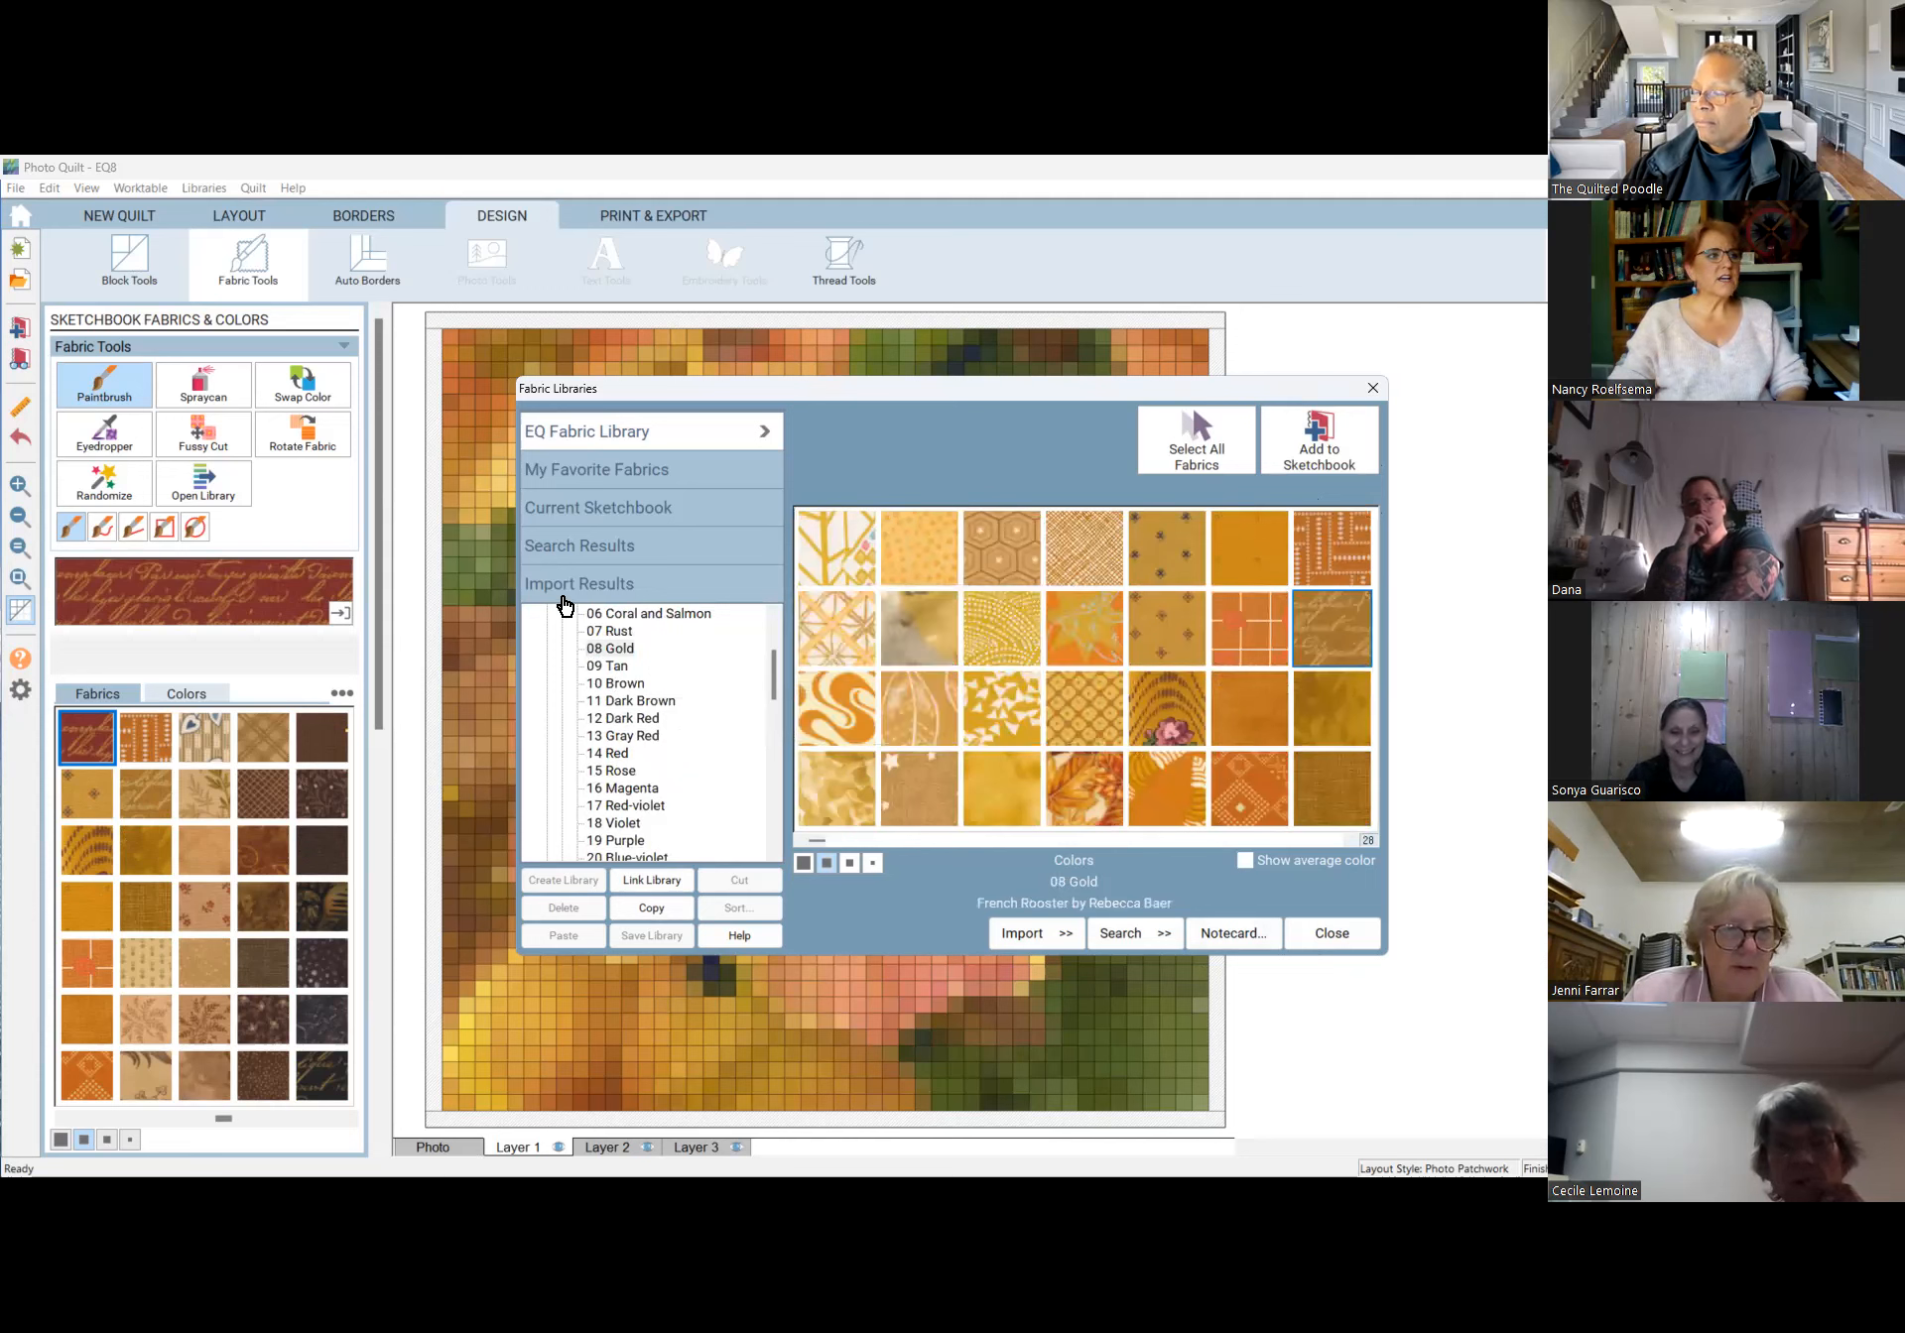
pyautogui.click(1319, 933)
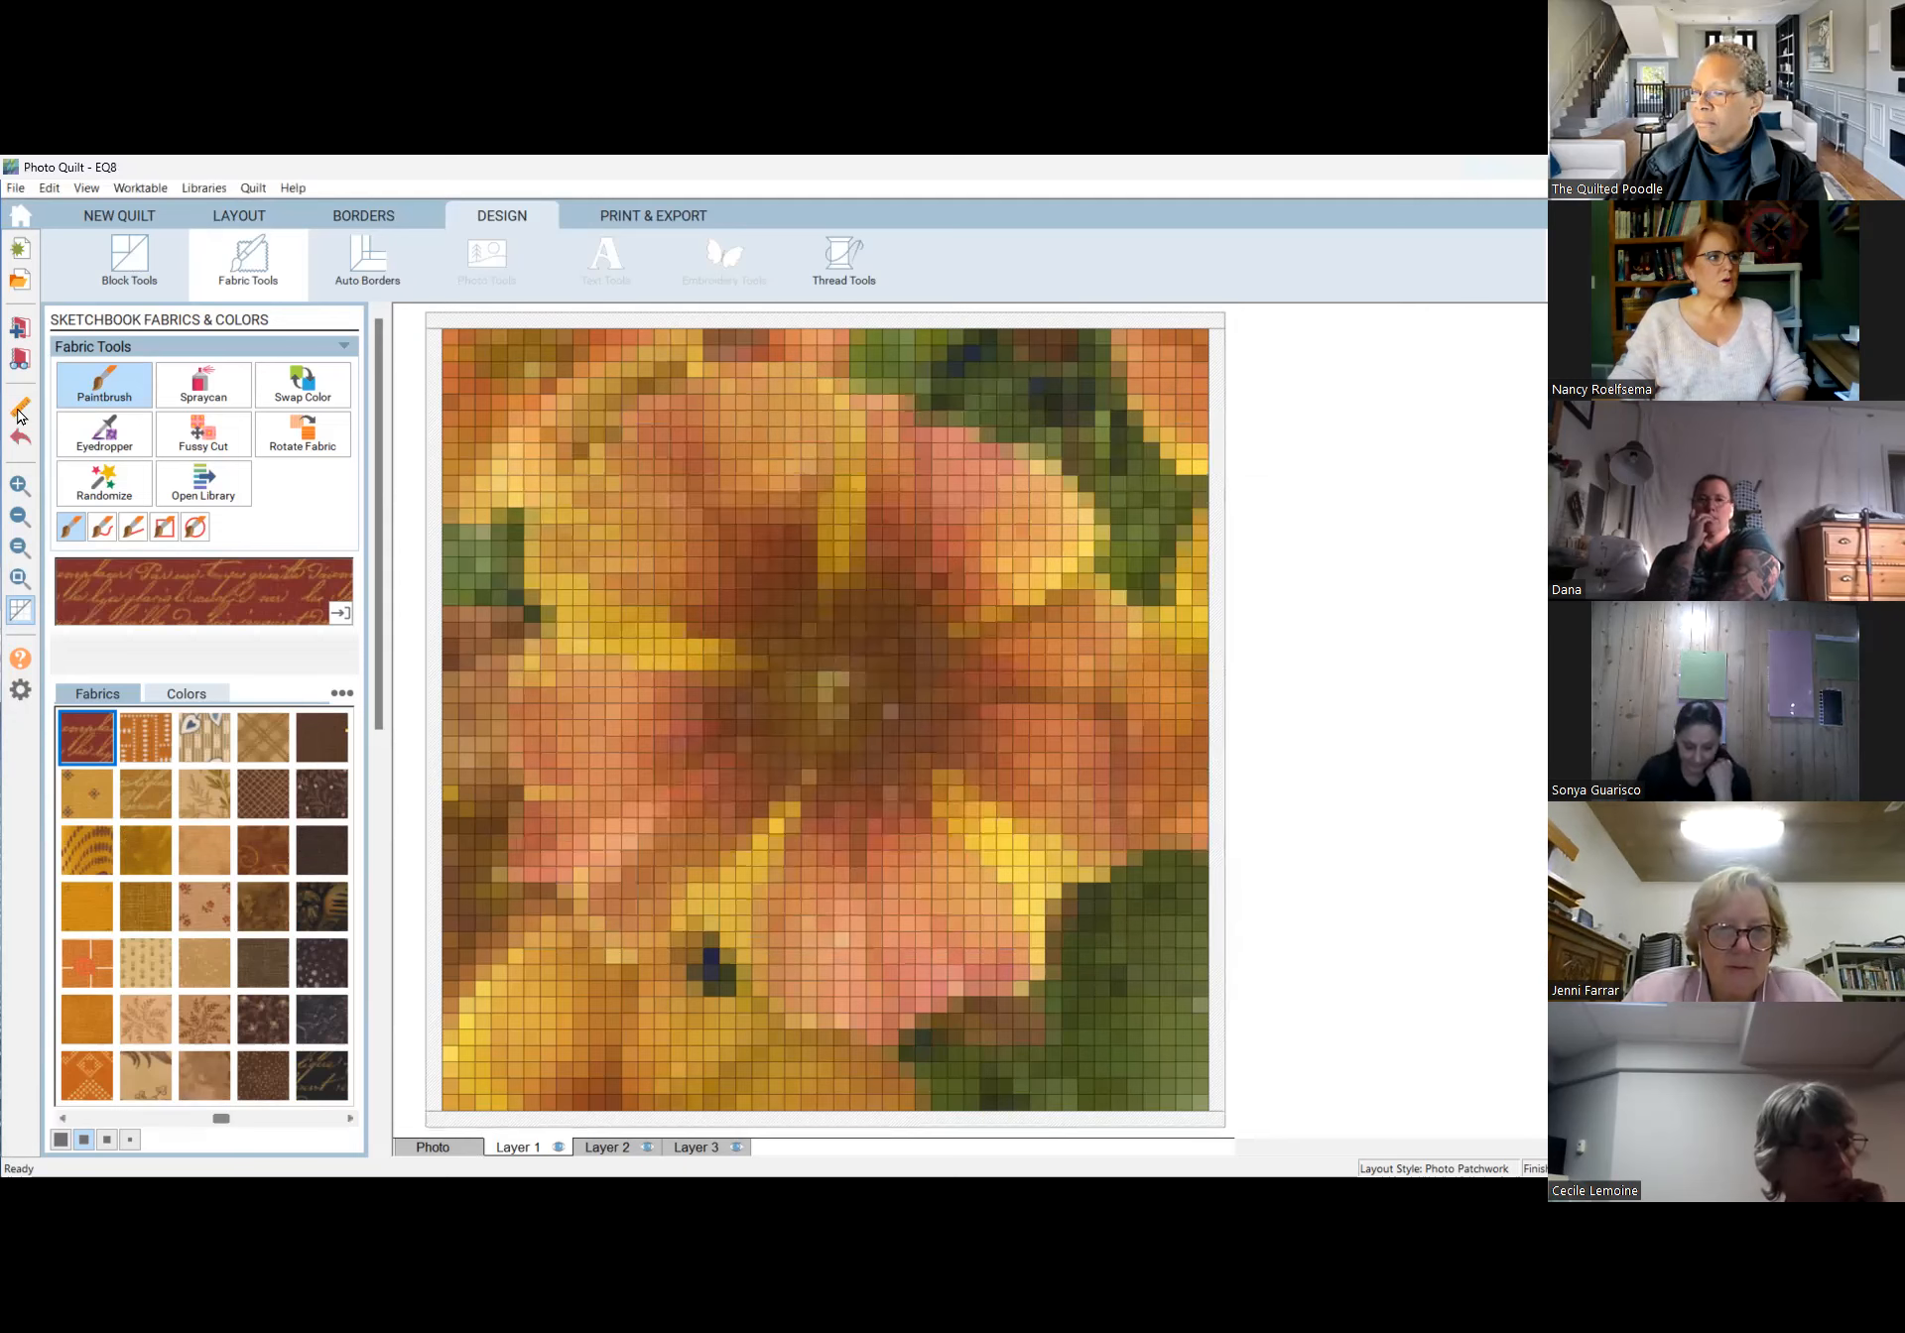
# Review the fabrics collected in the Project Sketchbook.
pyautogui.click(20, 360)
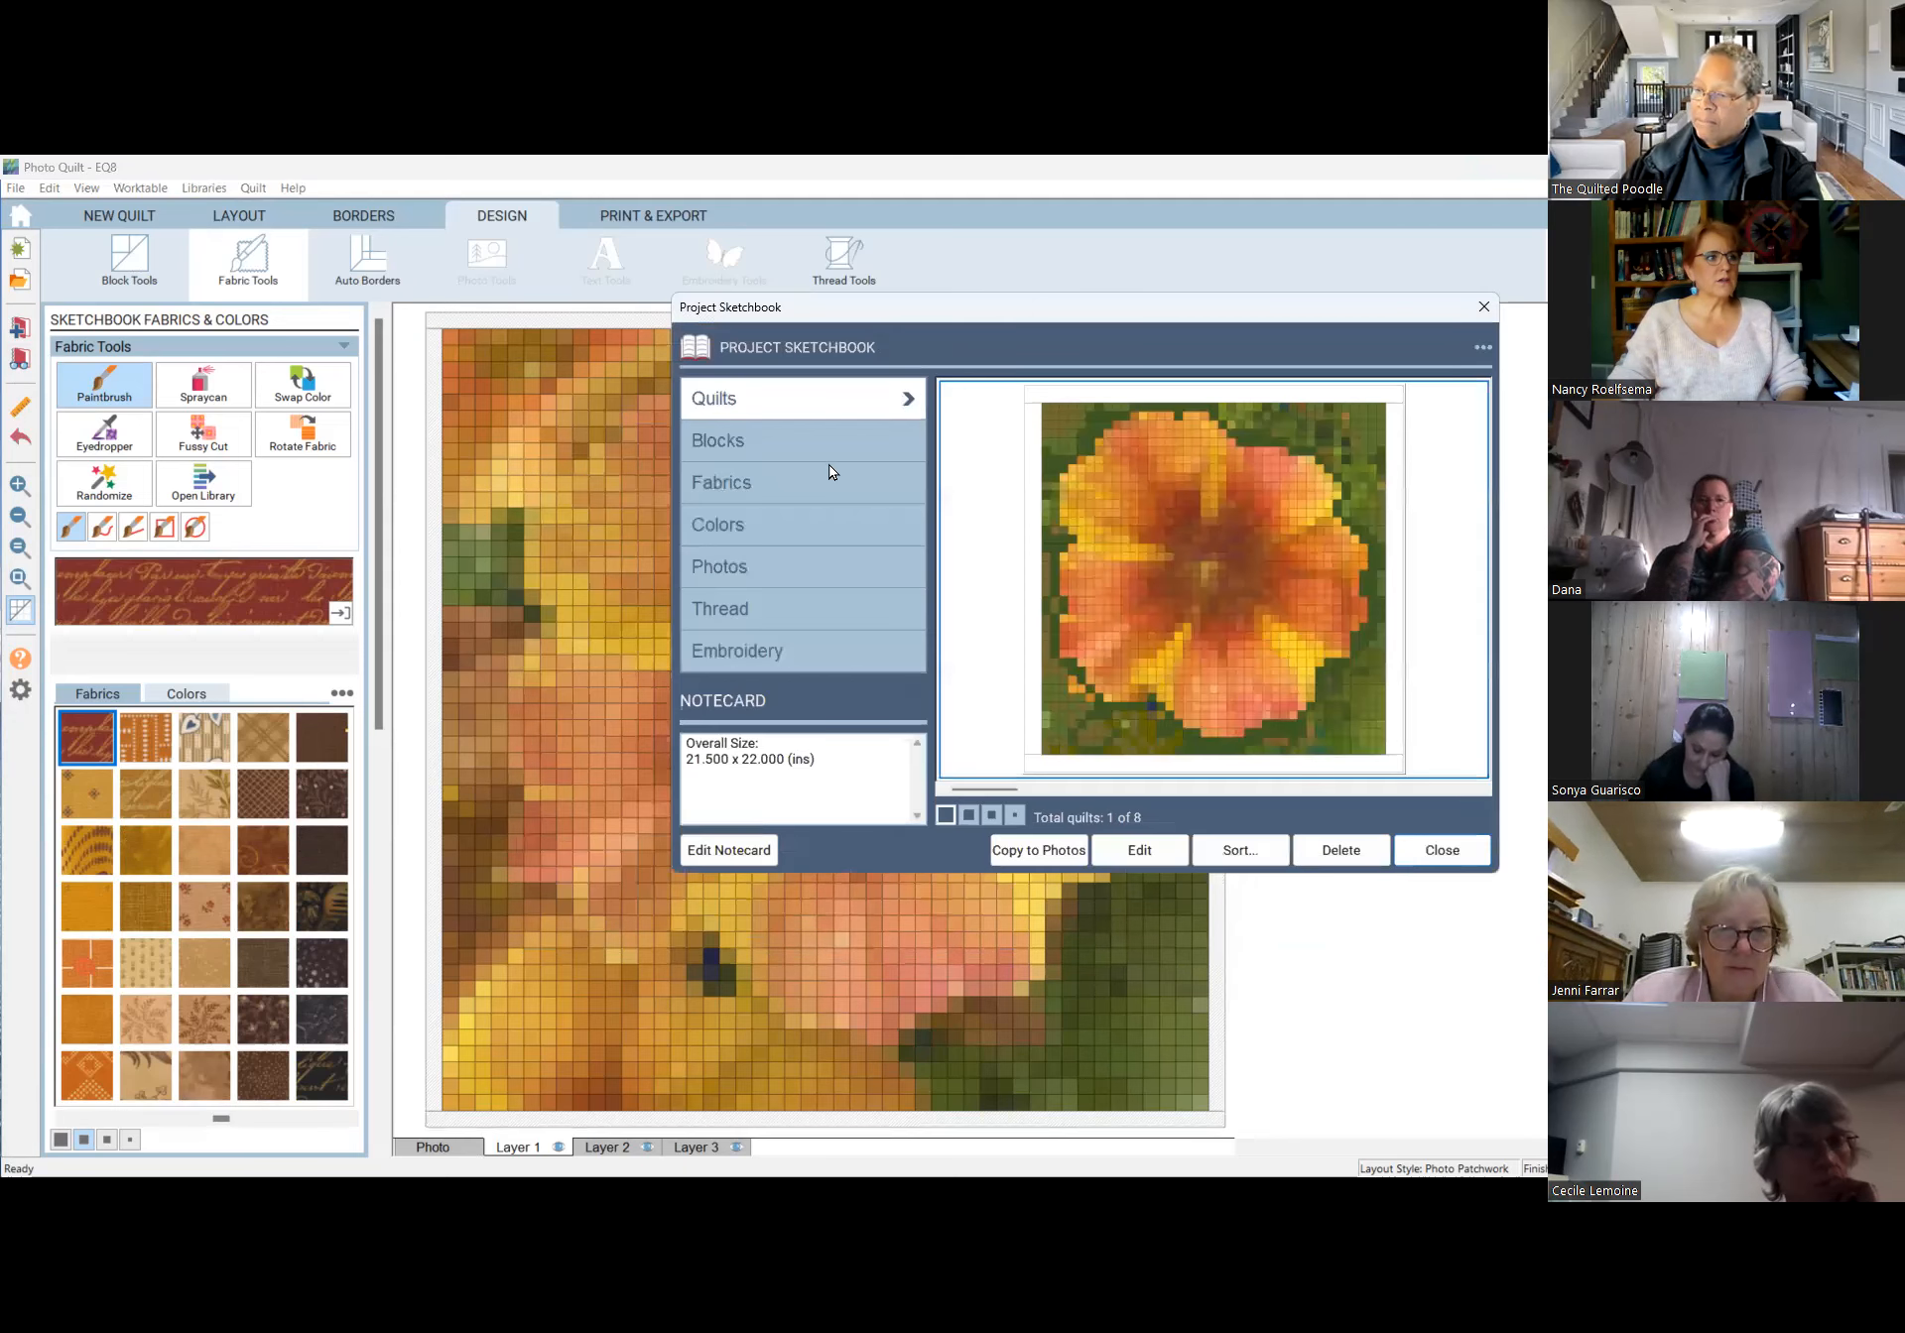
pyautogui.click(805, 480)
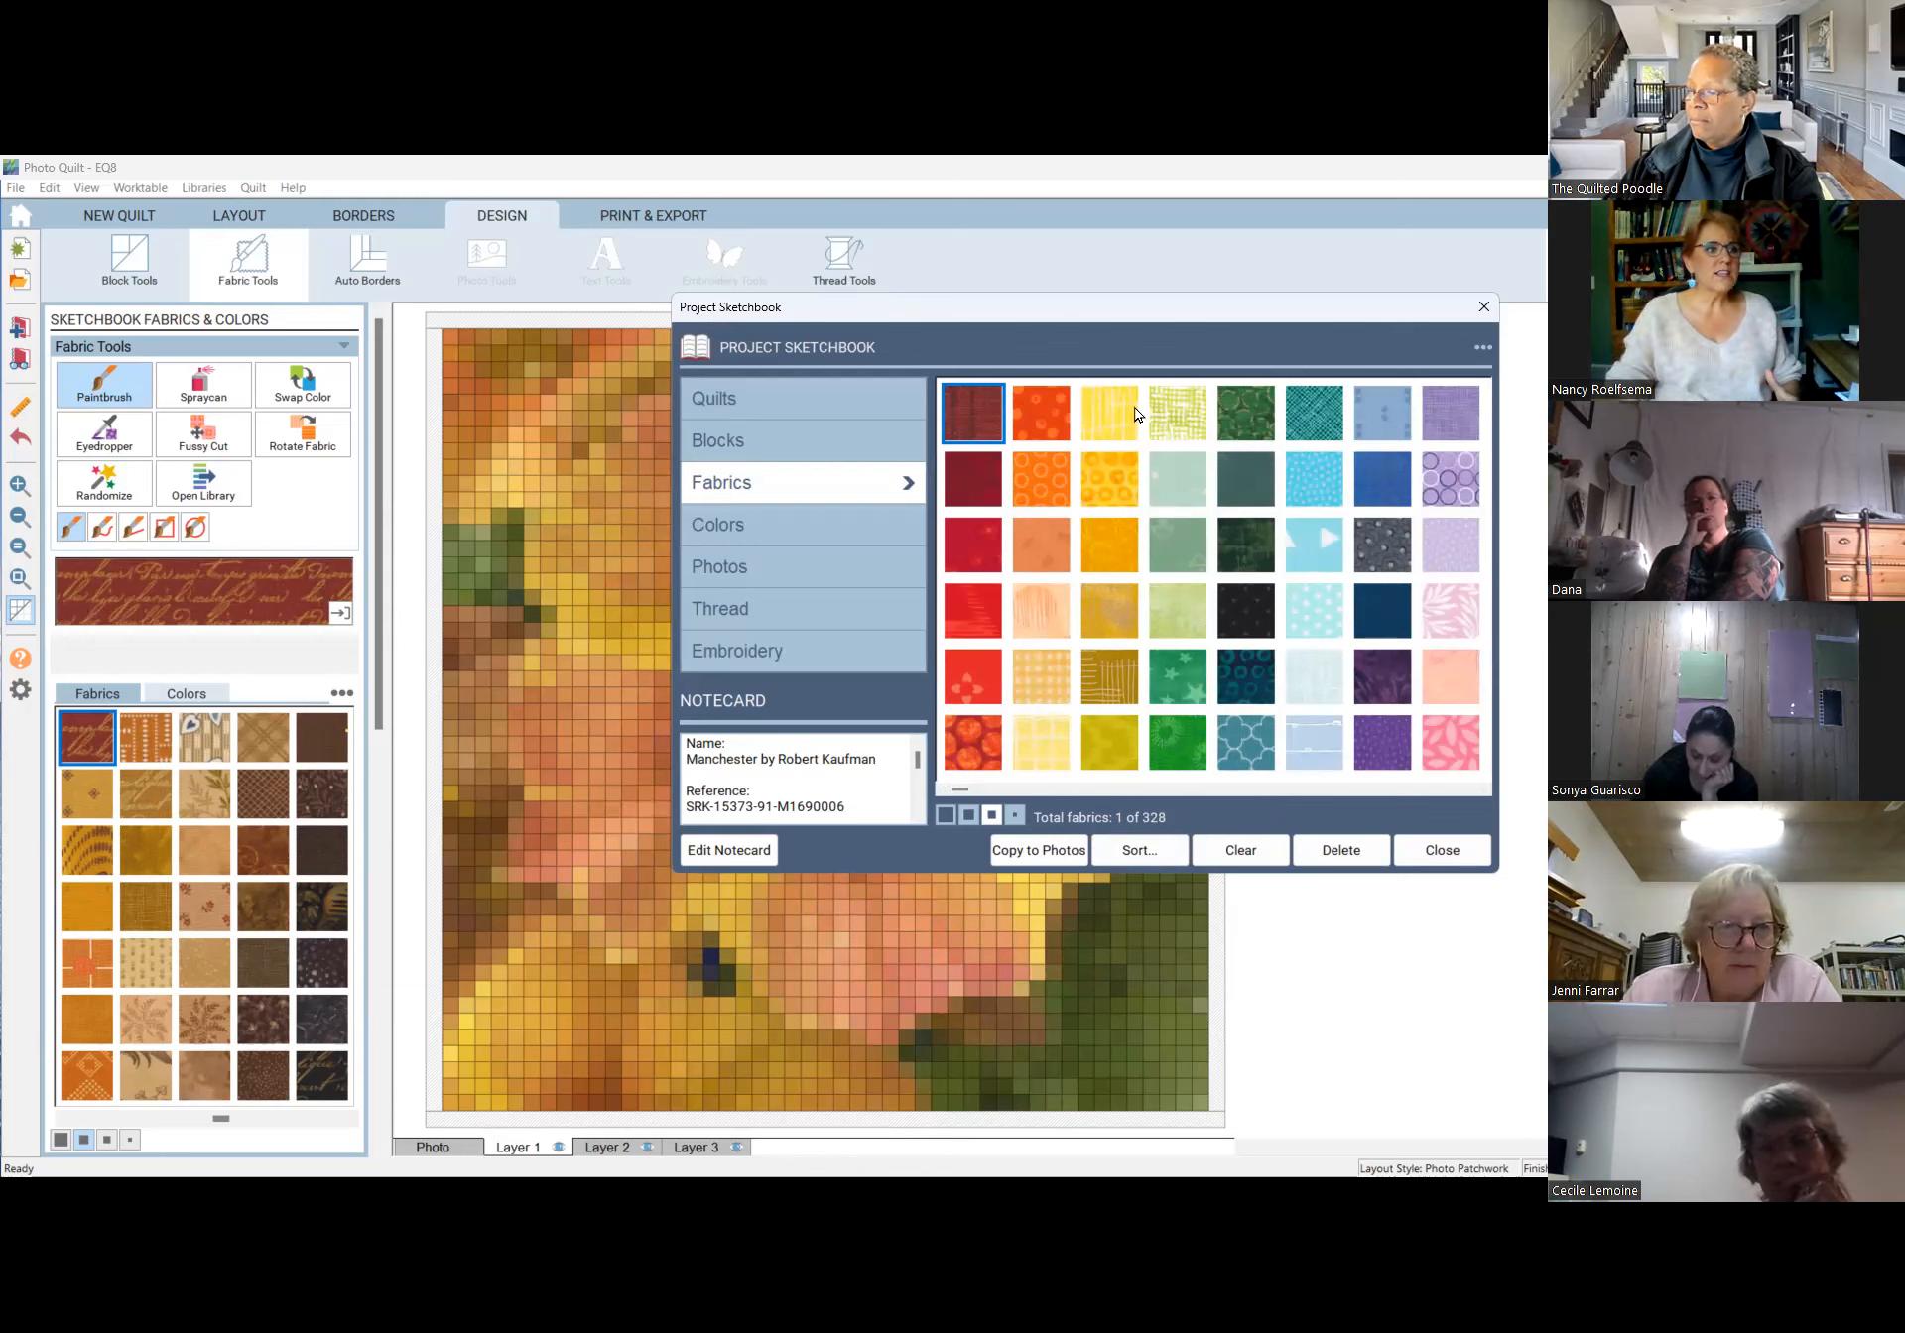
pyautogui.click(1441, 850)
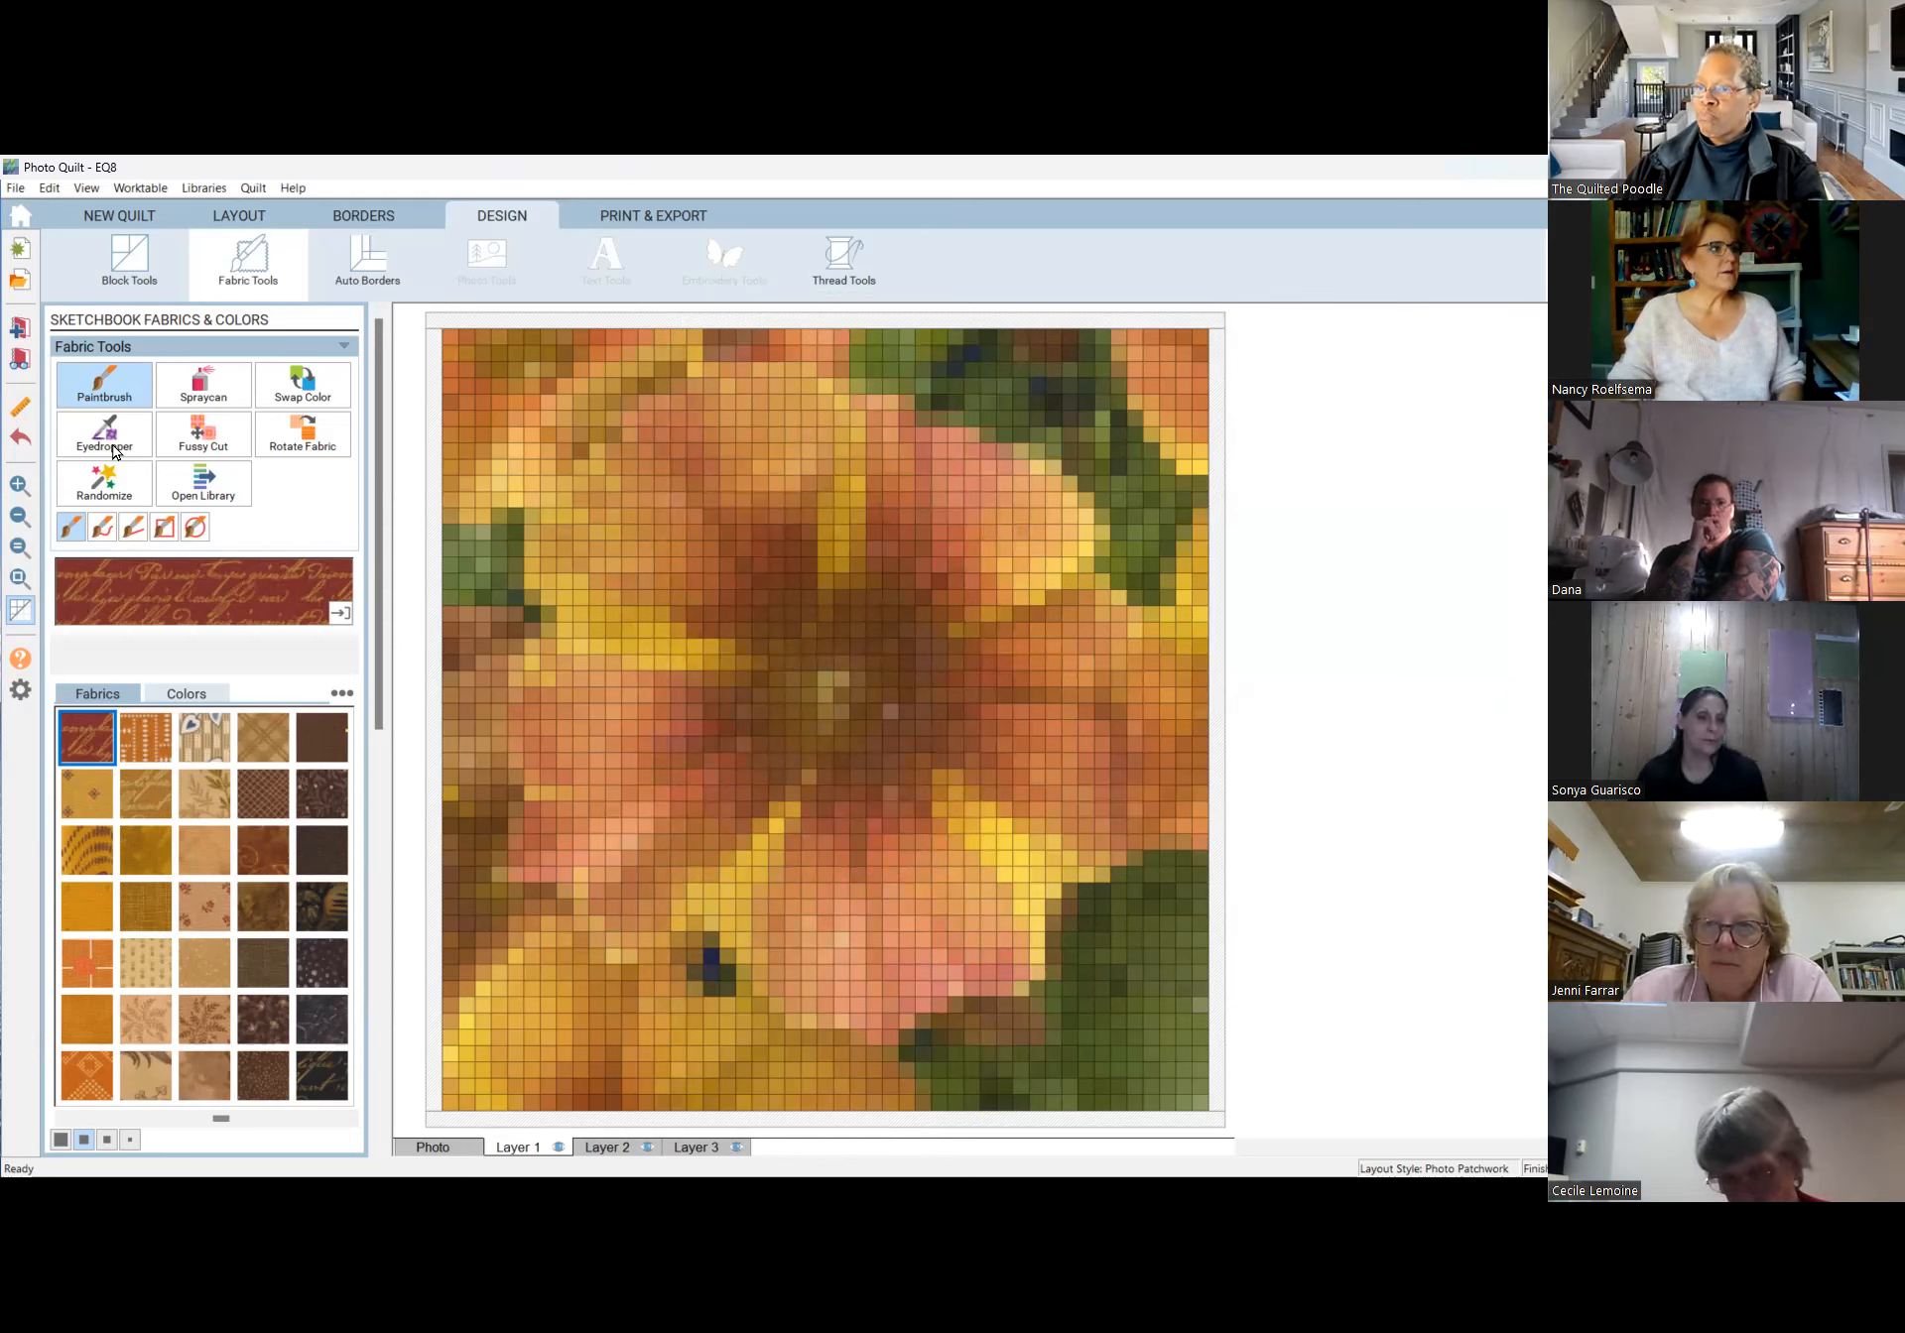
# Recolour the whole quilt with the Randomize tool, mapping its patches to the Sketchbook fabrics.
pyautogui.click(107, 483)
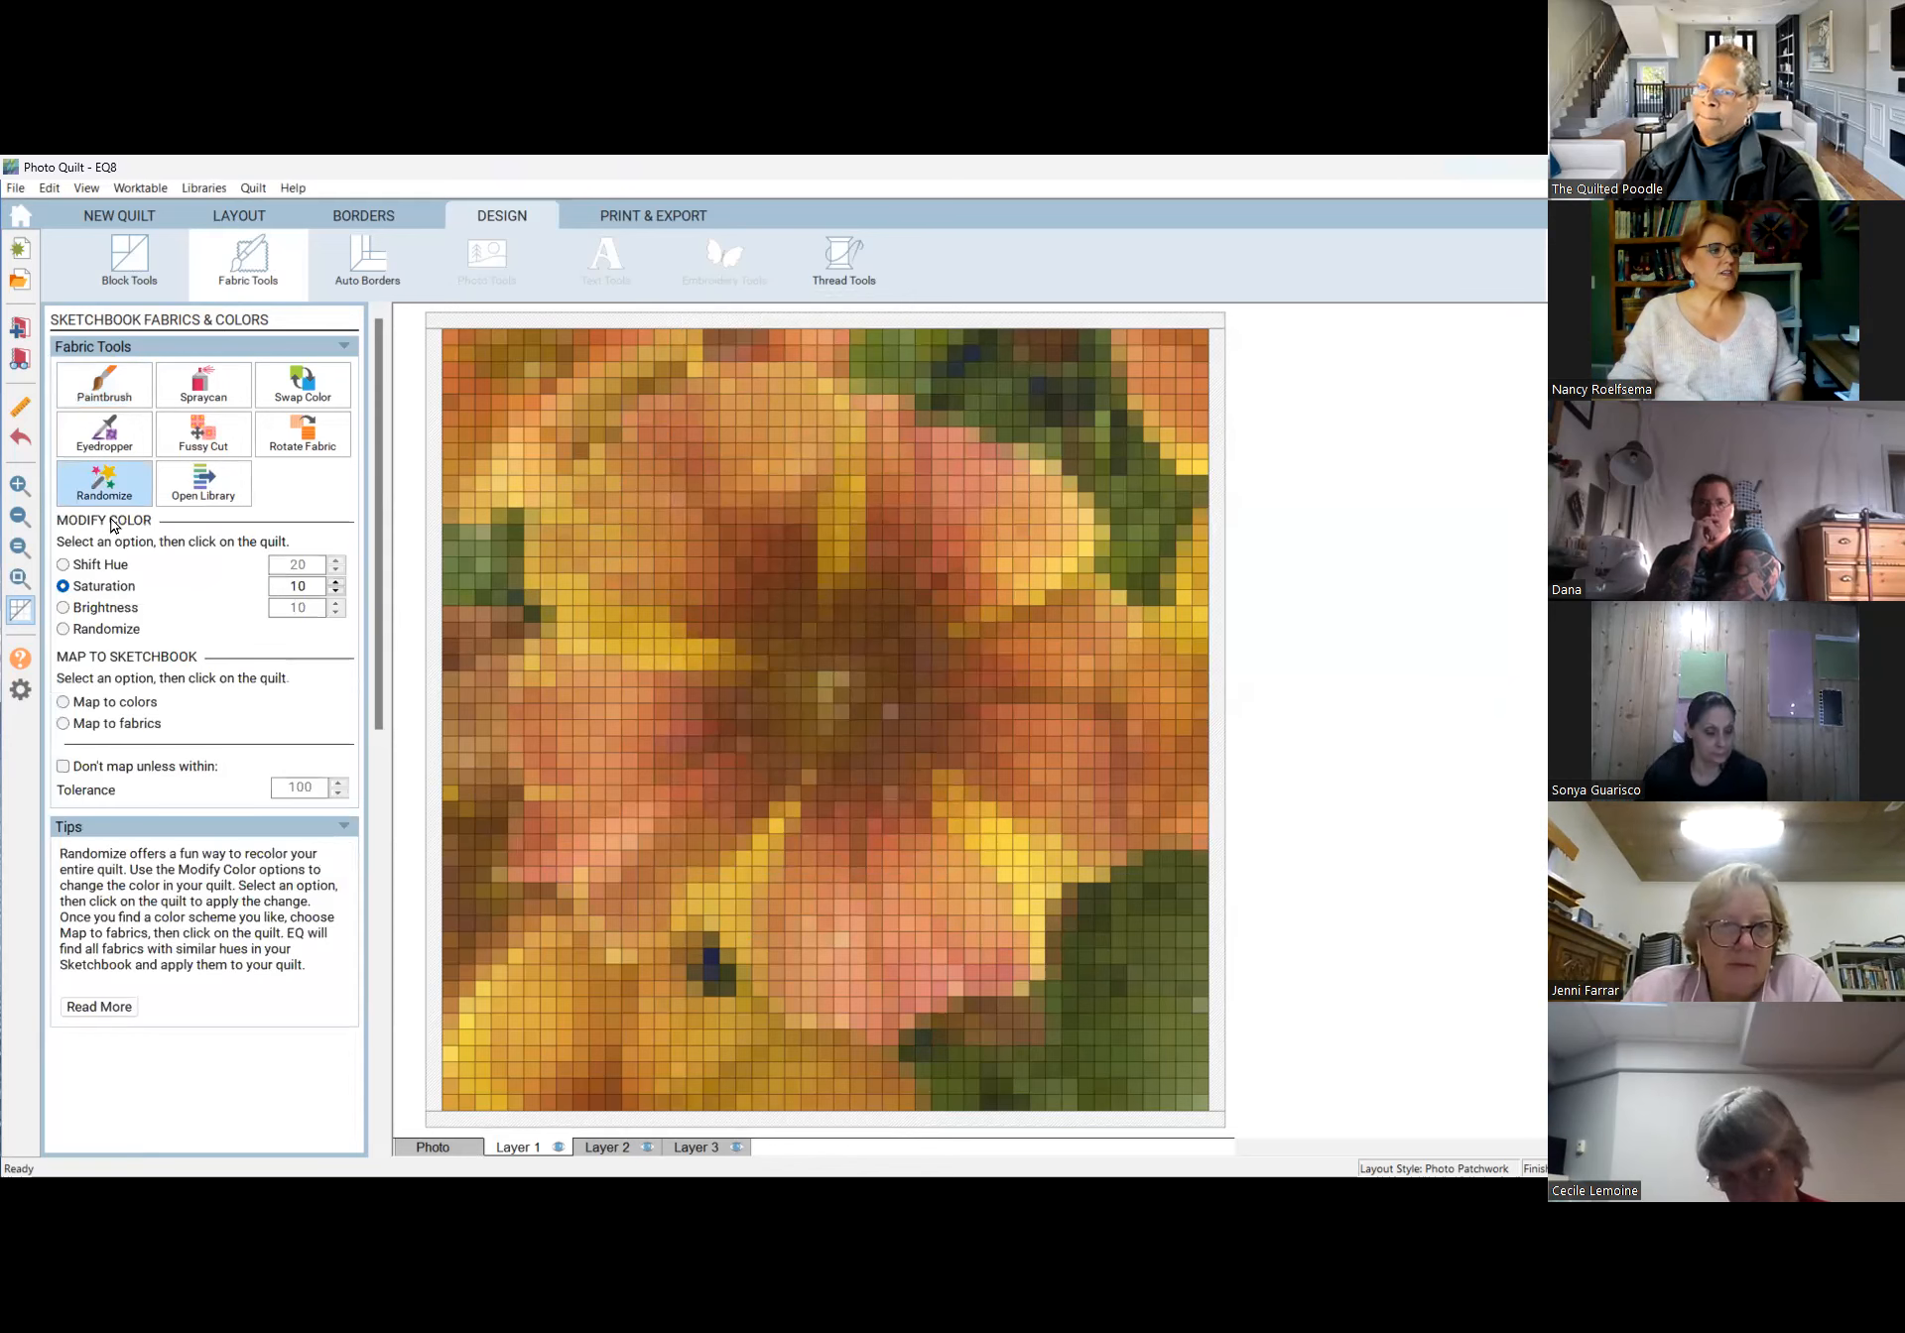
pyautogui.click(62, 725)
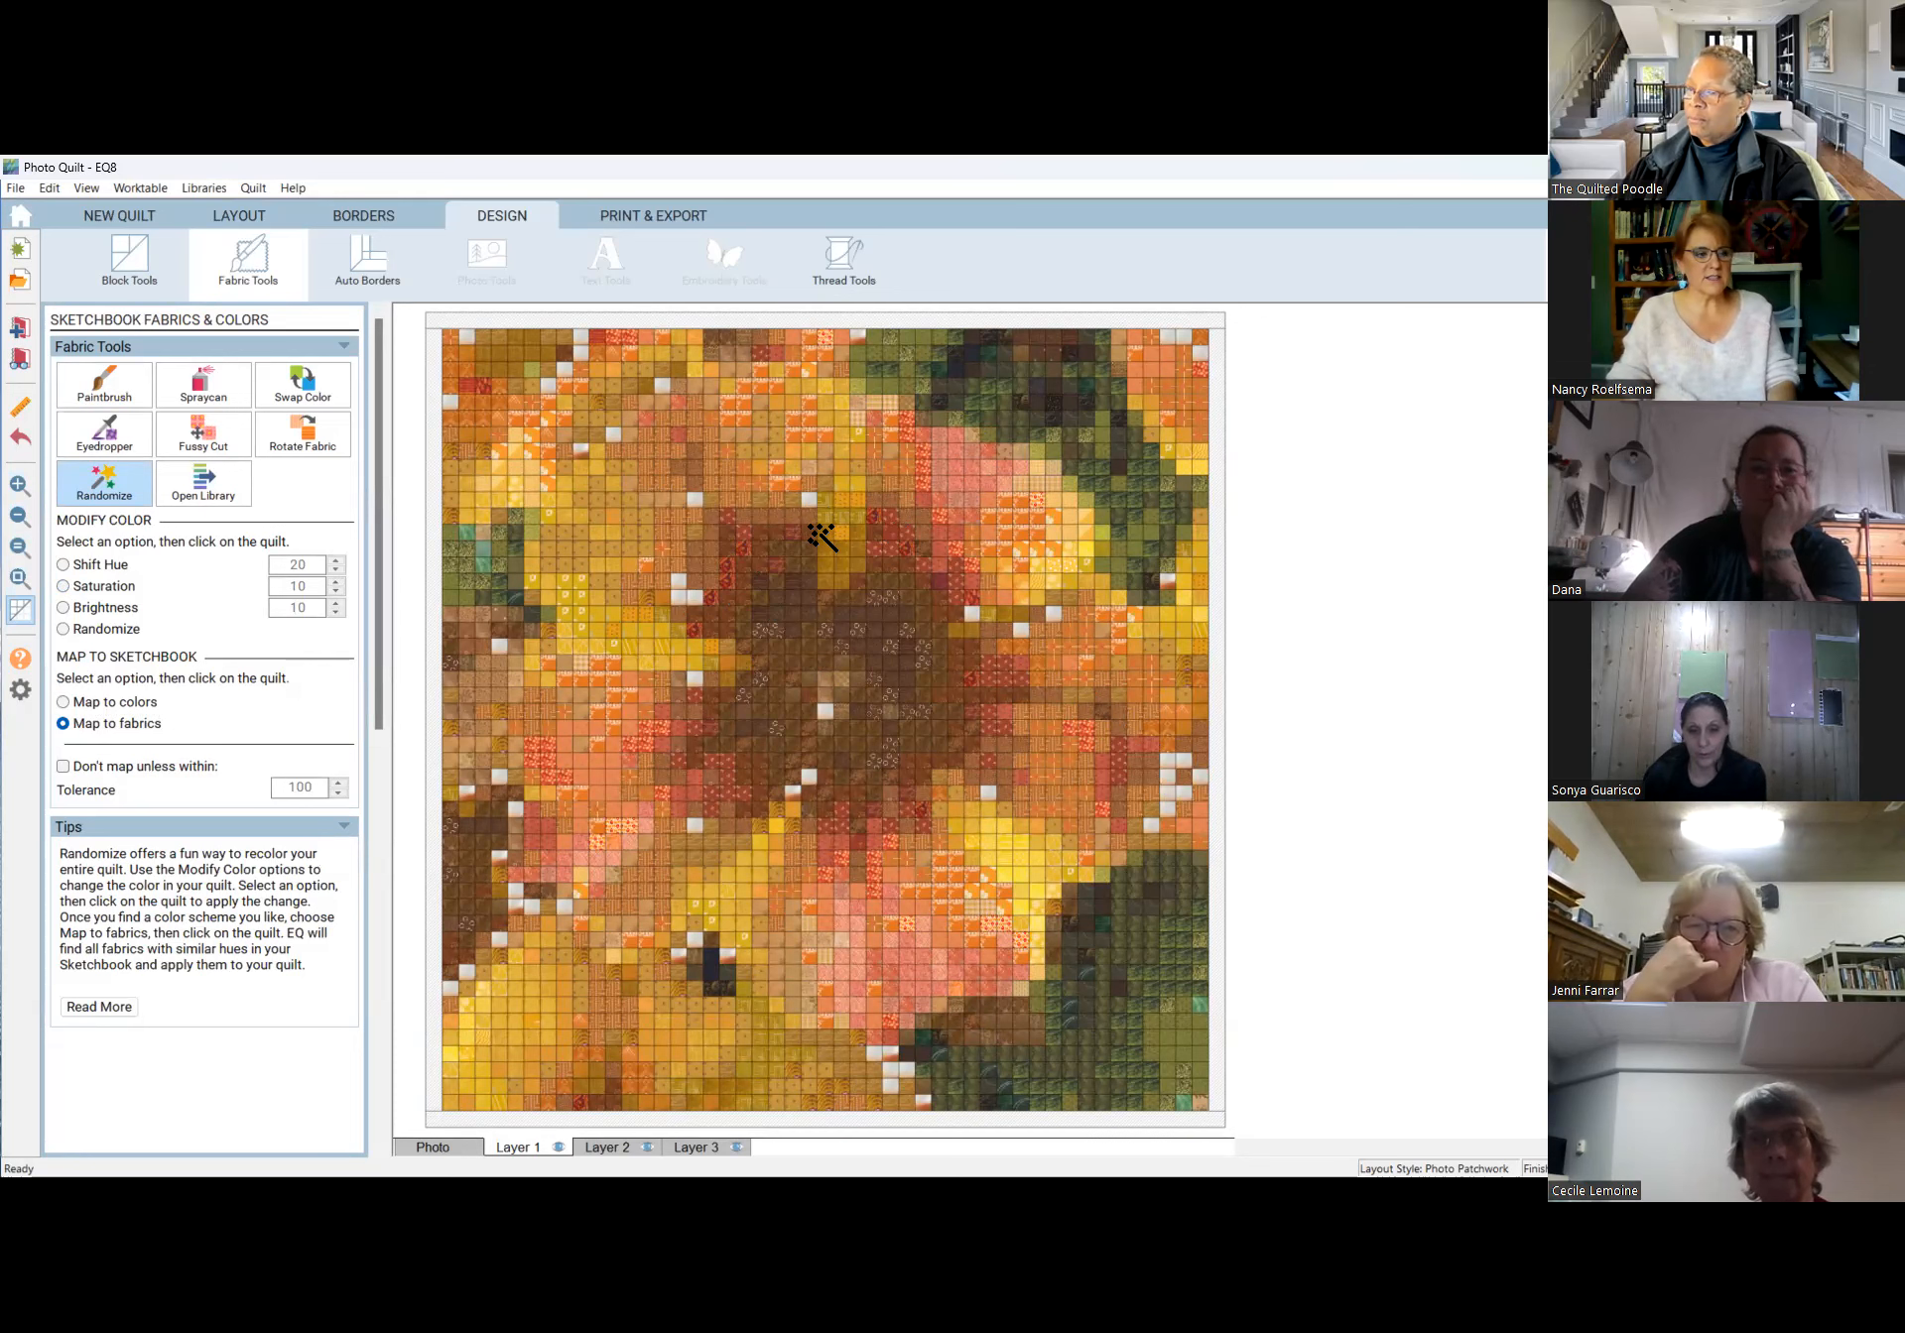
pyautogui.click(829, 616)
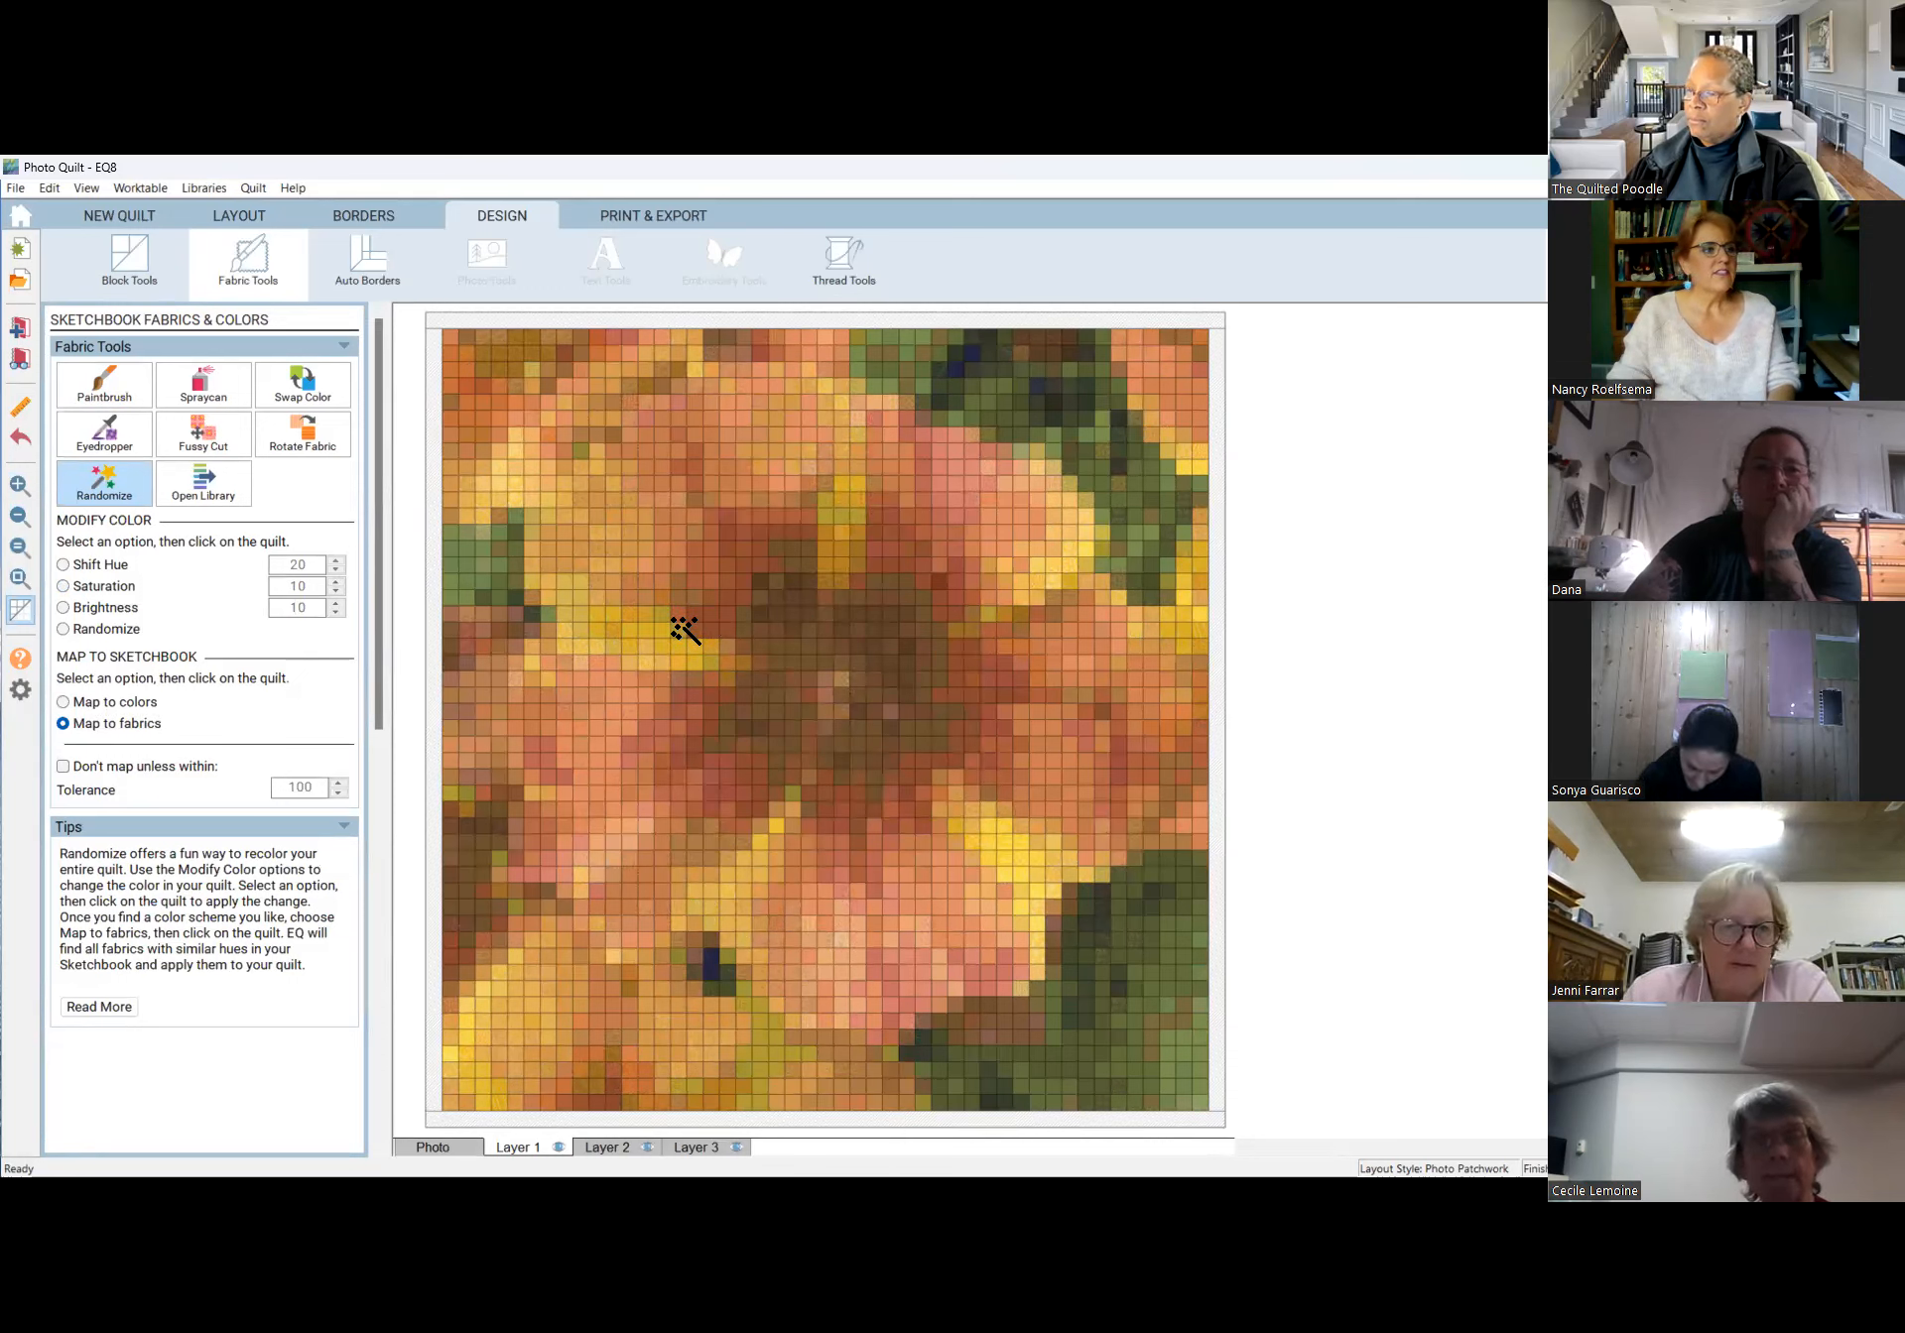
pyautogui.click(939, 682)
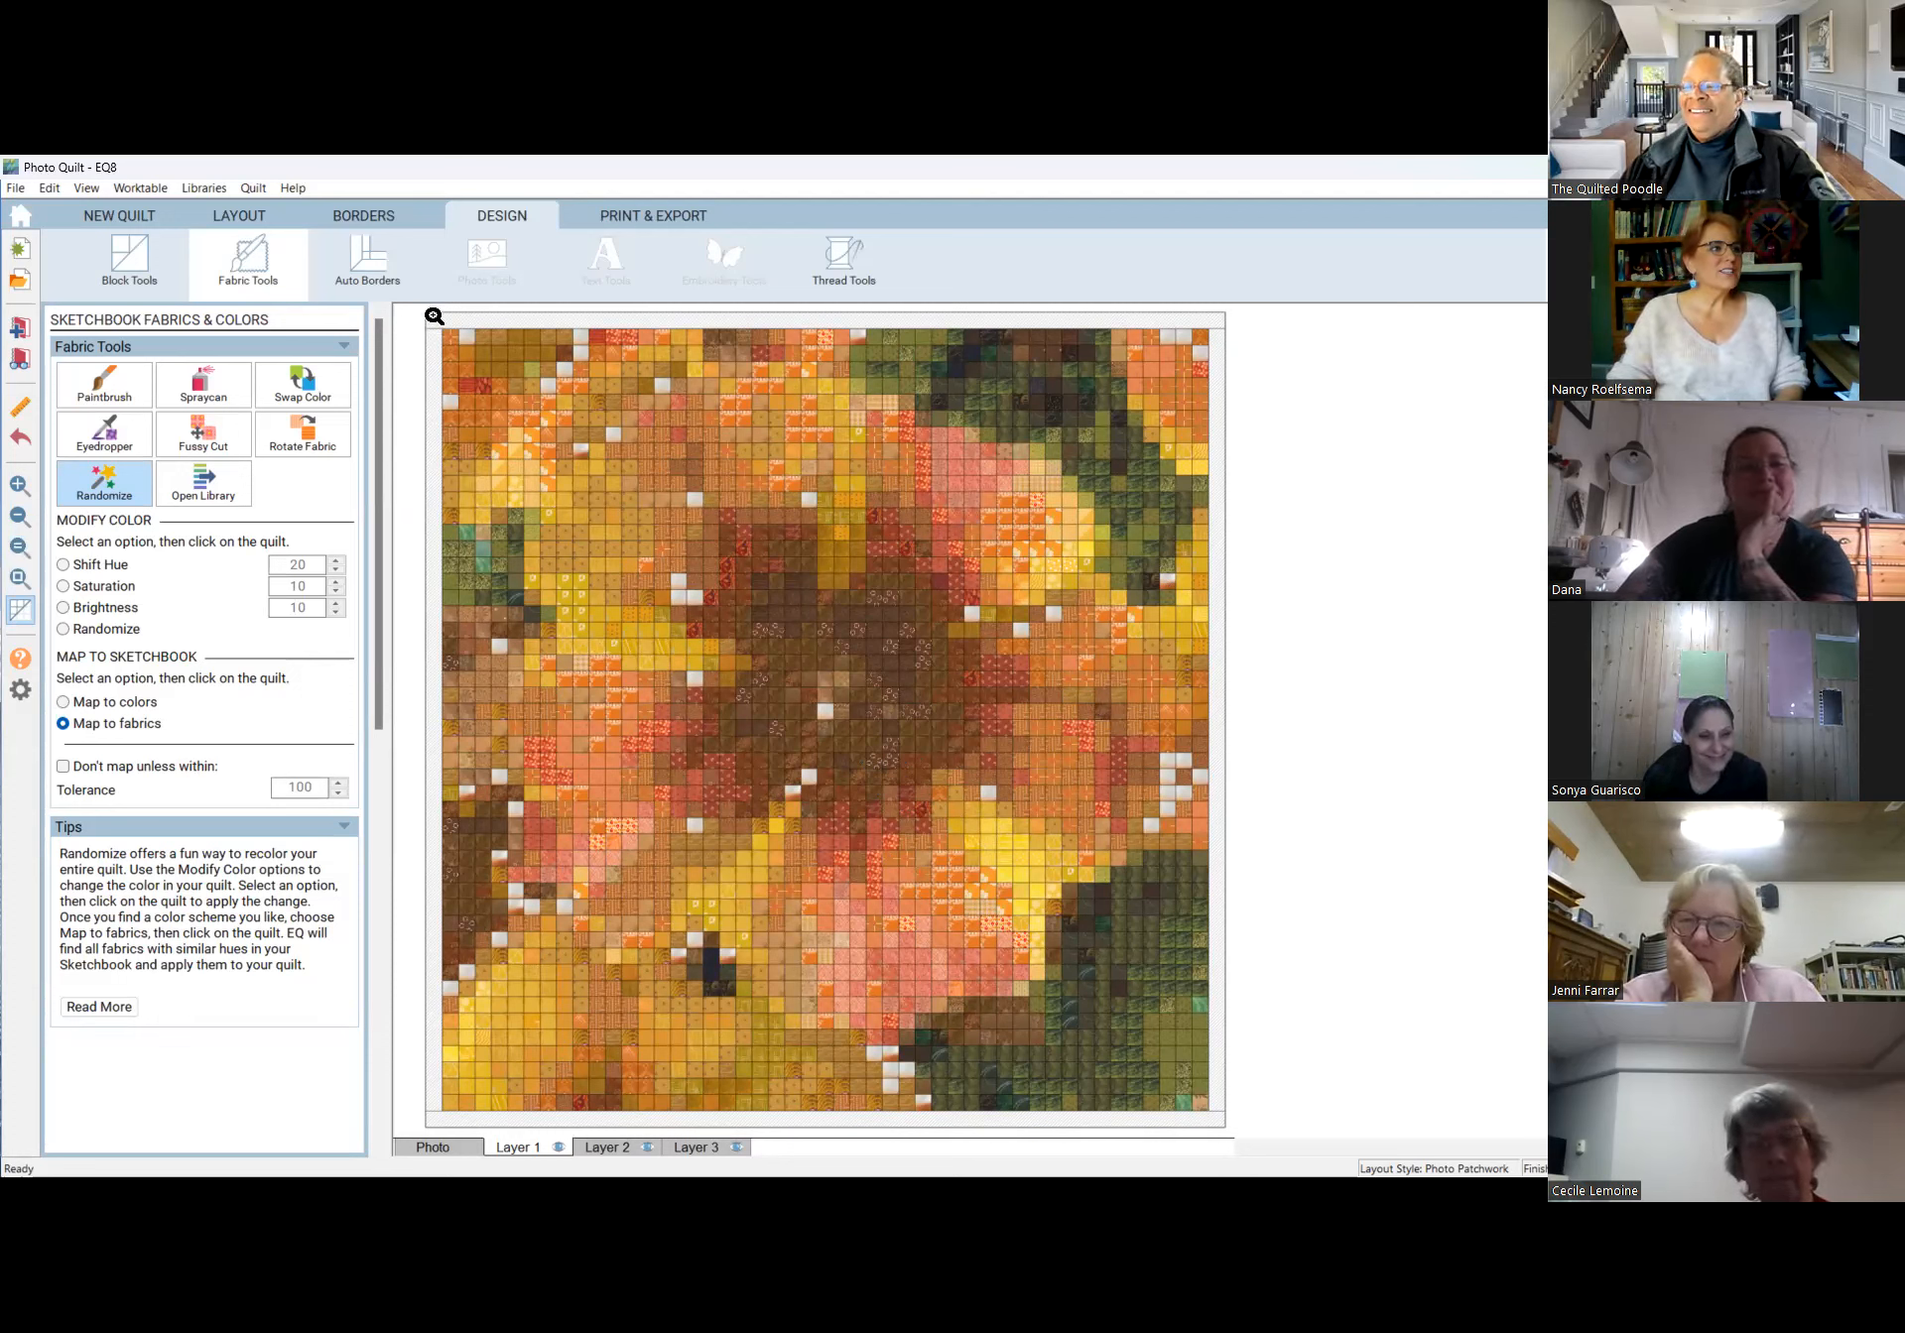
# Sample the orange crossed-line fabric near the quilt's upper-left corner and paint the two white patches beside it along the top and left edges.
pyautogui.moveTo(433, 315); pyautogui.dragTo(765, 668)
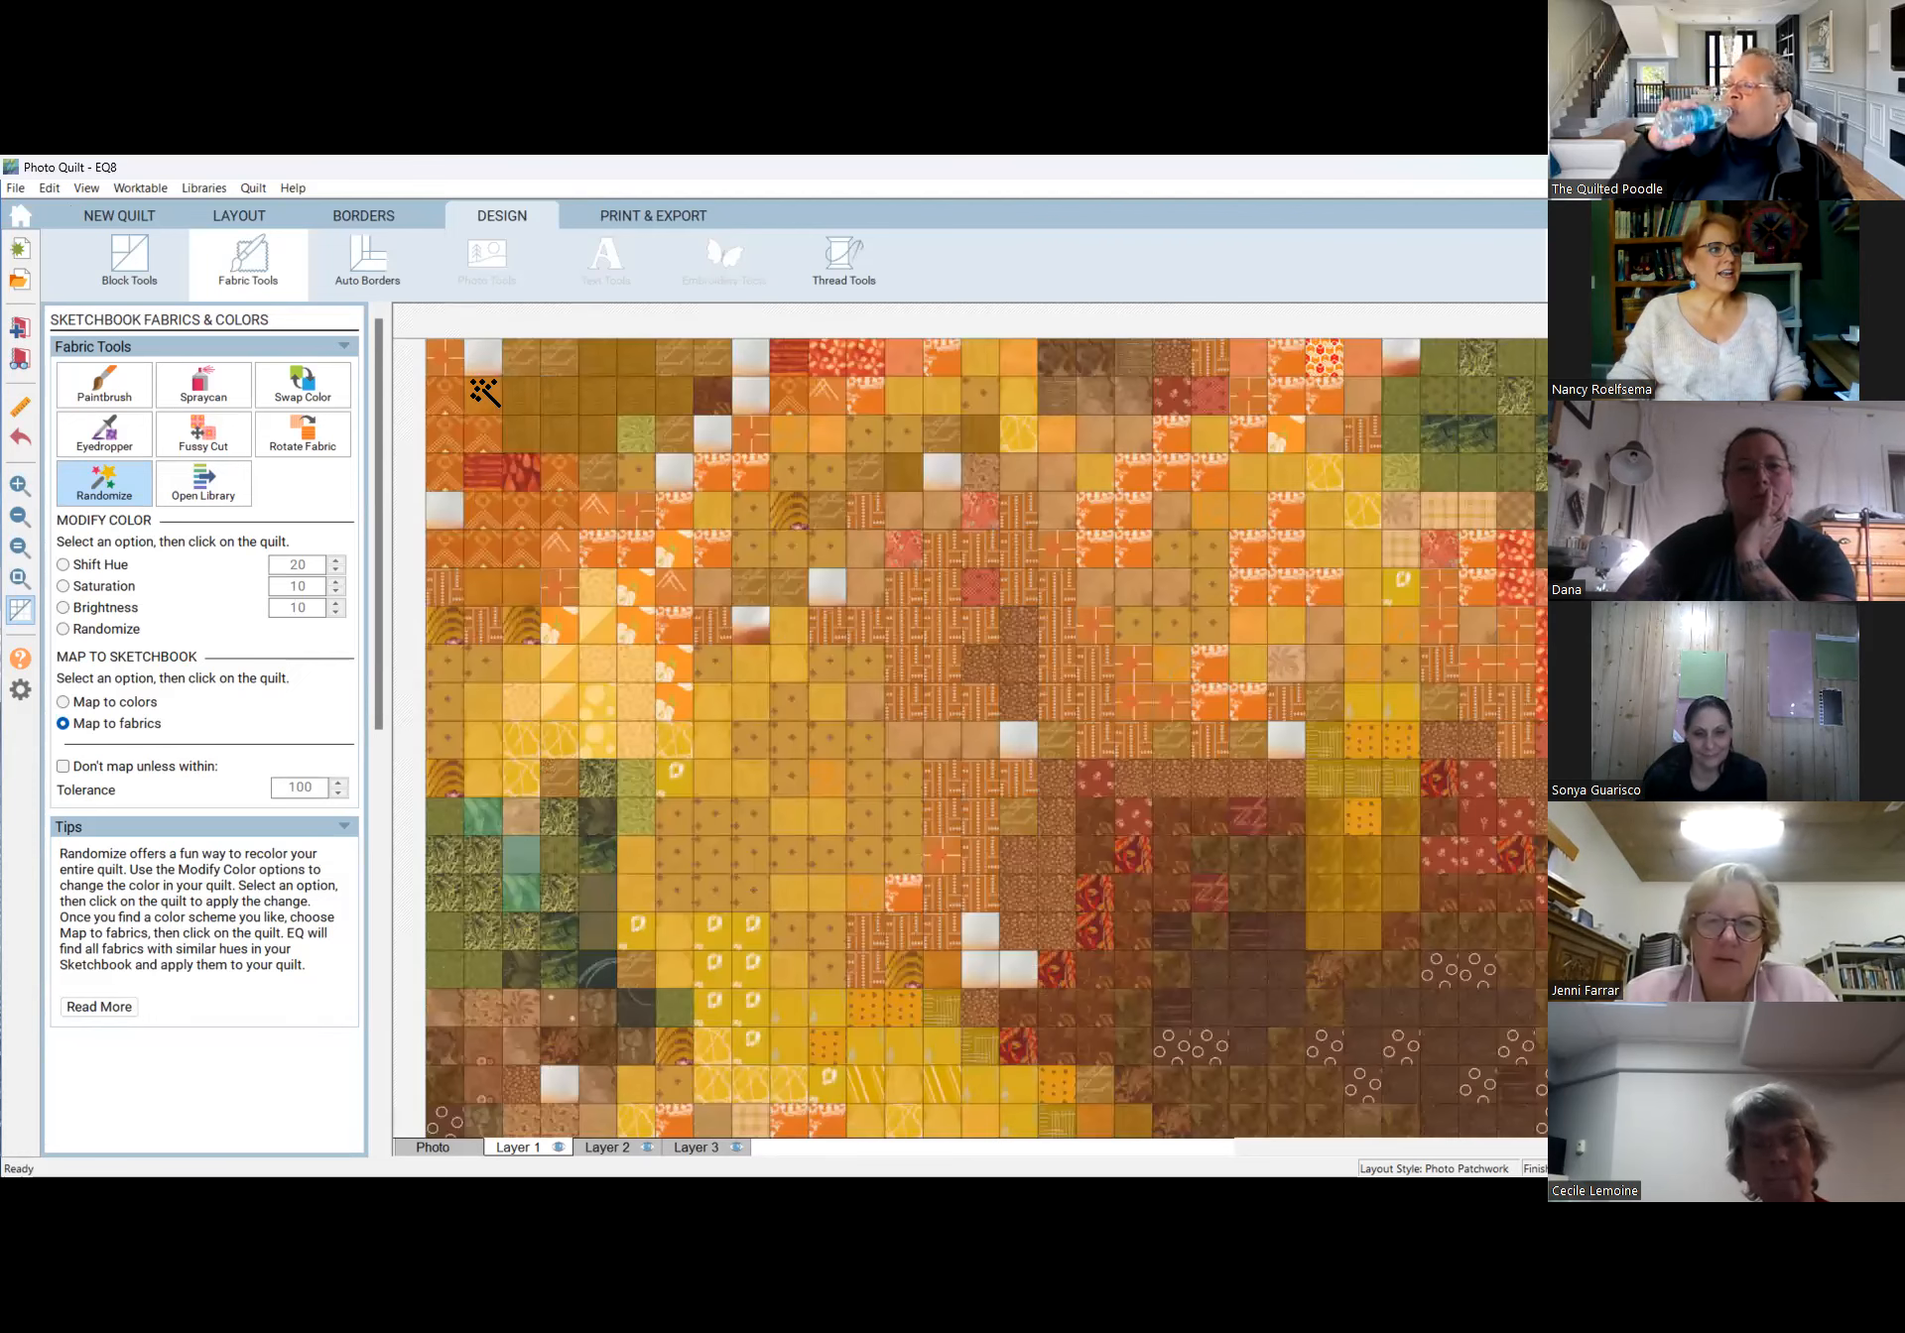
pyautogui.click(107, 432)
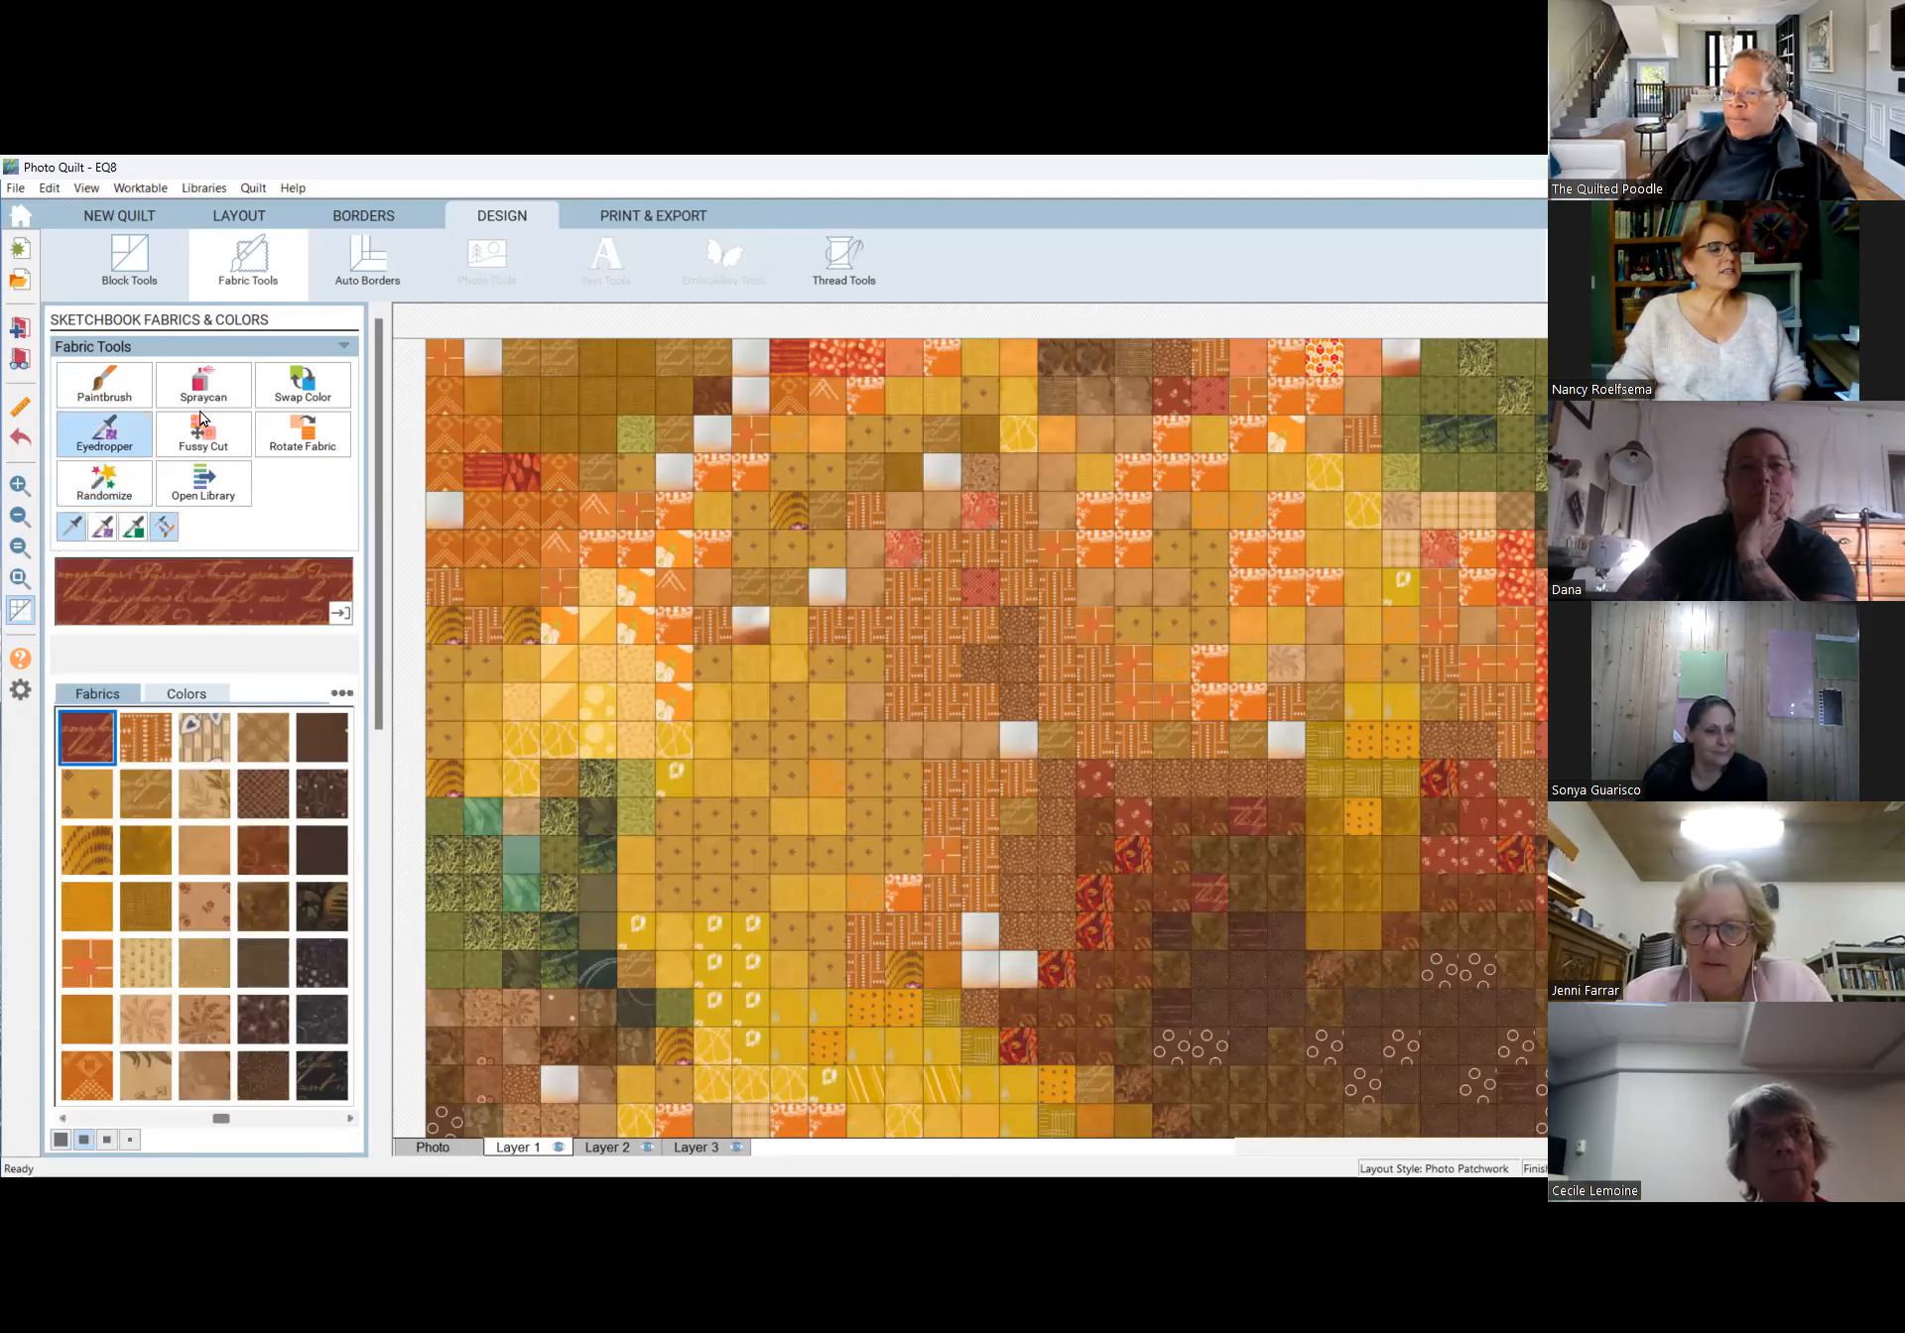
pyautogui.click(451, 355)
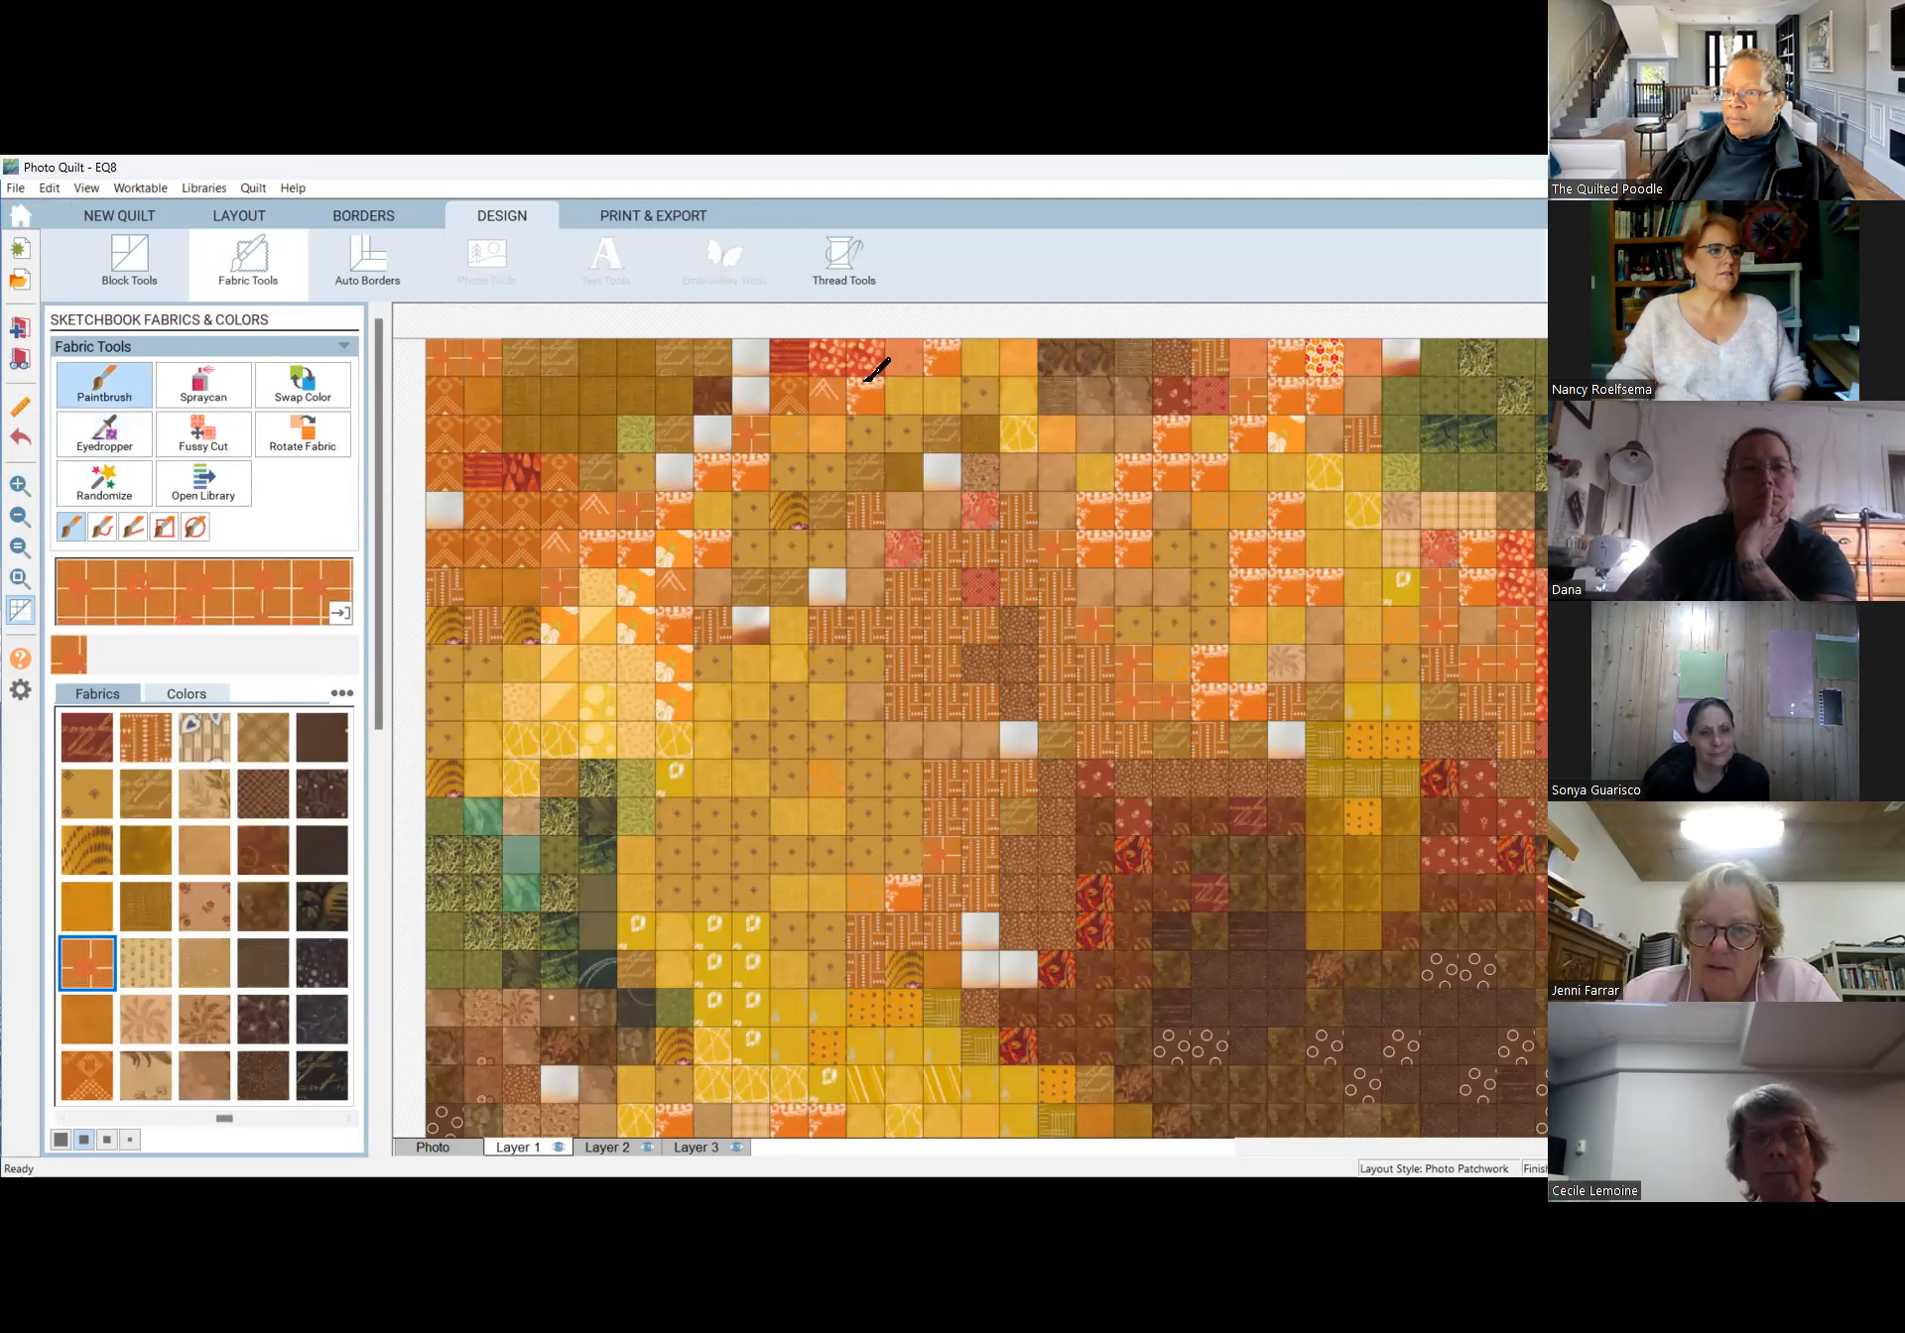
pyautogui.click(451, 508)
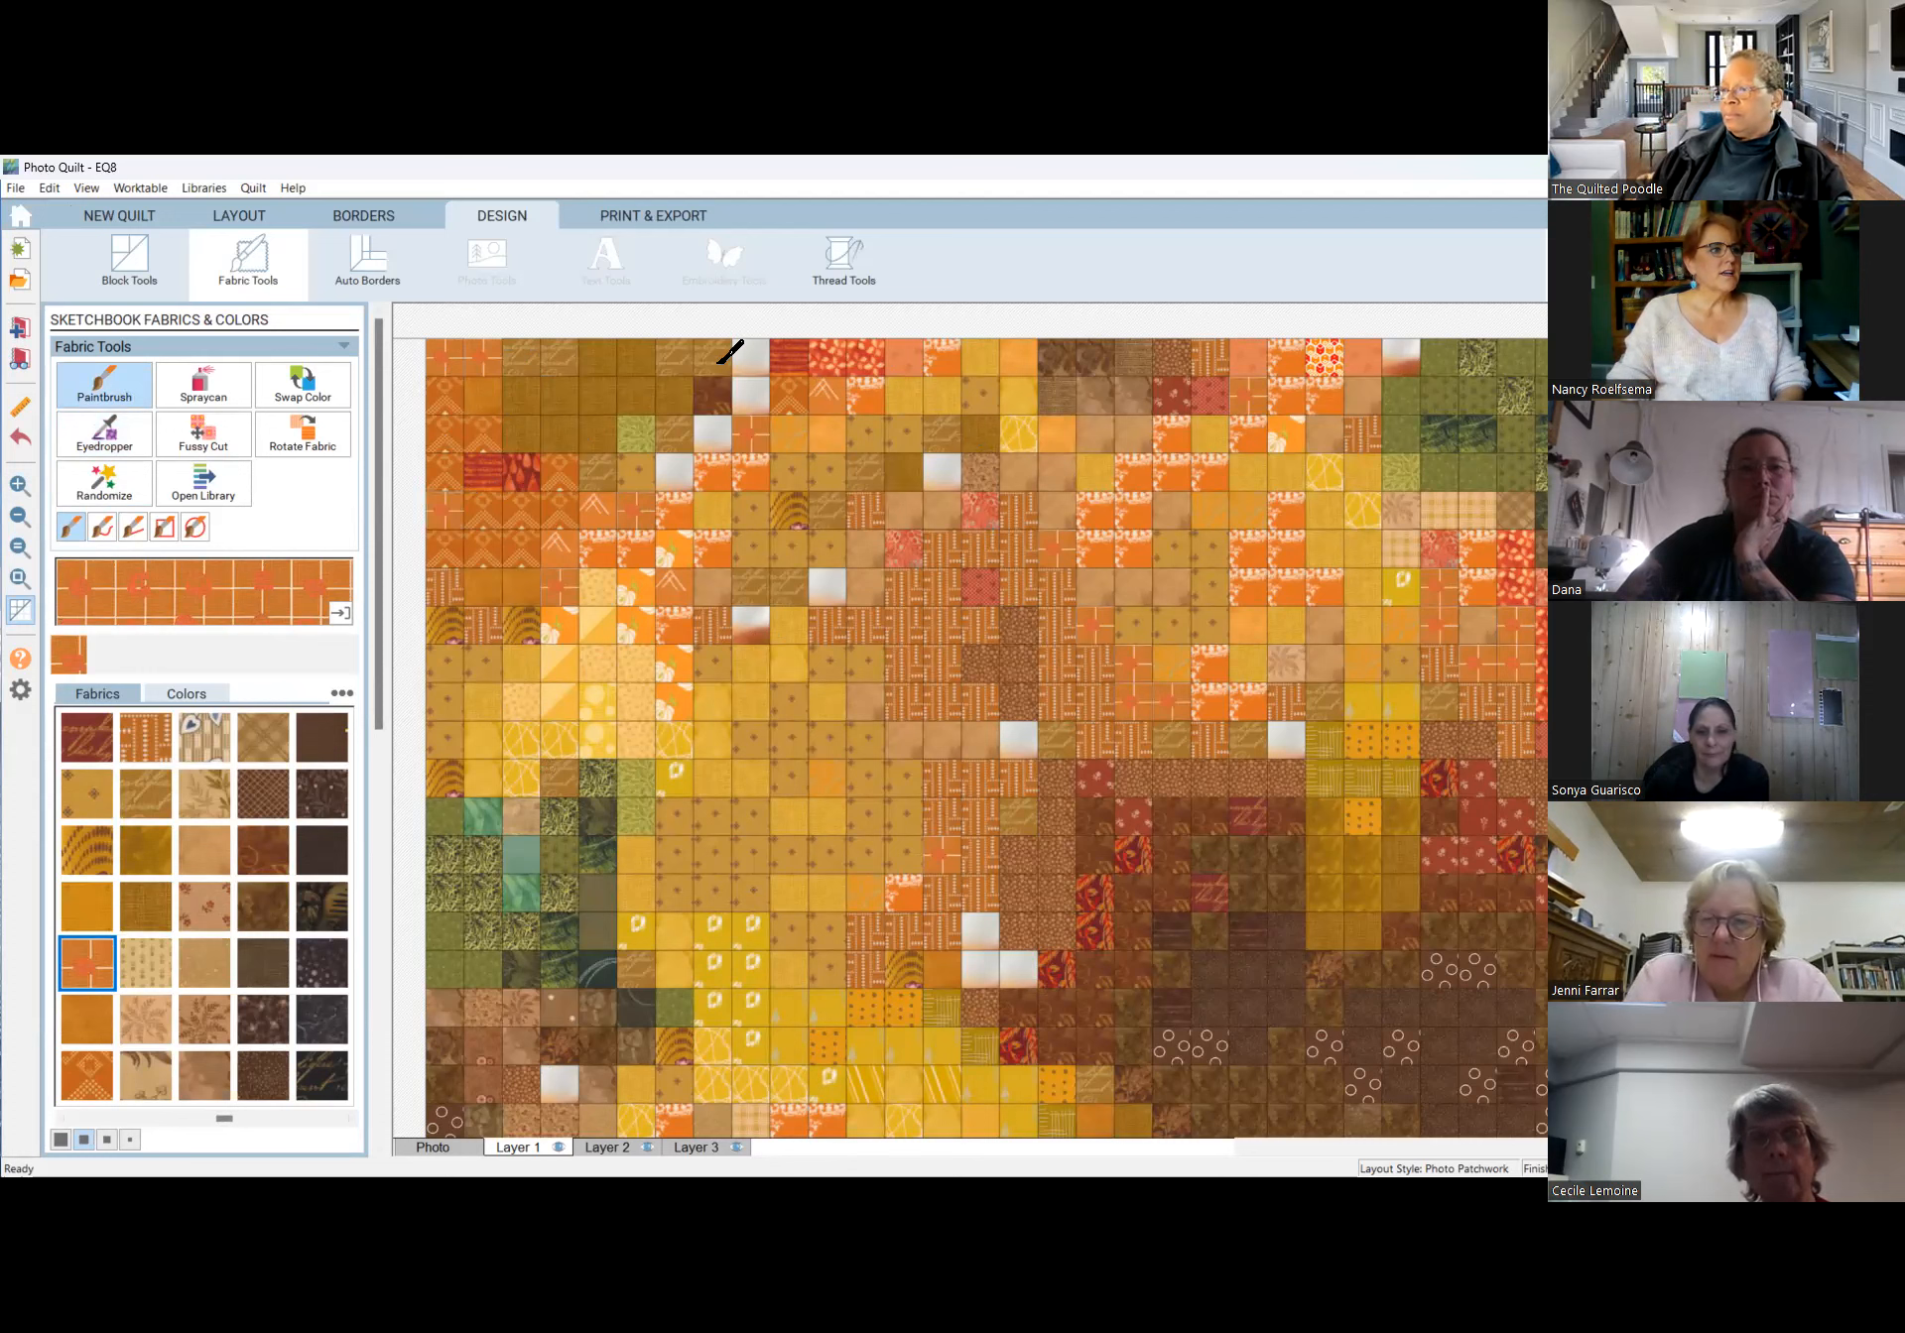
# Resample the orange crossed-line fabric and paint the four white patches running diagonally up to the quilt's top edge.
pyautogui.click(229, 431)
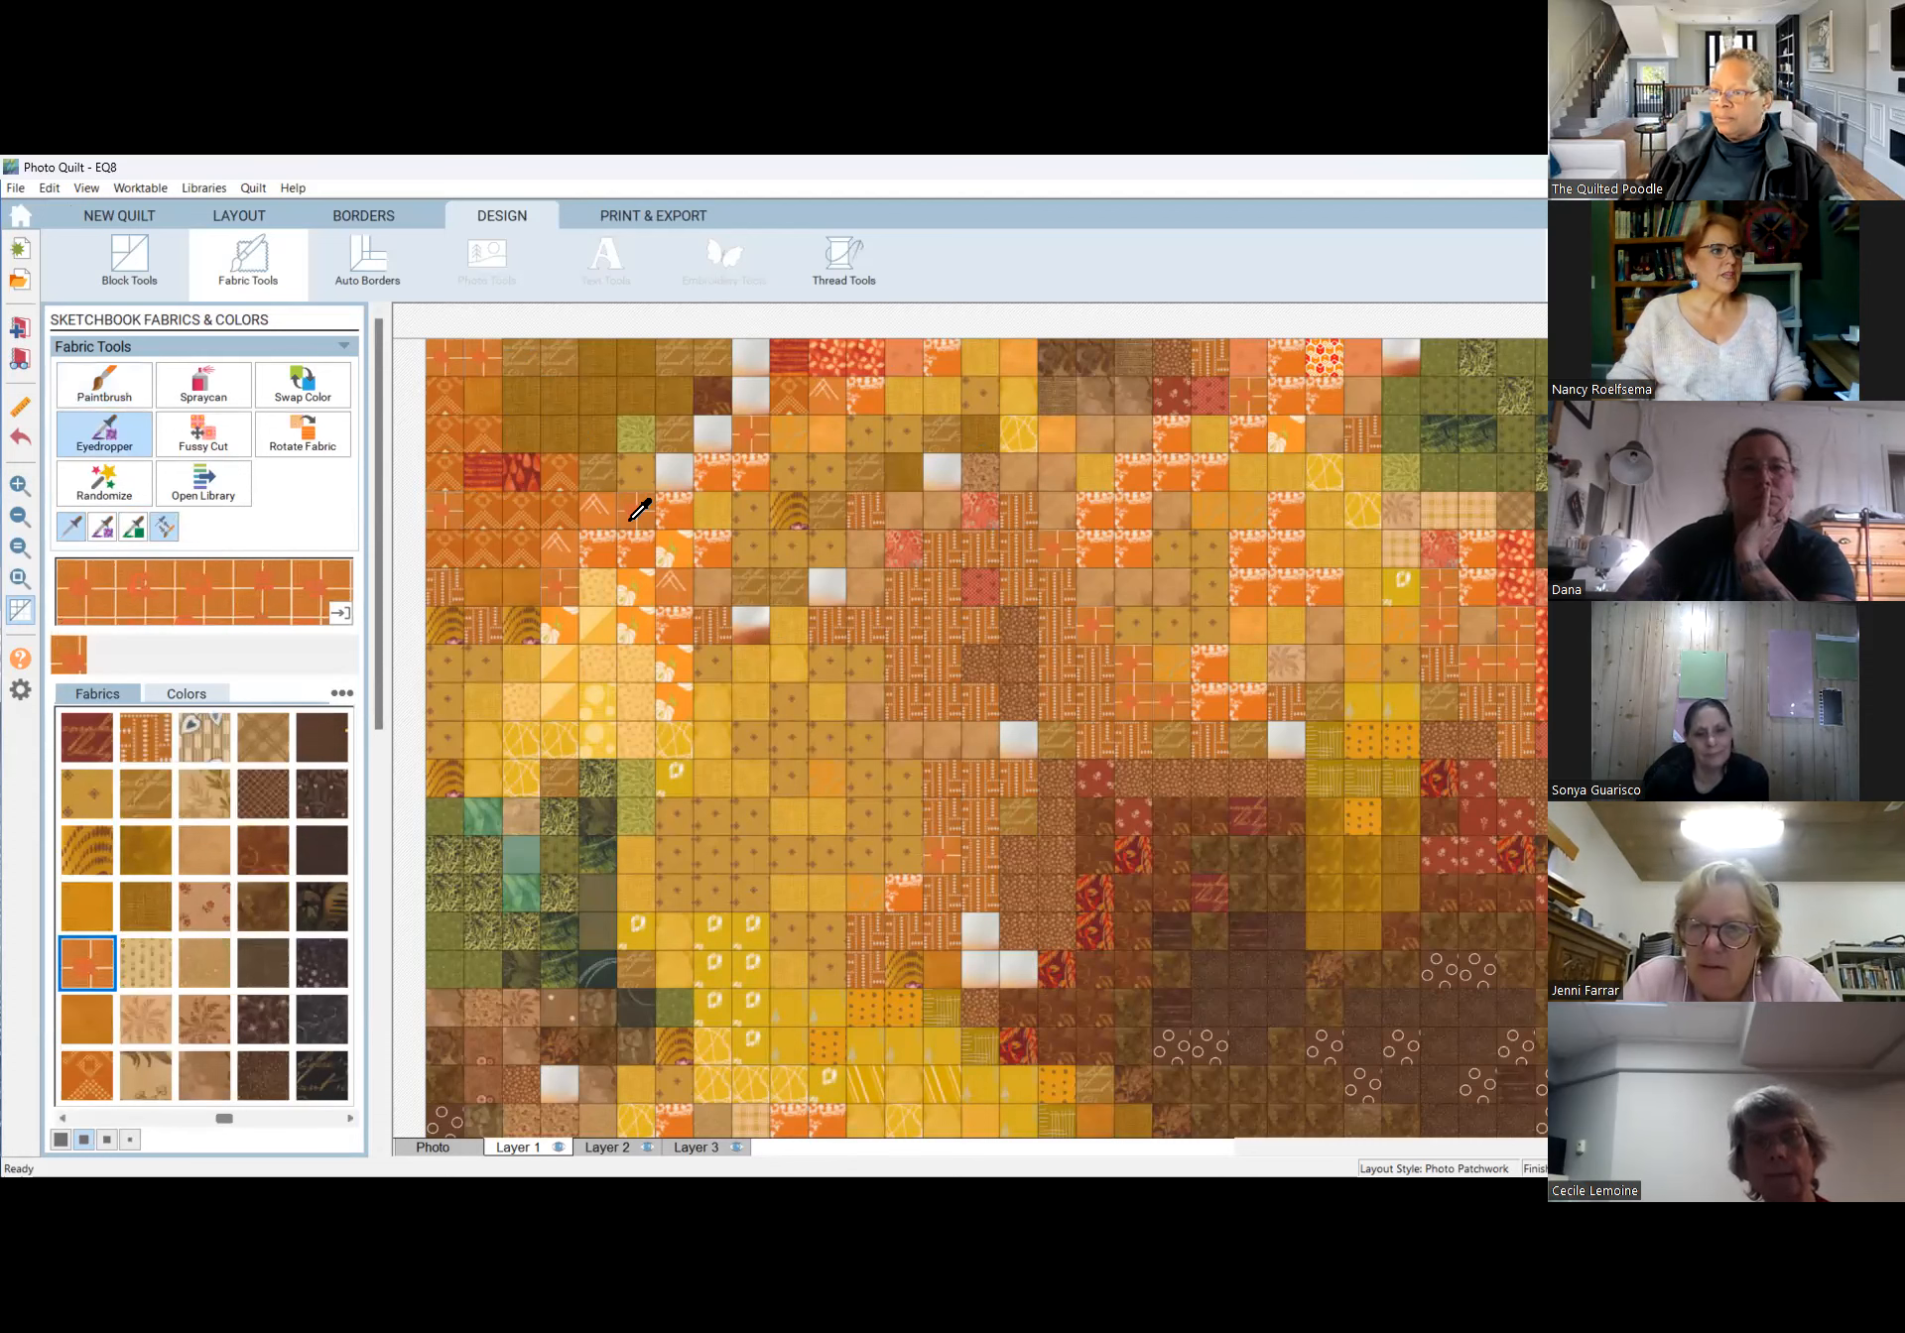
pyautogui.click(640, 511)
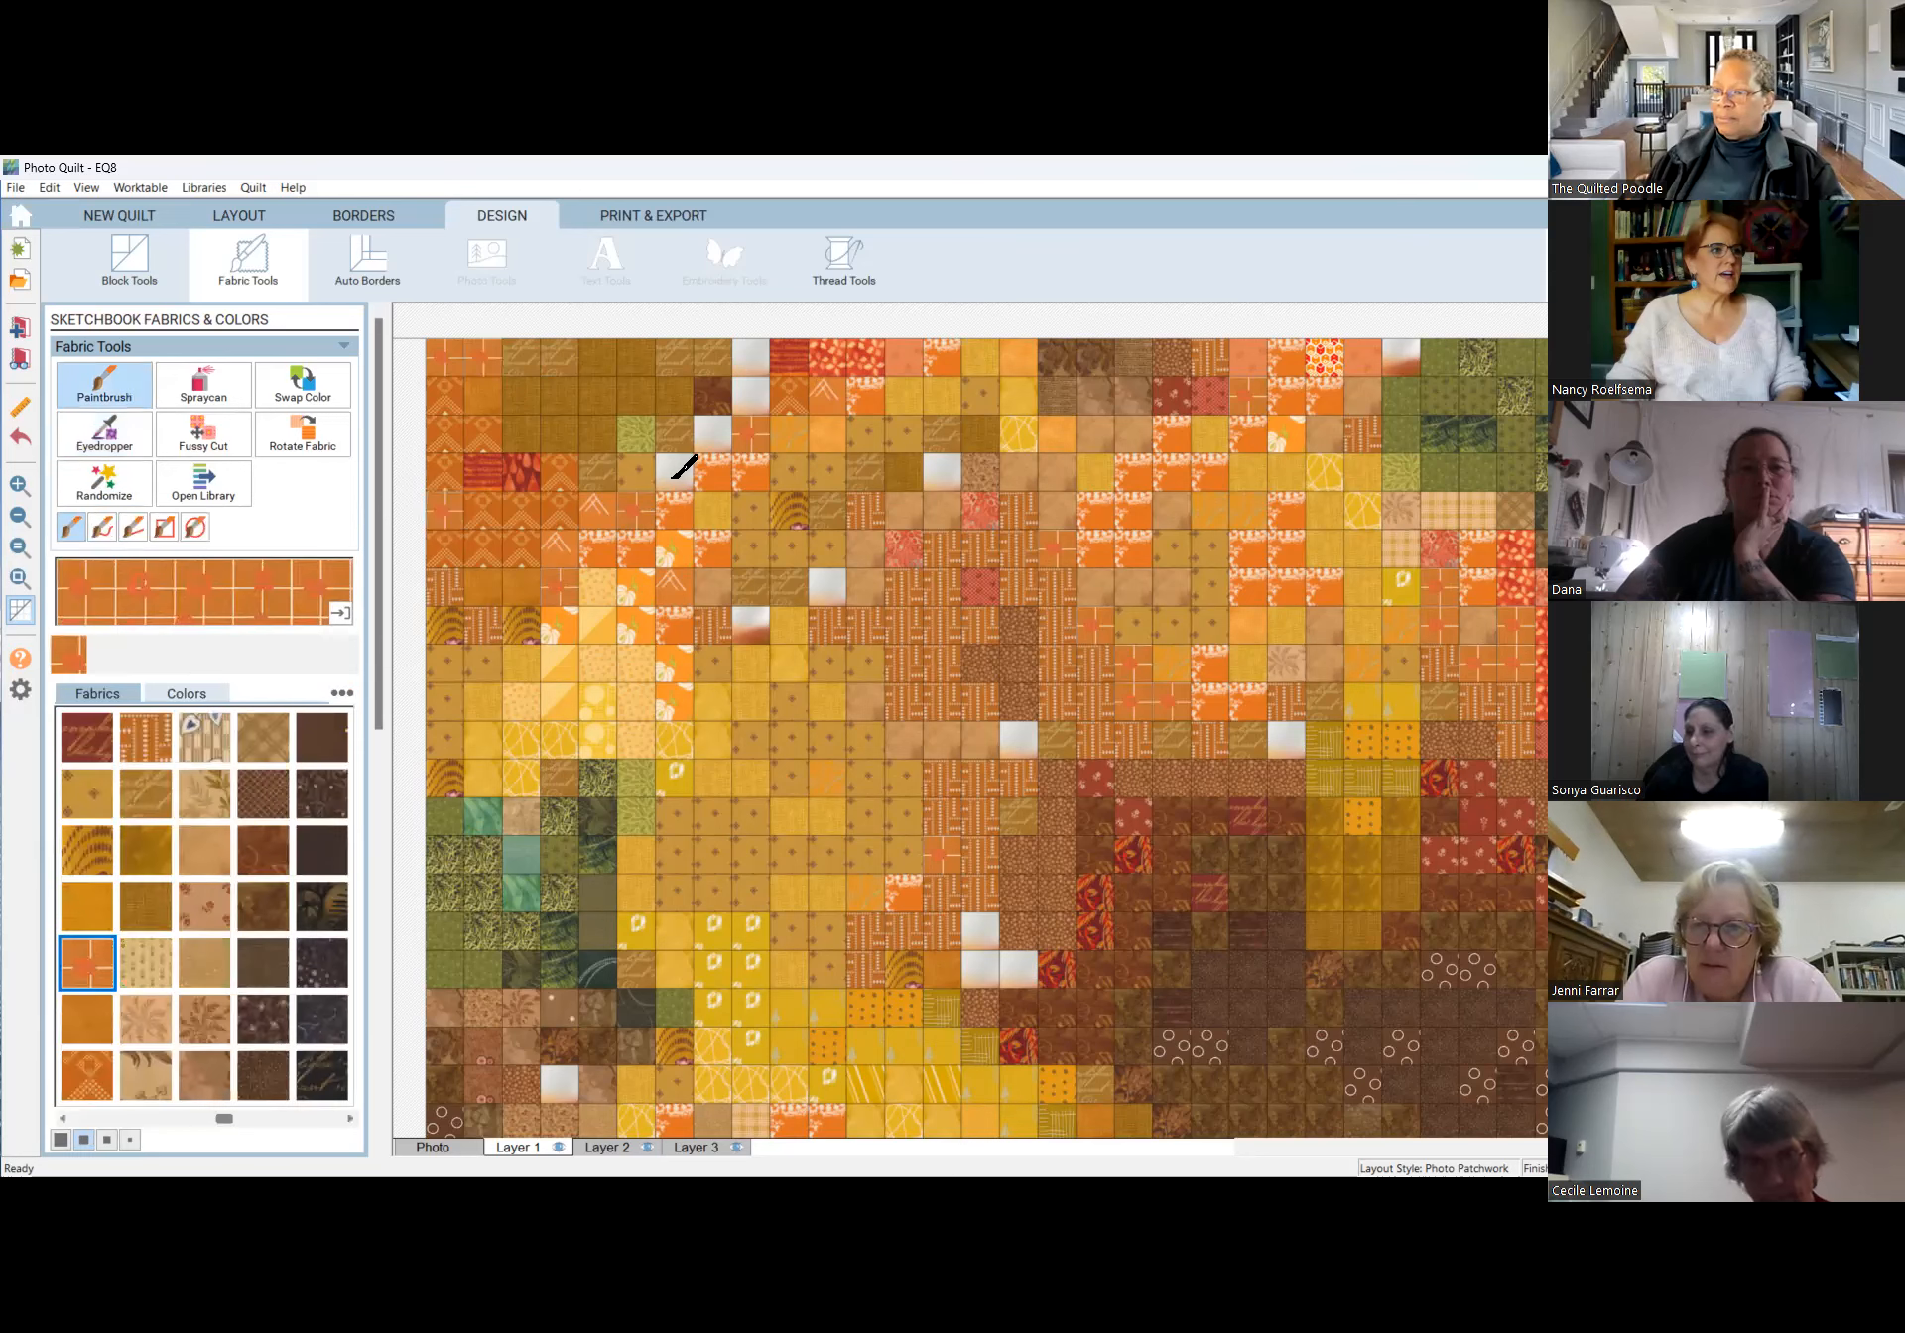
pyautogui.click(674, 473)
pyautogui.click(713, 435)
pyautogui.click(752, 395)
pyautogui.click(751, 358)
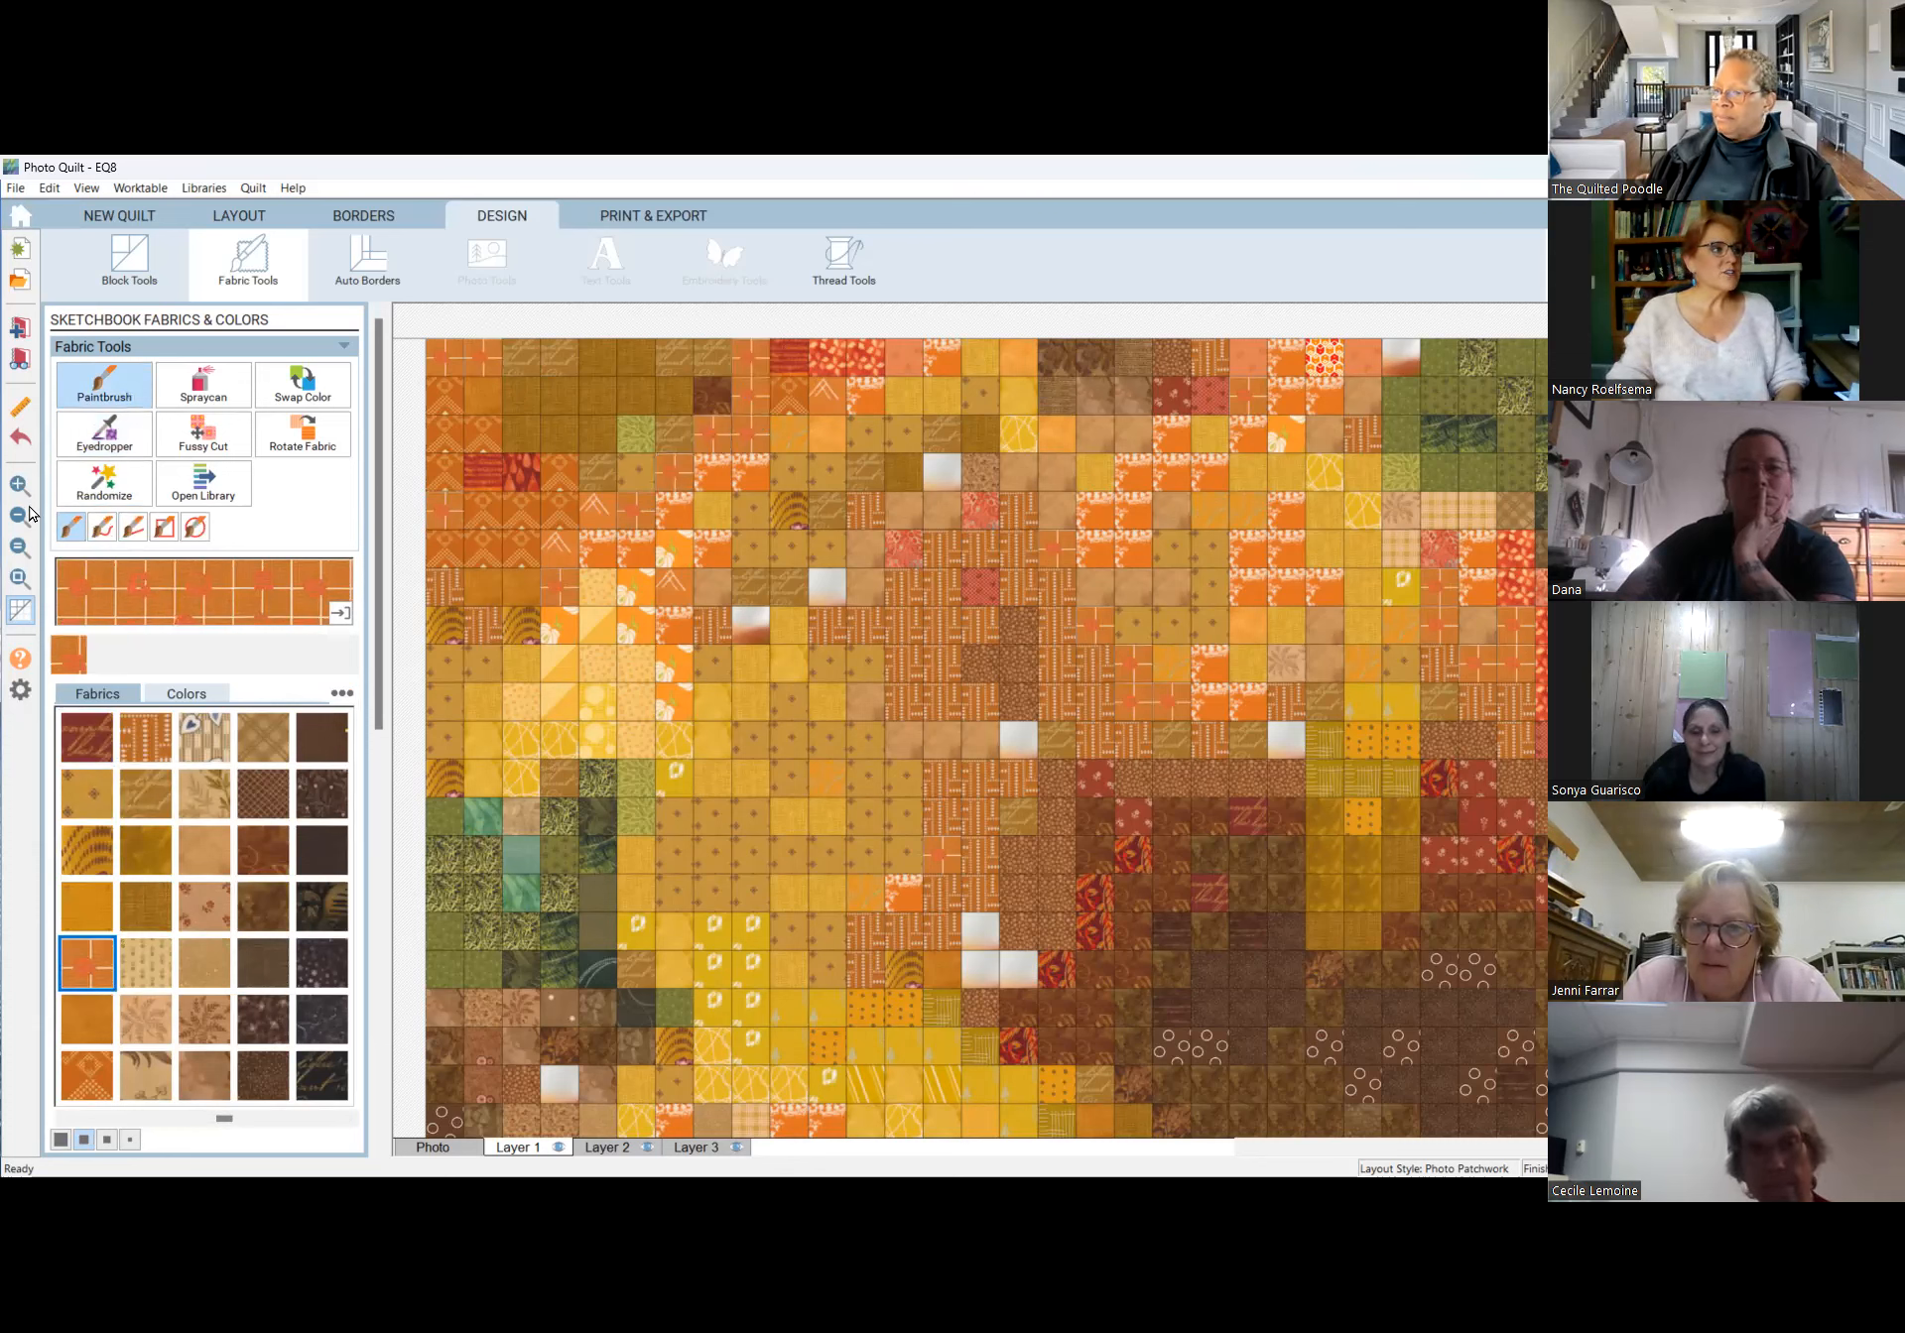
# Fill two white patches in the golden area of the upper-left petal with sampled fabrics: the dotted gold print and a plain gold.
pyautogui.click(125, 444)
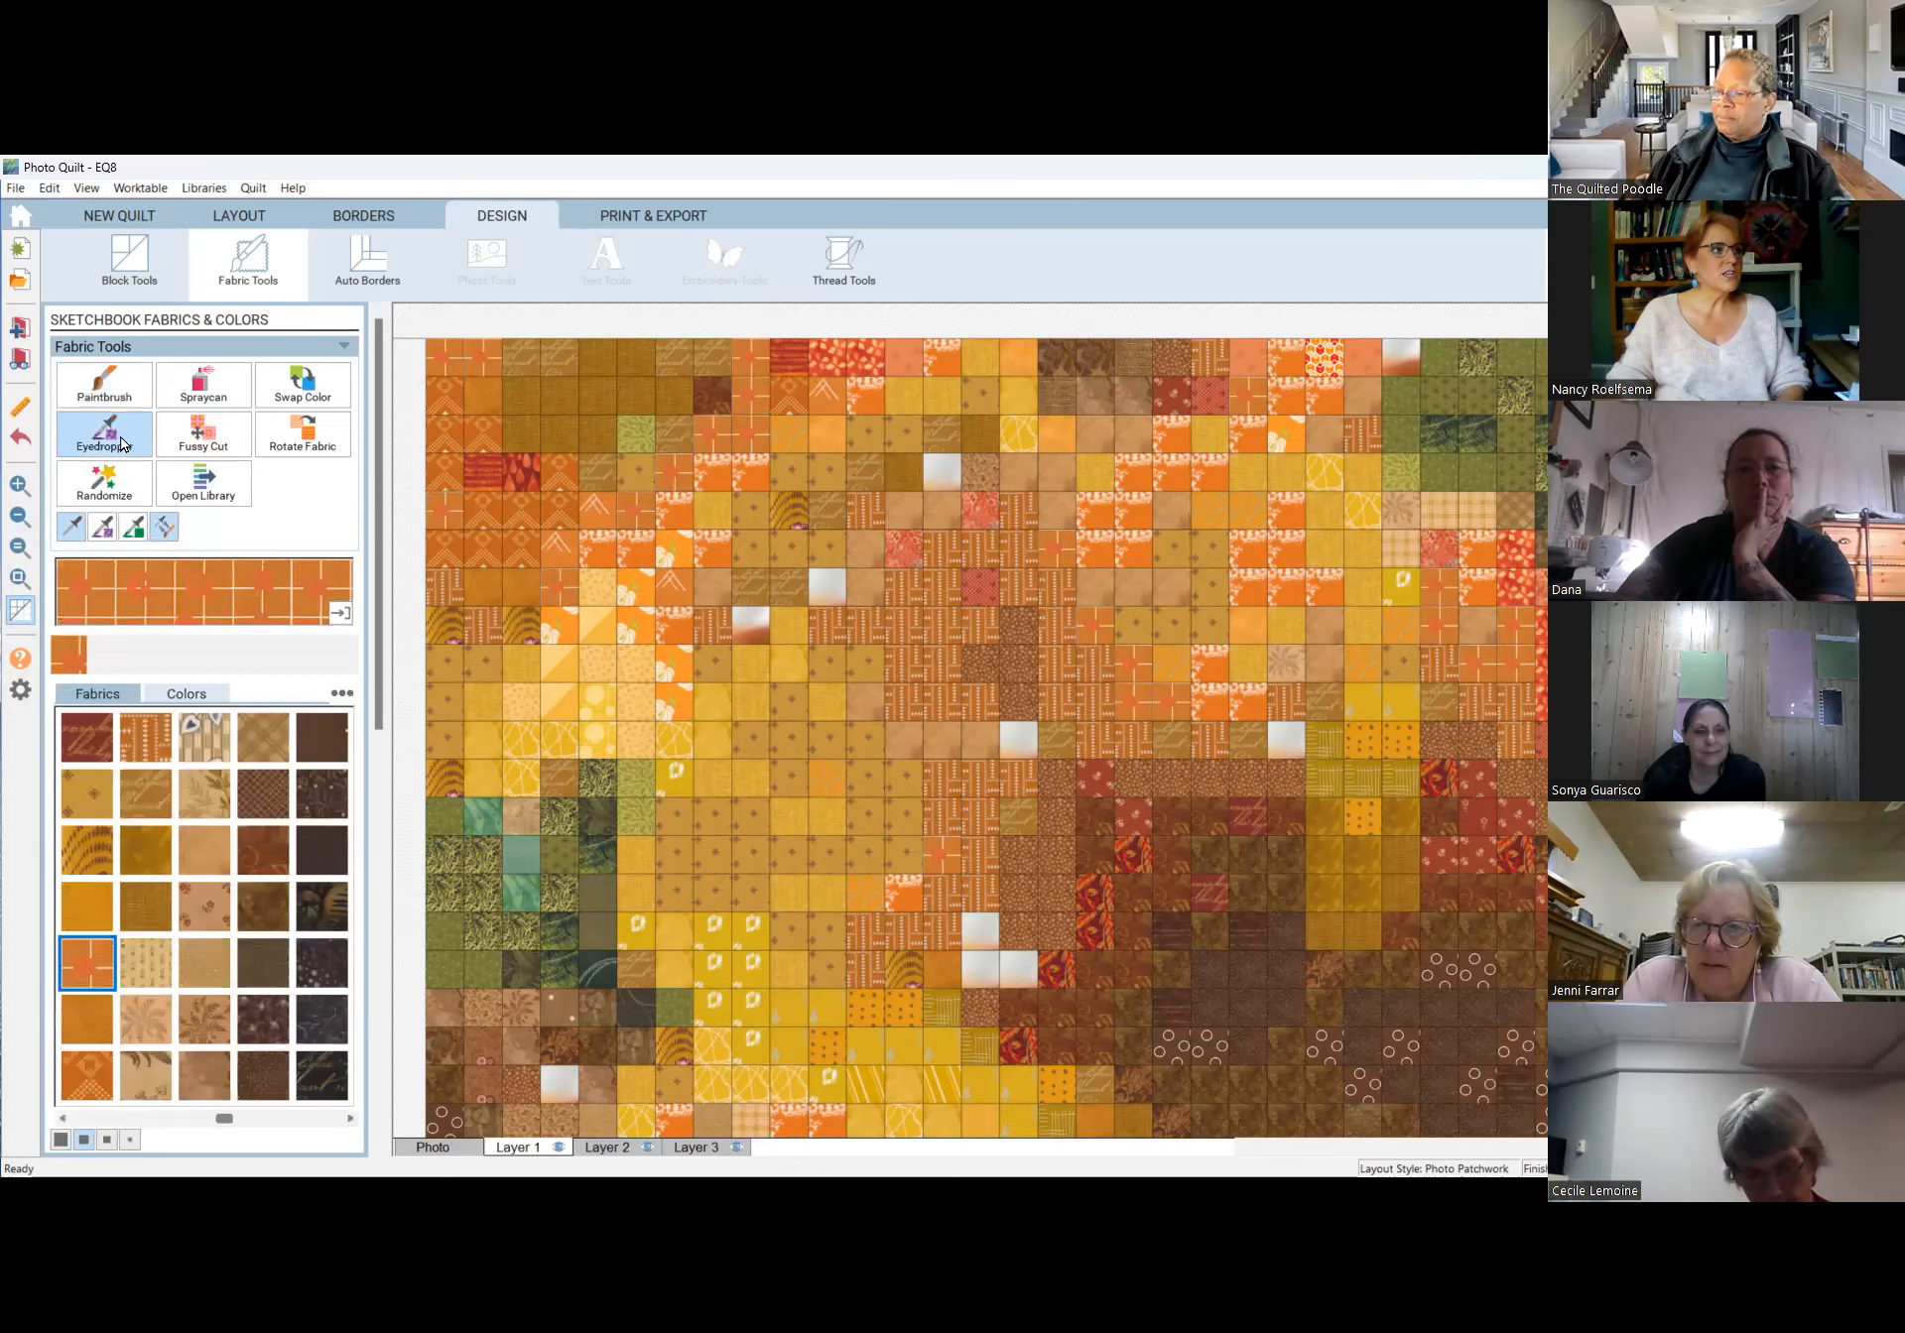
pyautogui.click(725, 665)
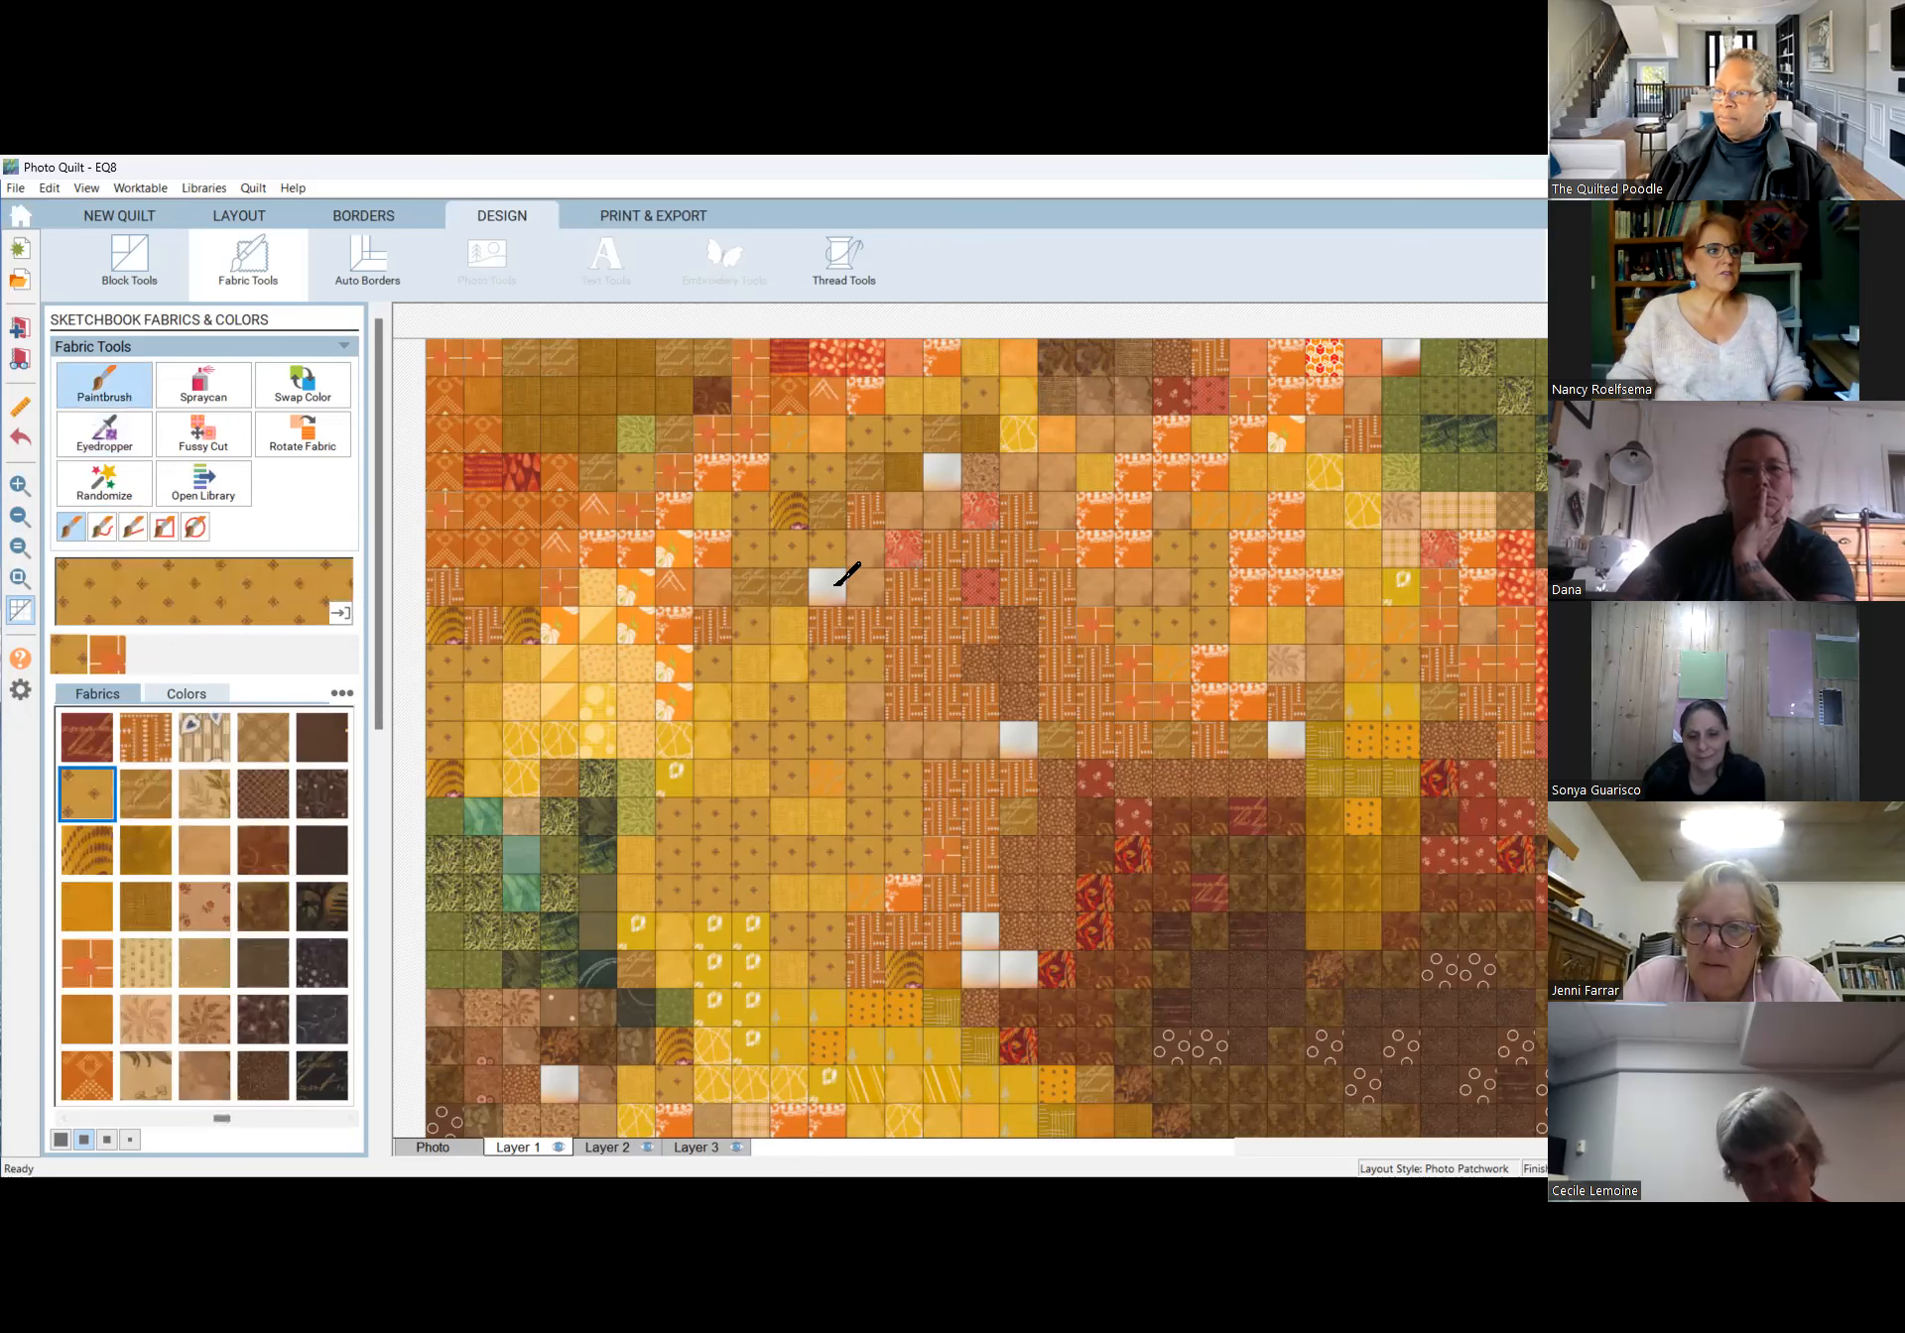
pyautogui.click(92, 437)
pyautogui.click(796, 604)
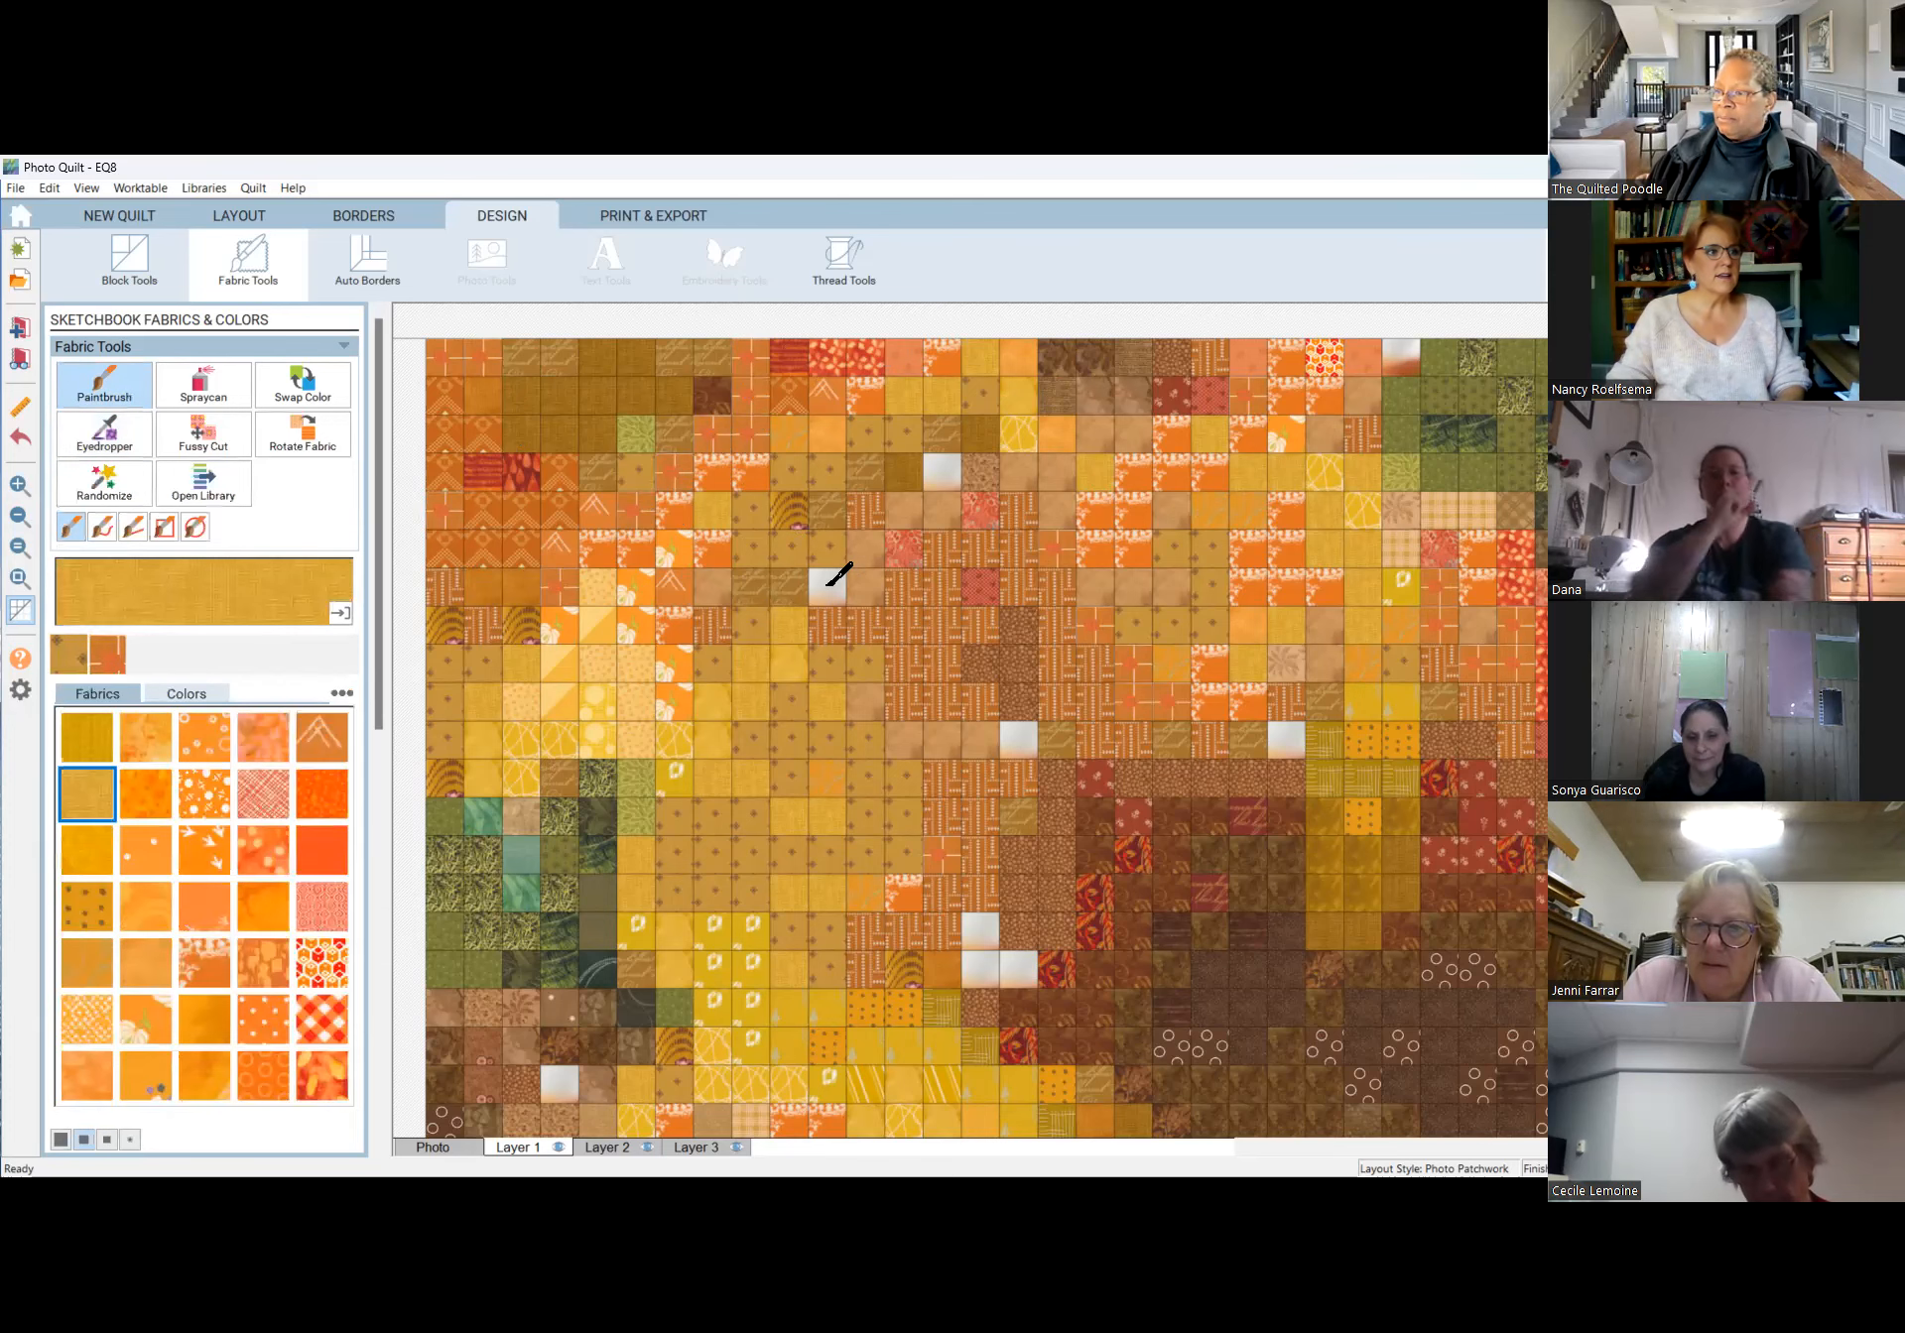
pyautogui.click(828, 583)
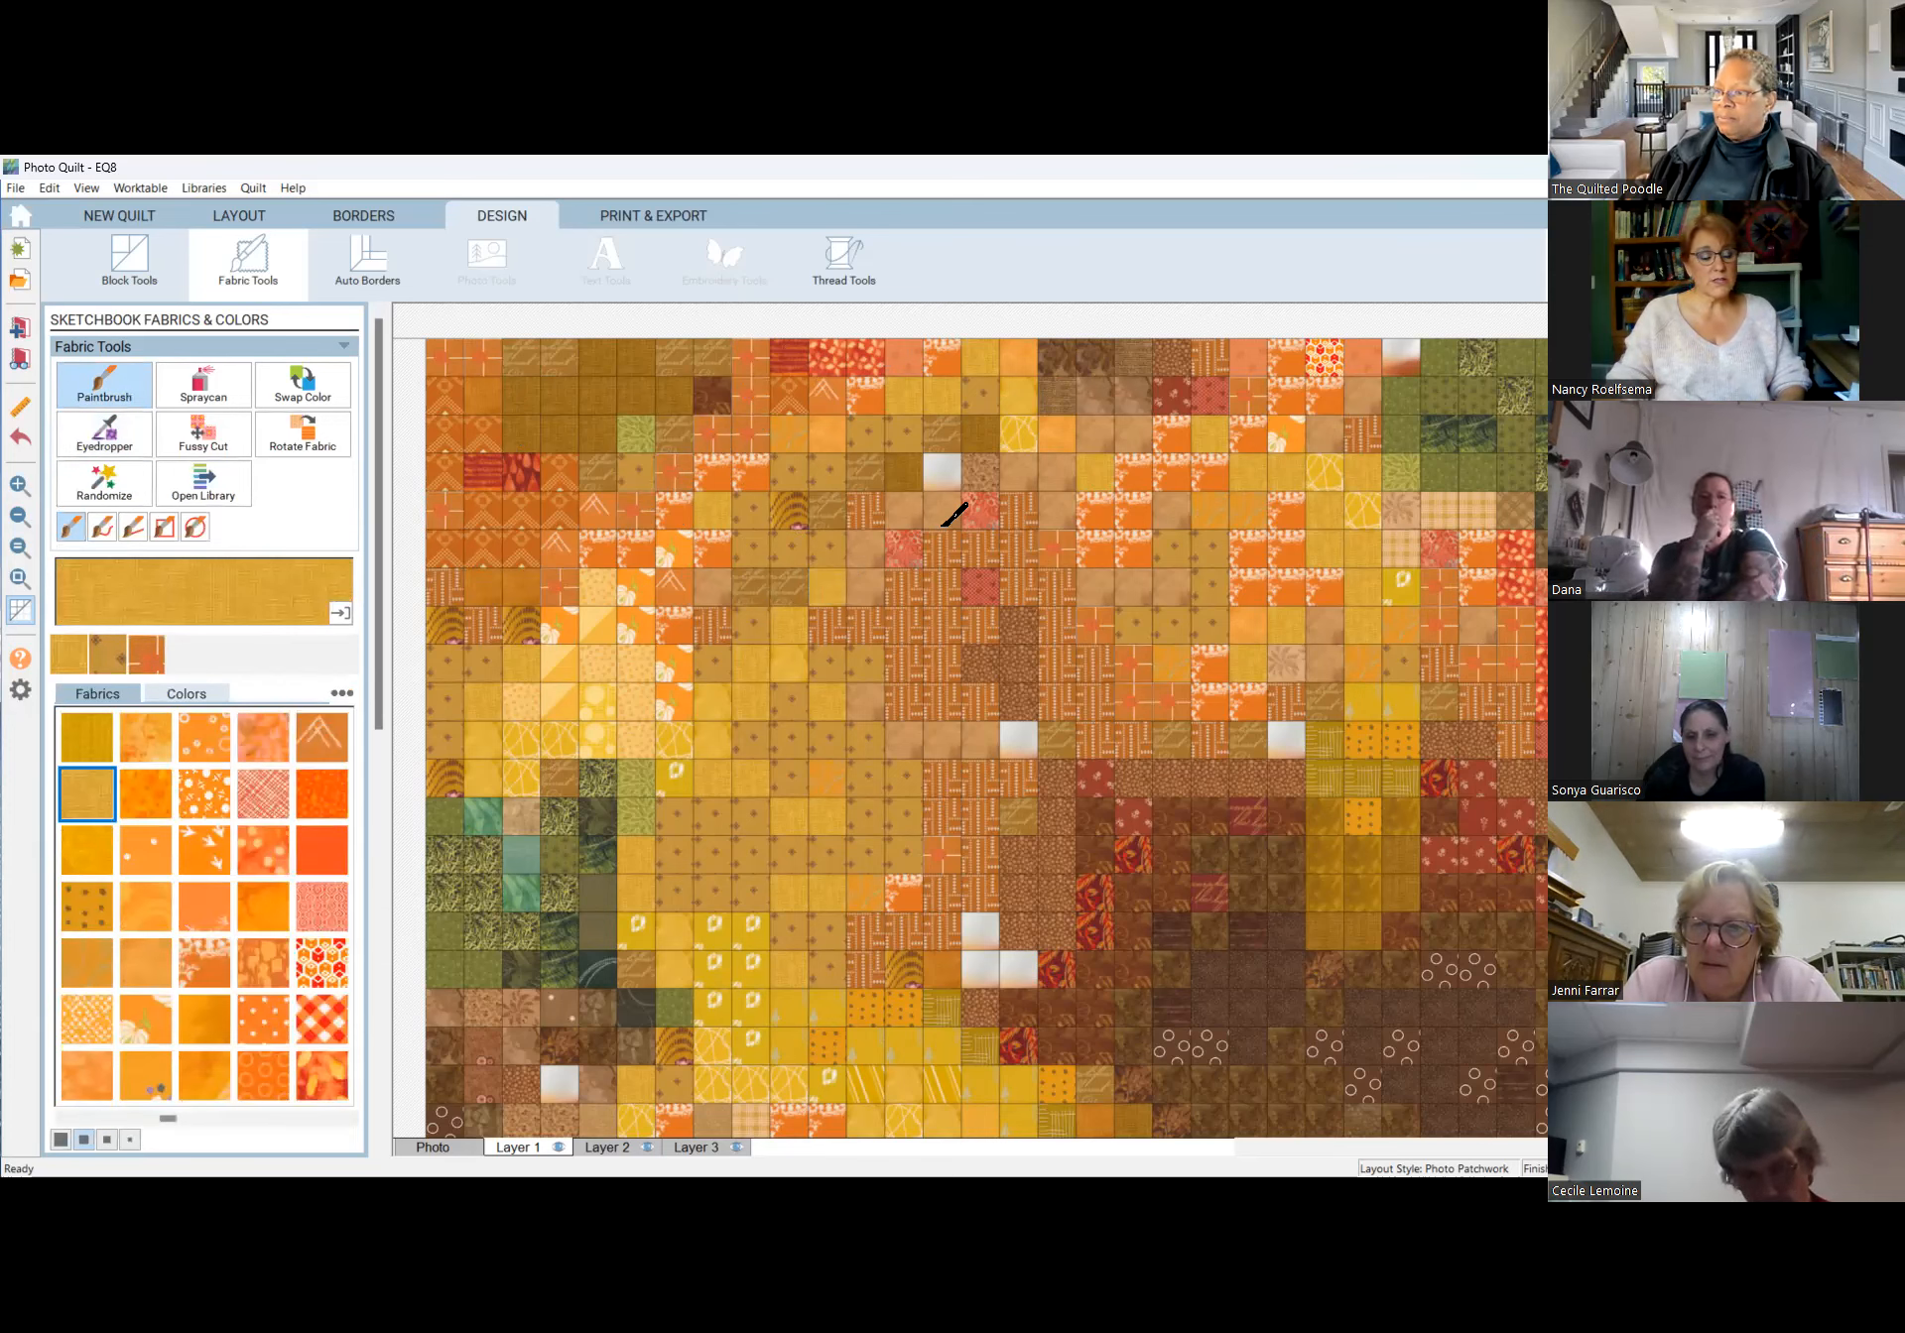
# Fill the white patch near the top with a sampled mottled tan fabric and the one above the brown centre with the recent plain gold.
pyautogui.click(82, 422)
pyautogui.click(955, 456)
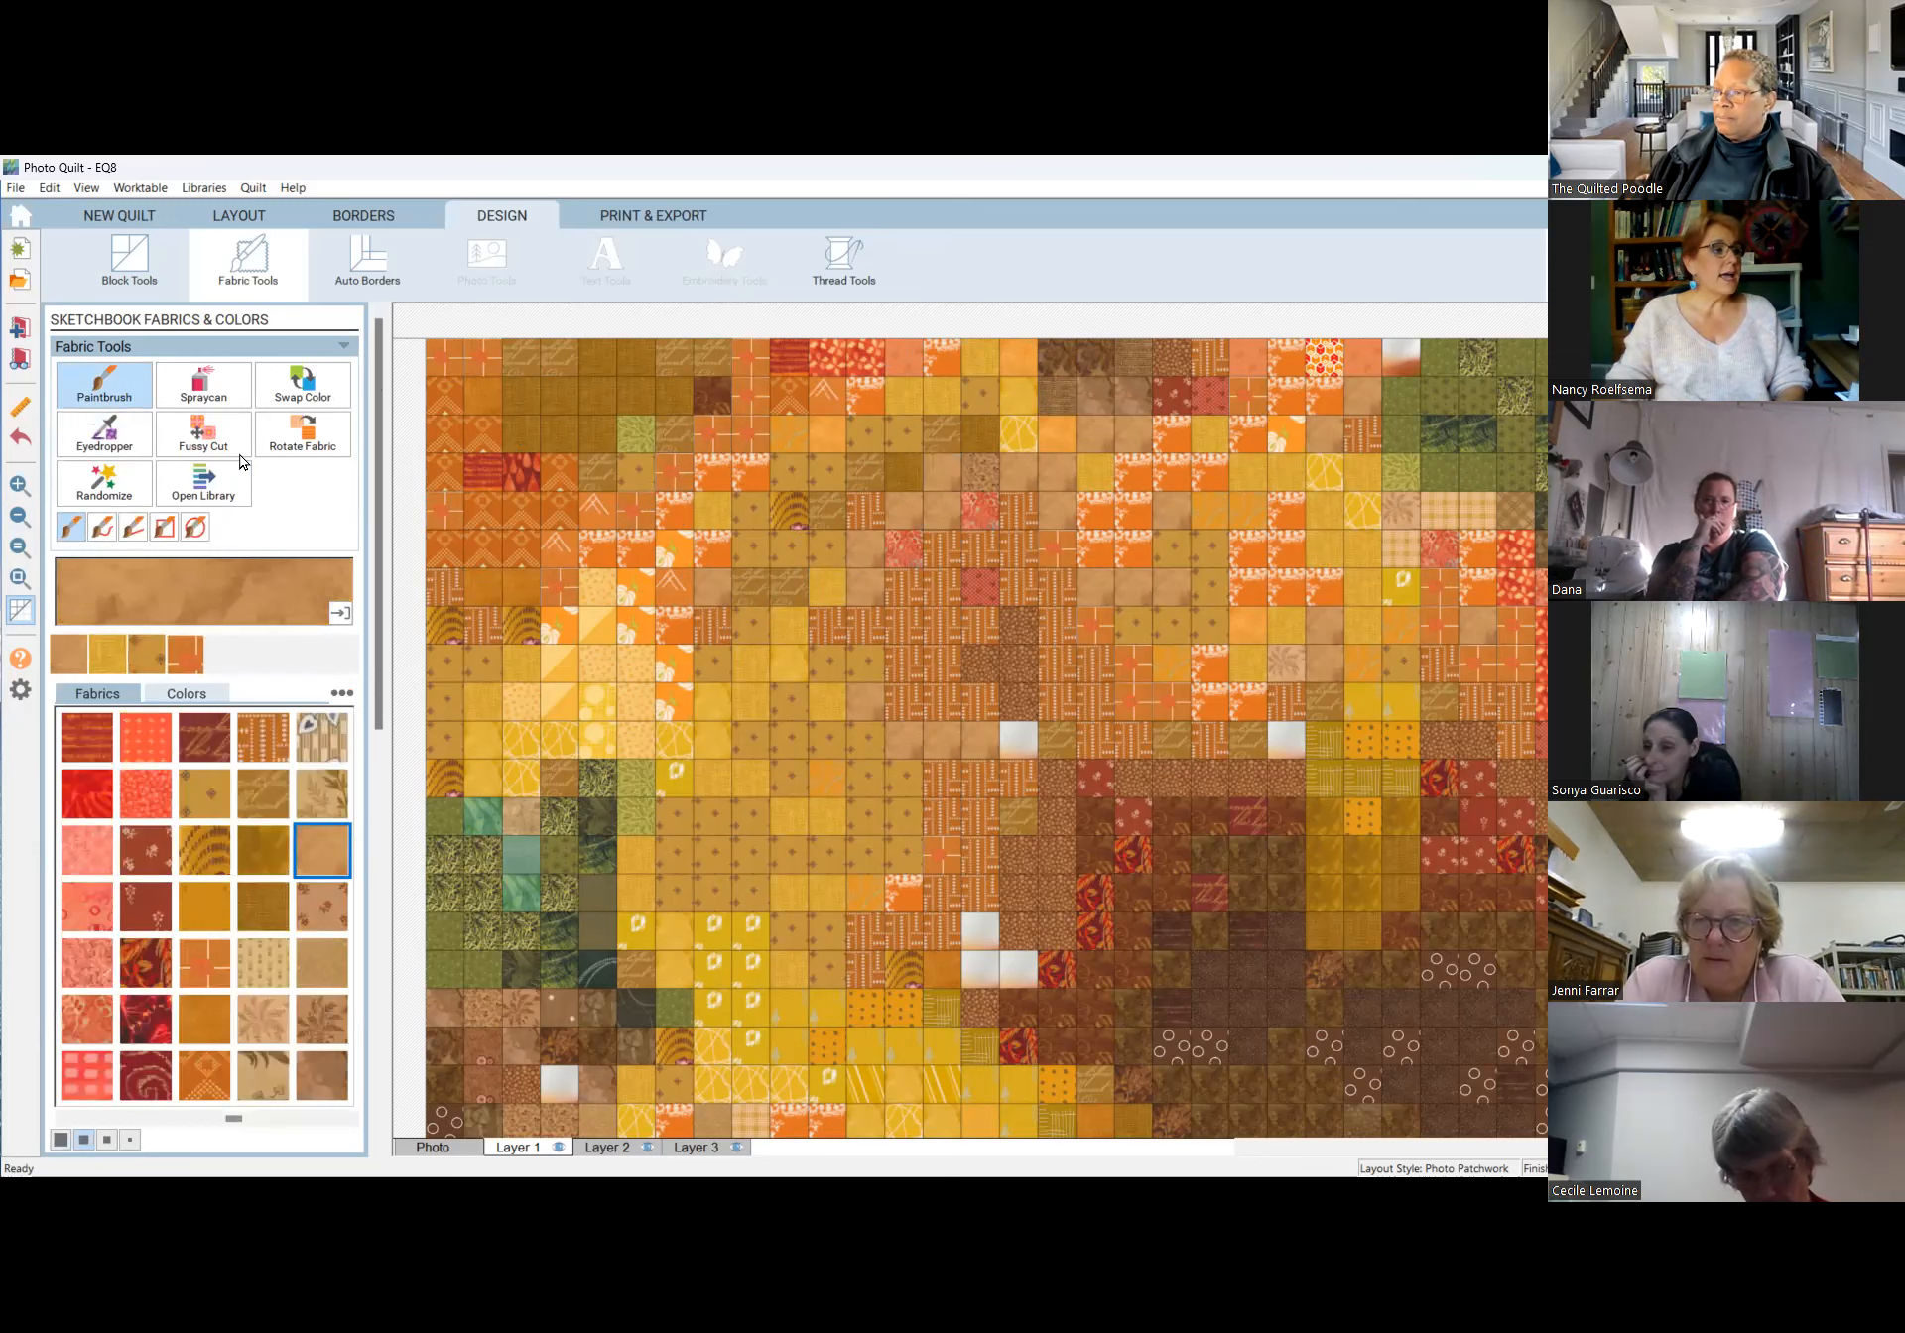
pyautogui.click(99, 653)
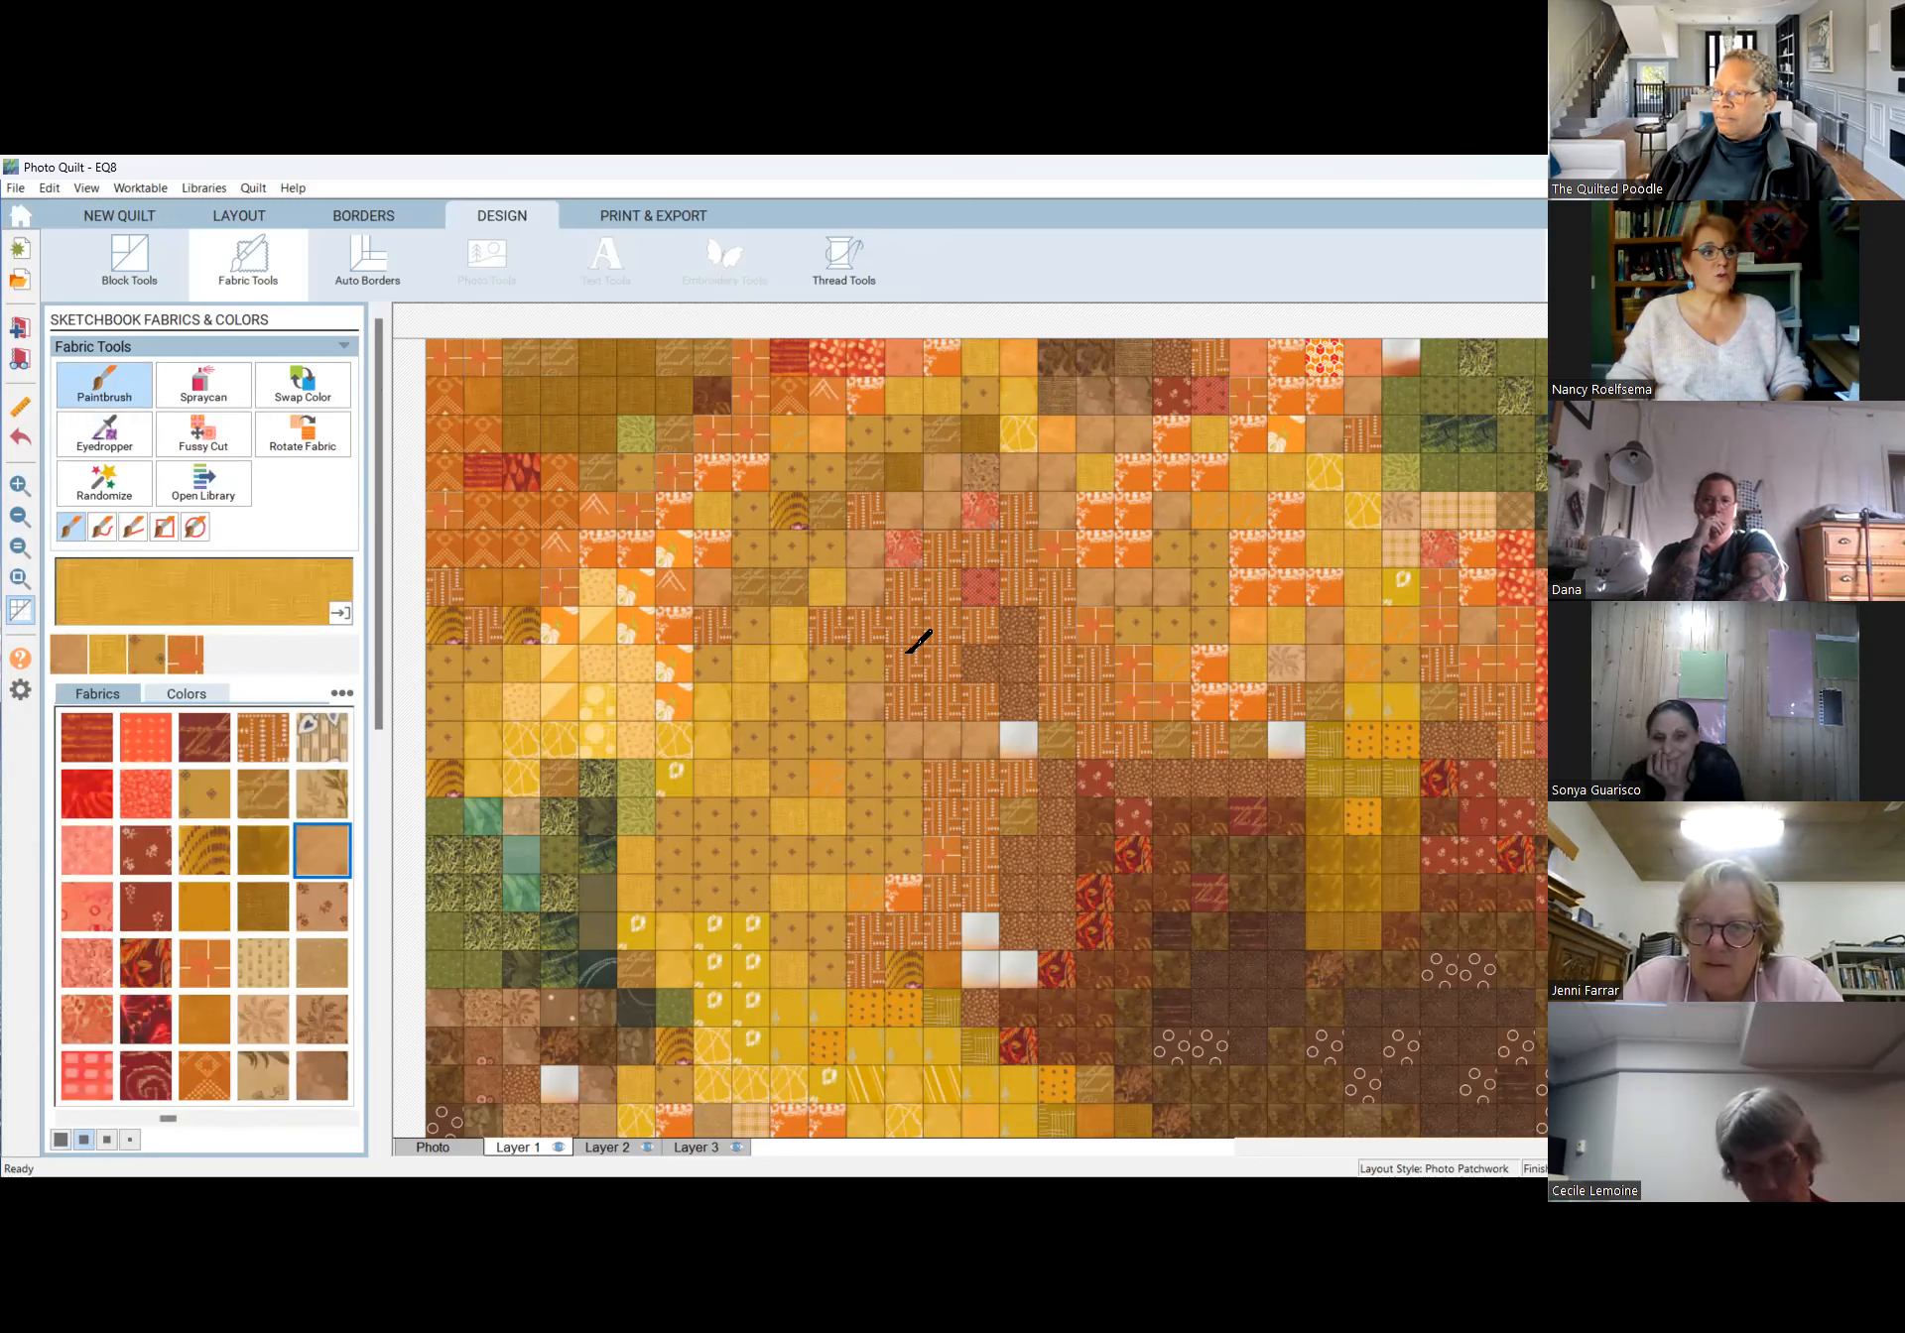
pyautogui.click(1013, 738)
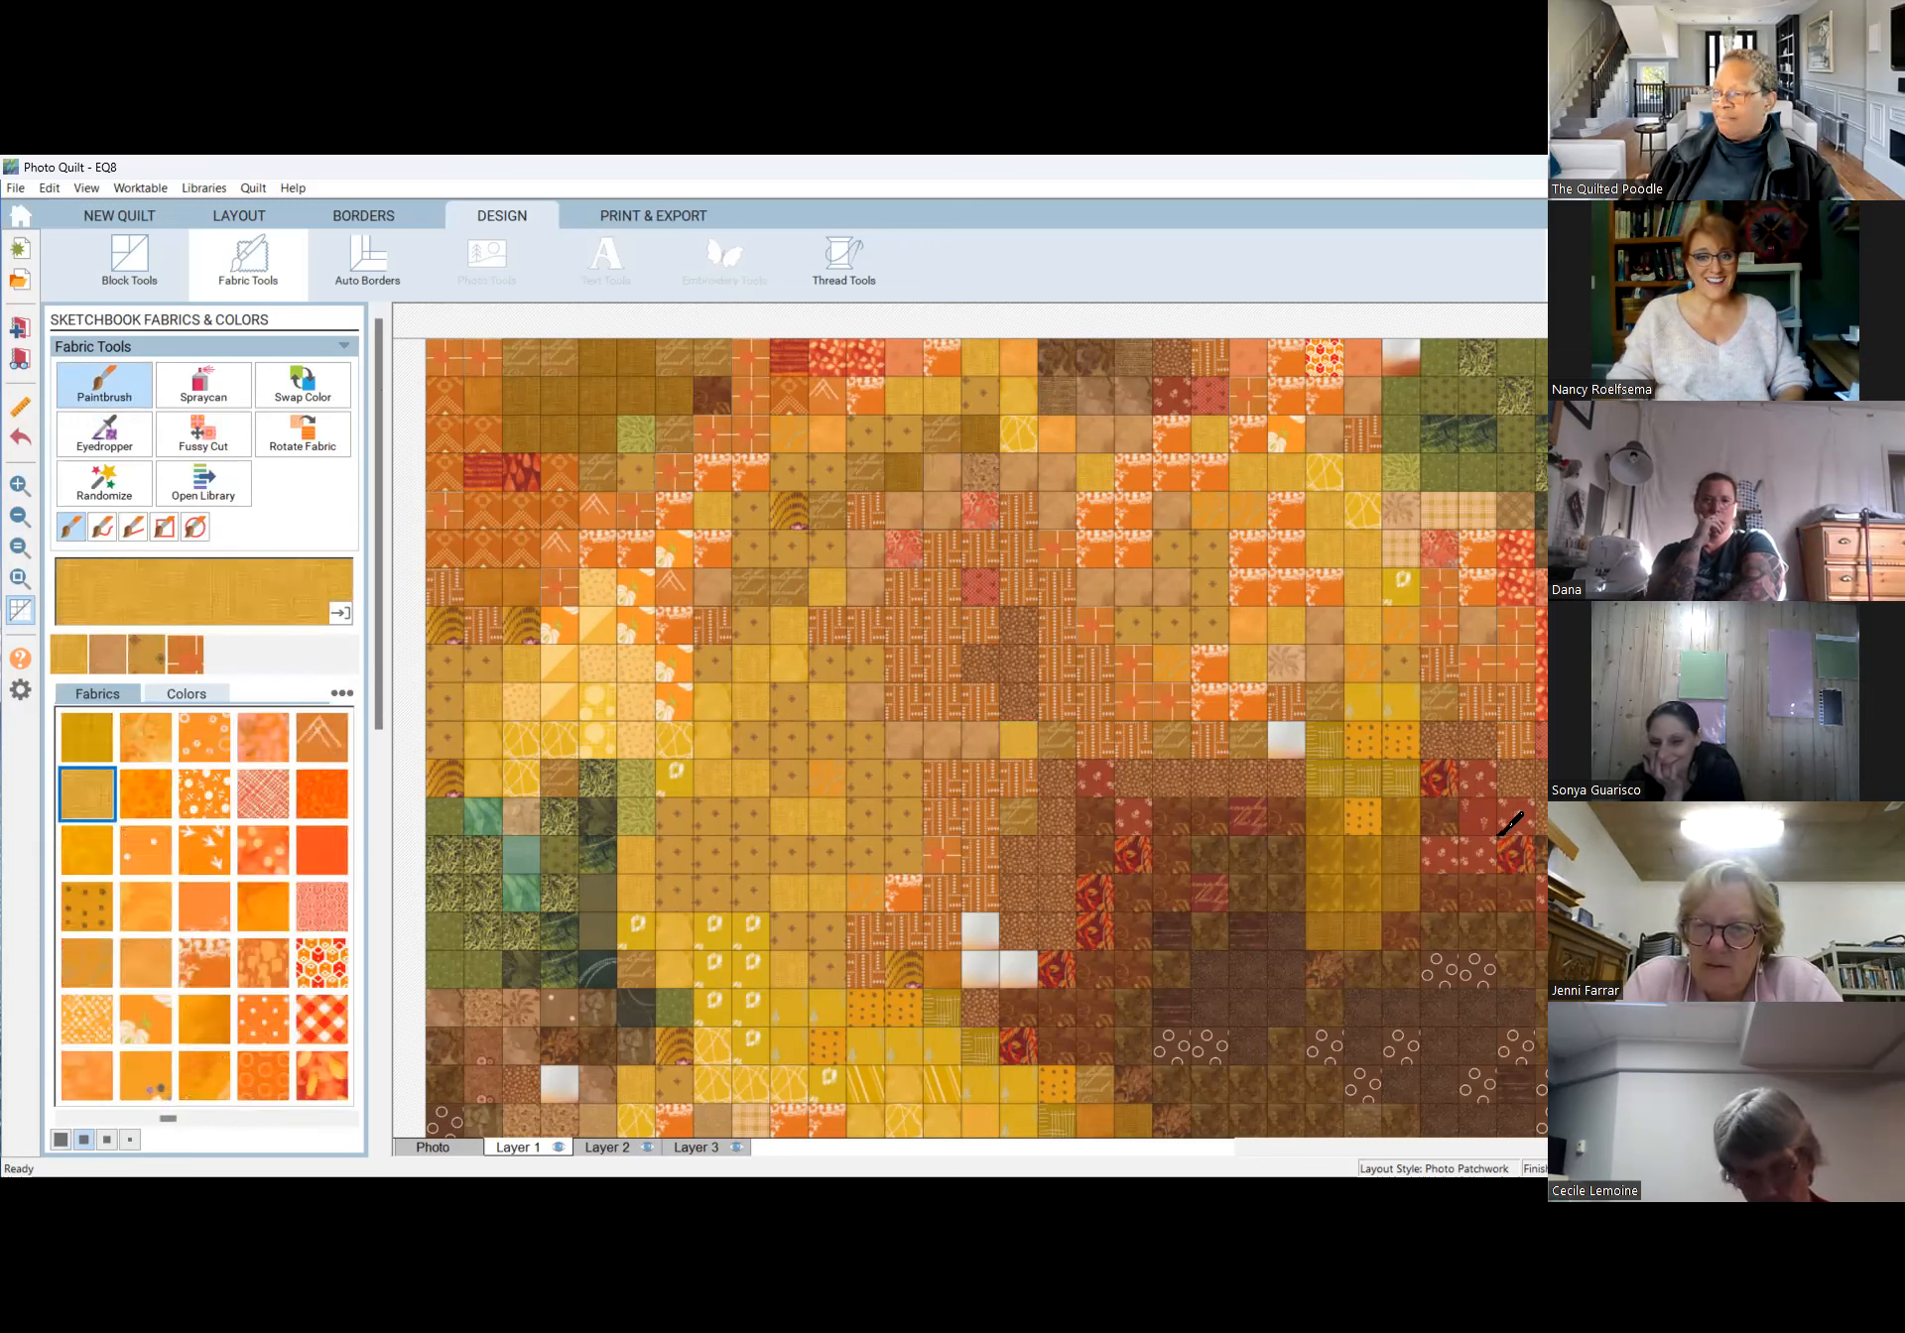
# Preview the quilt's yardage estimates for 44-45 inch fabric with a 0.25 seam allowance, and close them without printing.
pyautogui.click(20, 577)
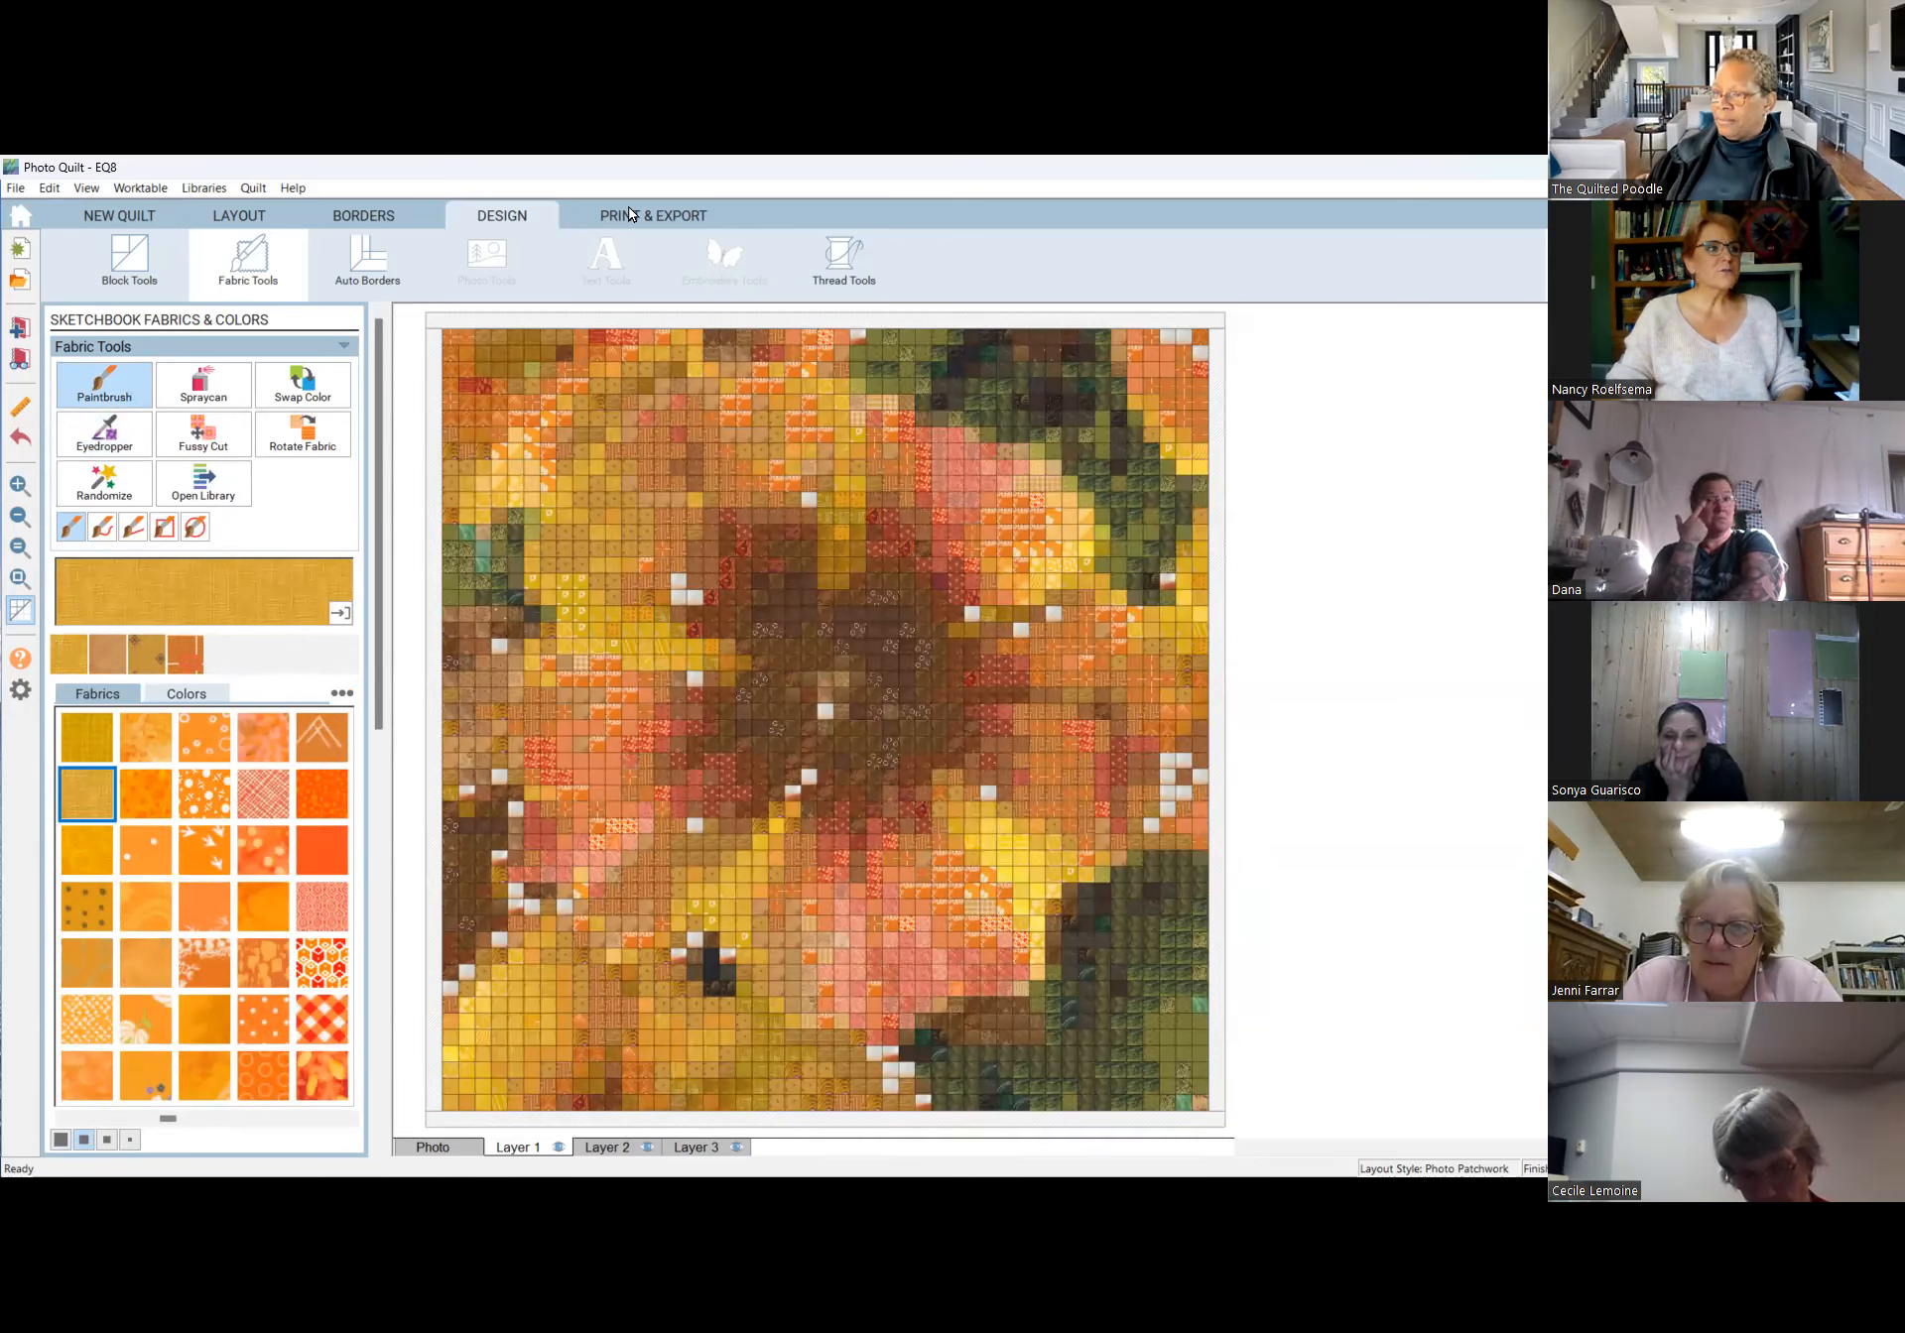
pyautogui.click(636, 218)
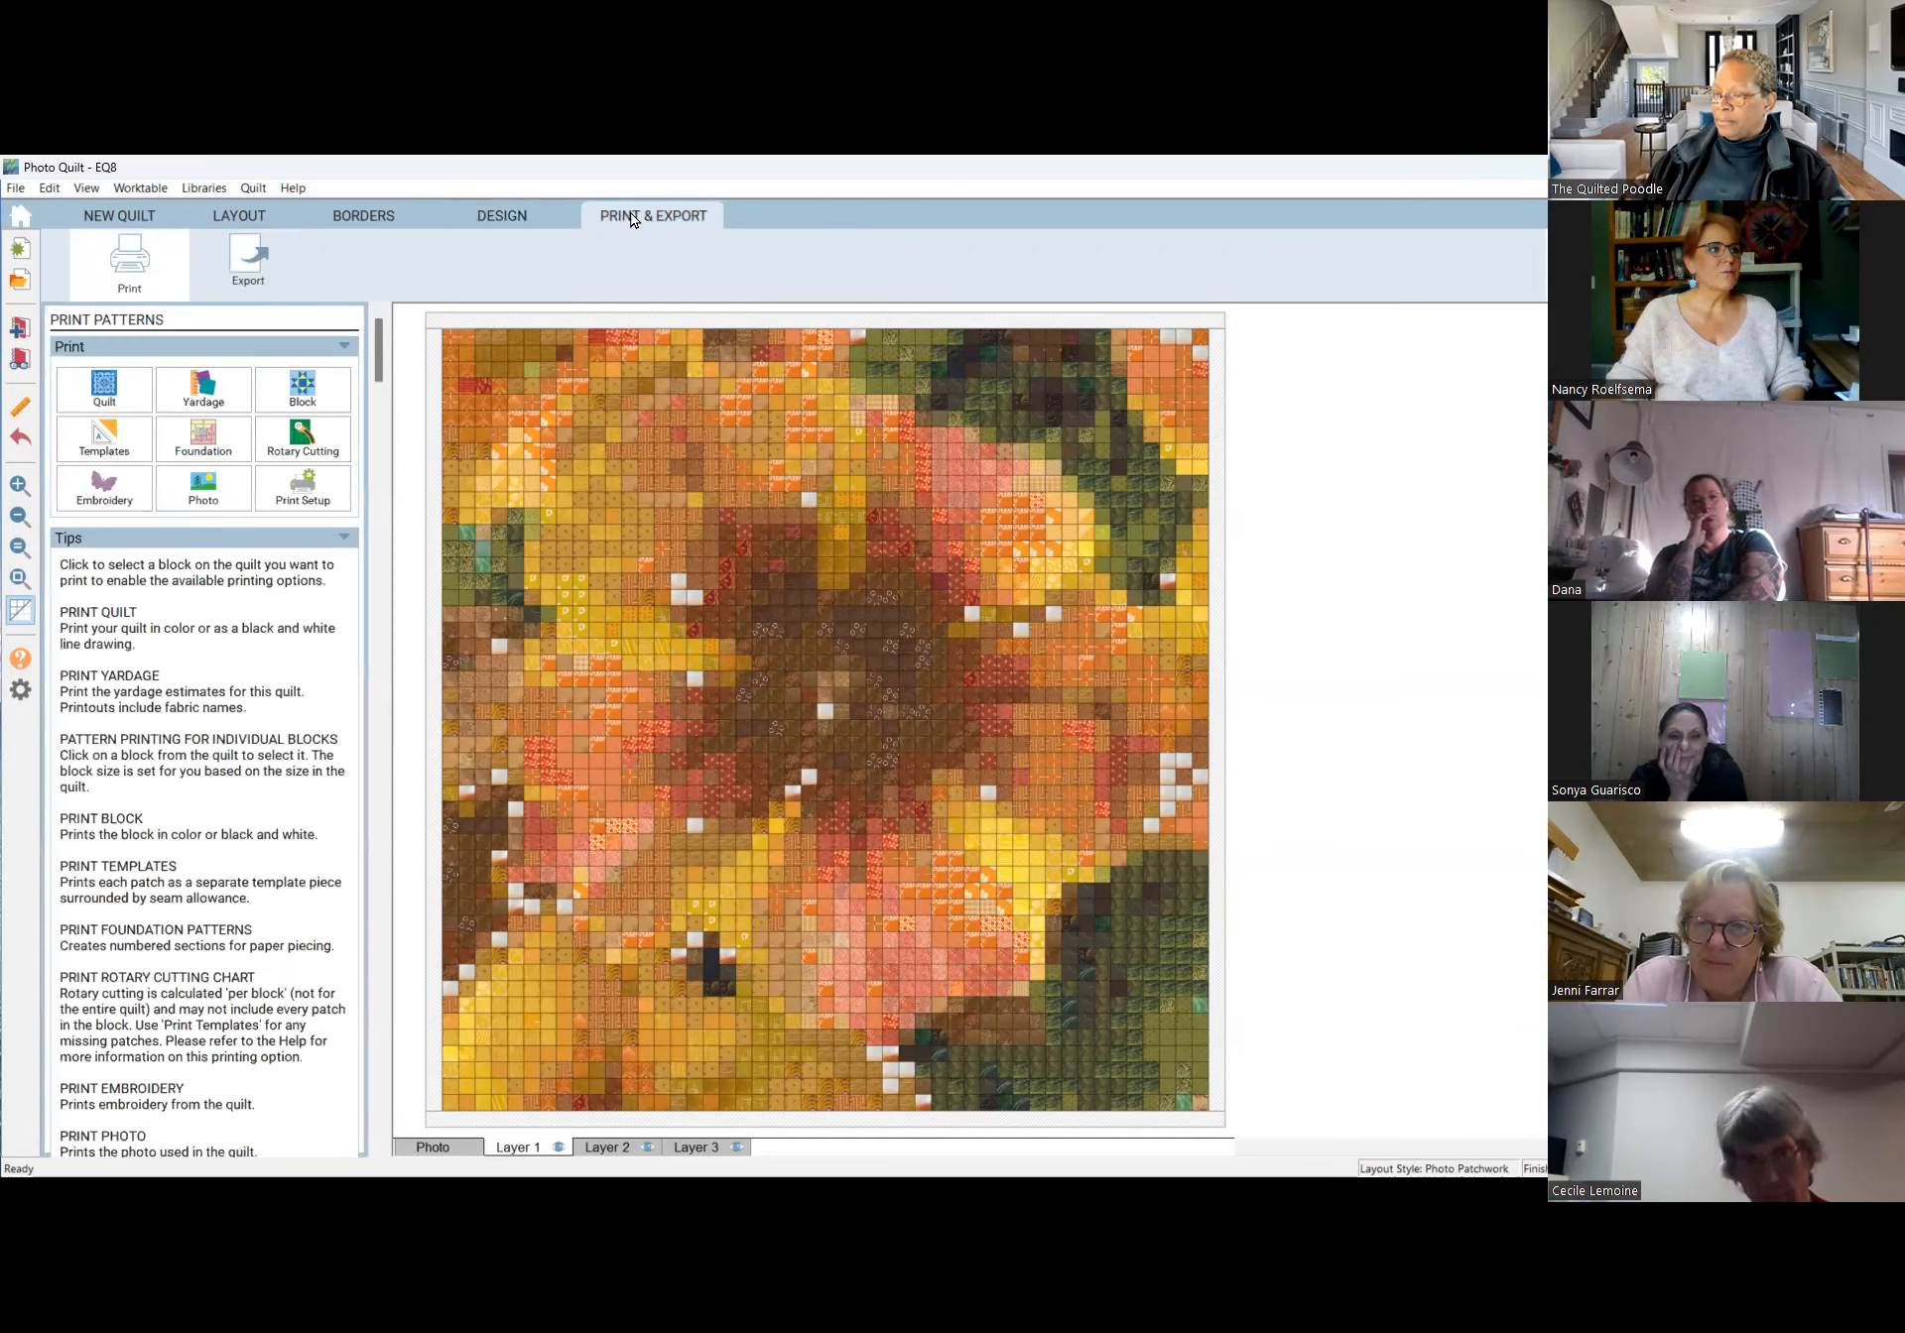
pyautogui.click(202, 397)
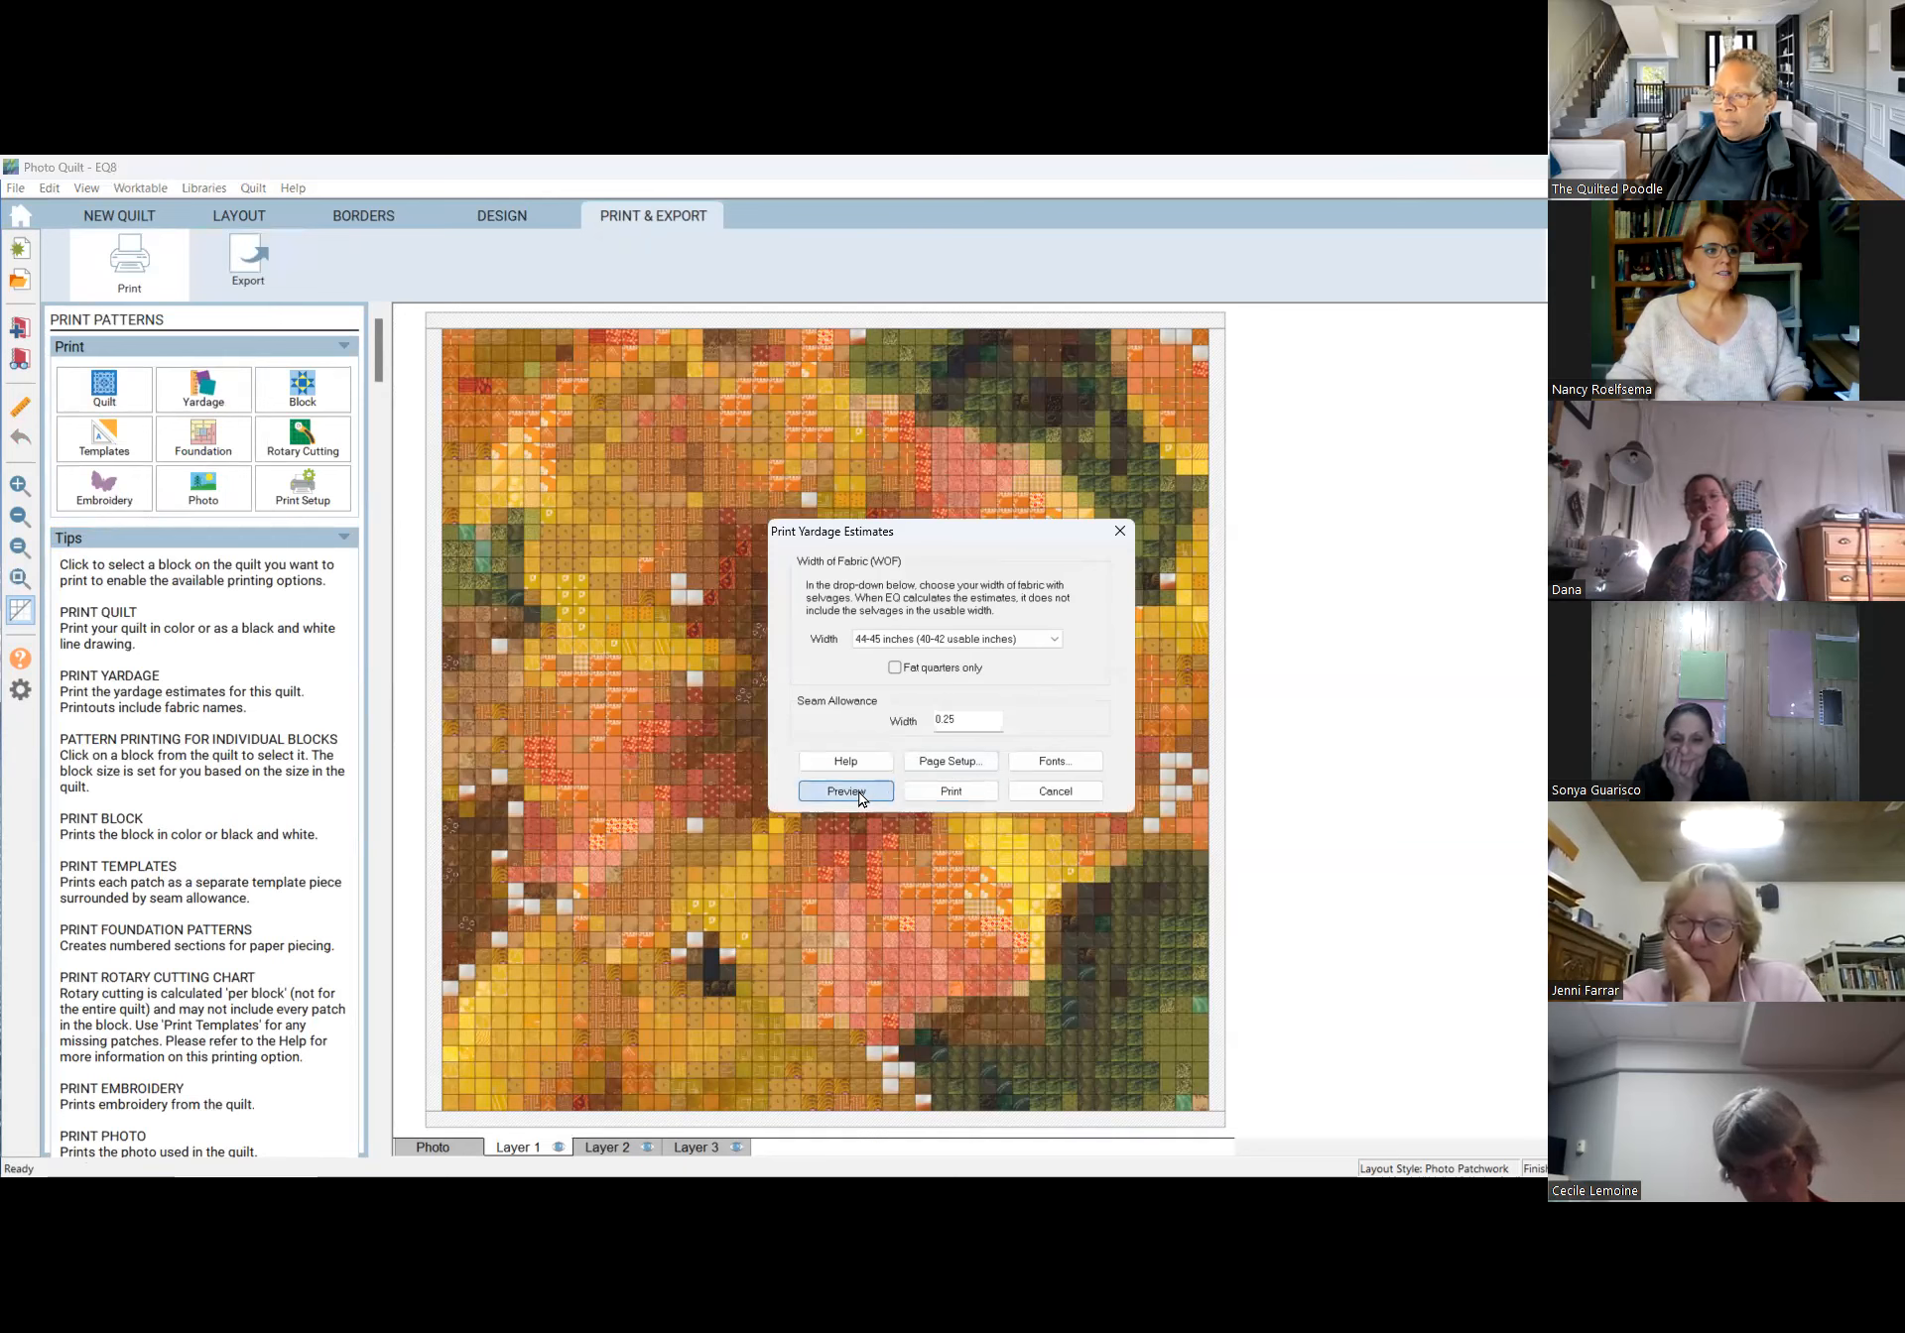
pyautogui.click(892, 791)
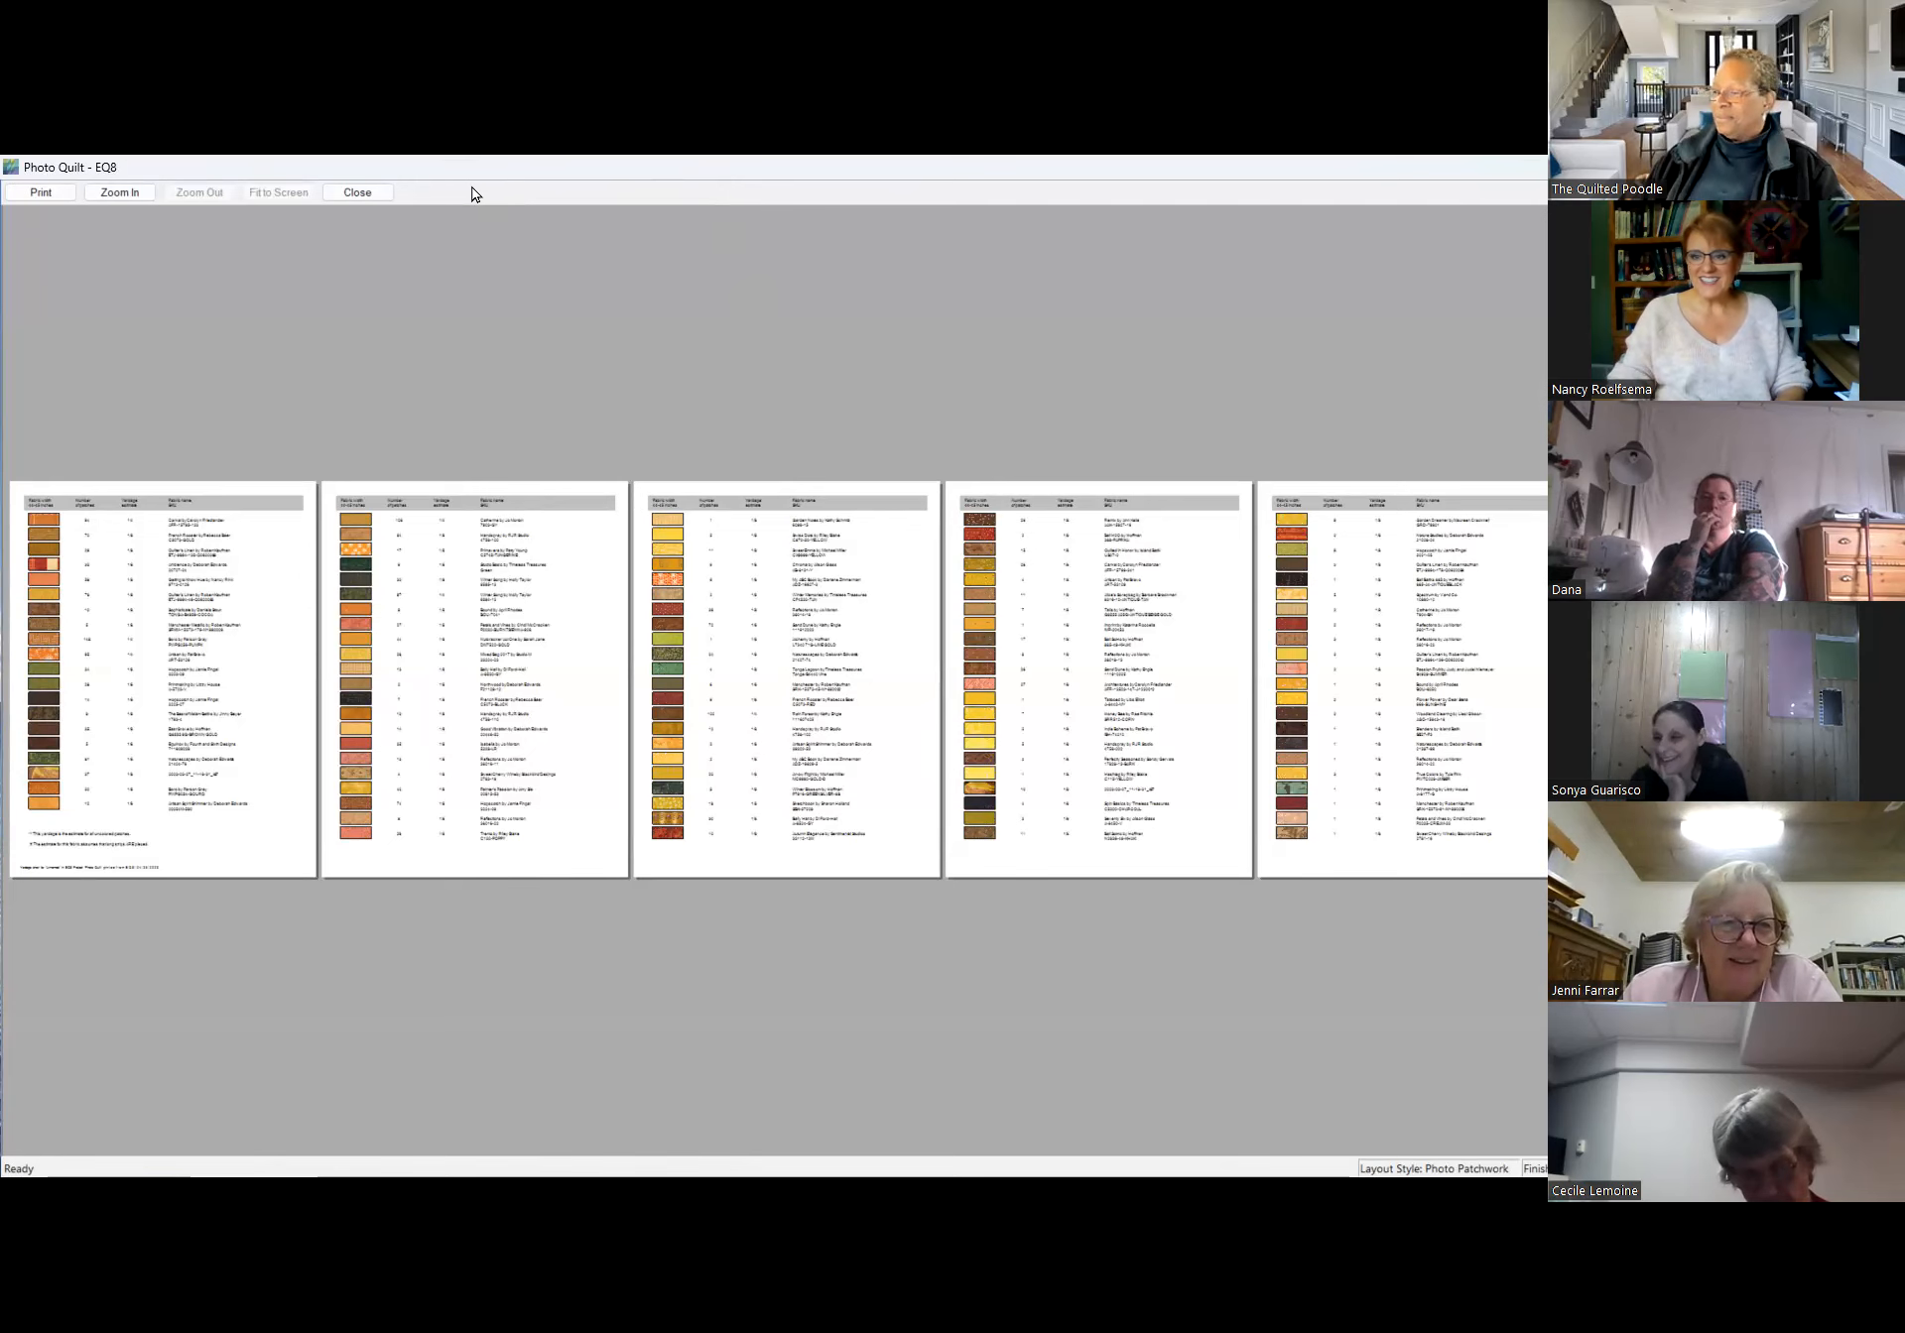
pyautogui.click(357, 192)
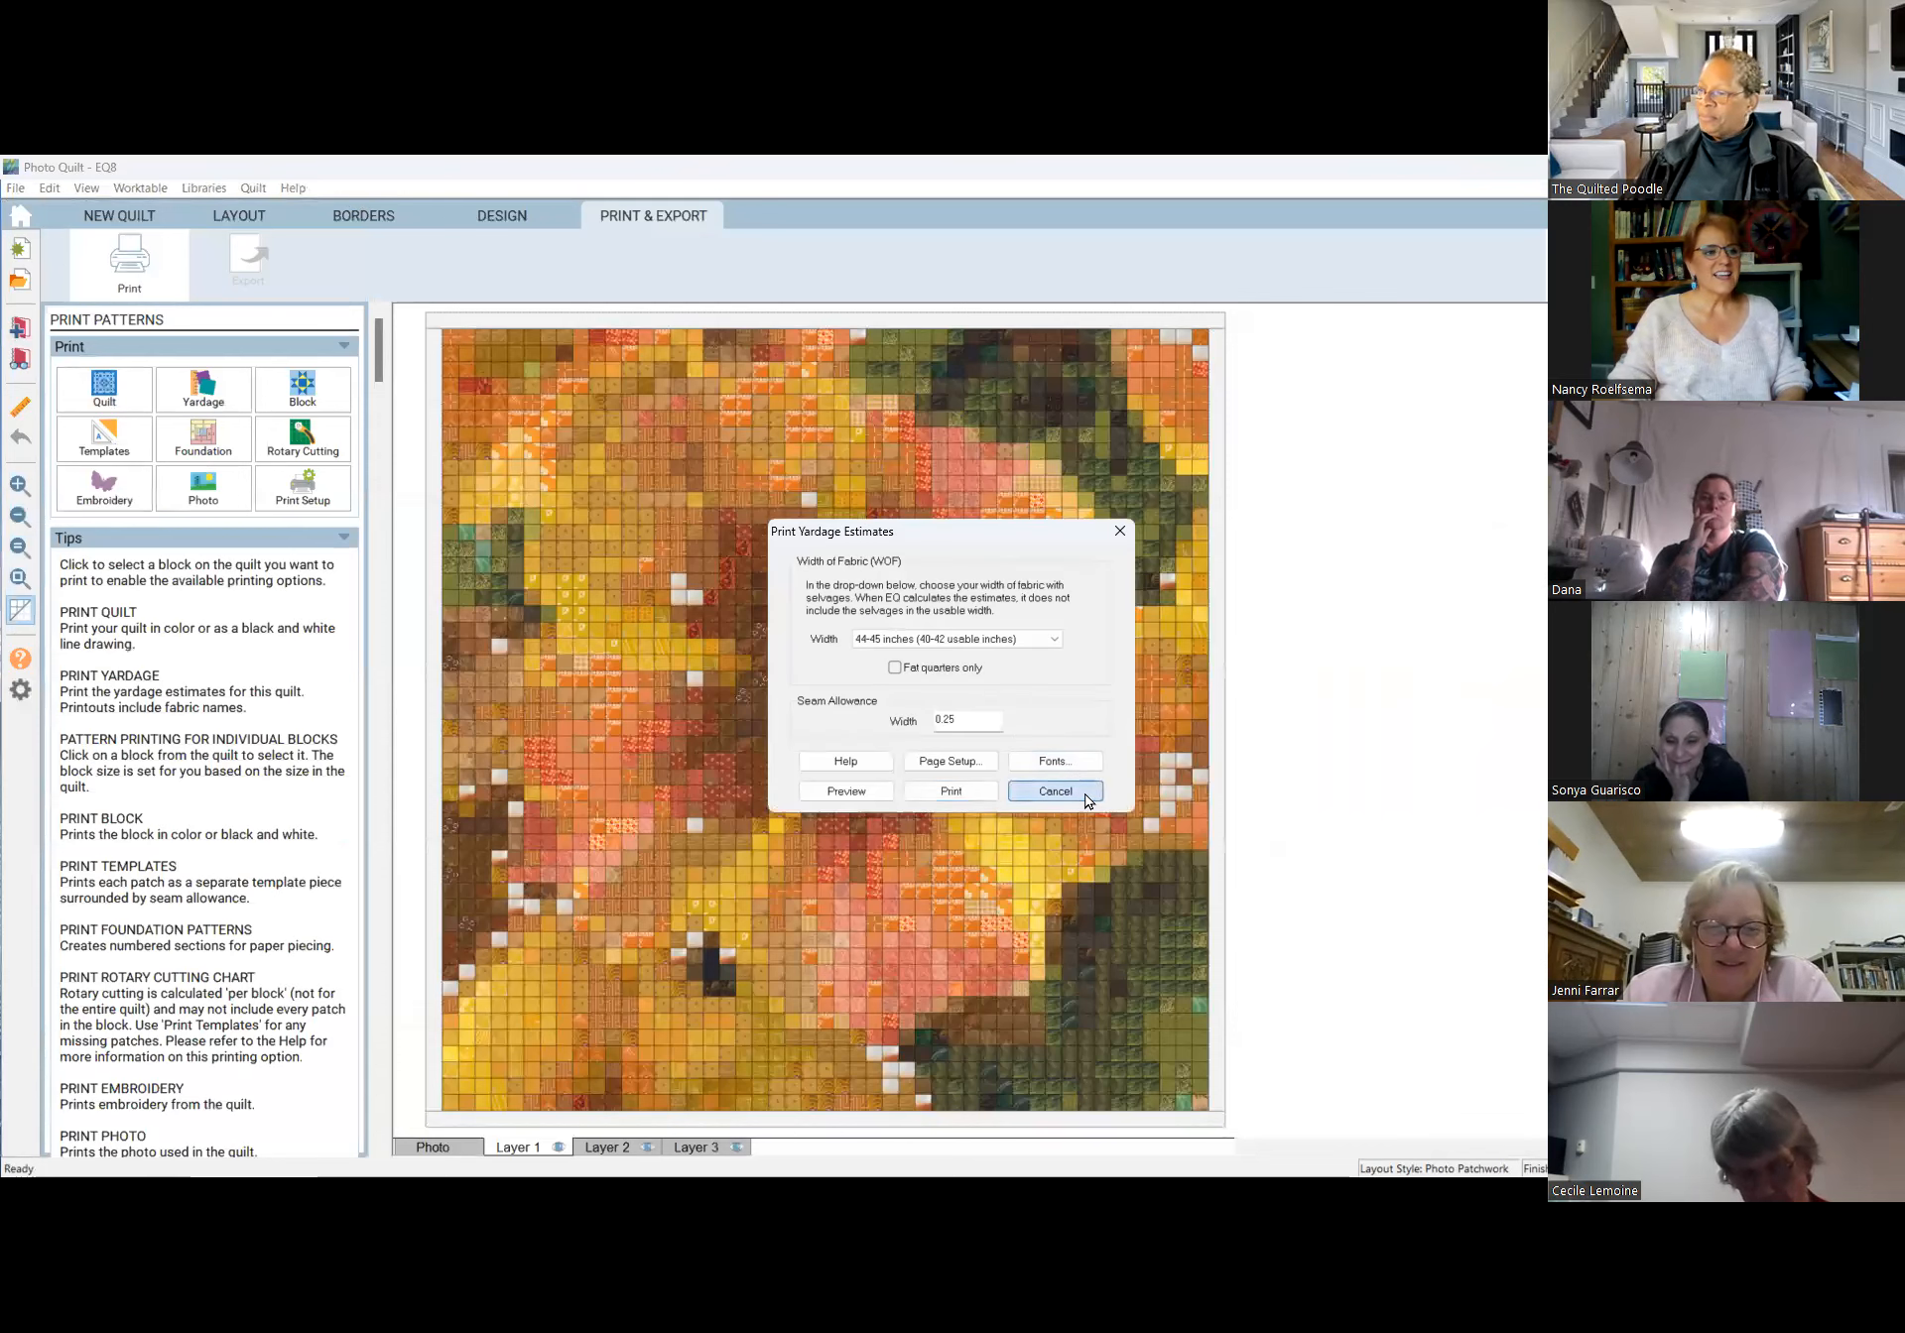
pyautogui.click(1086, 792)
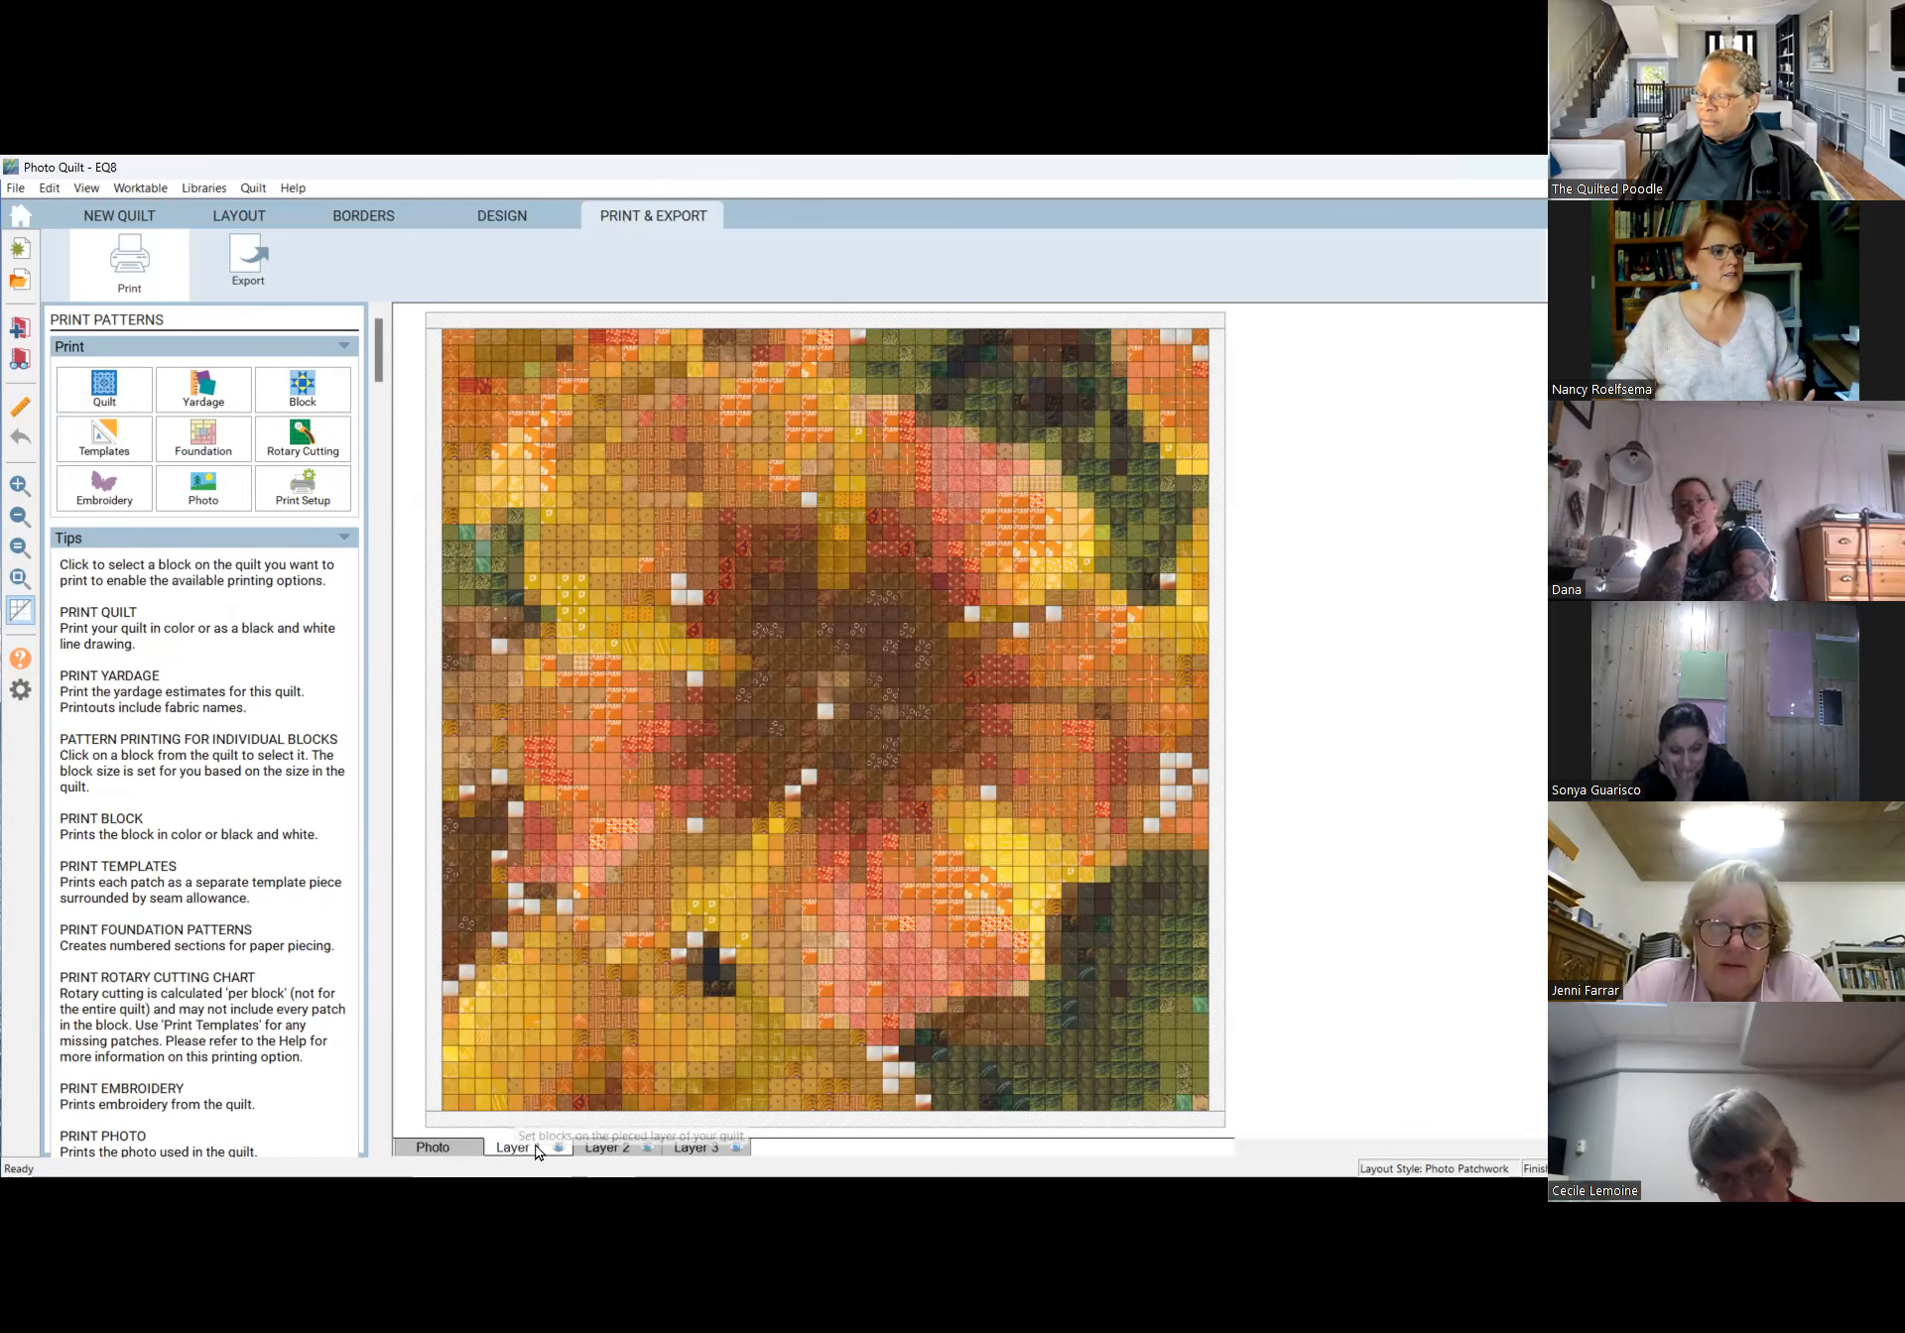
# Switch from the pieced patchwork back to the design's photo layer and view the source flower photo under the grid.
pyautogui.click(447, 1150)
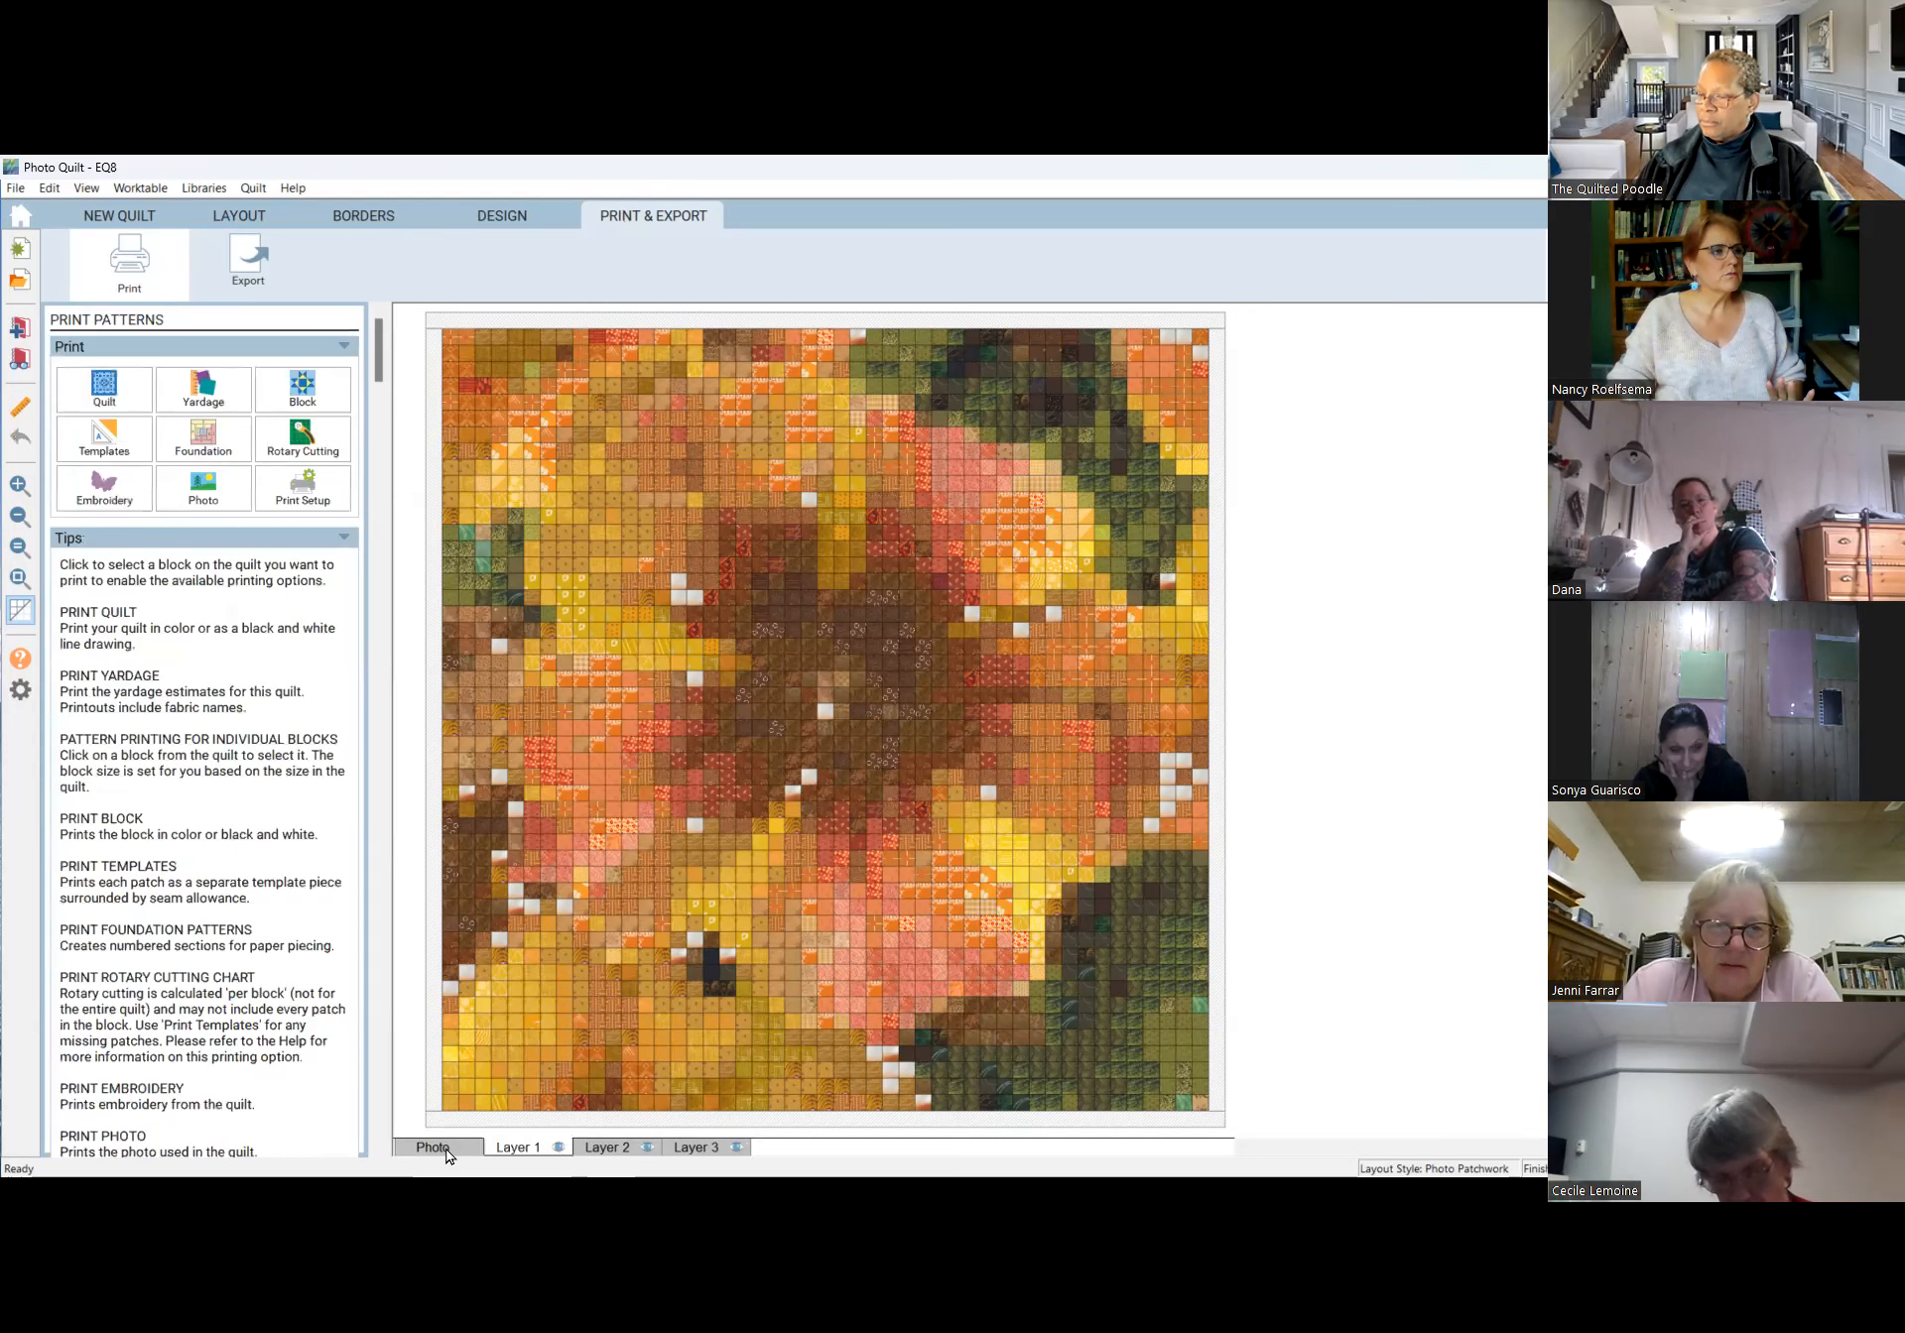
pyautogui.click(502, 218)
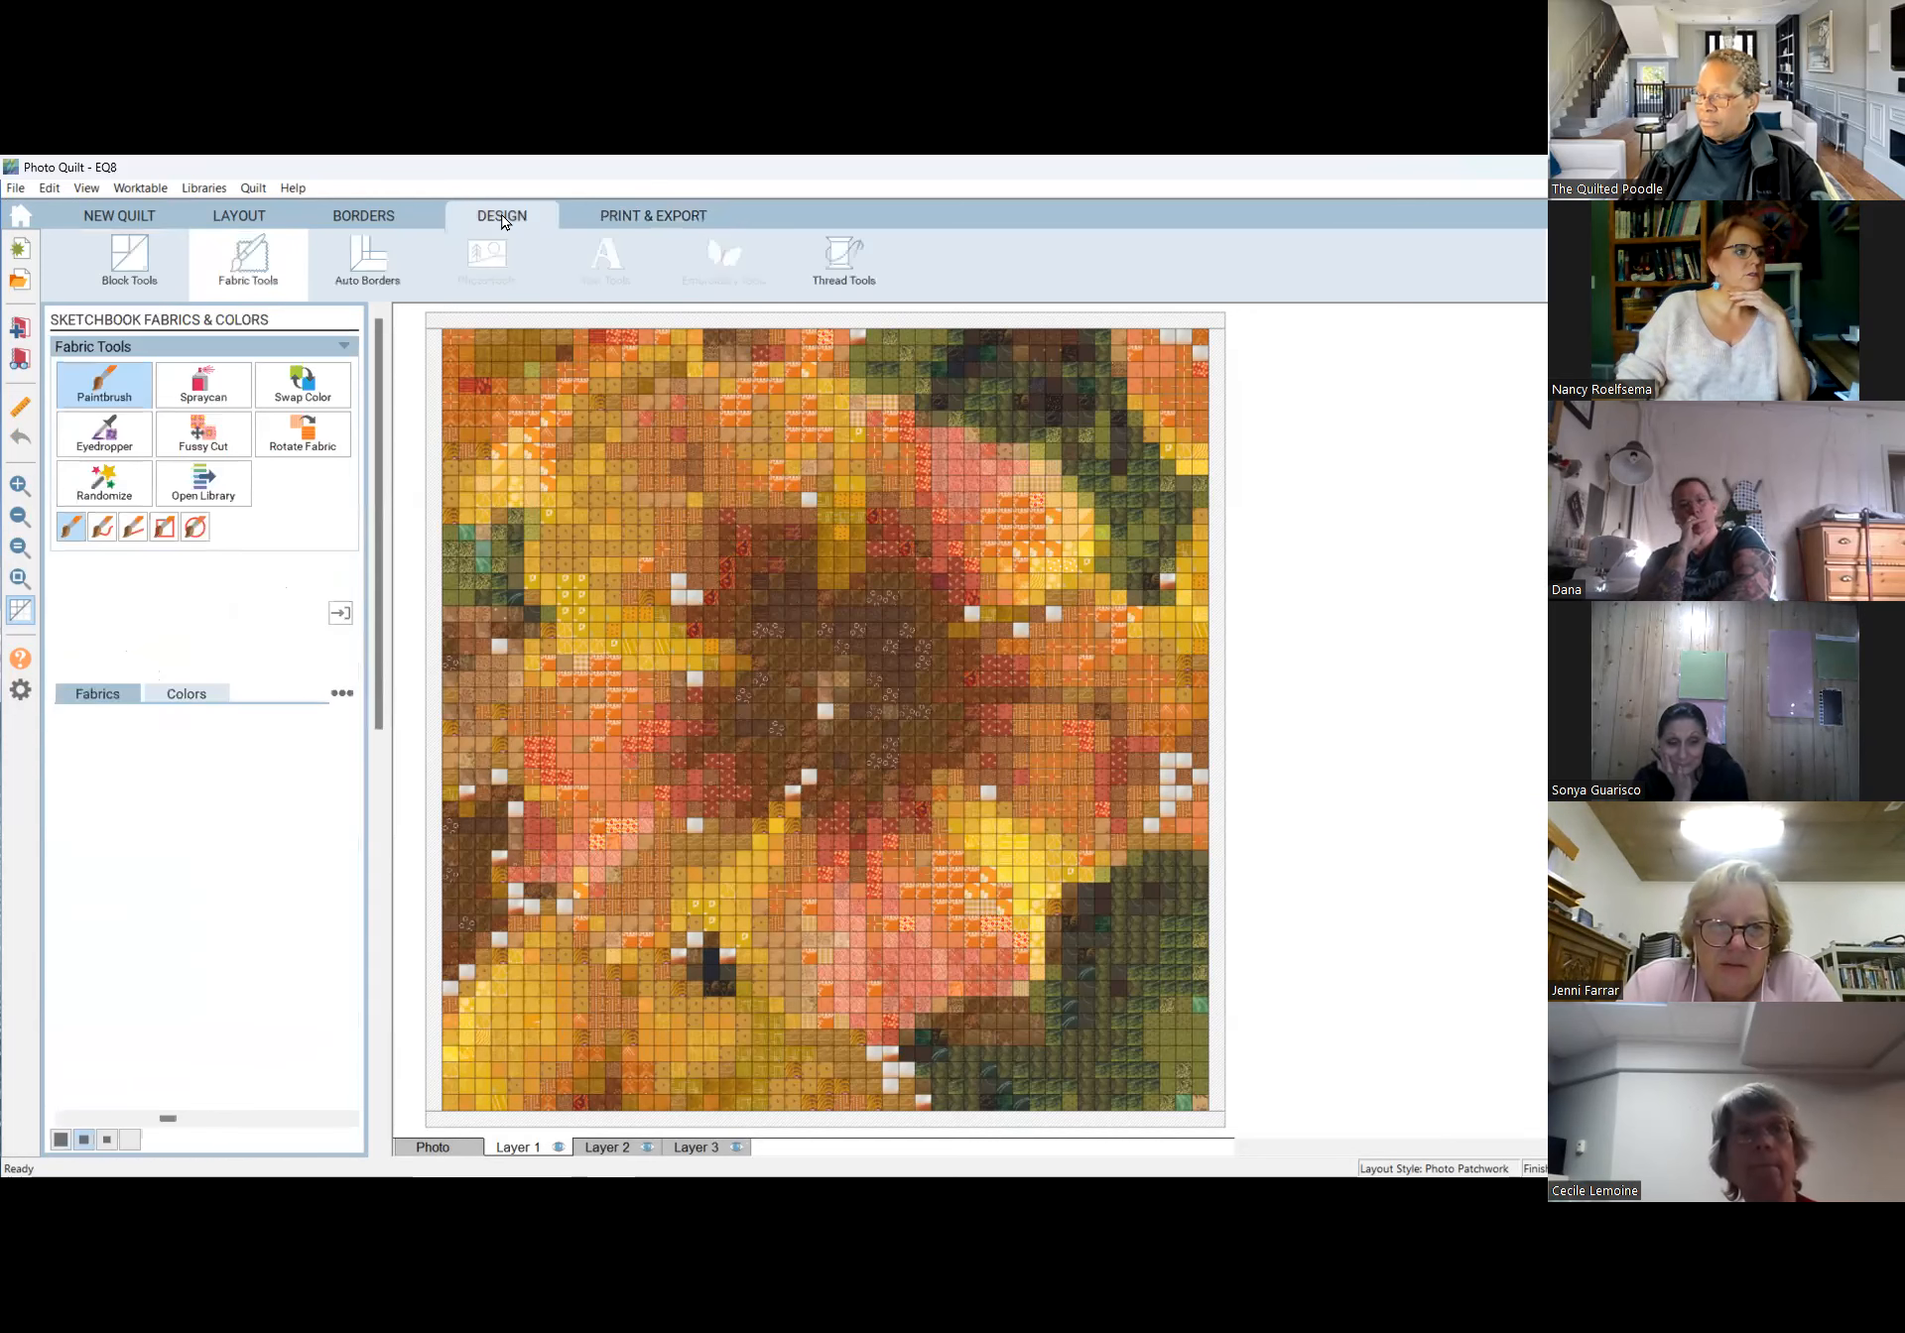
pyautogui.click(436, 1148)
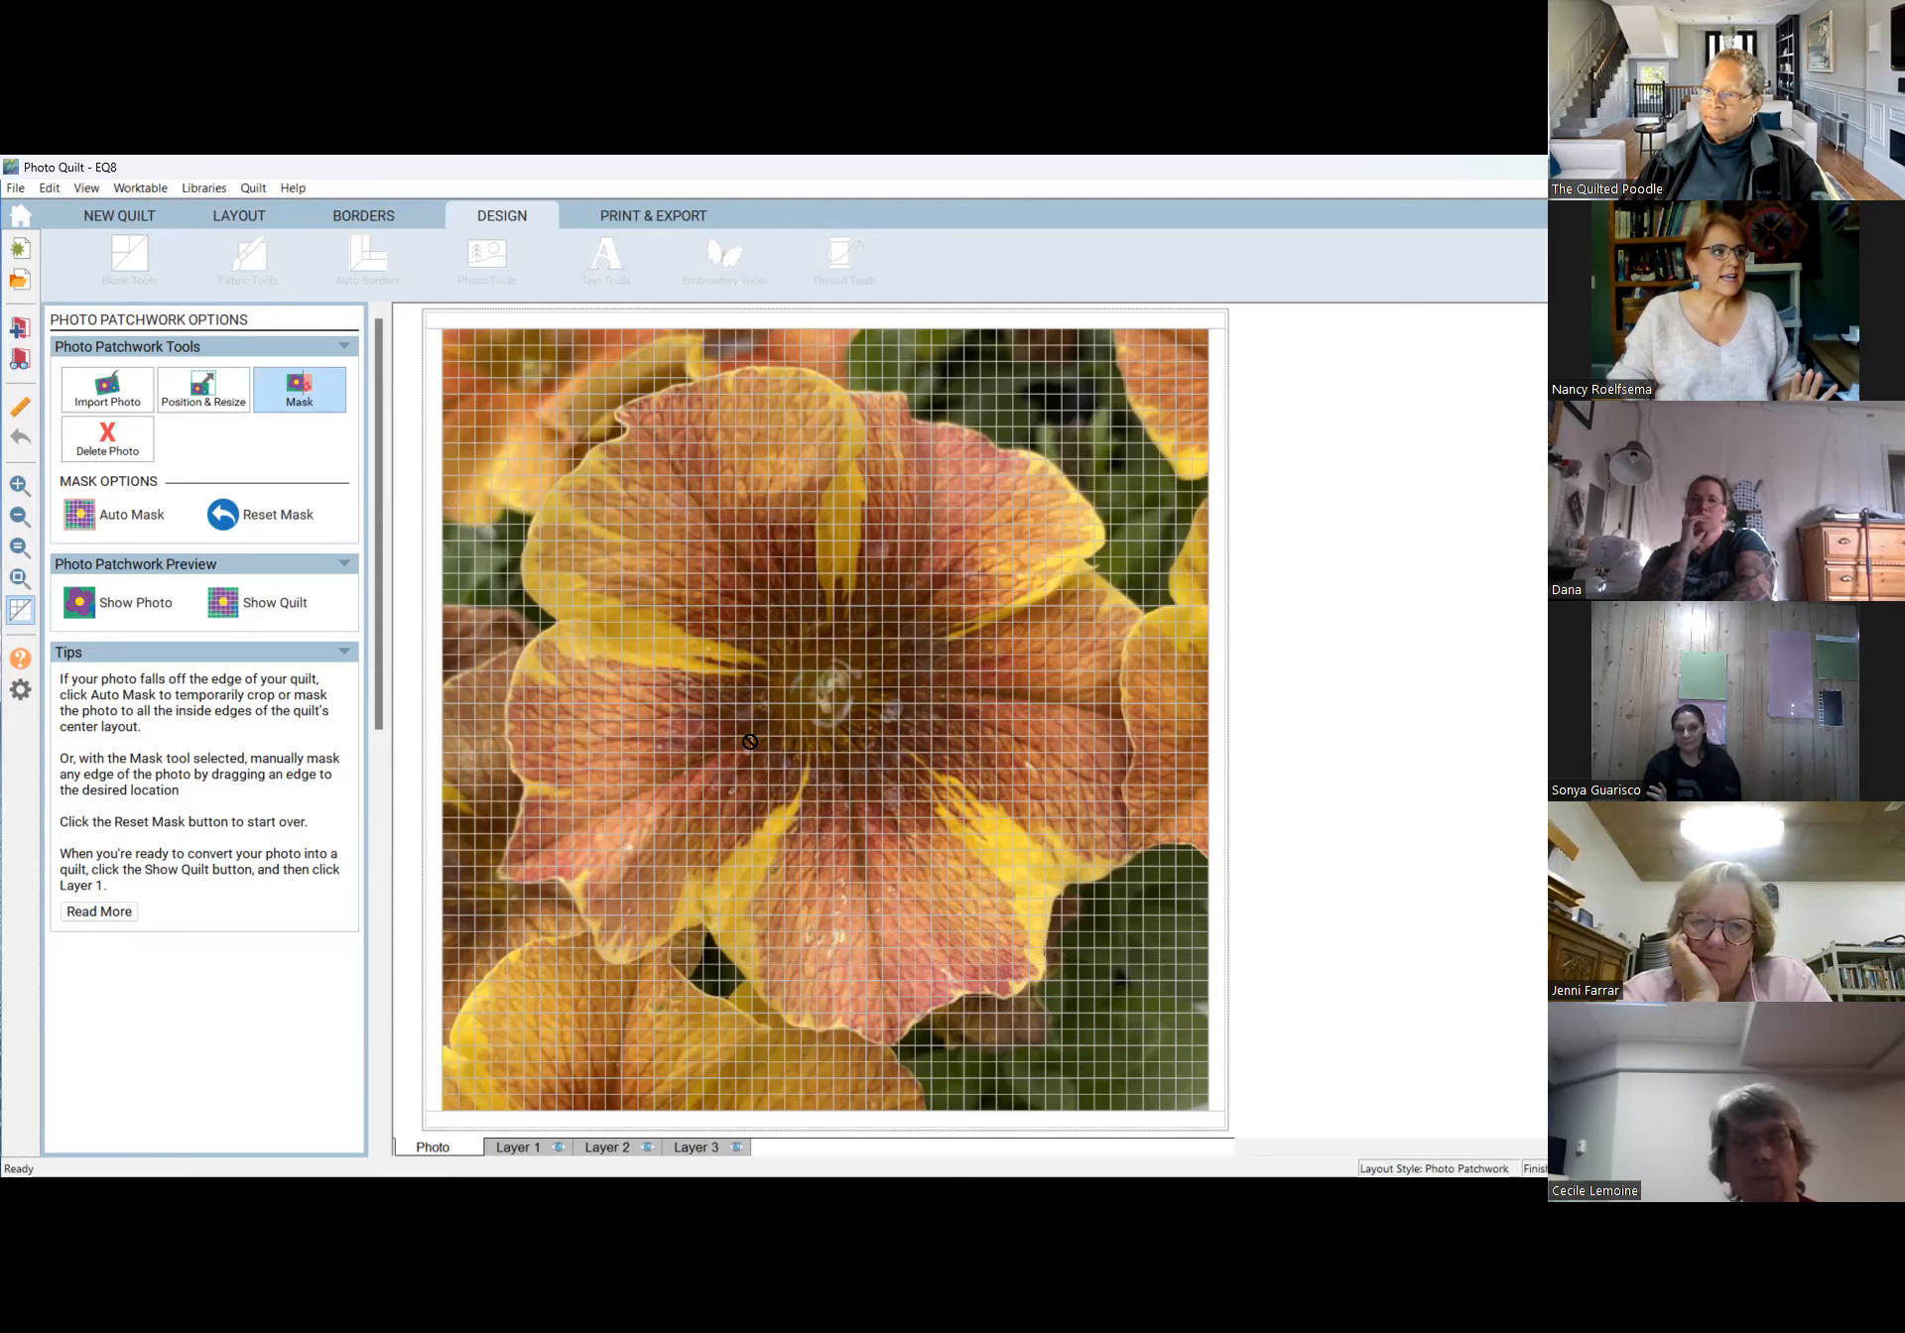
pyautogui.rightClick(578, 467)
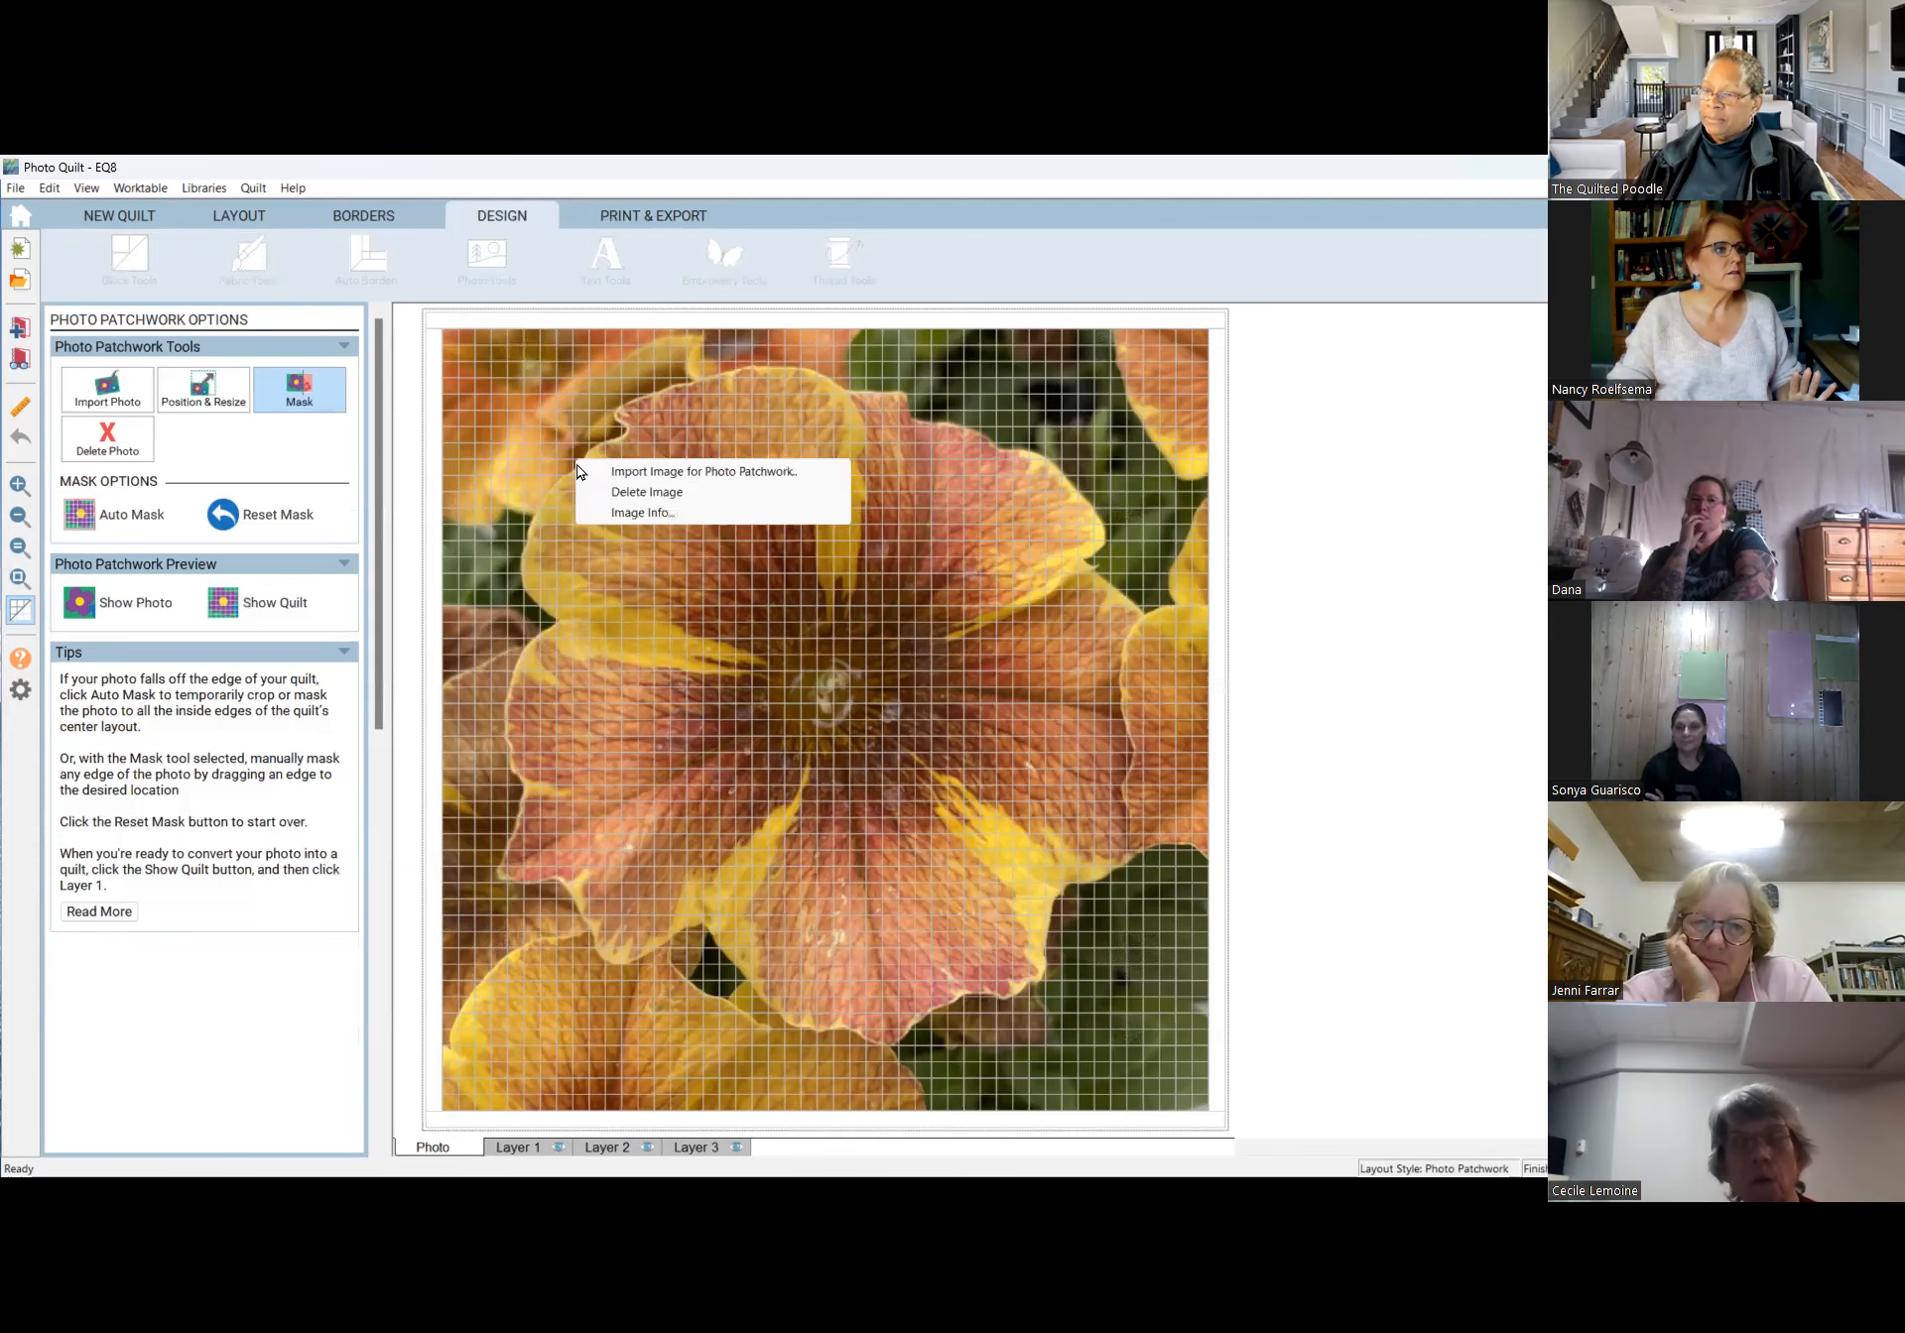
pyautogui.click(659, 215)
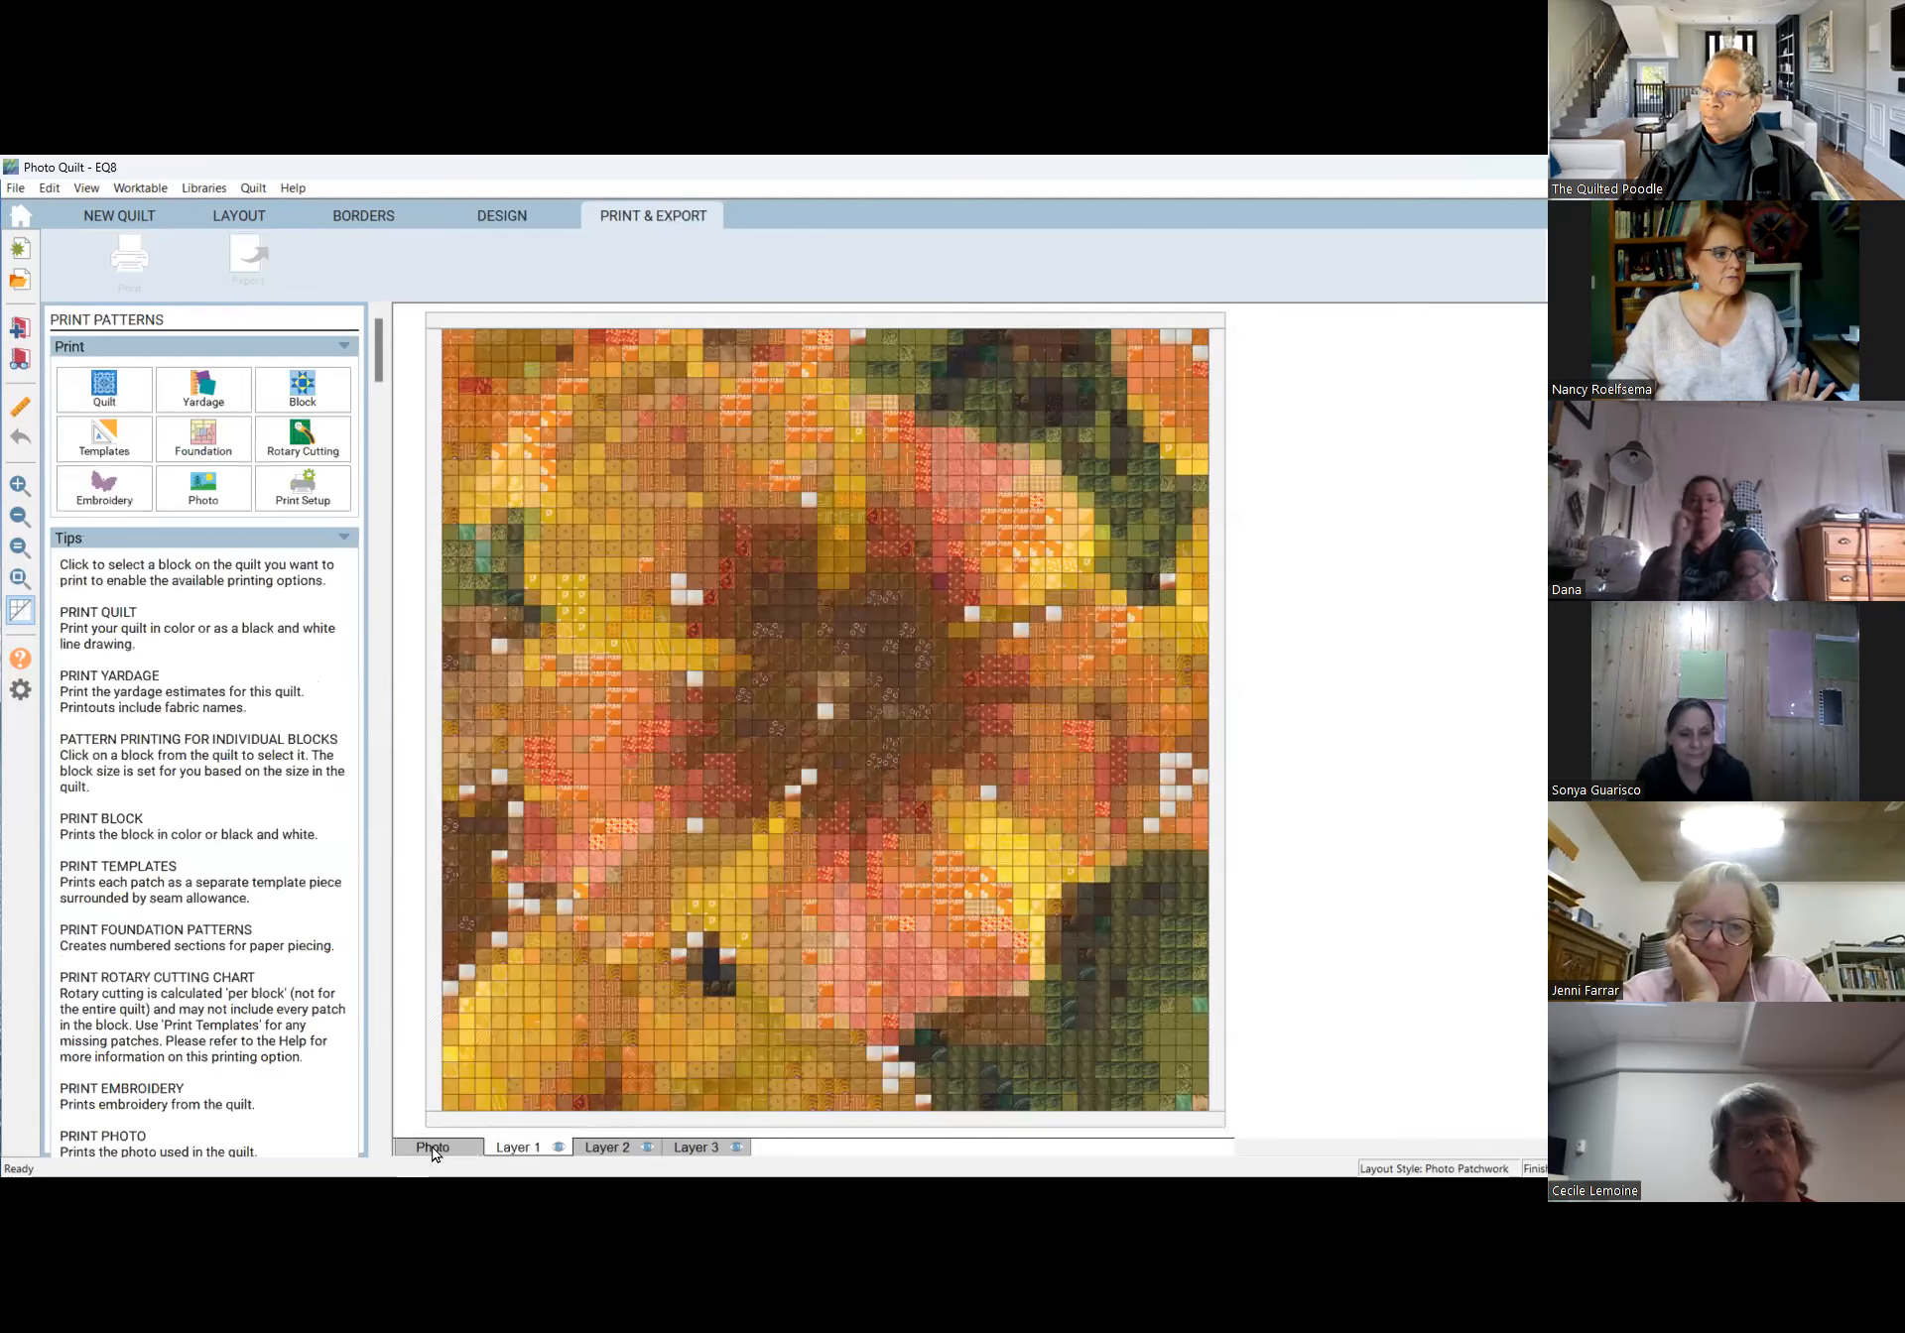
pyautogui.click(506, 220)
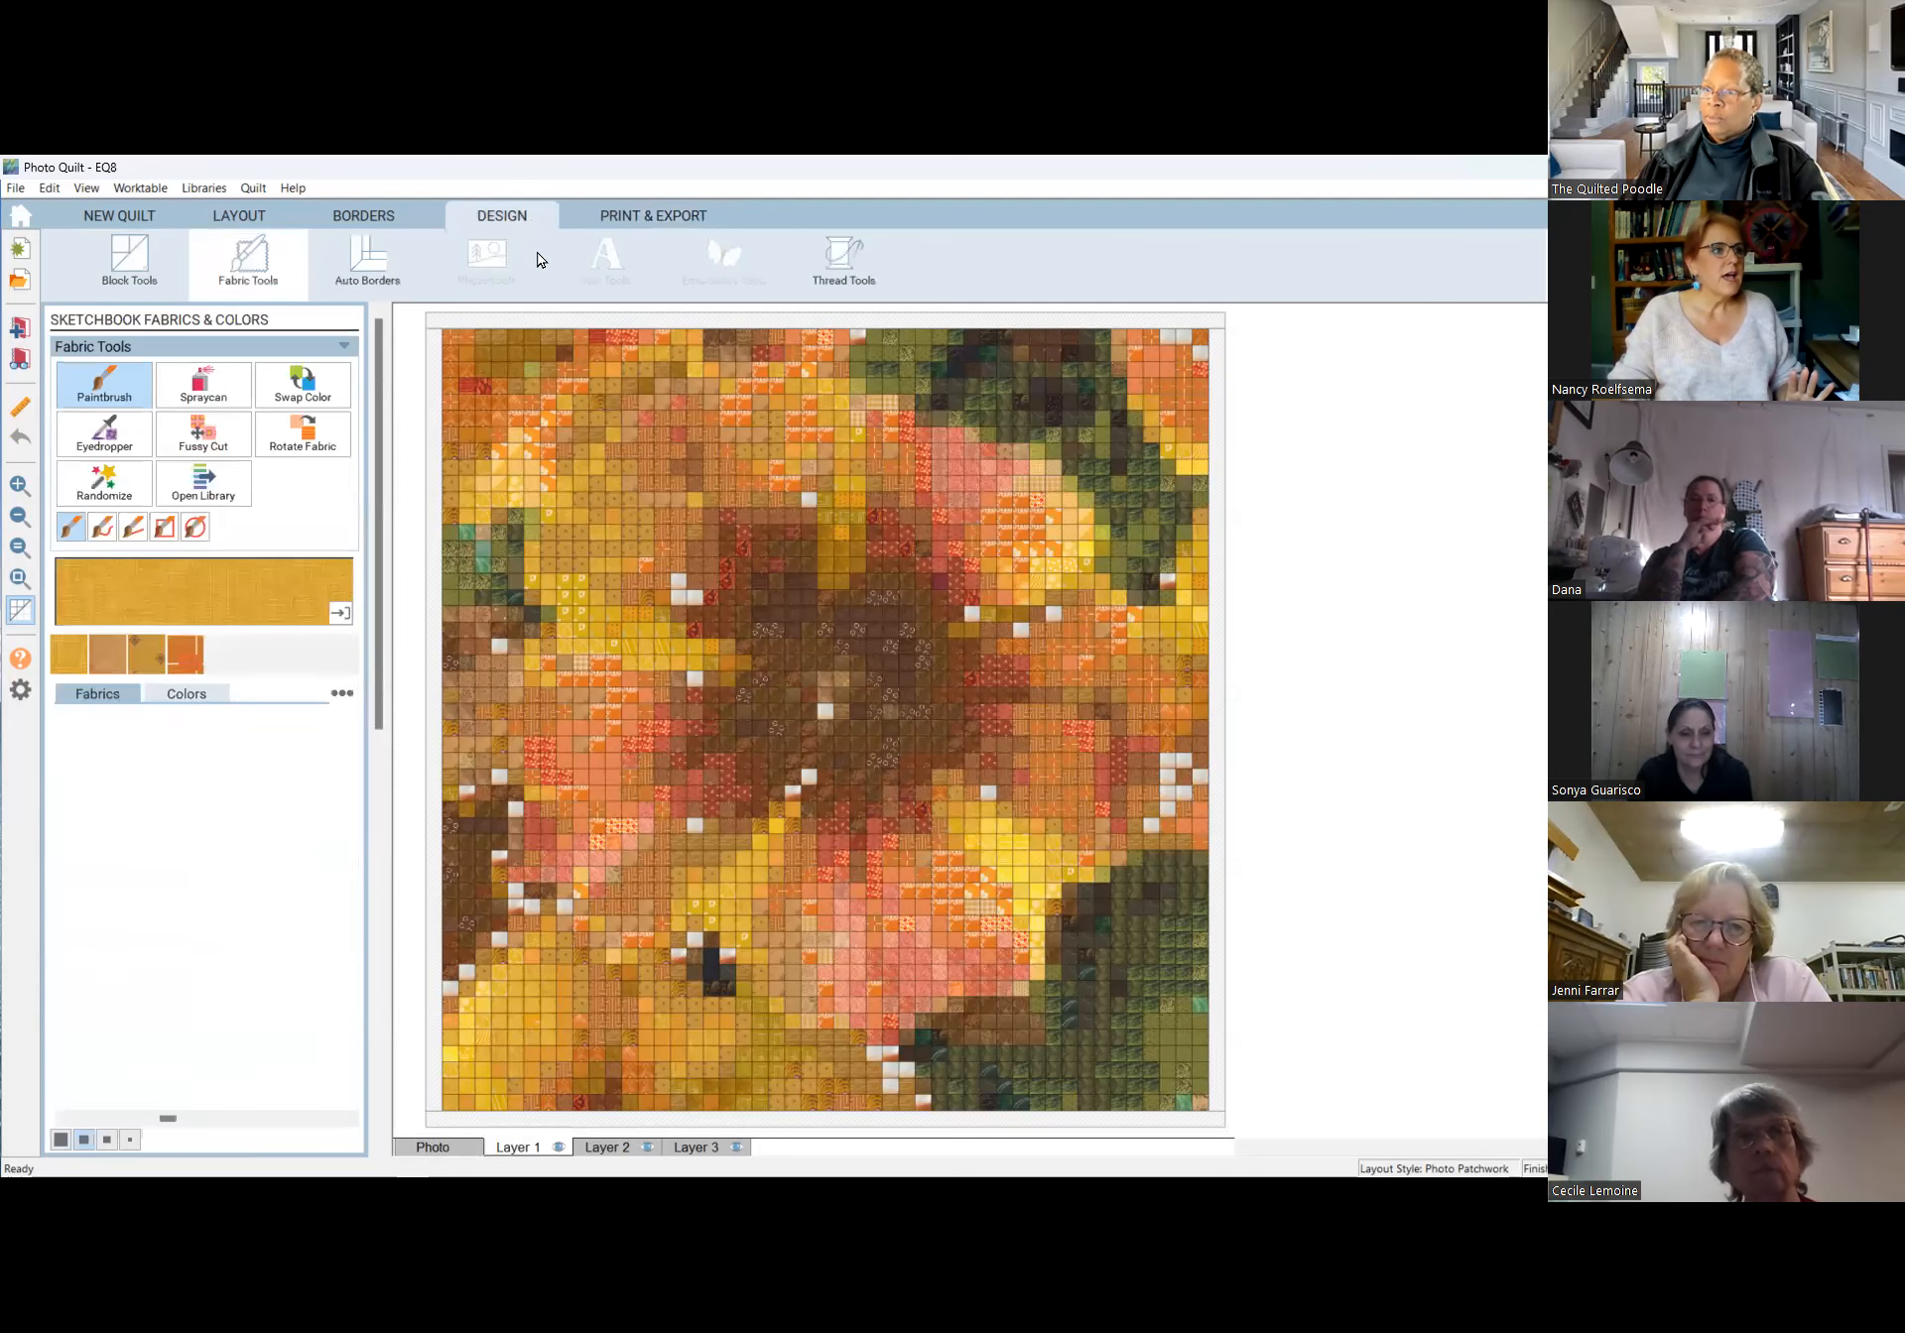
pyautogui.click(435, 1148)
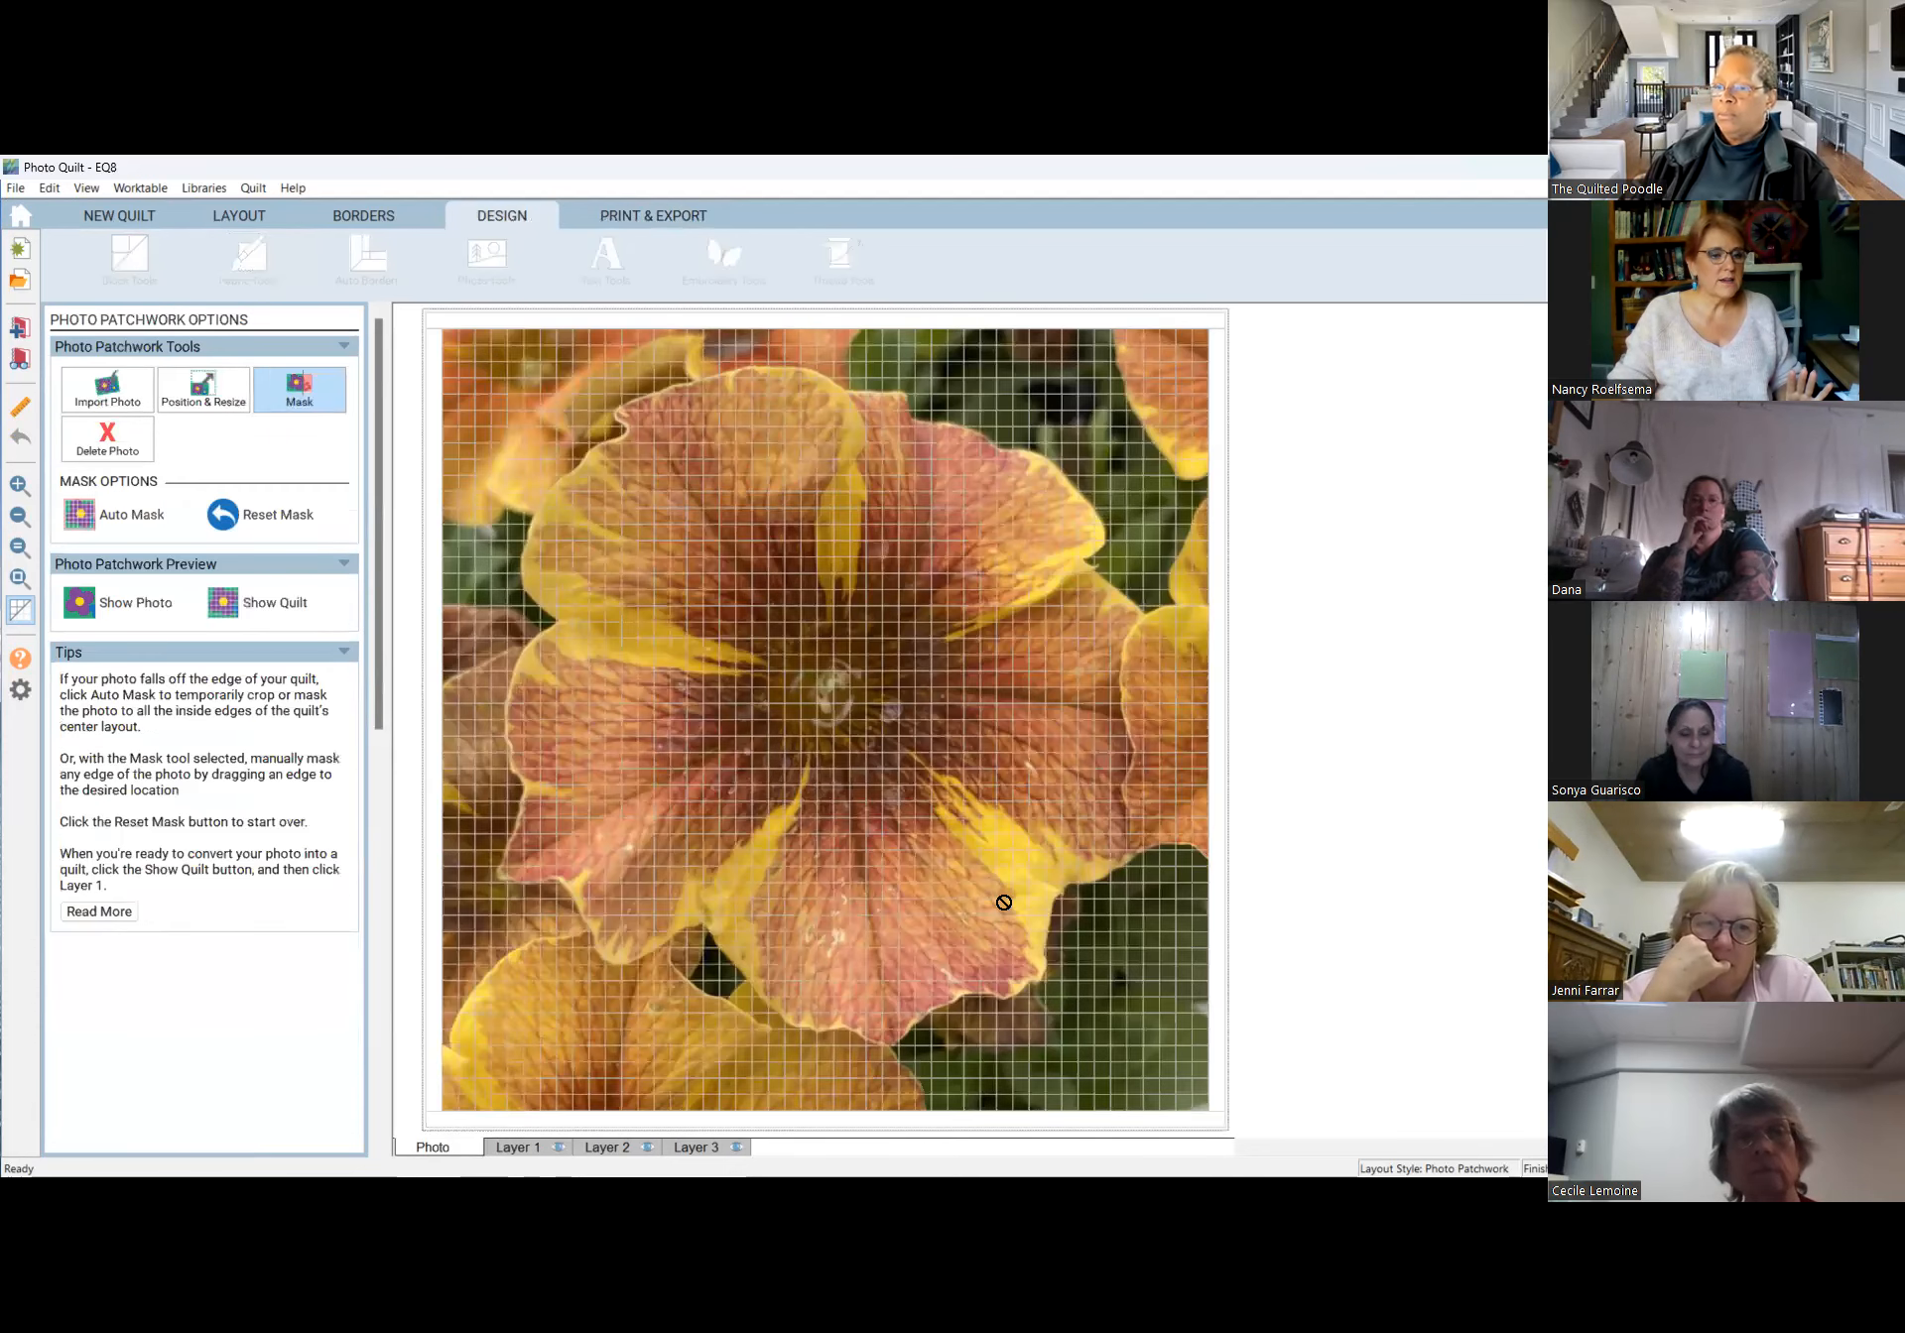
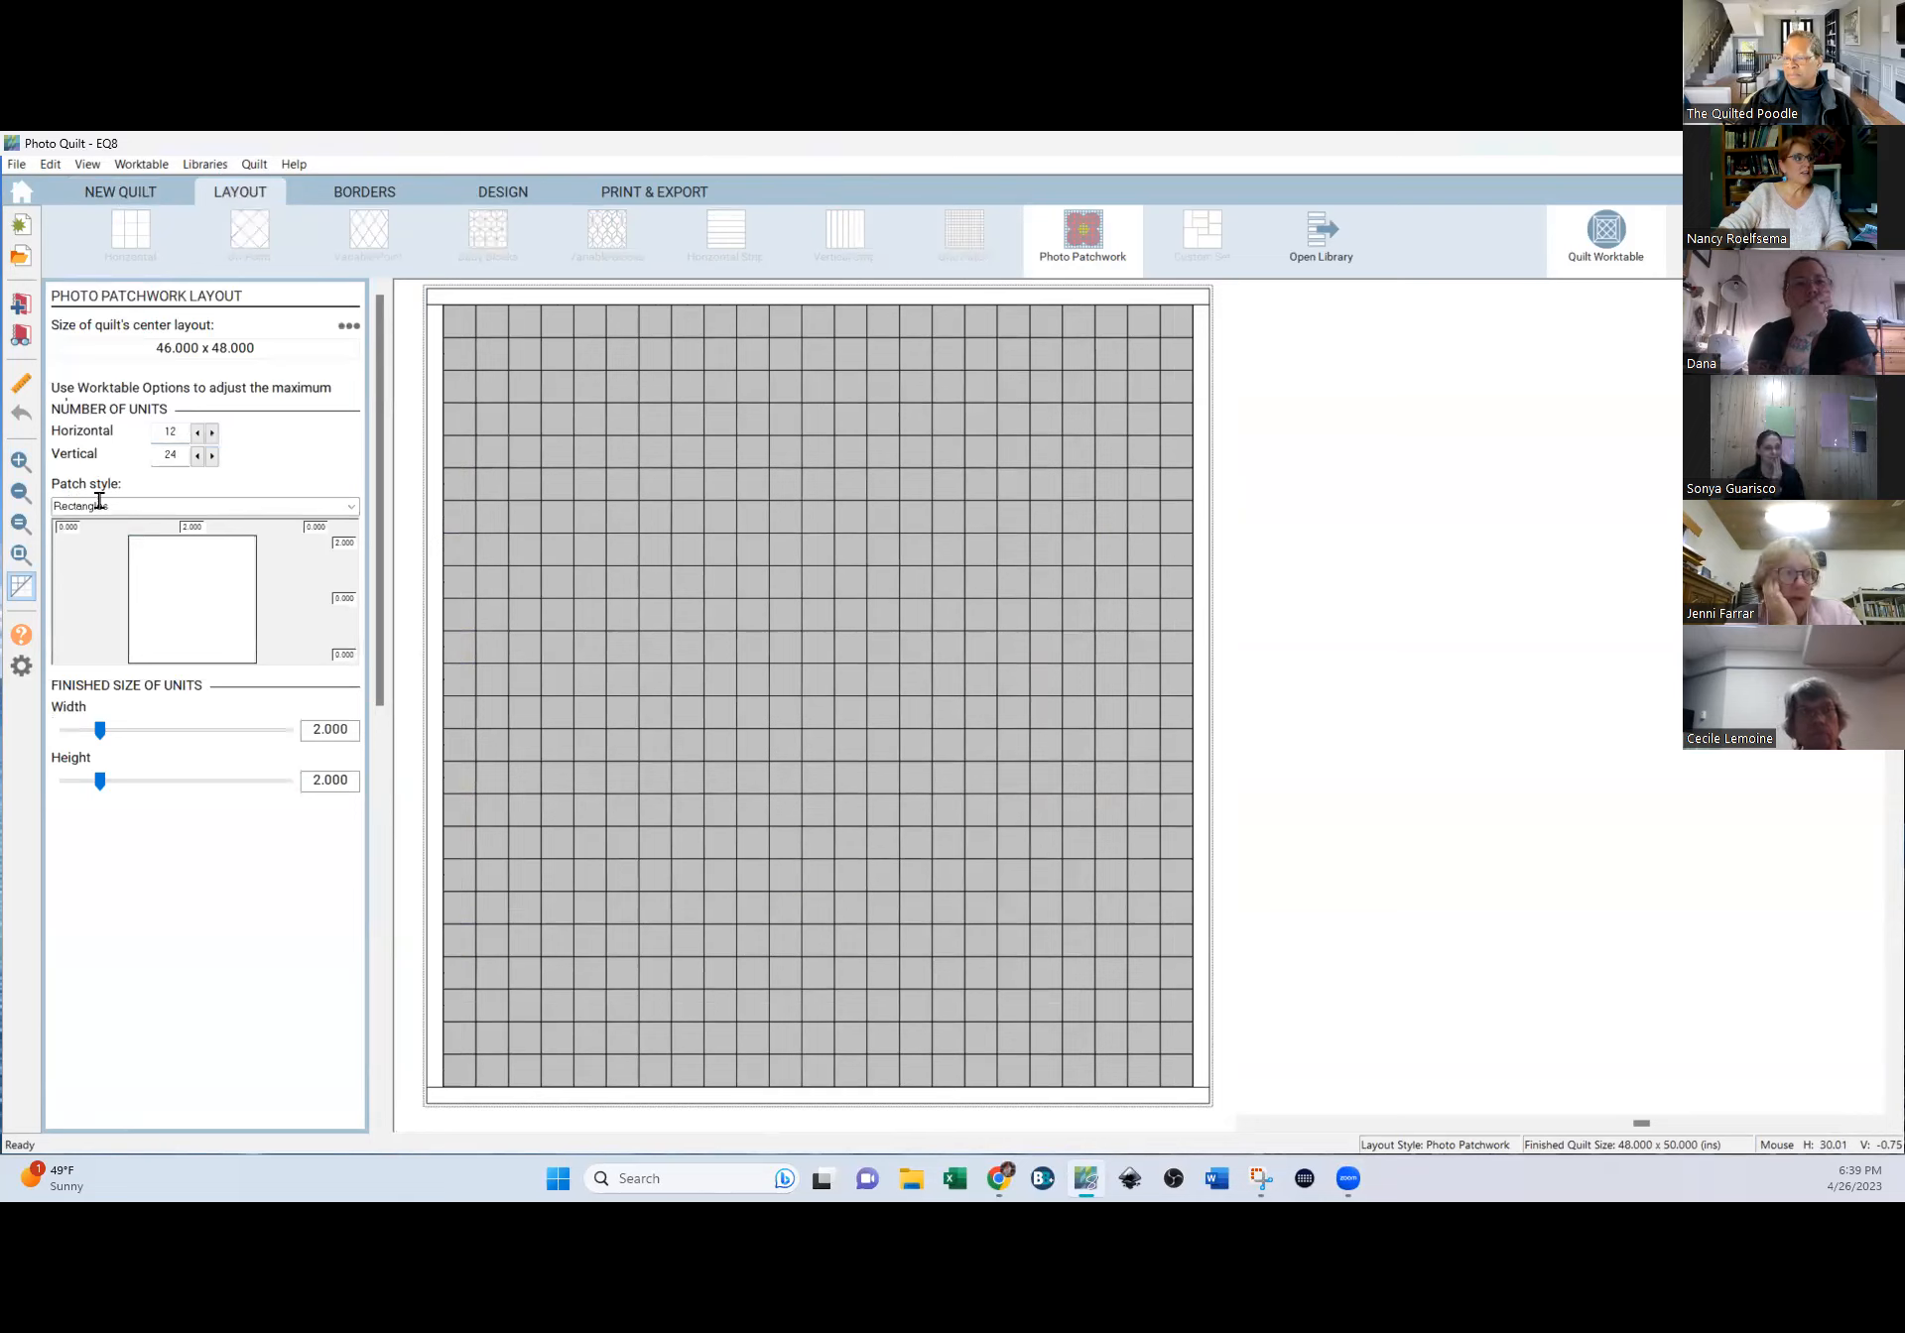
# Try the Lightning patch style with 24 horizontal units and preview the flower photo in that grid.
pyautogui.click(109, 505)
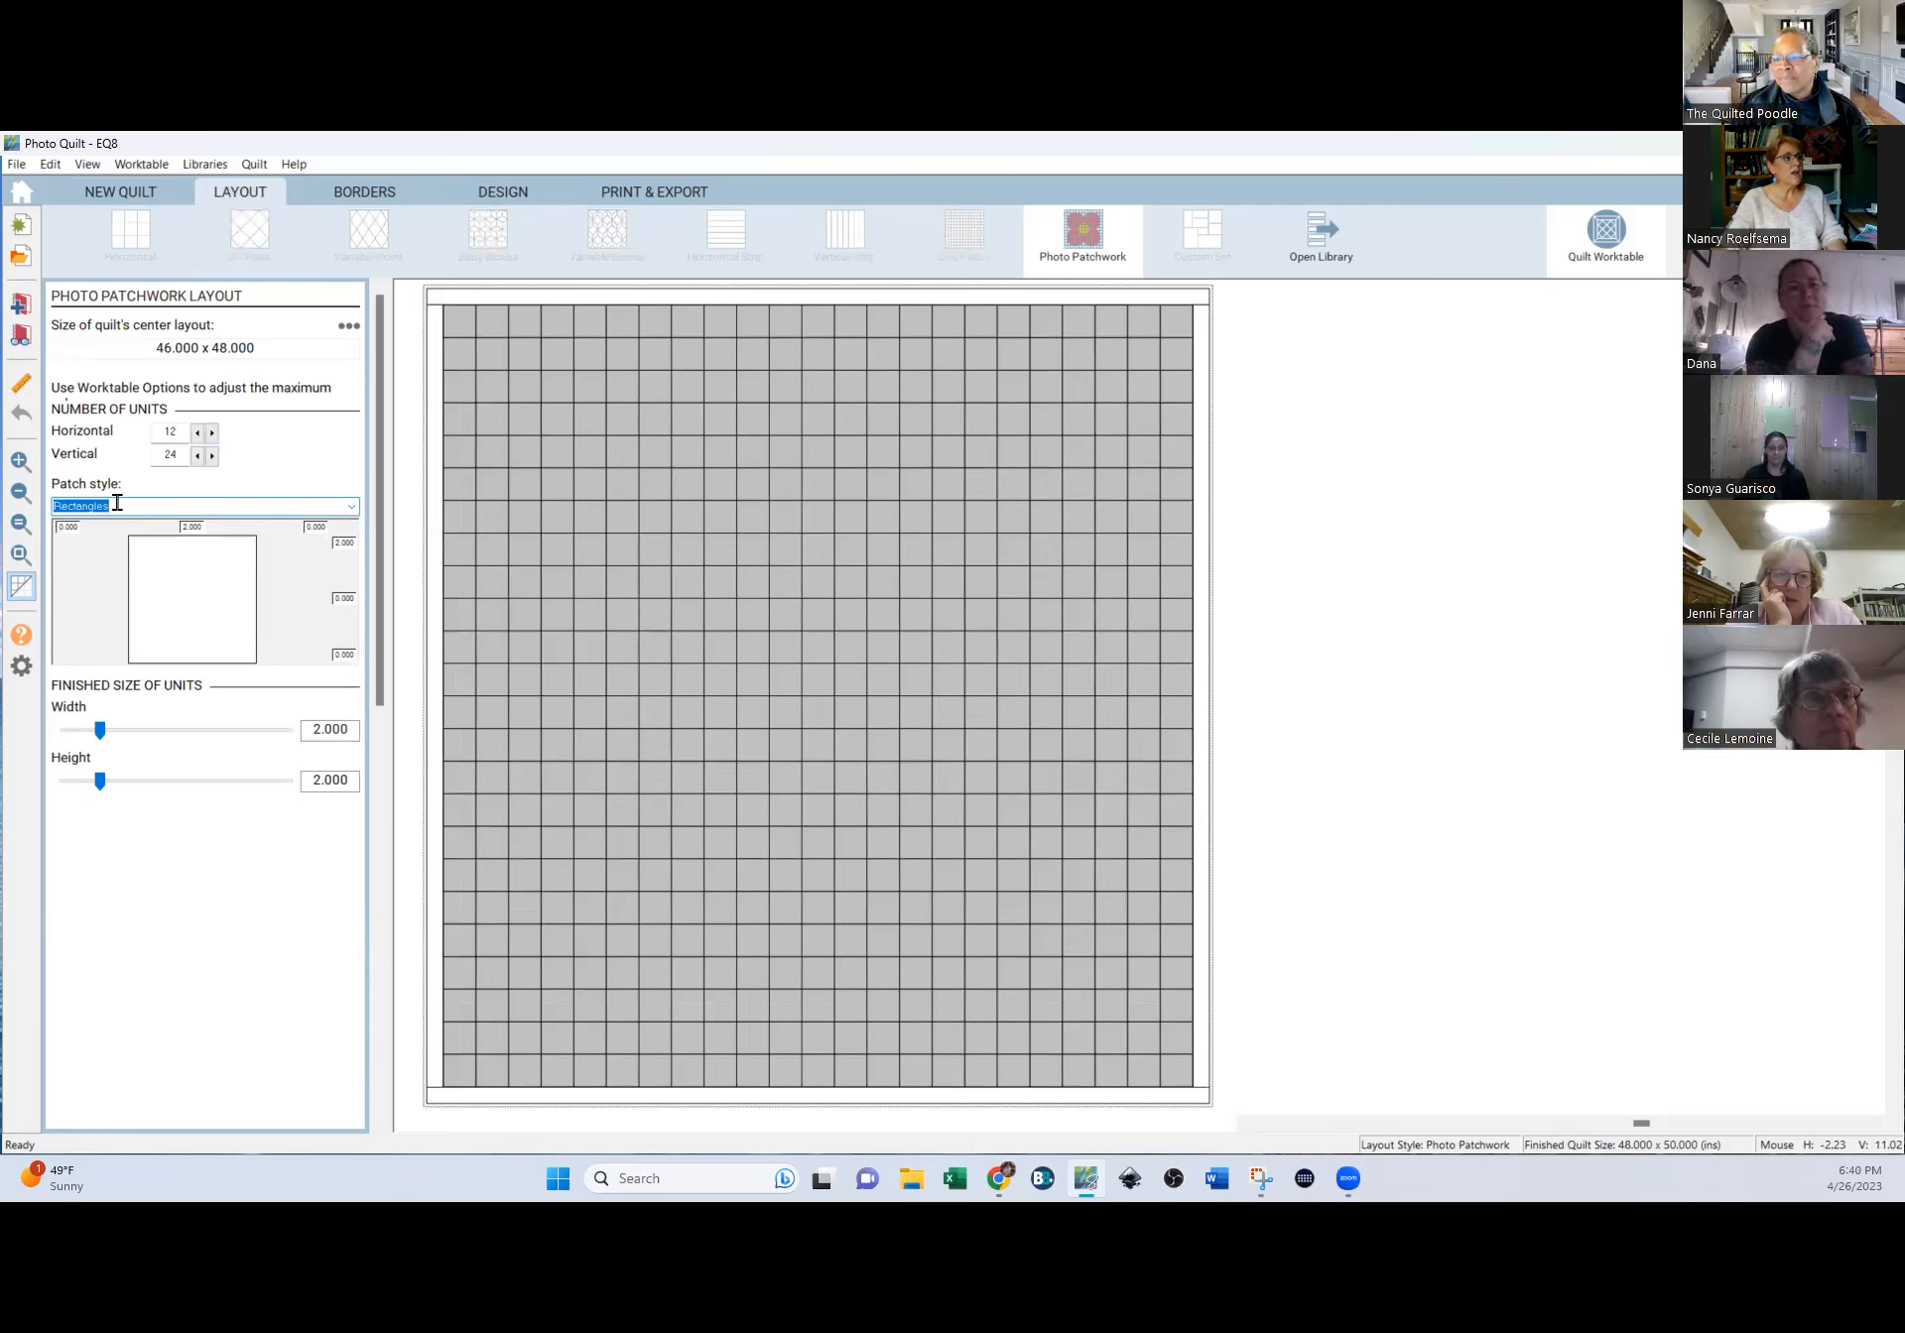
pyautogui.click(349, 509)
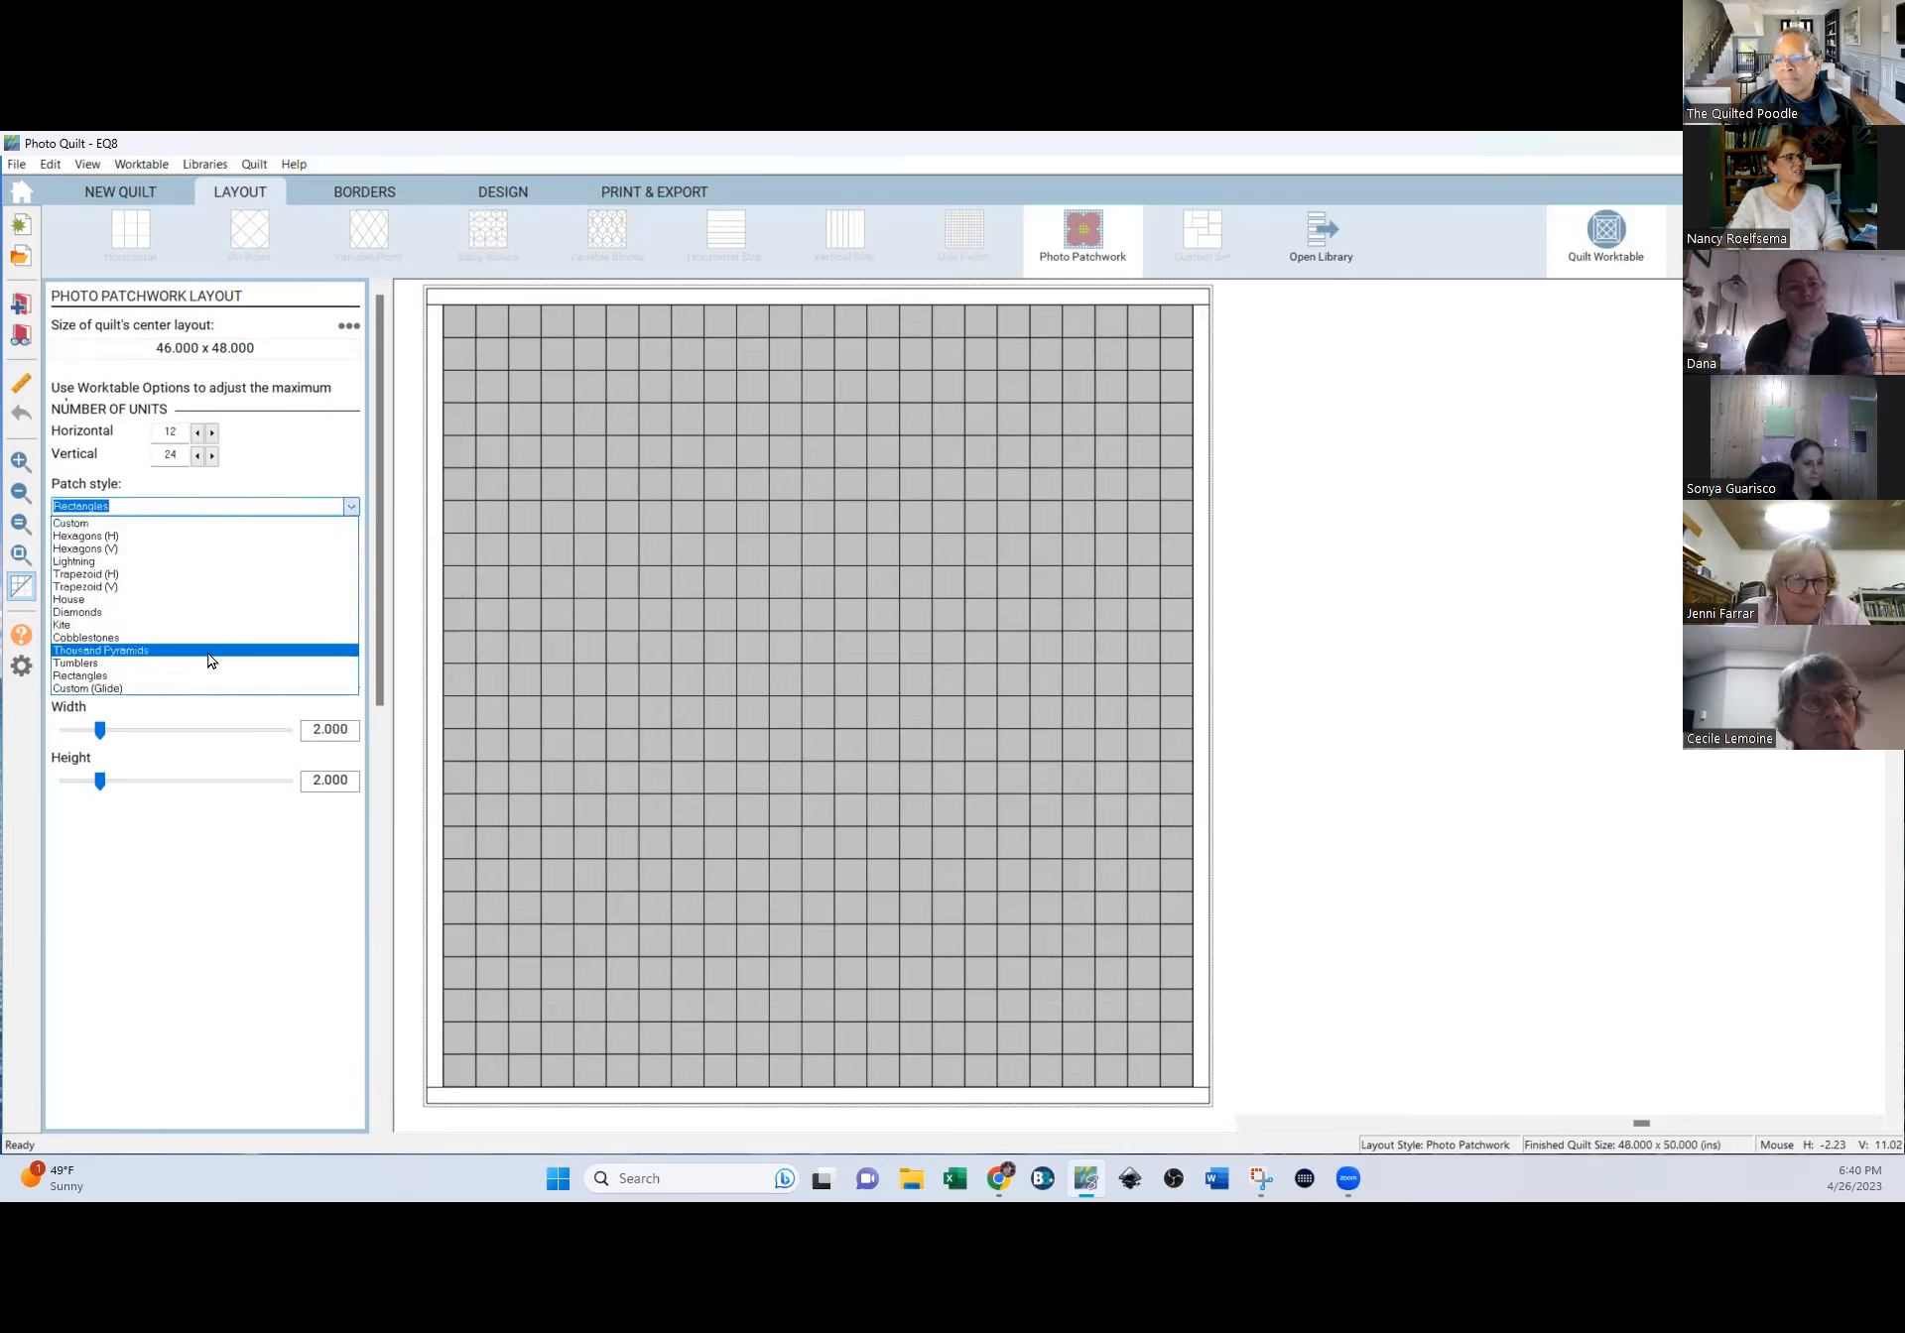
pyautogui.click(175, 562)
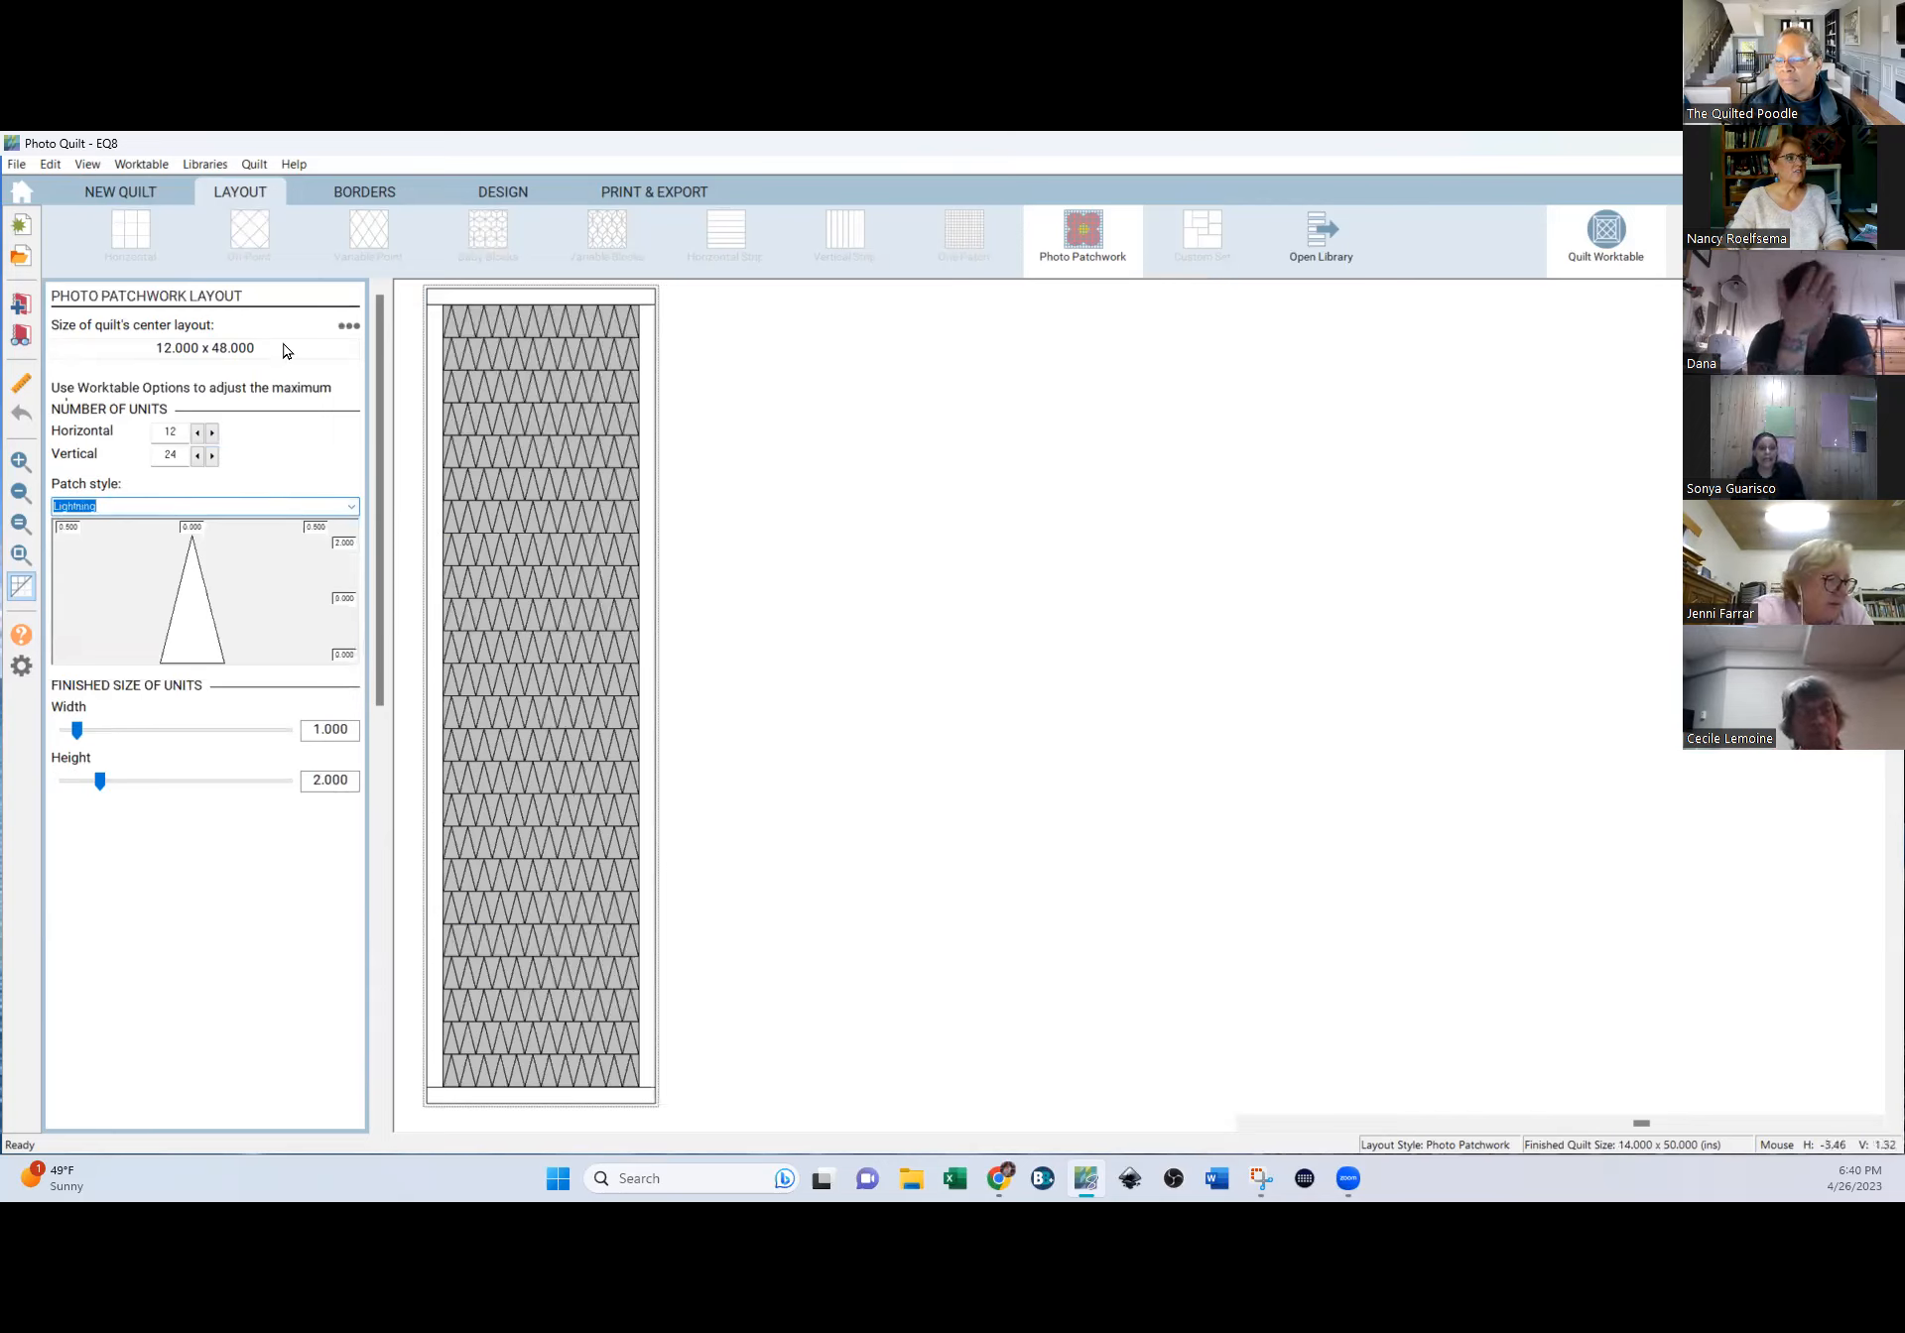
pyautogui.doubleClick(170, 432)
pyautogui.write('24')
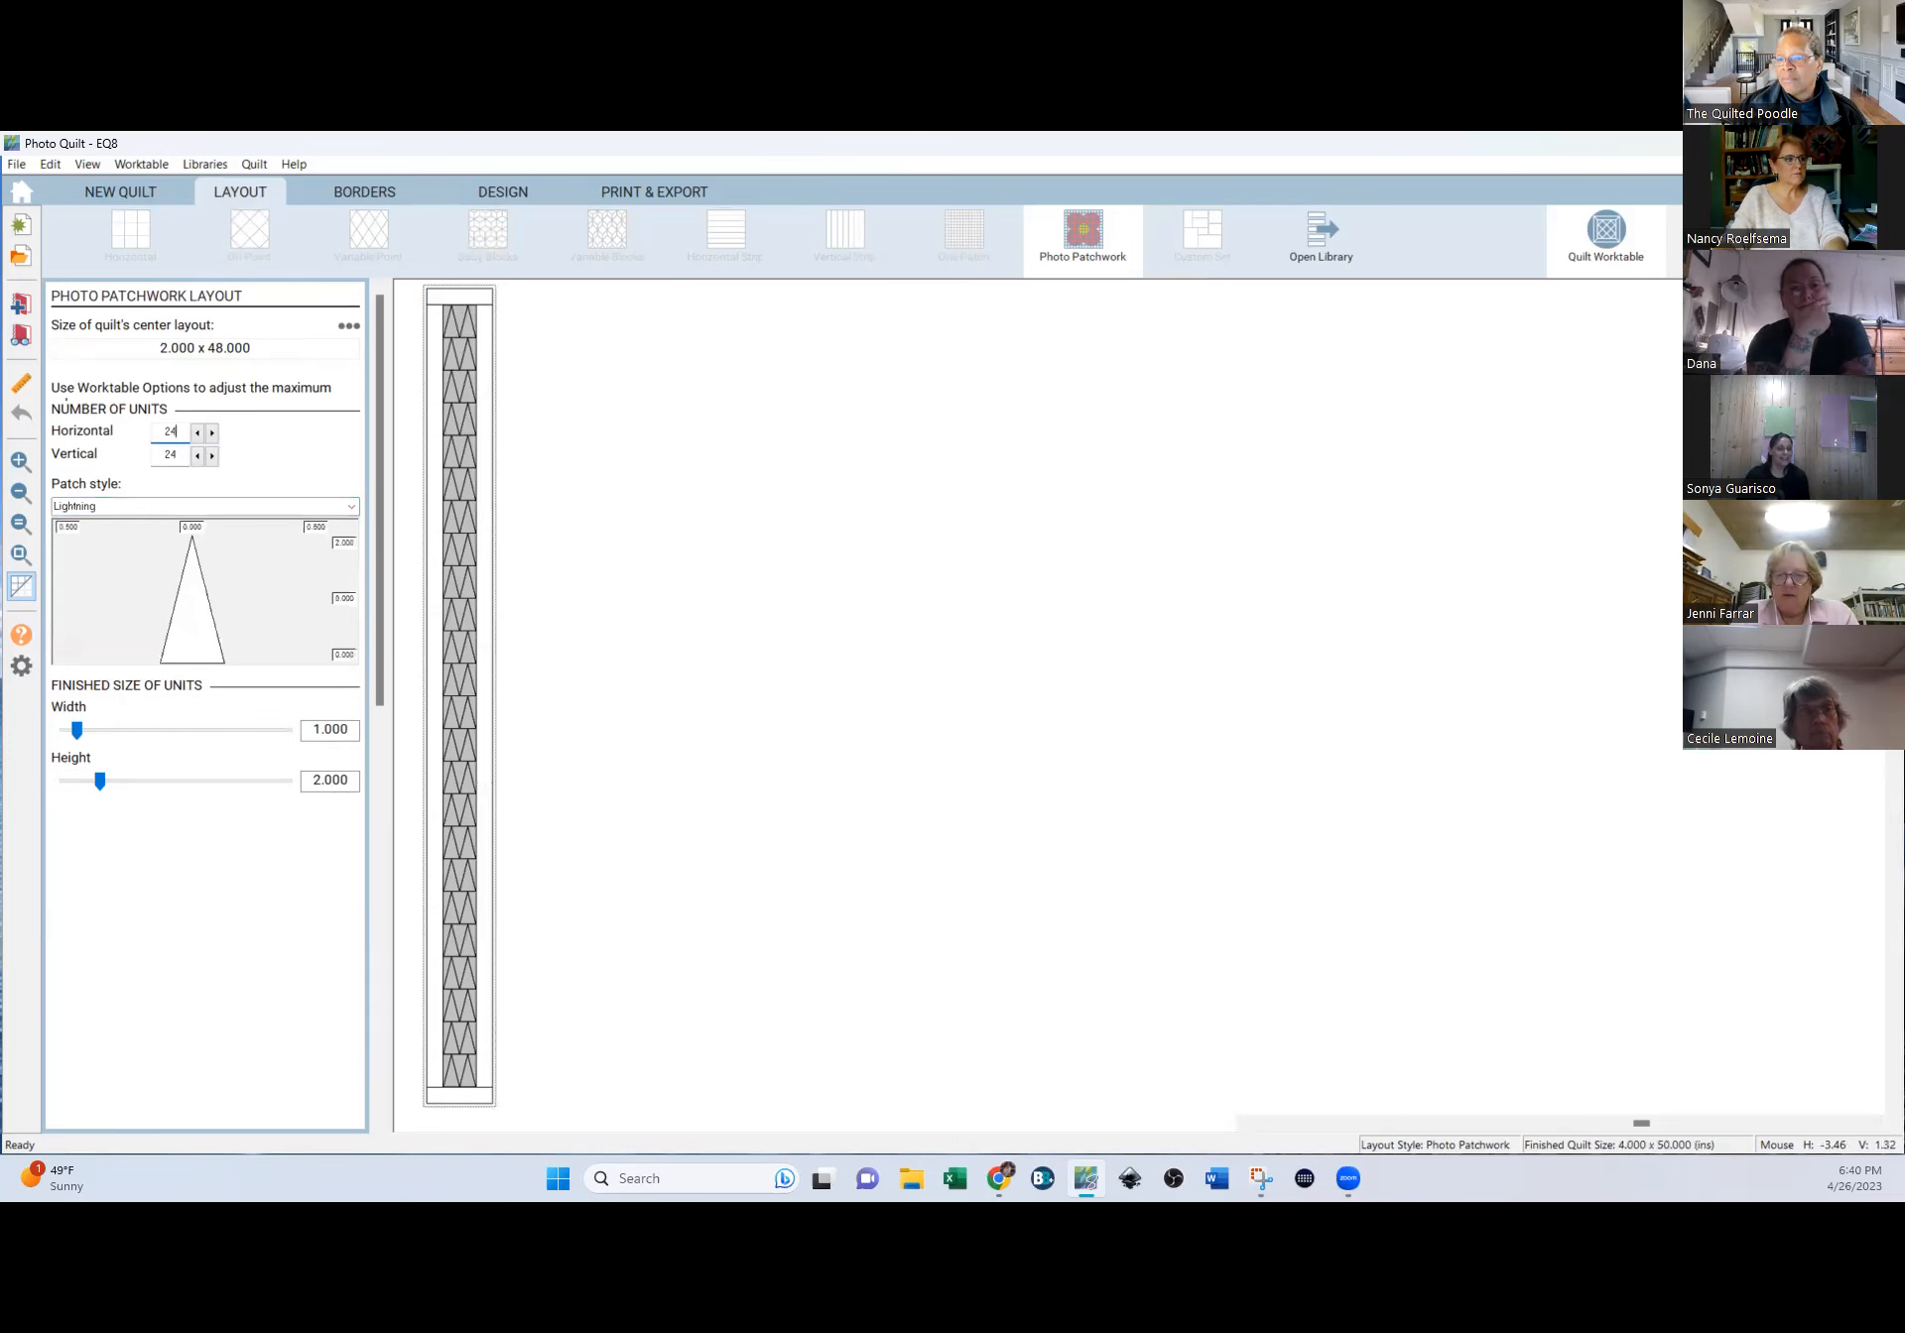
pyautogui.press('Tab')
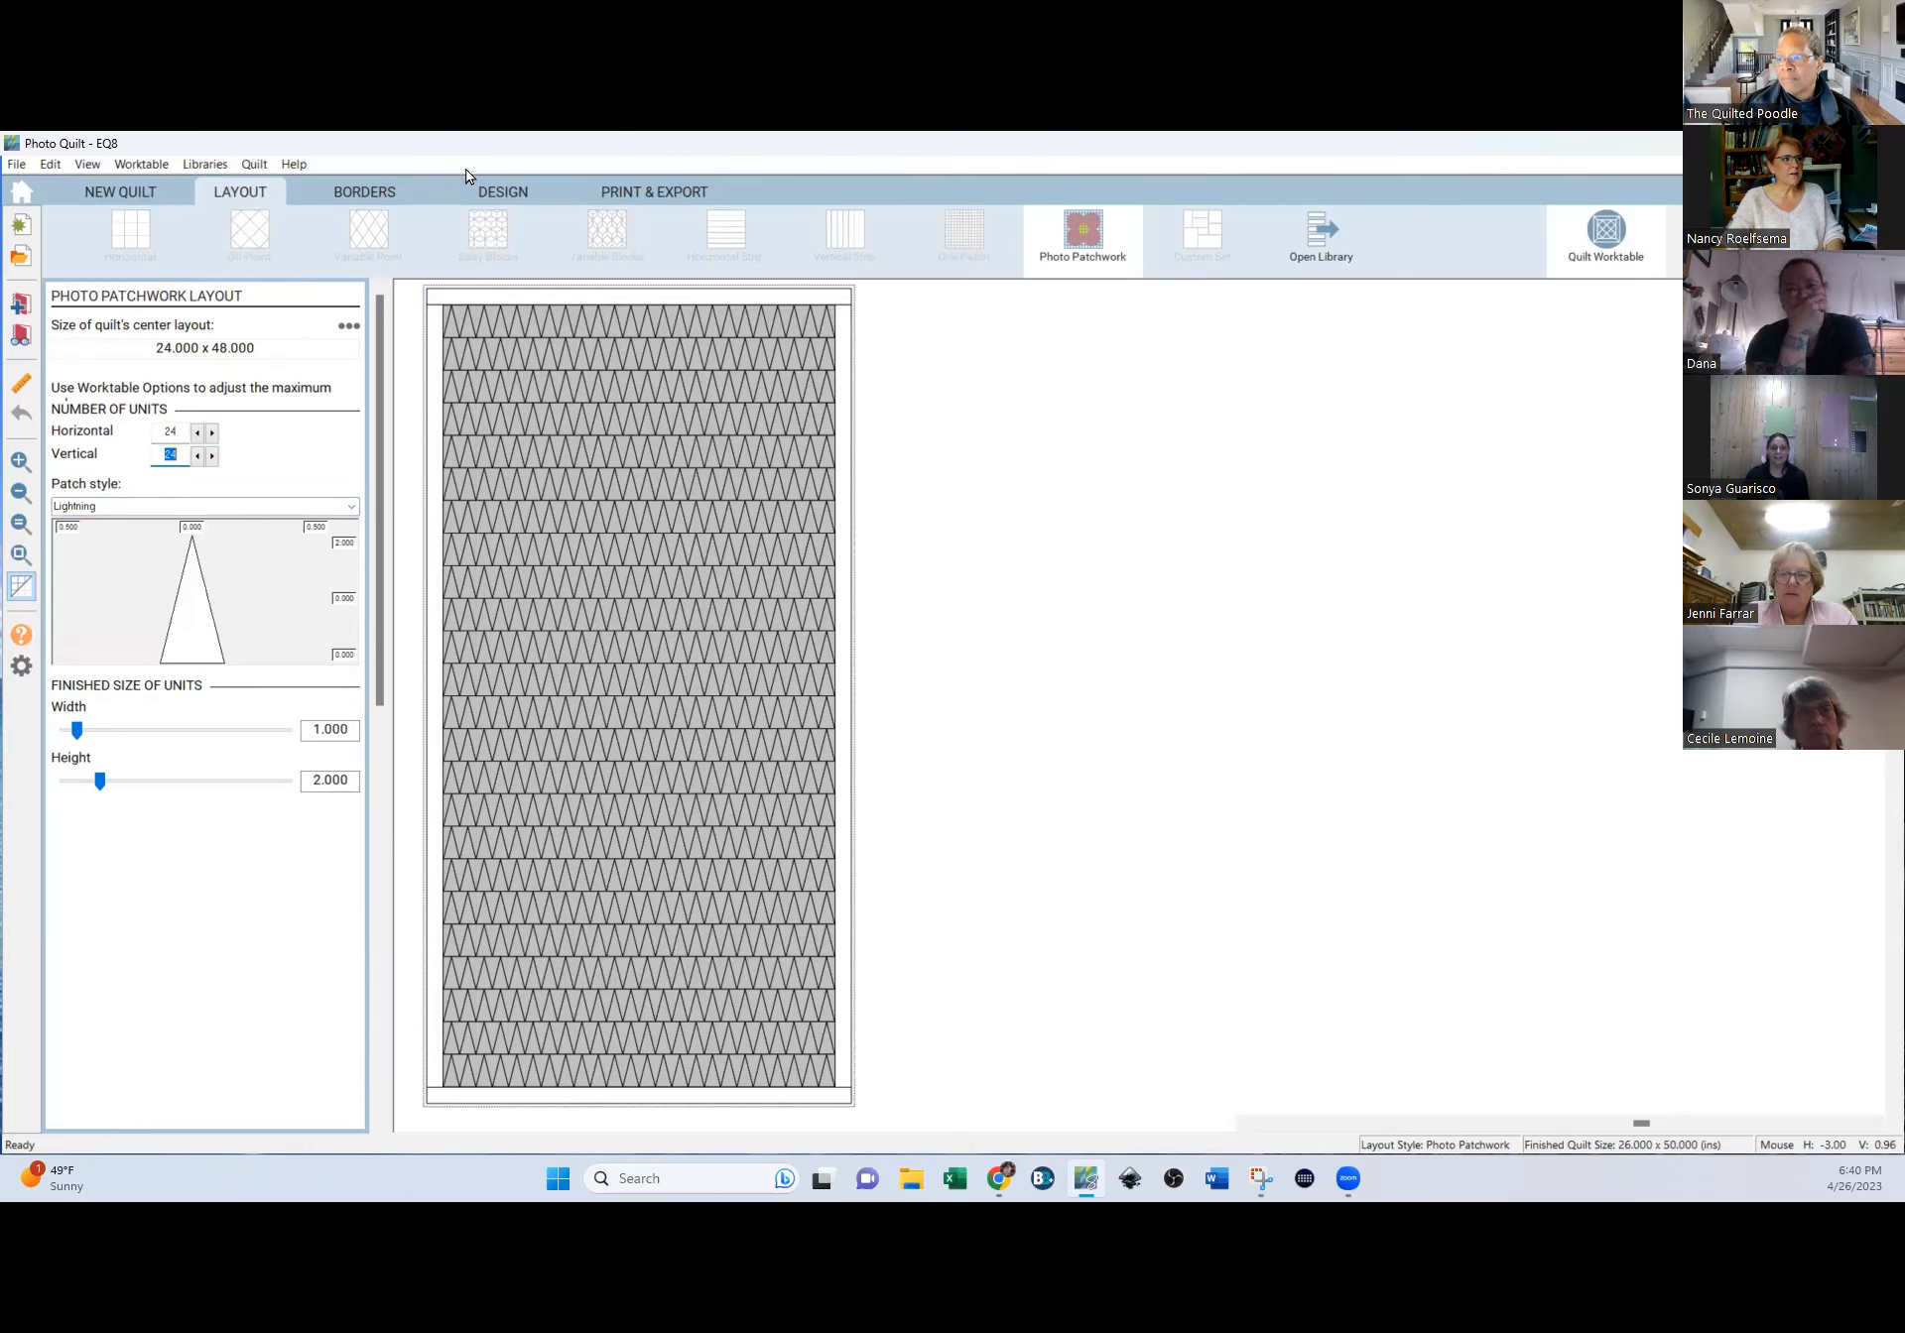
pyautogui.click(502, 193)
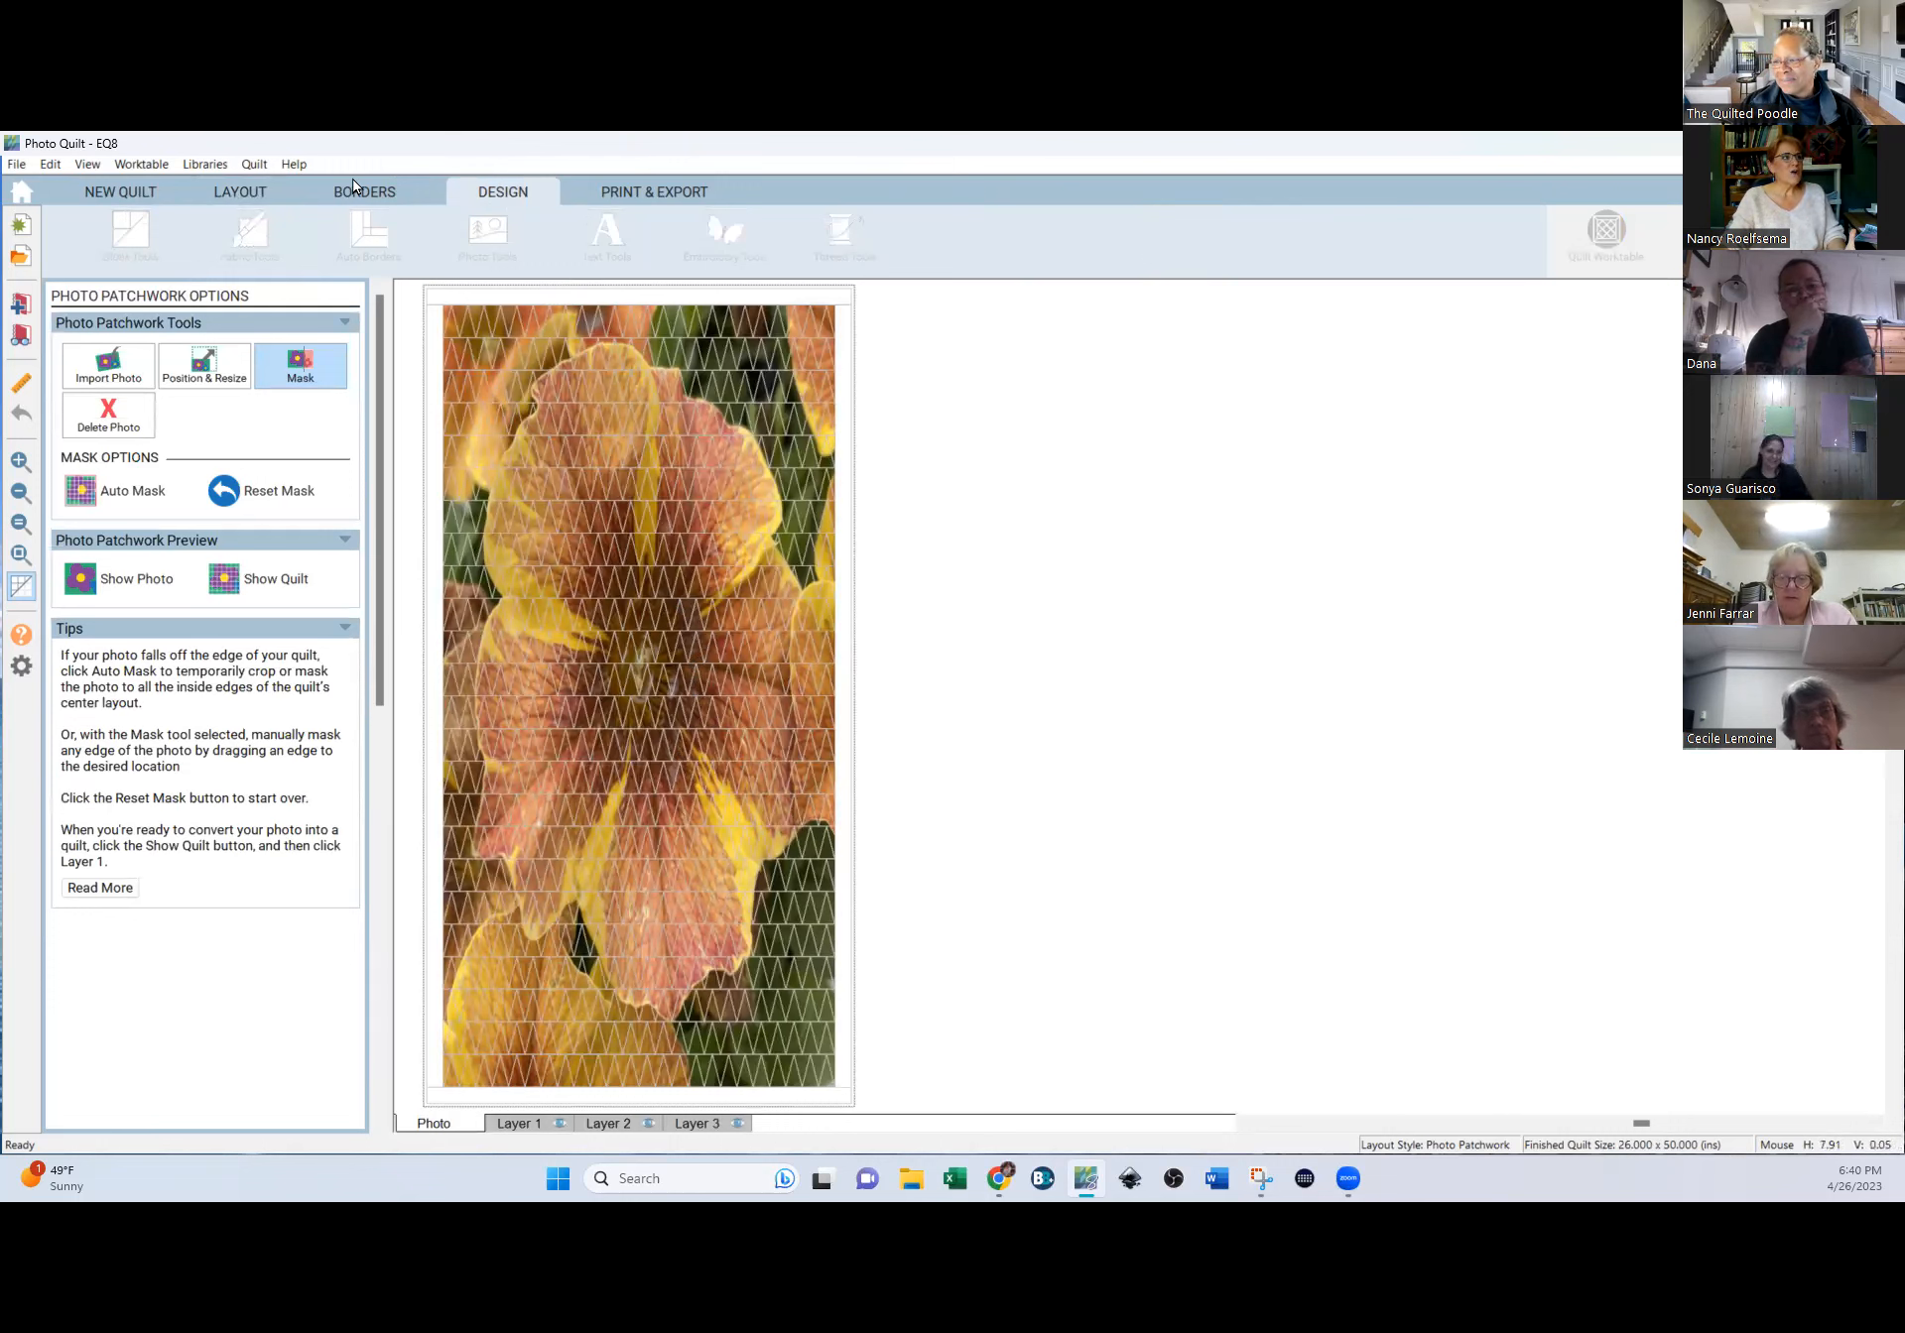
# Return to the patchwork layout and try the Diamonds, Cobblestones and Rectangles patch styles.
pyautogui.click(238, 191)
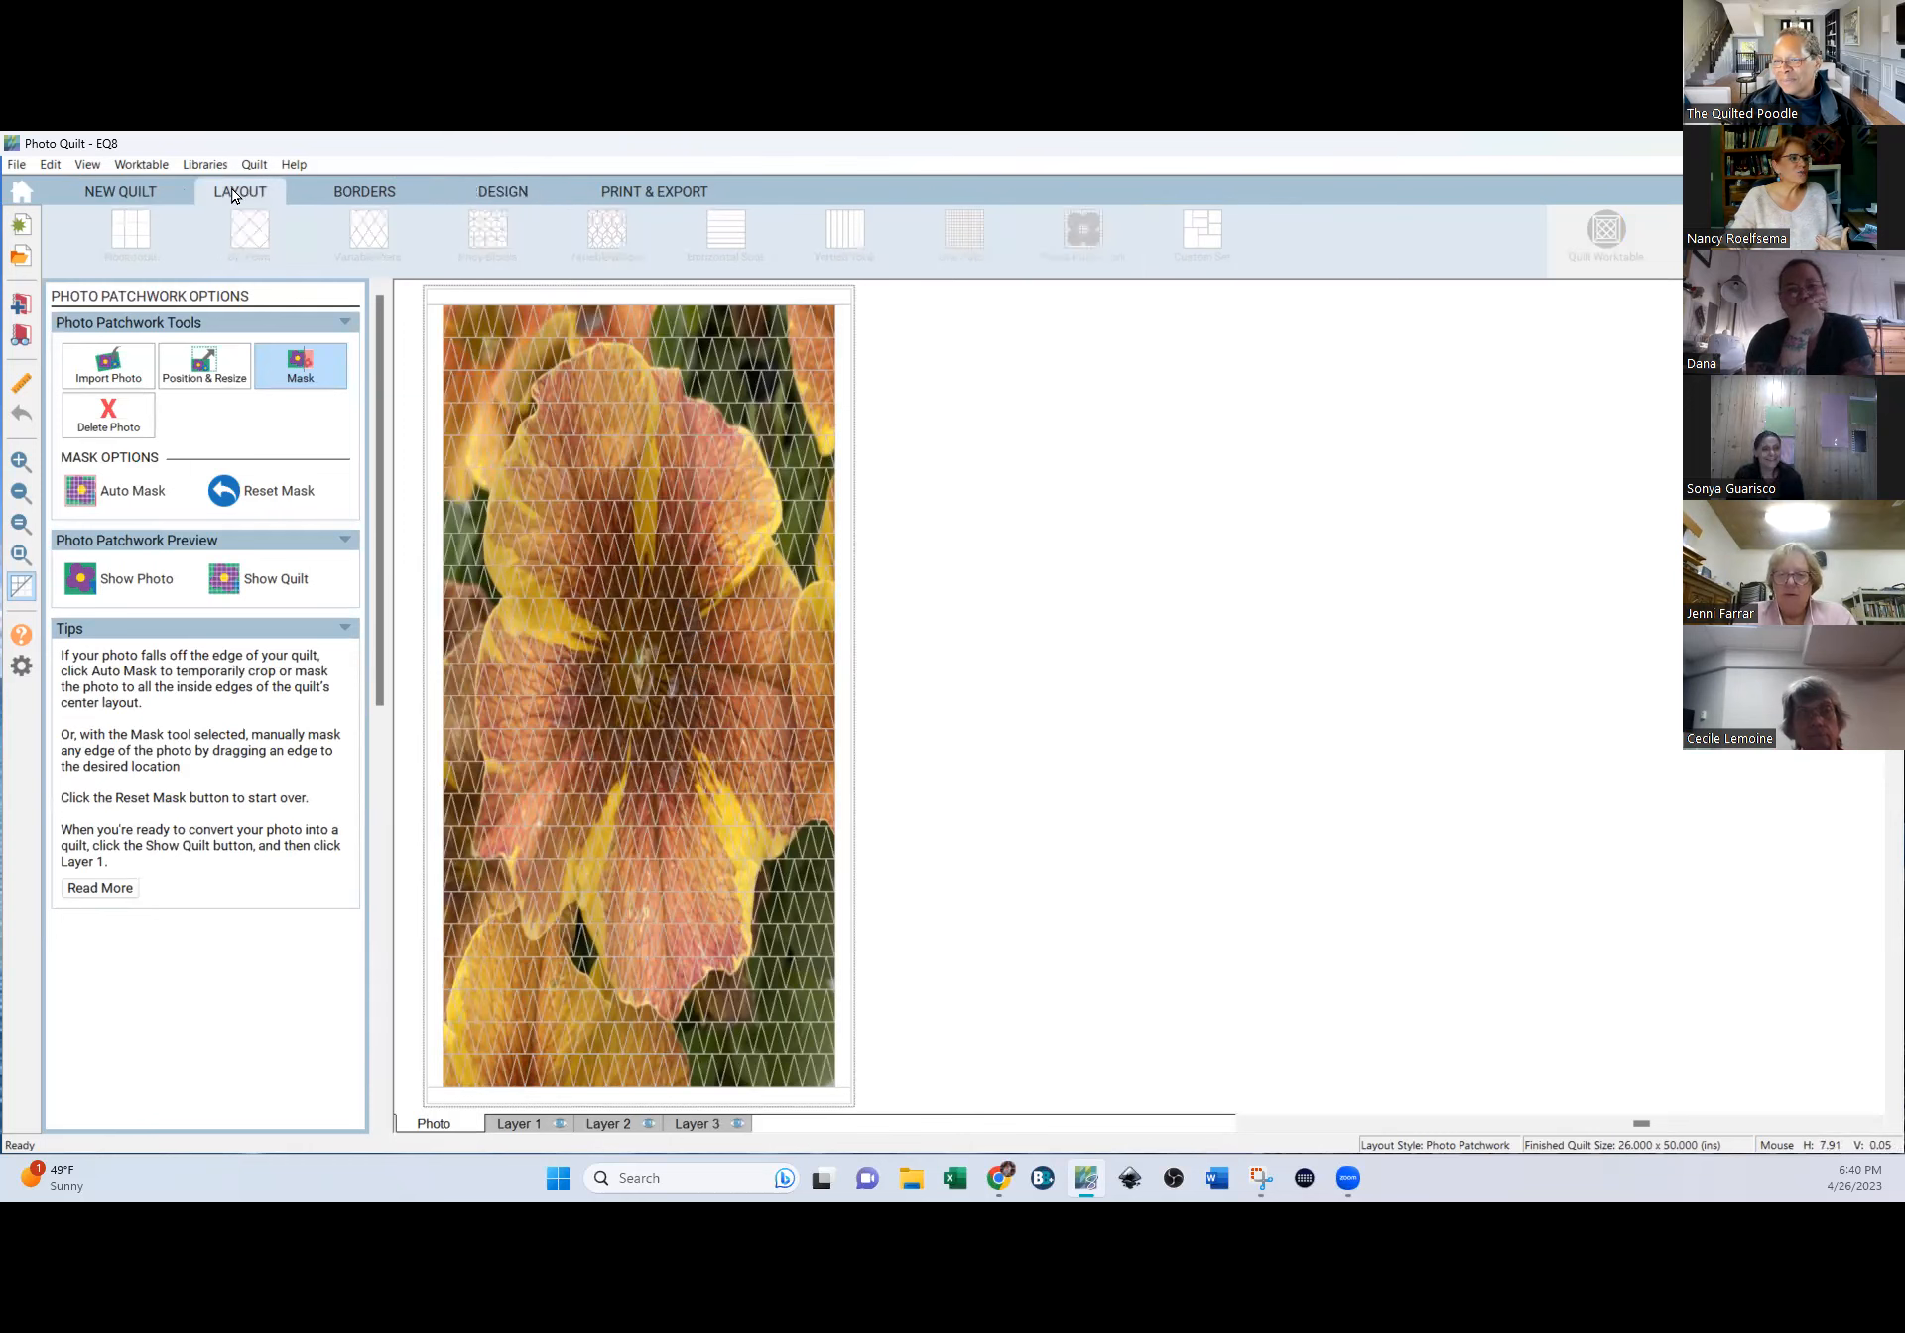
pyautogui.press('Tab')
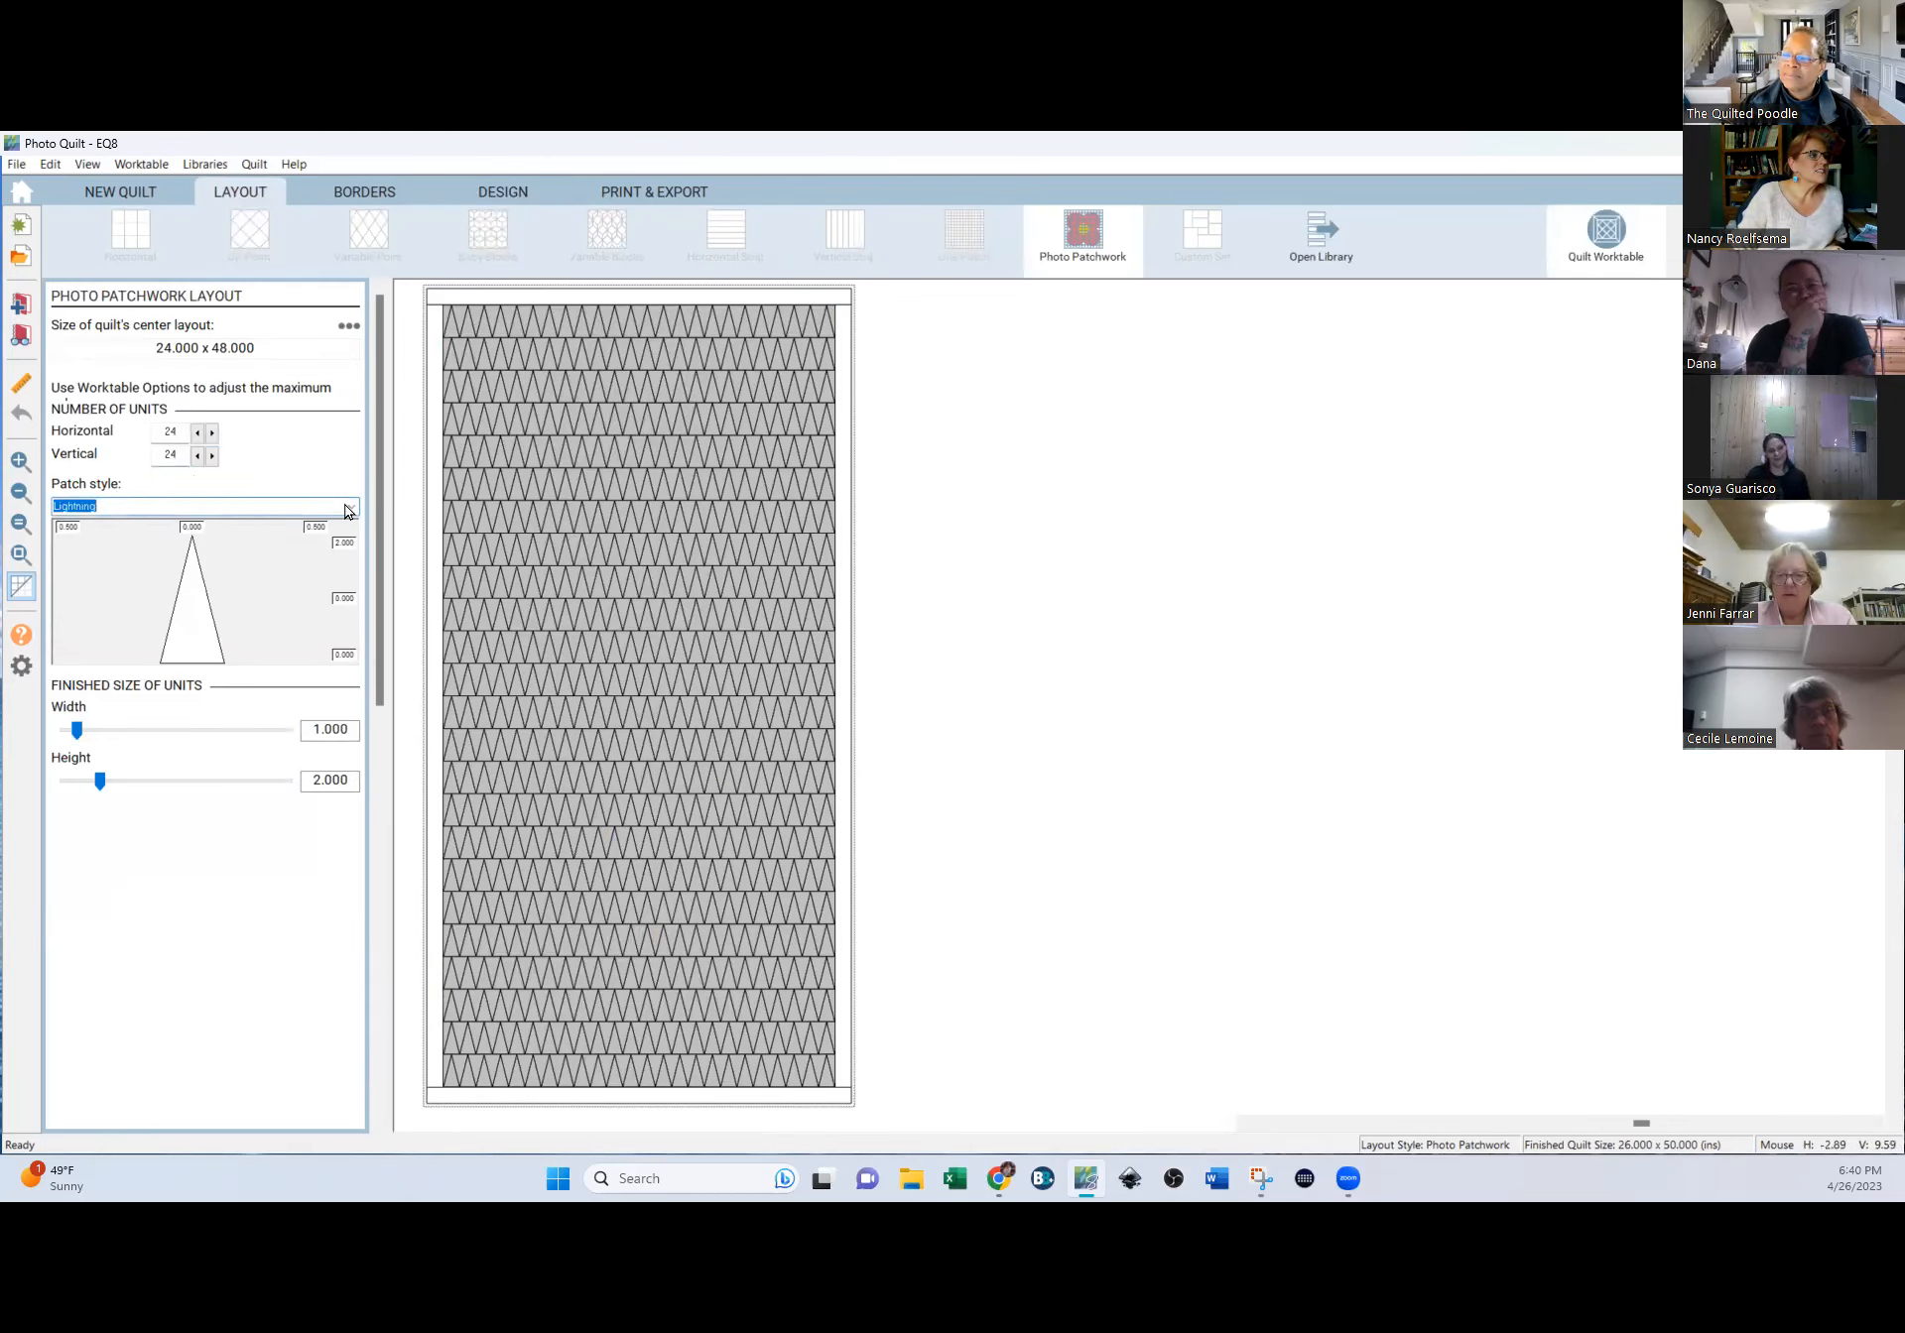
pyautogui.click(349, 507)
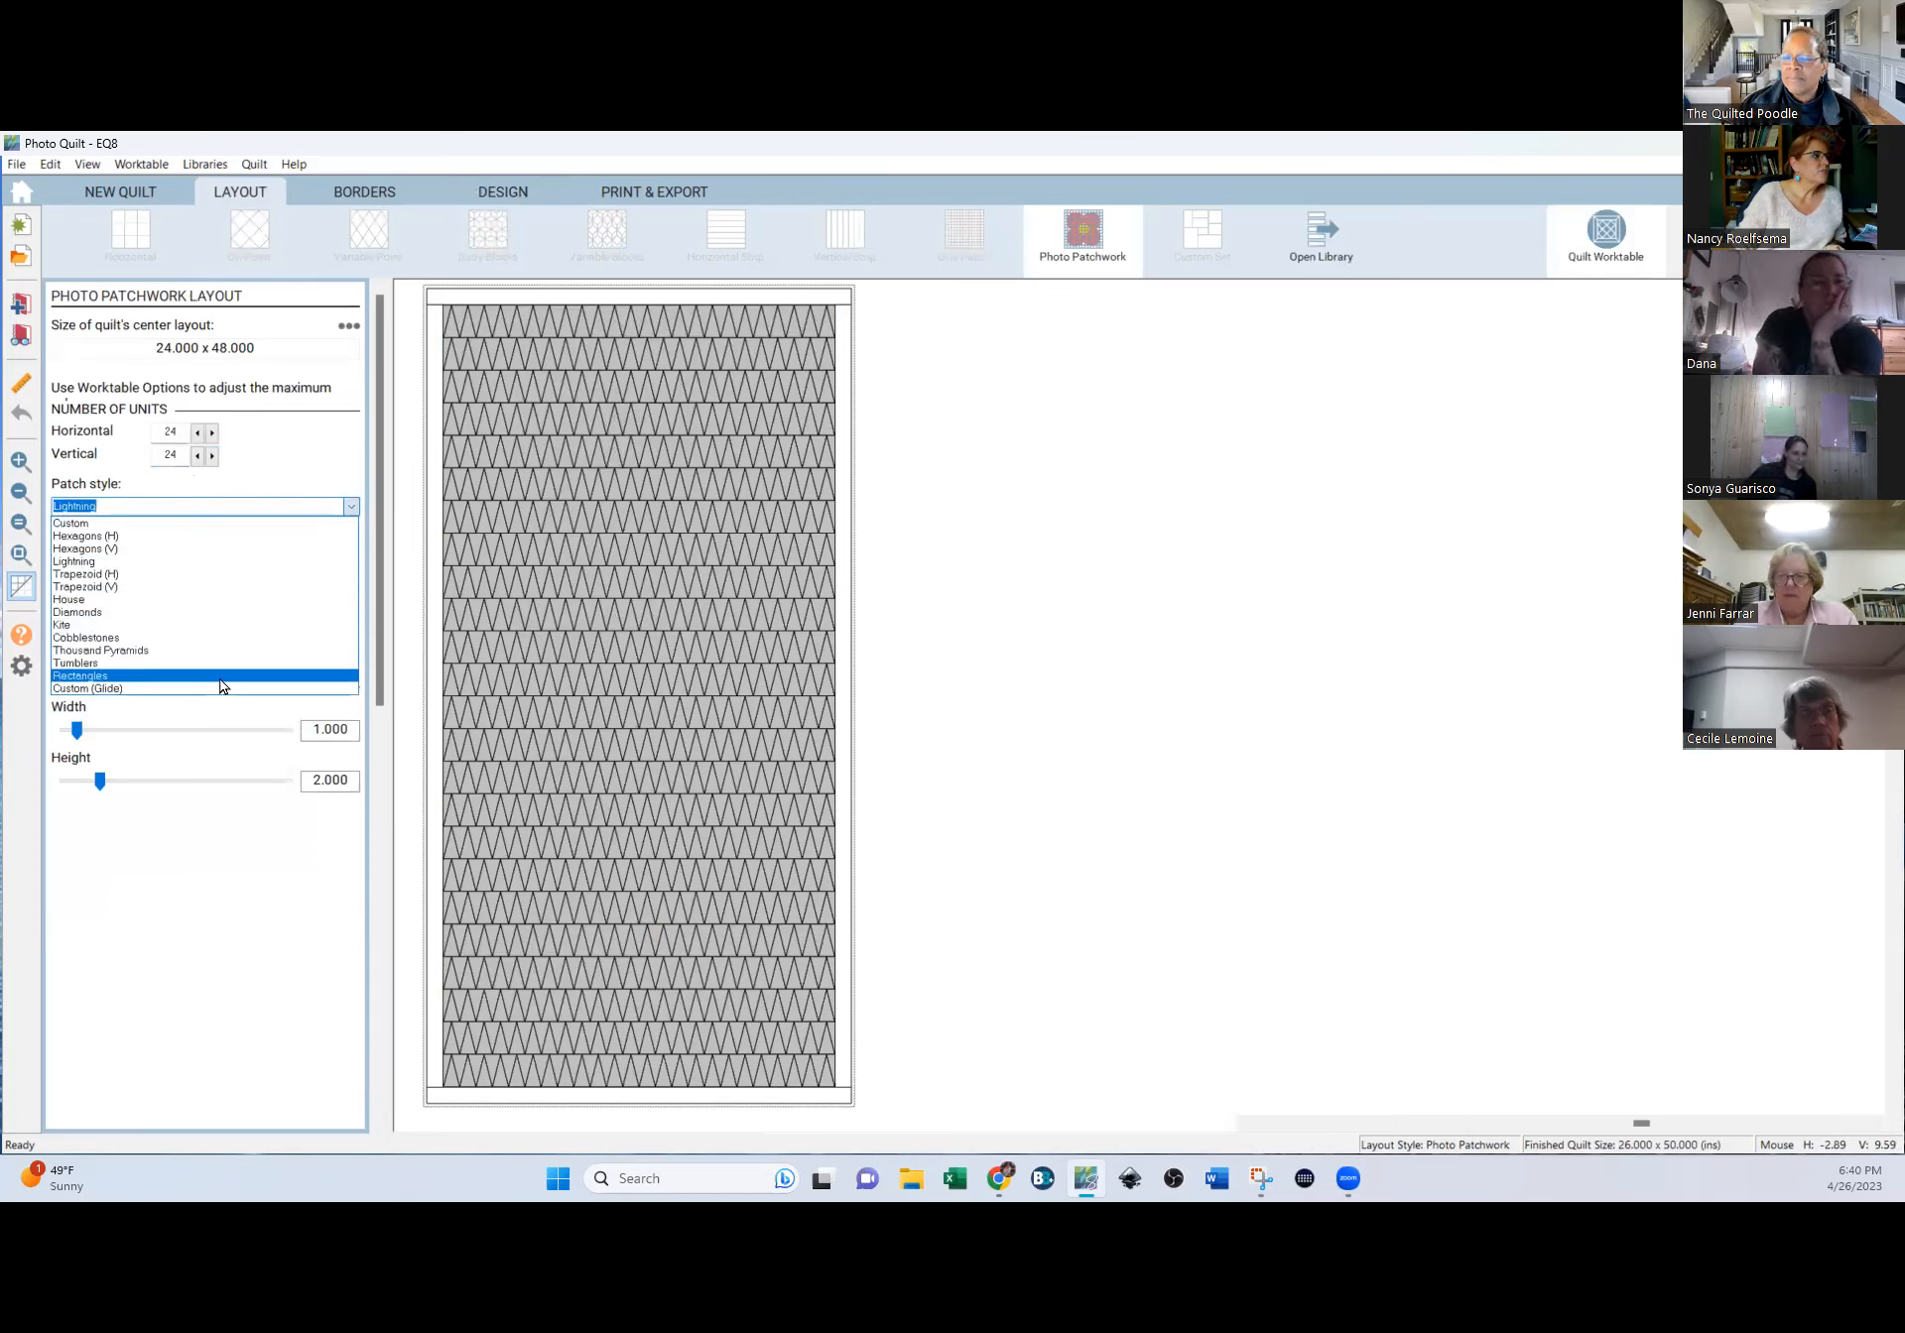
pyautogui.click(241, 615)
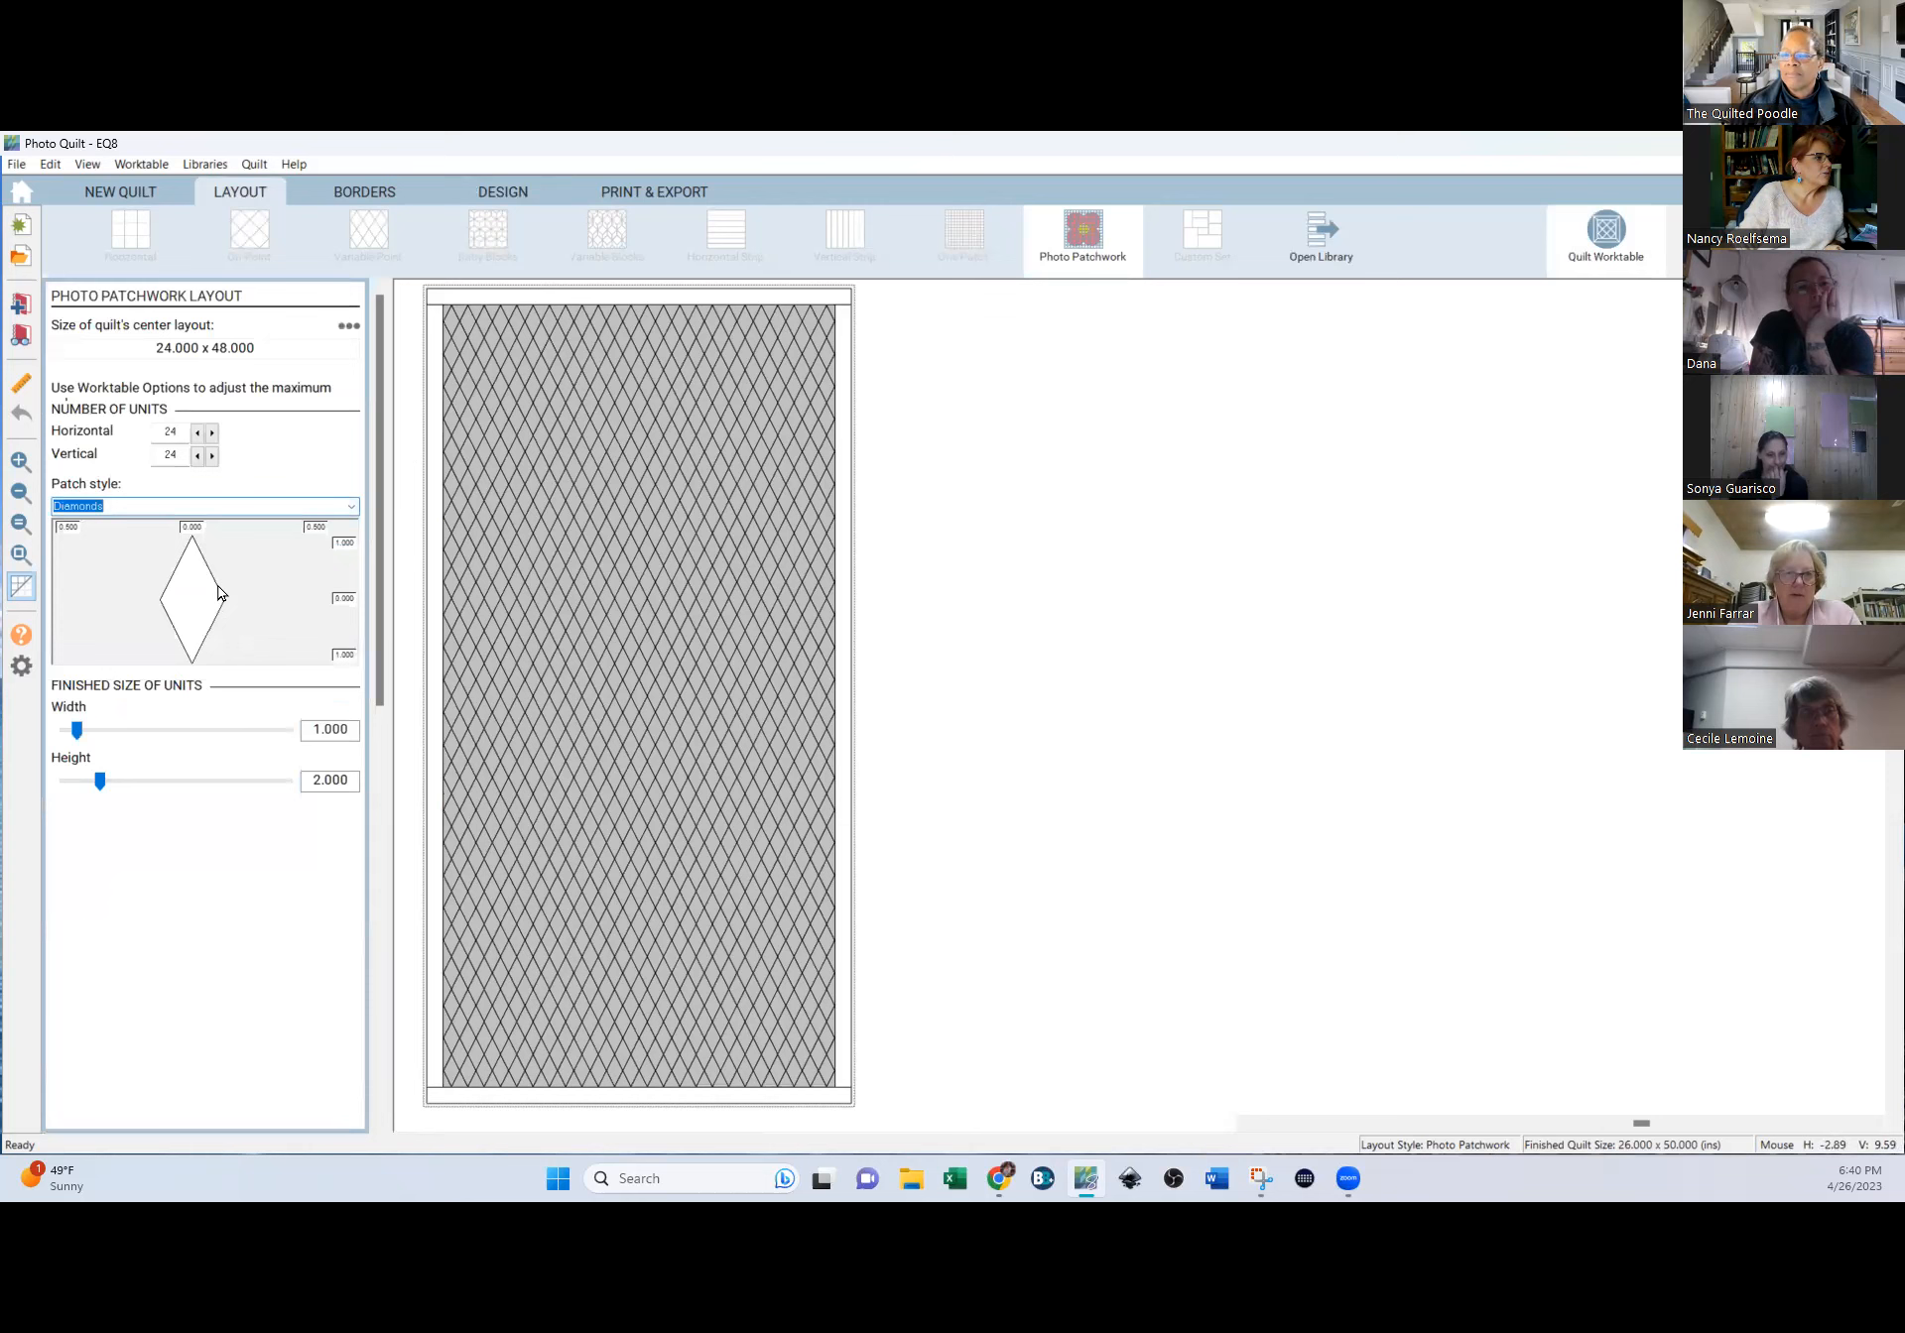
pyautogui.scroll(-2, 129, 506)
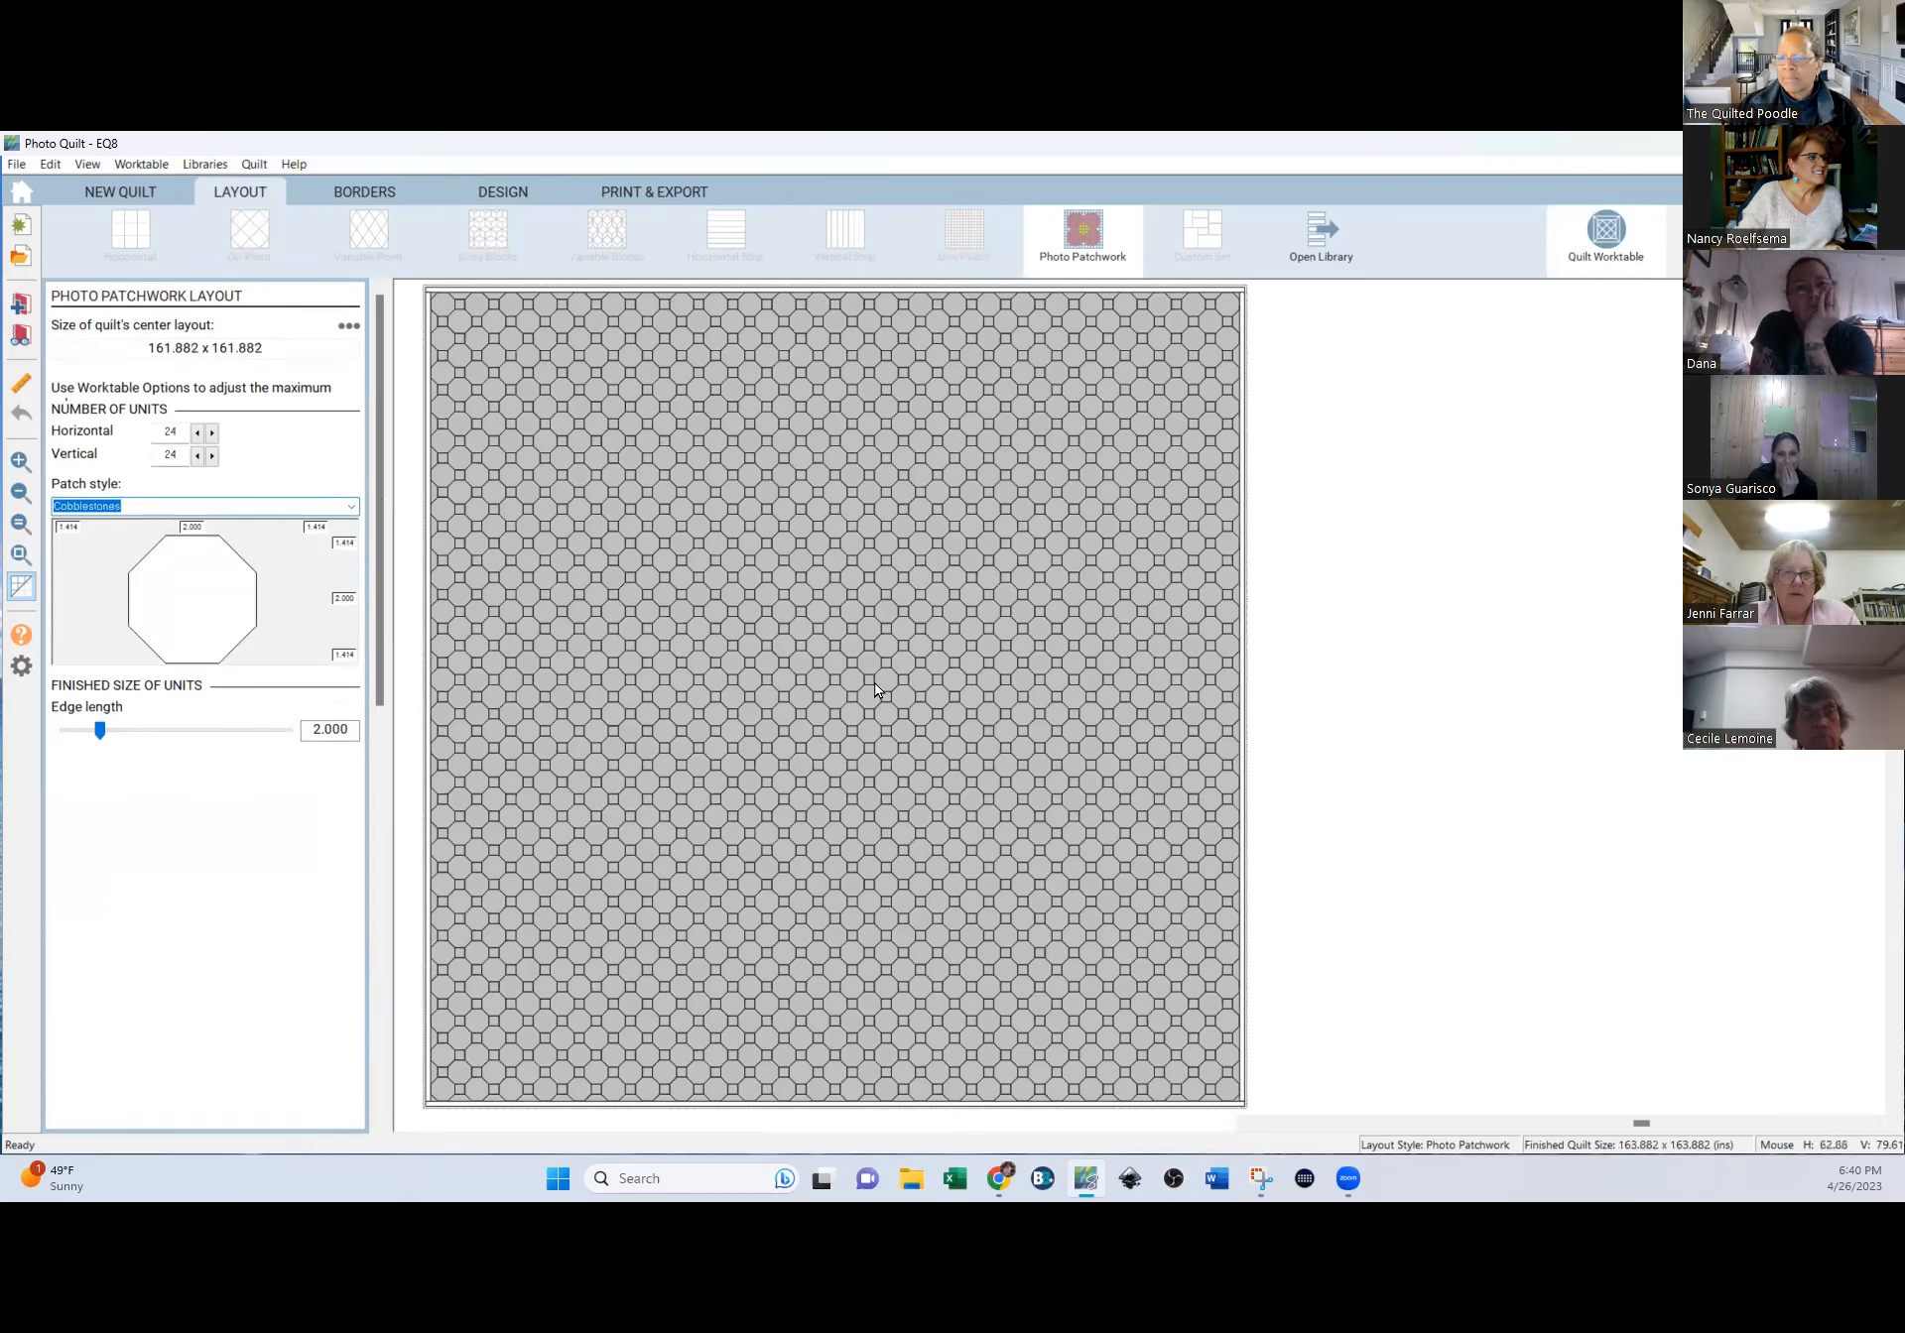
pyautogui.press('Down')
pyautogui.press('Down')
pyautogui.press('Down')
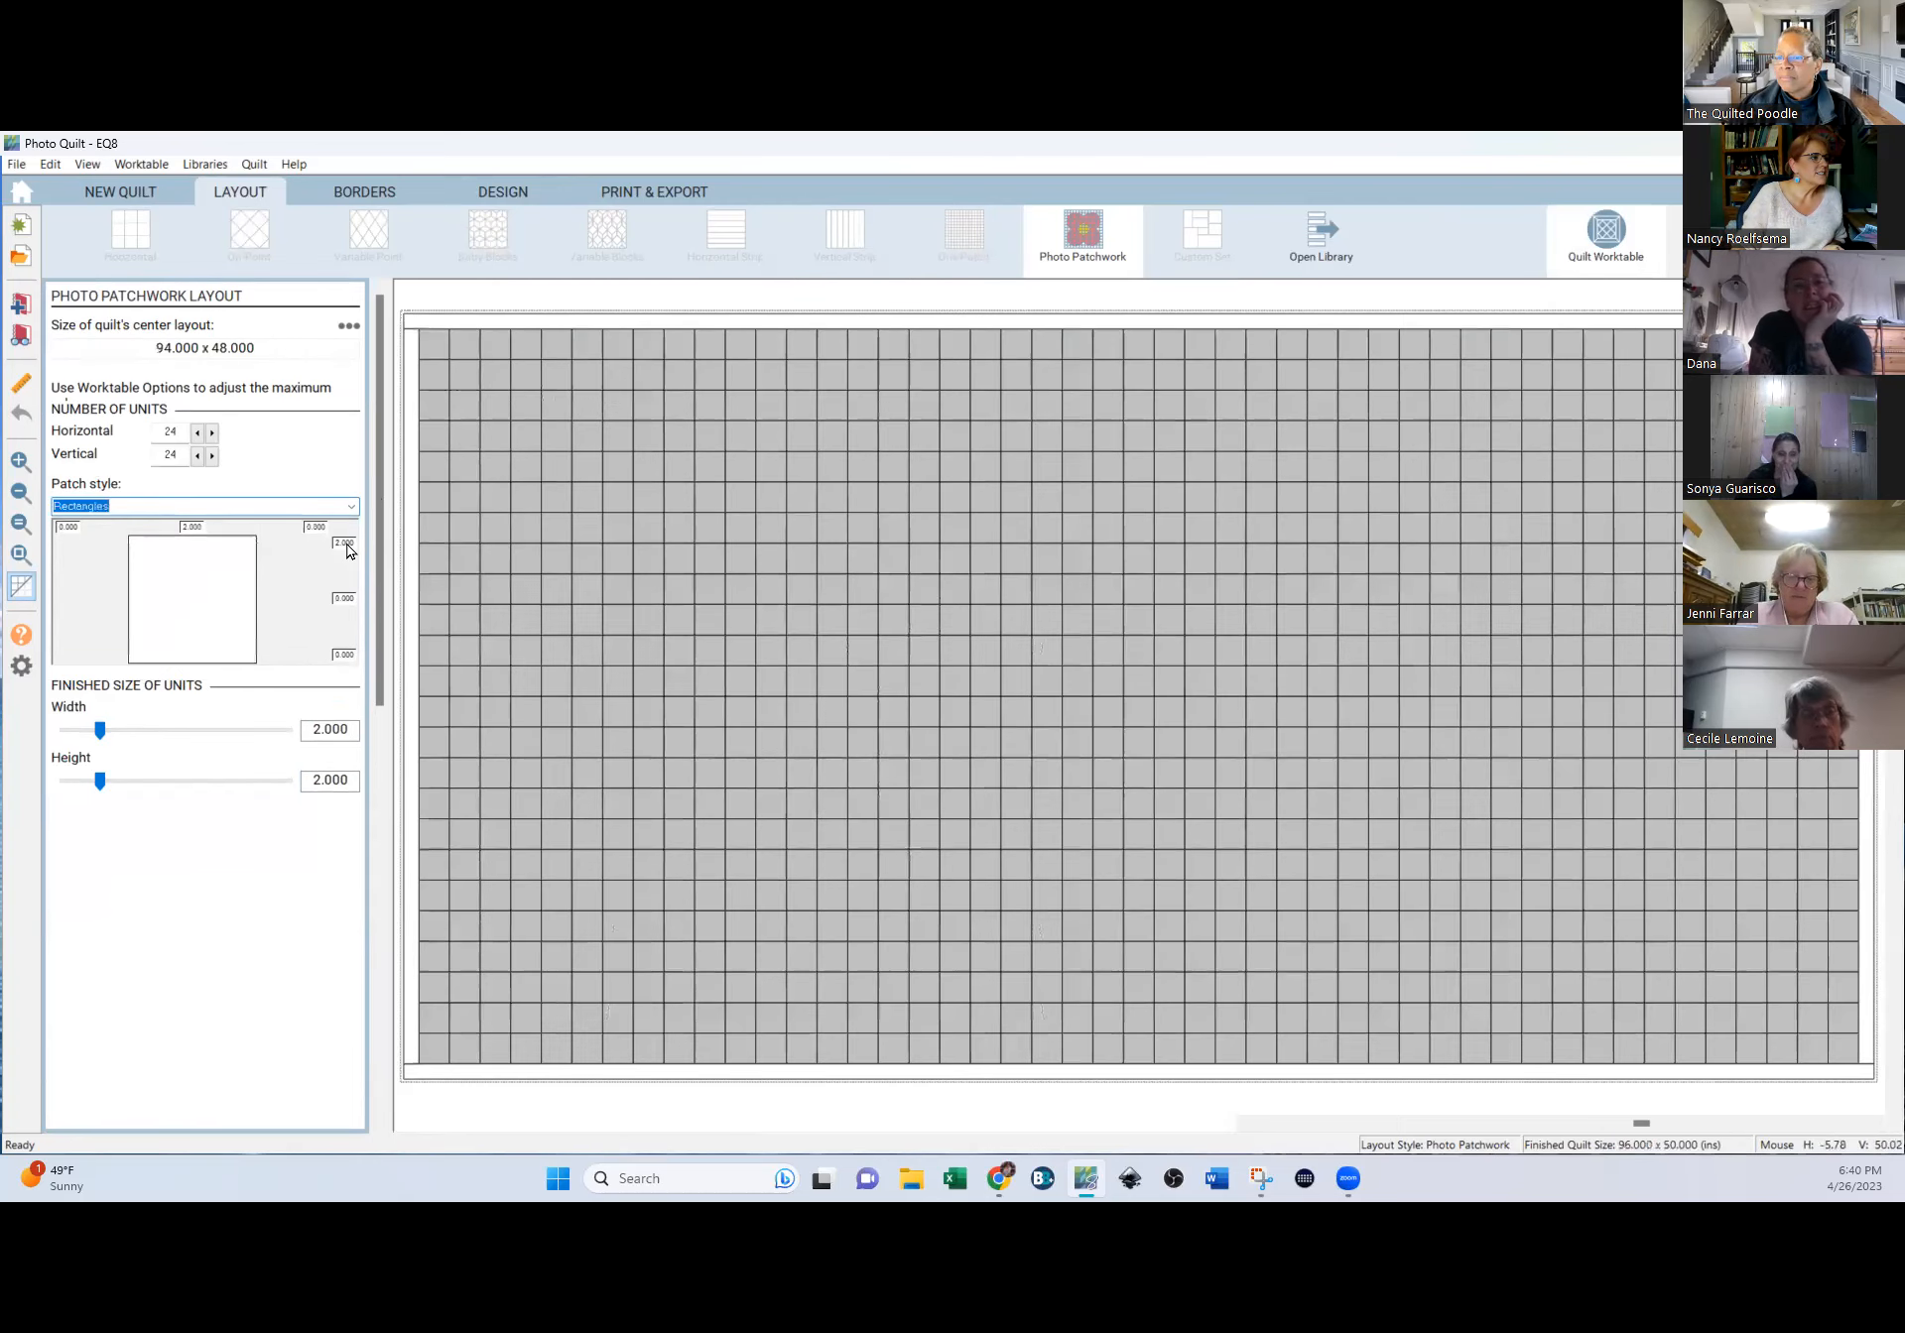
# Step back through the patch styles to Hexagons (V) and preview the flower photo in the hexagon grid.
pyautogui.press('Up')
pyautogui.press('Up')
pyautogui.press('Up')
pyautogui.press('Up')
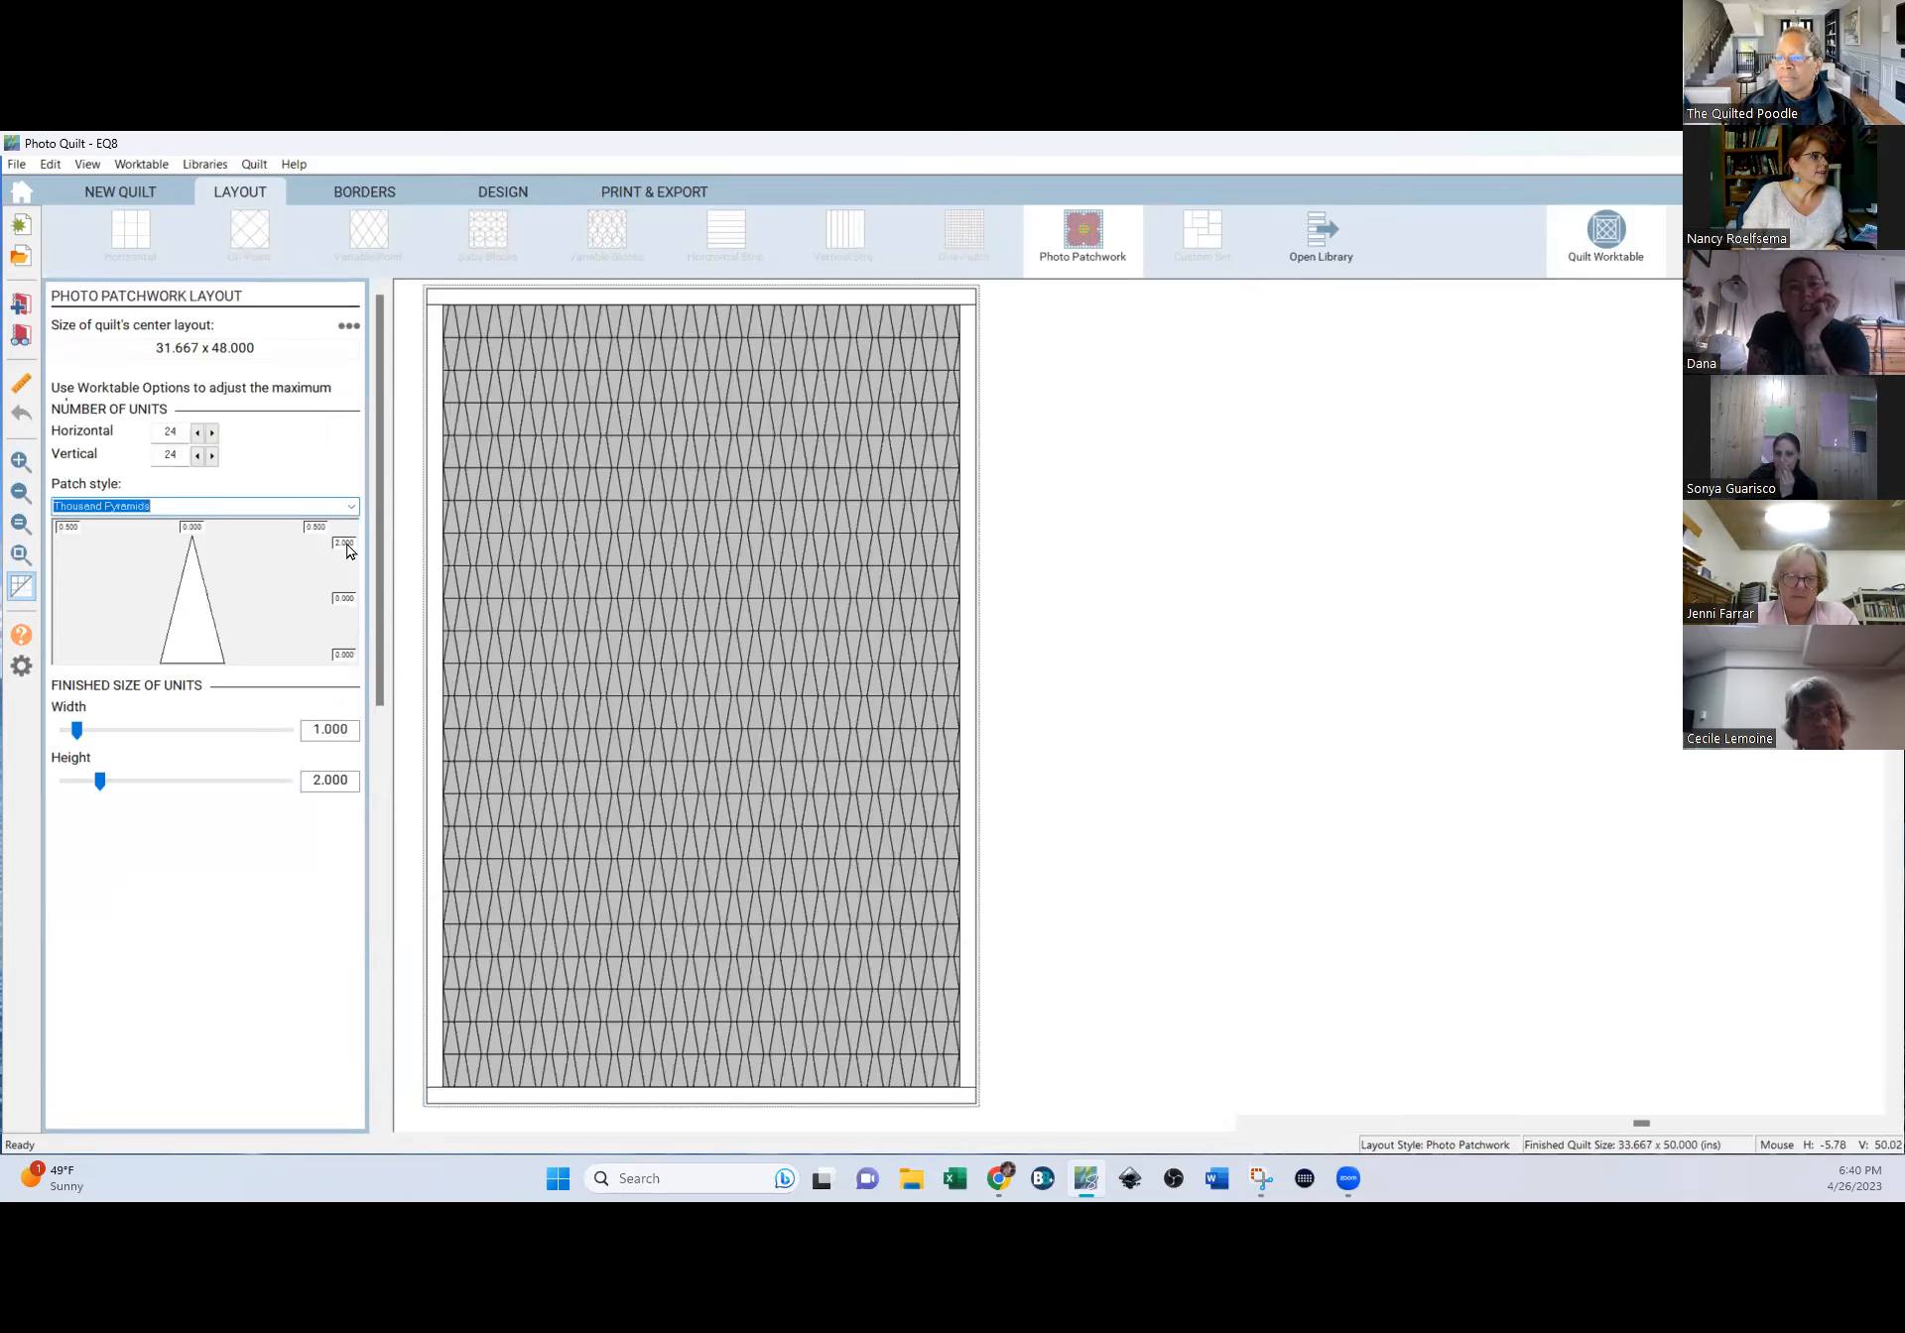
pyautogui.press('Up')
pyautogui.press('Up')
pyautogui.press('Up')
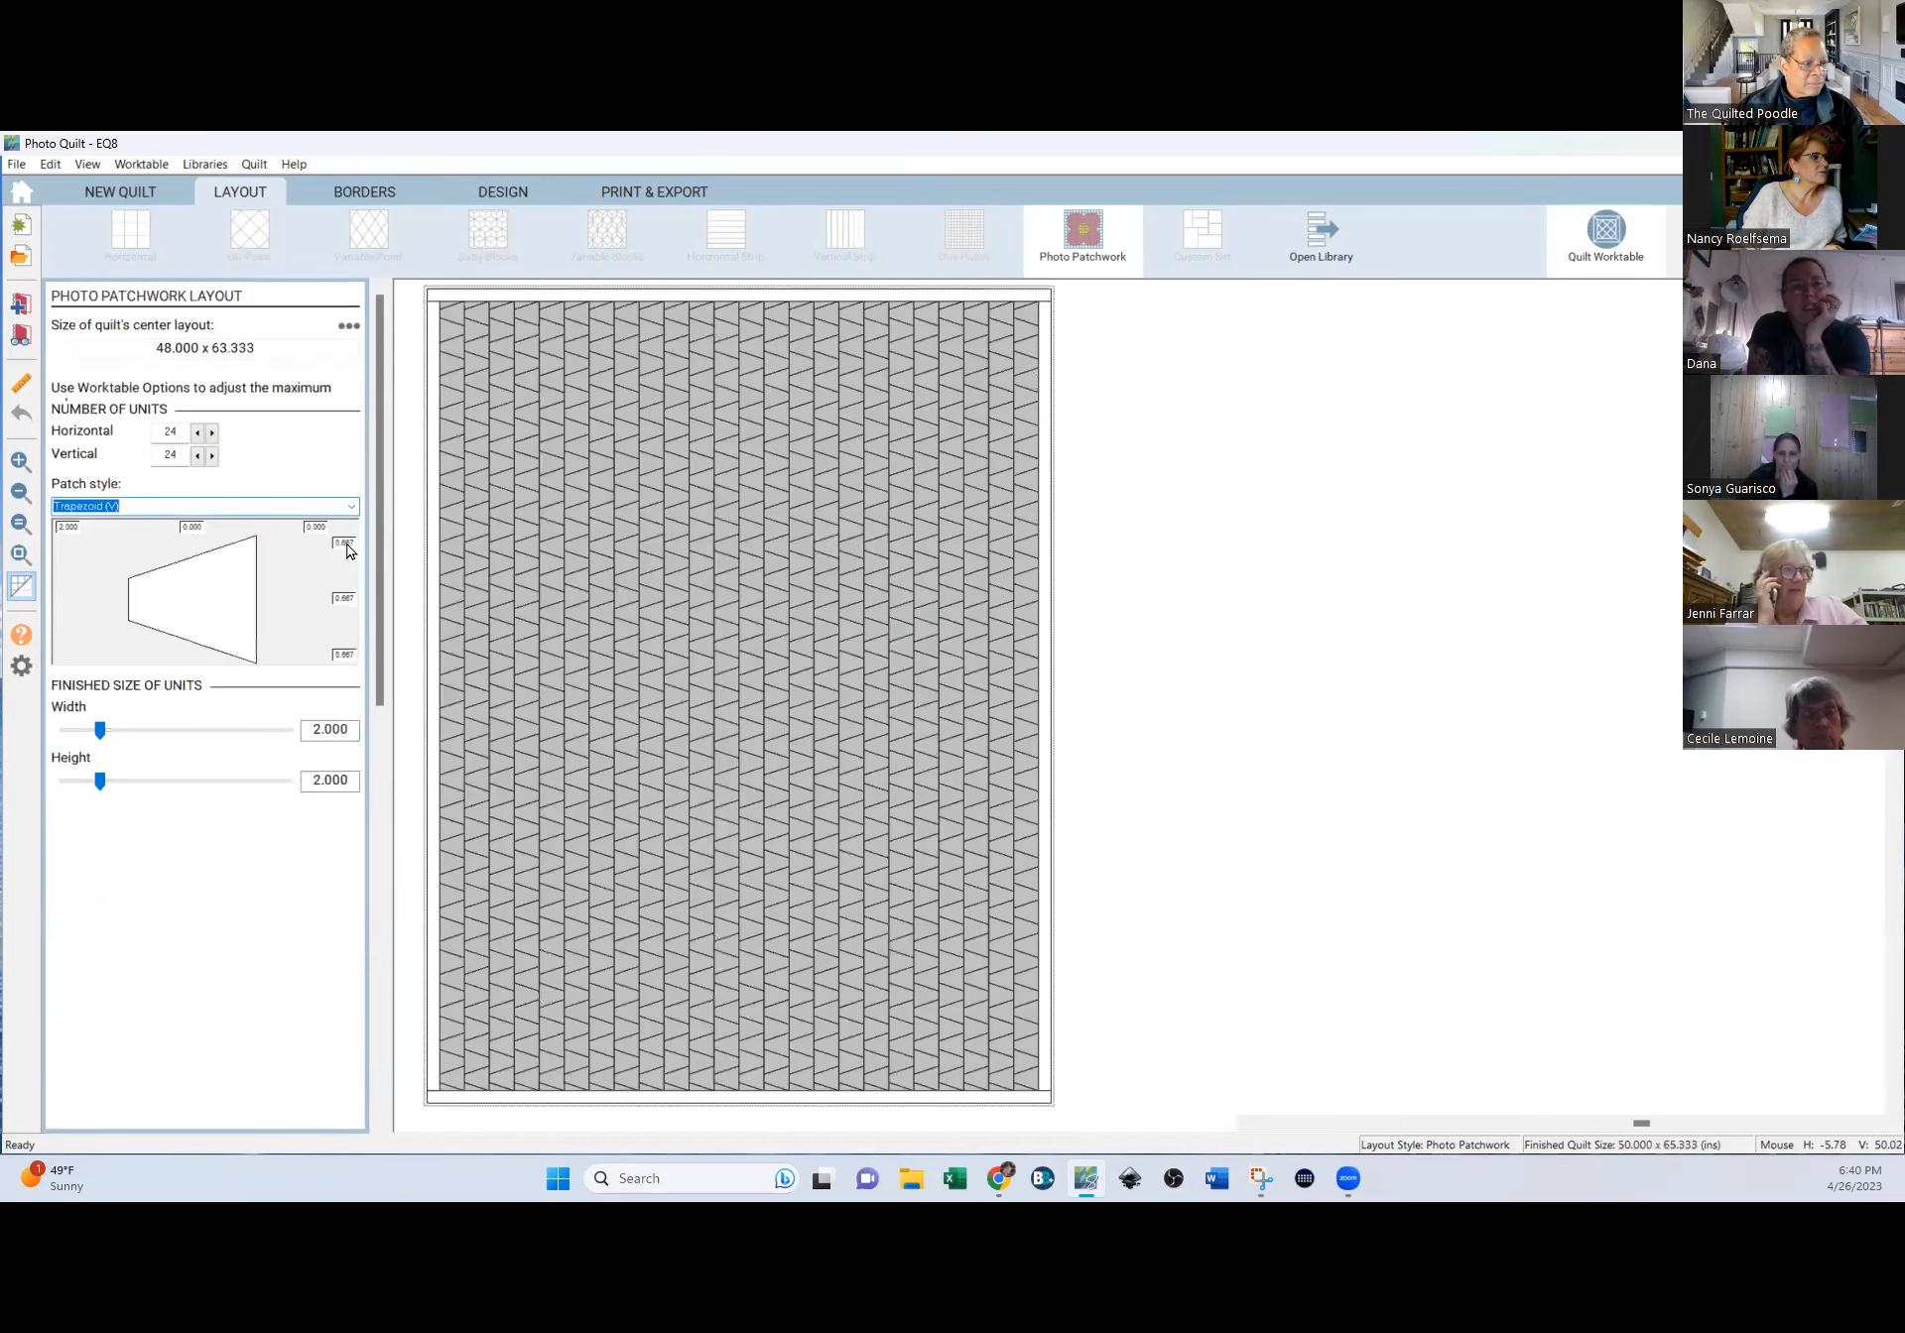
pyautogui.press('Up')
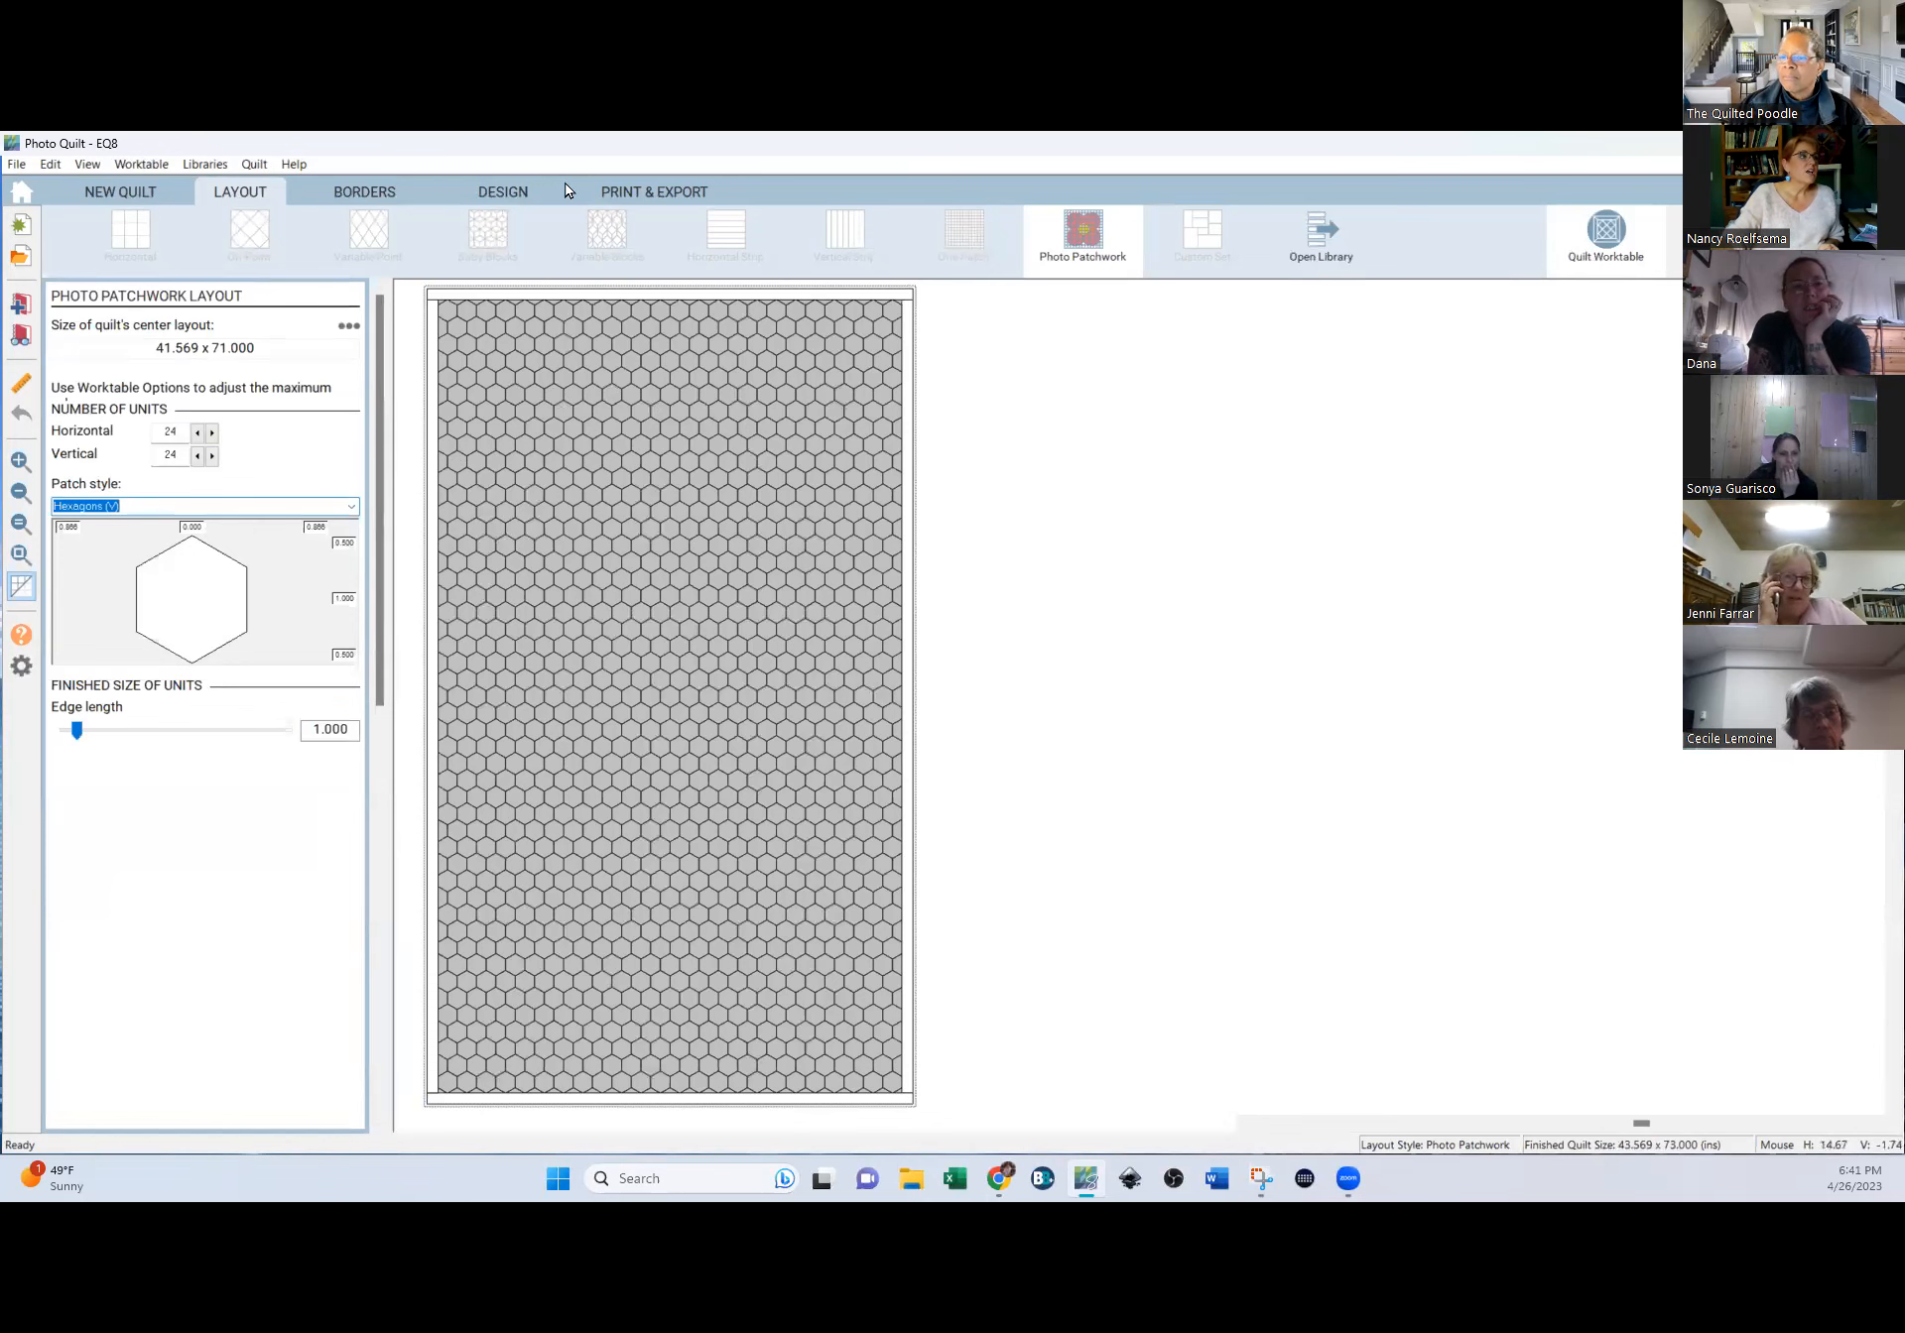
pyautogui.click(517, 192)
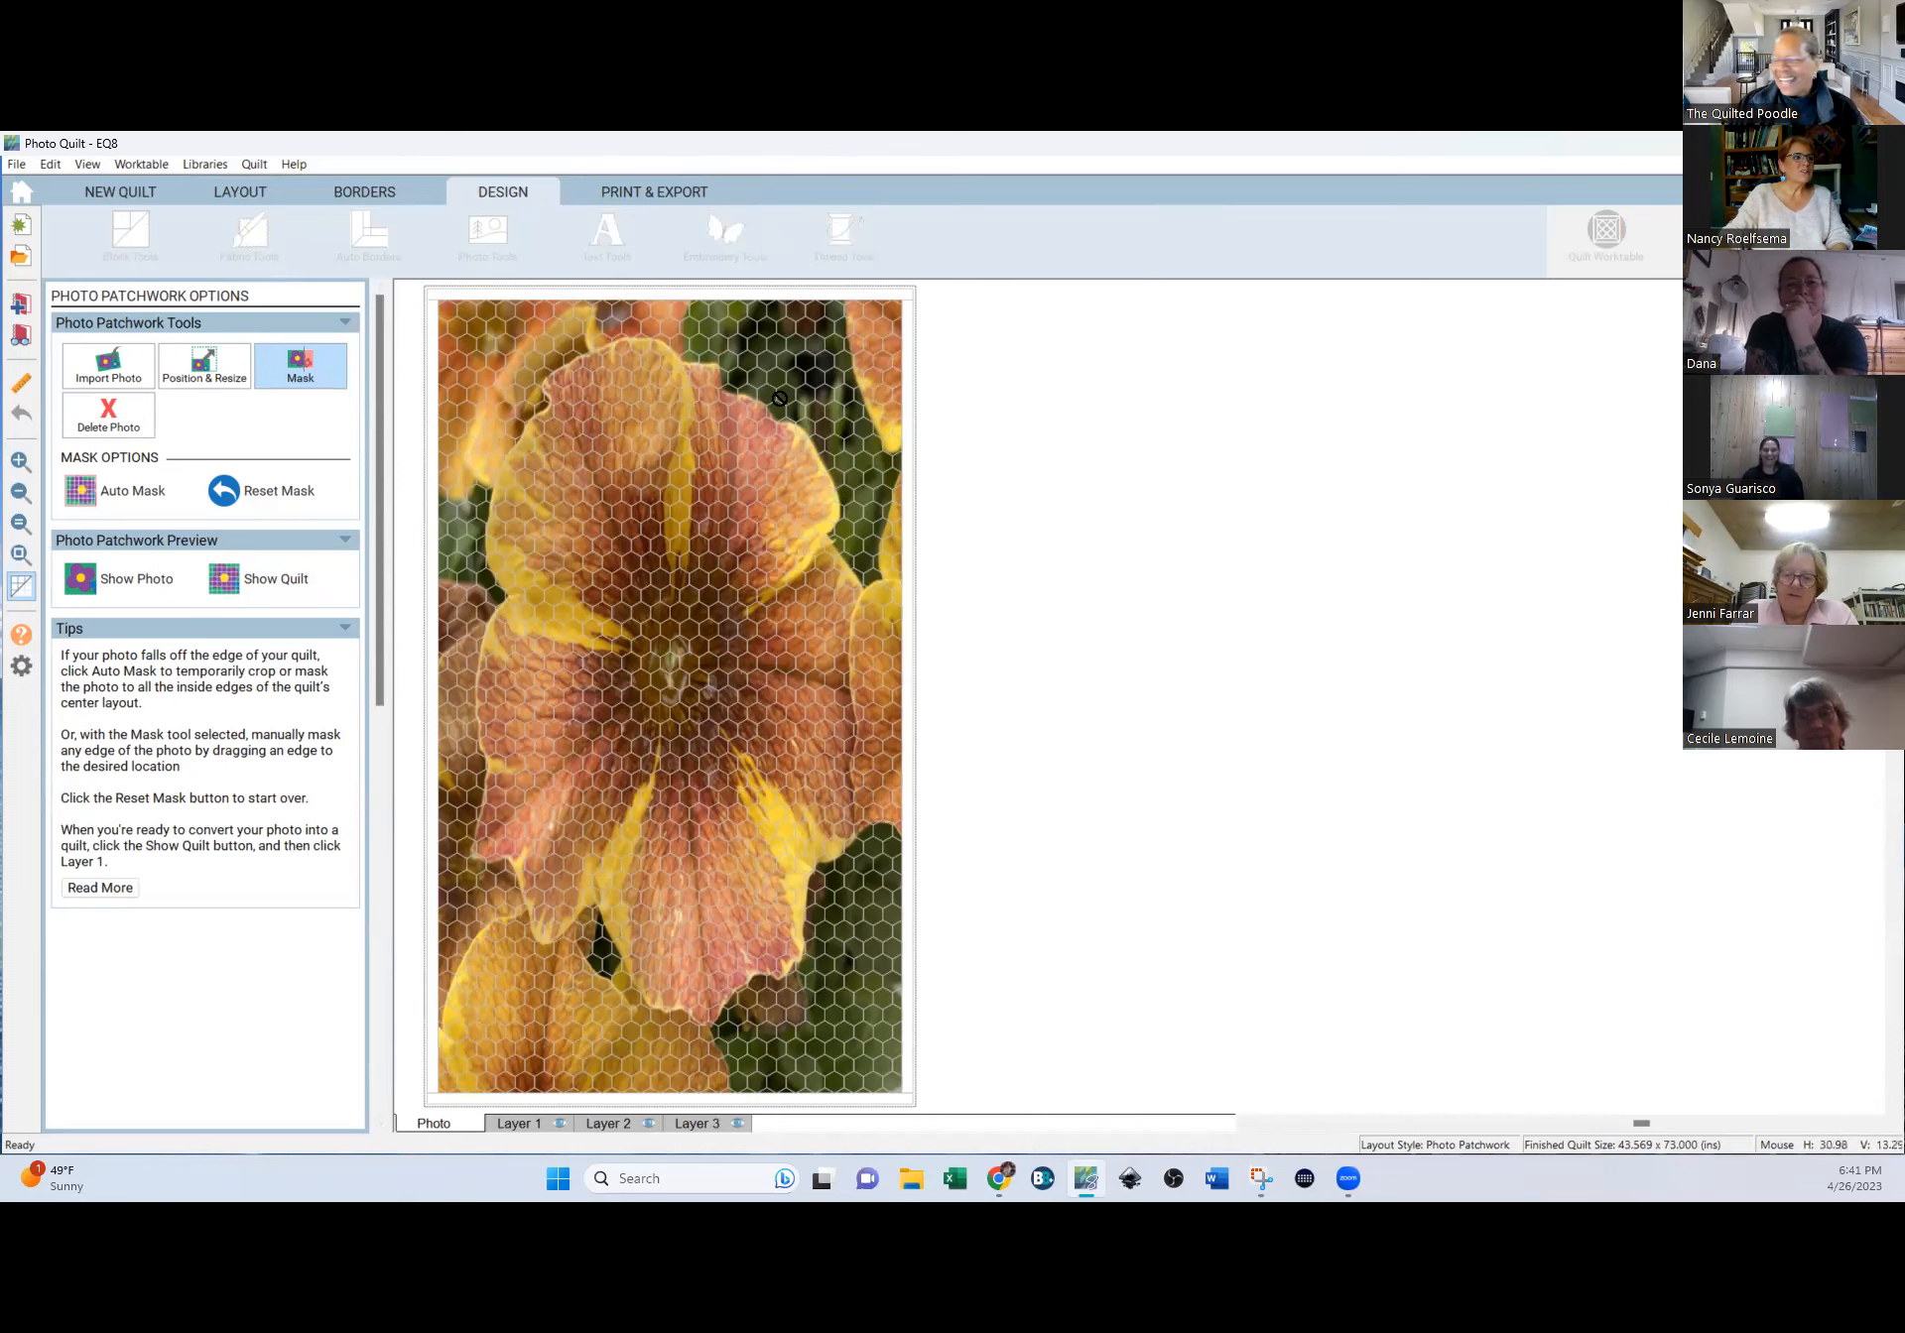
pyautogui.moveTo(809, 287); pyautogui.dragTo(784, 269)
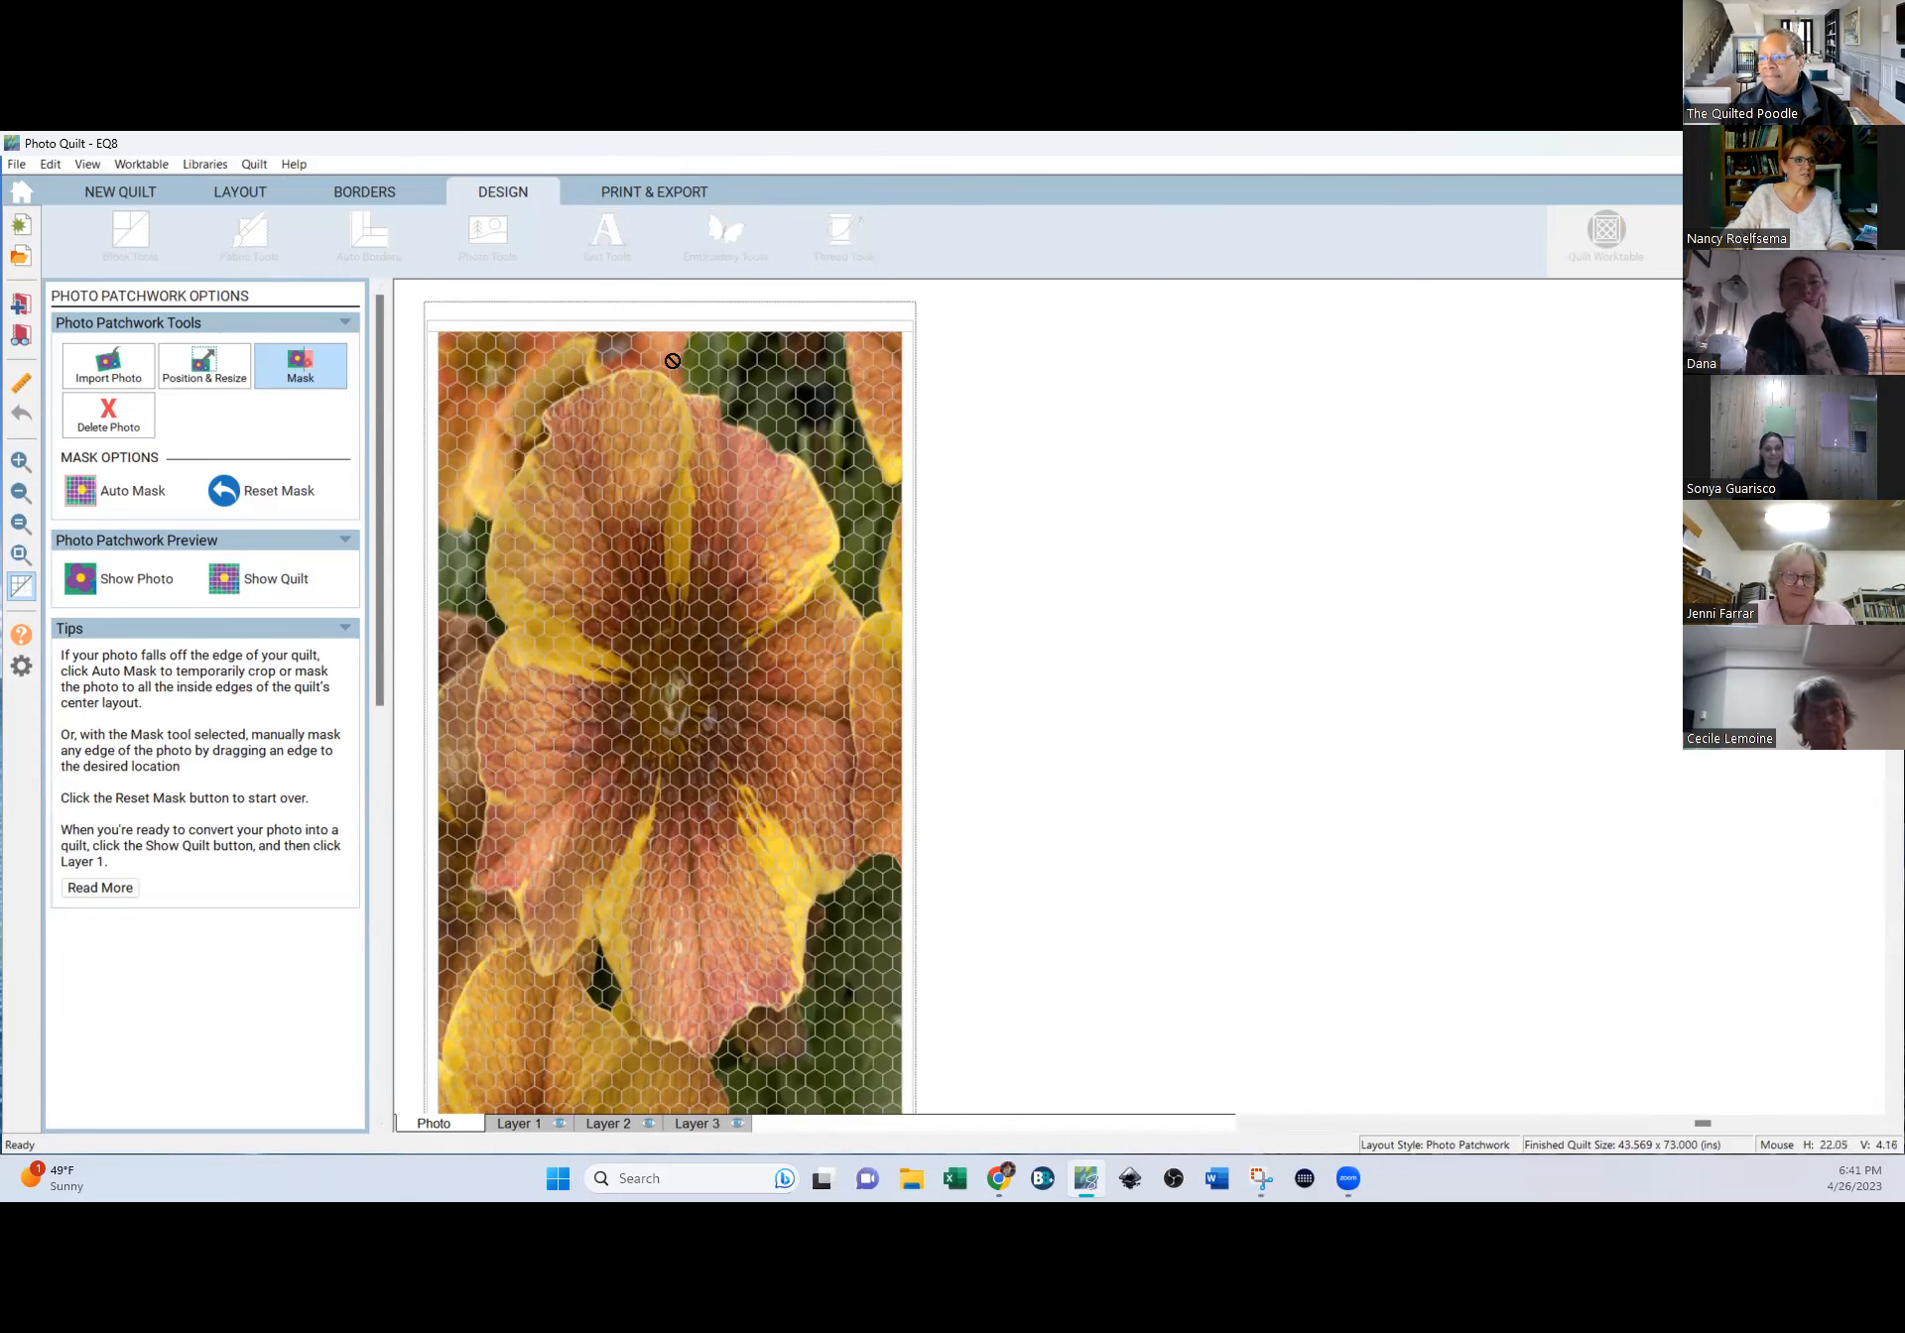
# Start a new Photo Patchwork quilt without adding the current one to the Sketchbook.
pyautogui.click(118, 188)
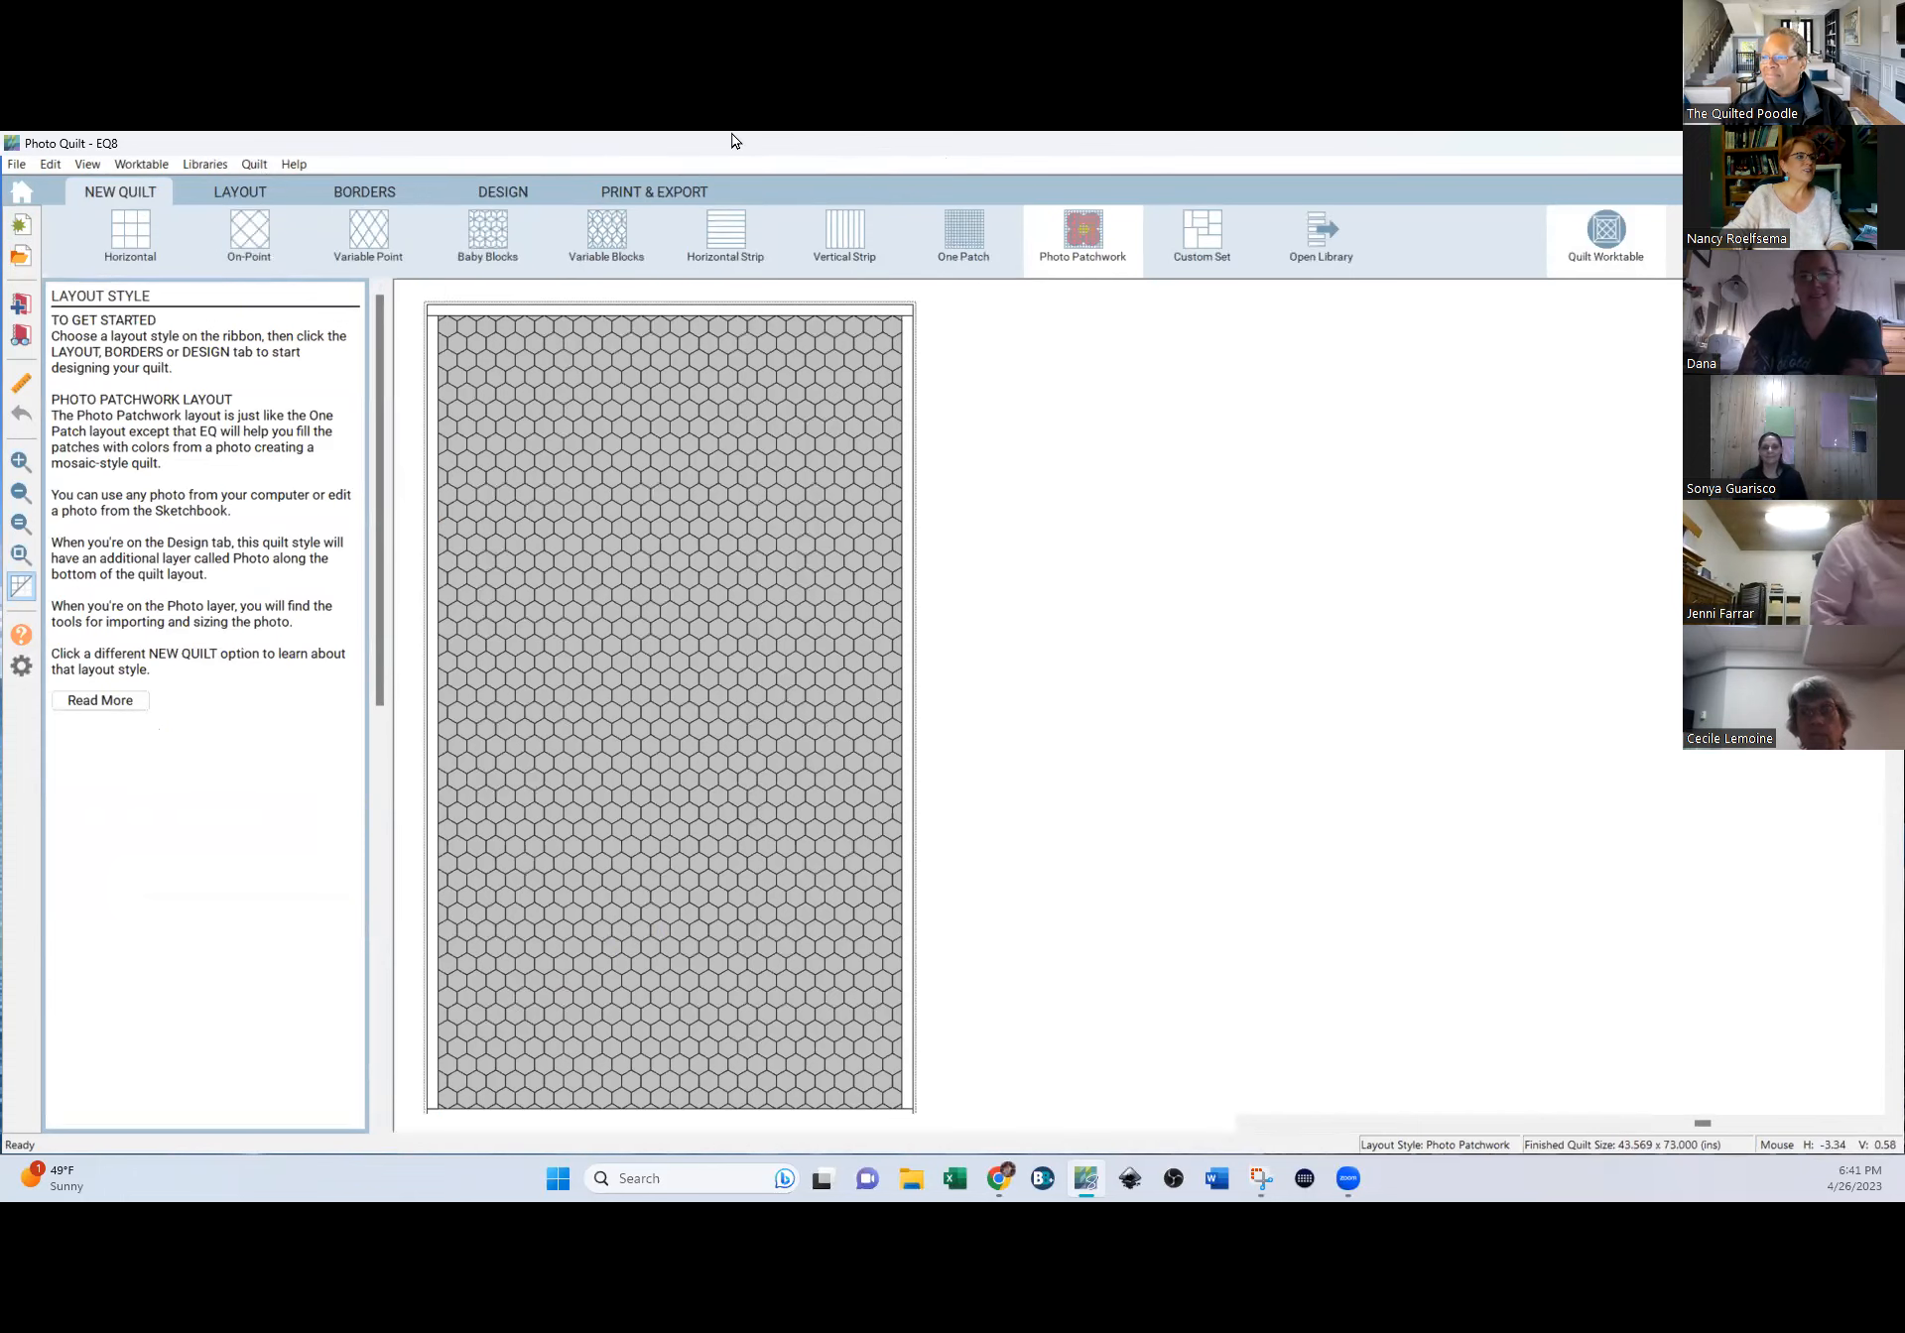
pyautogui.click(1066, 235)
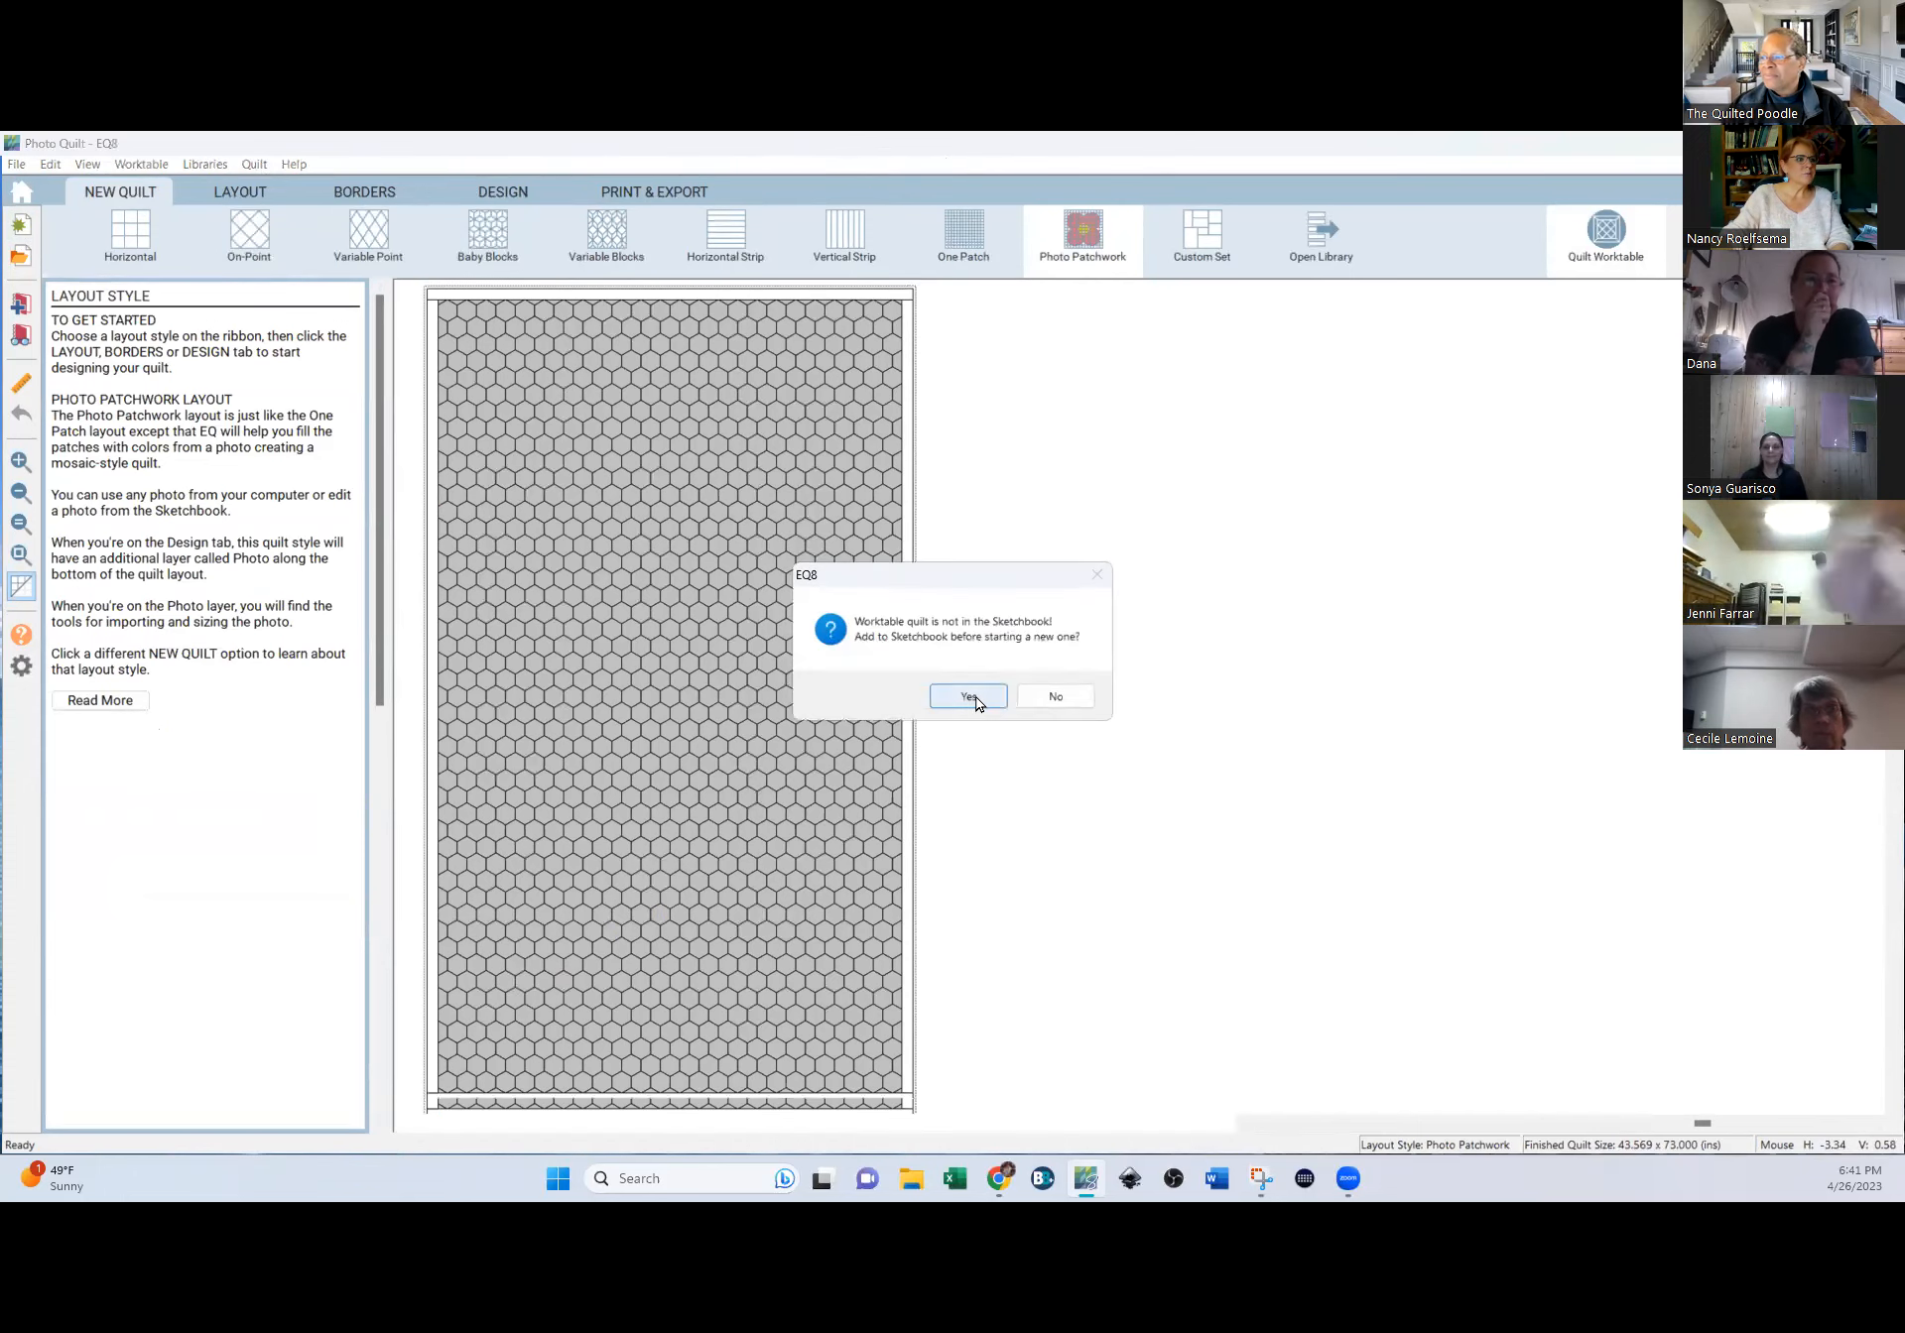
pyautogui.click(1056, 697)
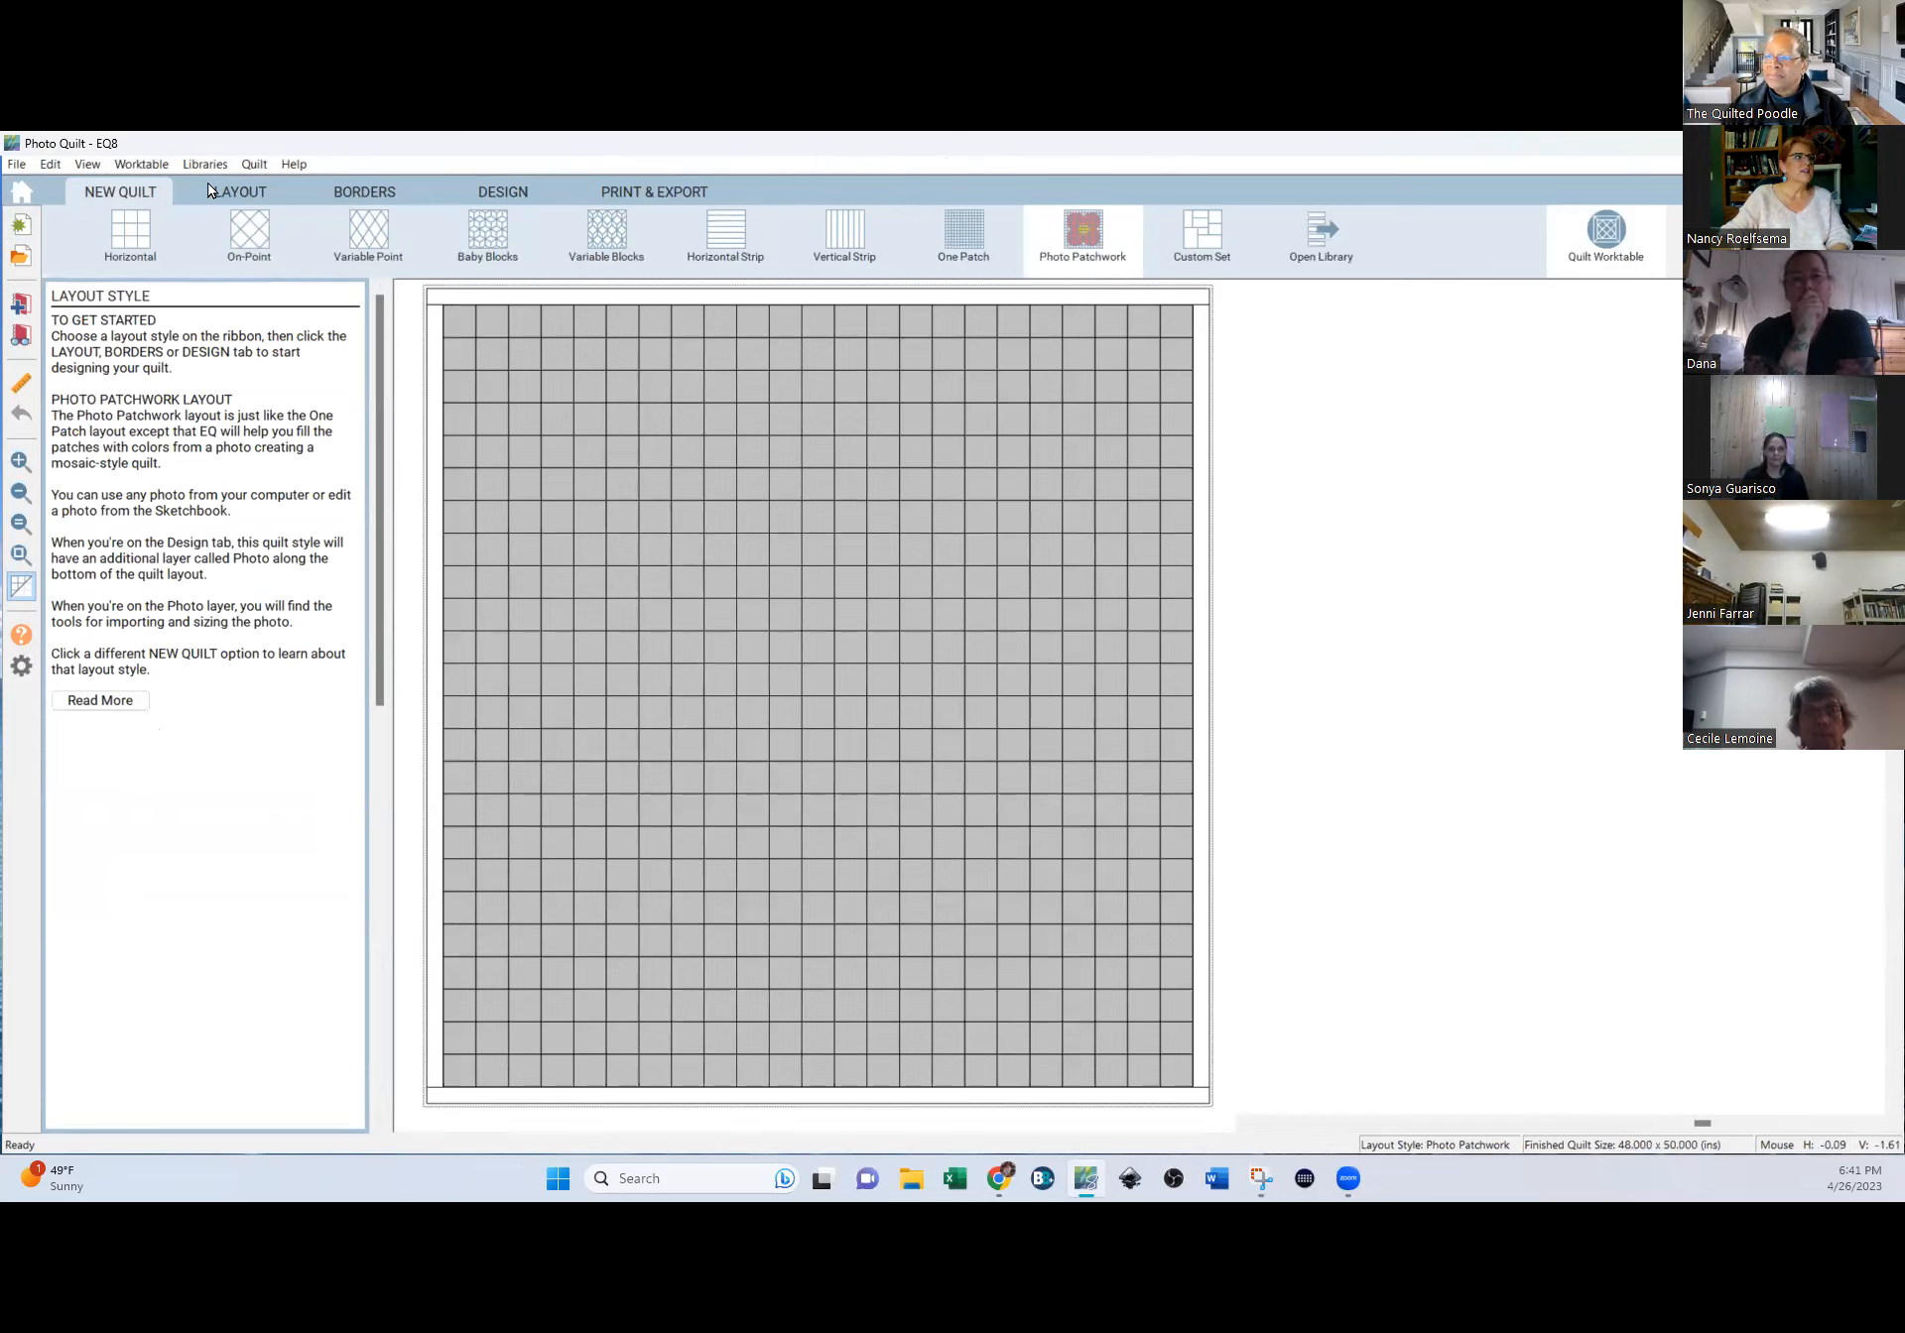
# Set the rectangle layout to 24 horizontal and 48 vertical units, each 1.000 wide and 1.000 high.
pyautogui.click(238, 193)
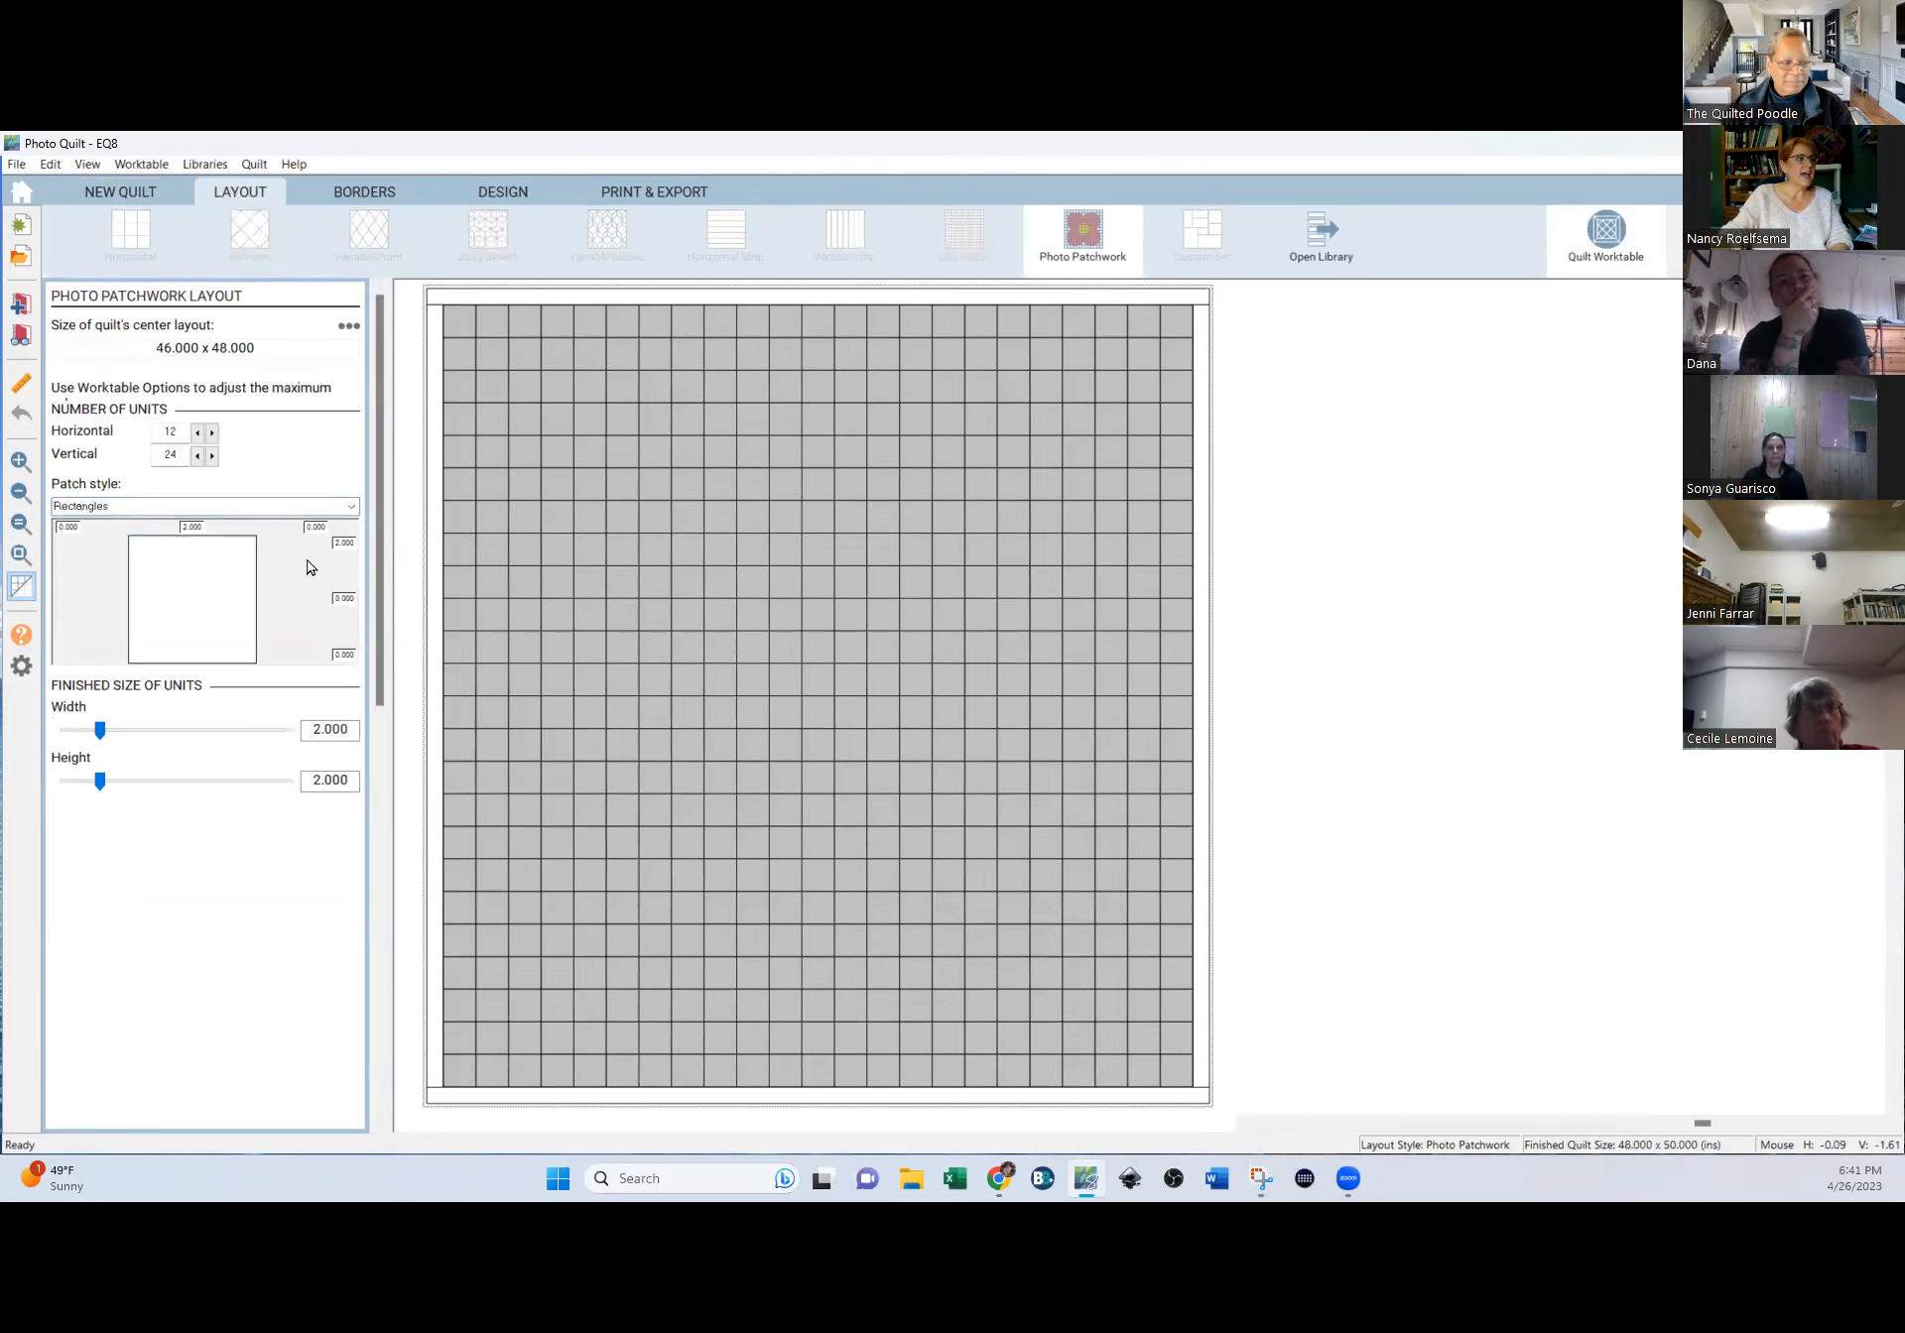
pyautogui.doubleClick(170, 431)
pyautogui.write('24')
pyautogui.press('Tab')
pyautogui.write('48')
pyautogui.press('Tab')
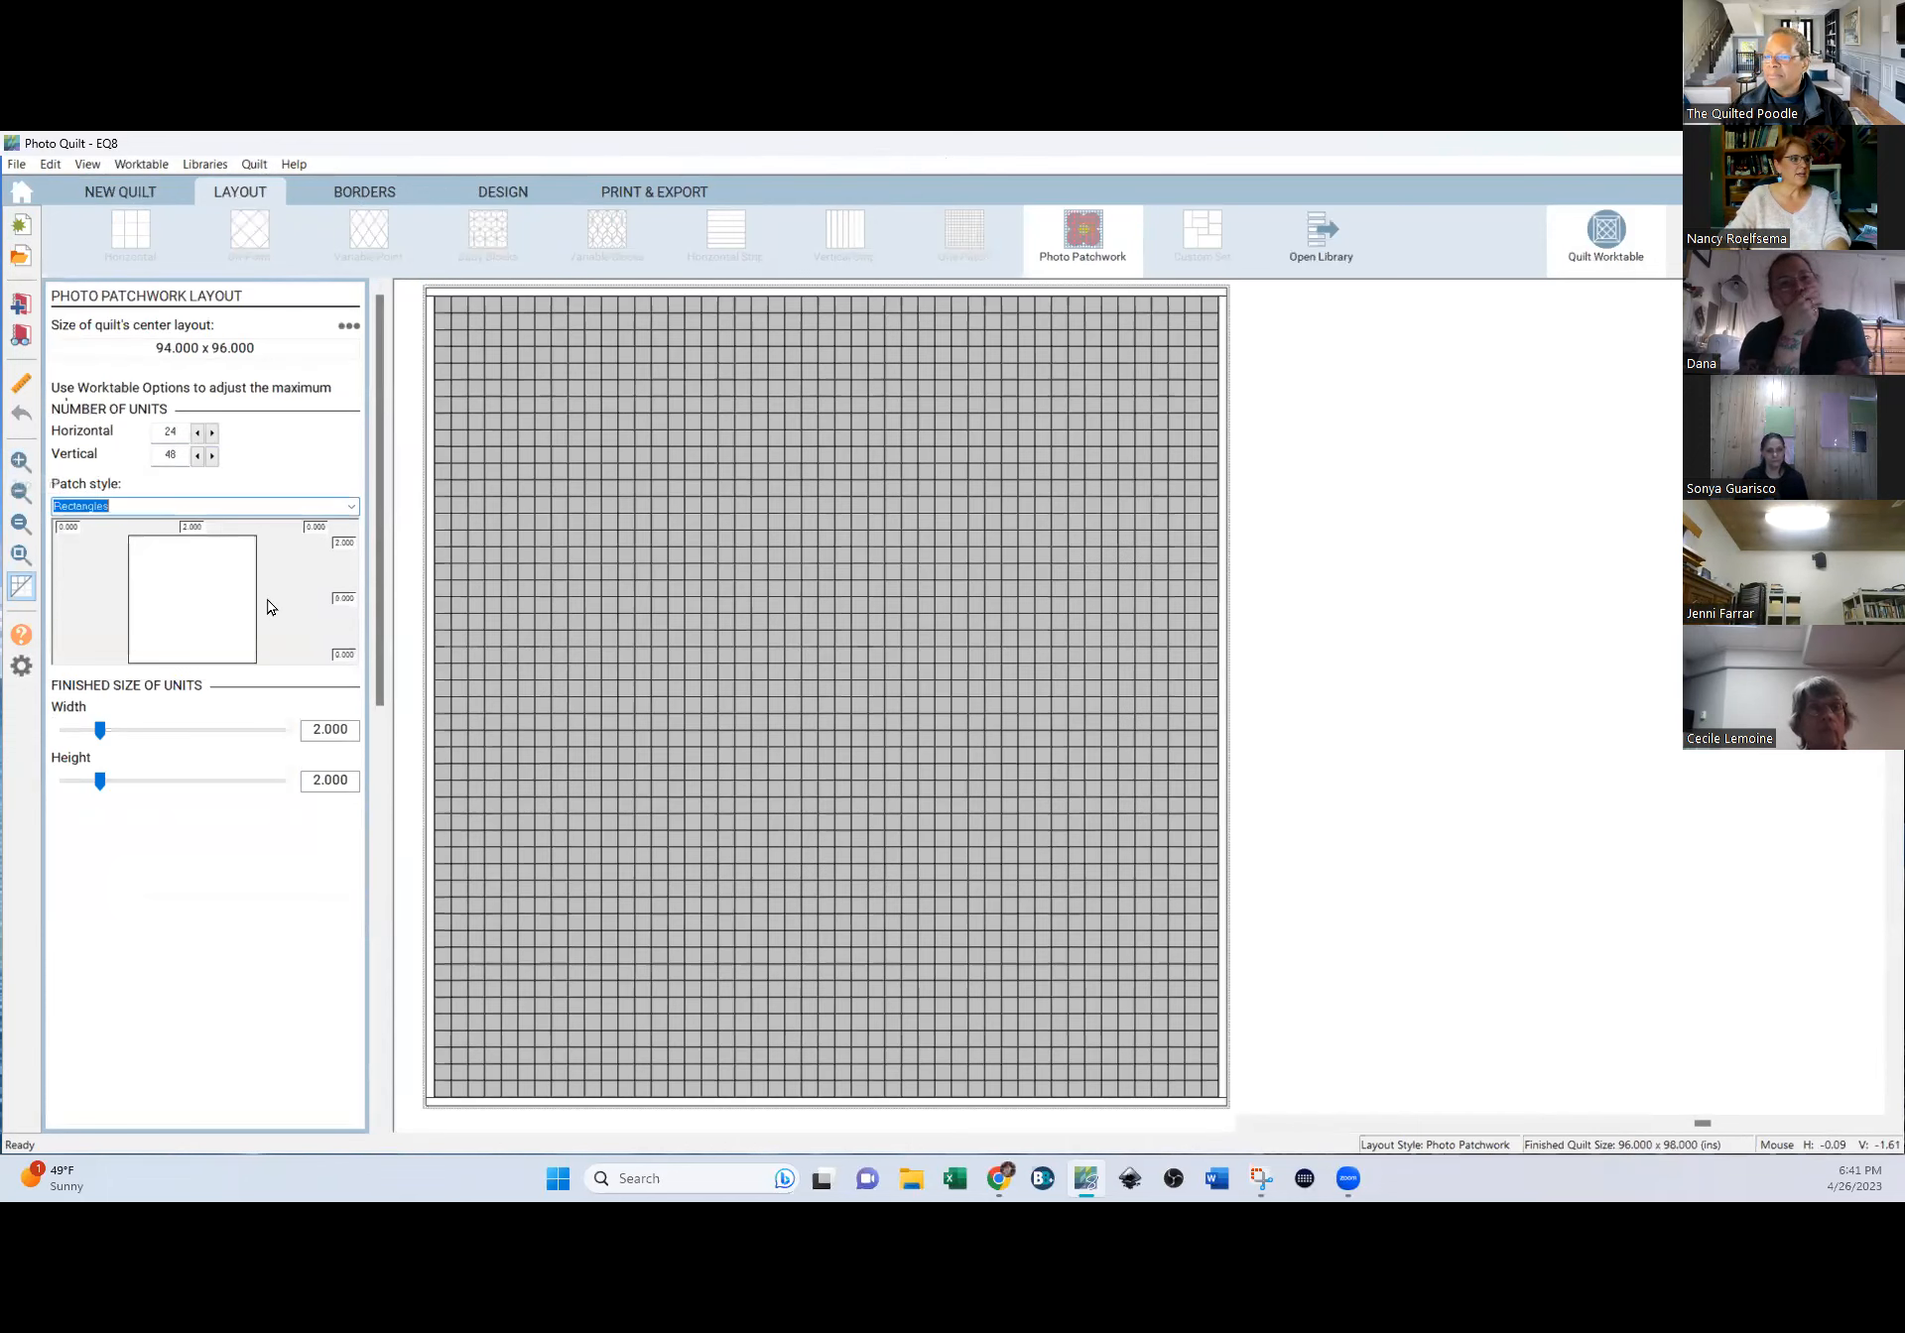
pyautogui.doubleClick(353, 725)
pyautogui.write('1')
pyautogui.press('Return')
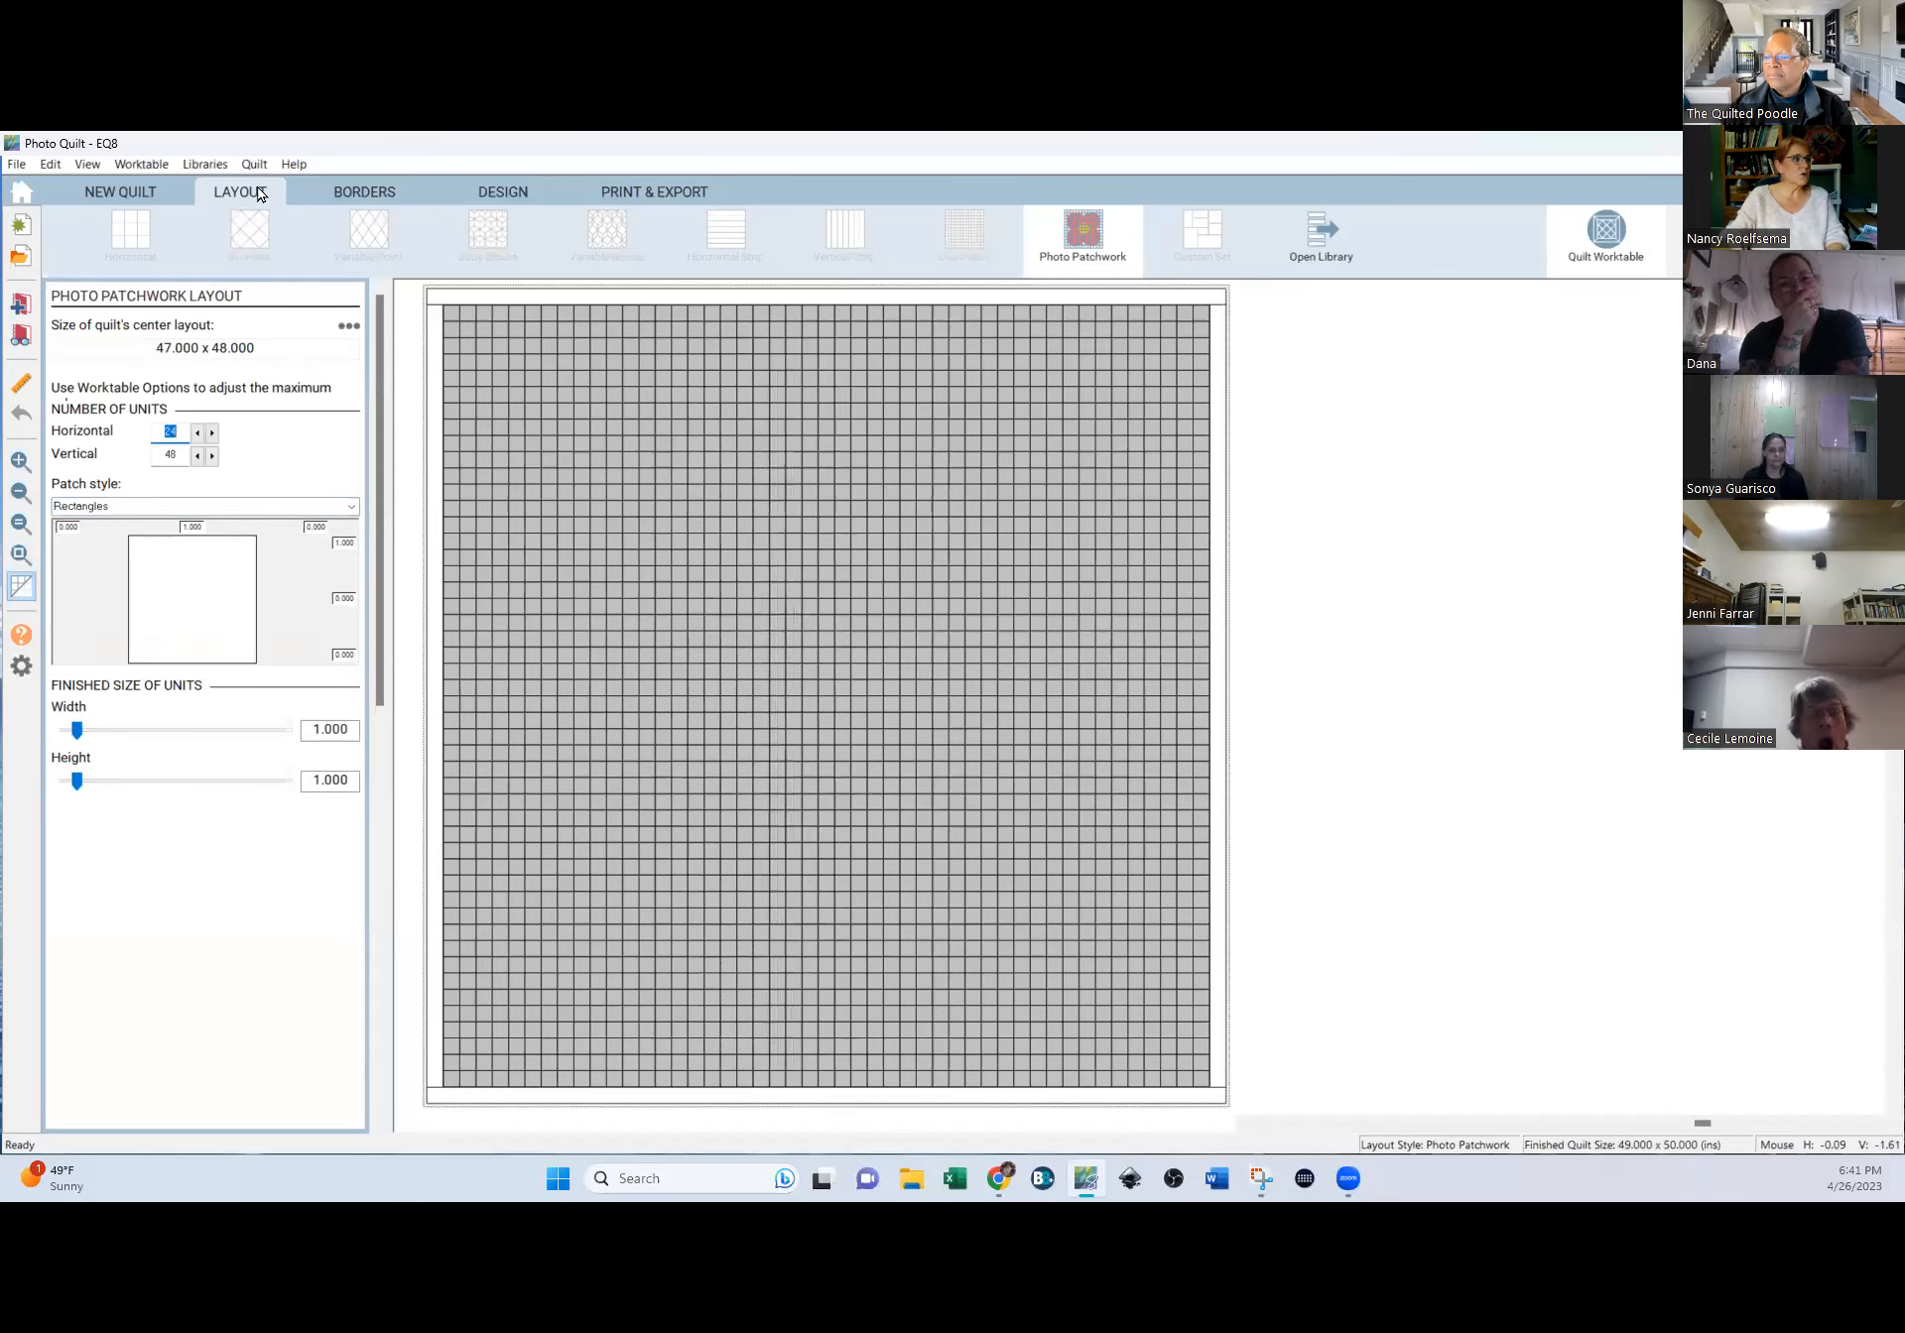
pyautogui.click(347, 195)
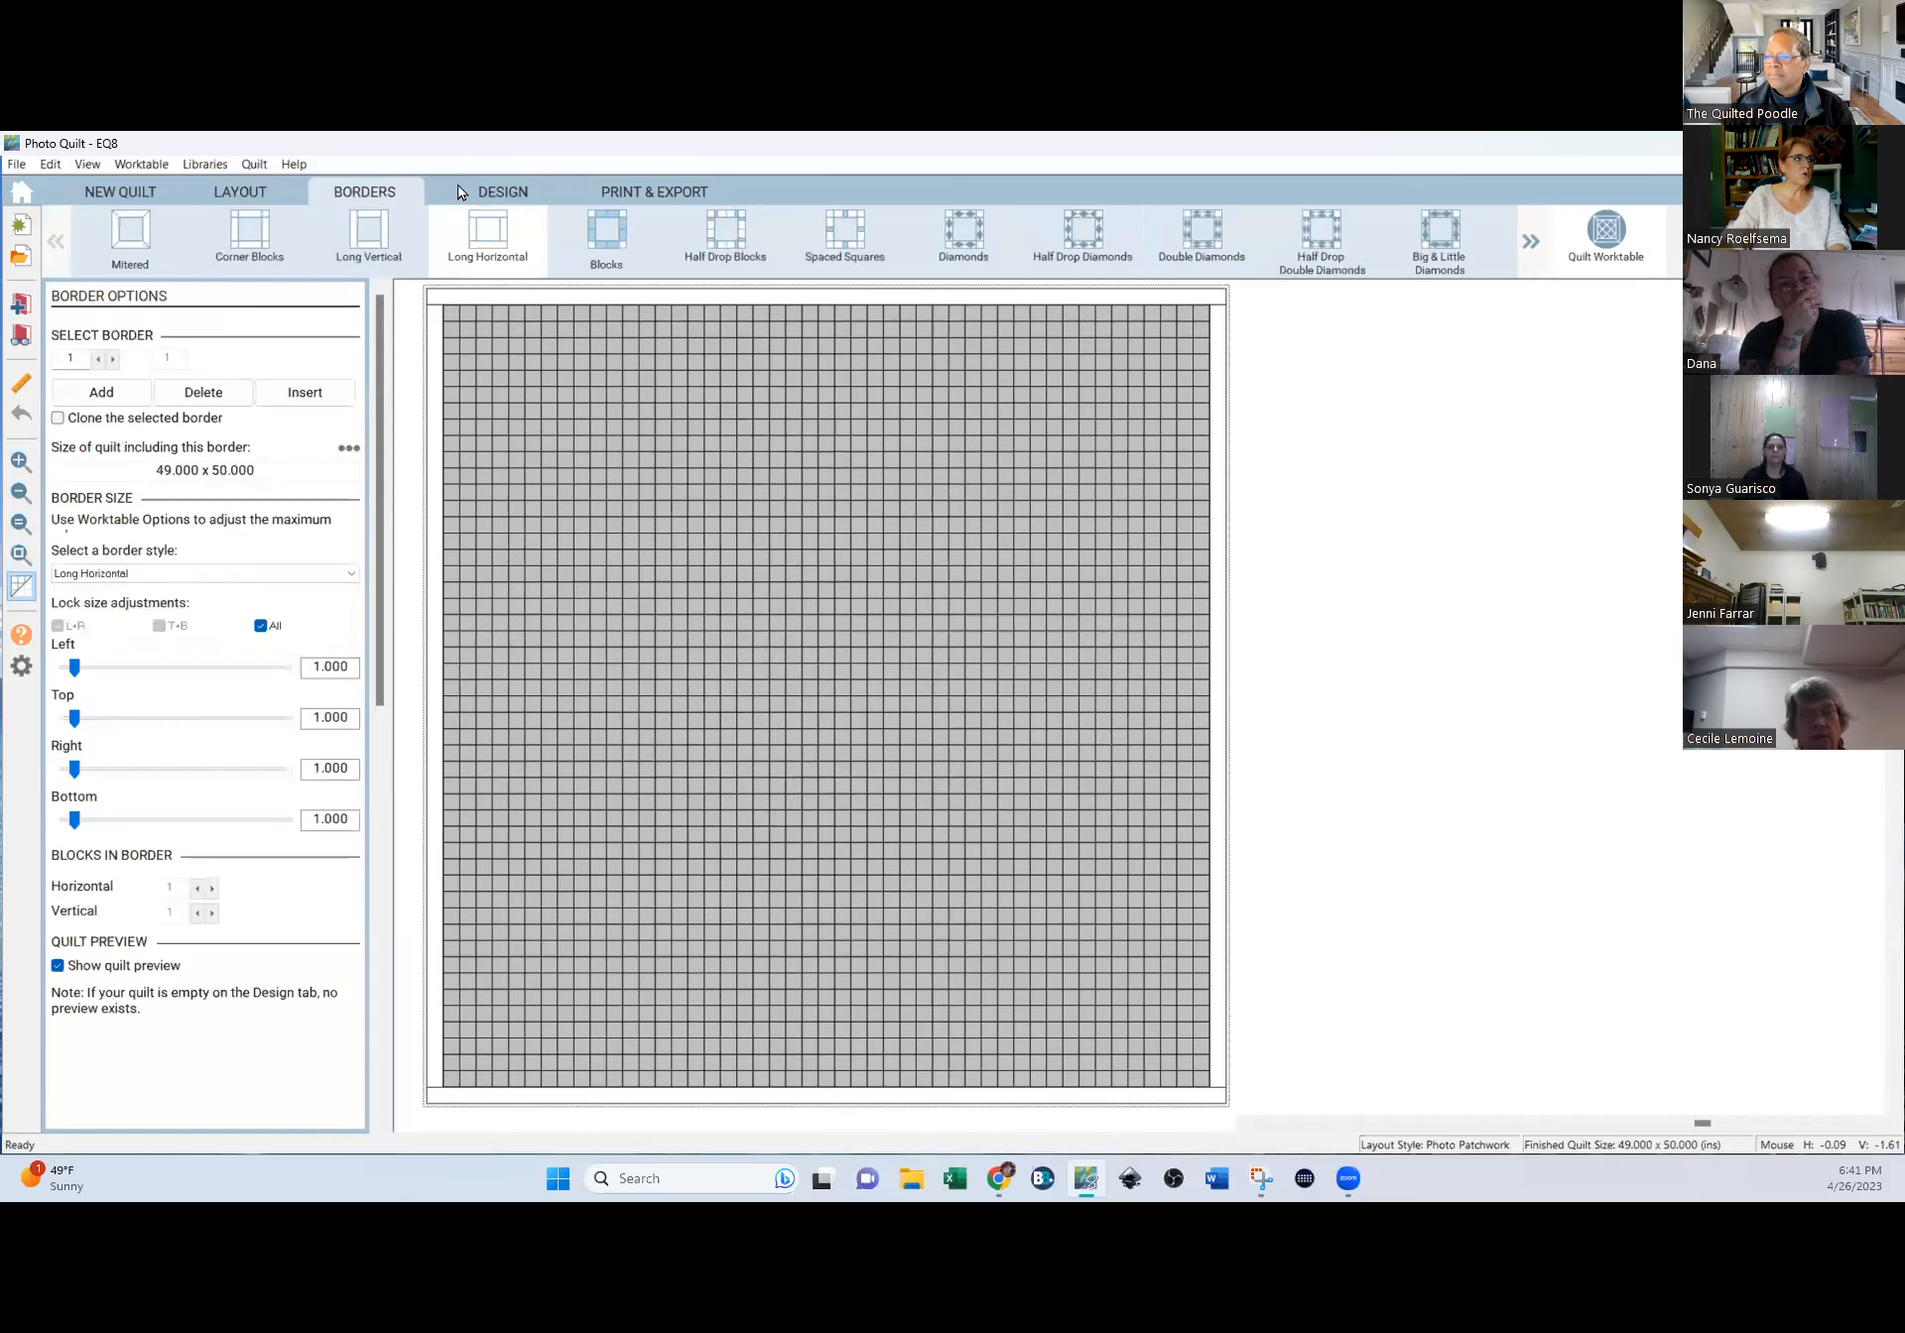
pyautogui.click(496, 196)
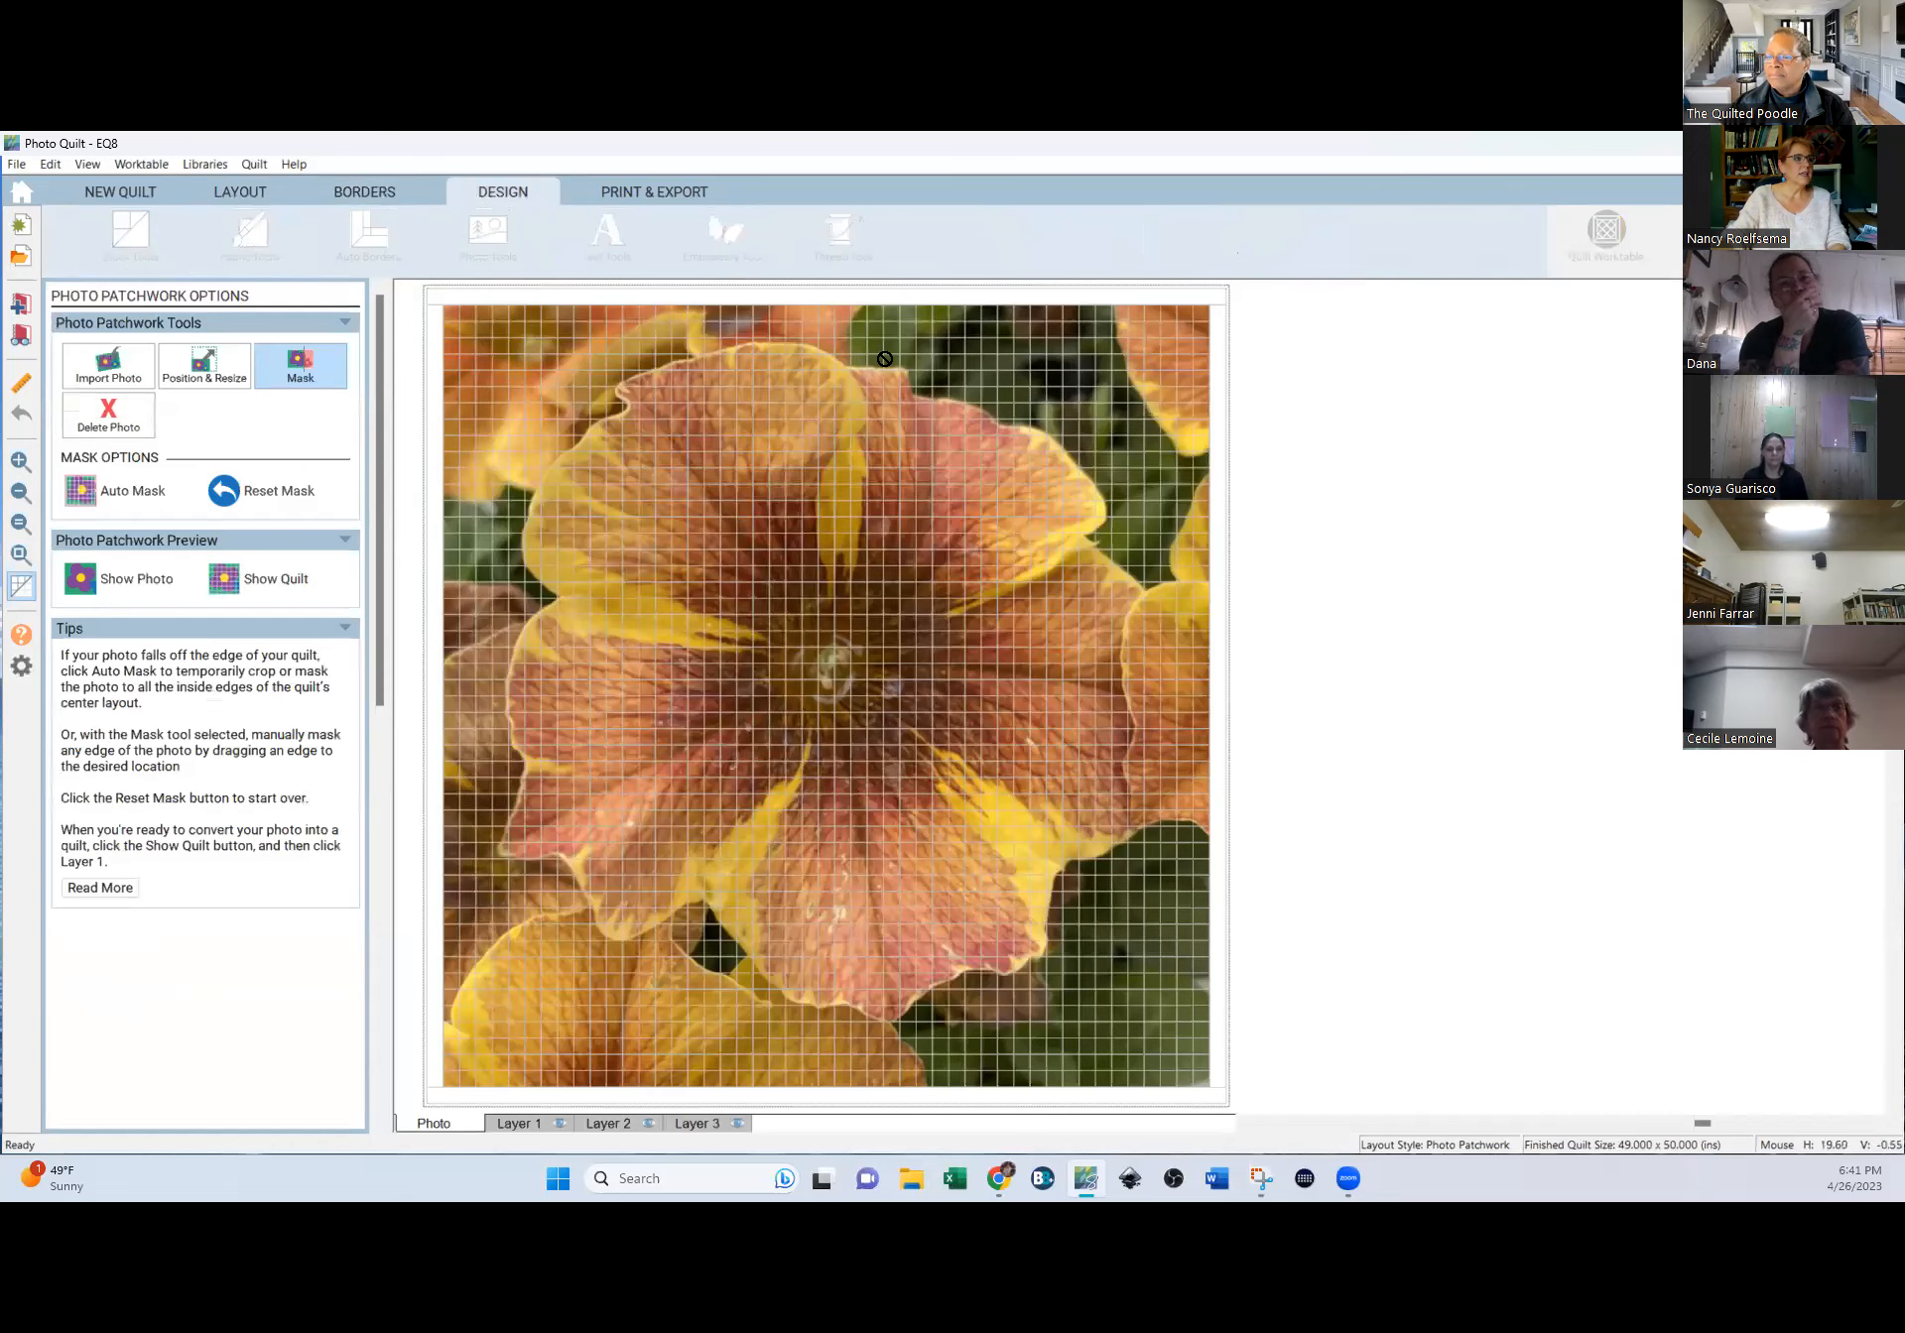
pyautogui.click(127, 369)
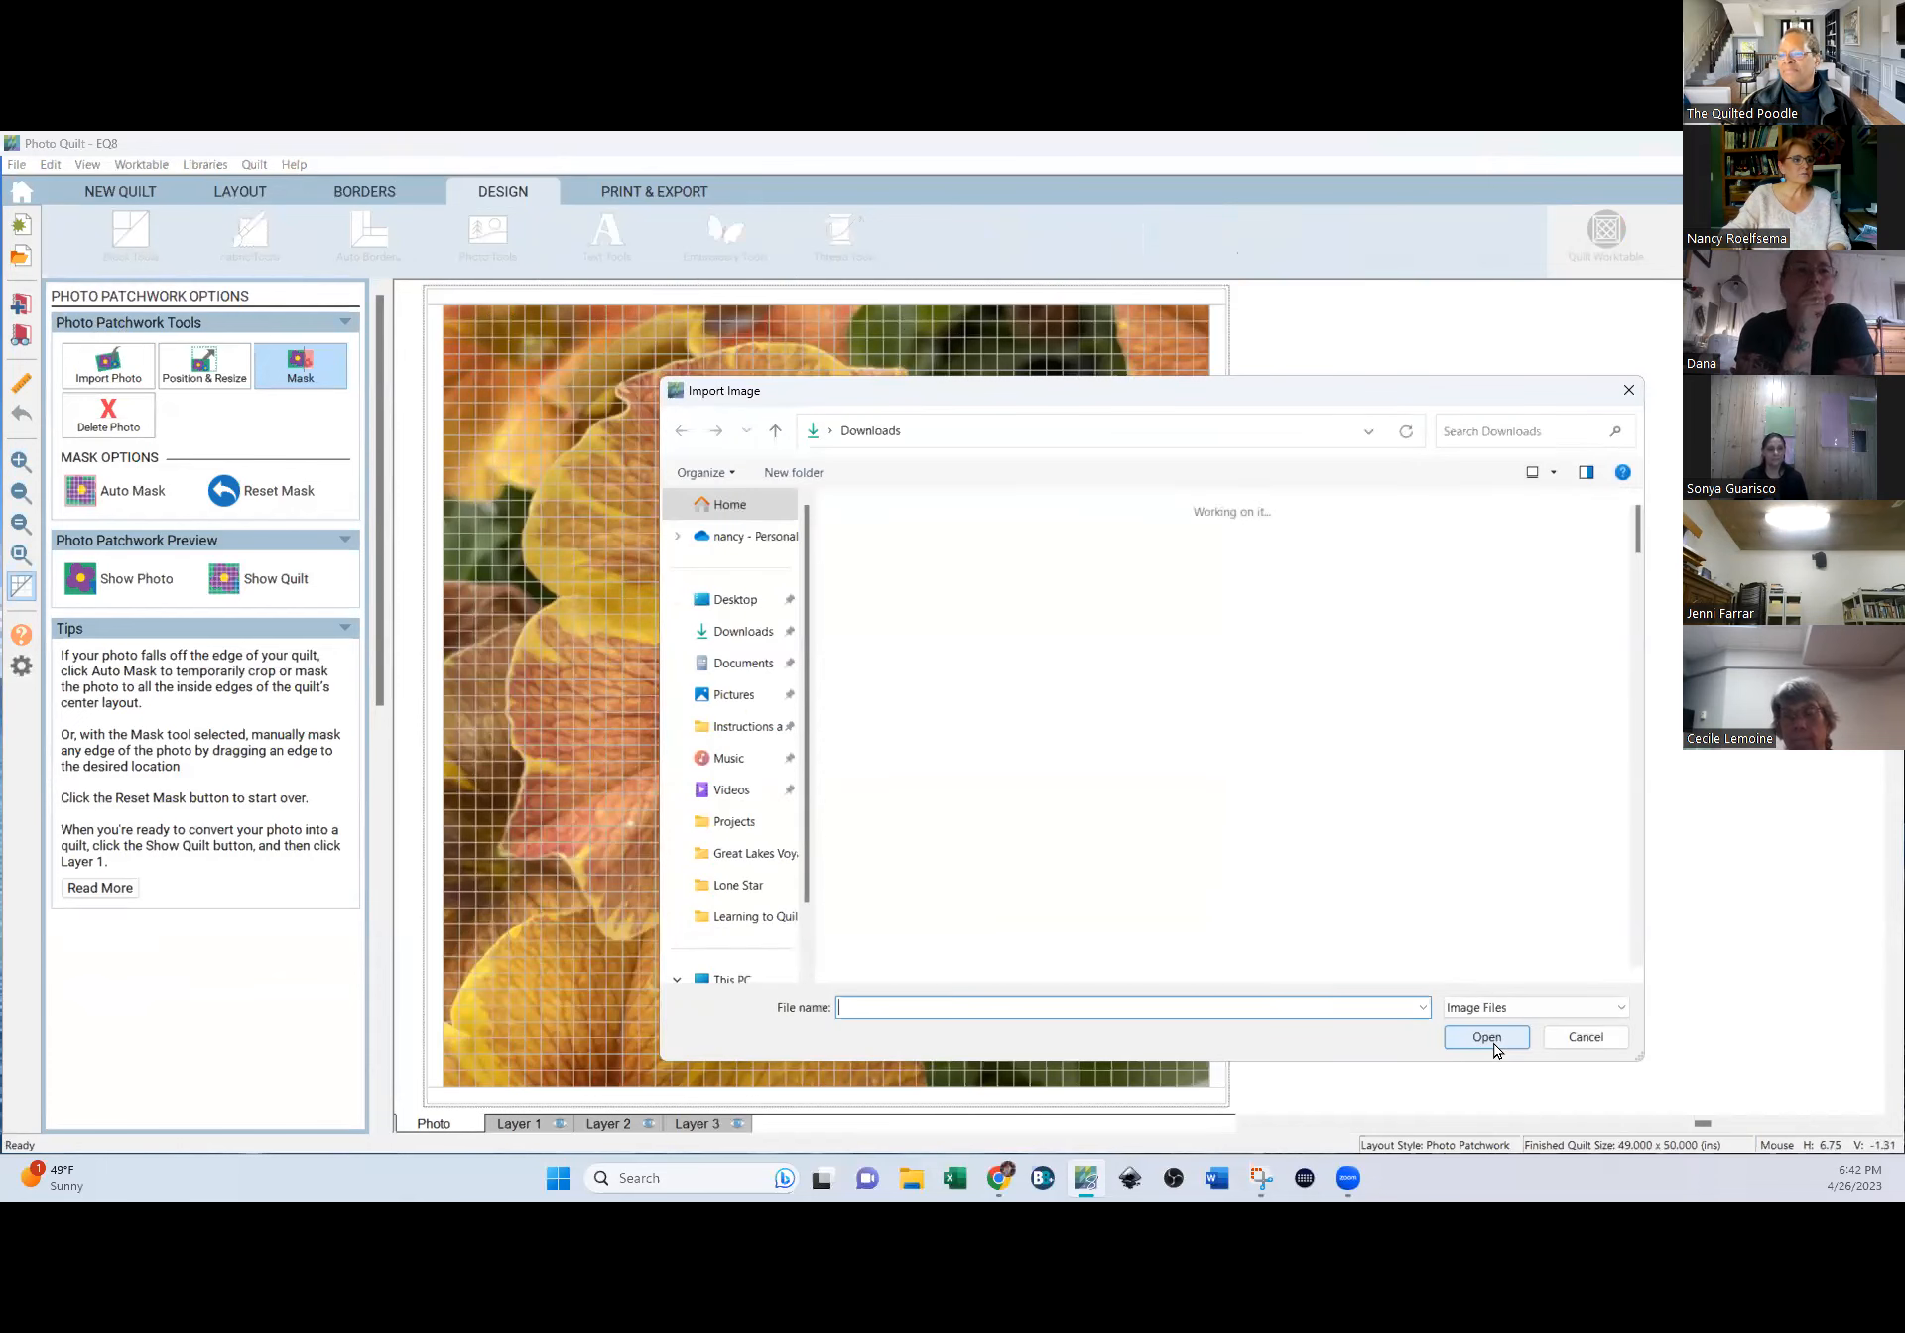
pyautogui.click(893, 908)
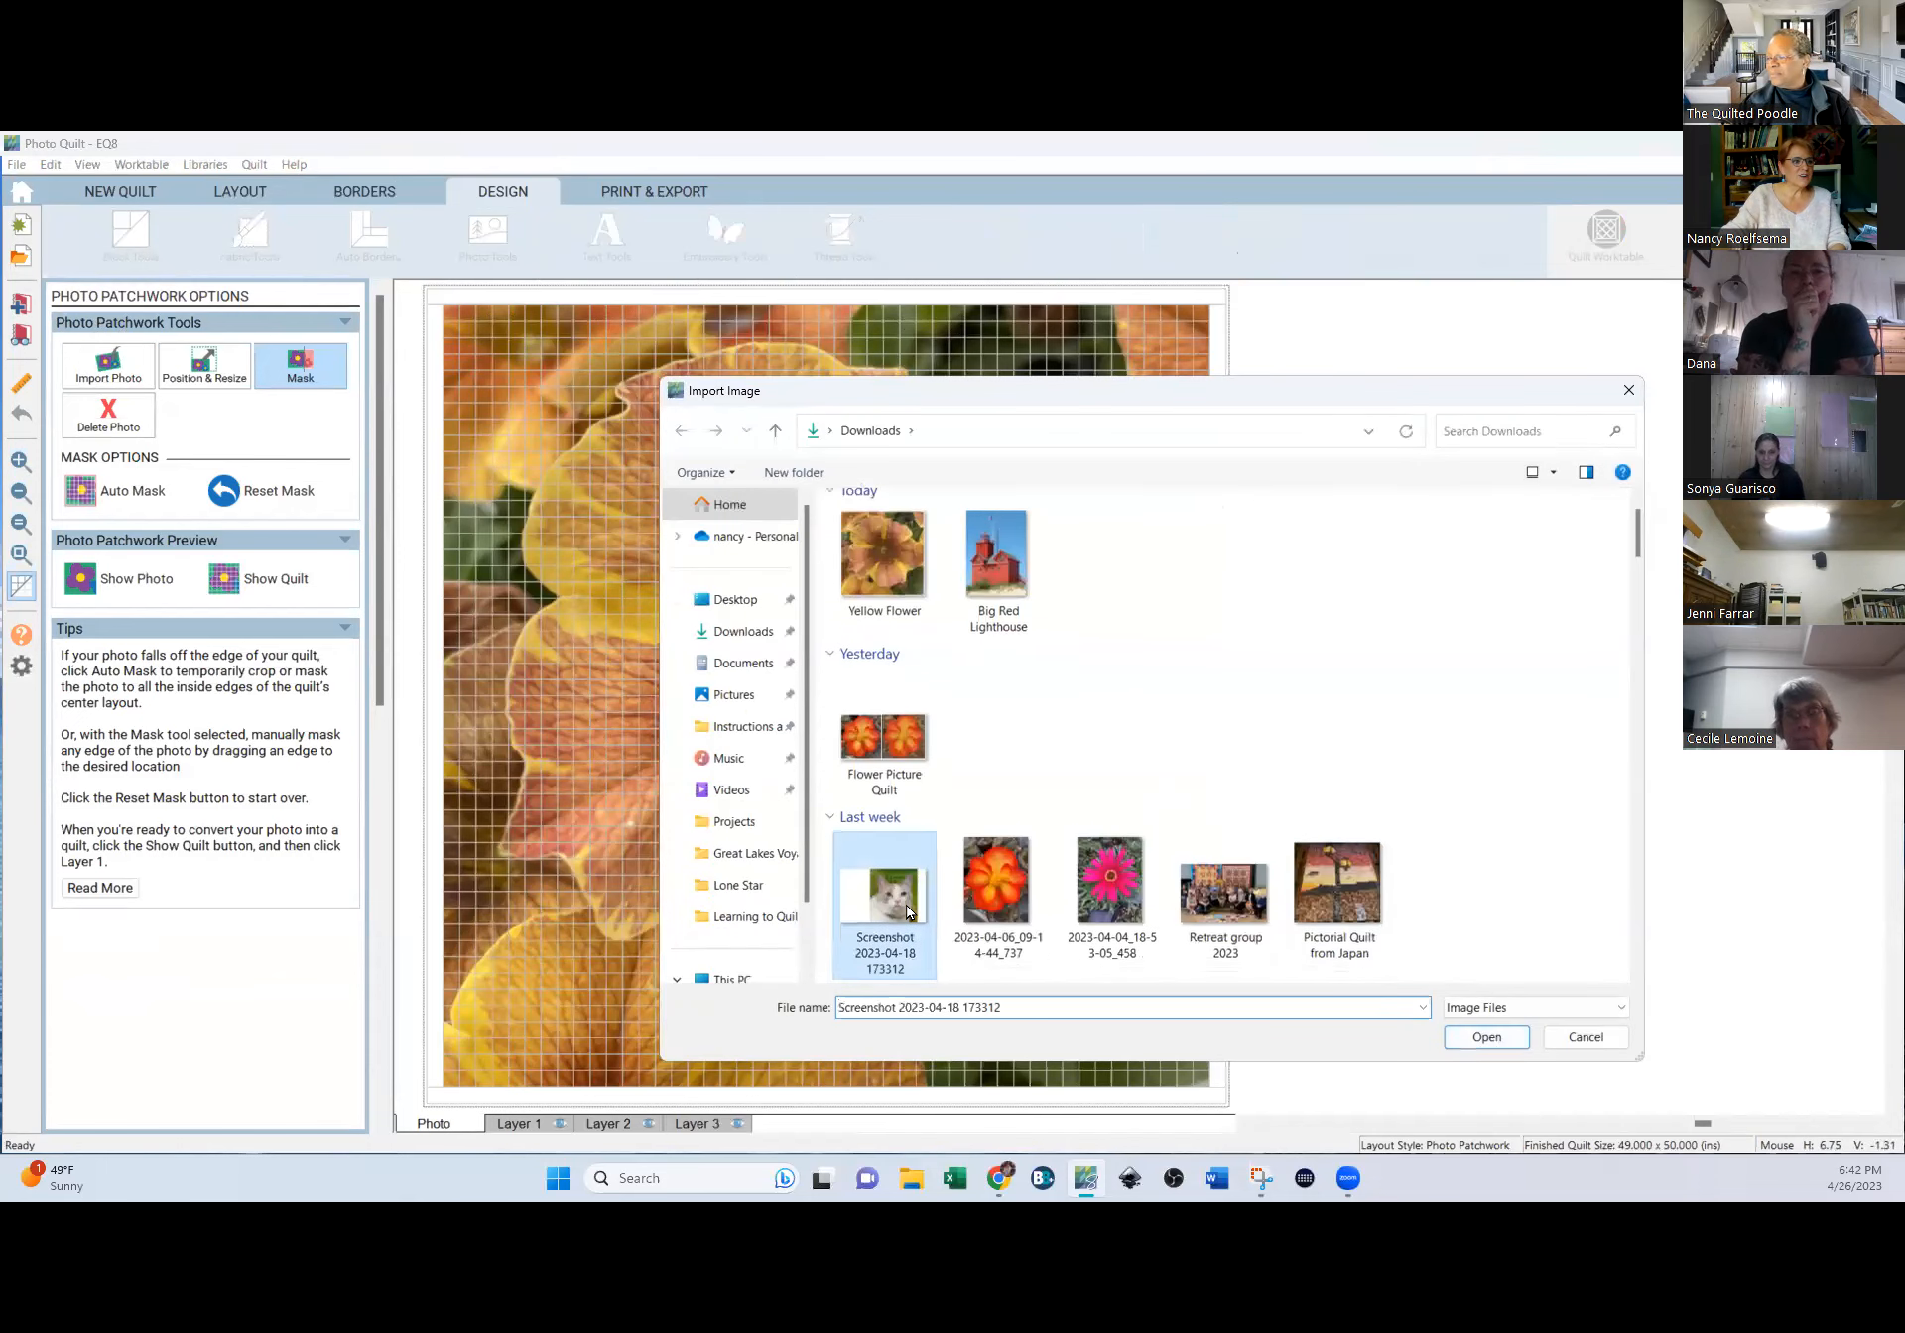
pyautogui.click(1488, 1038)
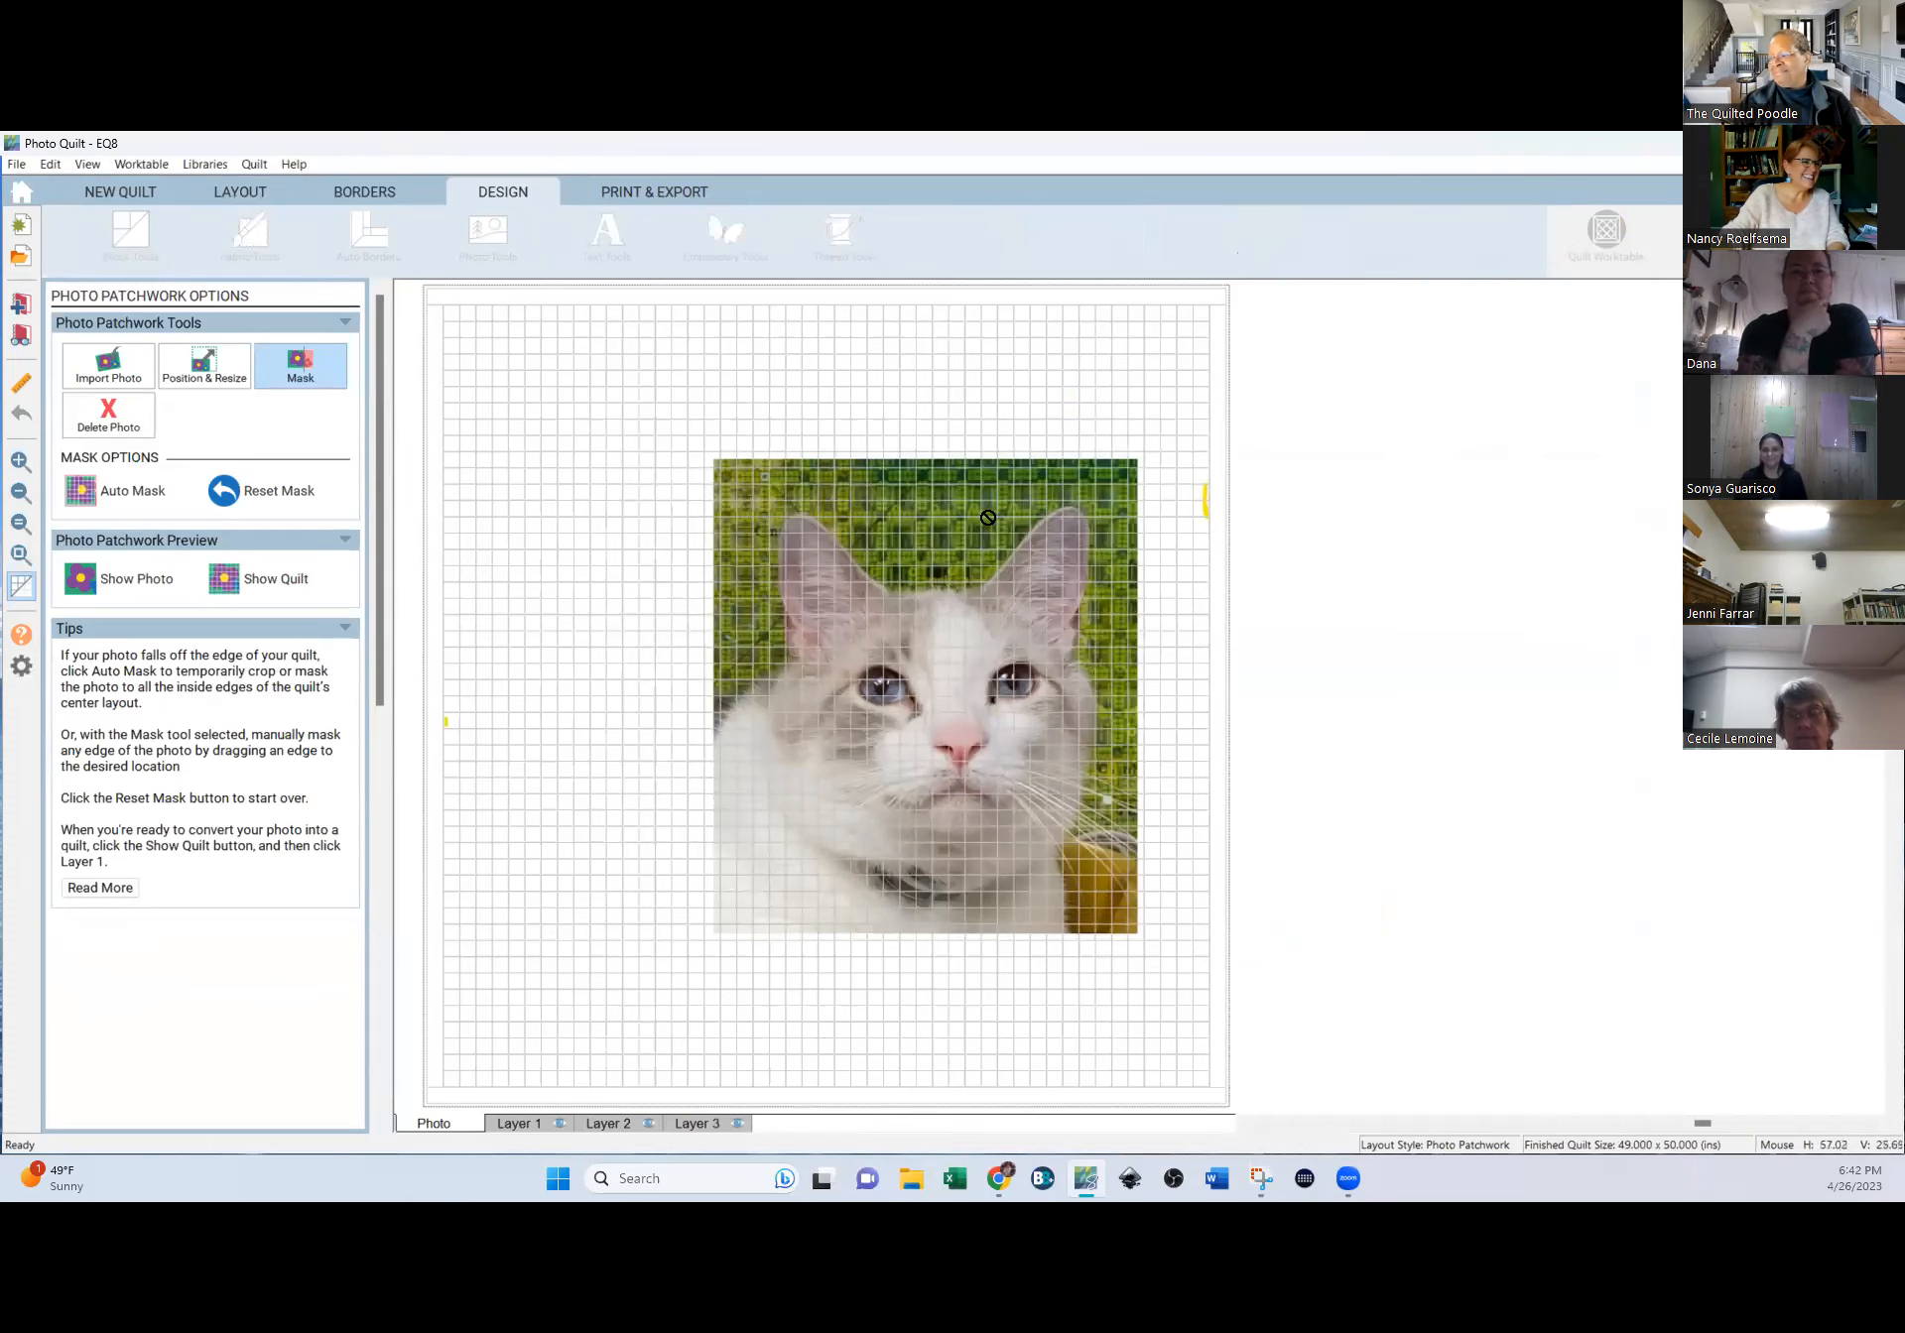
# Enlarge the cat photo in proportion and reposition it so the cat's face fills the whole patchwork grid.
pyautogui.click(205, 380)
pyautogui.click(928, 649)
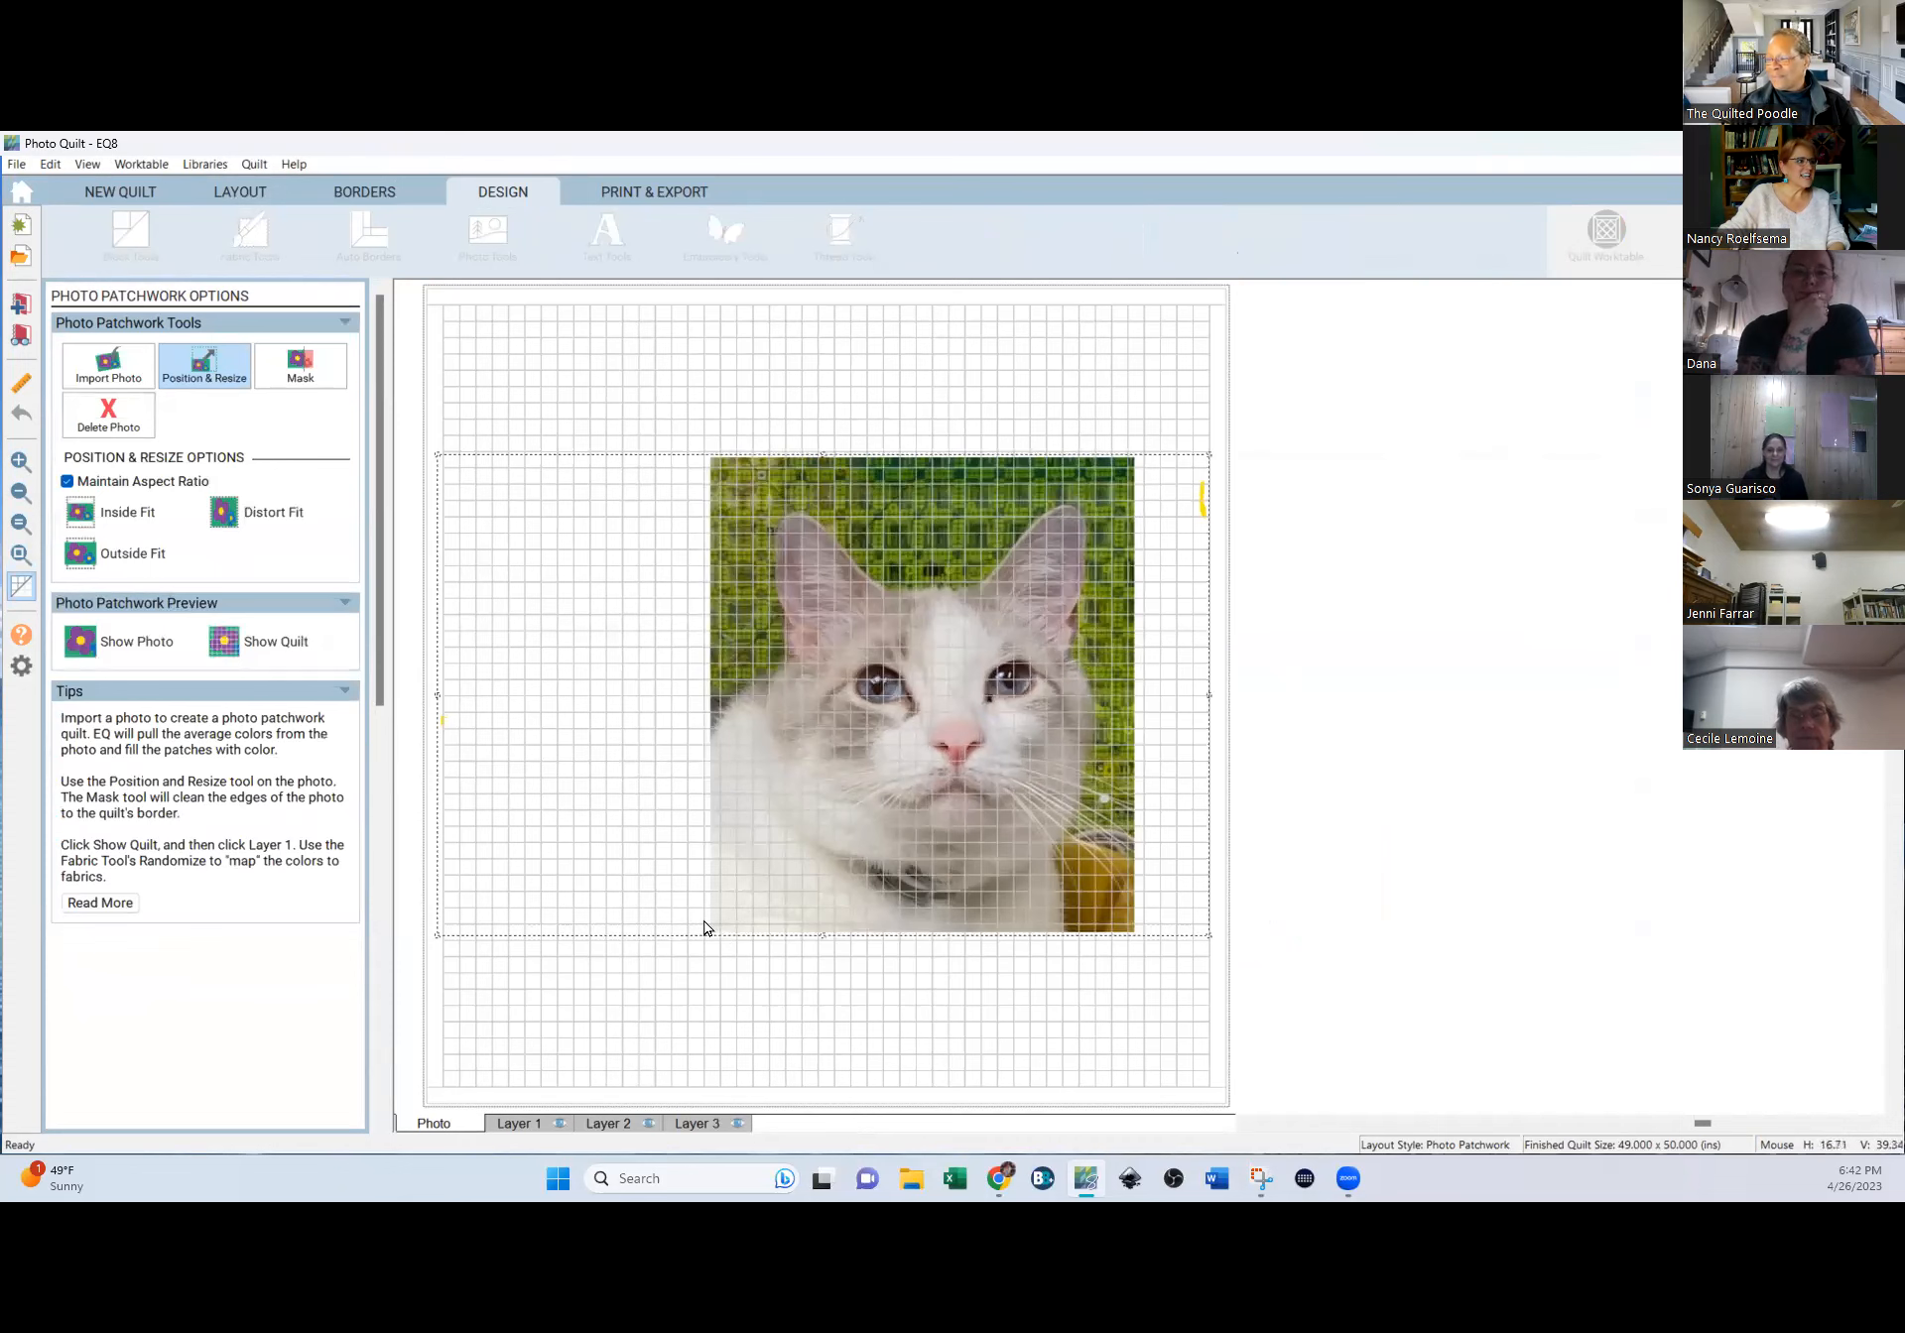
pyautogui.click(113, 513)
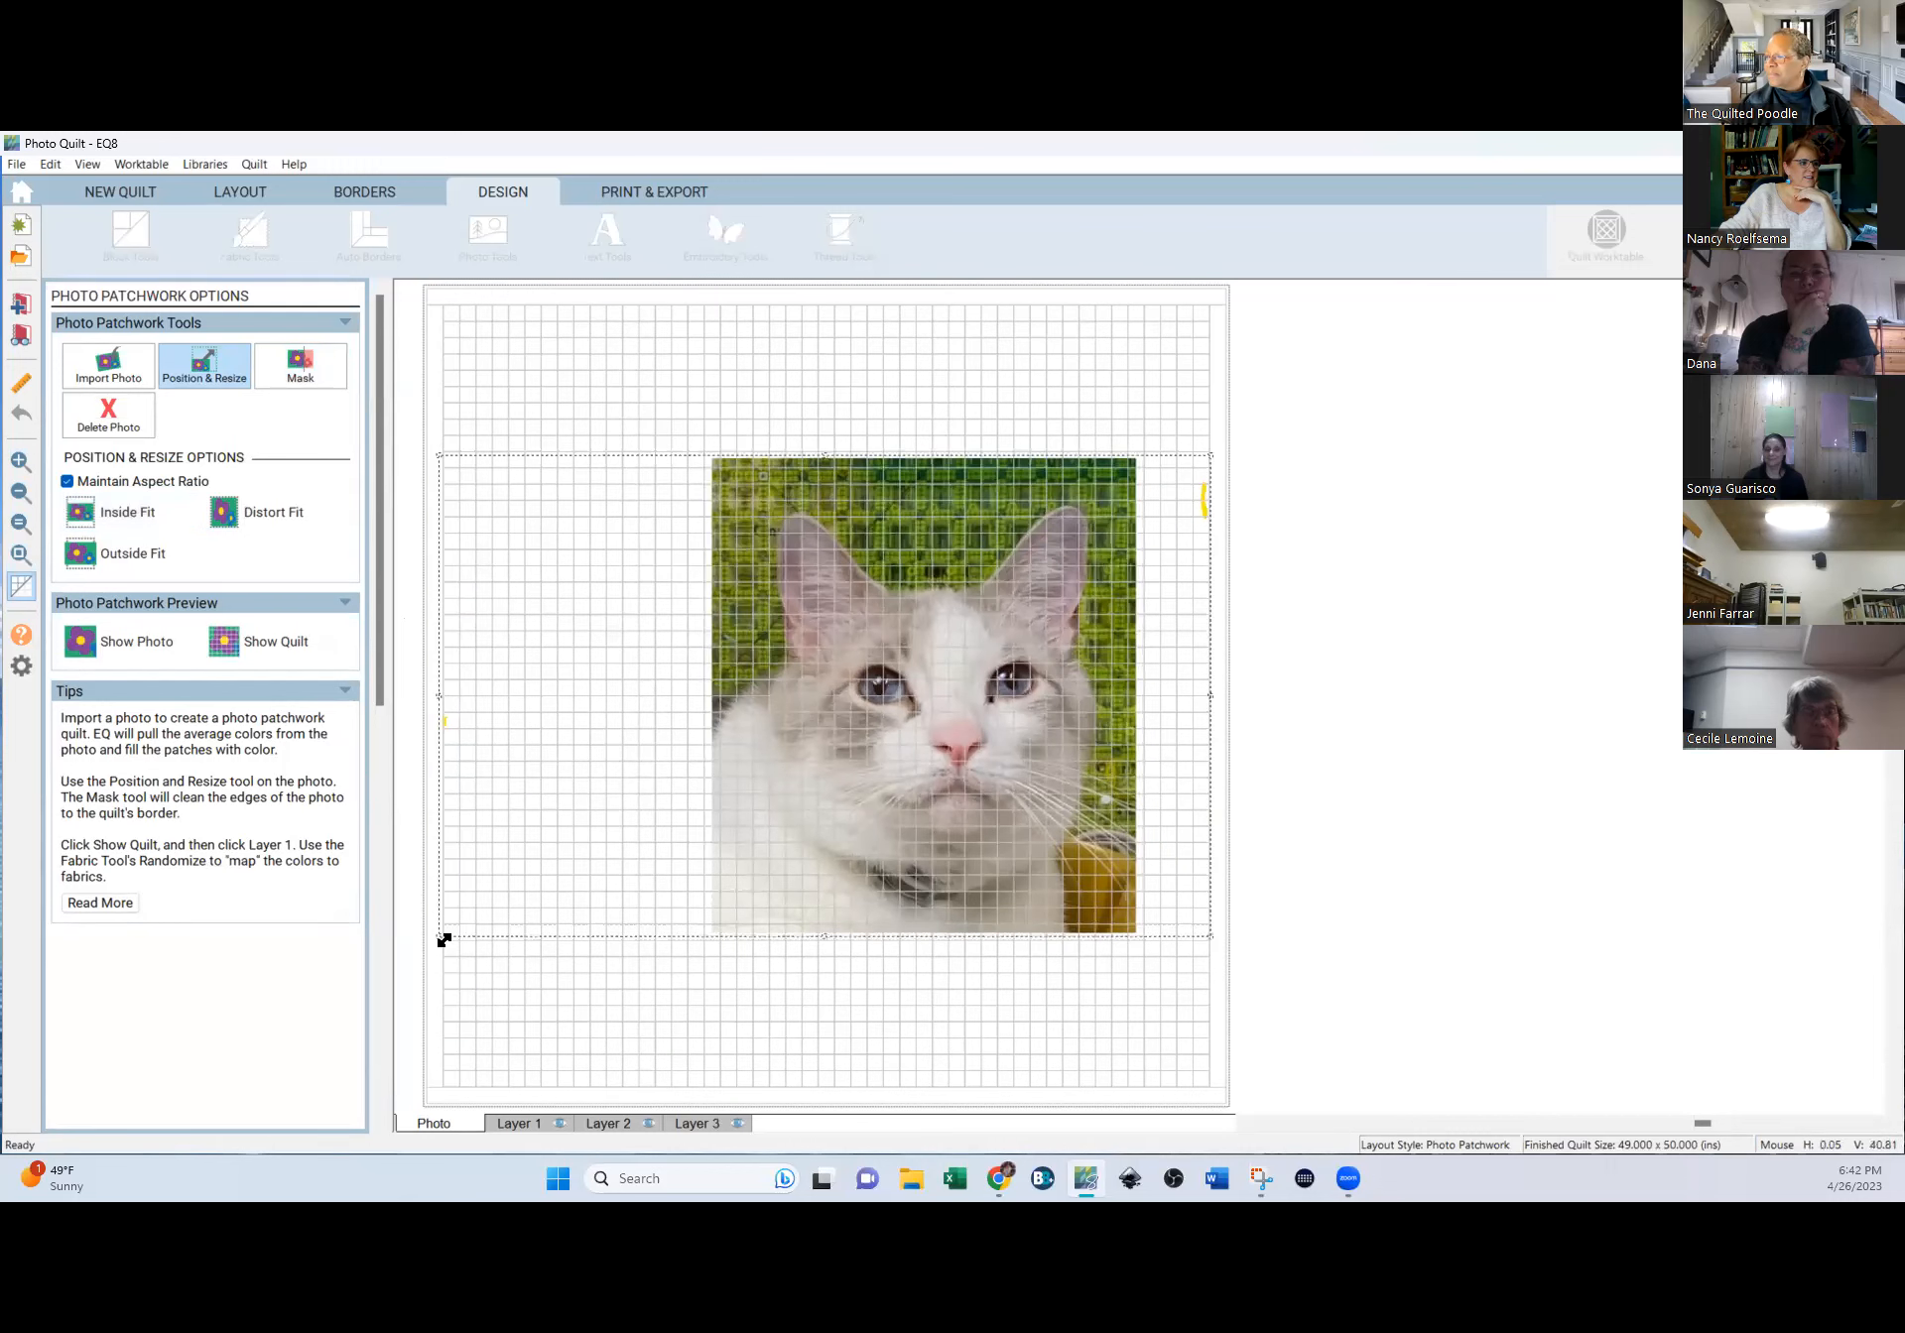
pyautogui.moveTo(438, 937); pyautogui.dragTo(264, 1166)
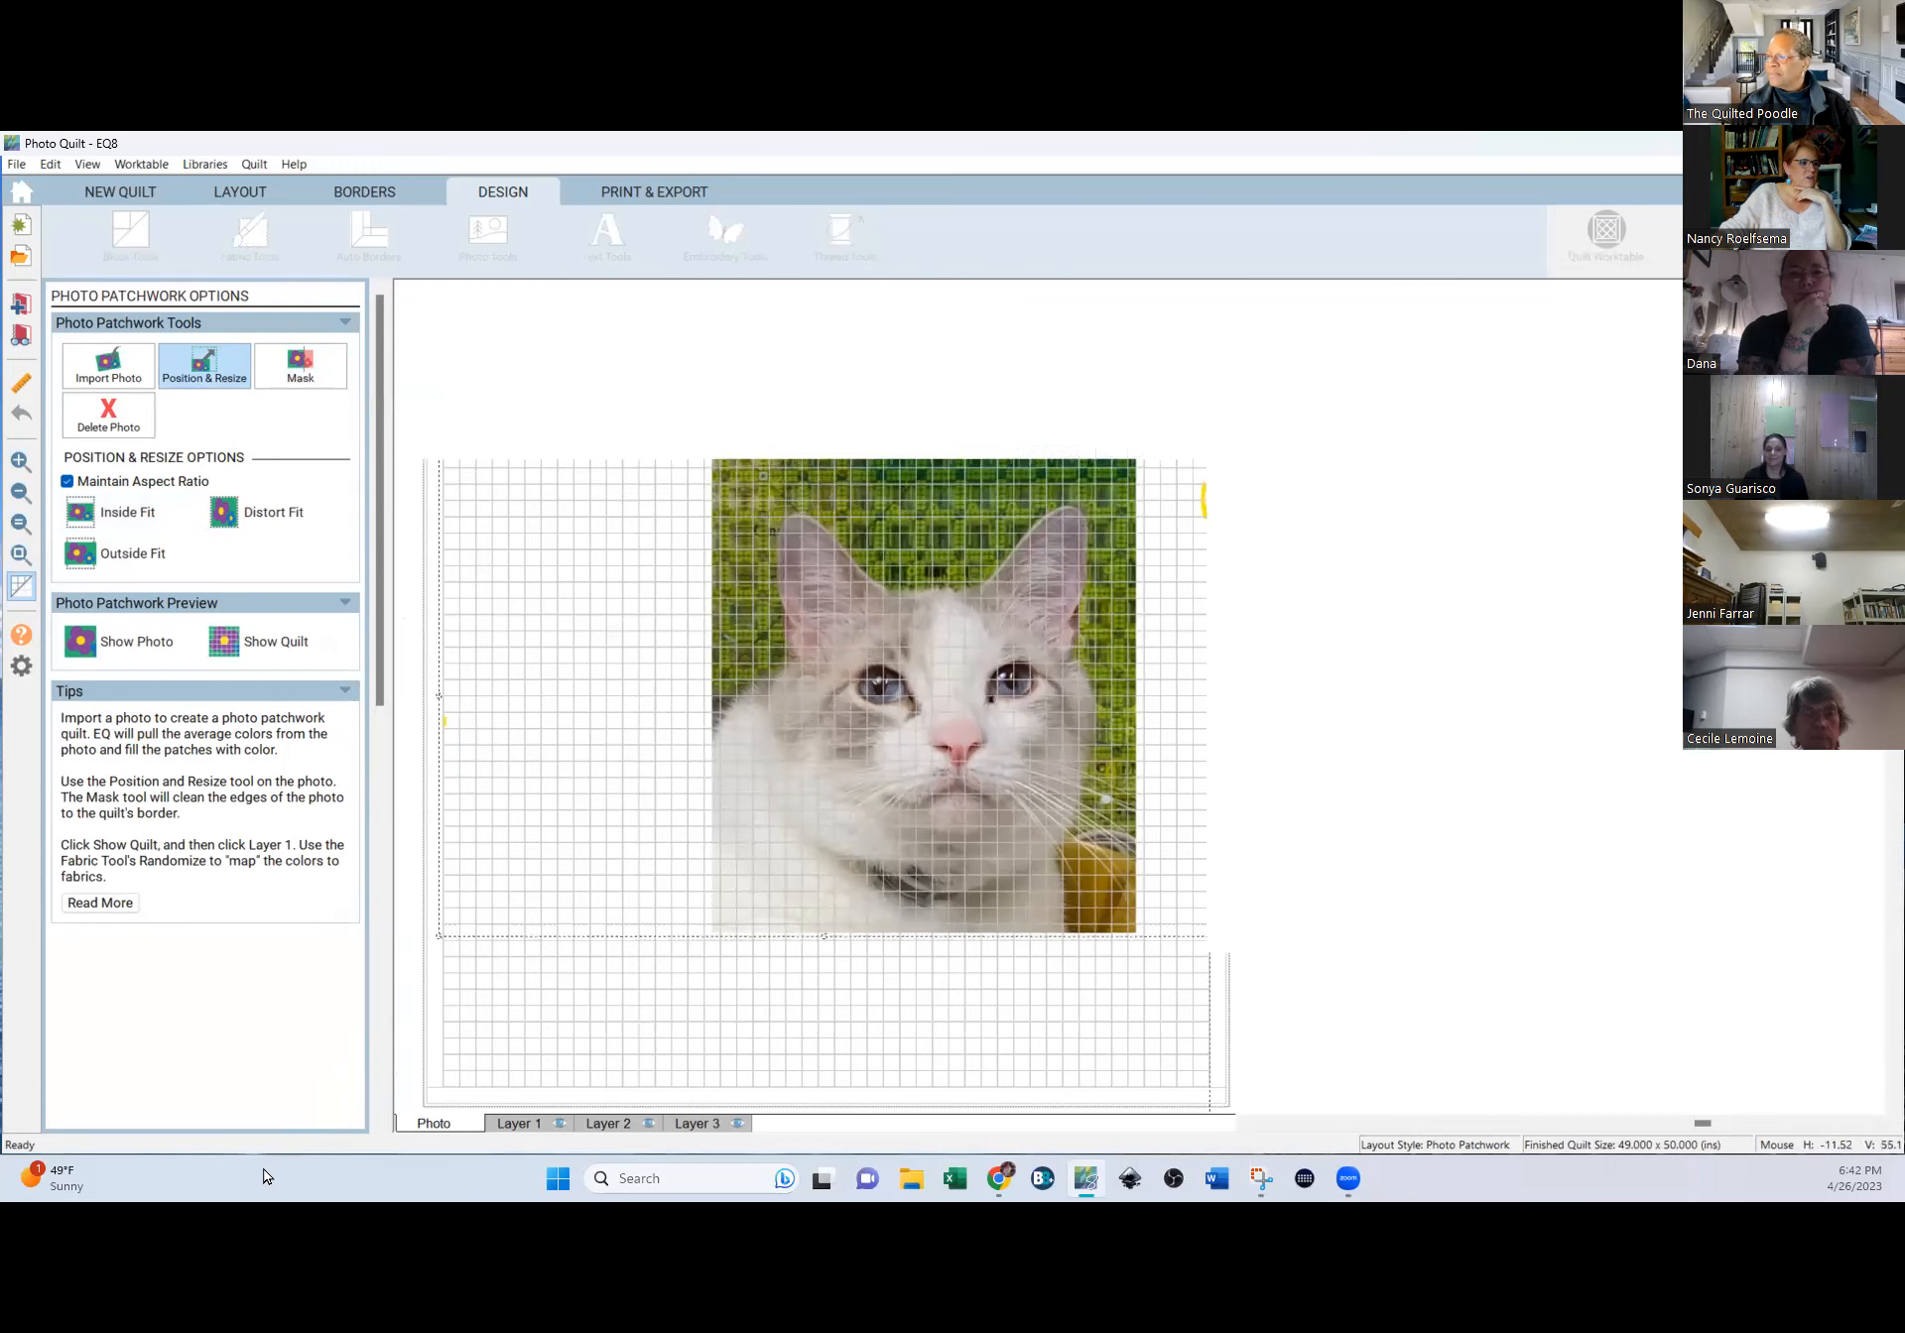
pyautogui.moveTo(1228, 412); pyautogui.dragTo(1293, 268)
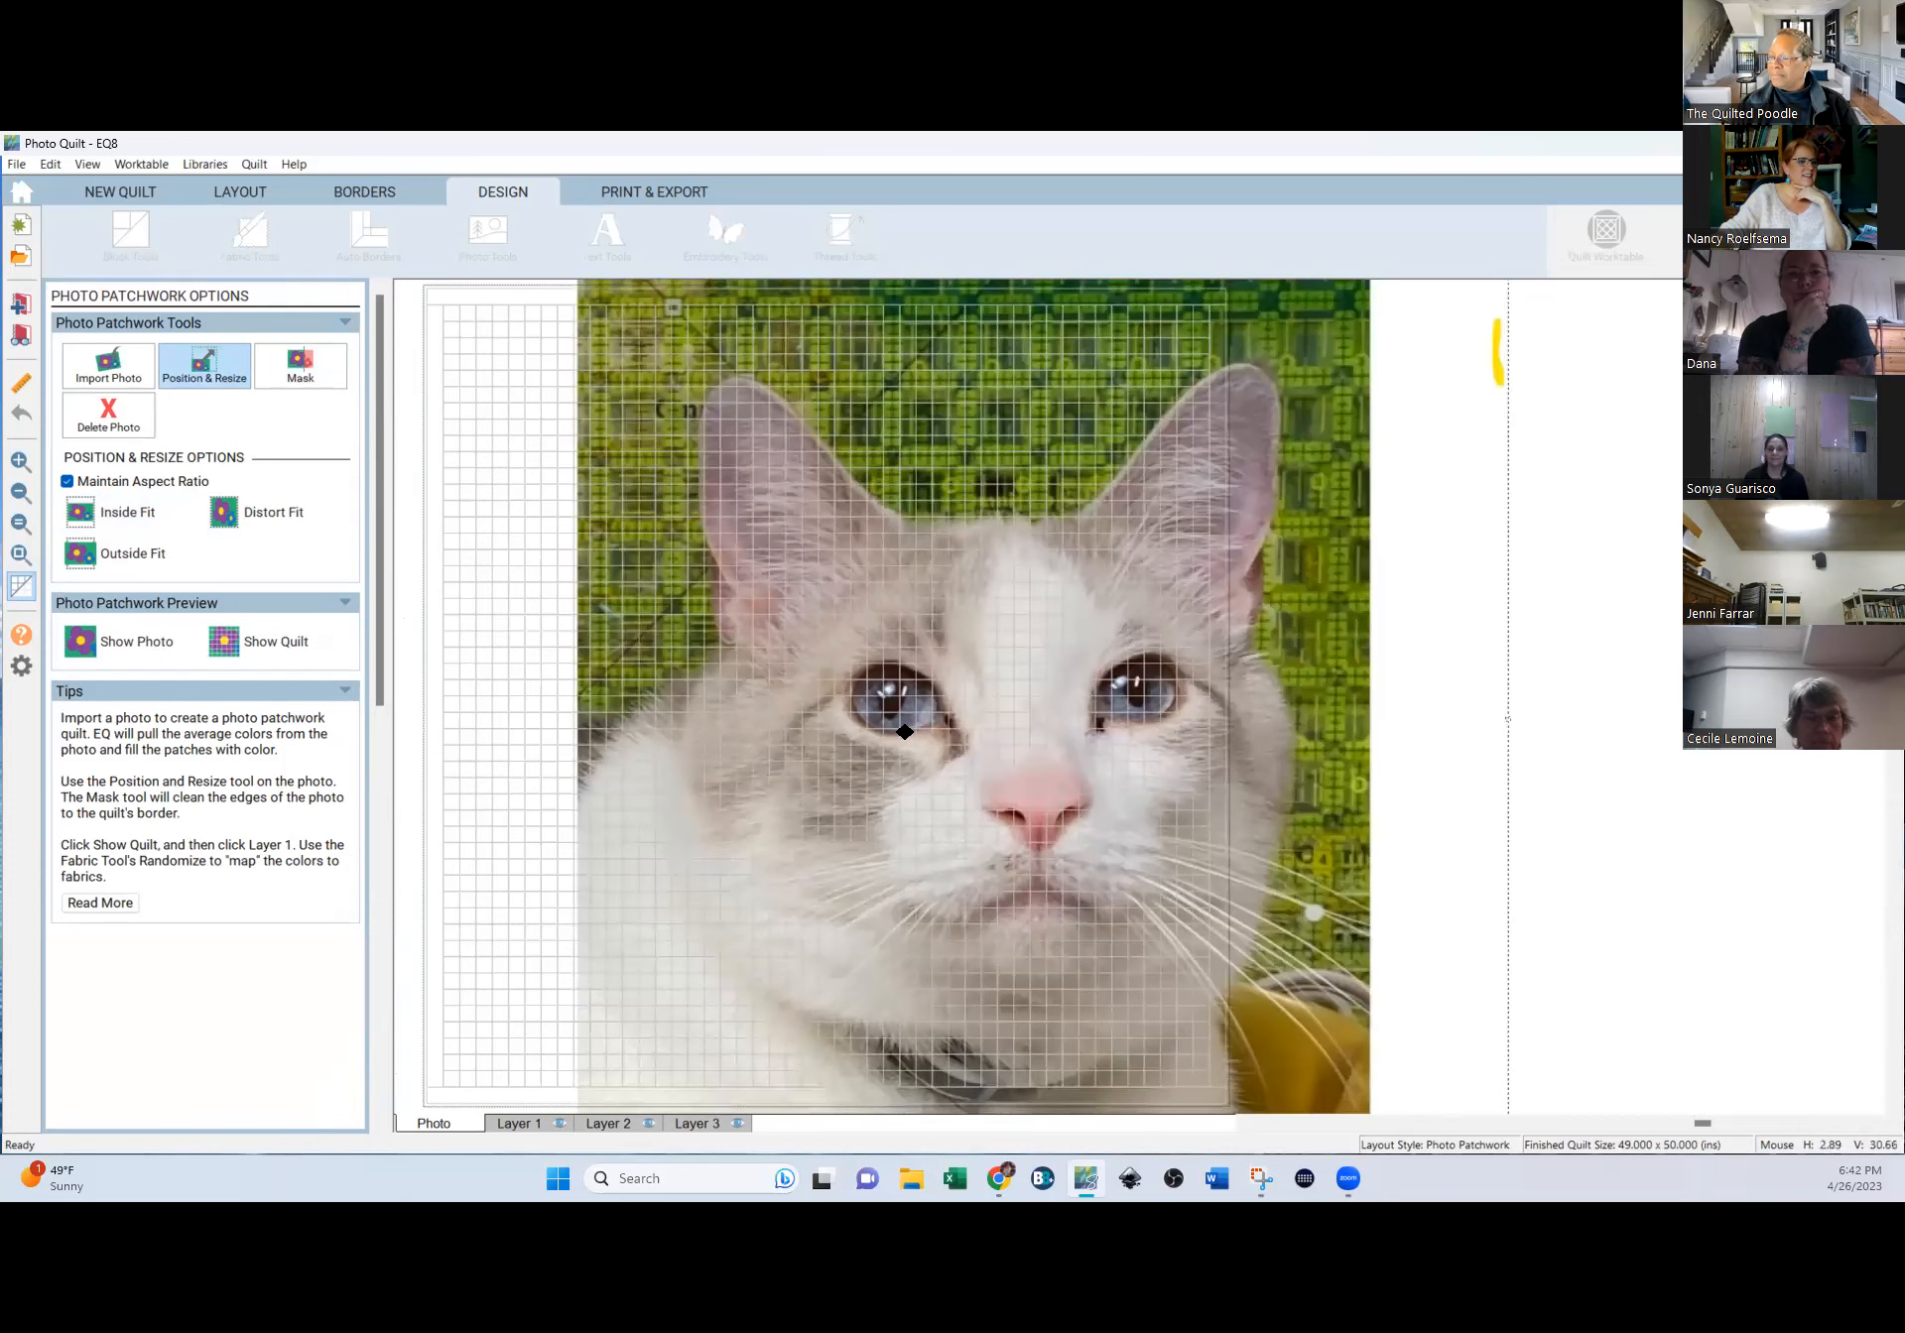
pyautogui.moveTo(980, 738); pyautogui.dragTo(853, 740)
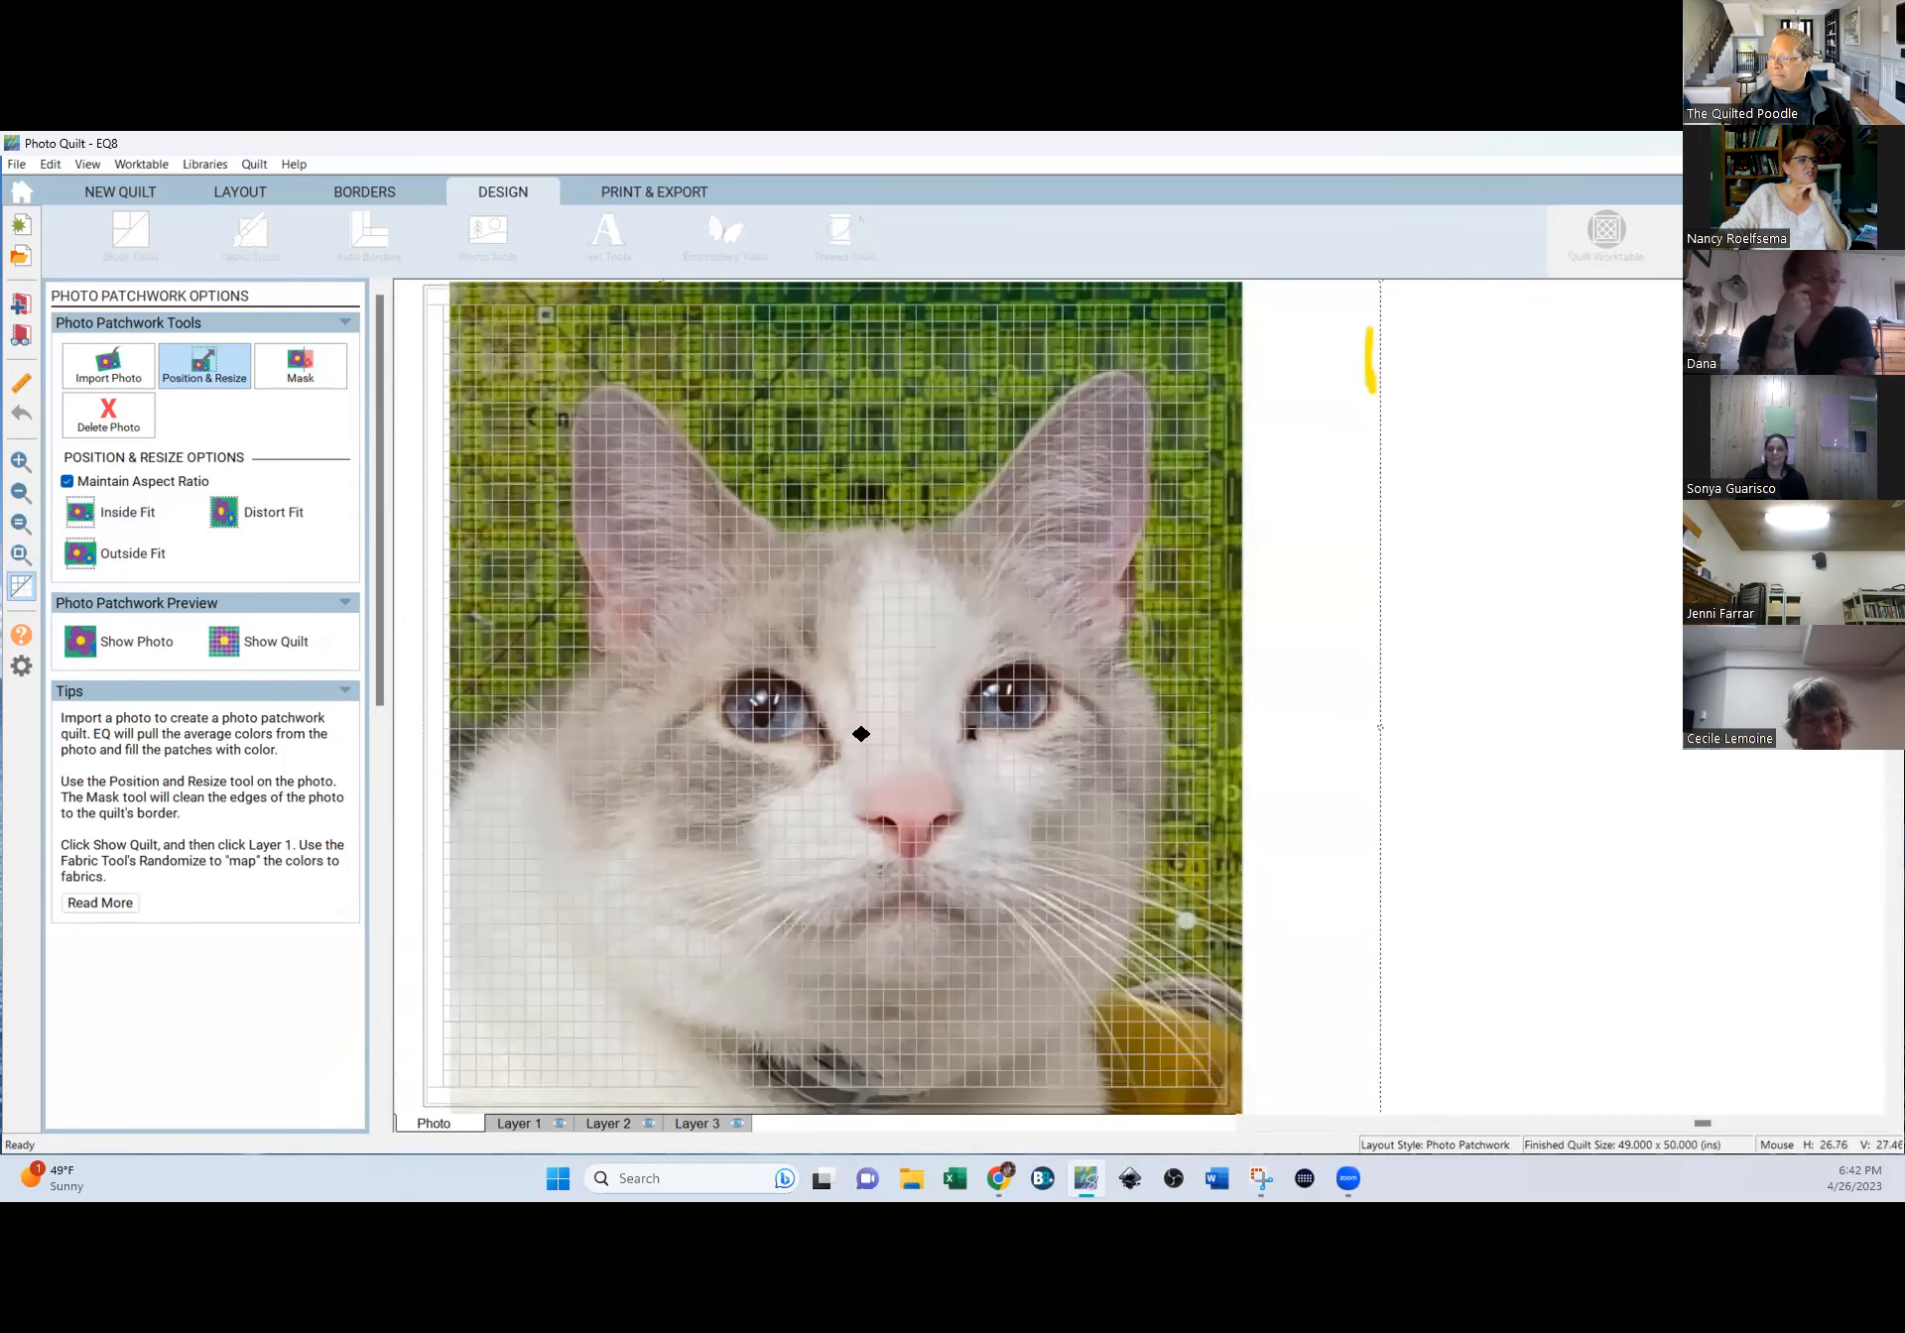
pyautogui.moveTo(860, 731); pyautogui.dragTo(859, 701)
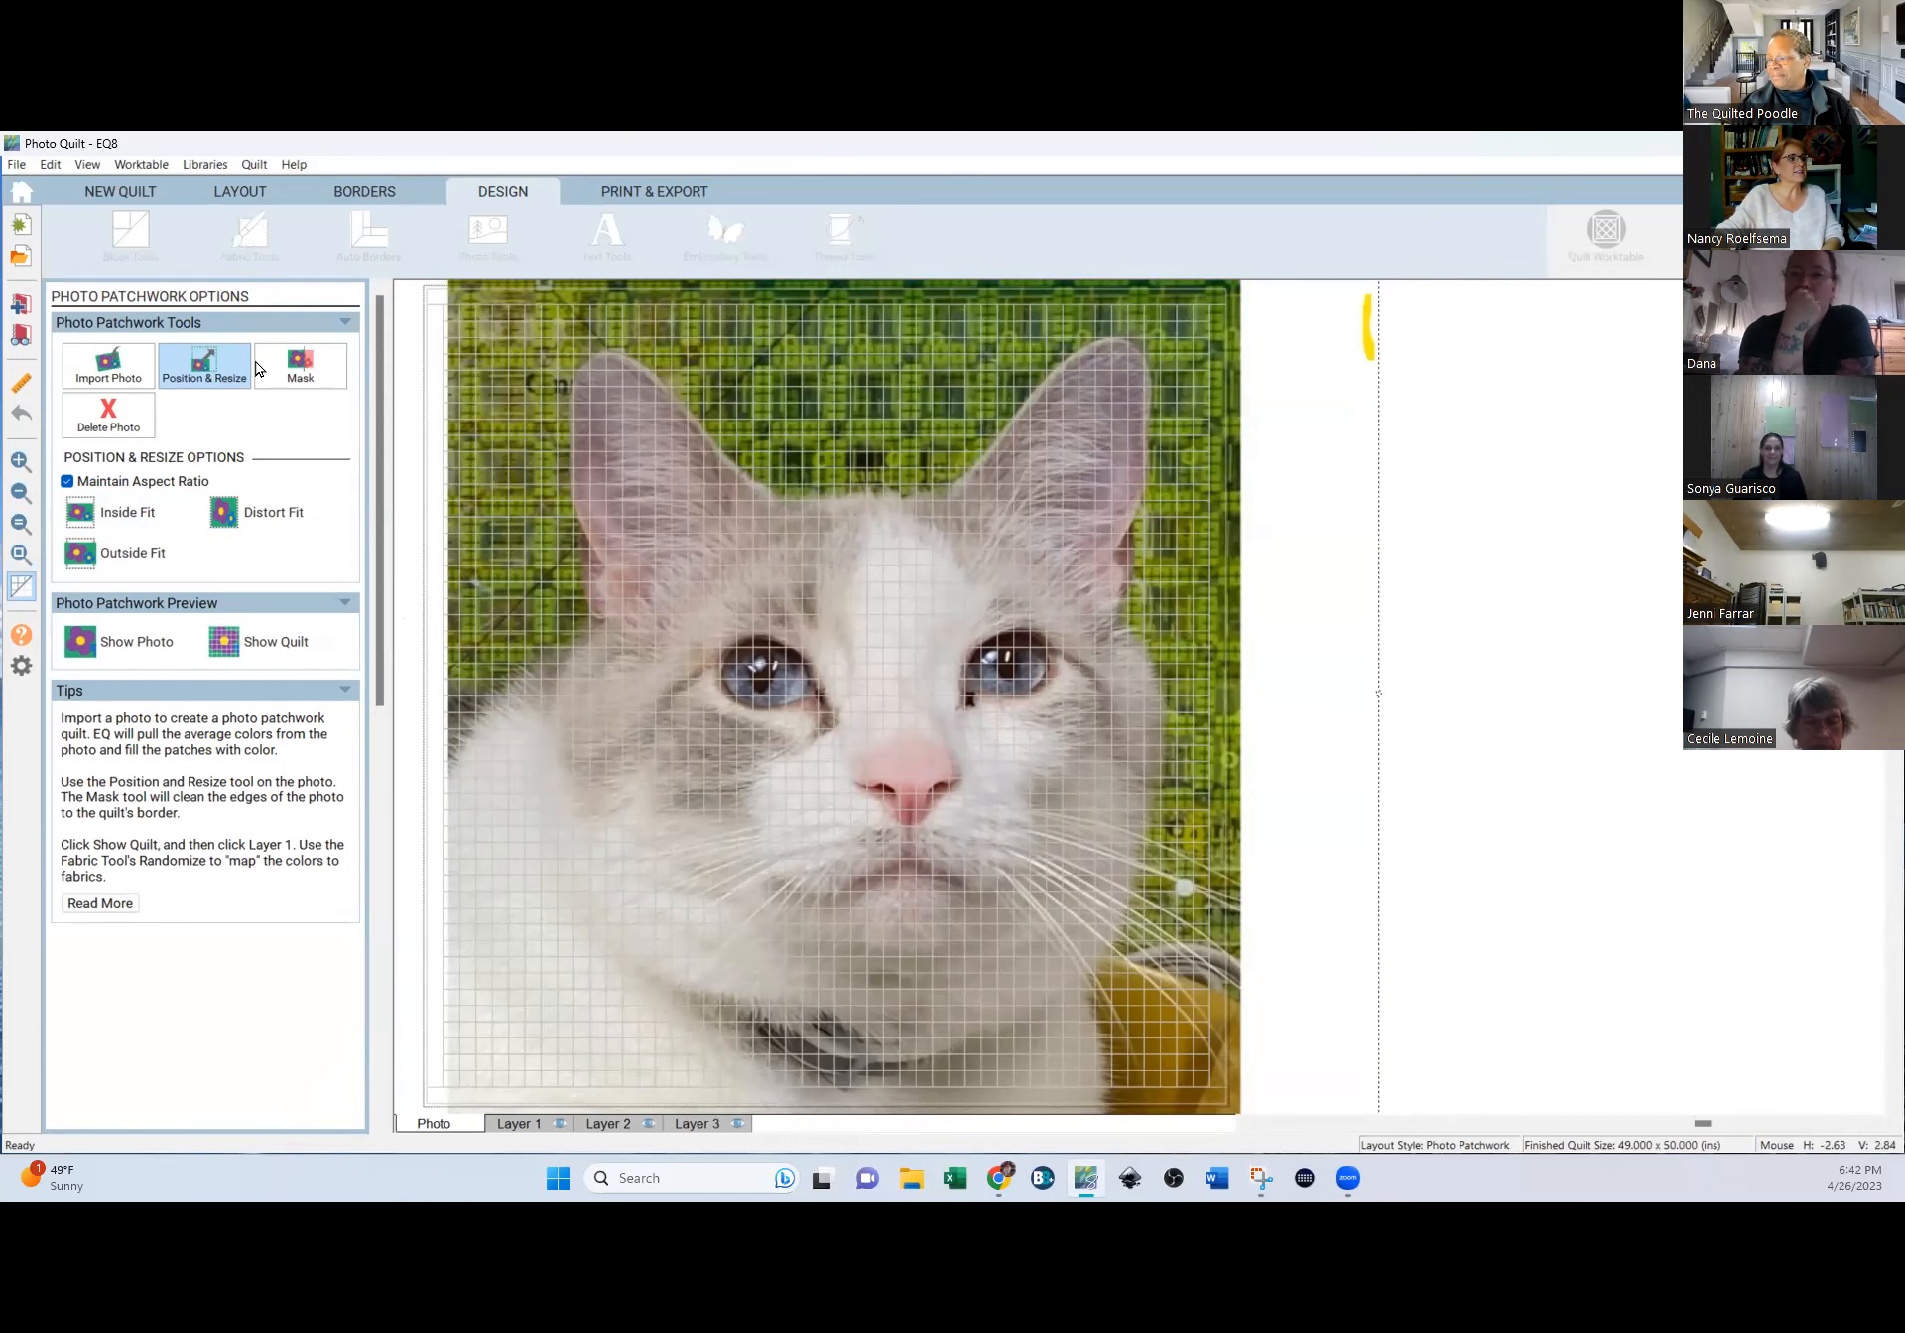
# Auto-mask the cat photo to the quilt's center layout and preview it as a patchwork quilt.
pyautogui.click(299, 373)
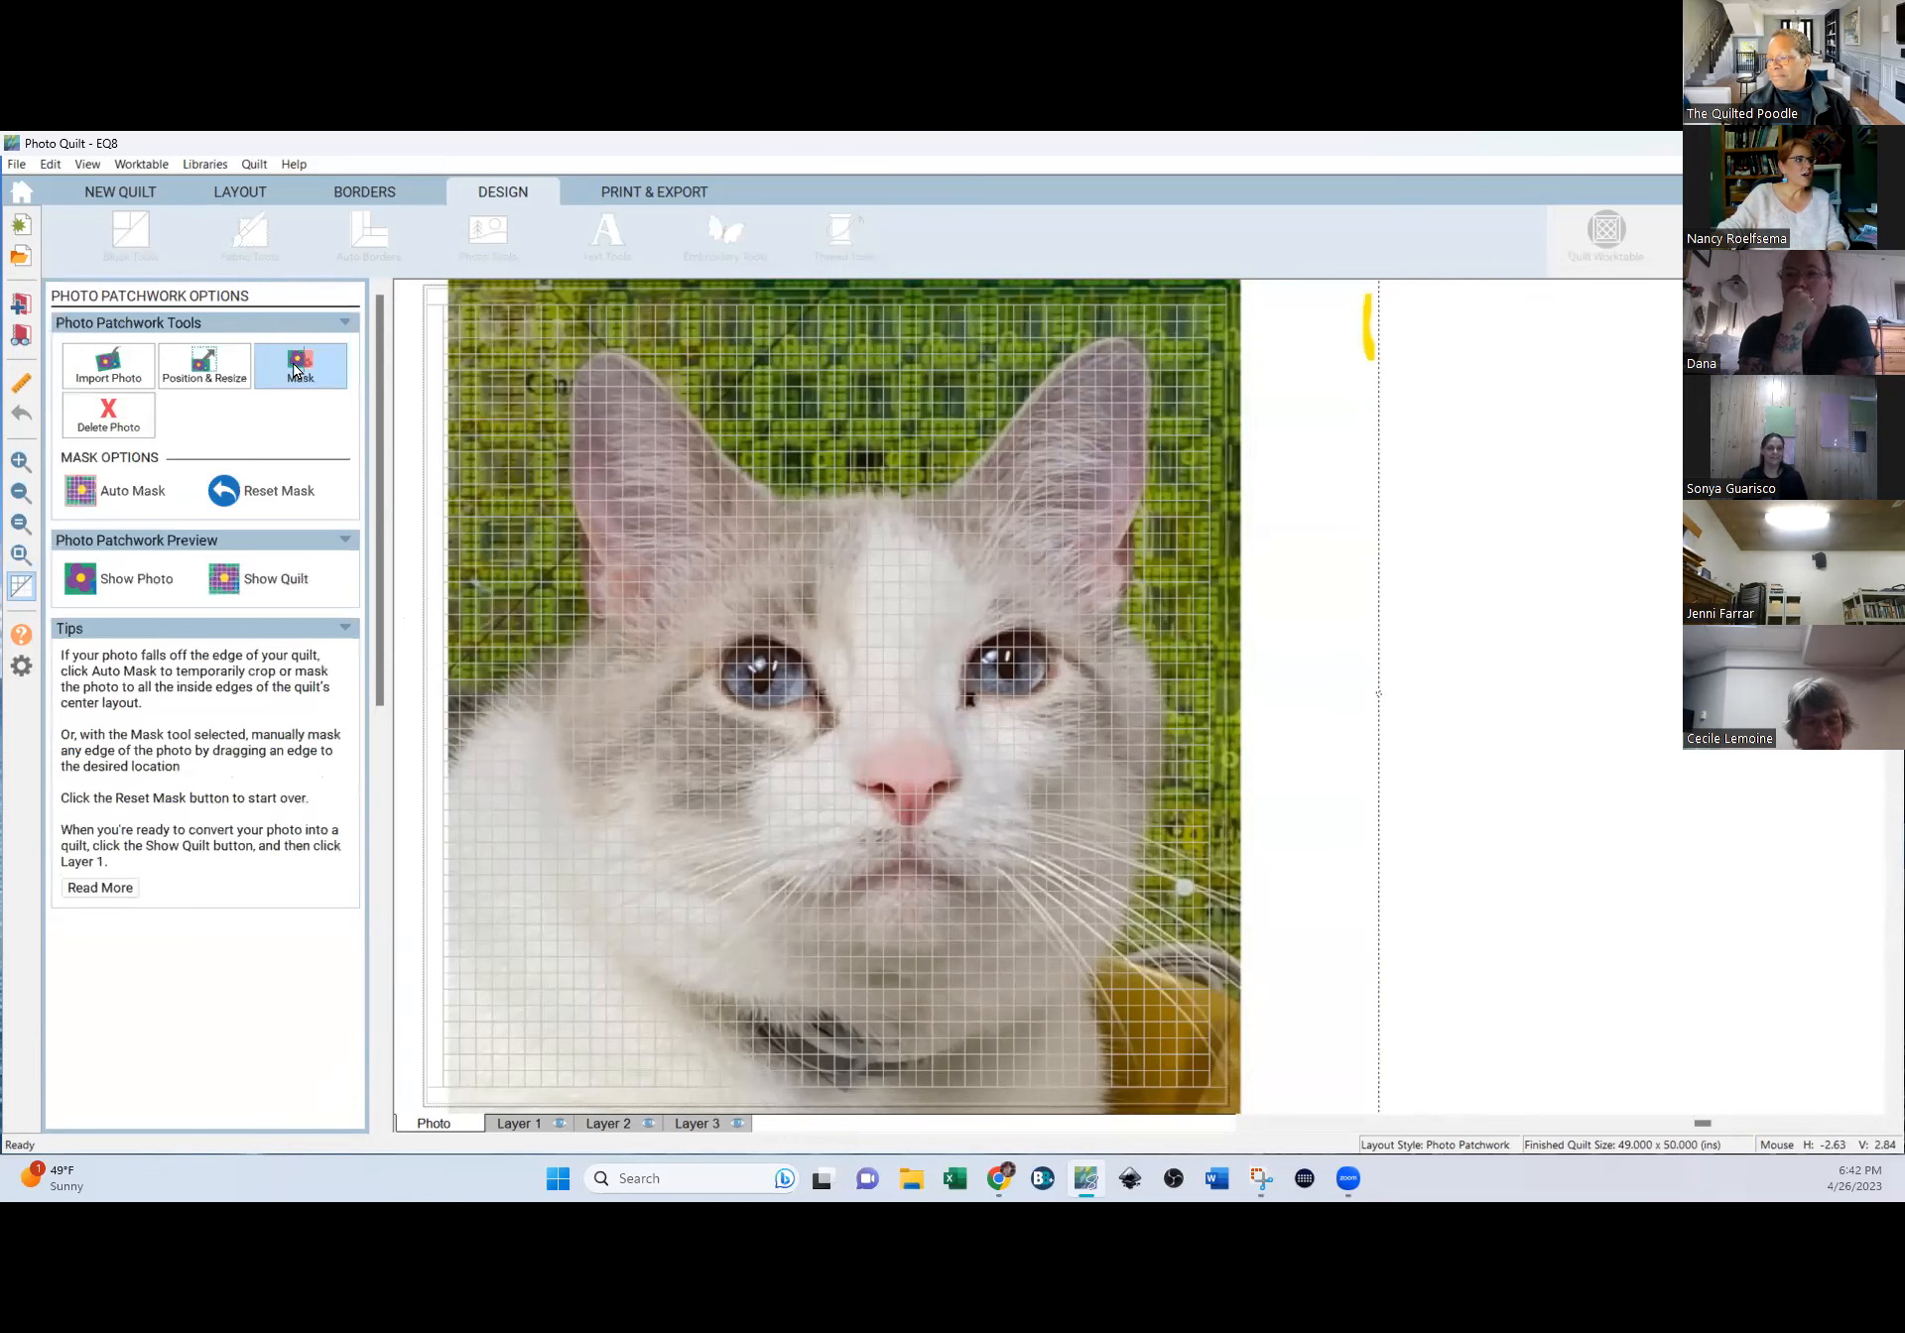
pyautogui.click(121, 492)
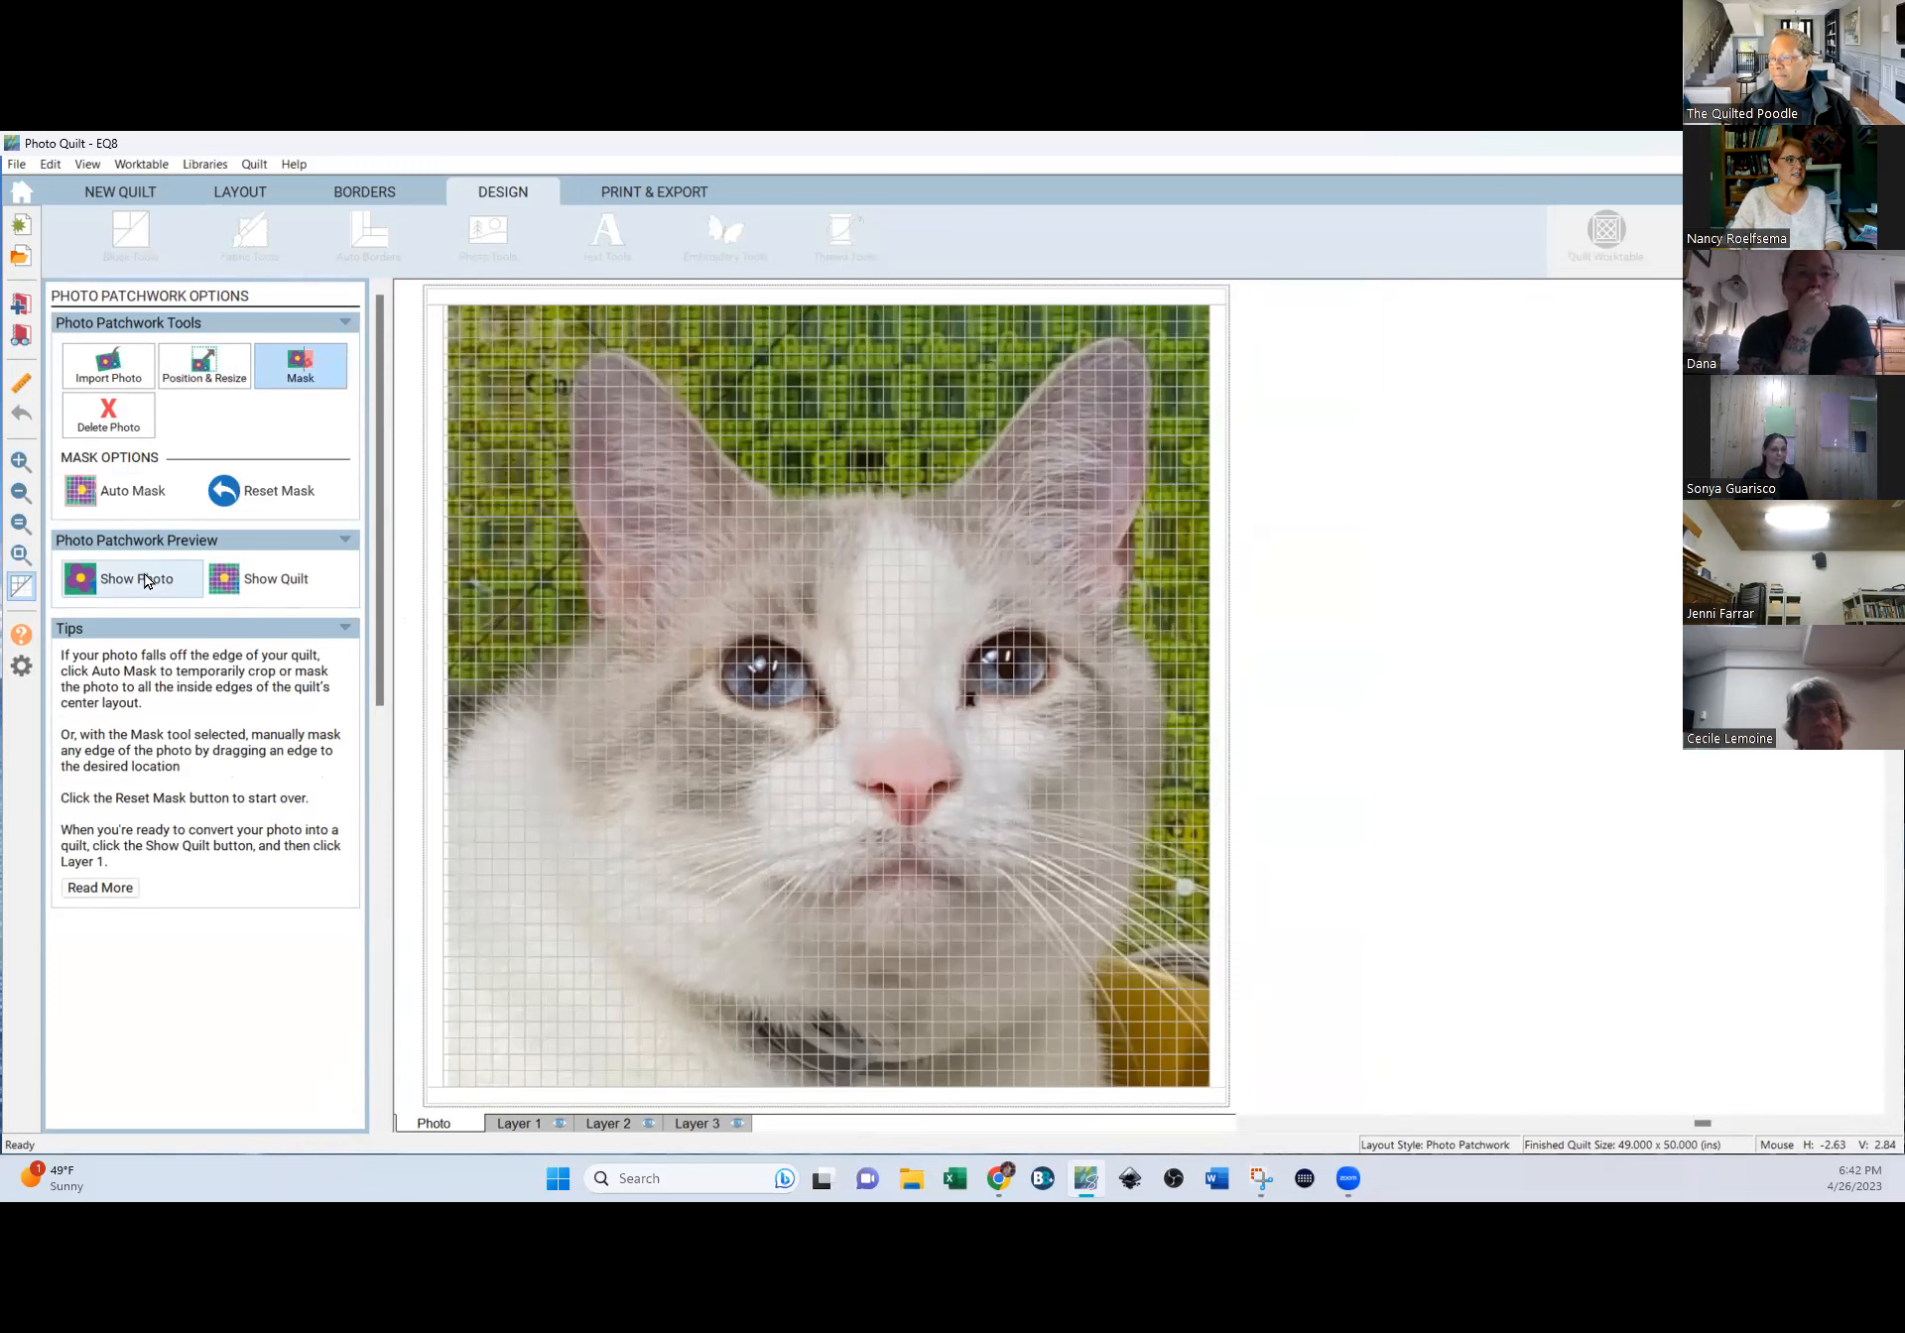
pyautogui.click(273, 579)
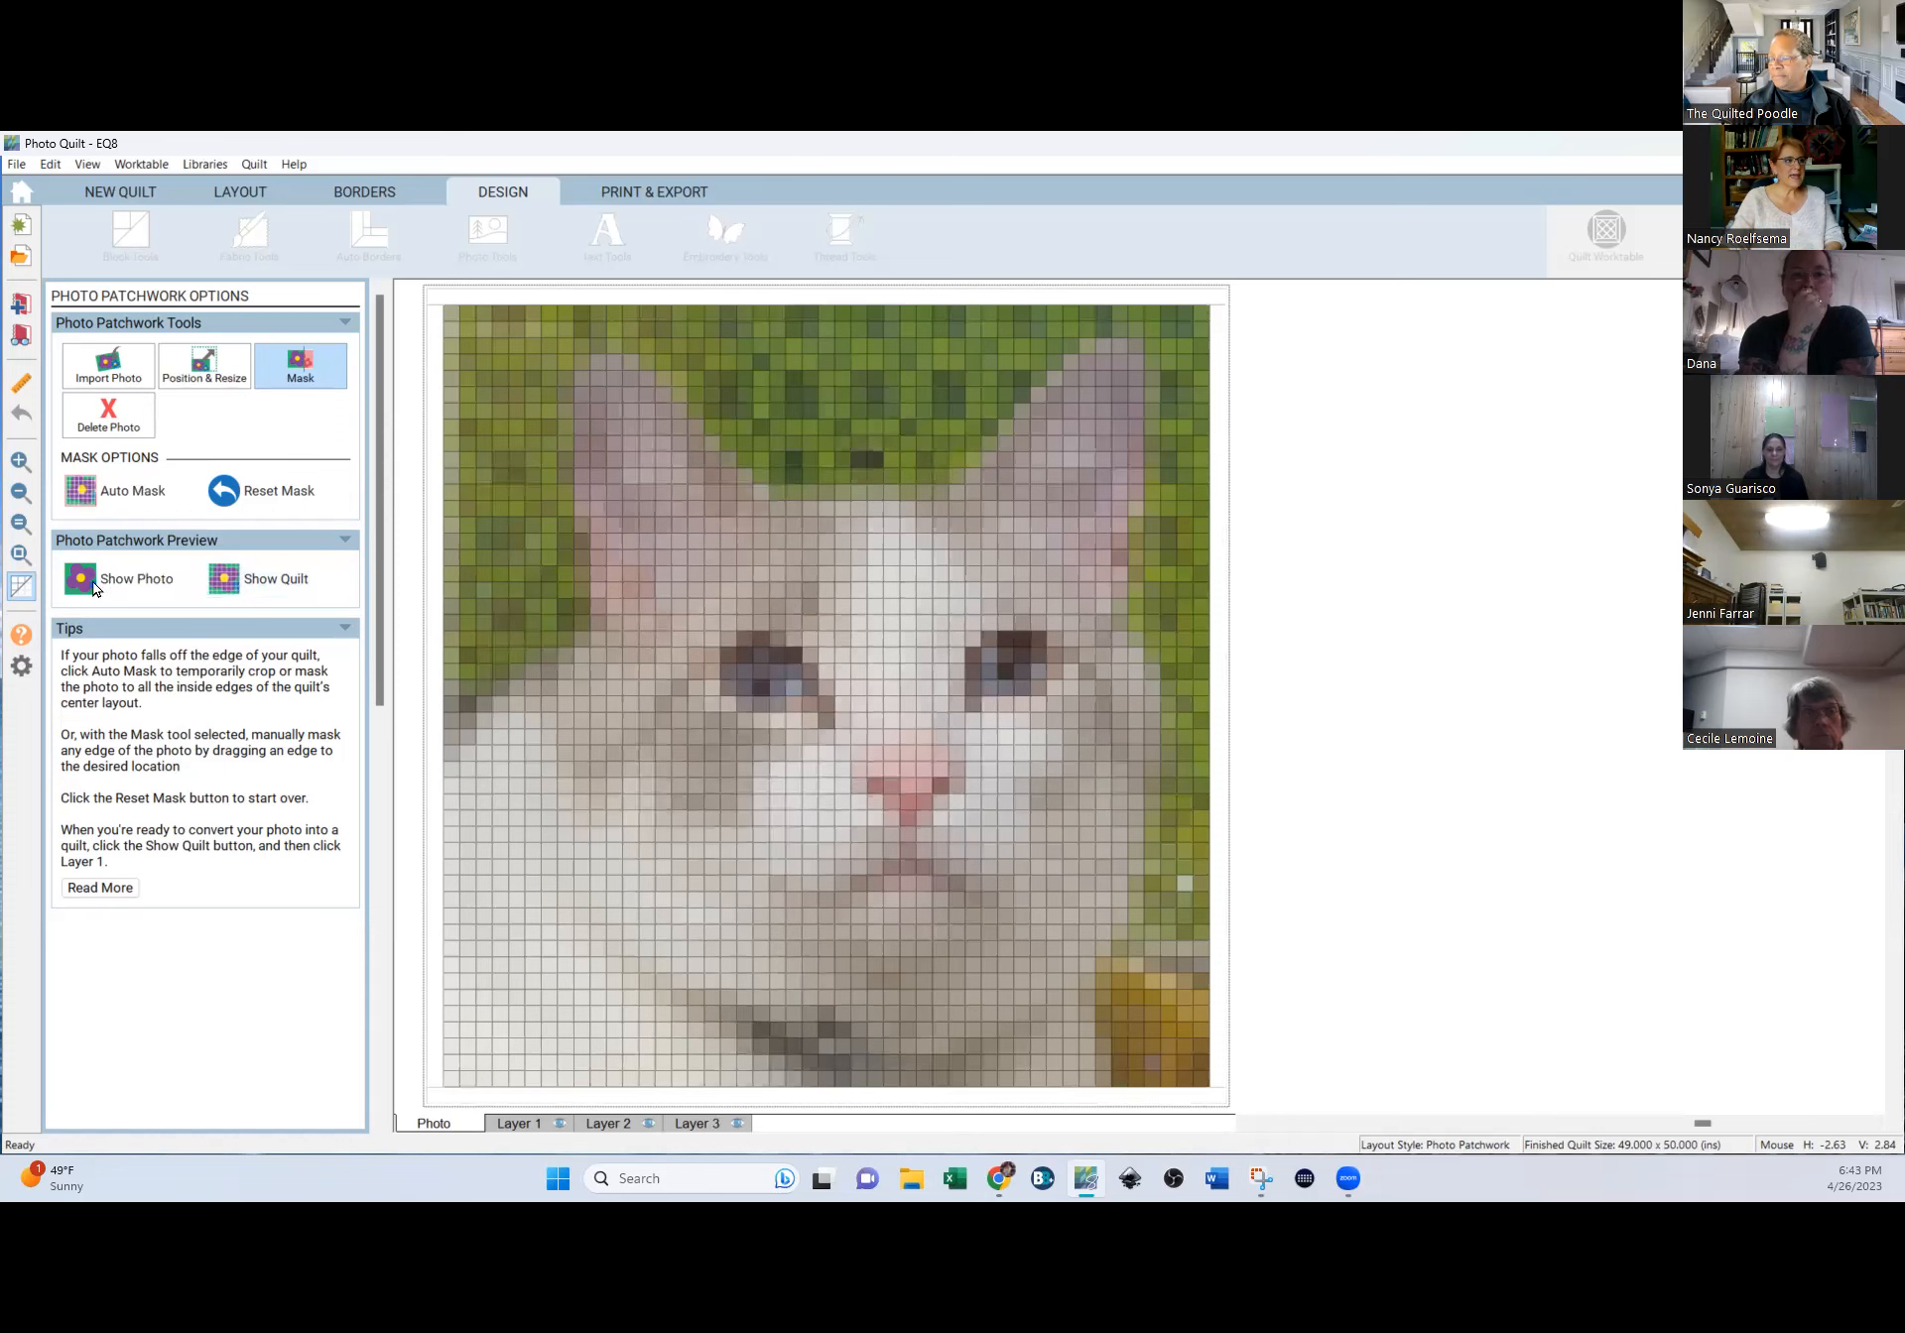
# On Layer 1, increase the cat quilt's saturation by 10 with the Randomize tool.
pyautogui.click(518, 1124)
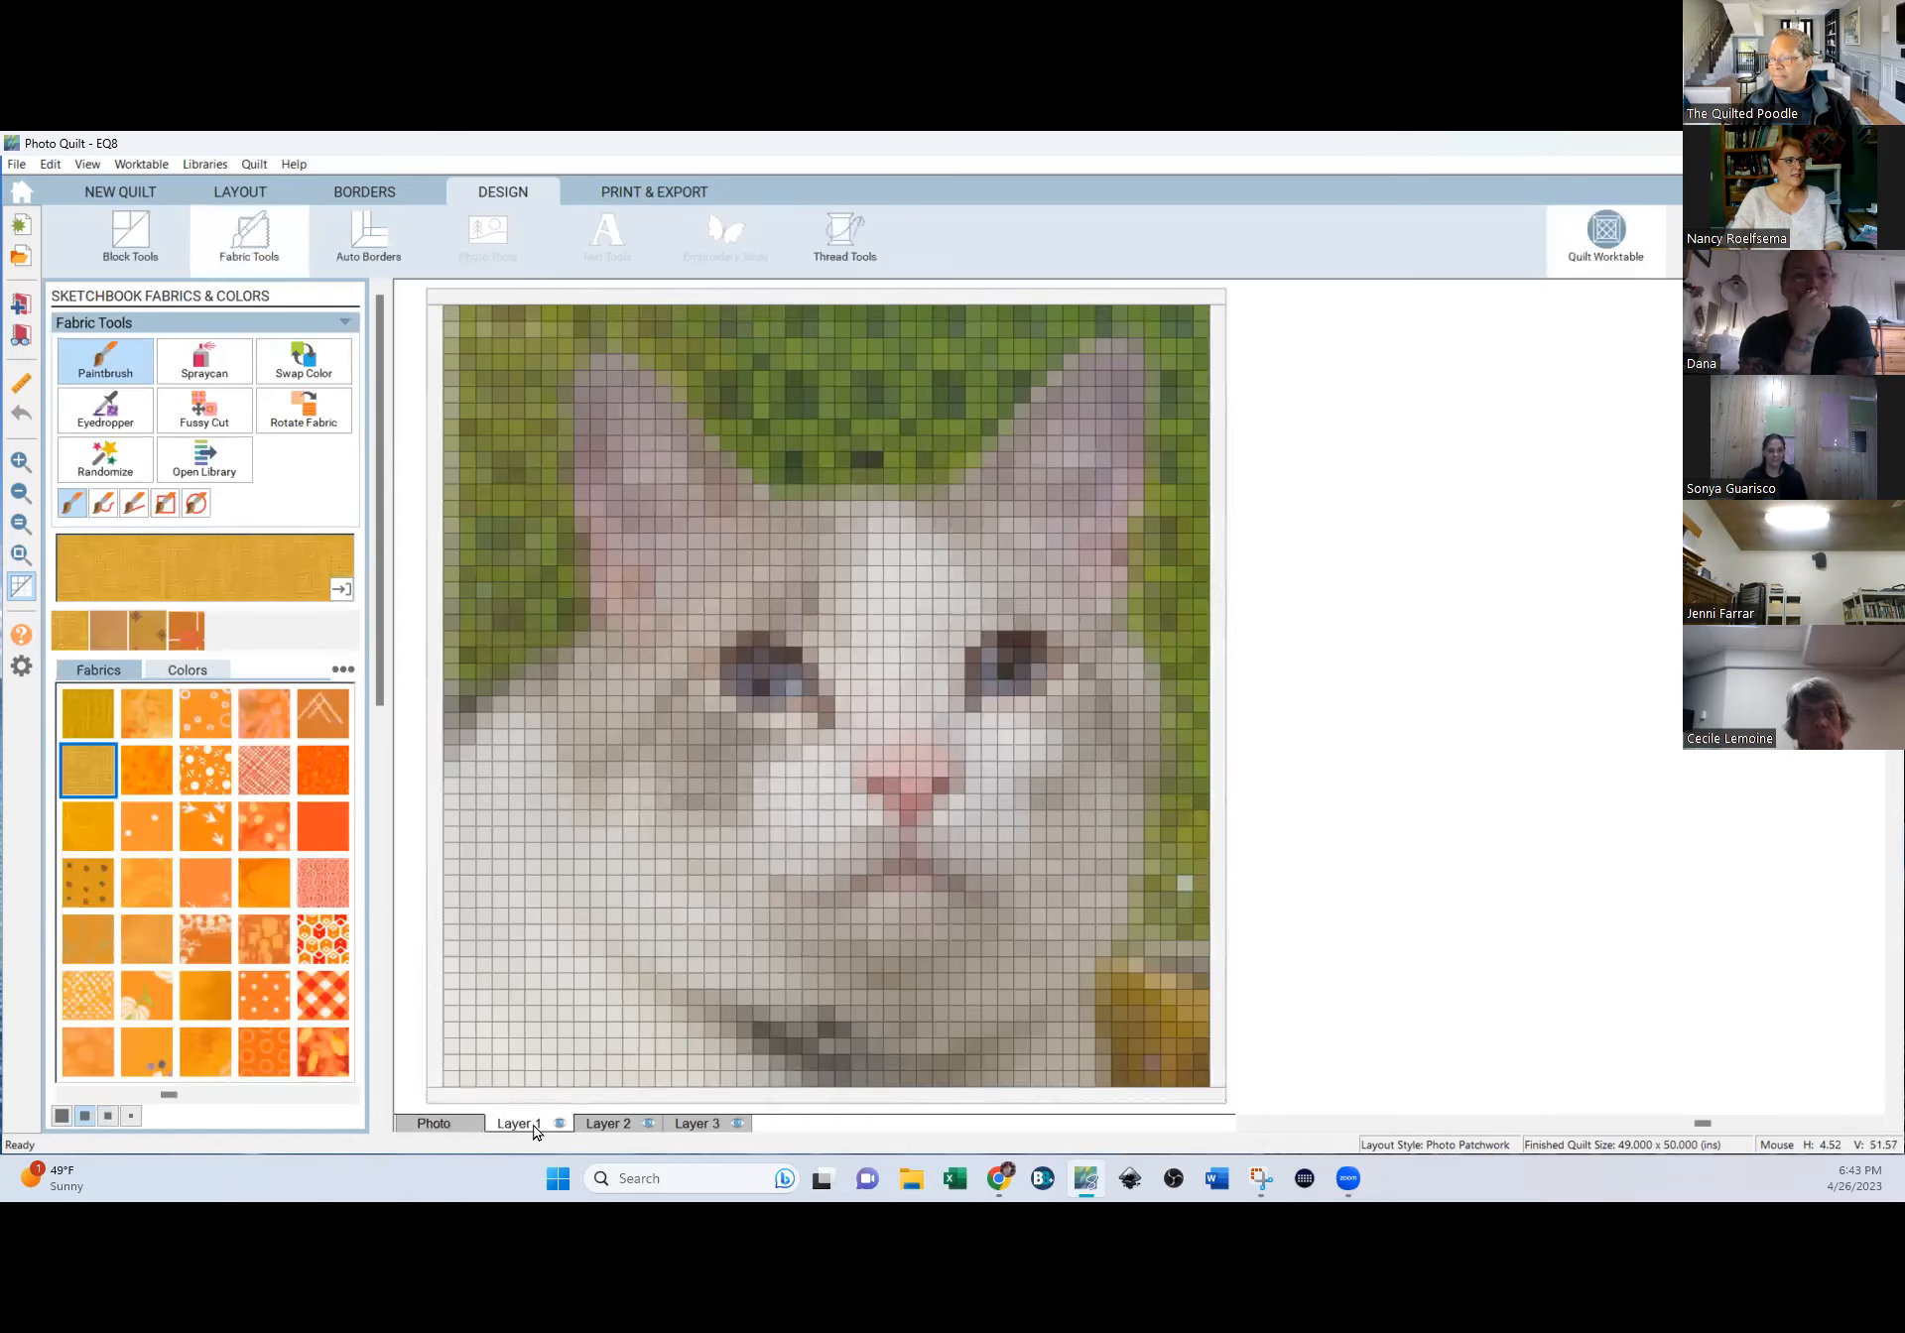
pyautogui.click(98, 465)
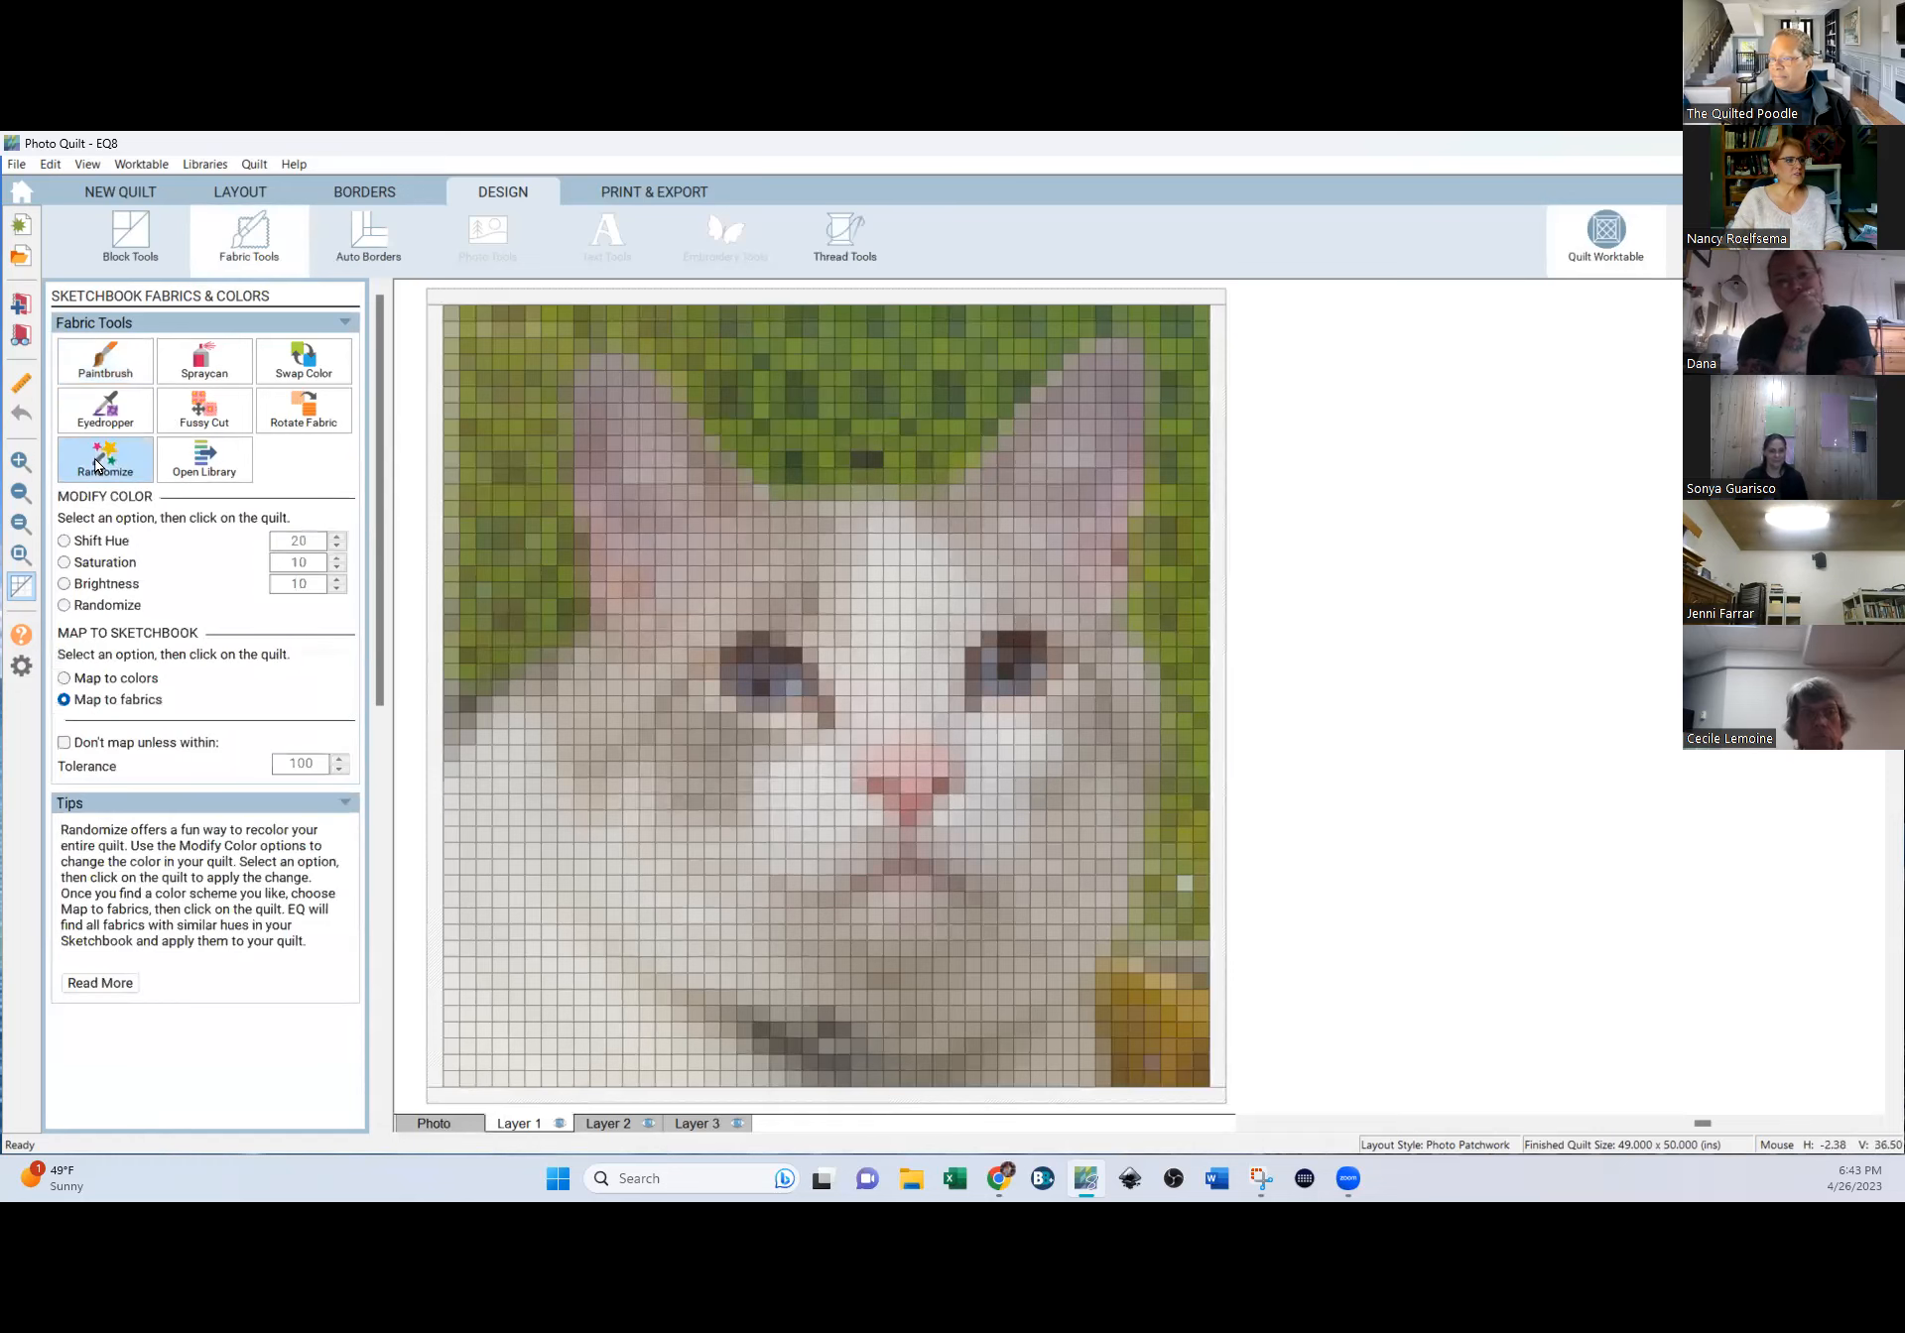
pyautogui.click(63, 563)
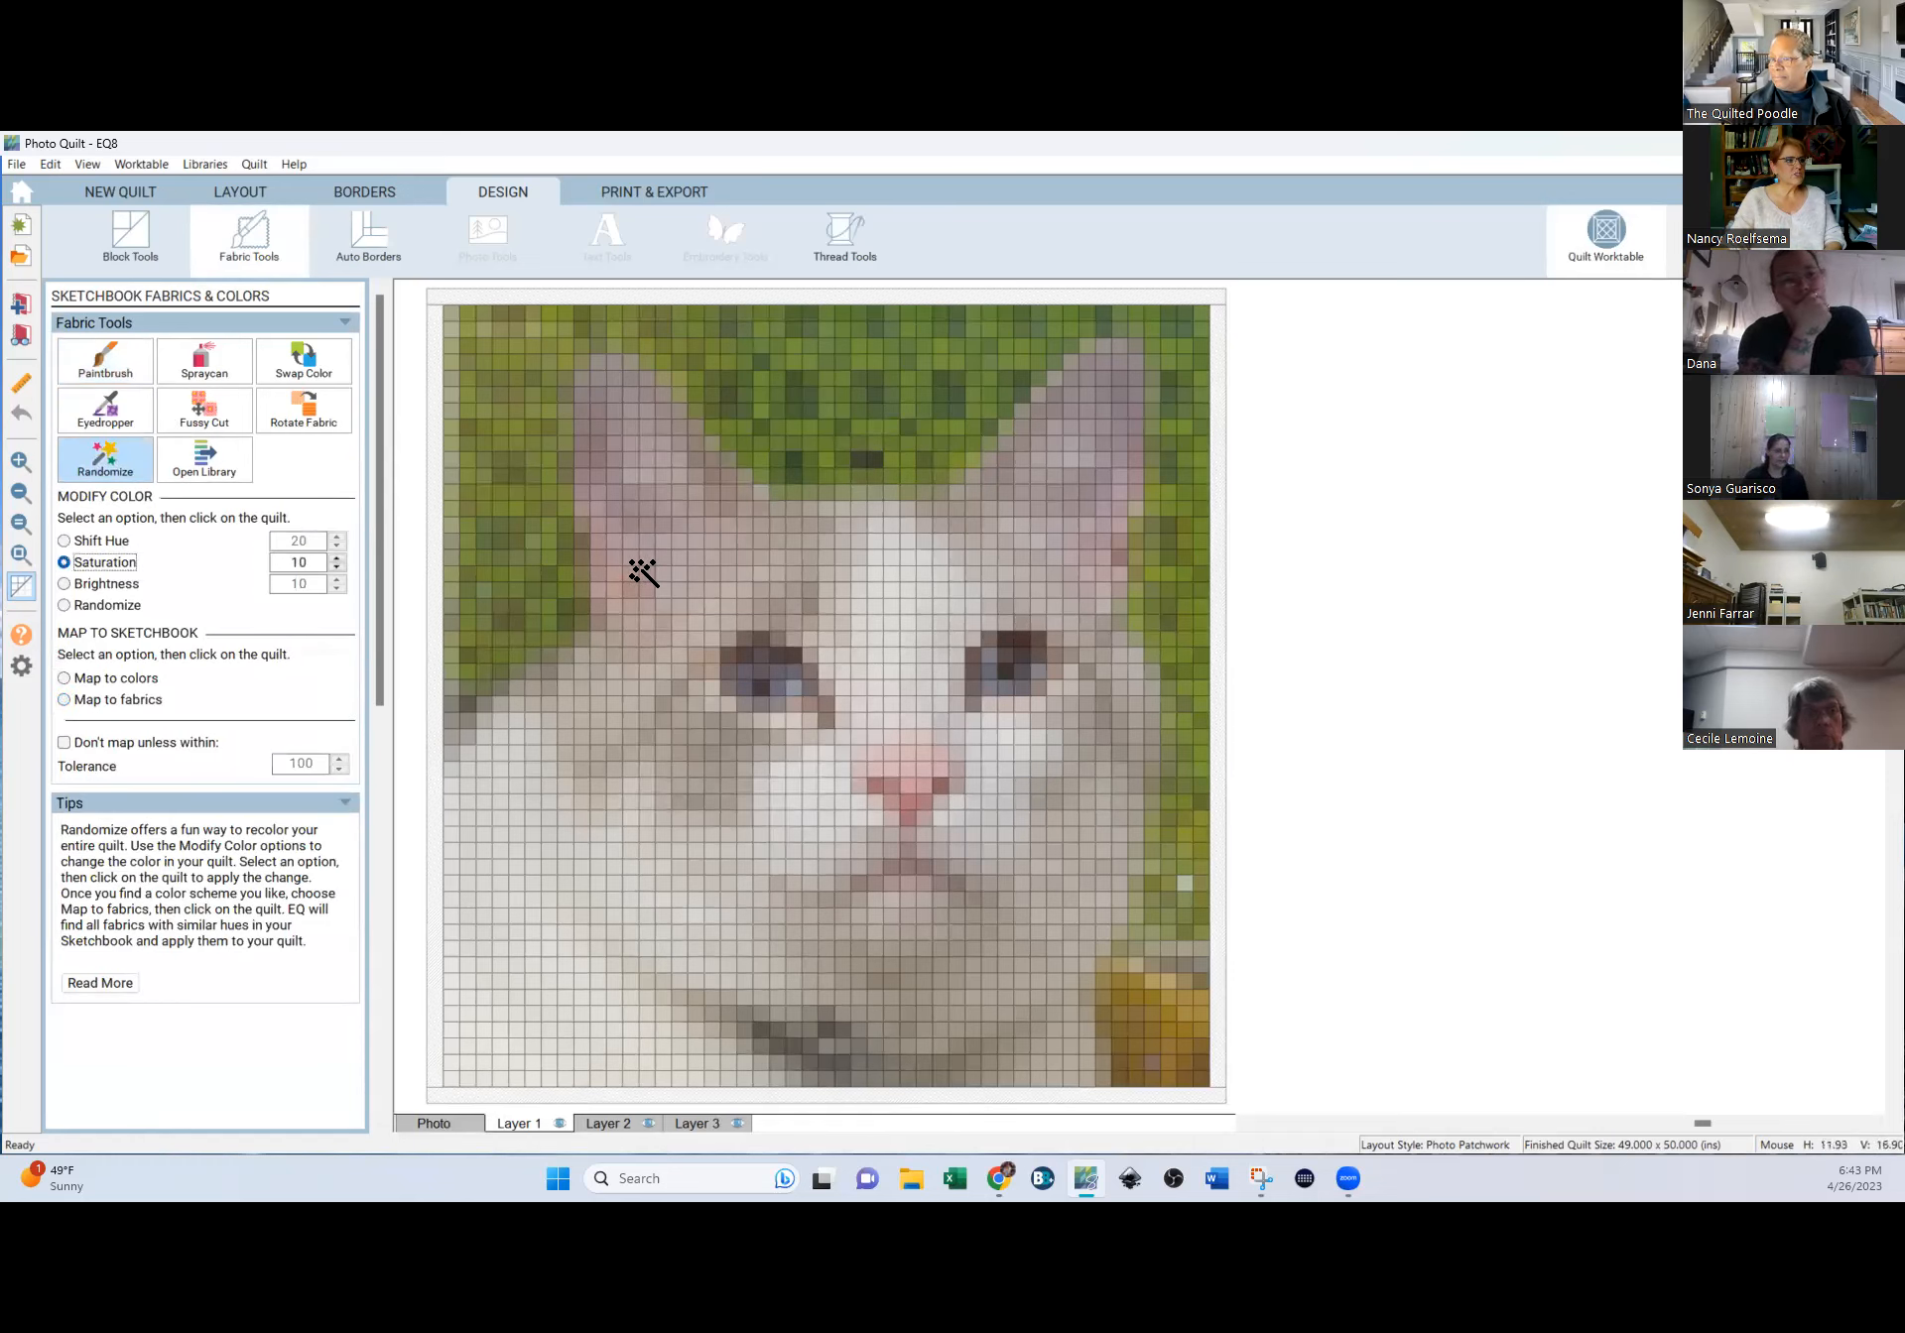
pyautogui.click(699, 610)
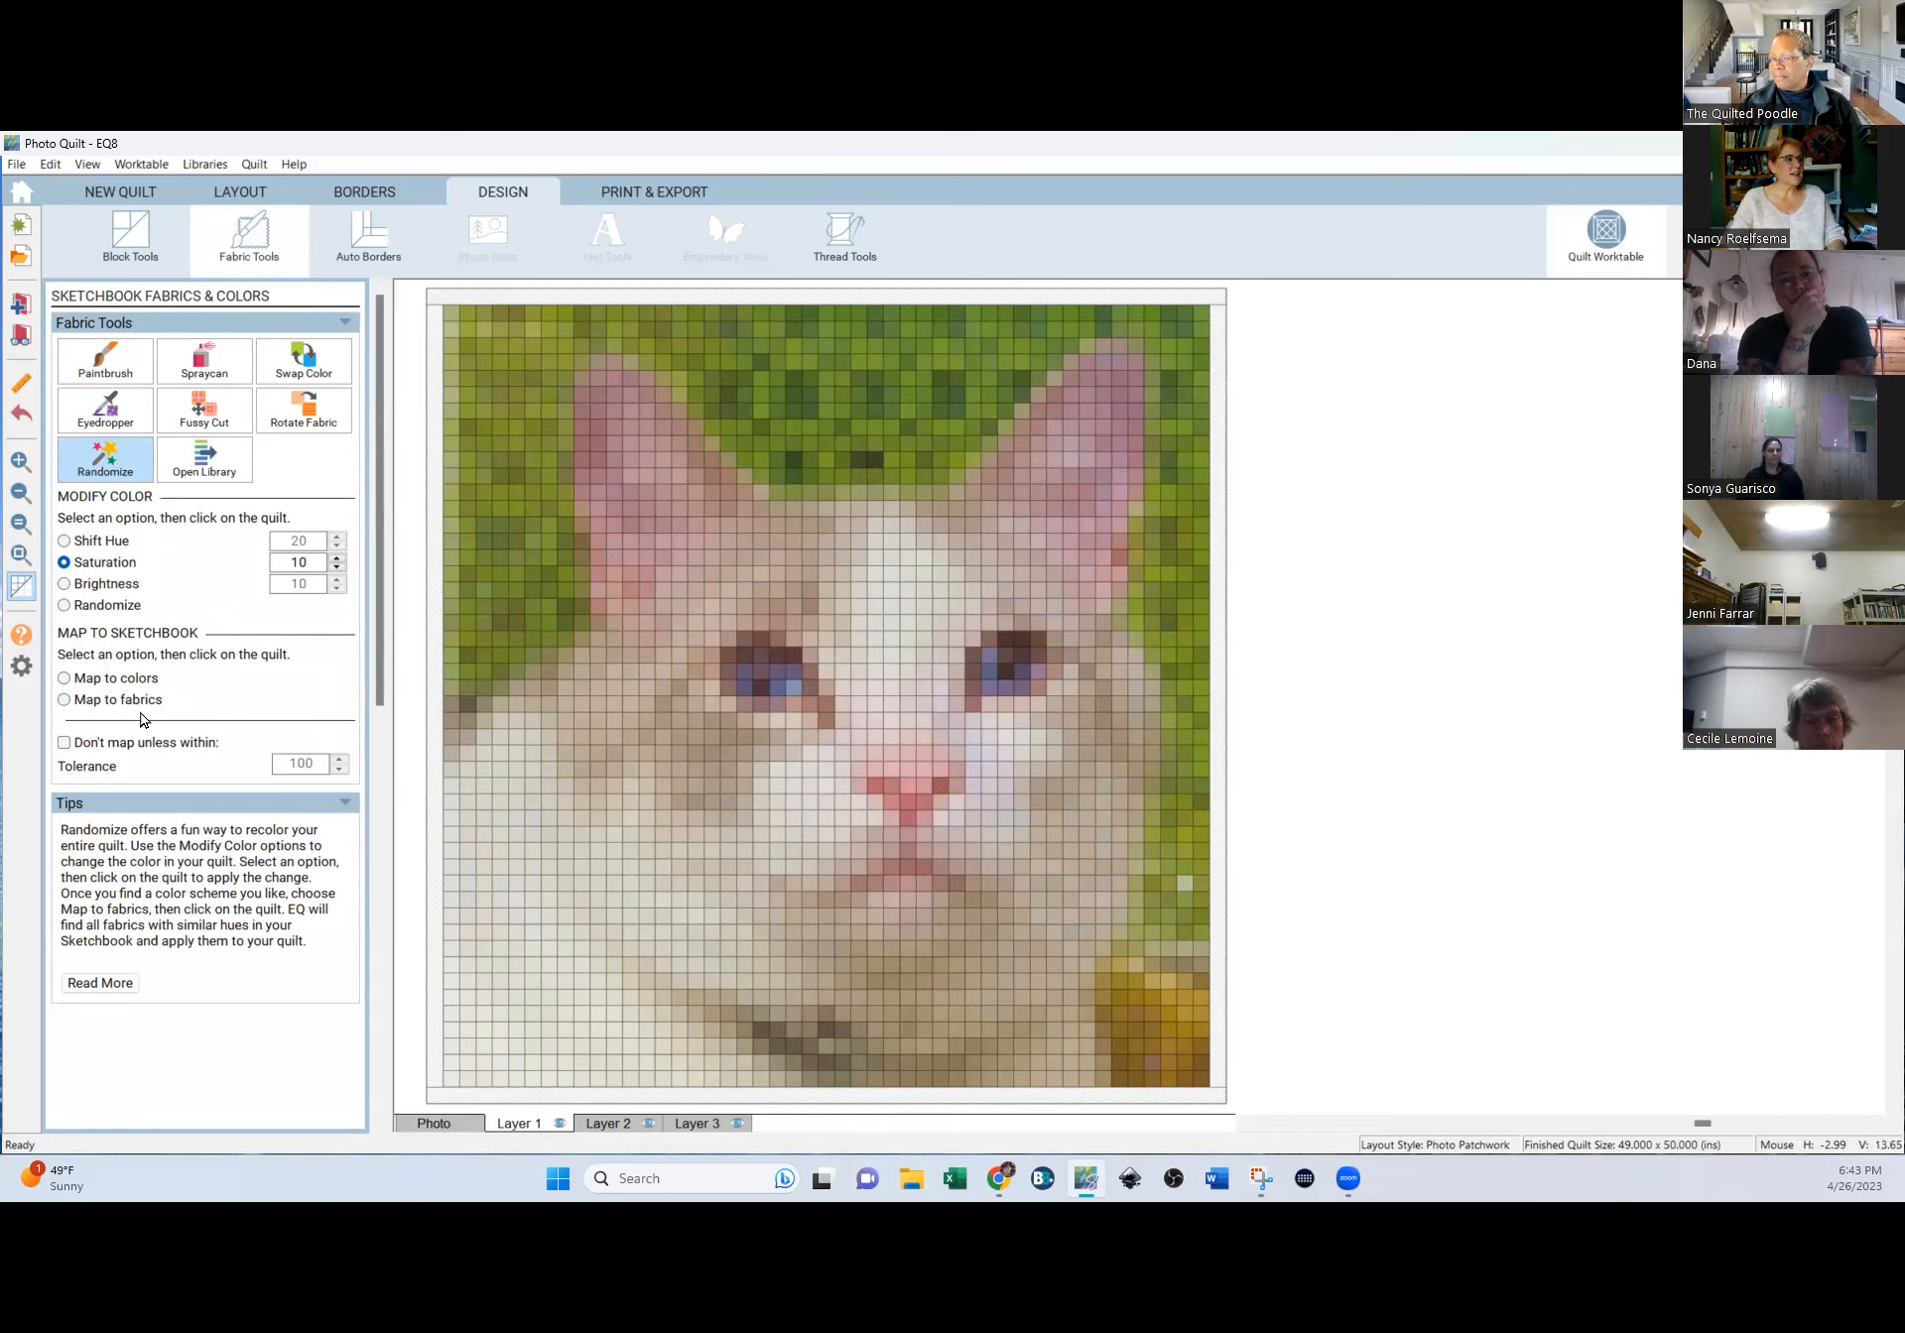
# Map the cat quilt's colours to the Sketchbook fabrics, applying the mapping twice.
pyautogui.click(64, 700)
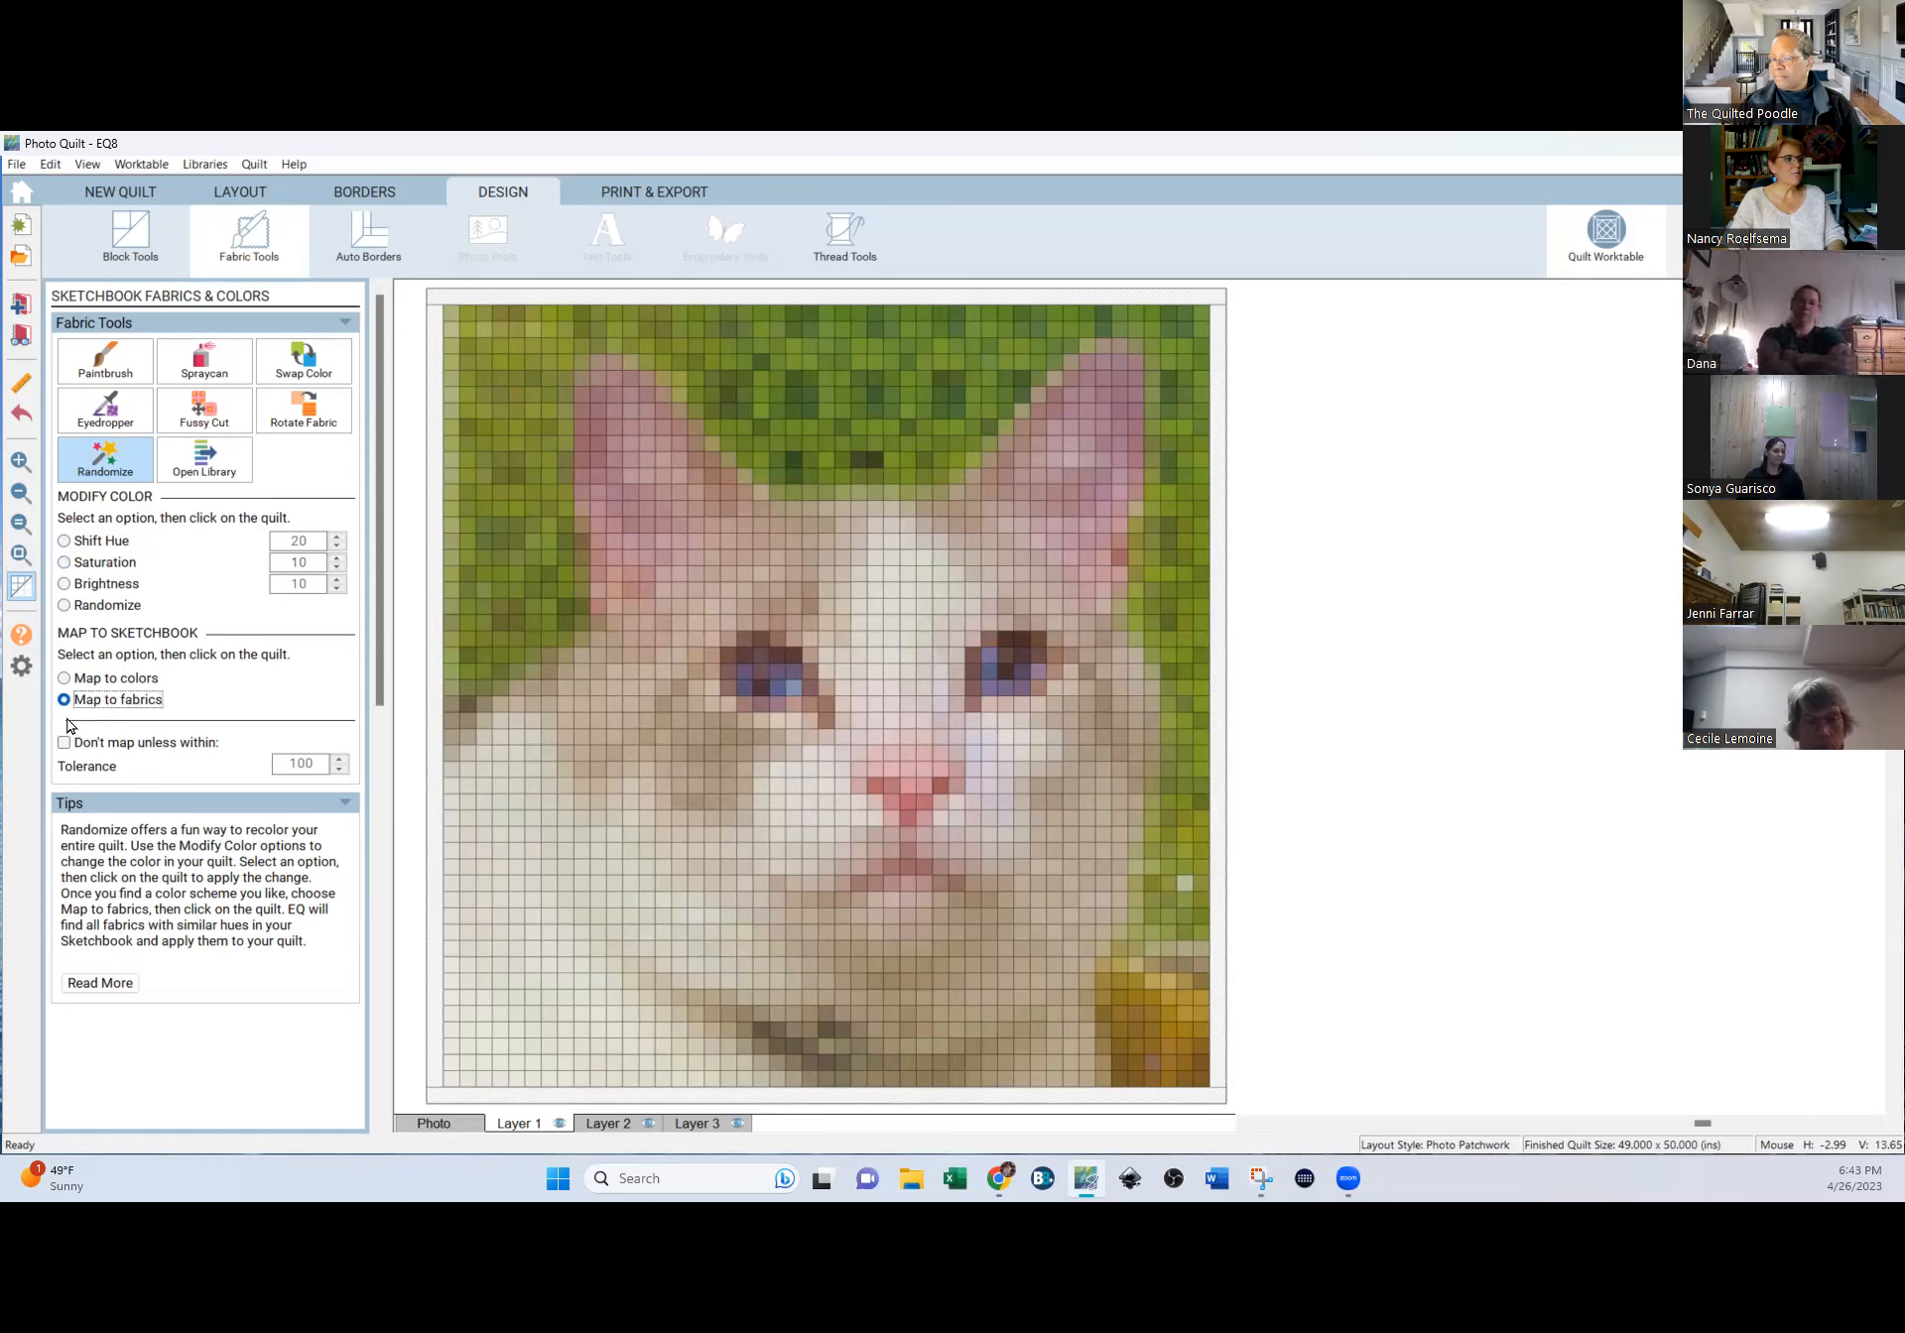
pyautogui.click(748, 525)
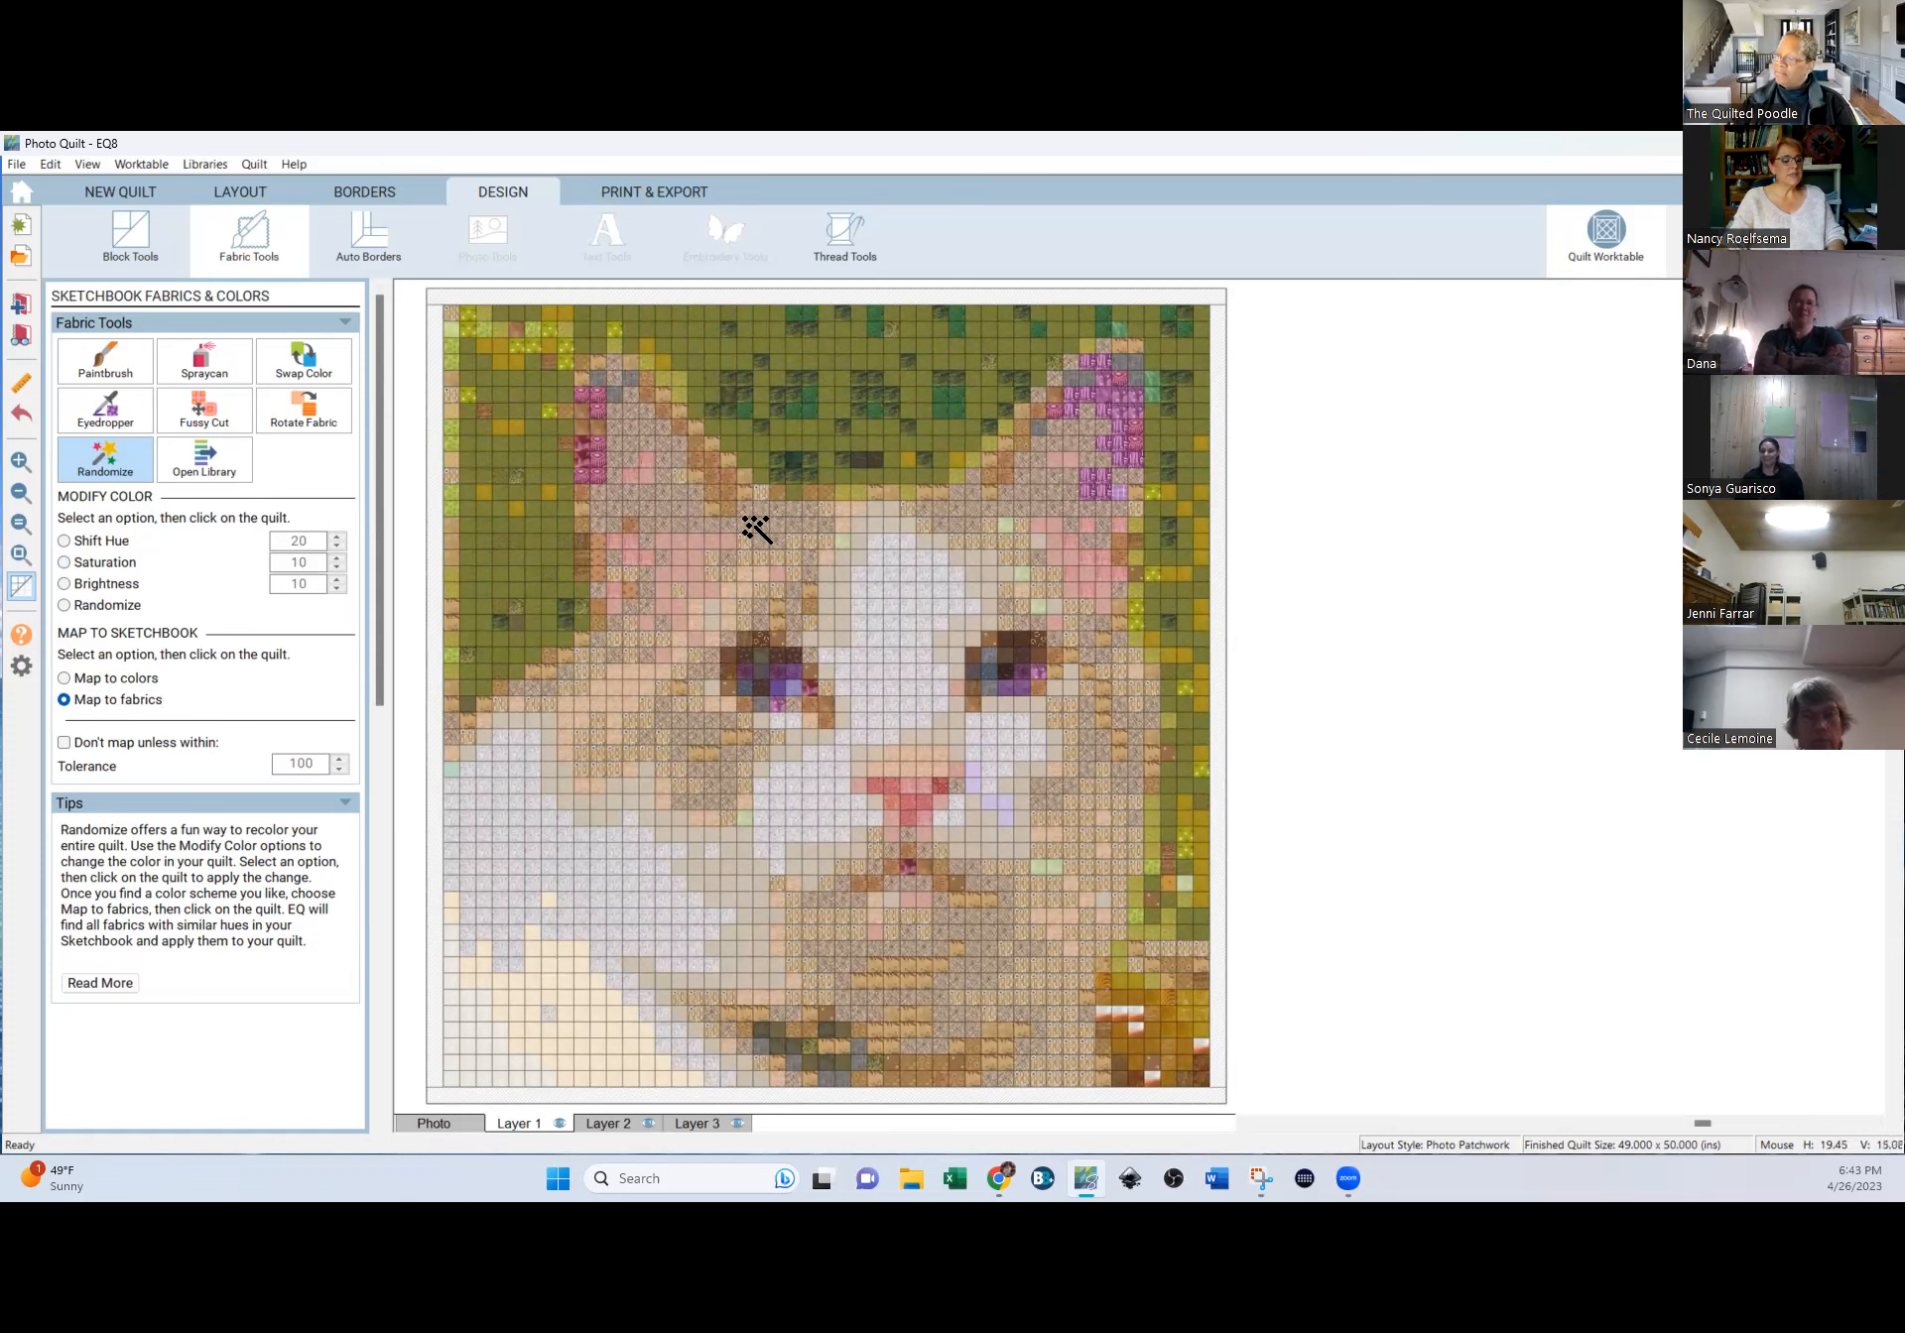
pyautogui.click(756, 529)
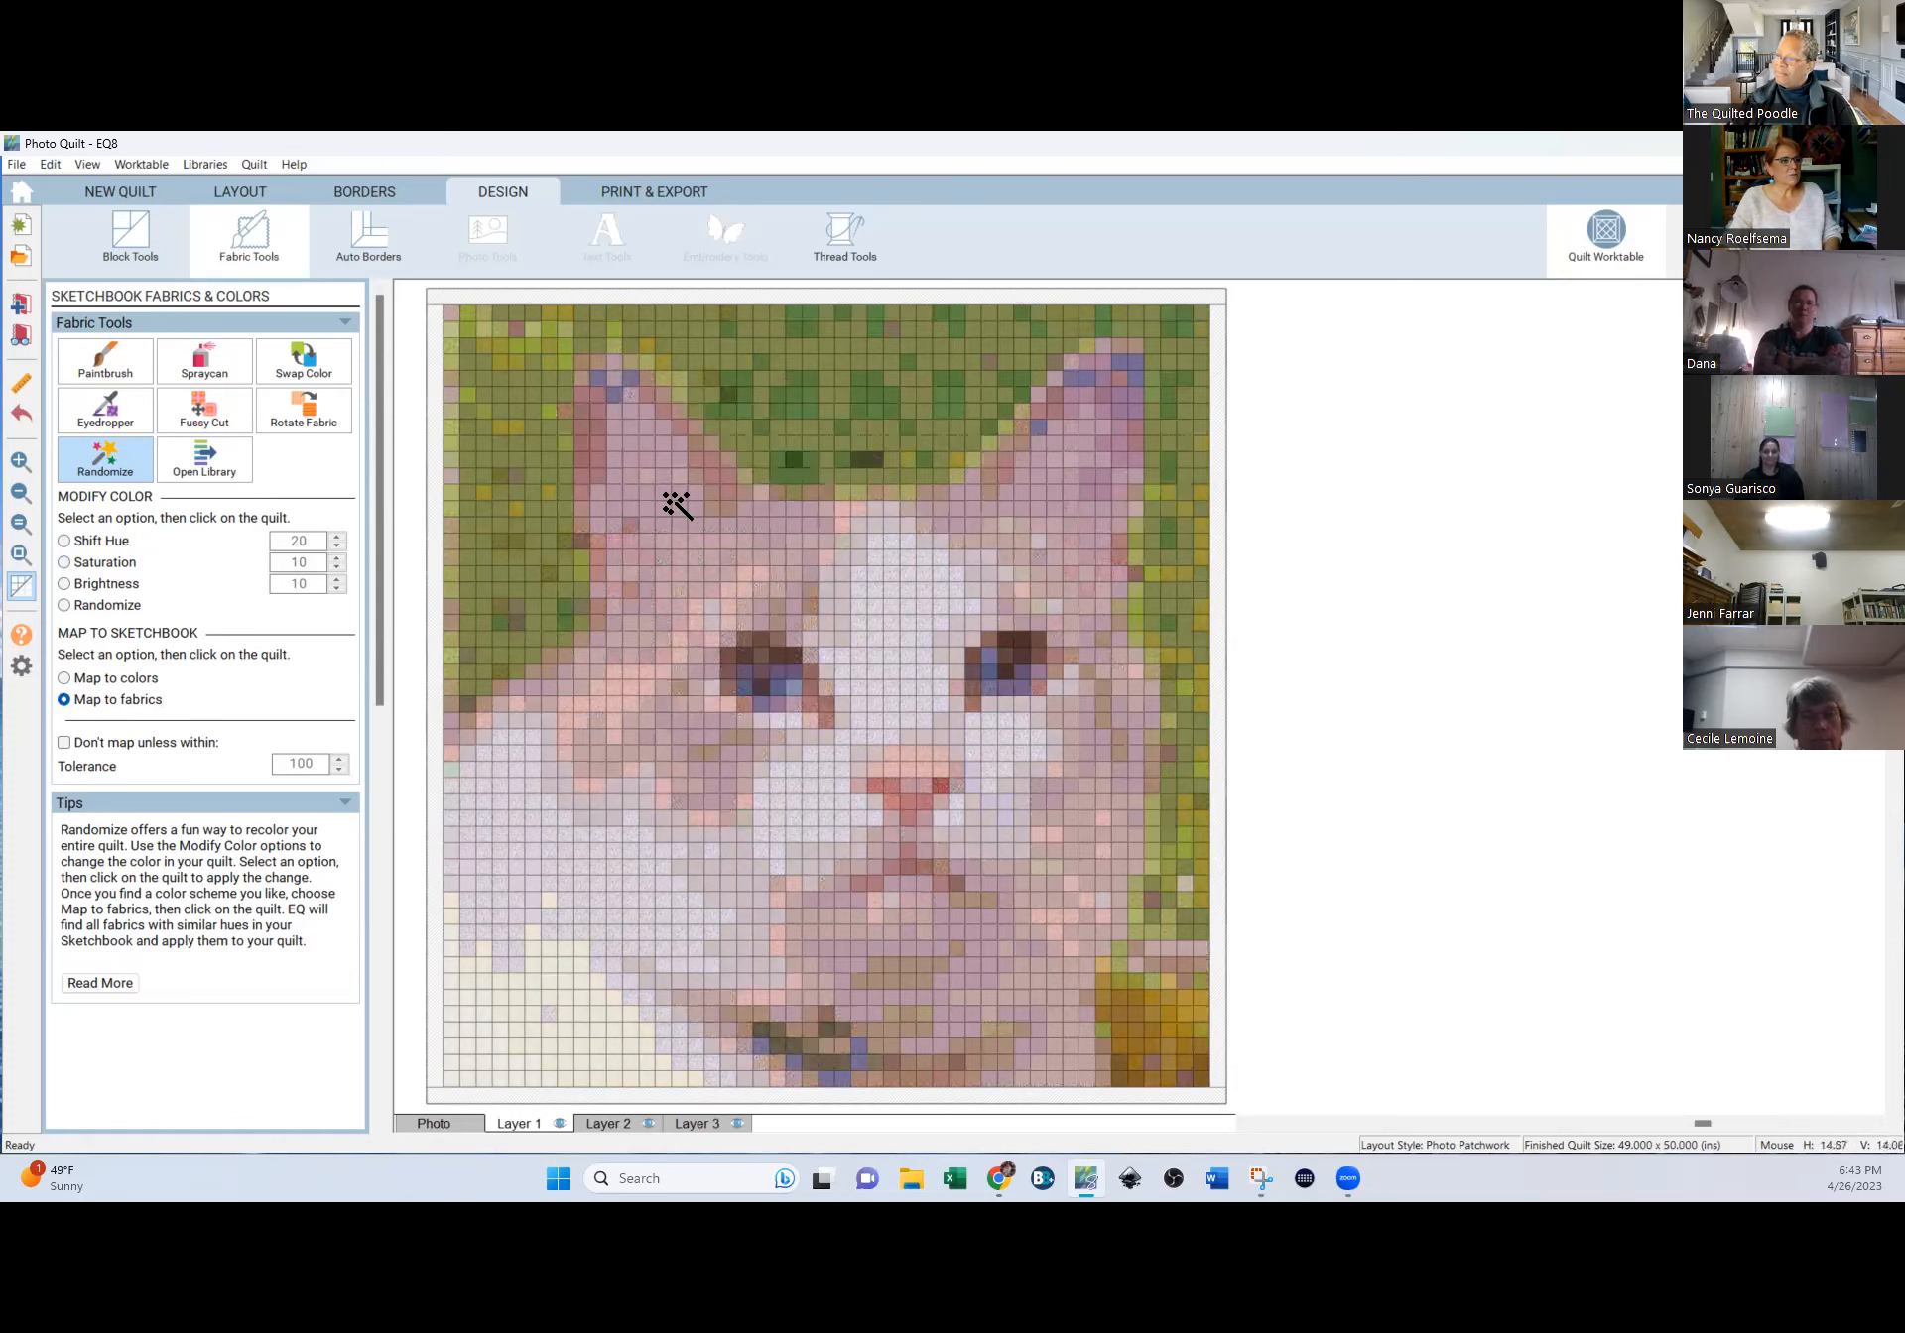
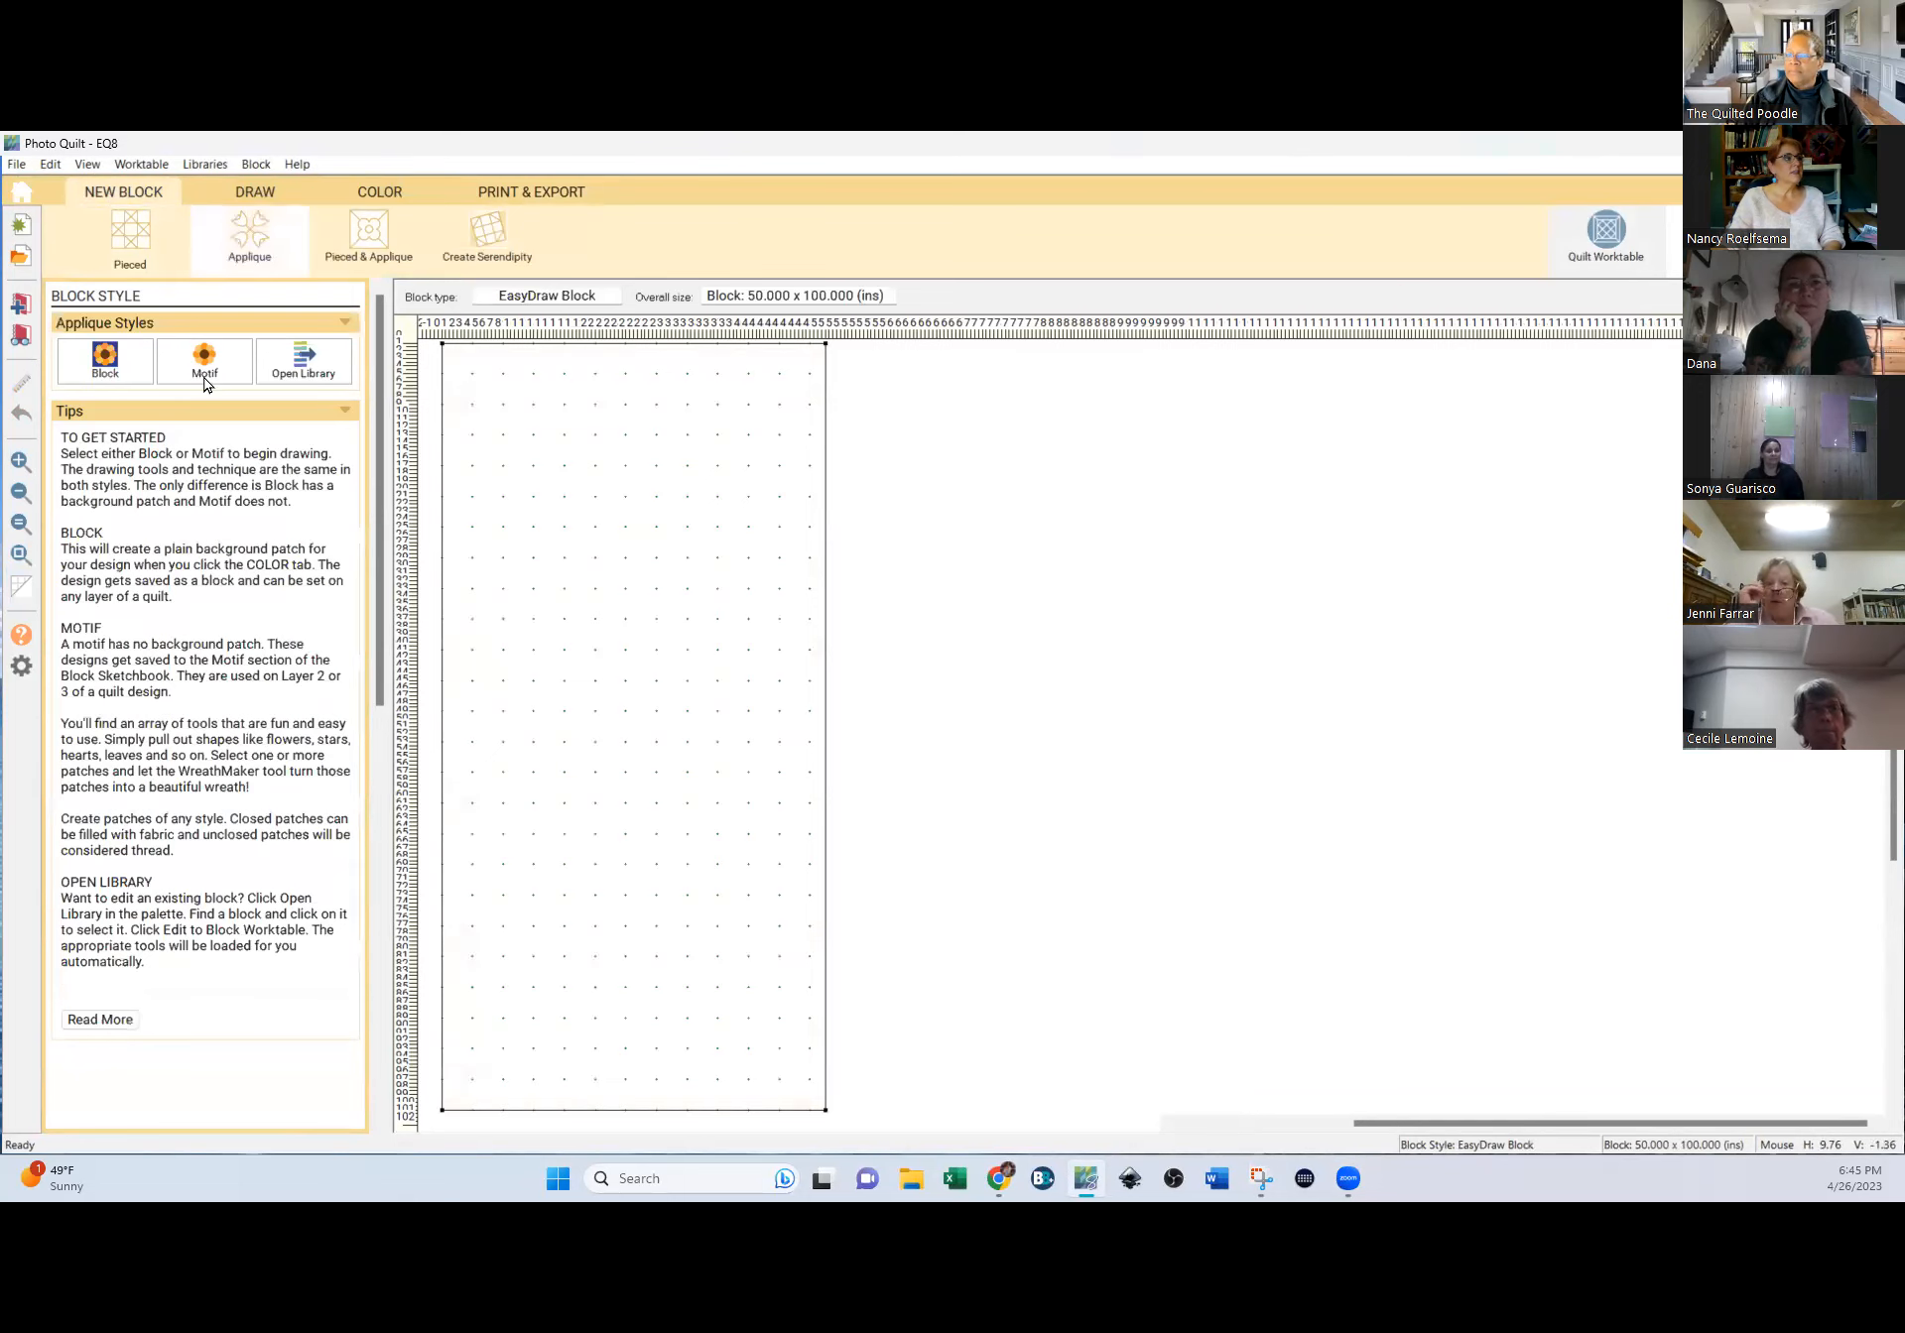
# Start a new applique block and set its size to 20 by 20 inches.
pyautogui.click(106, 363)
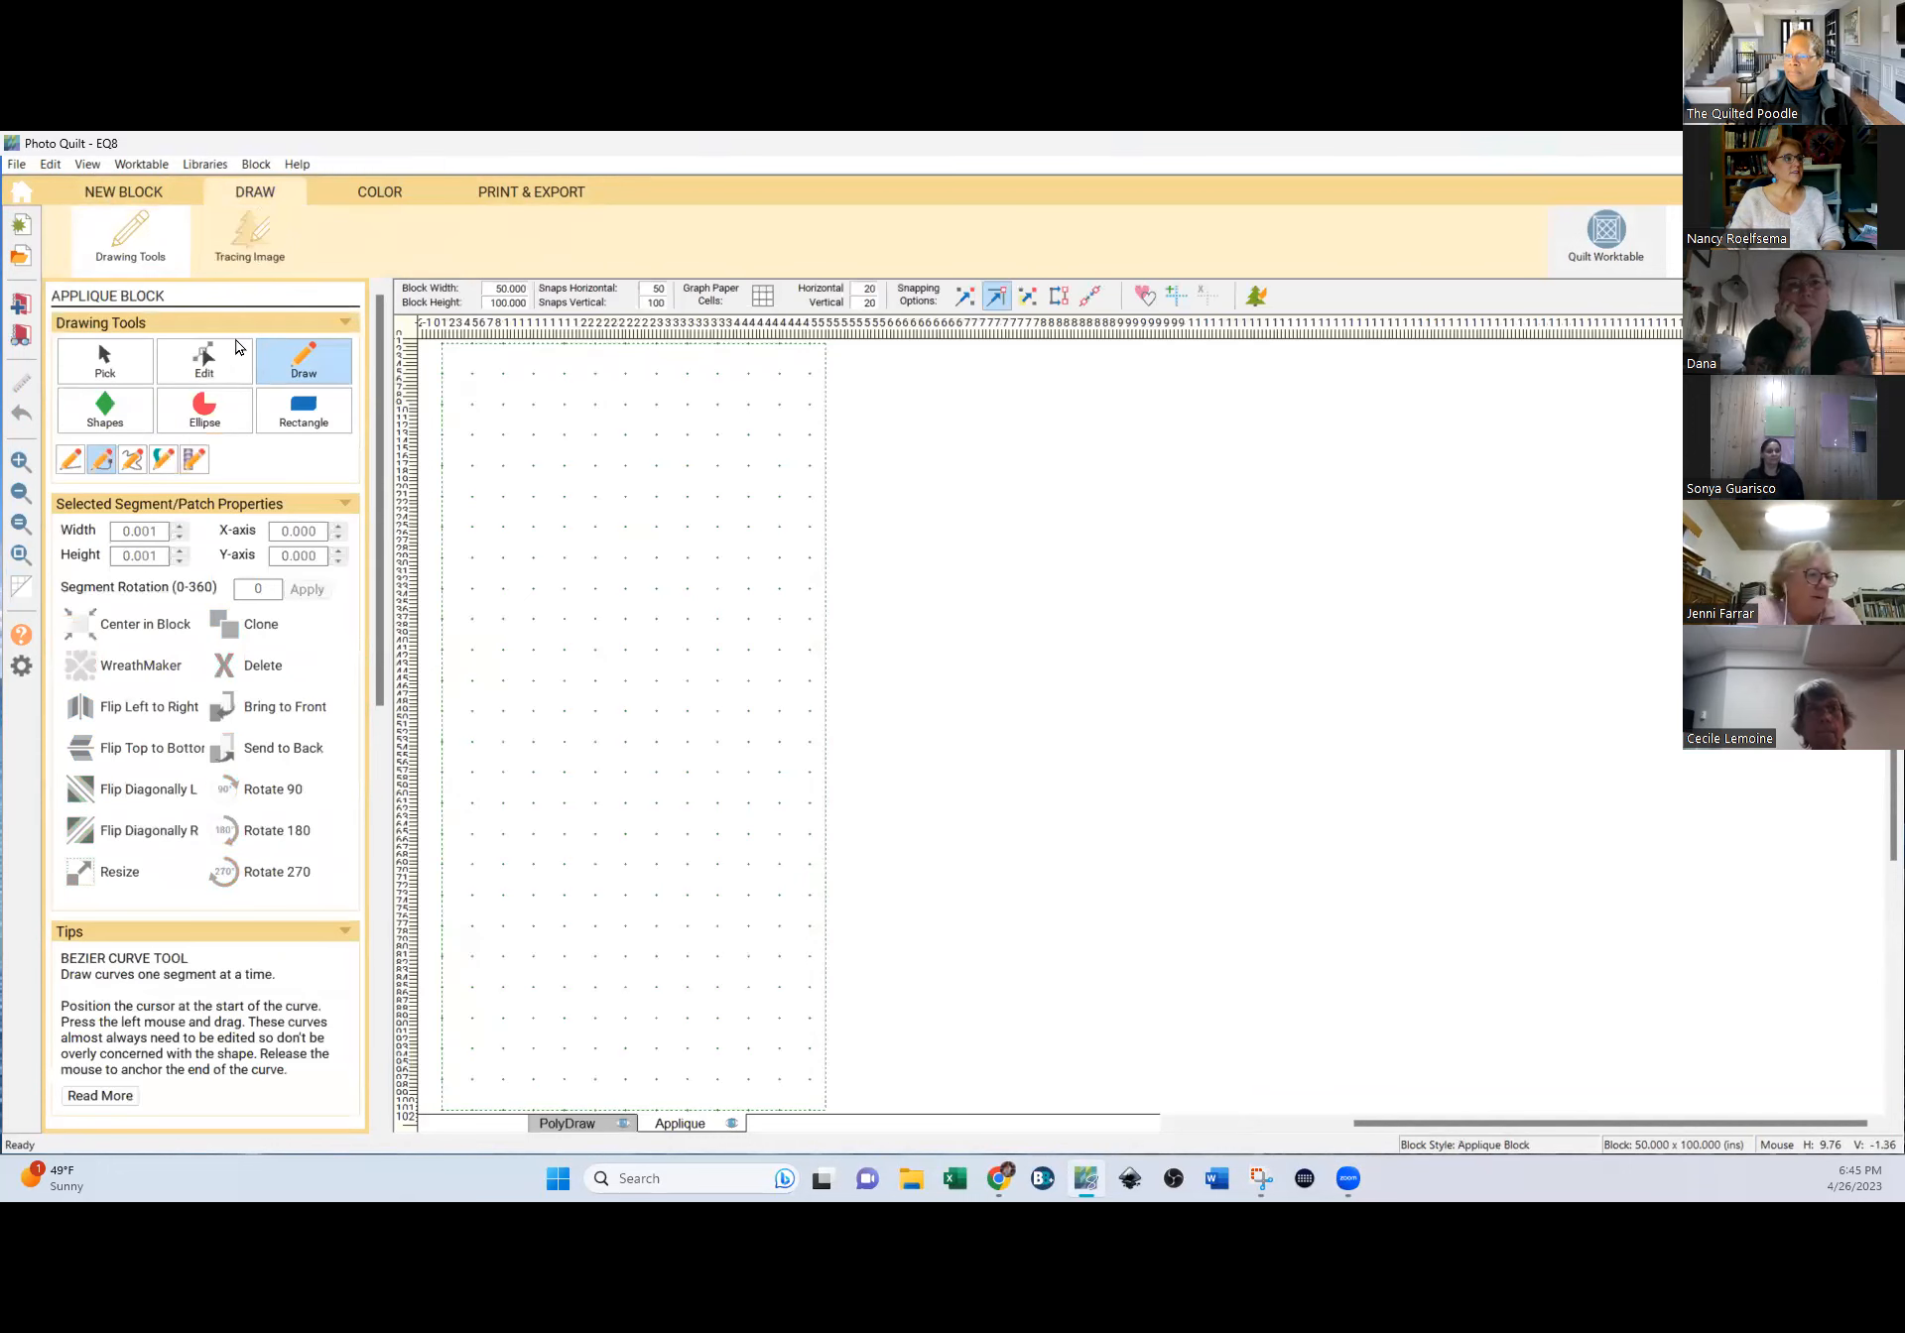
pyautogui.hotkey('shift', 'End')
pyautogui.write('20')
pyautogui.press('Tab')
pyautogui.write('20')
pyautogui.press('Tab')
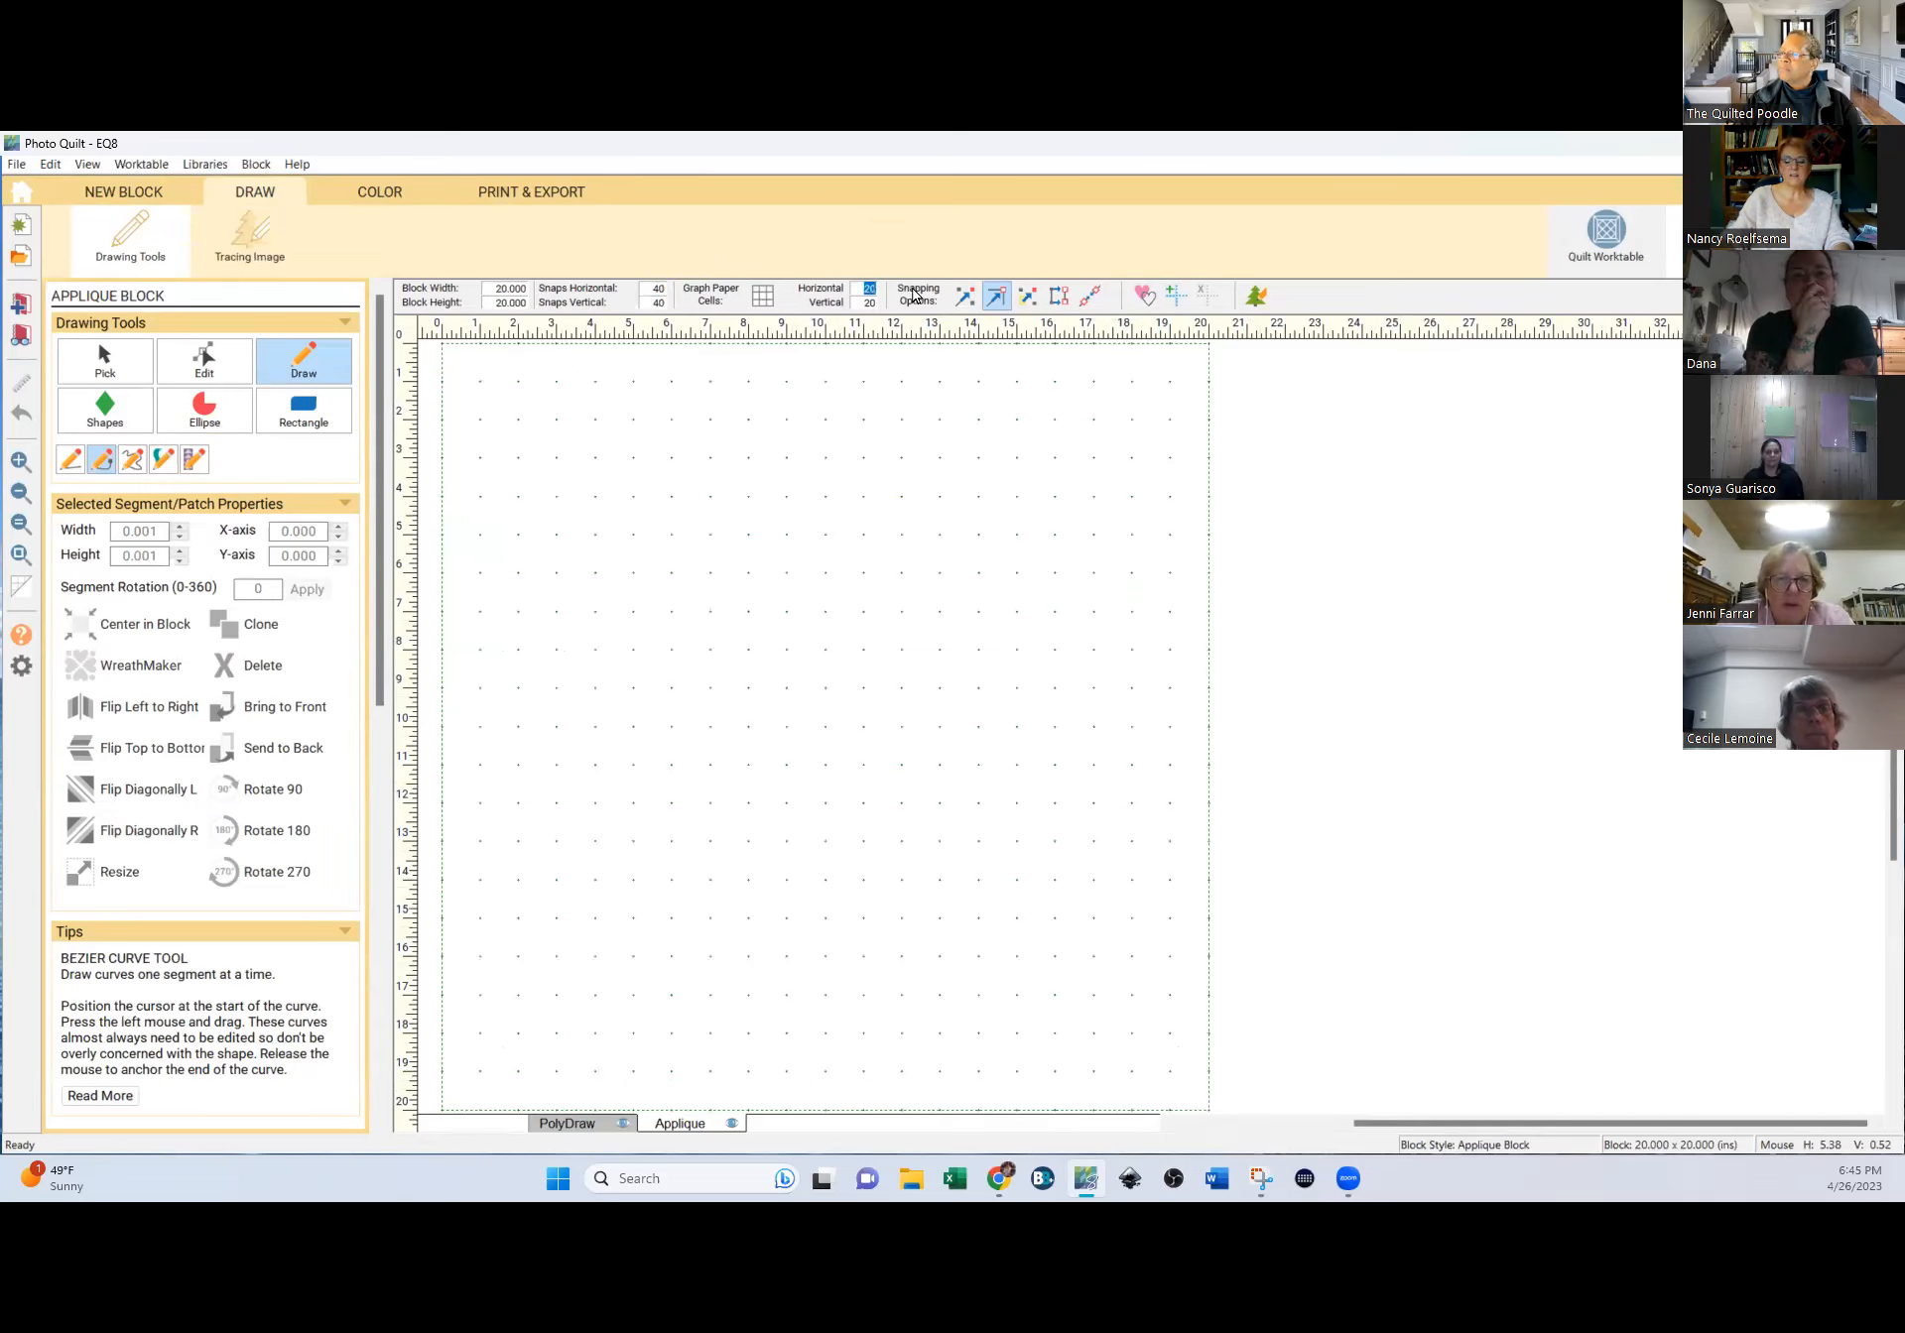
# Set the graph paper to 40 horizontal and 40 vertical cells and turn off the active snapping option.
pyautogui.write('40')
pyautogui.press('Tab')
pyautogui.write('40')
pyautogui.press('Tab')
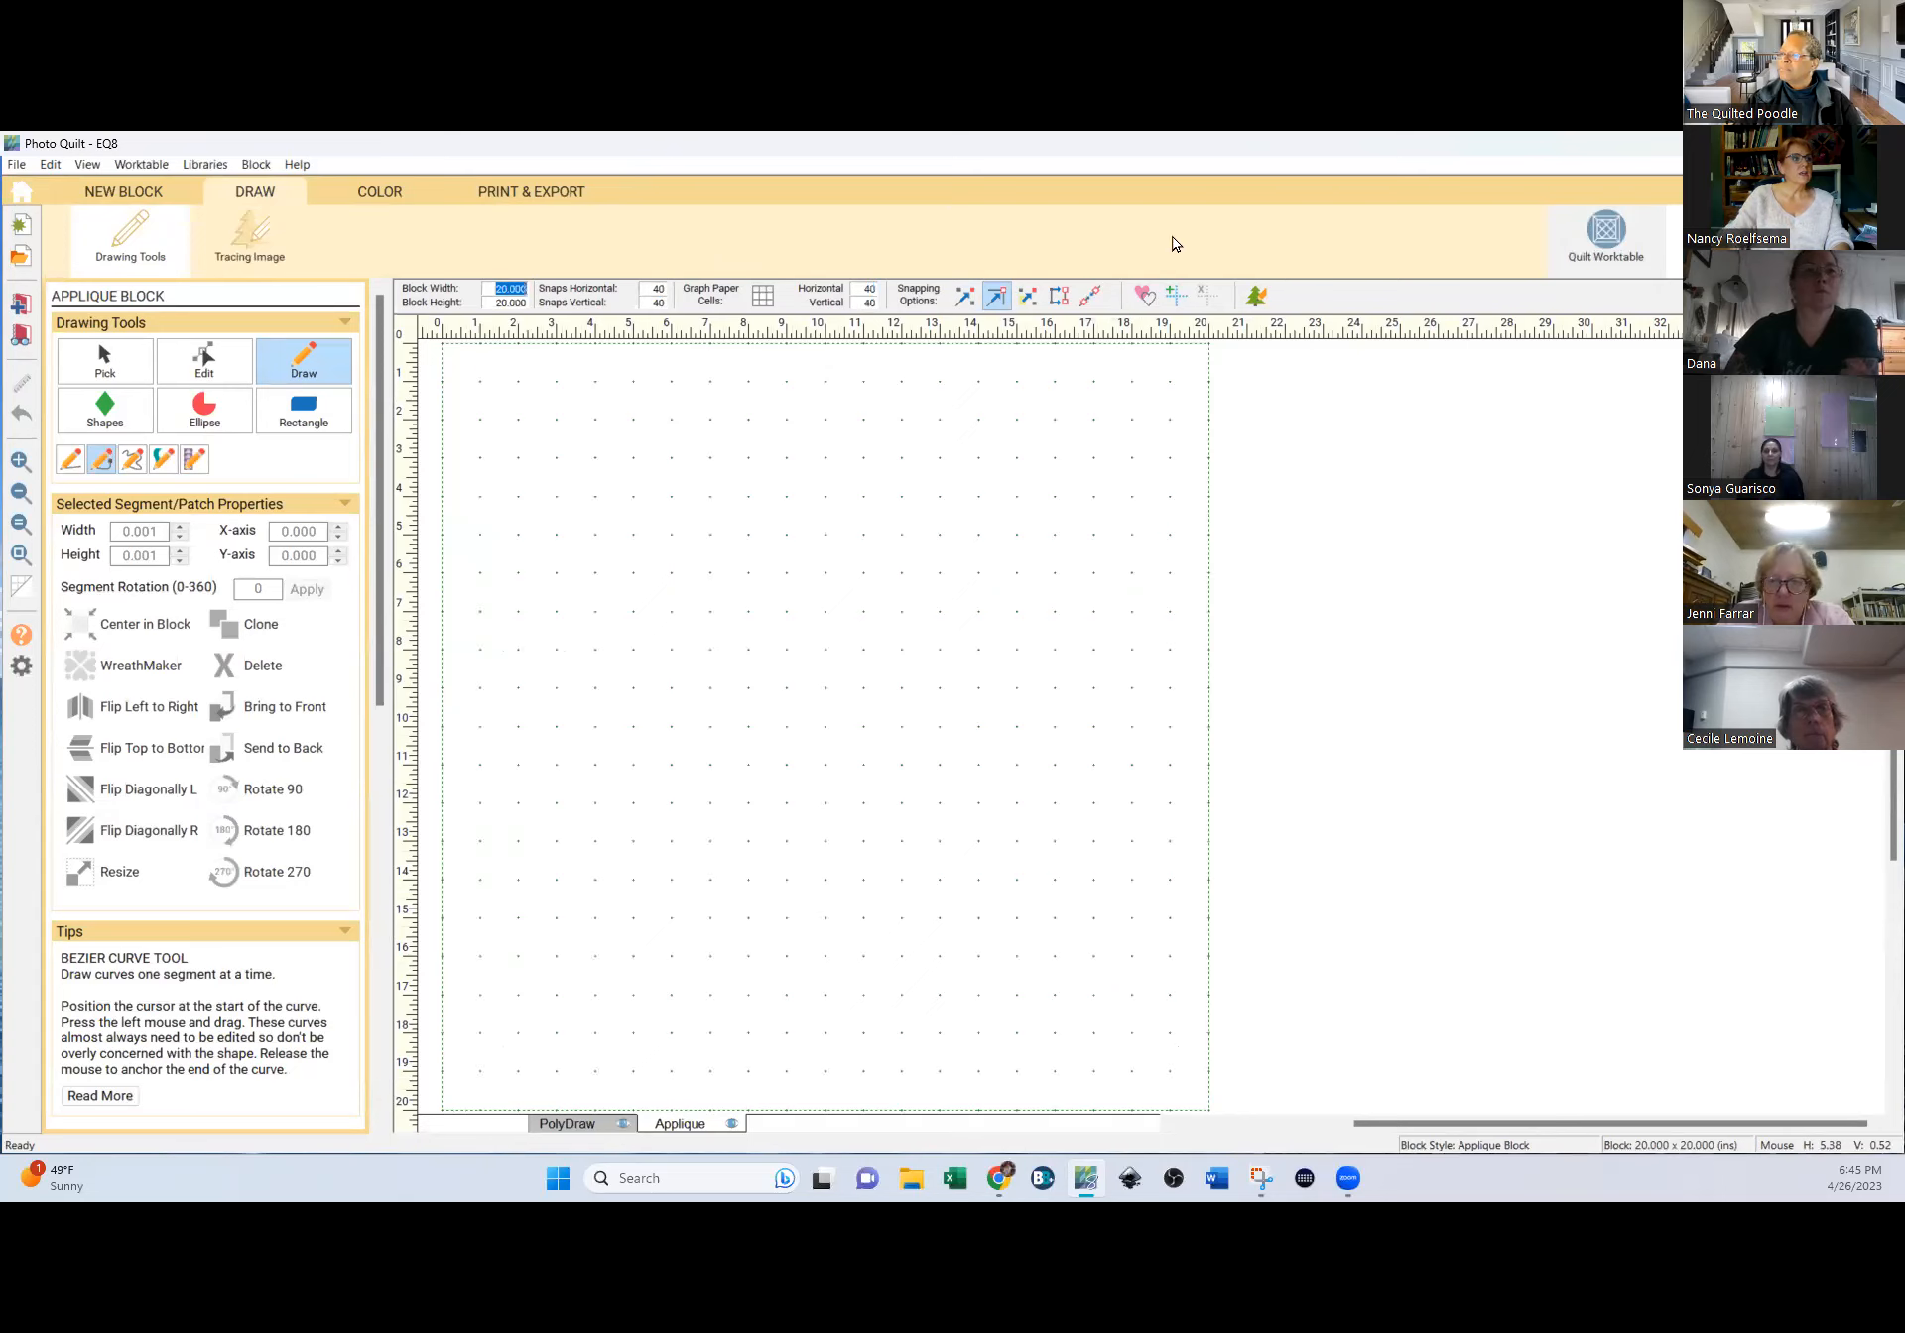
pyautogui.click(993, 298)
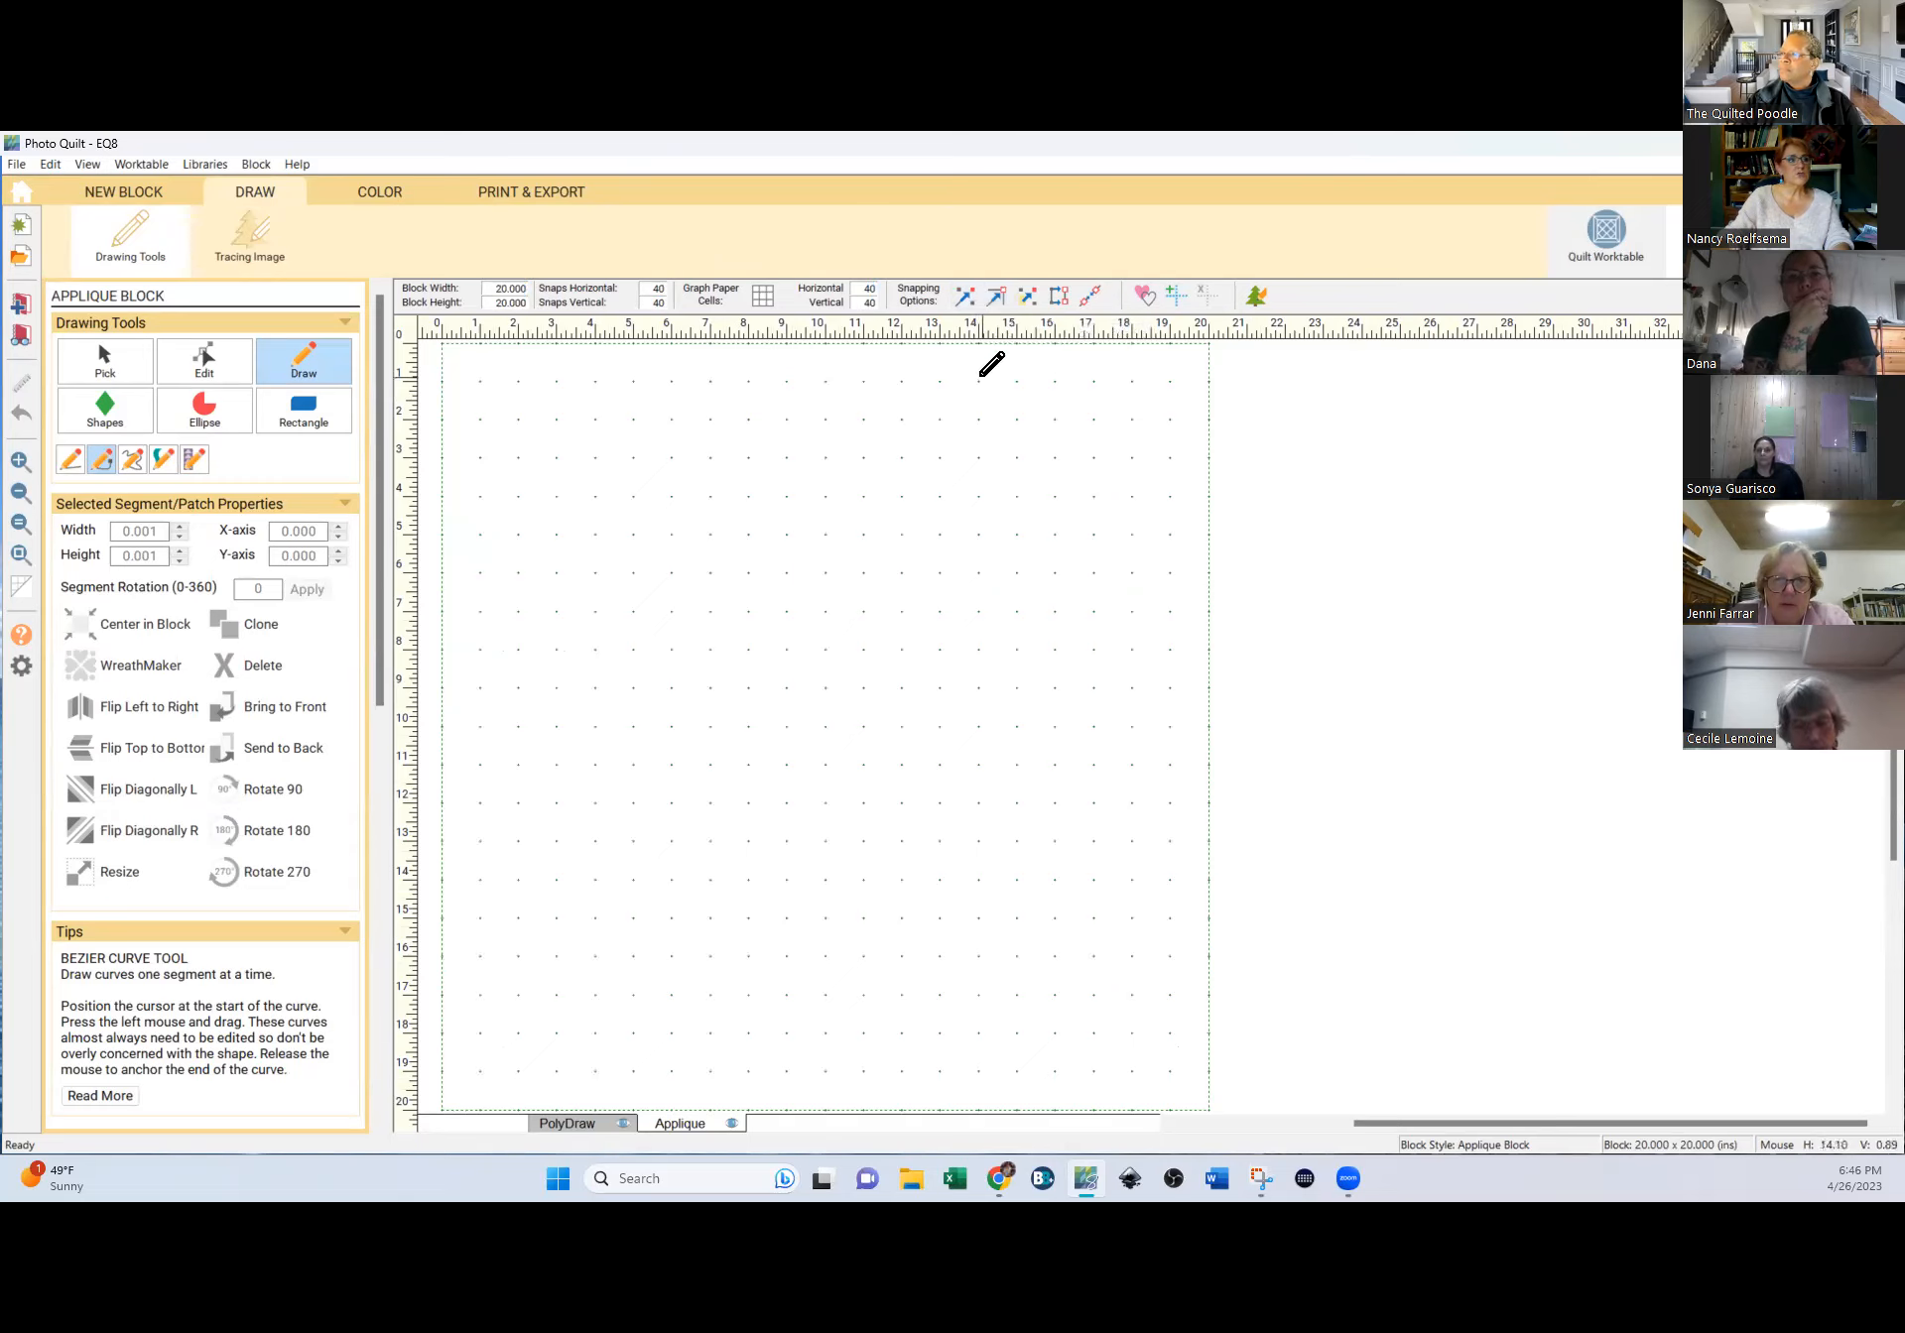
pyautogui.click(995, 300)
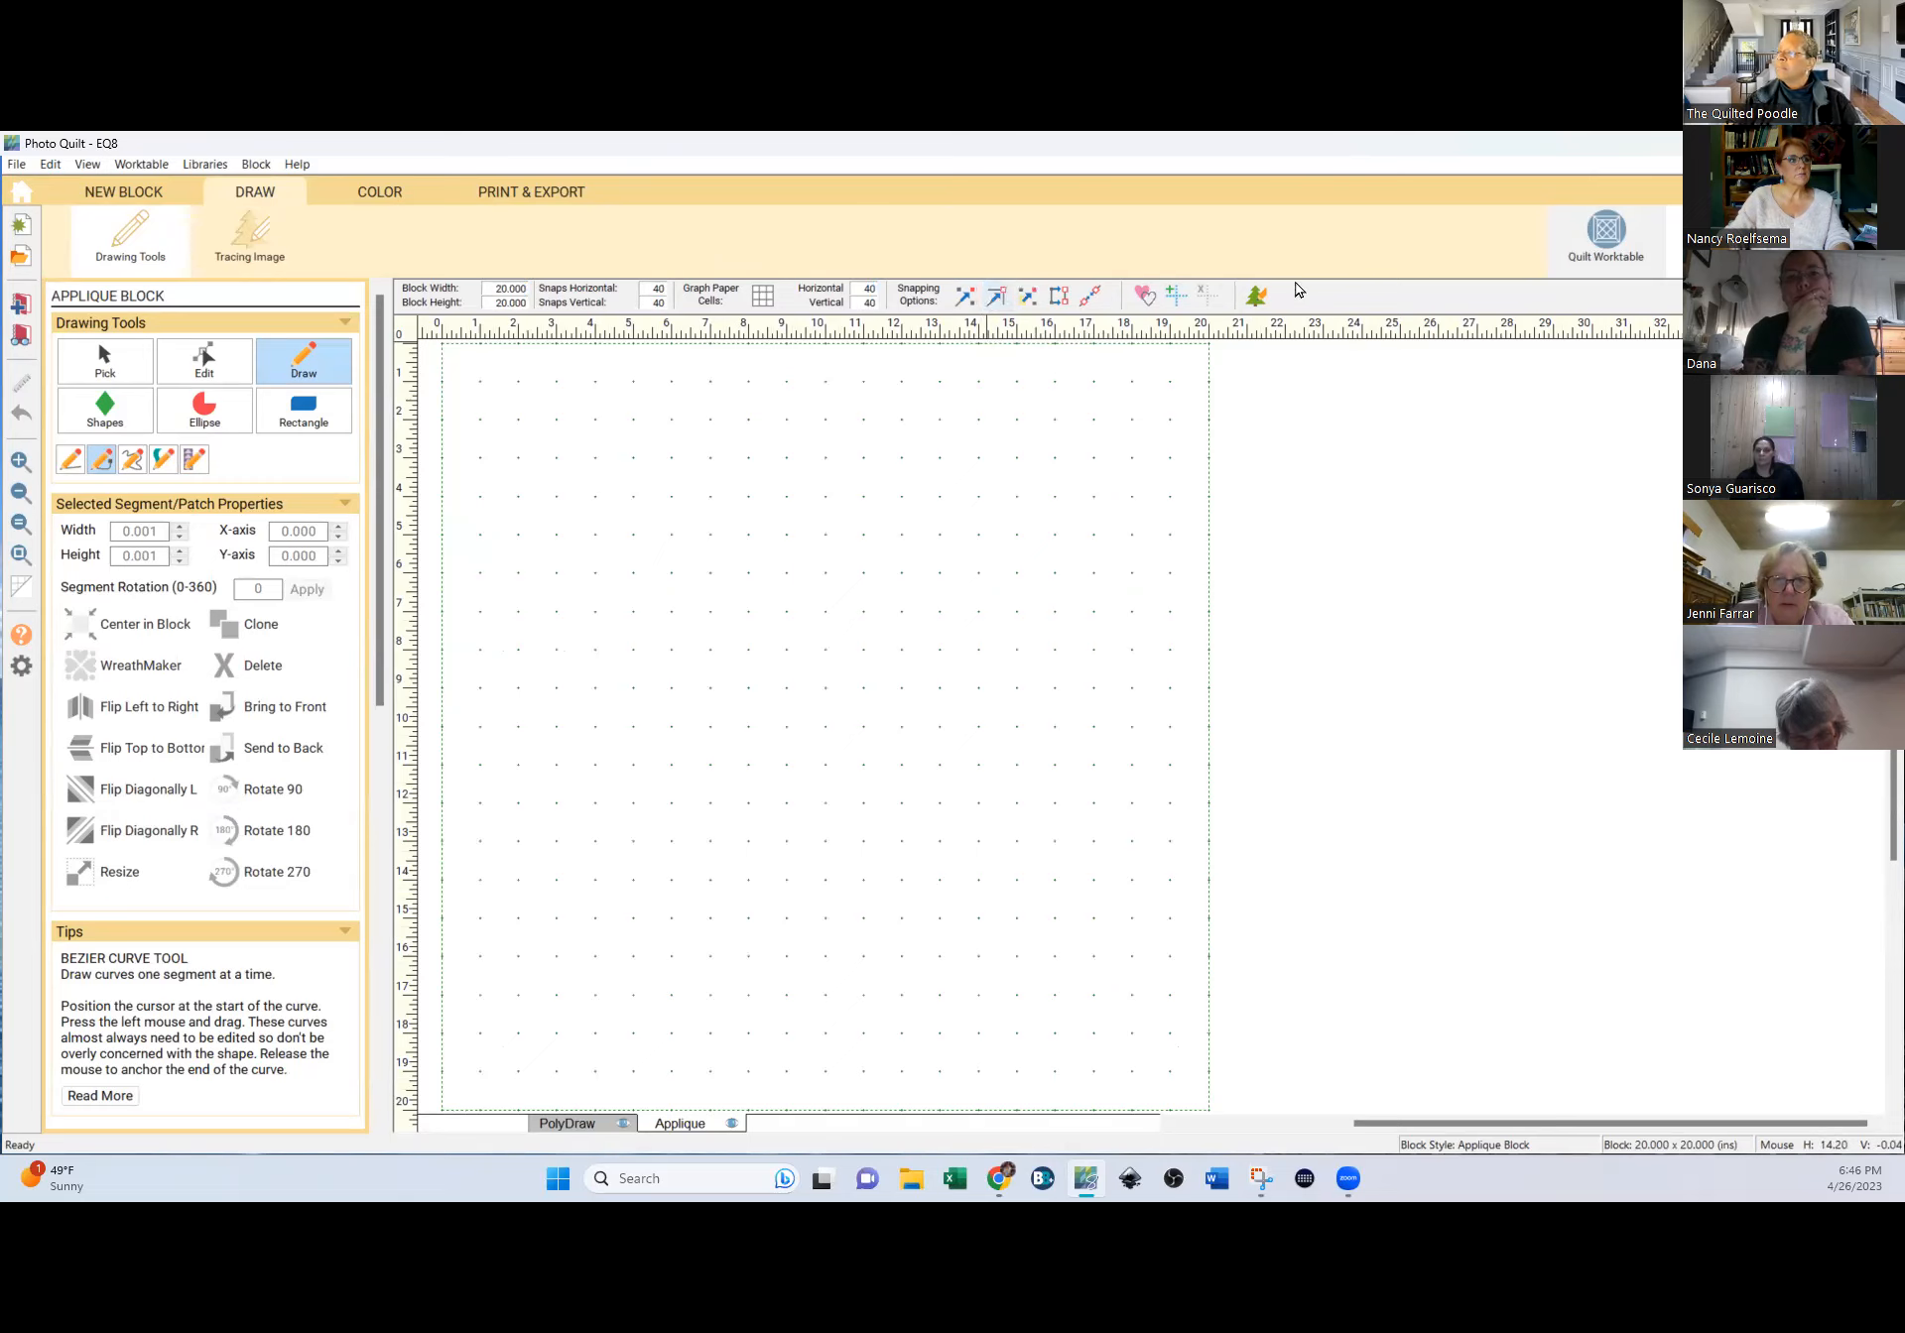
pyautogui.click(1256, 298)
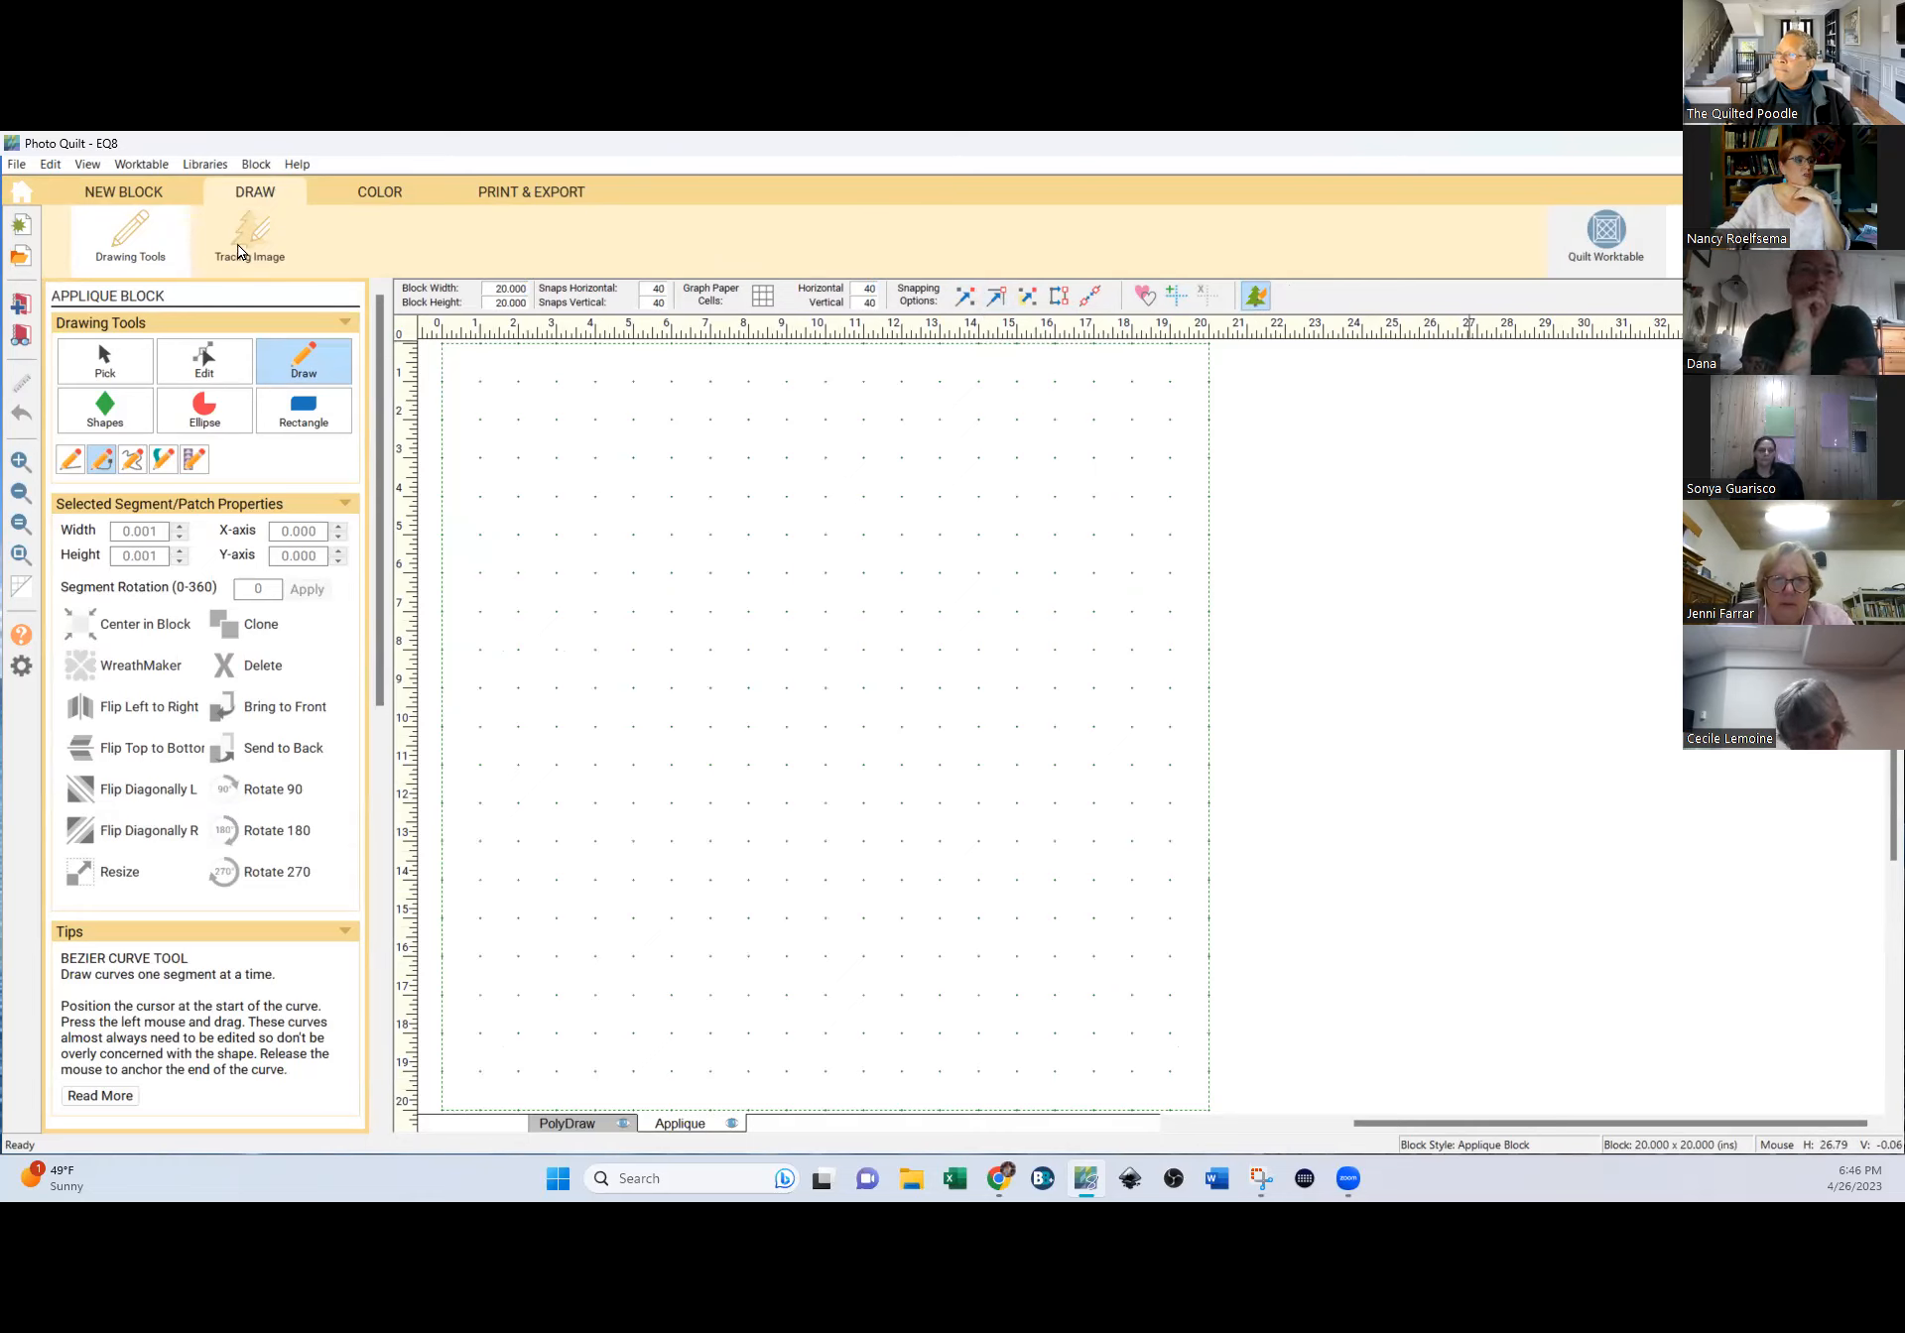
pyautogui.click(238, 251)
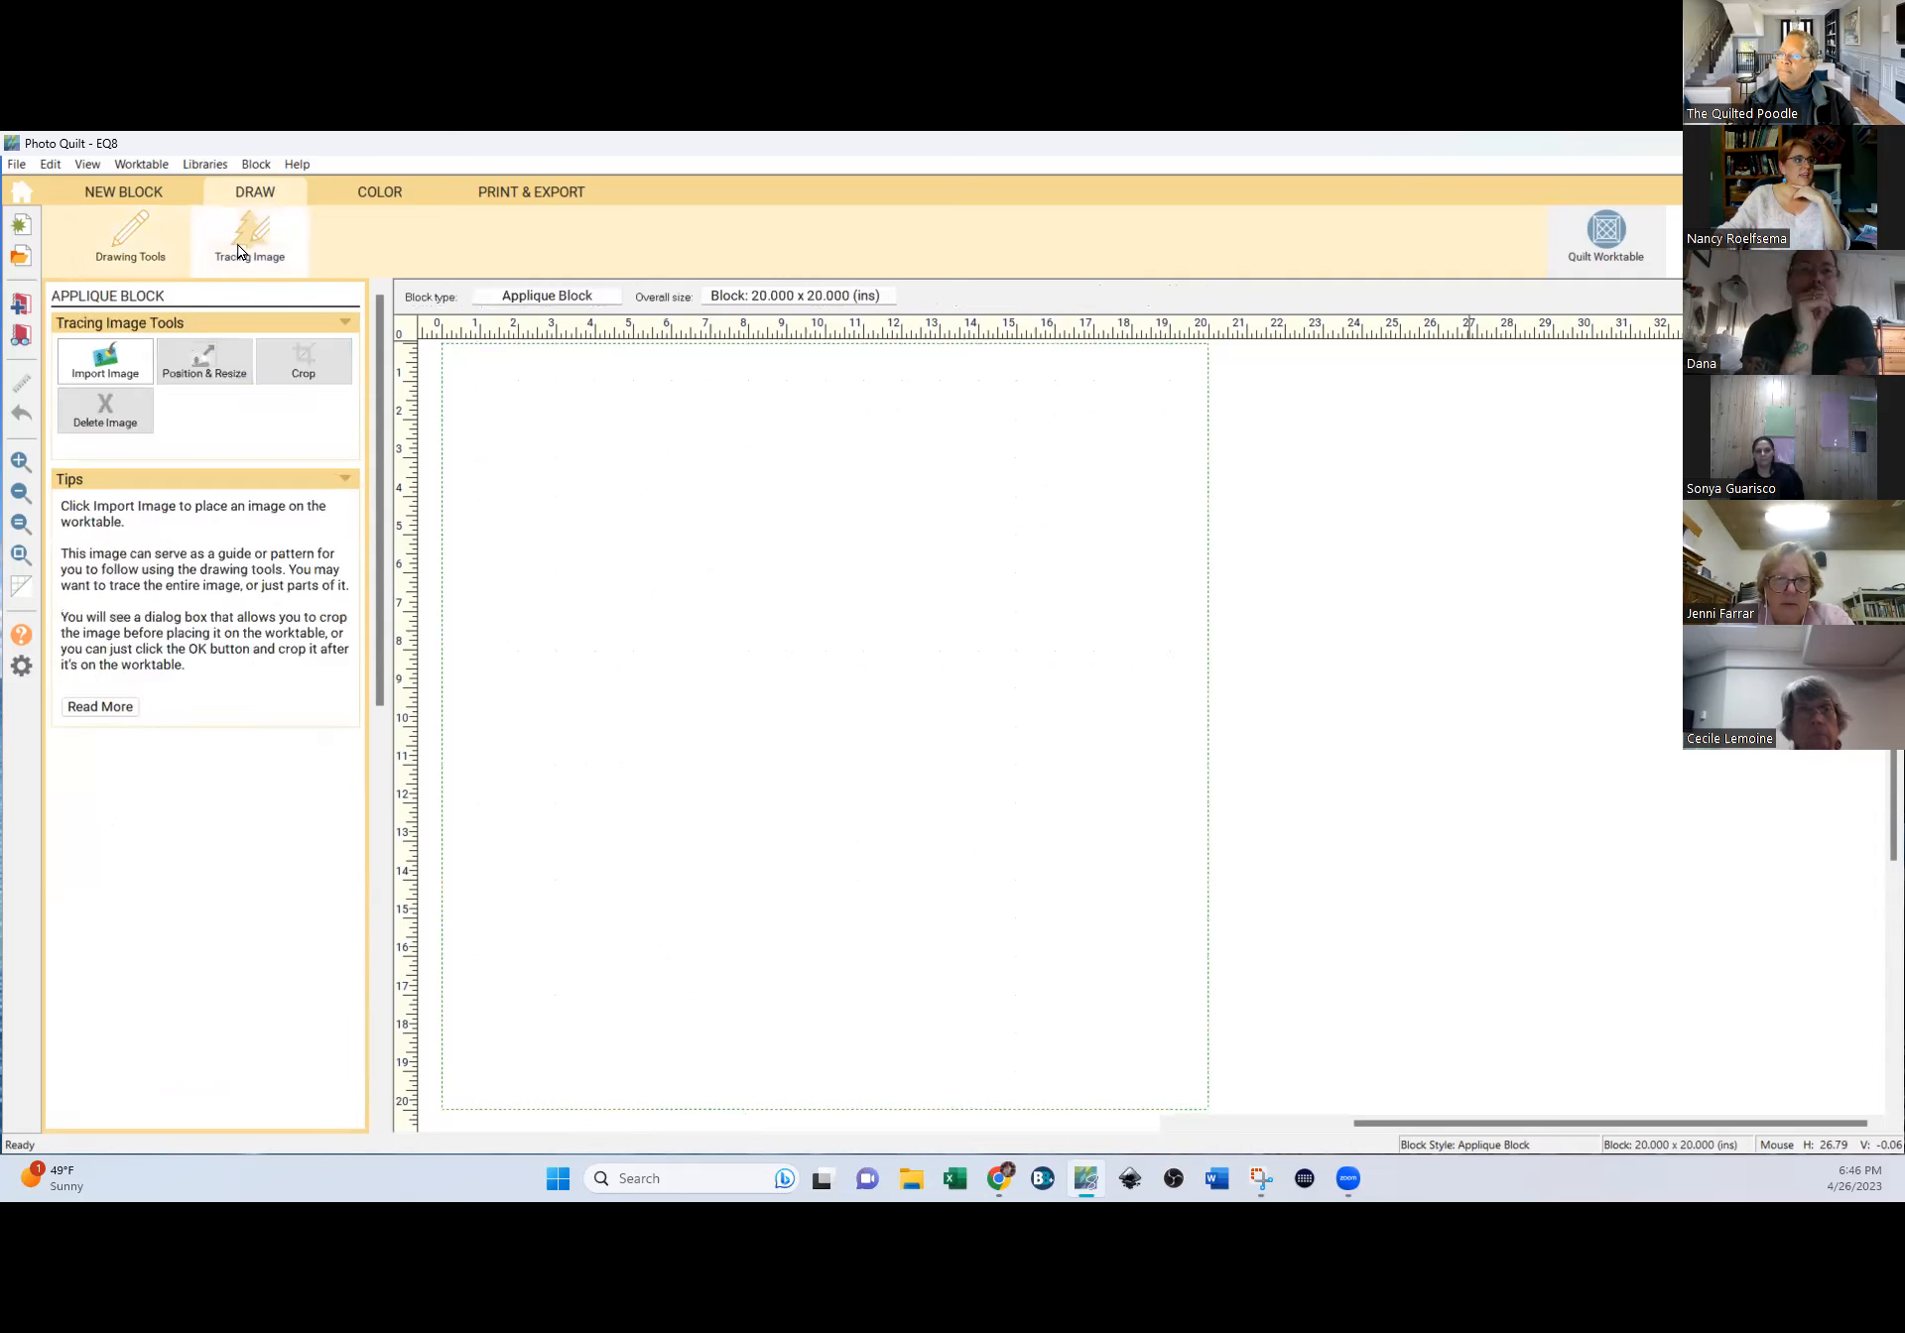
pyautogui.click(101, 367)
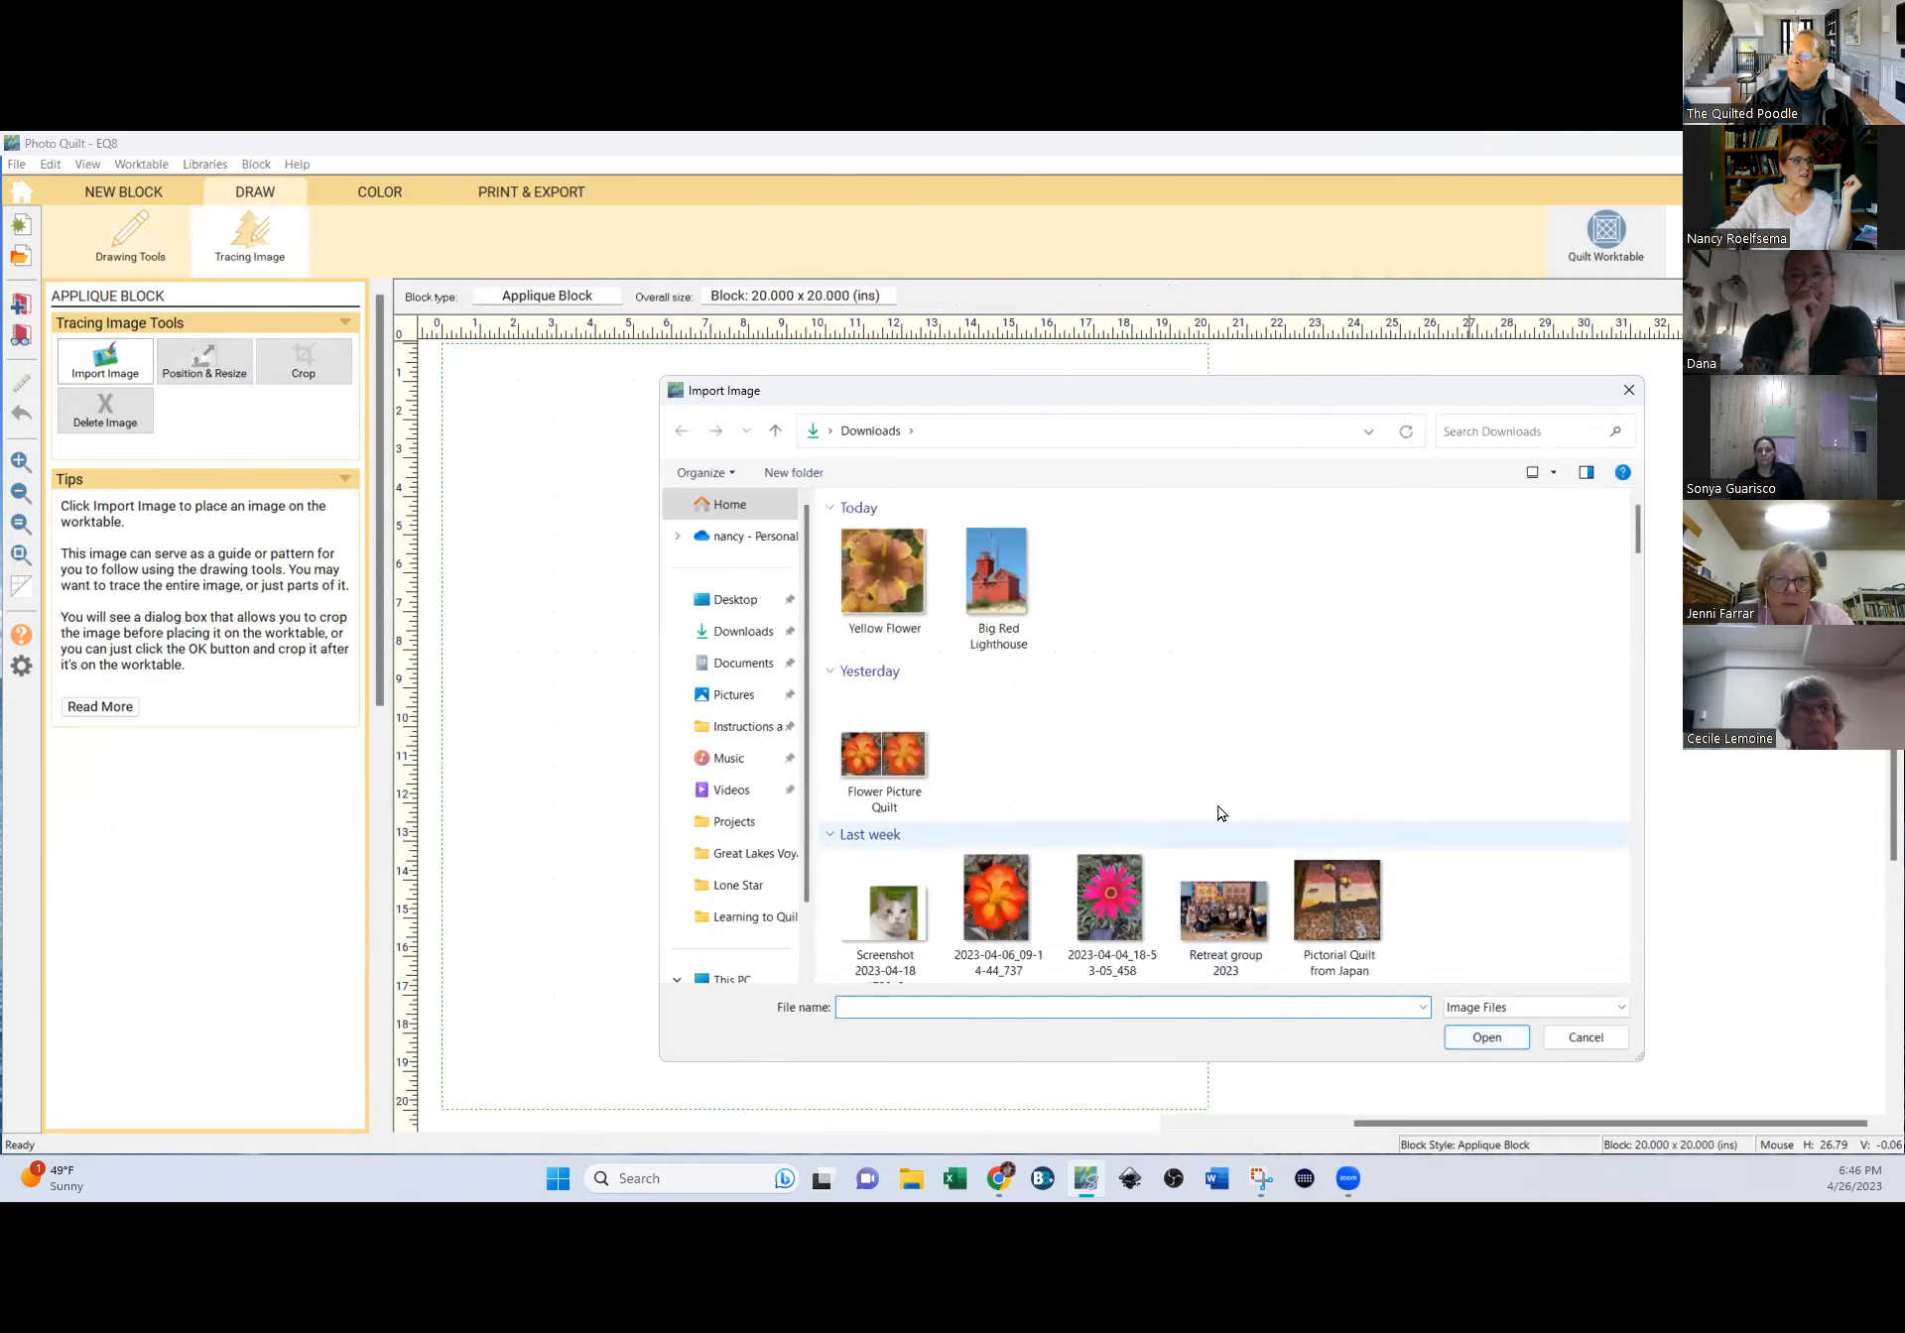
pyautogui.click(878, 928)
pyautogui.click(1492, 1038)
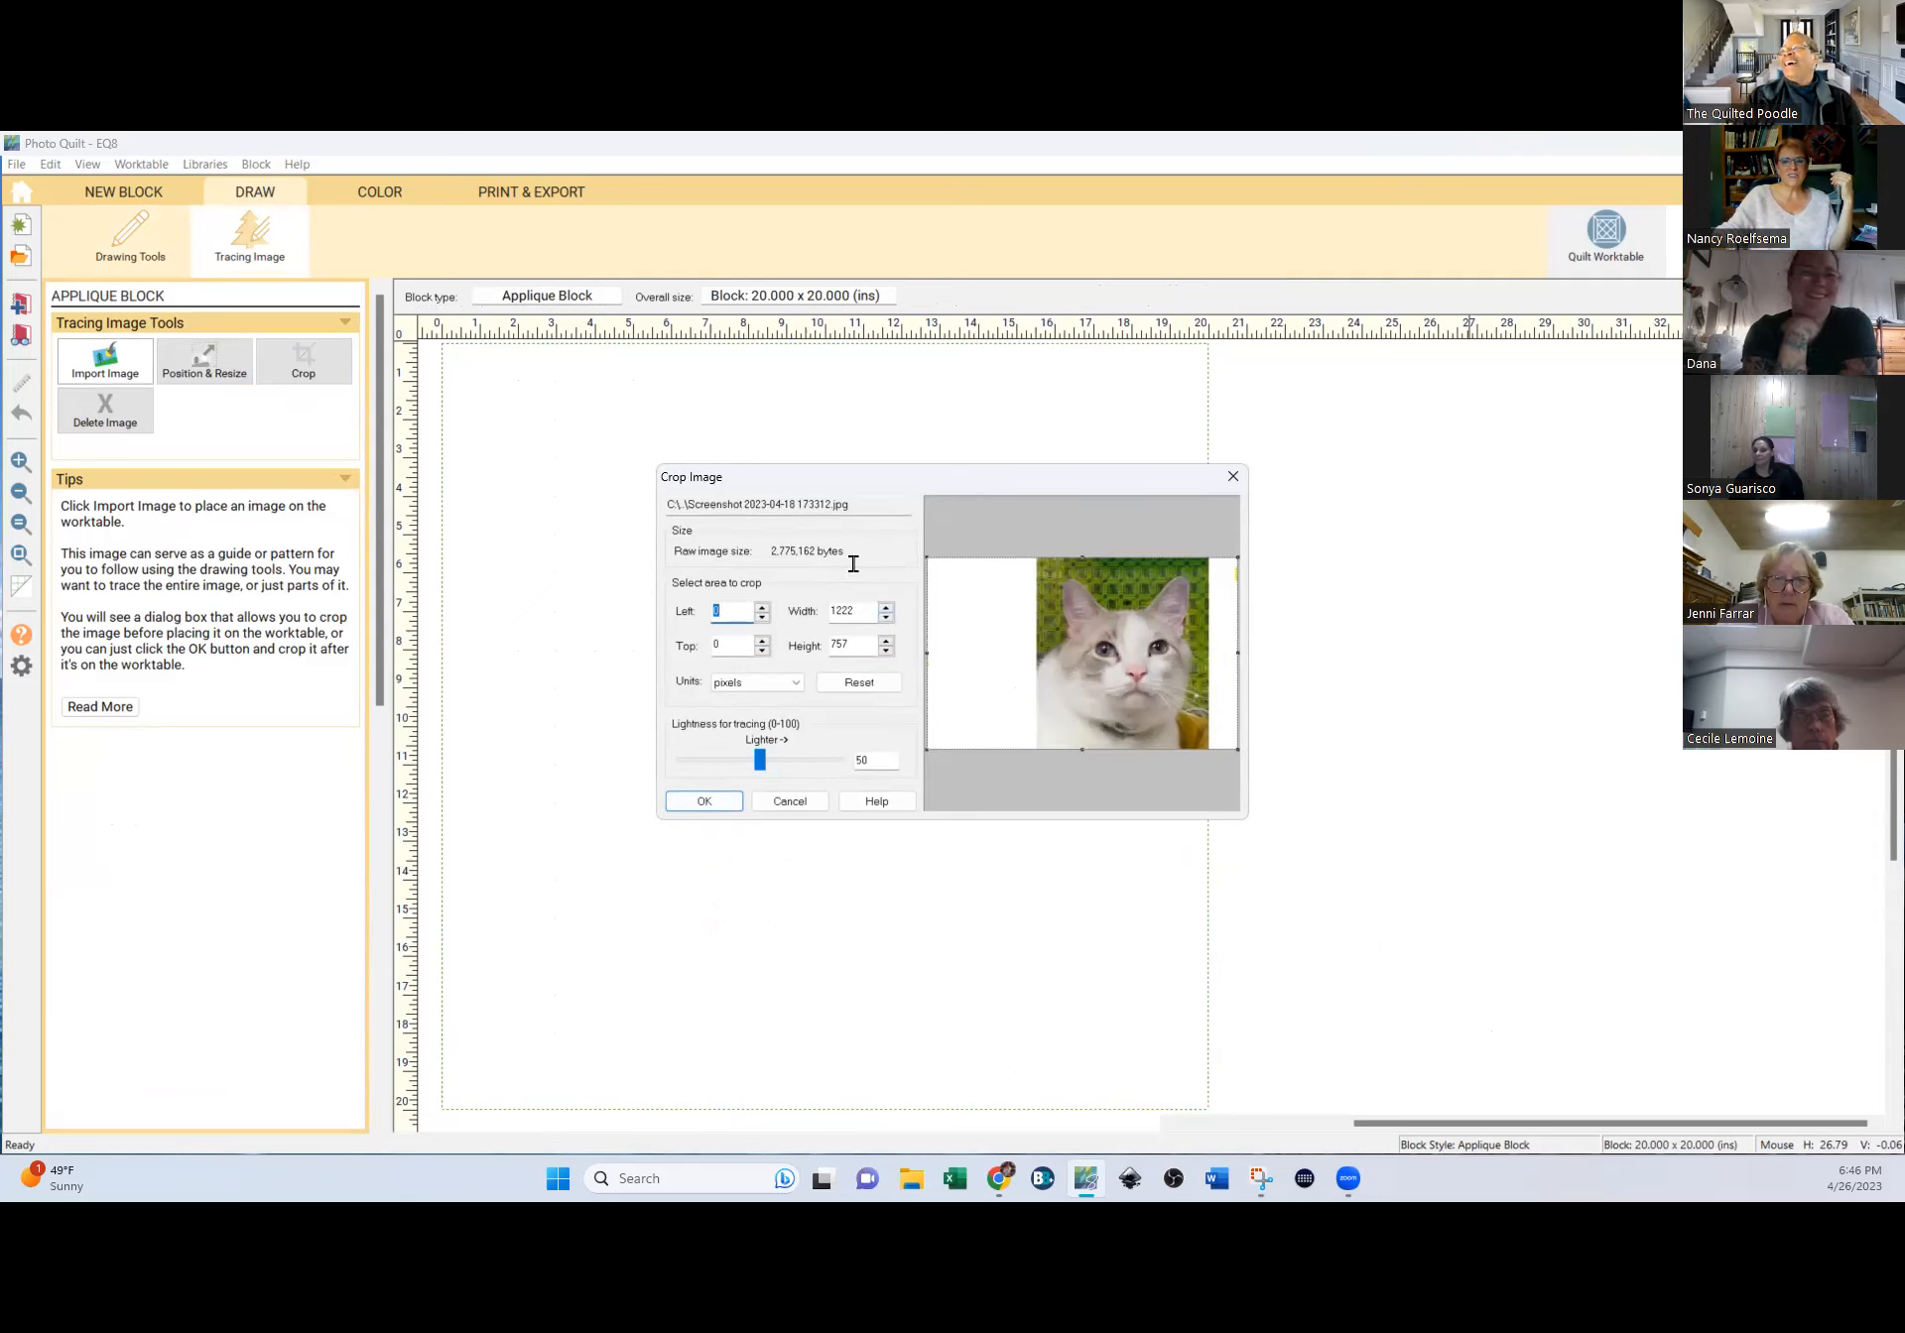
pyautogui.click(710, 801)
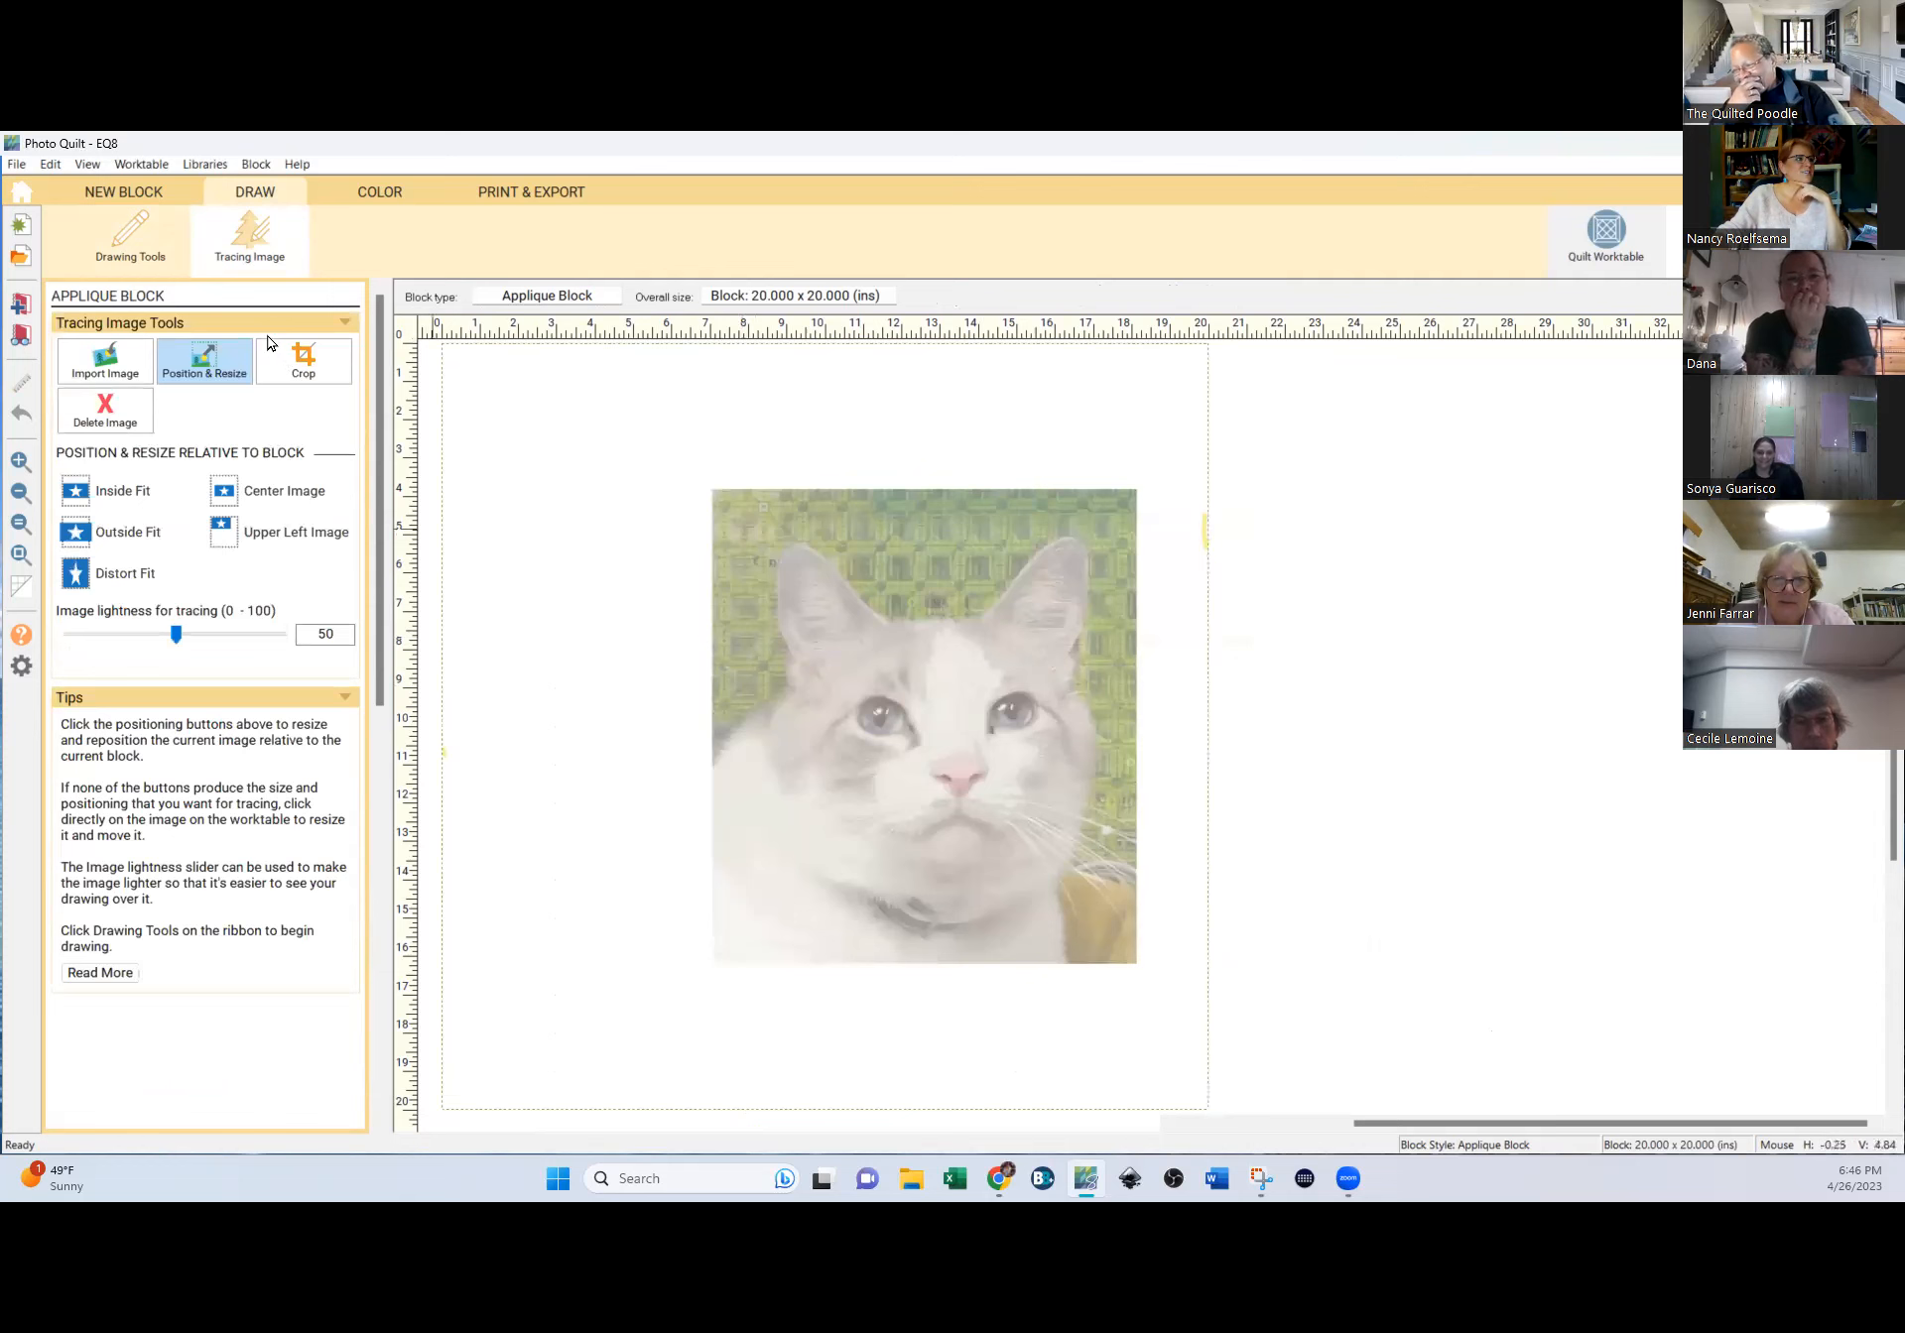
# Try enlarging, stretching and moving the cat tracing image freehand so that the photo covers the block.
pyautogui.click(739, 496)
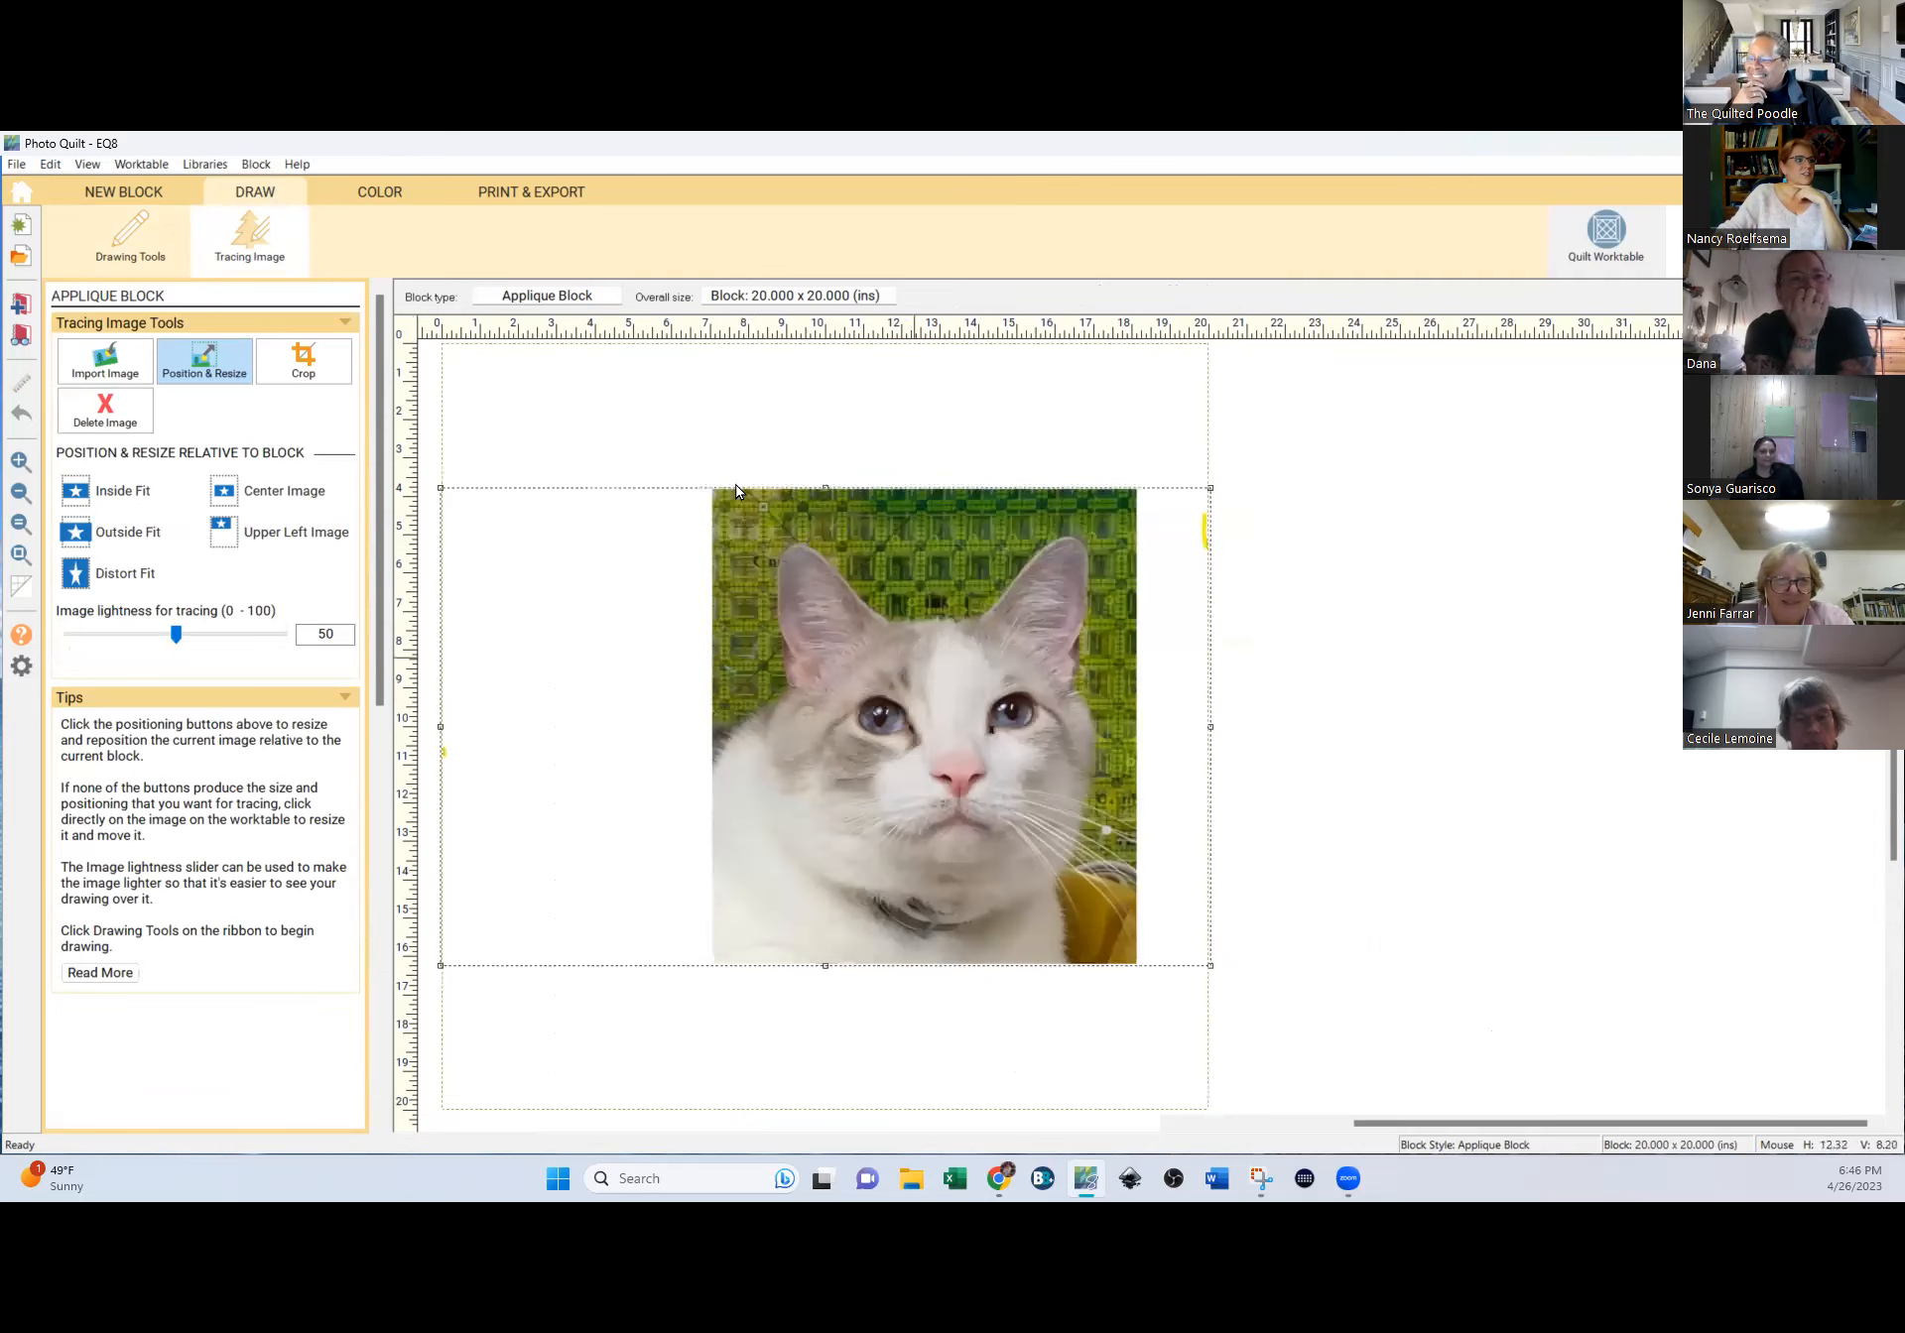
pyautogui.moveTo(444, 486); pyautogui.dragTo(238, 296)
pyautogui.moveTo(1209, 965); pyautogui.dragTo(1388, 1195)
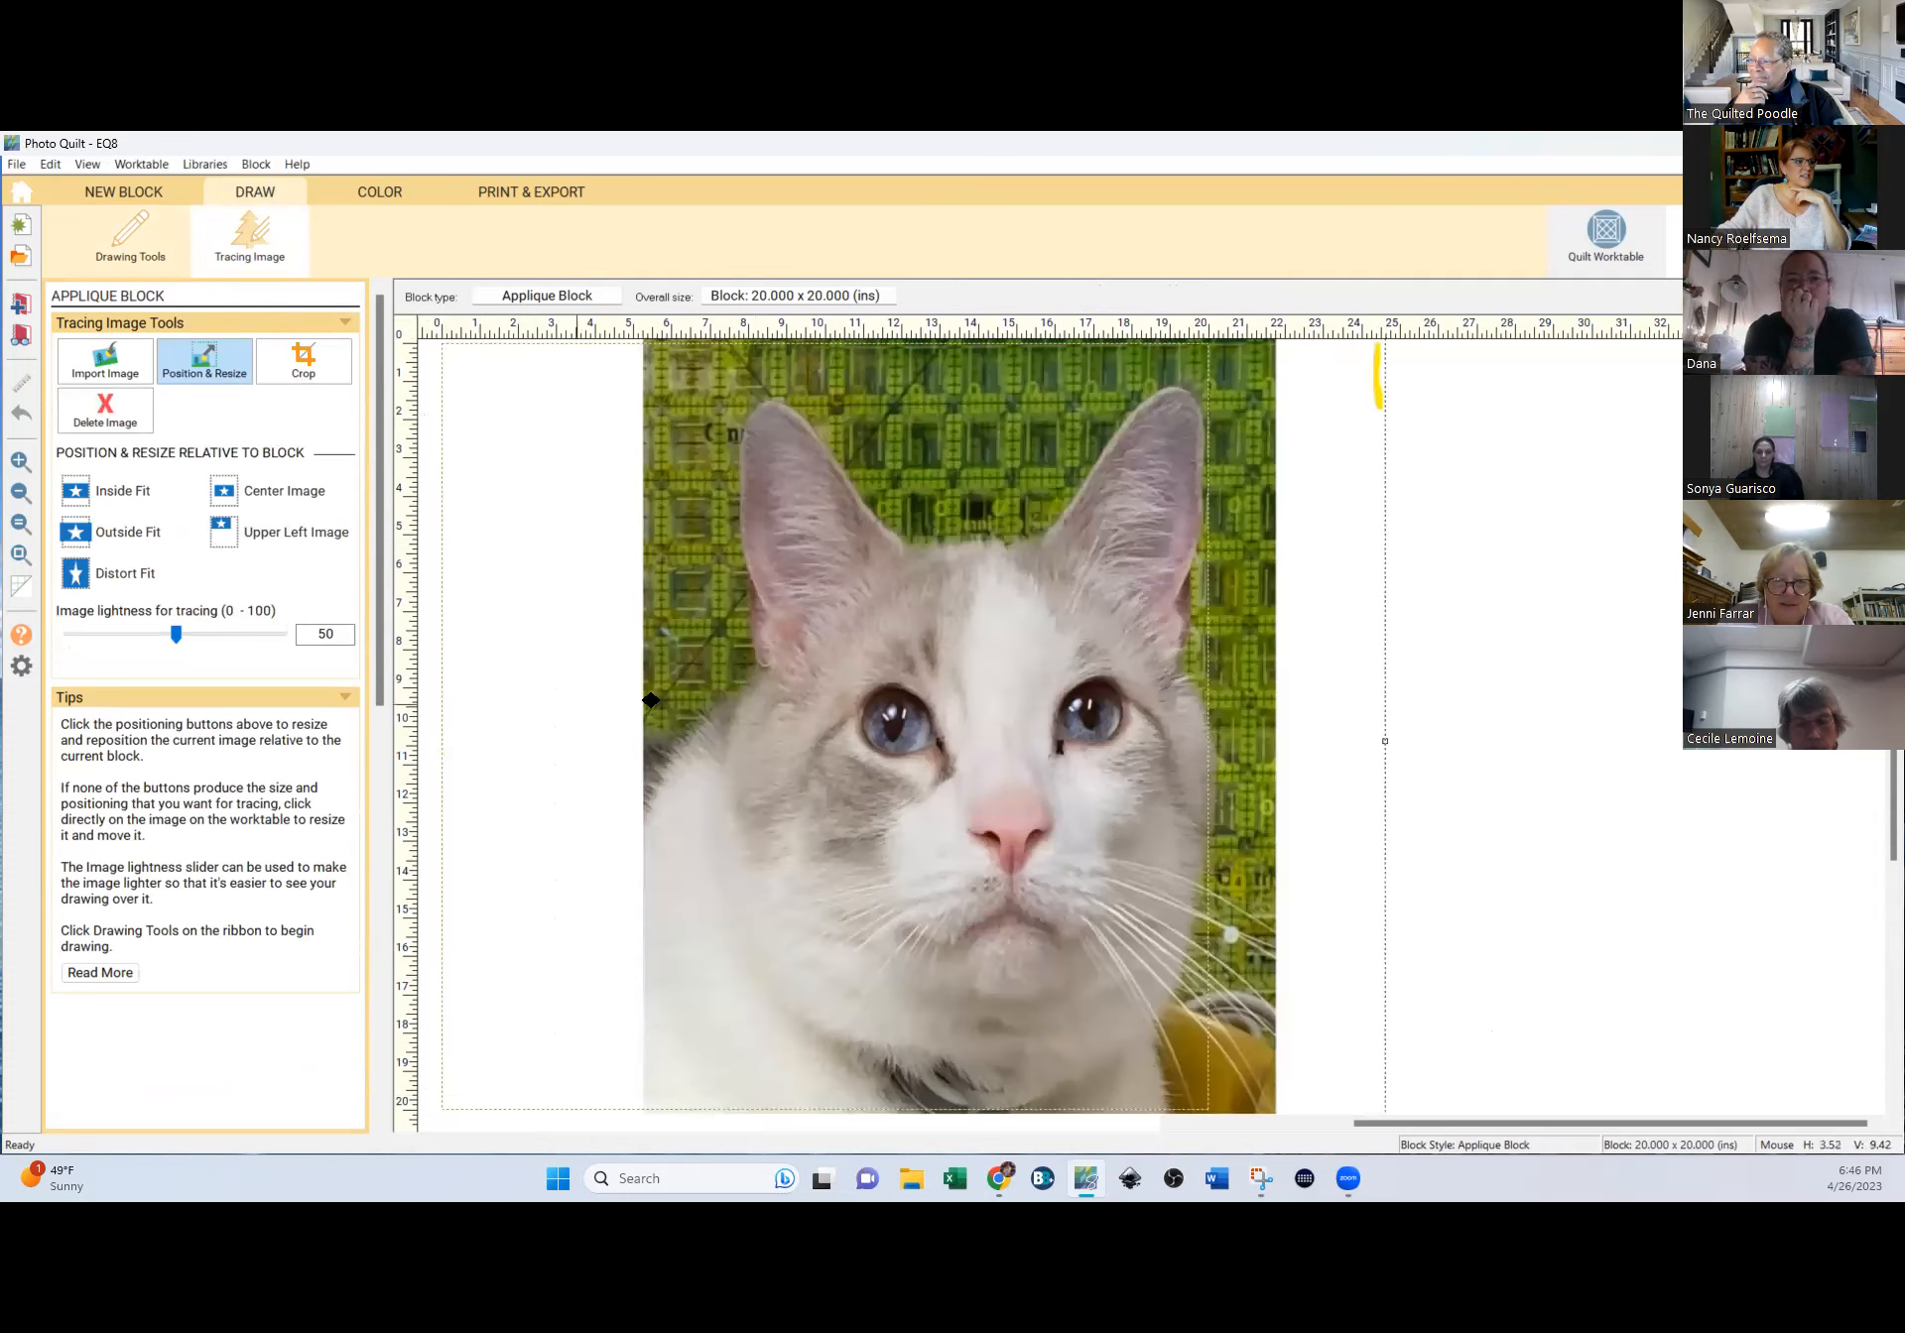
pyautogui.moveTo(1381, 735); pyautogui.dragTo(1635, 722)
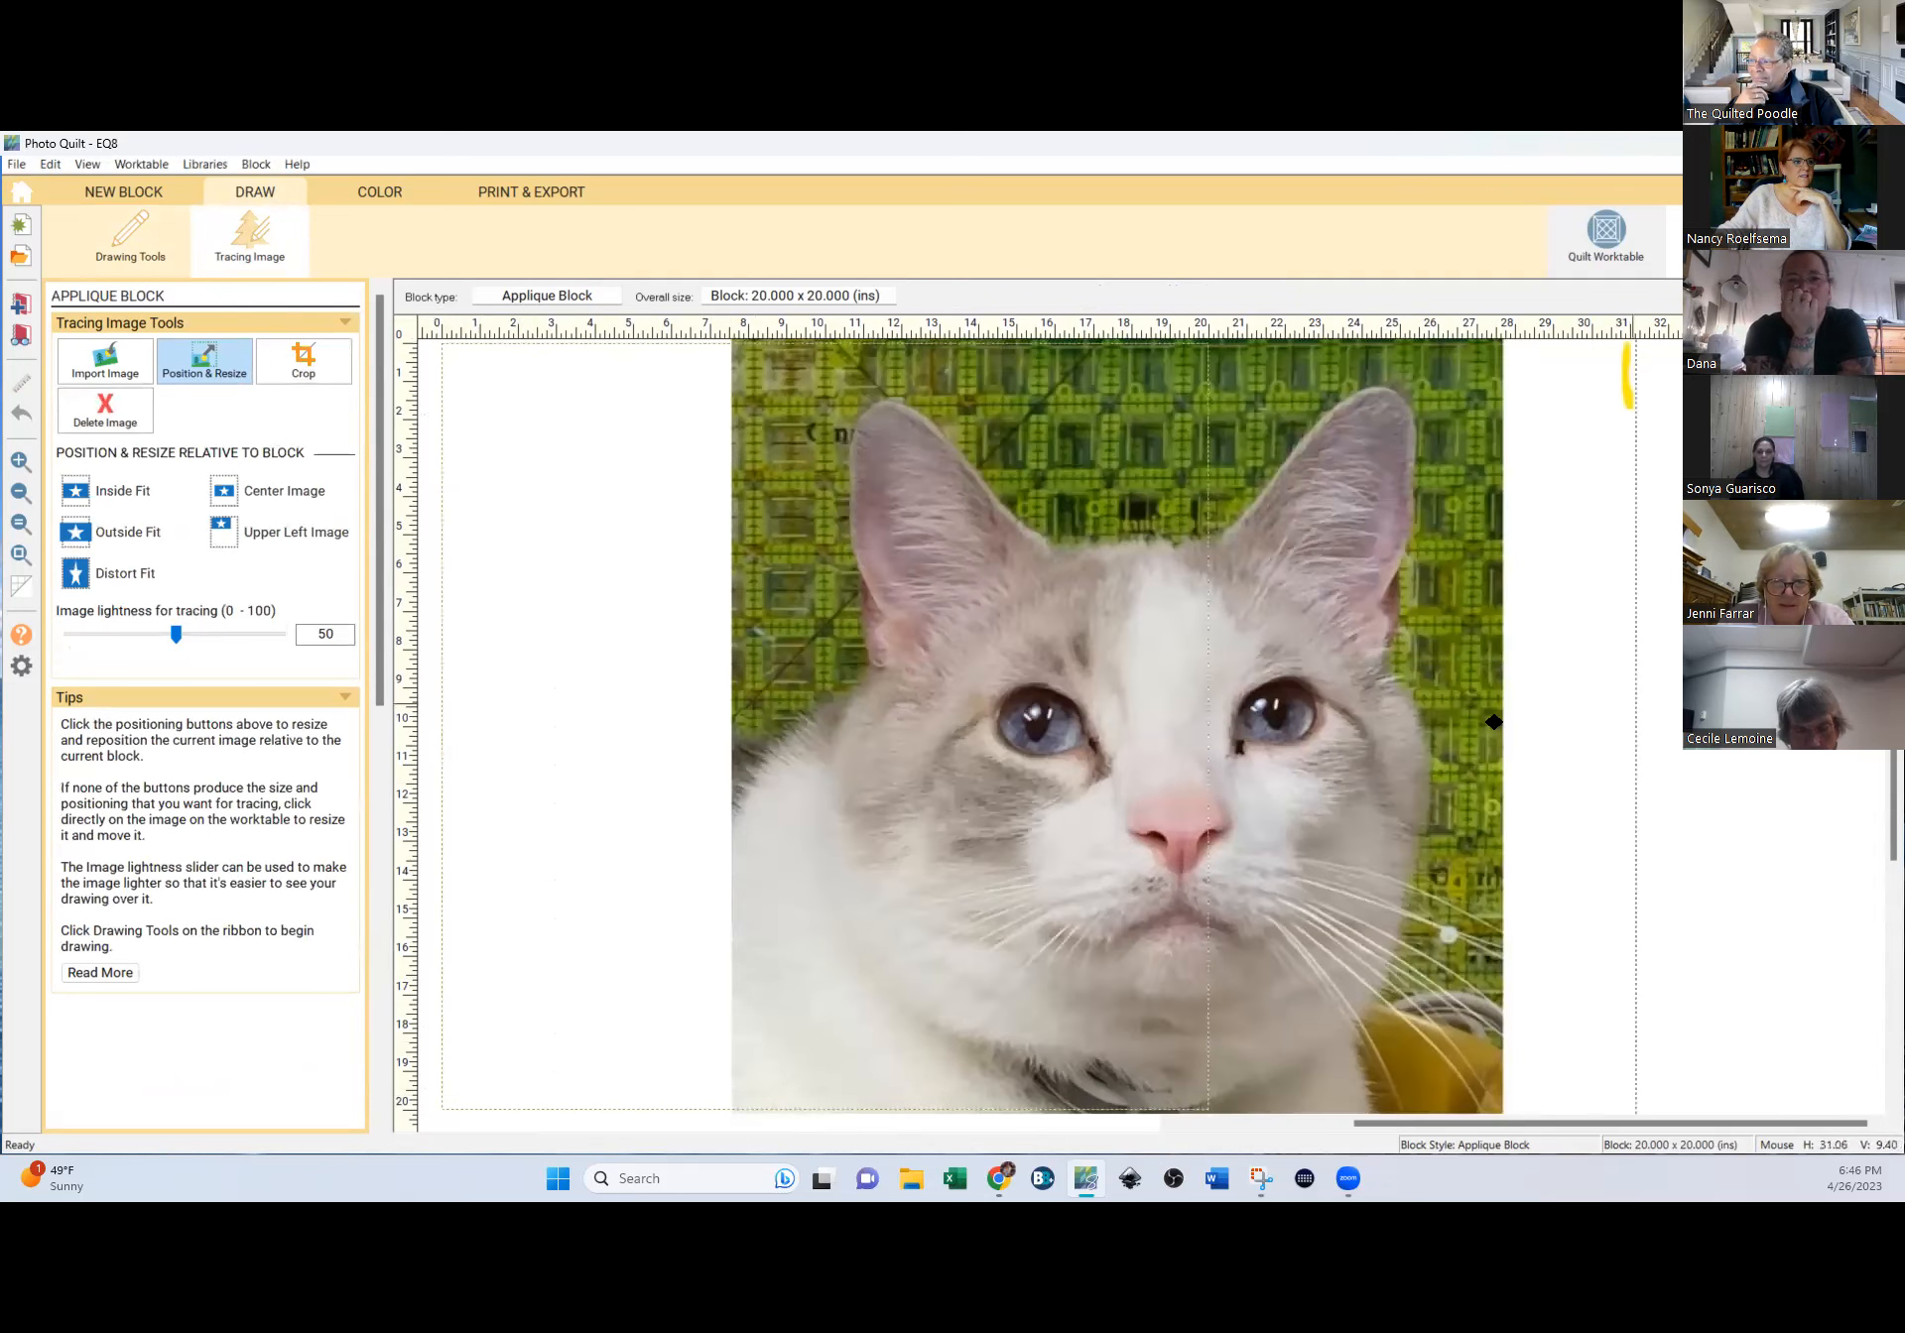
pyautogui.moveTo(1170, 810); pyautogui.dragTo(1034, 825)
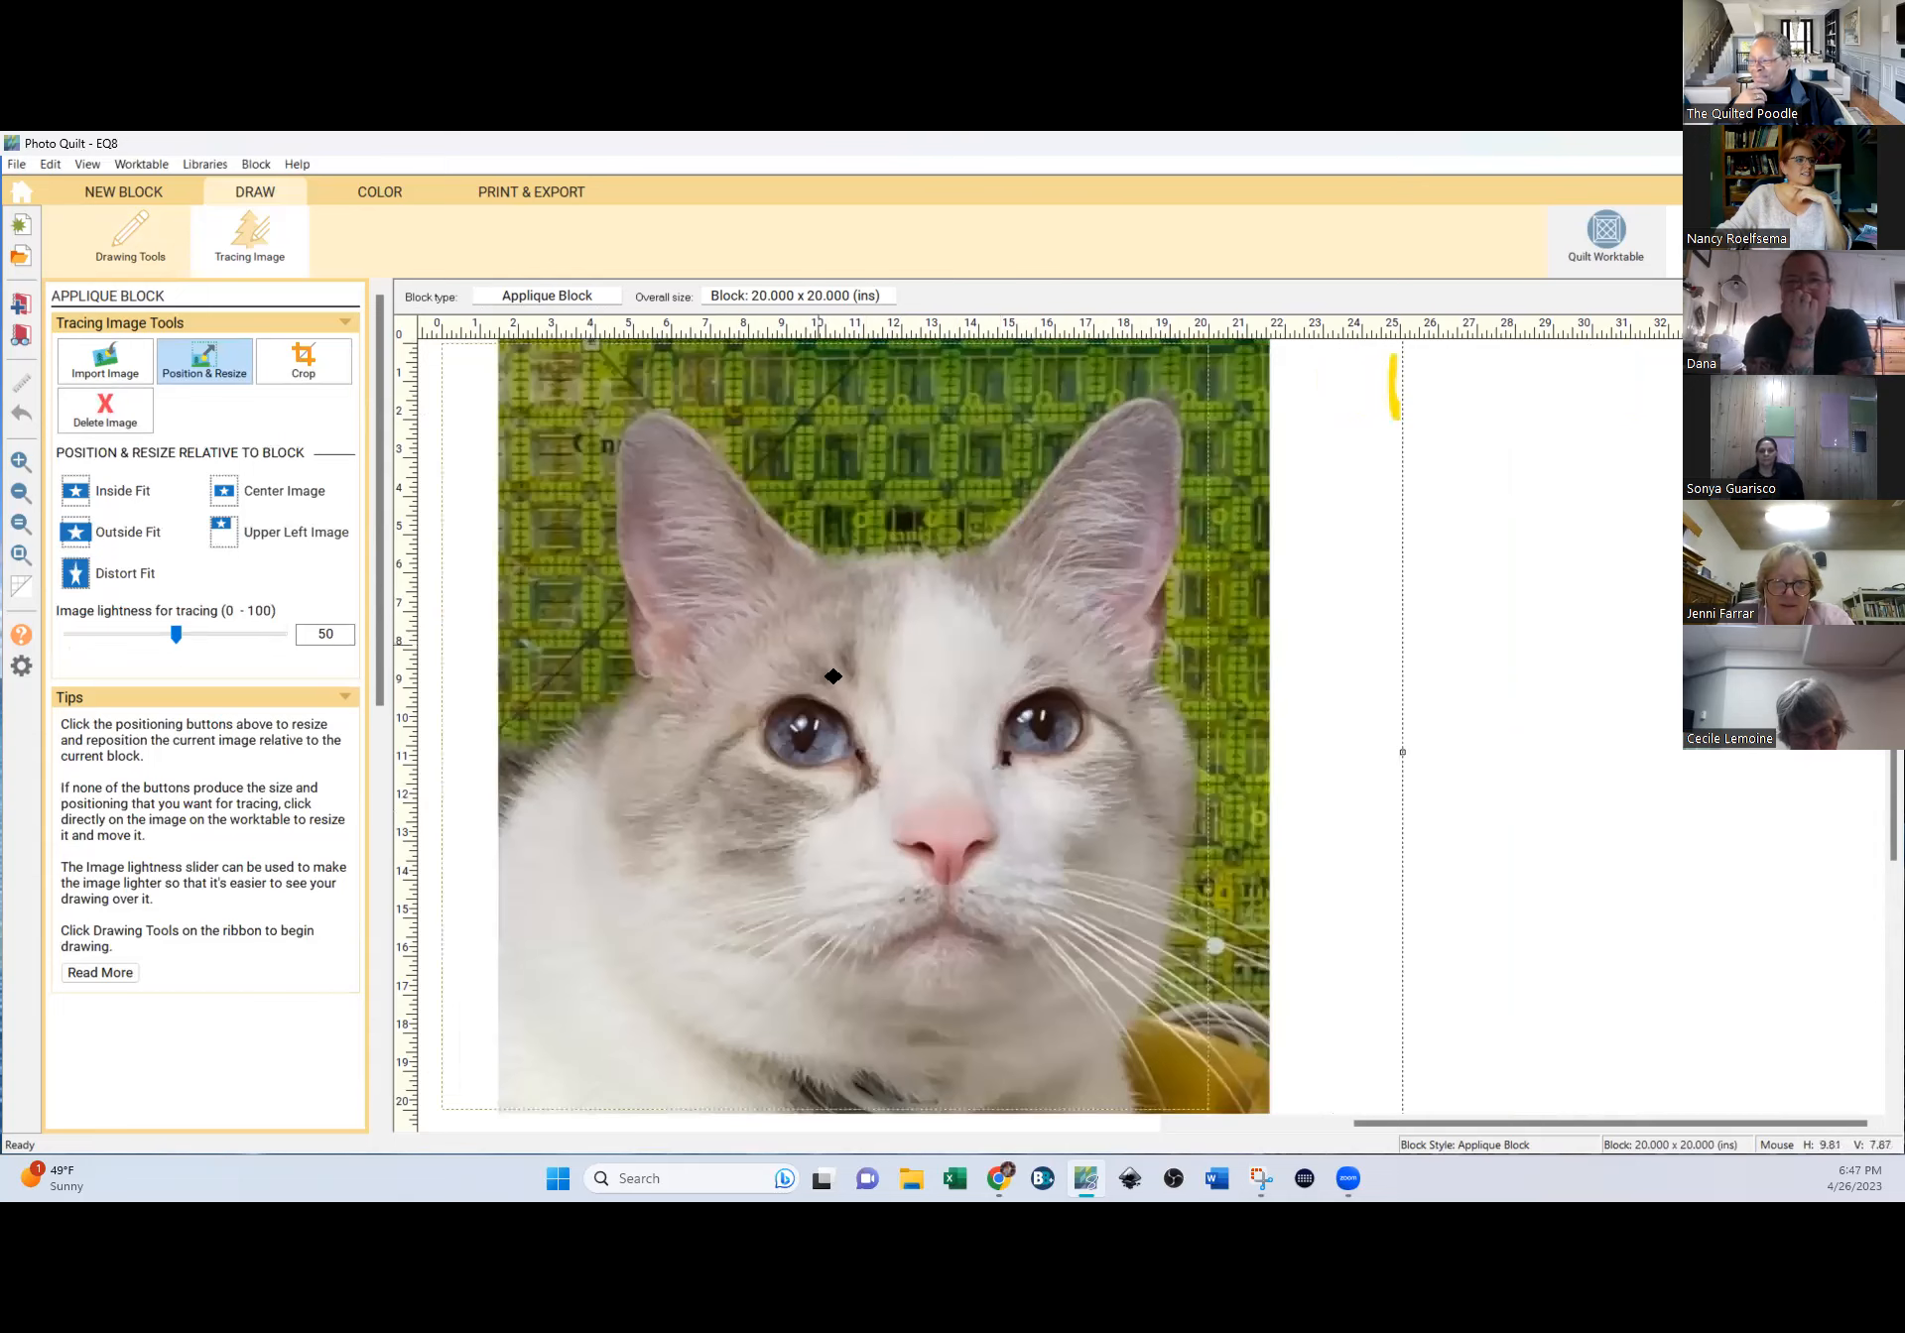
pyautogui.moveTo(817, 673); pyautogui.dragTo(811, 669)
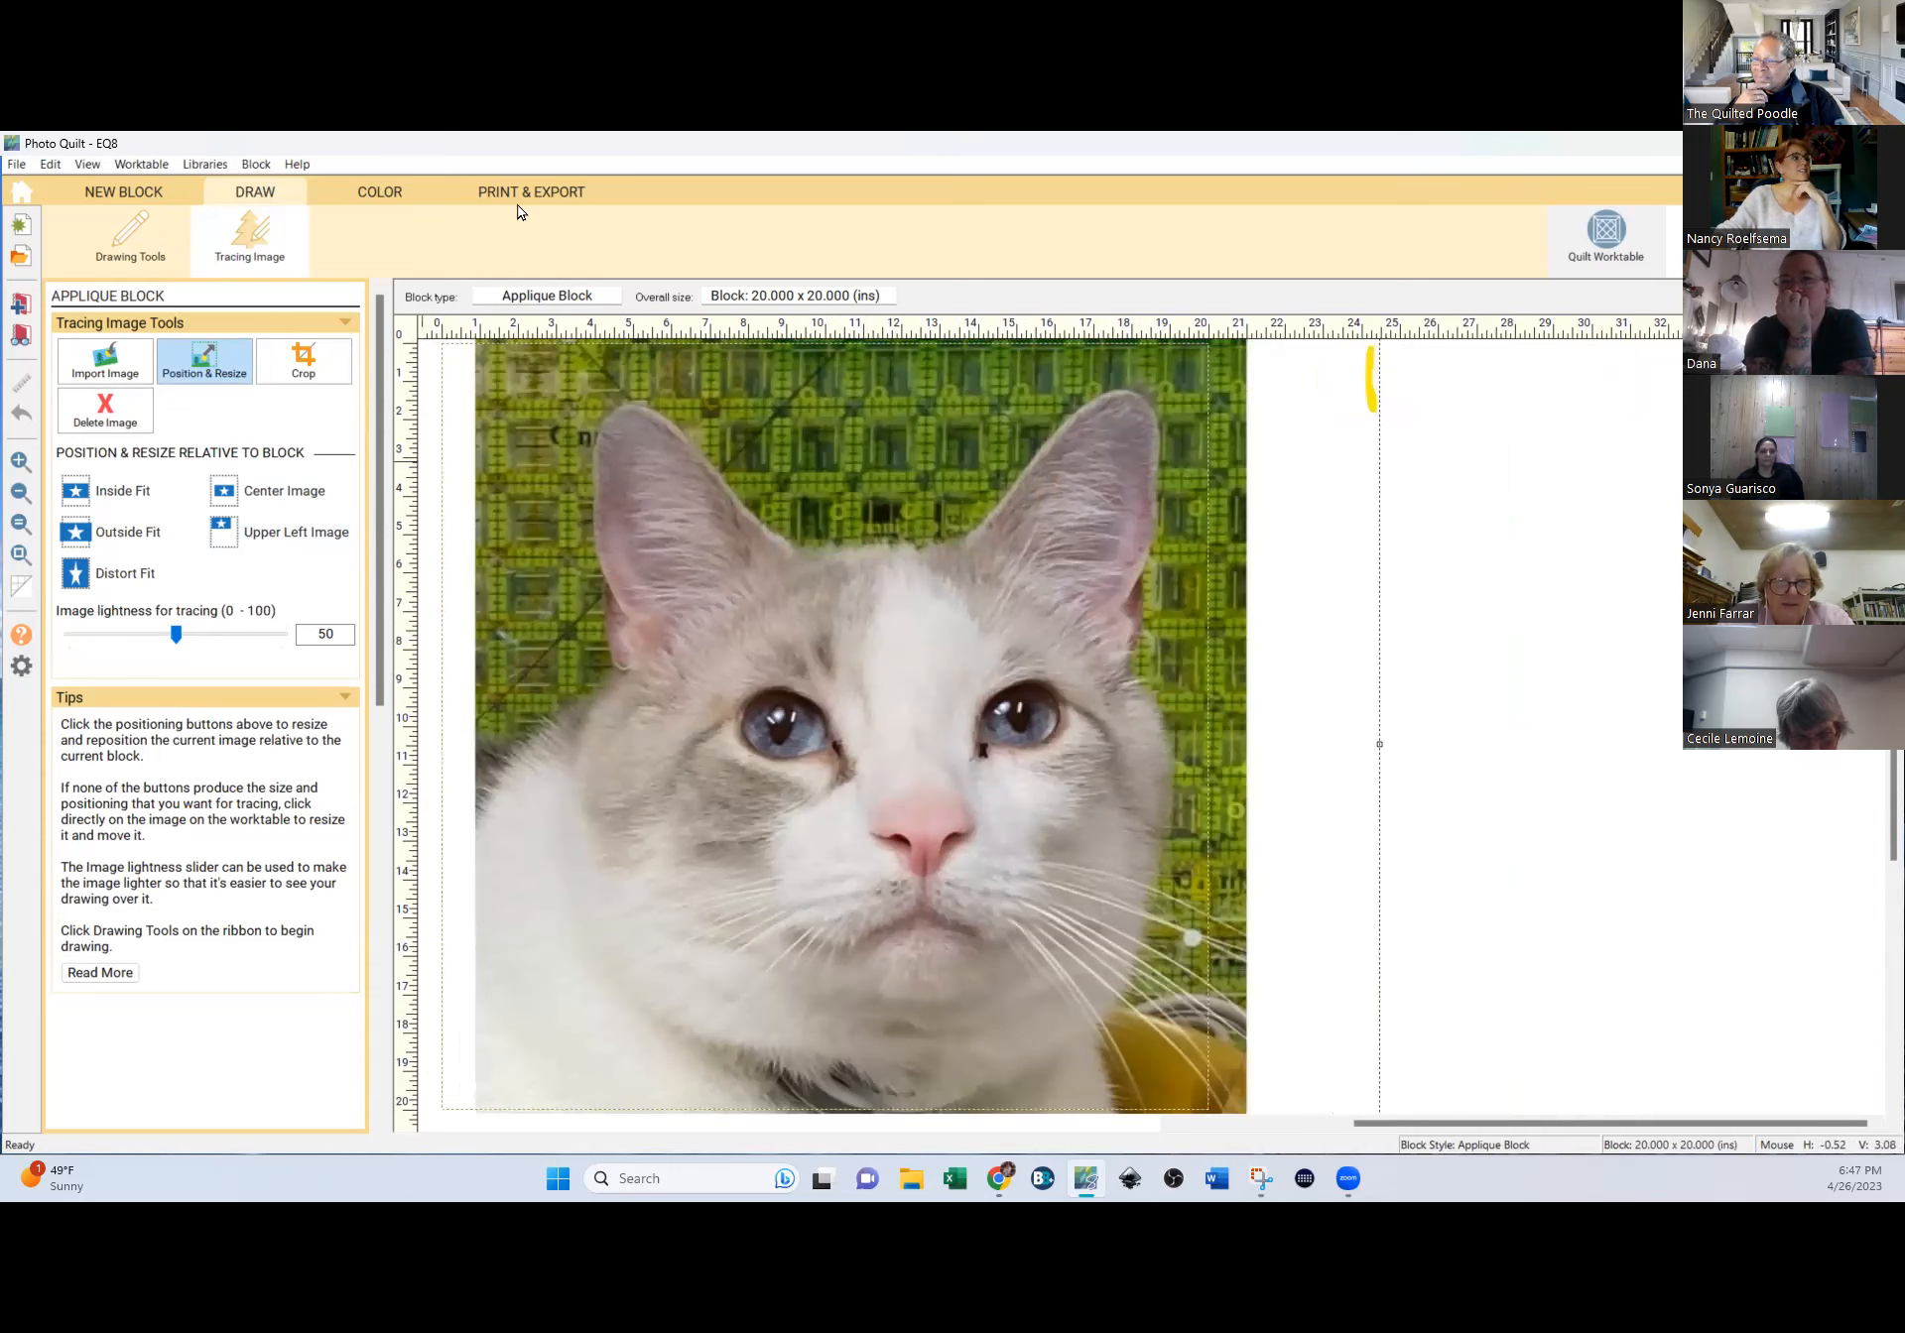
# Apply the crop to the tracing image, trim the crop window to 10.158 by 6.275, and apply it again.
pyautogui.click(307, 363)
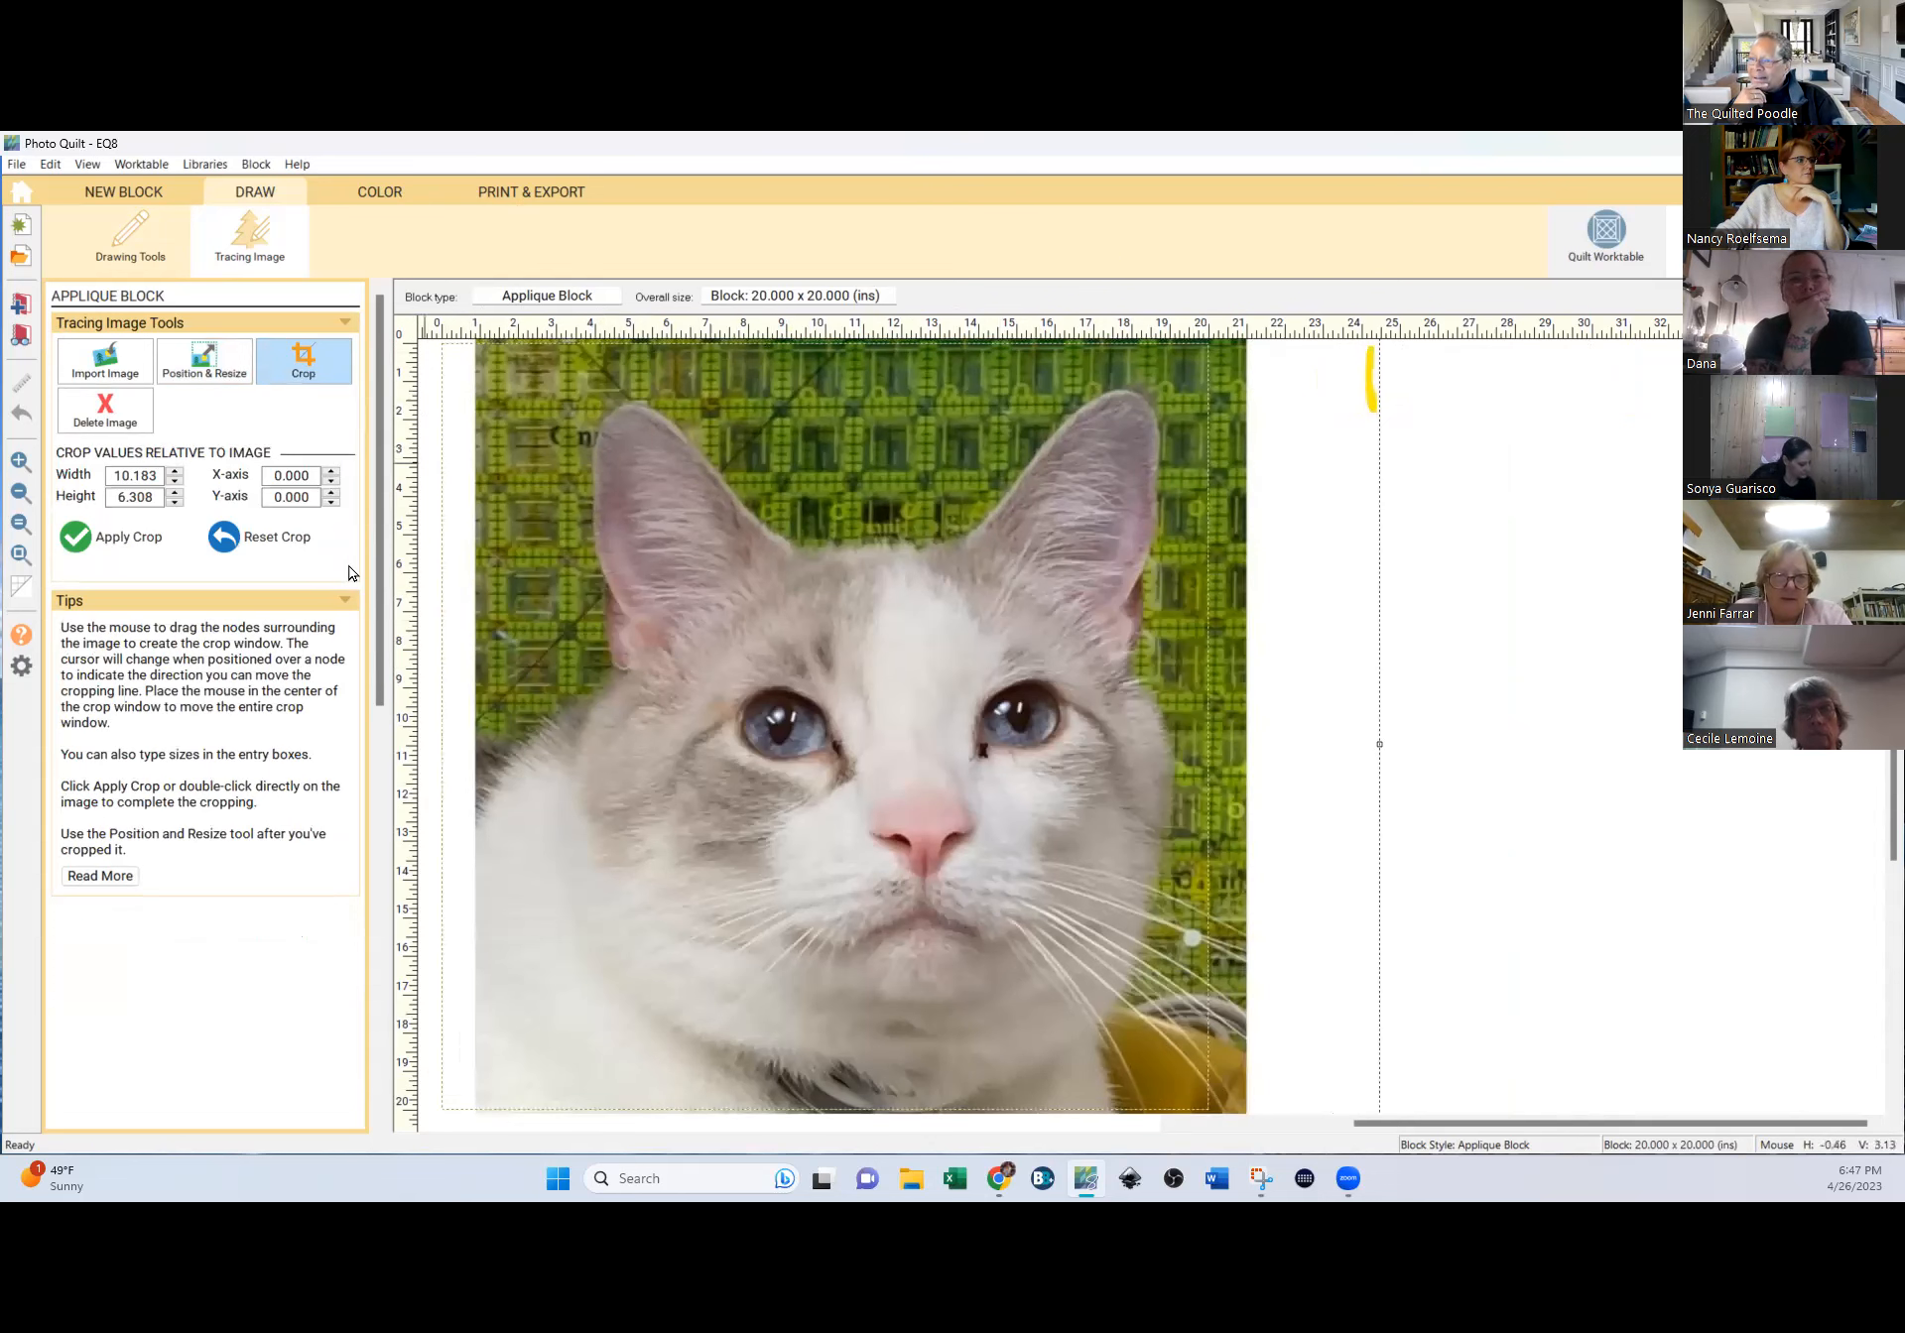
pyautogui.click(147, 541)
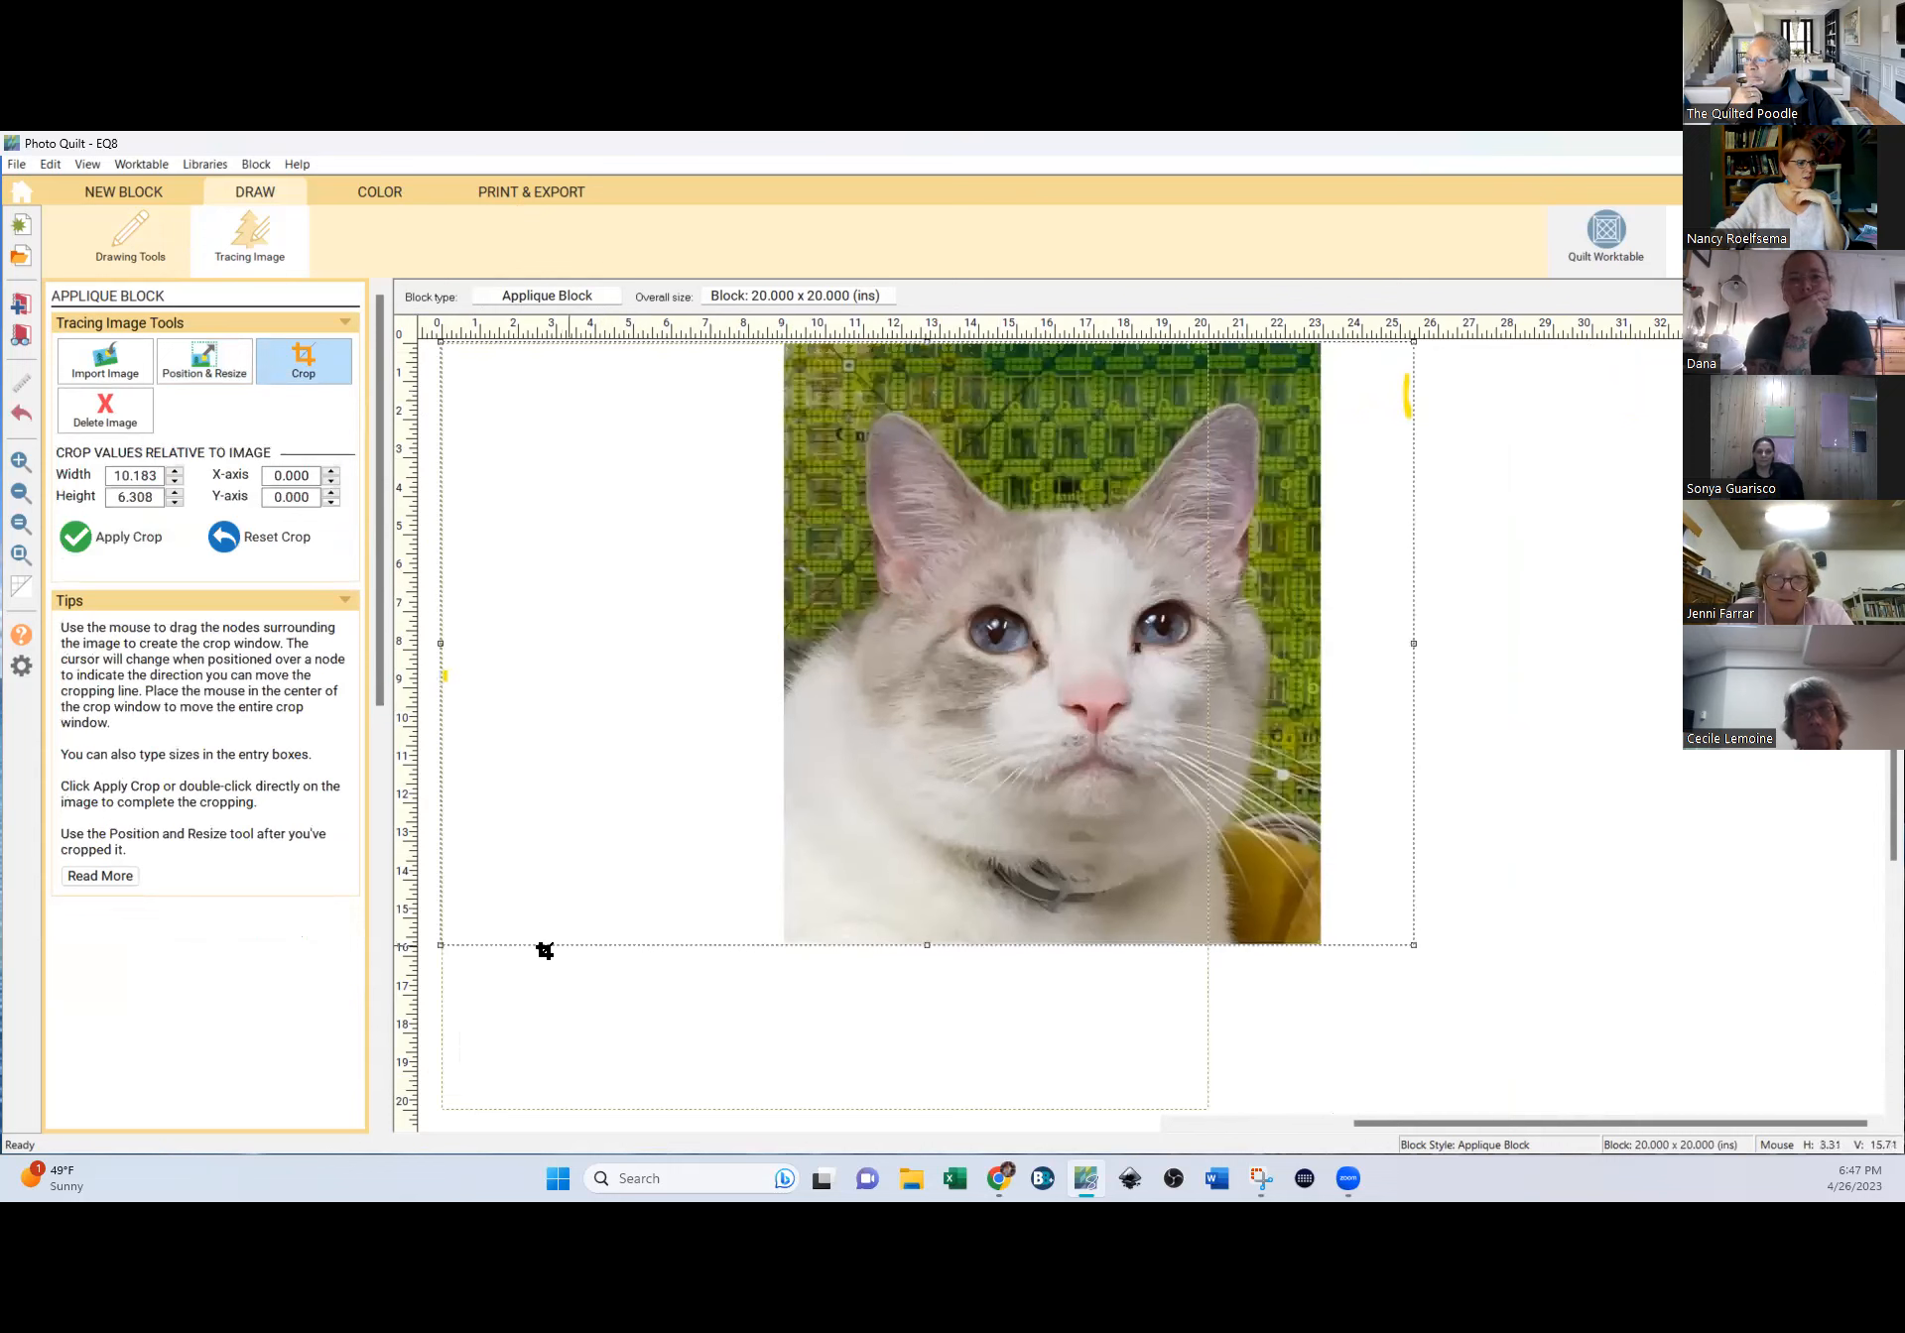
pyautogui.moveTo(375, 1034); pyautogui.dragTo(362, 970)
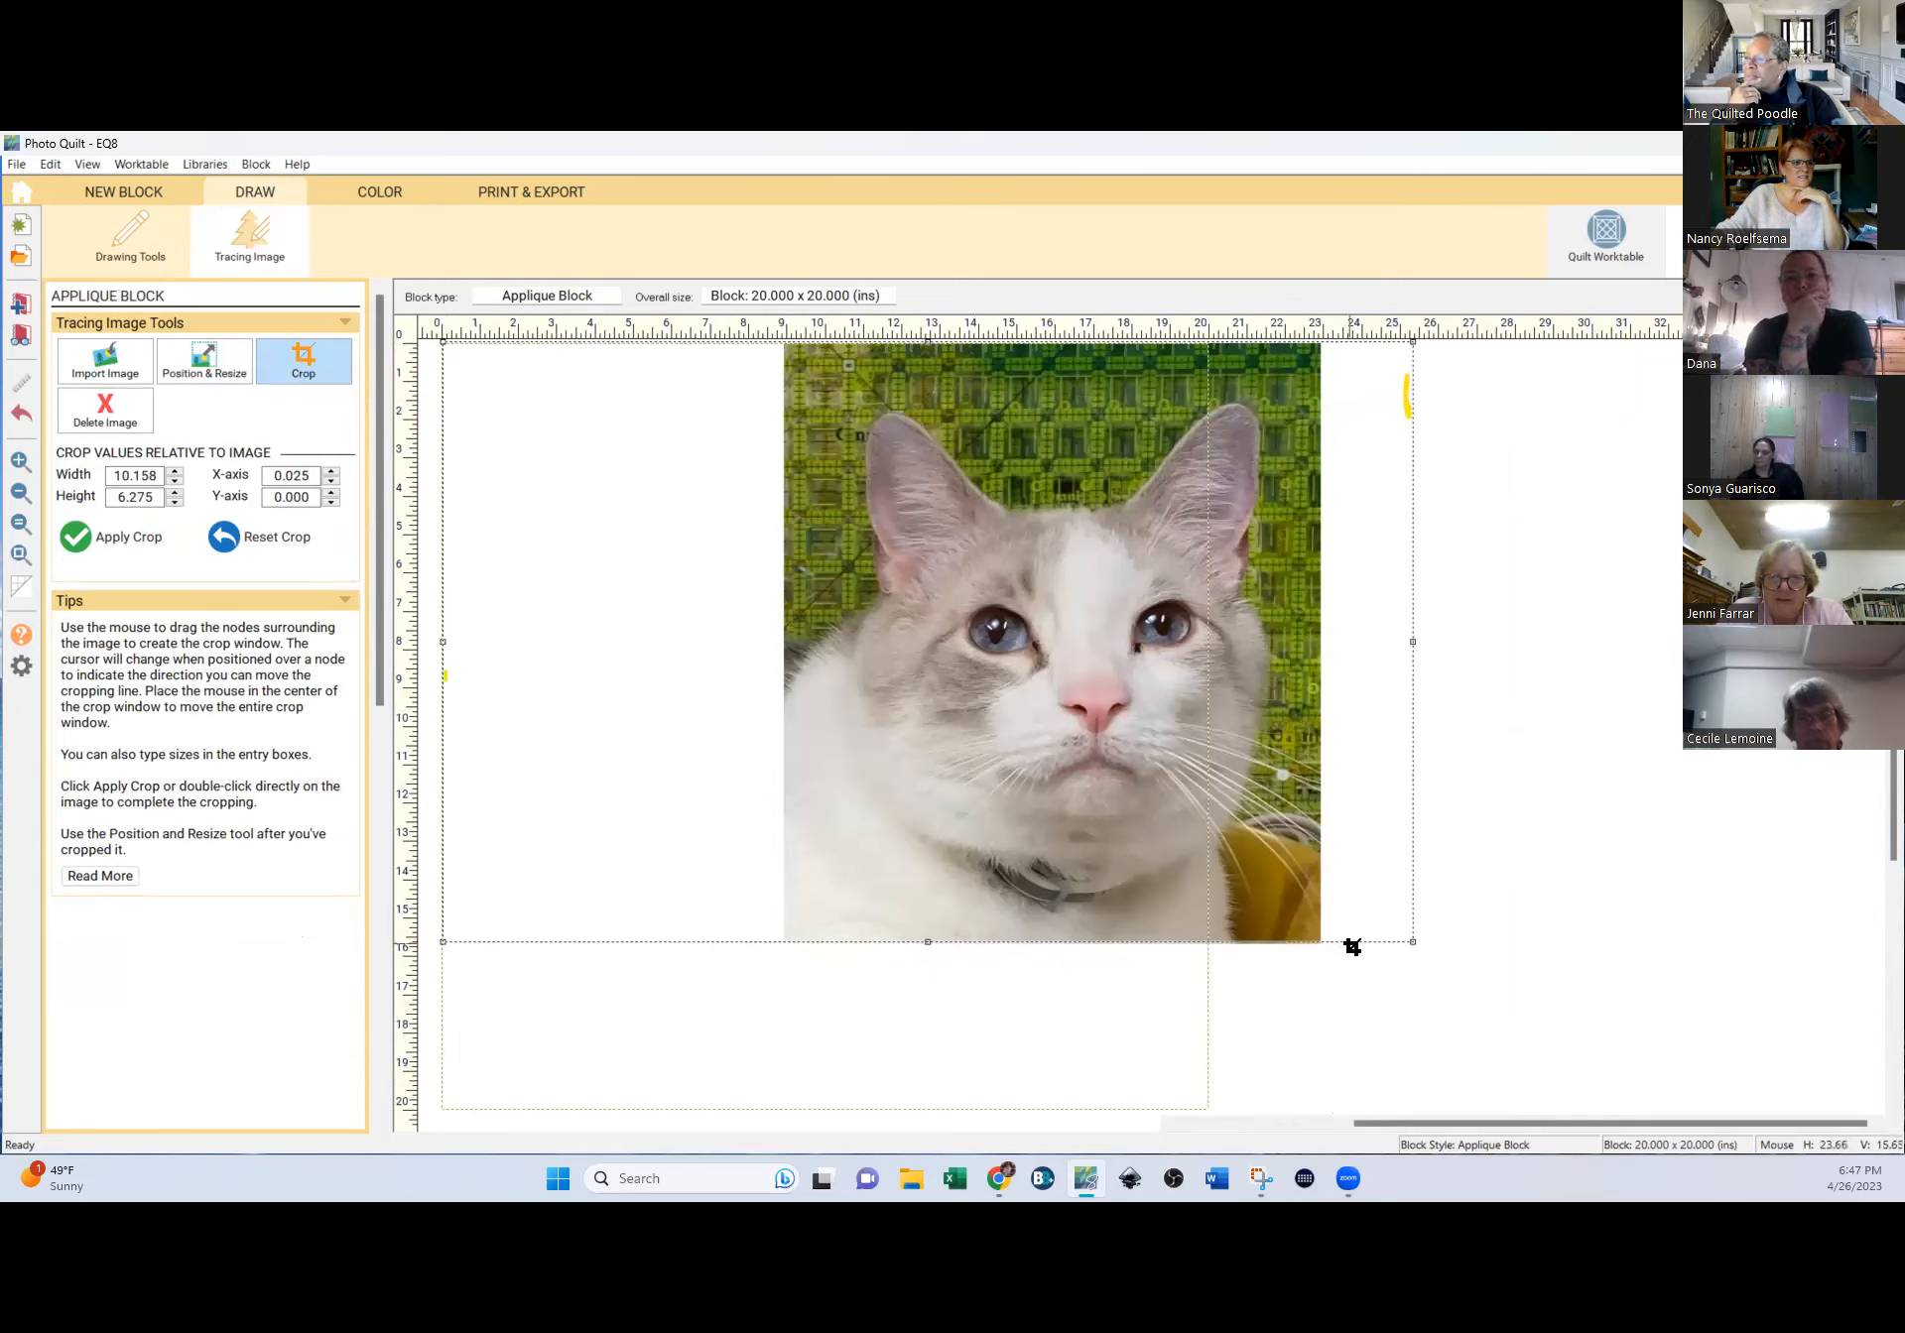
pyautogui.click(101, 546)
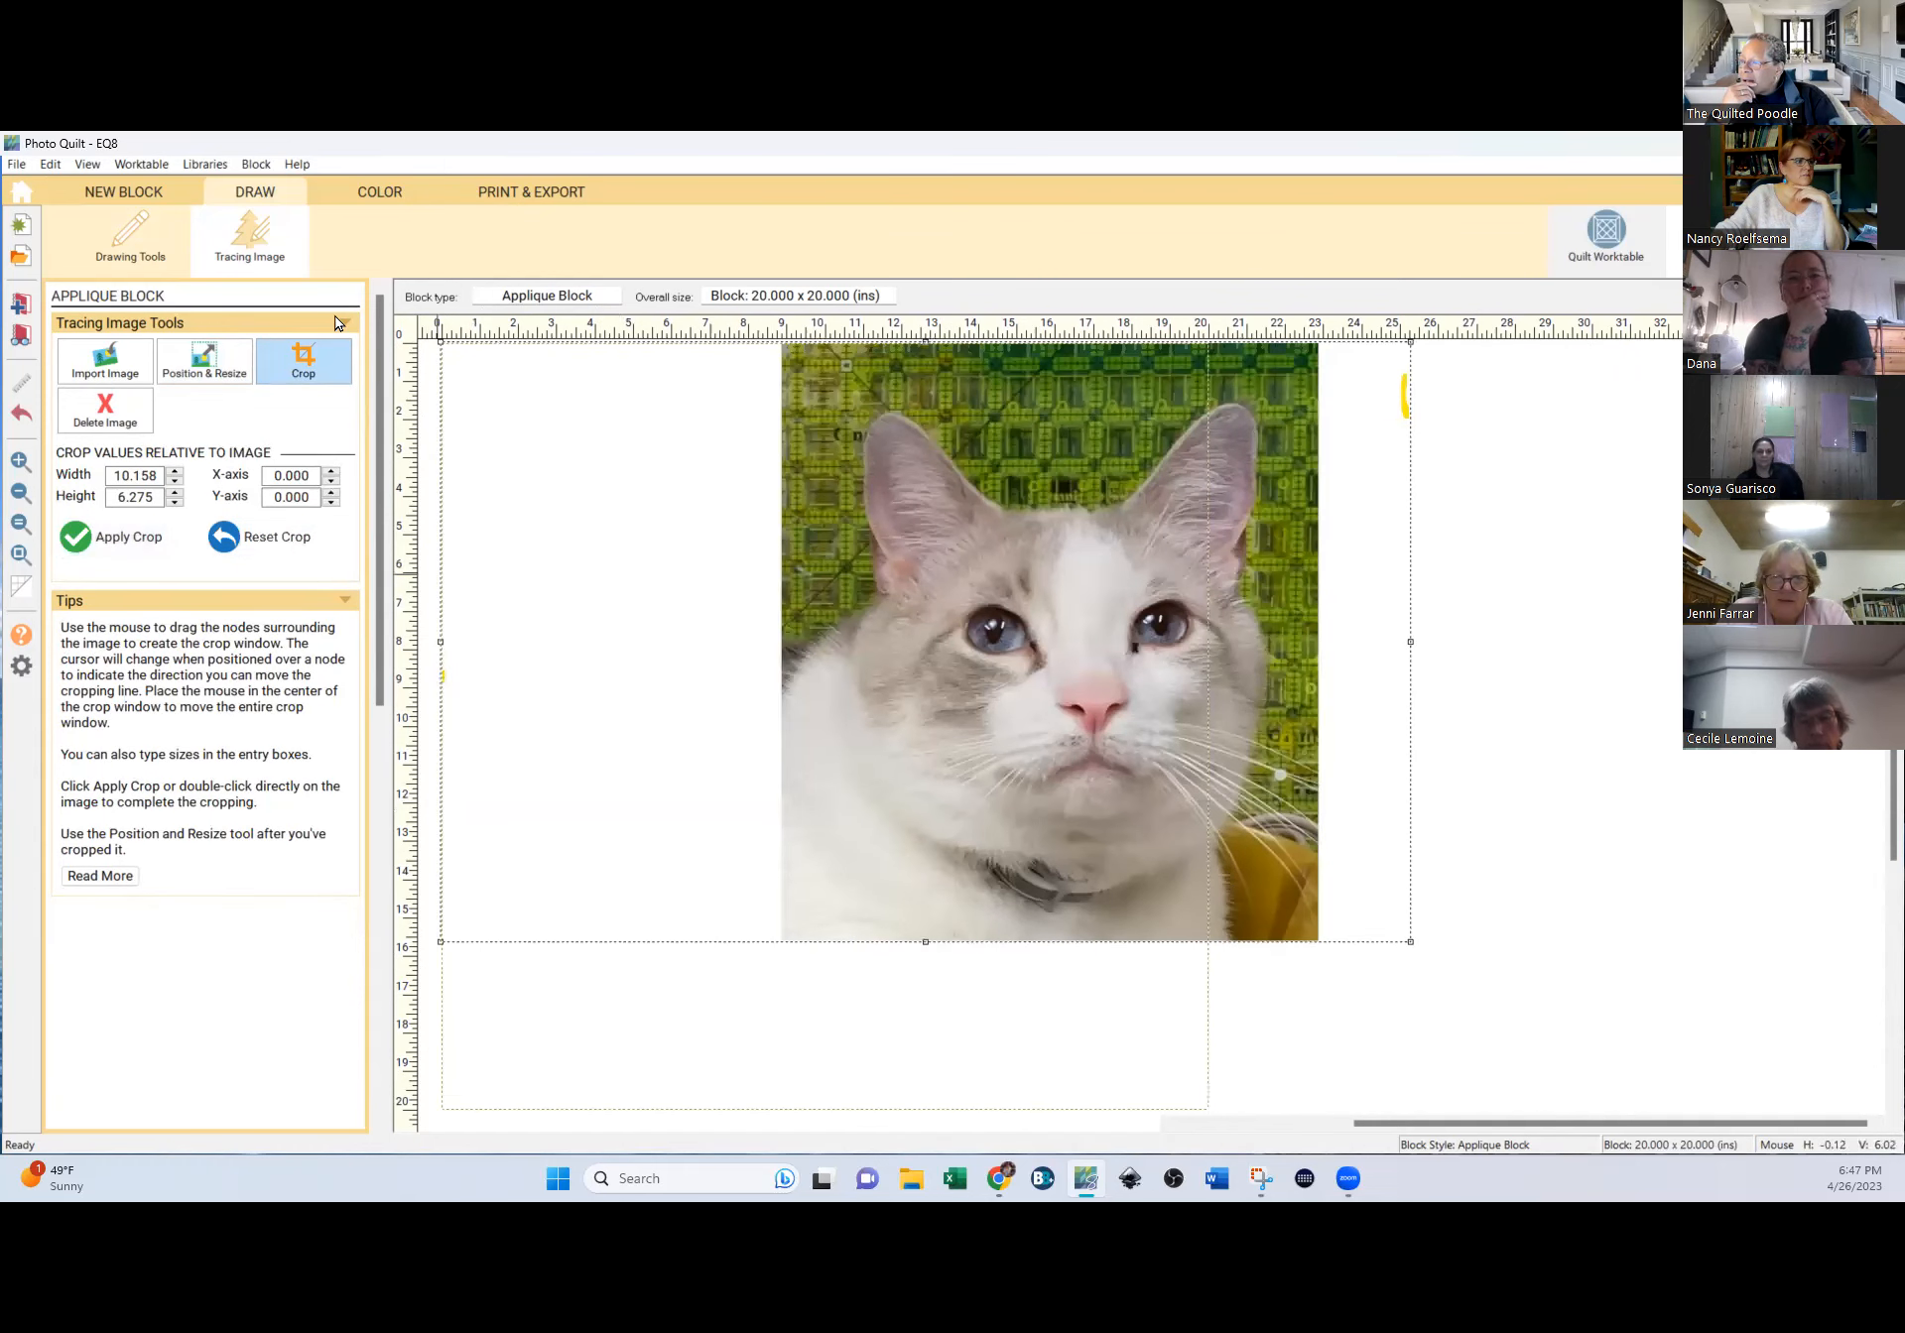
# Move the cropped cat image inside the block with Position & Resize.
pyautogui.click(205, 370)
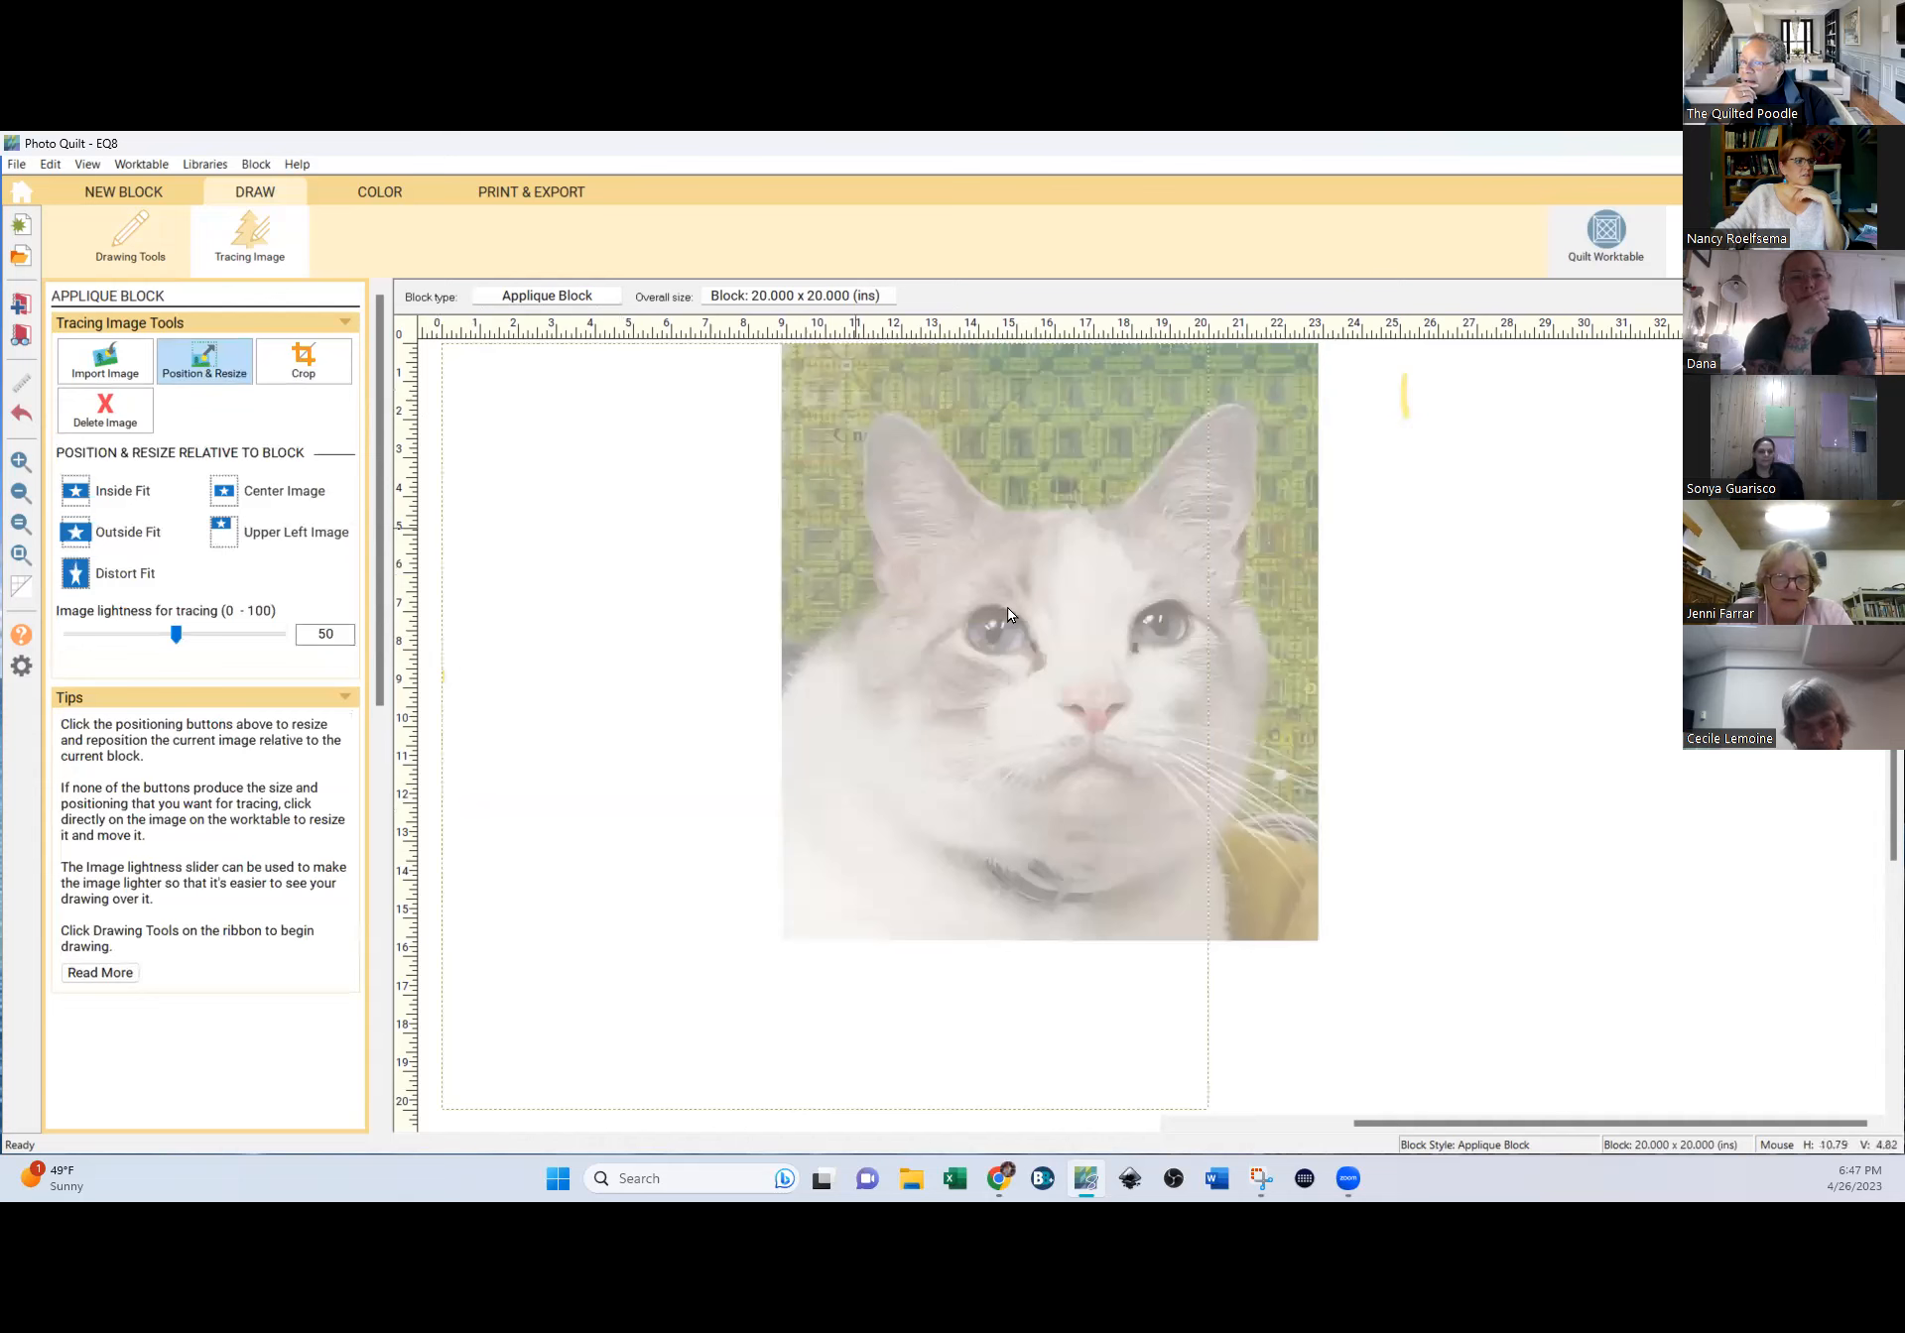
pyautogui.click(1052, 566)
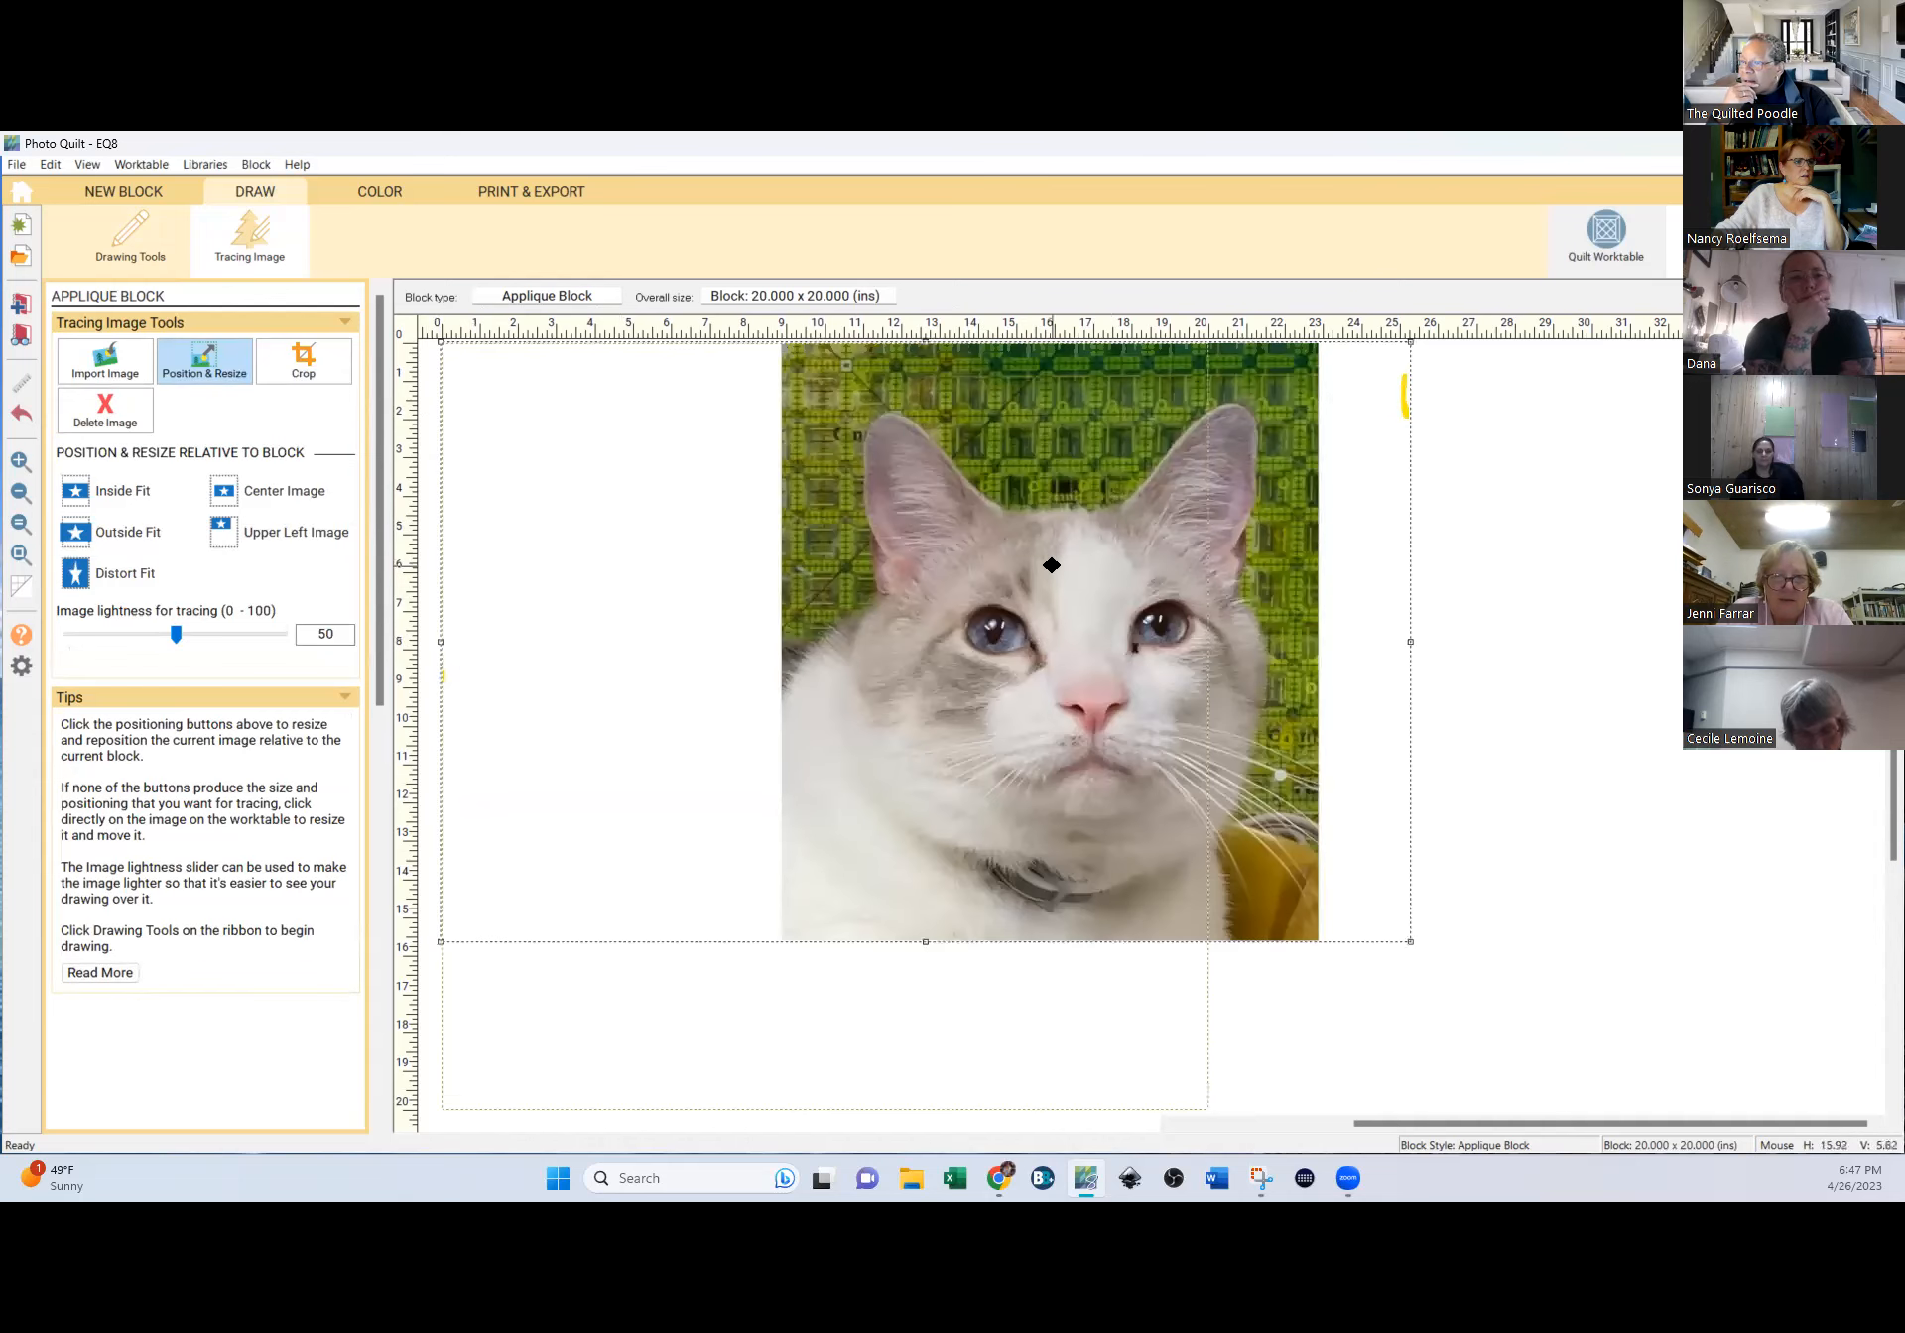
pyautogui.moveTo(1051, 565); pyautogui.dragTo(824, 647)
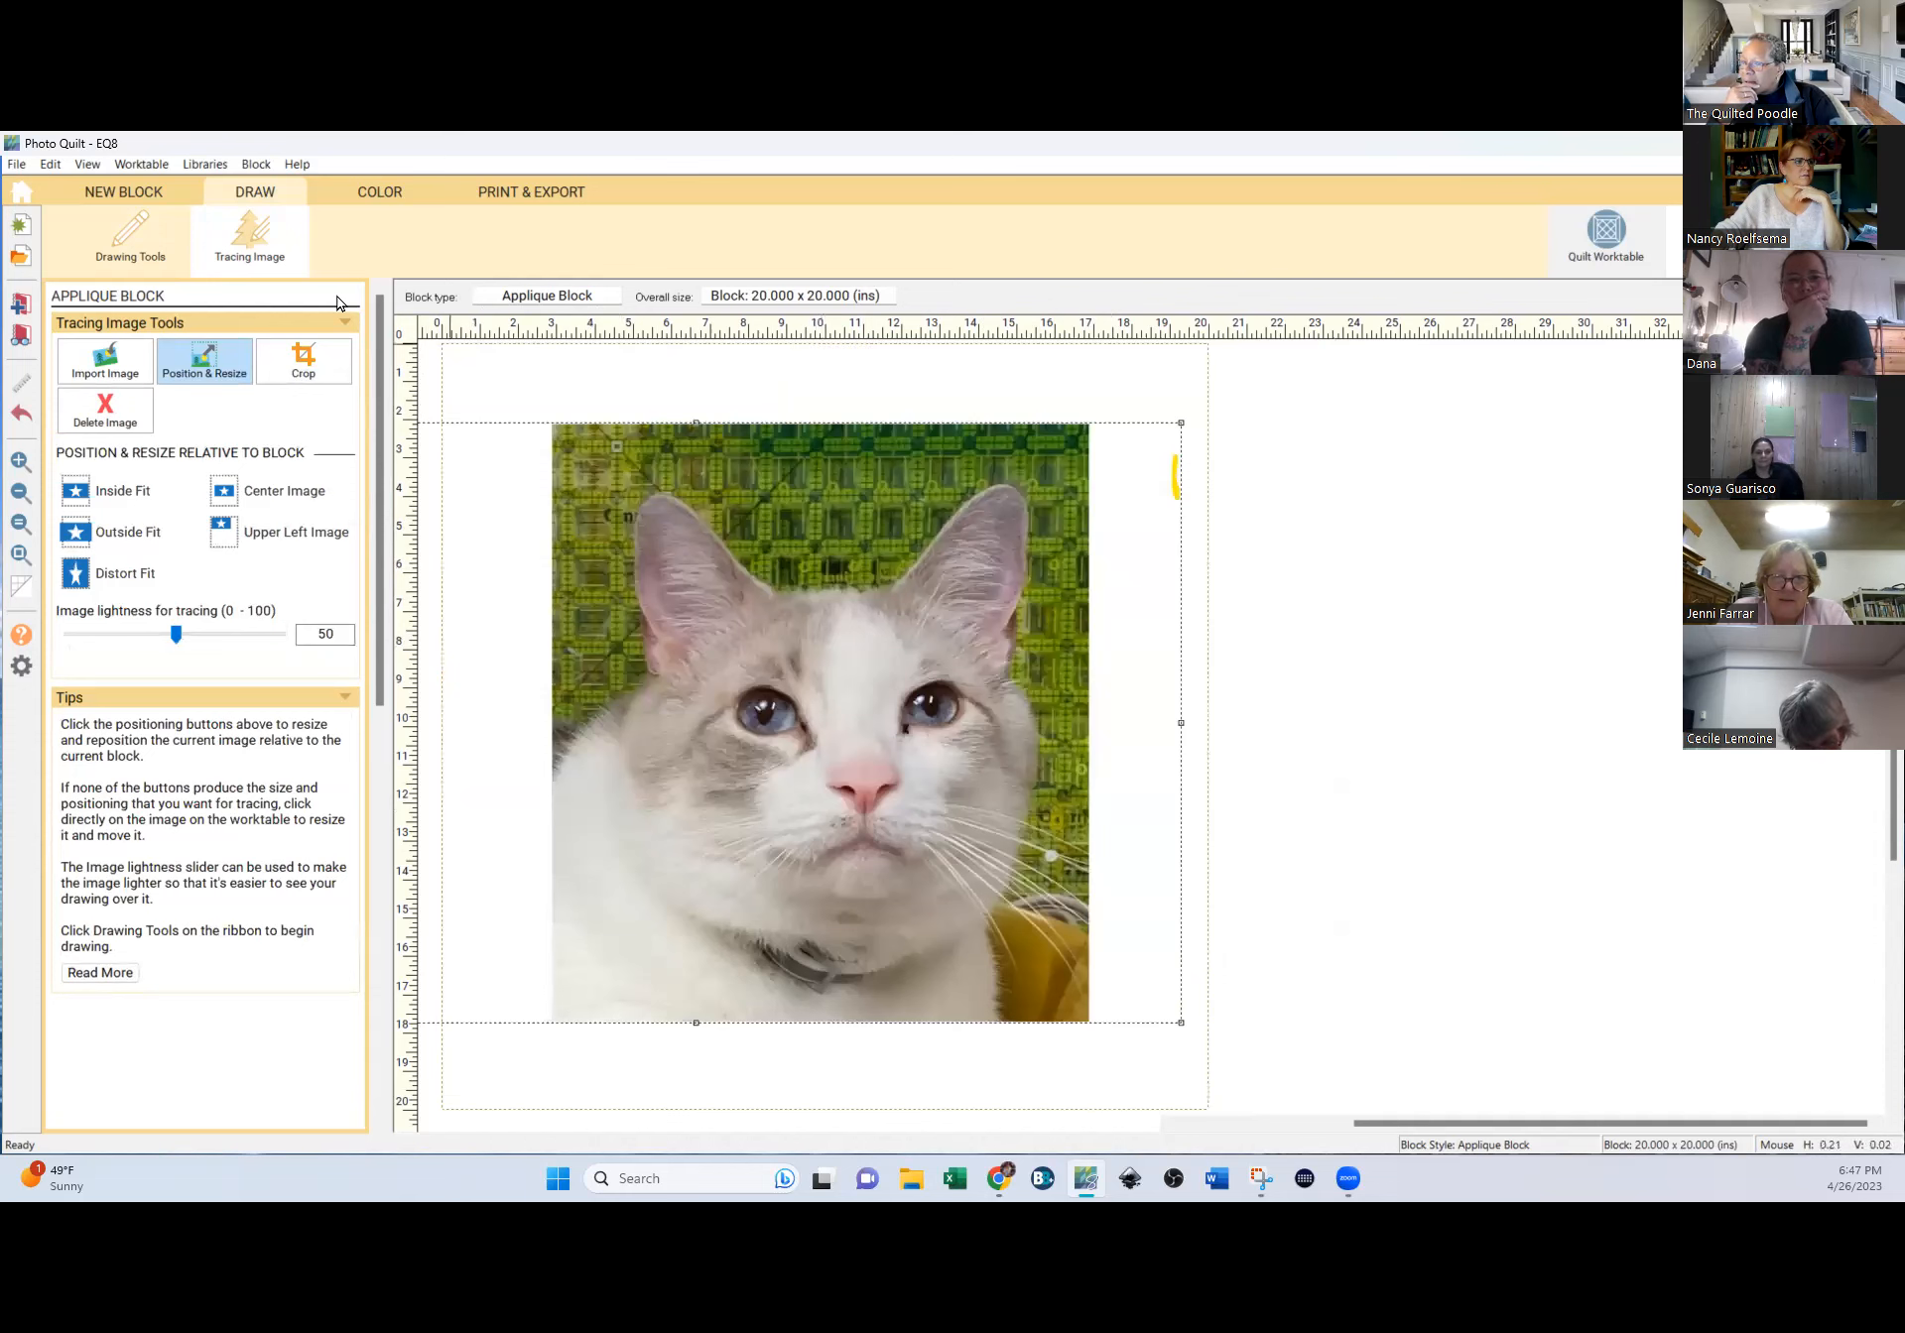
pyautogui.click(311, 376)
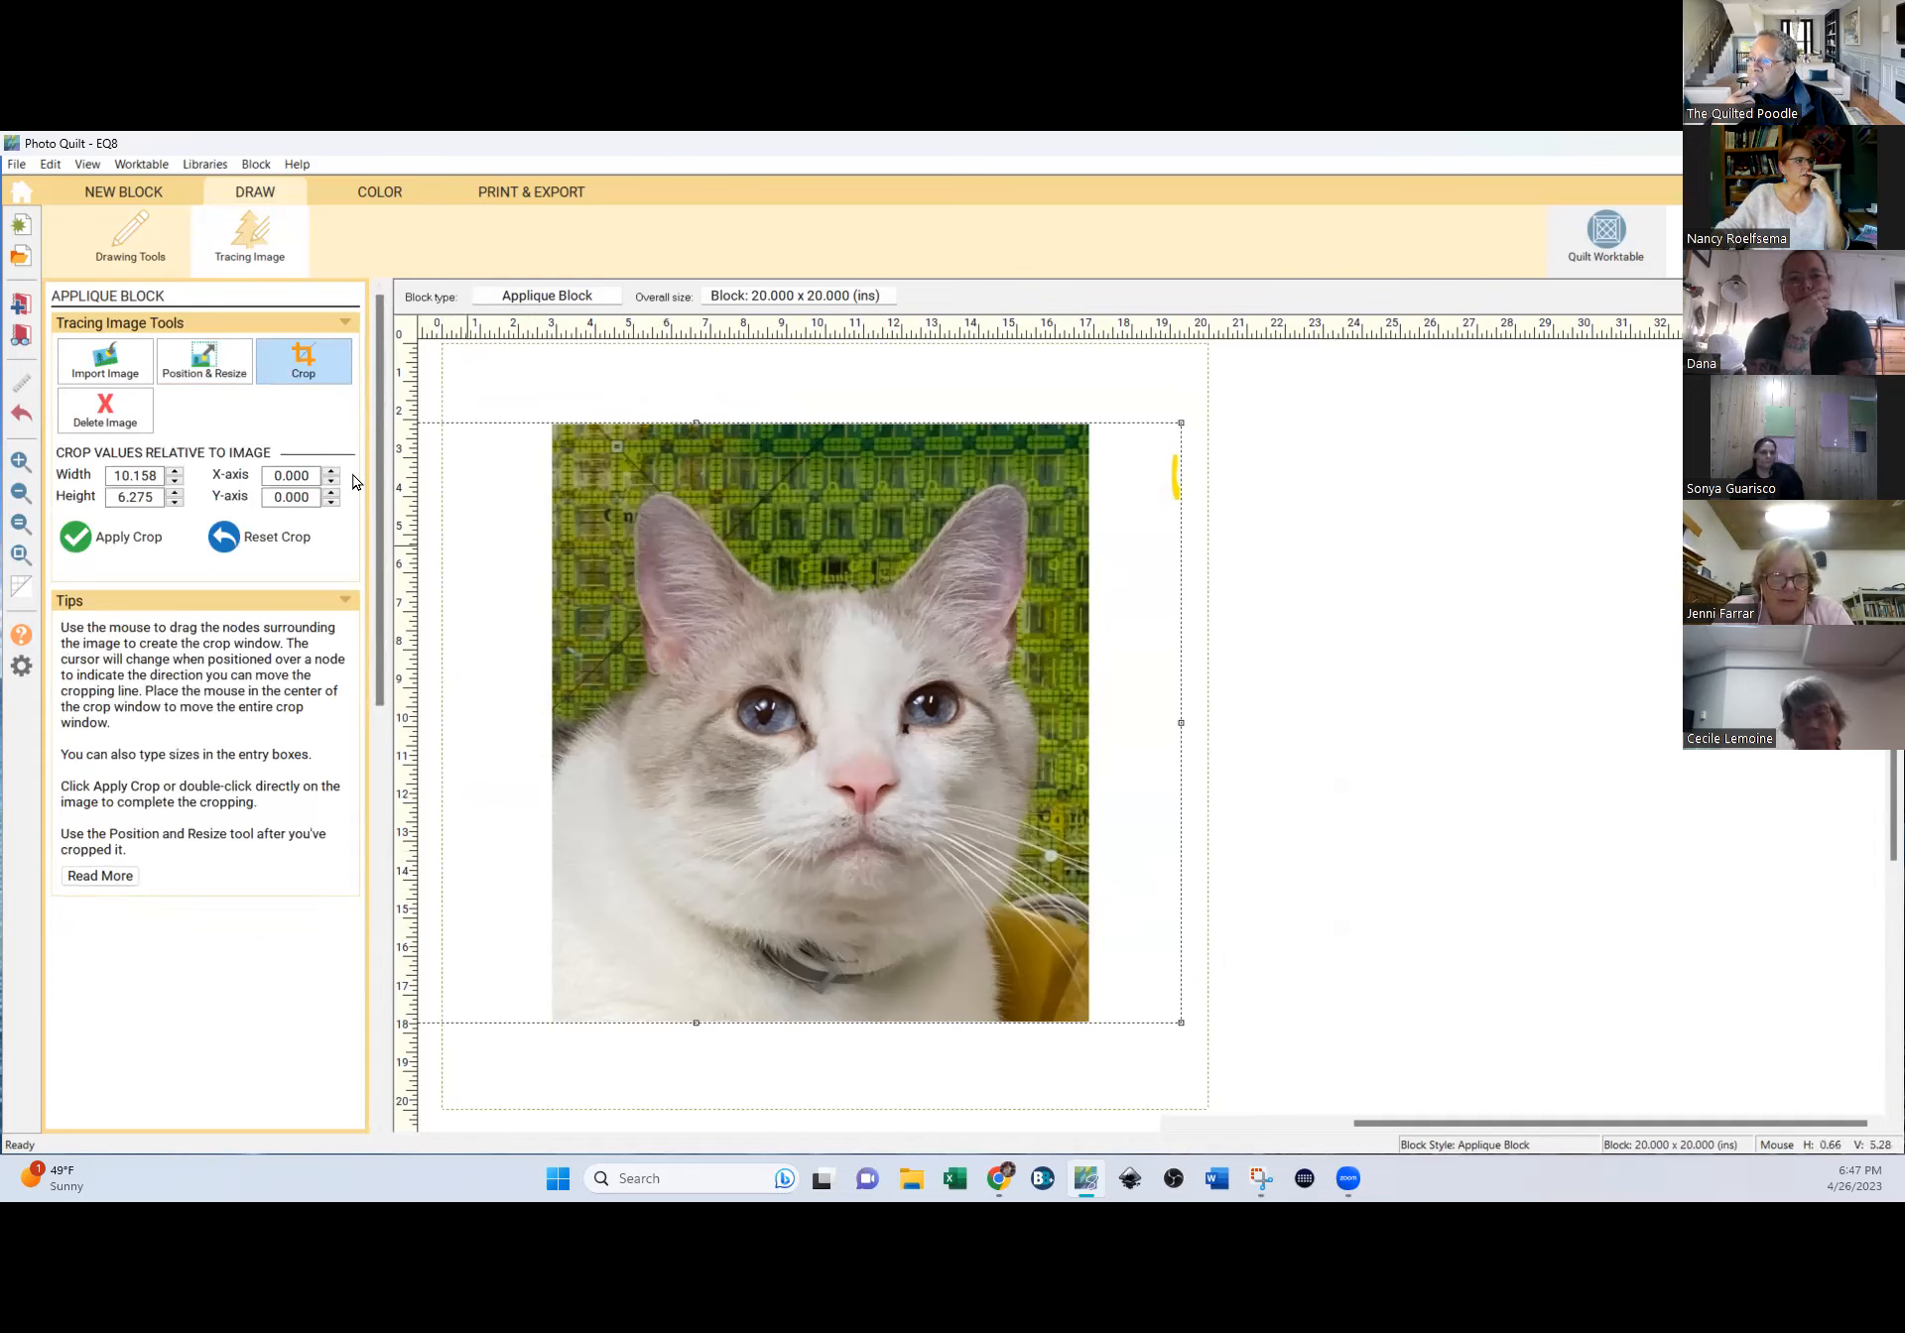
# Try centering the tracing image in the block with Center Image, and undo the change.
pyautogui.click(198, 366)
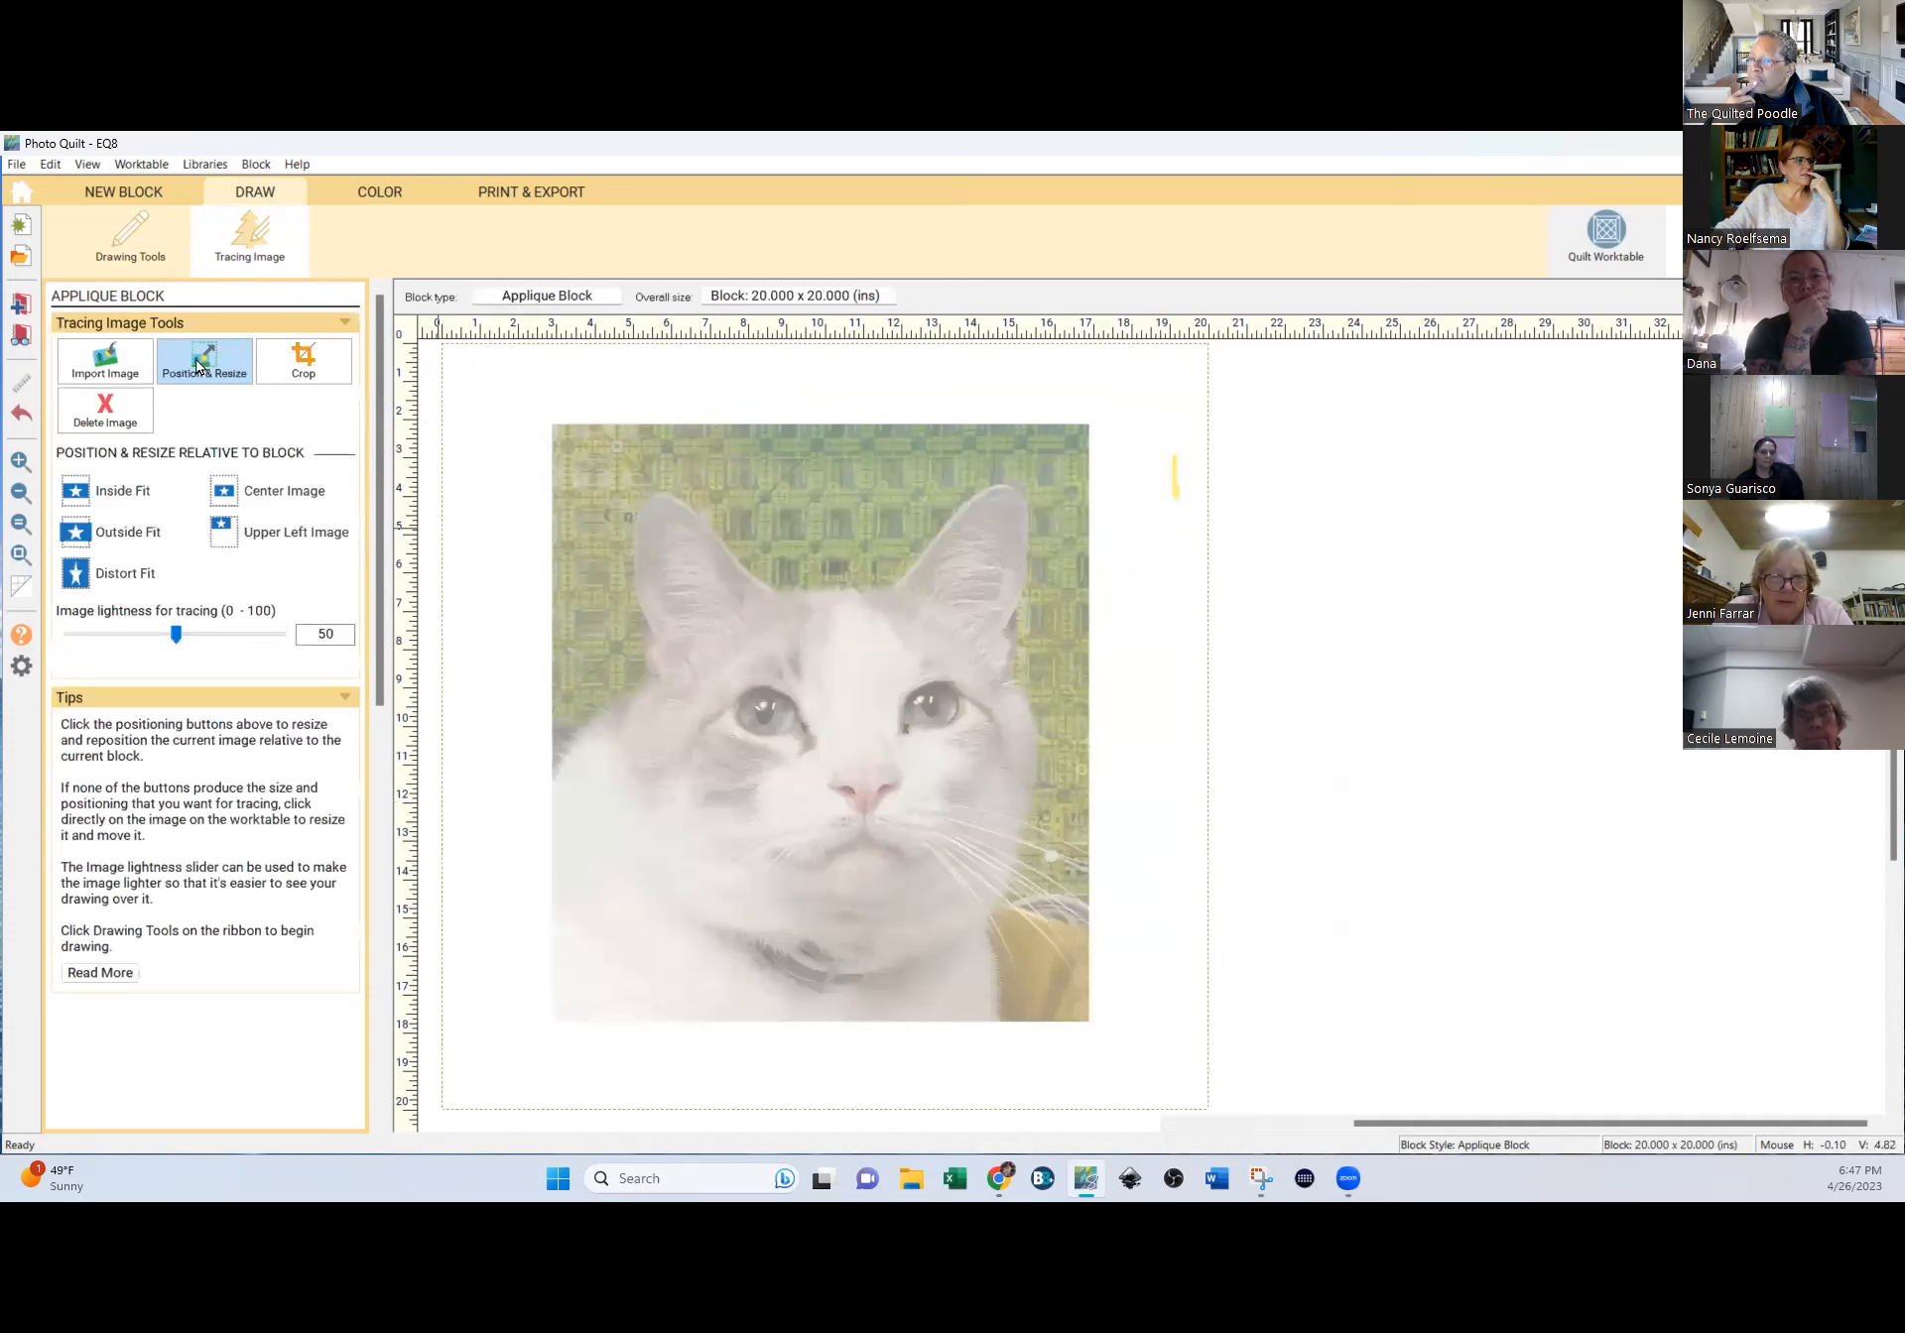
pyautogui.click(288, 494)
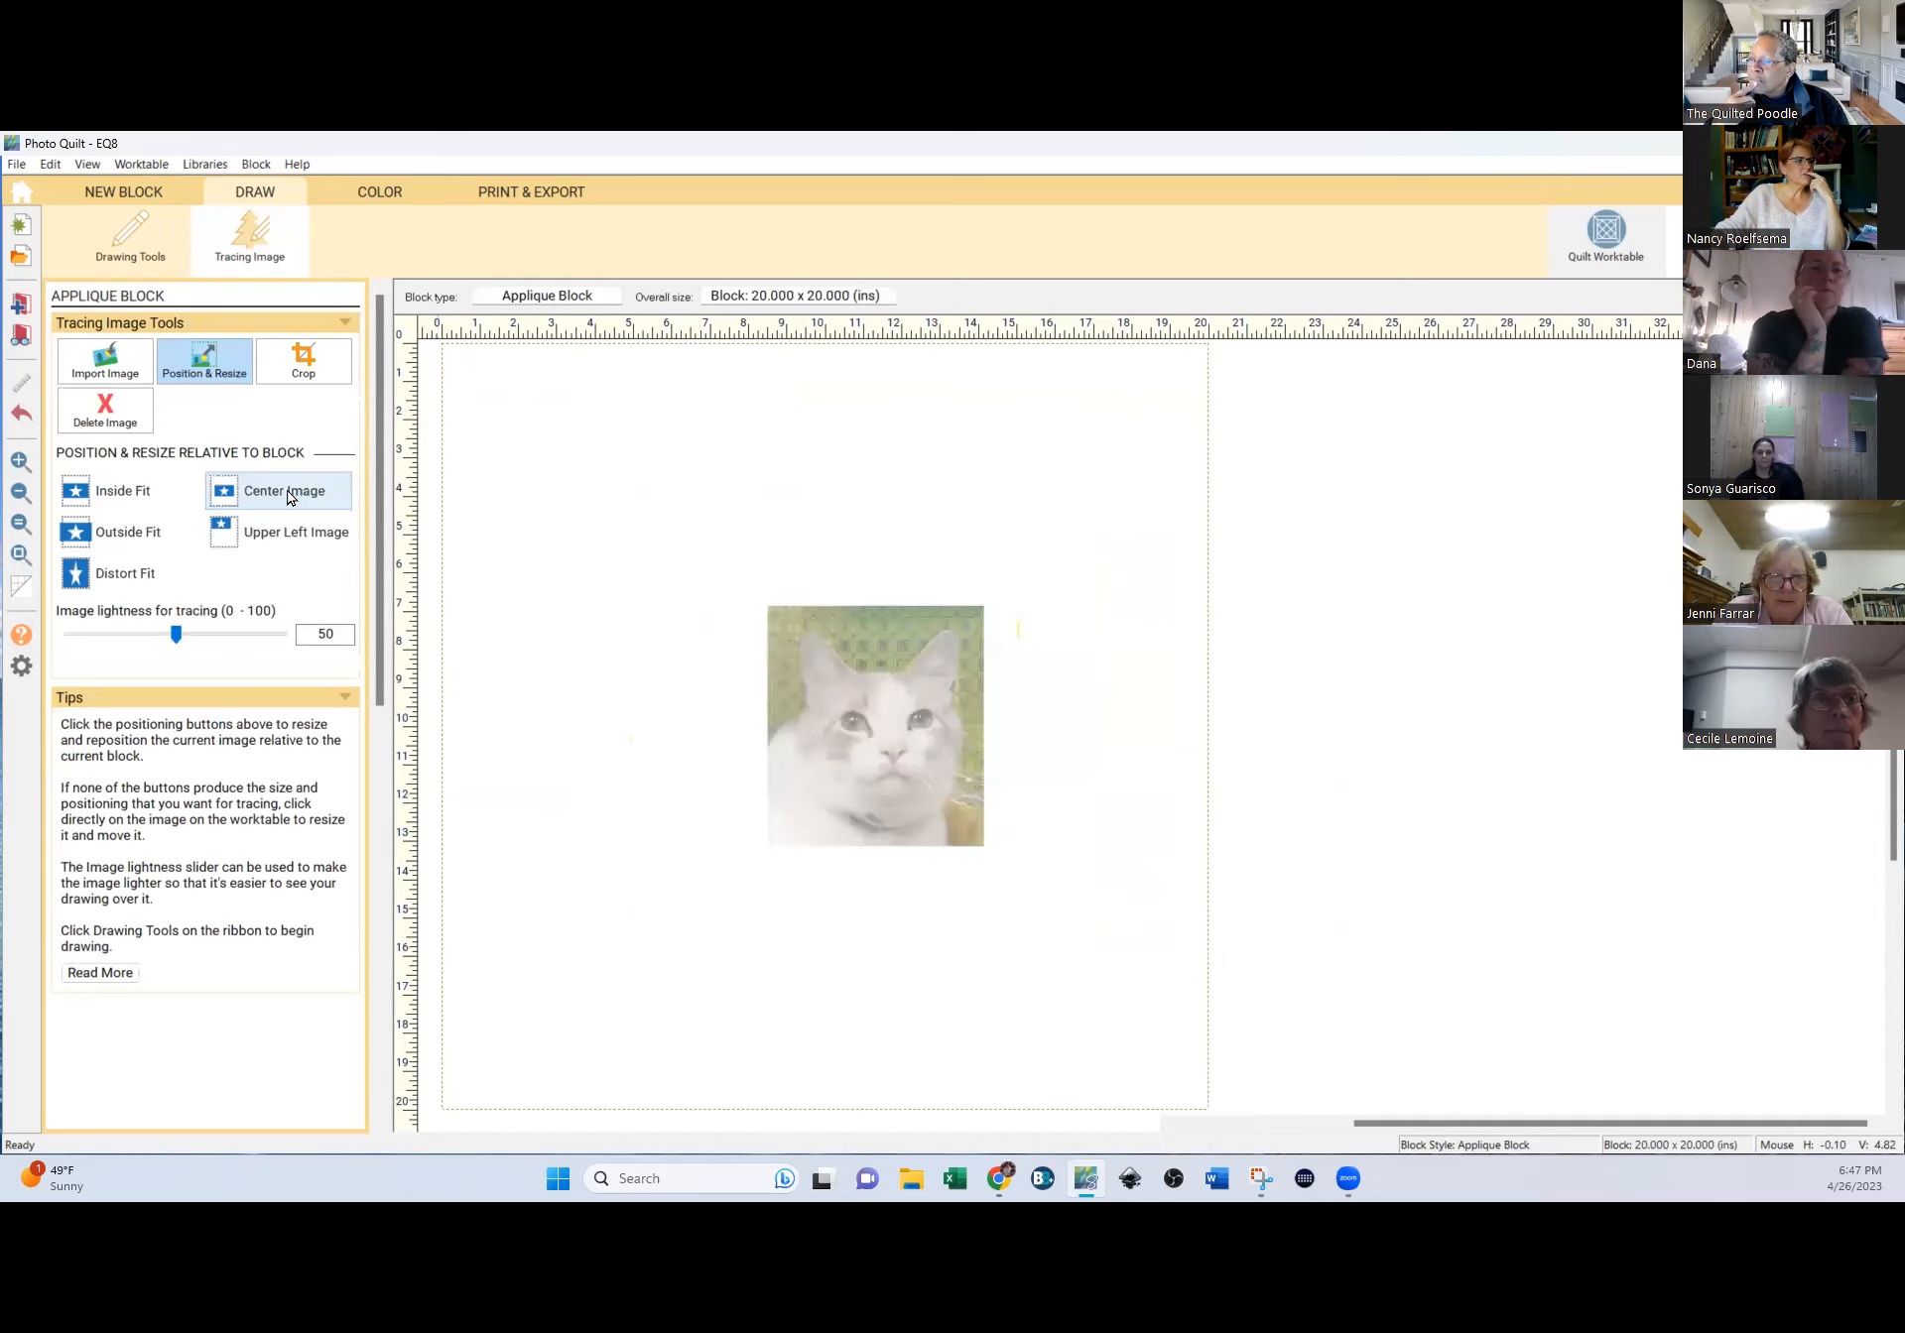
pyautogui.hotkey('ctrl', 'z')
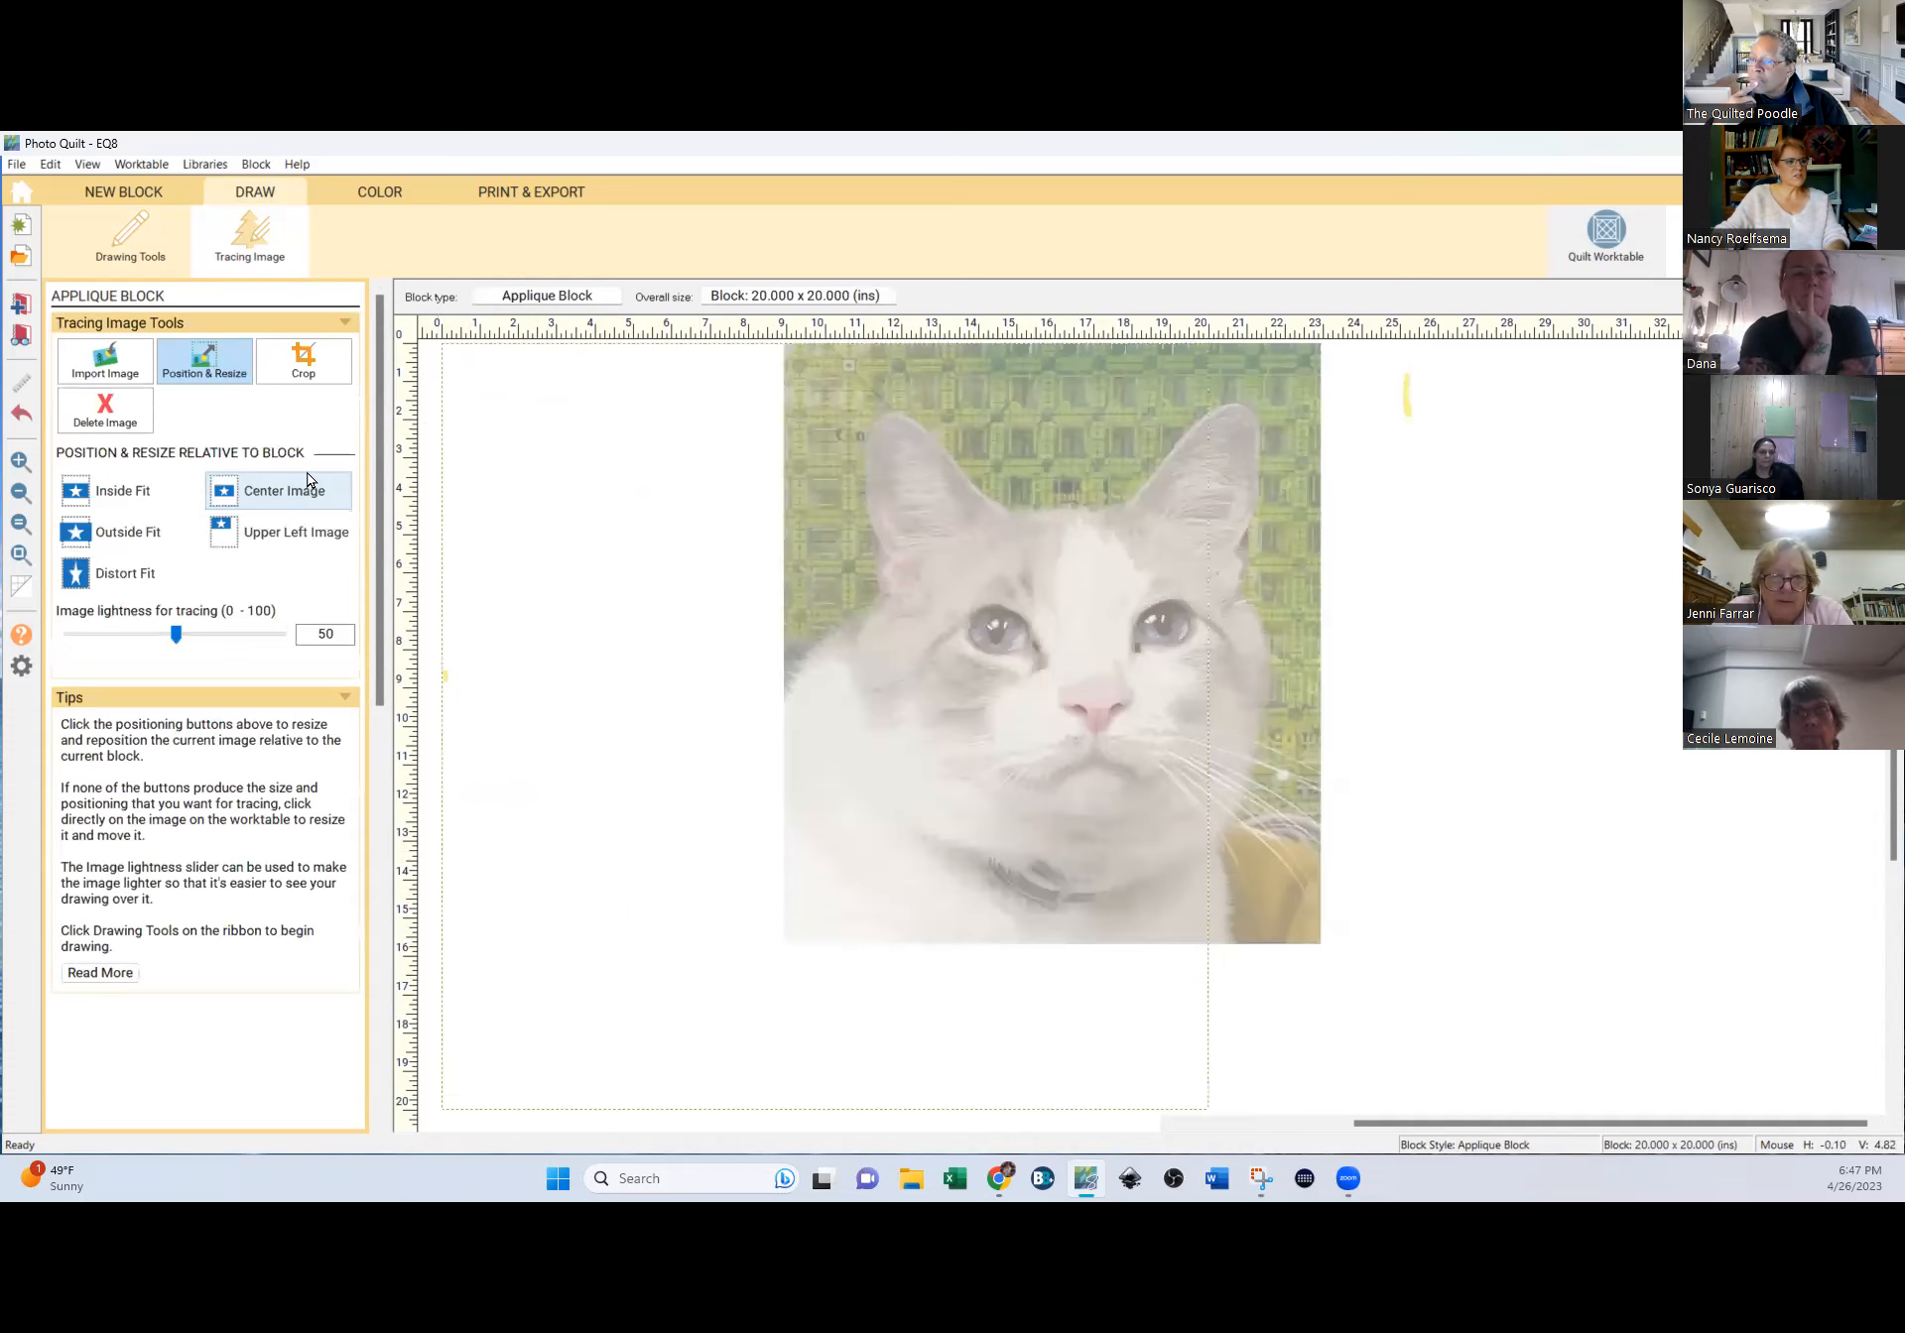
# Reposition the cat image over the block and enlarge it from its two right-hand corners.
pyautogui.click(1000, 591)
pyautogui.moveTo(1013, 655); pyautogui.dragTo(730, 710)
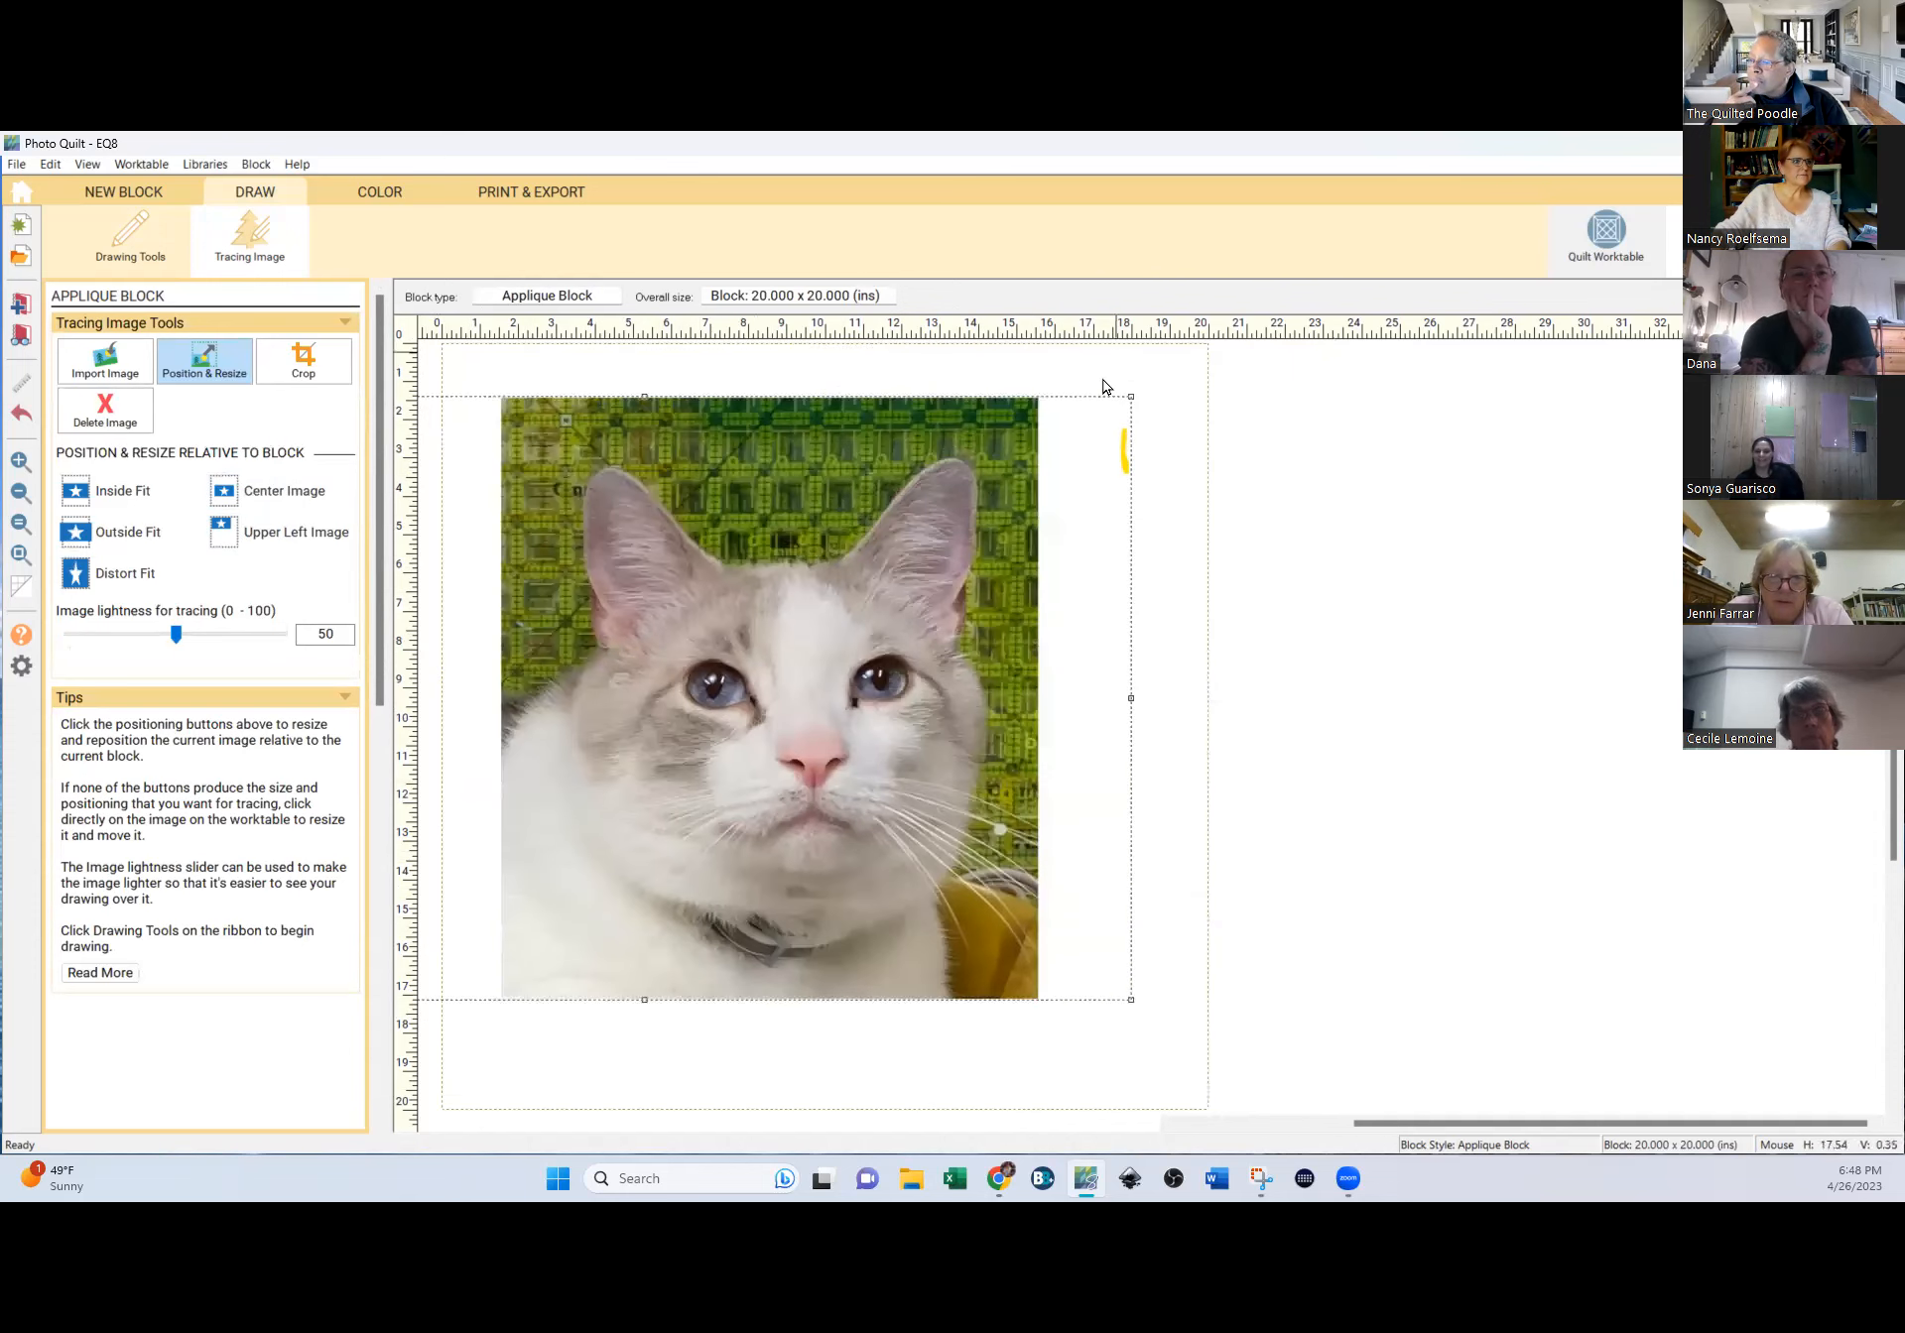
pyautogui.moveTo(1131, 398); pyautogui.dragTo(1270, 320)
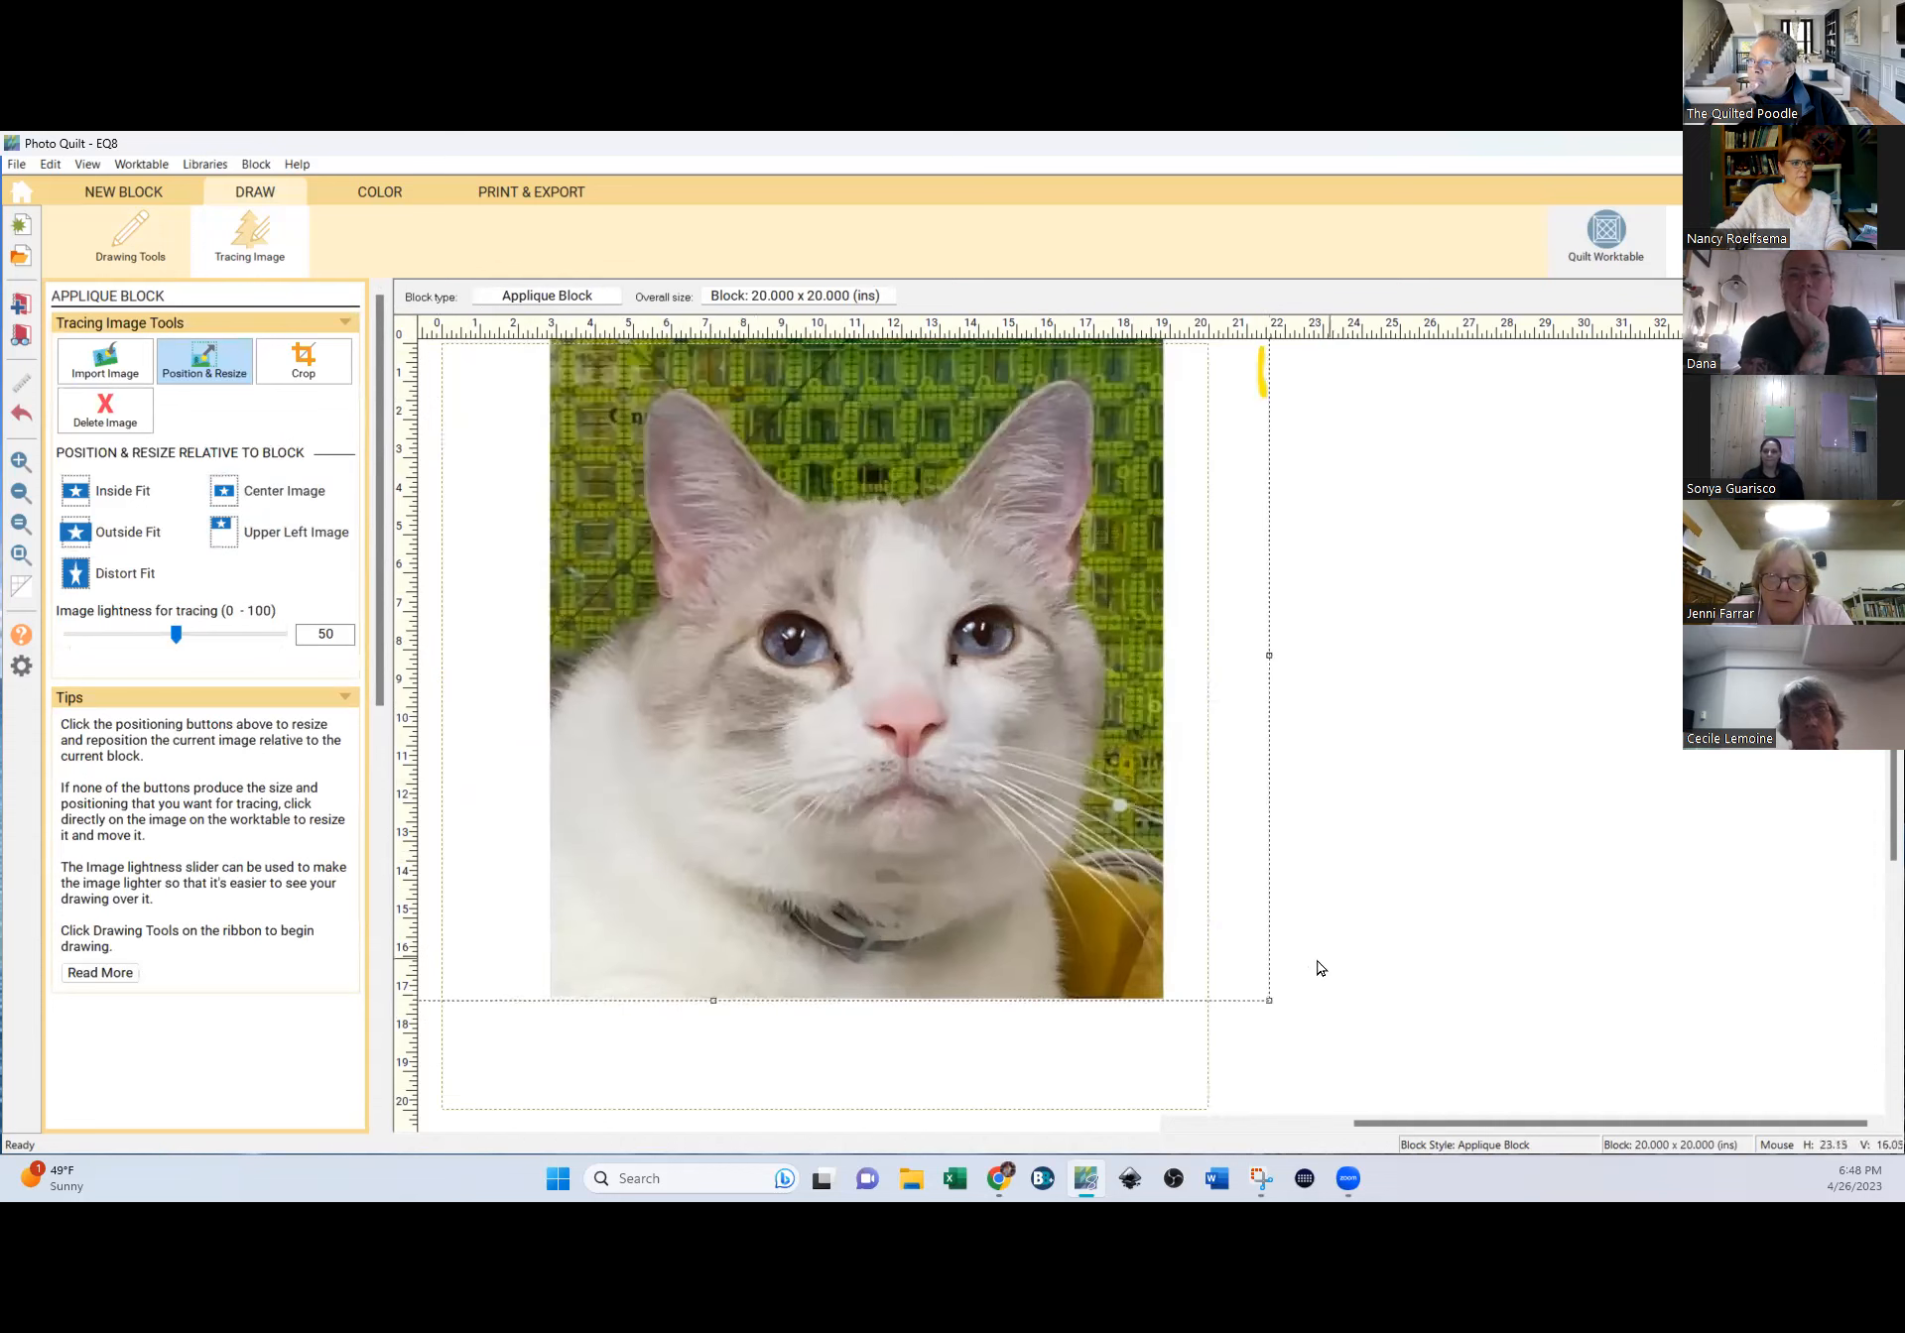
pyautogui.moveTo(1266, 997); pyautogui.dragTo(1377, 1125)
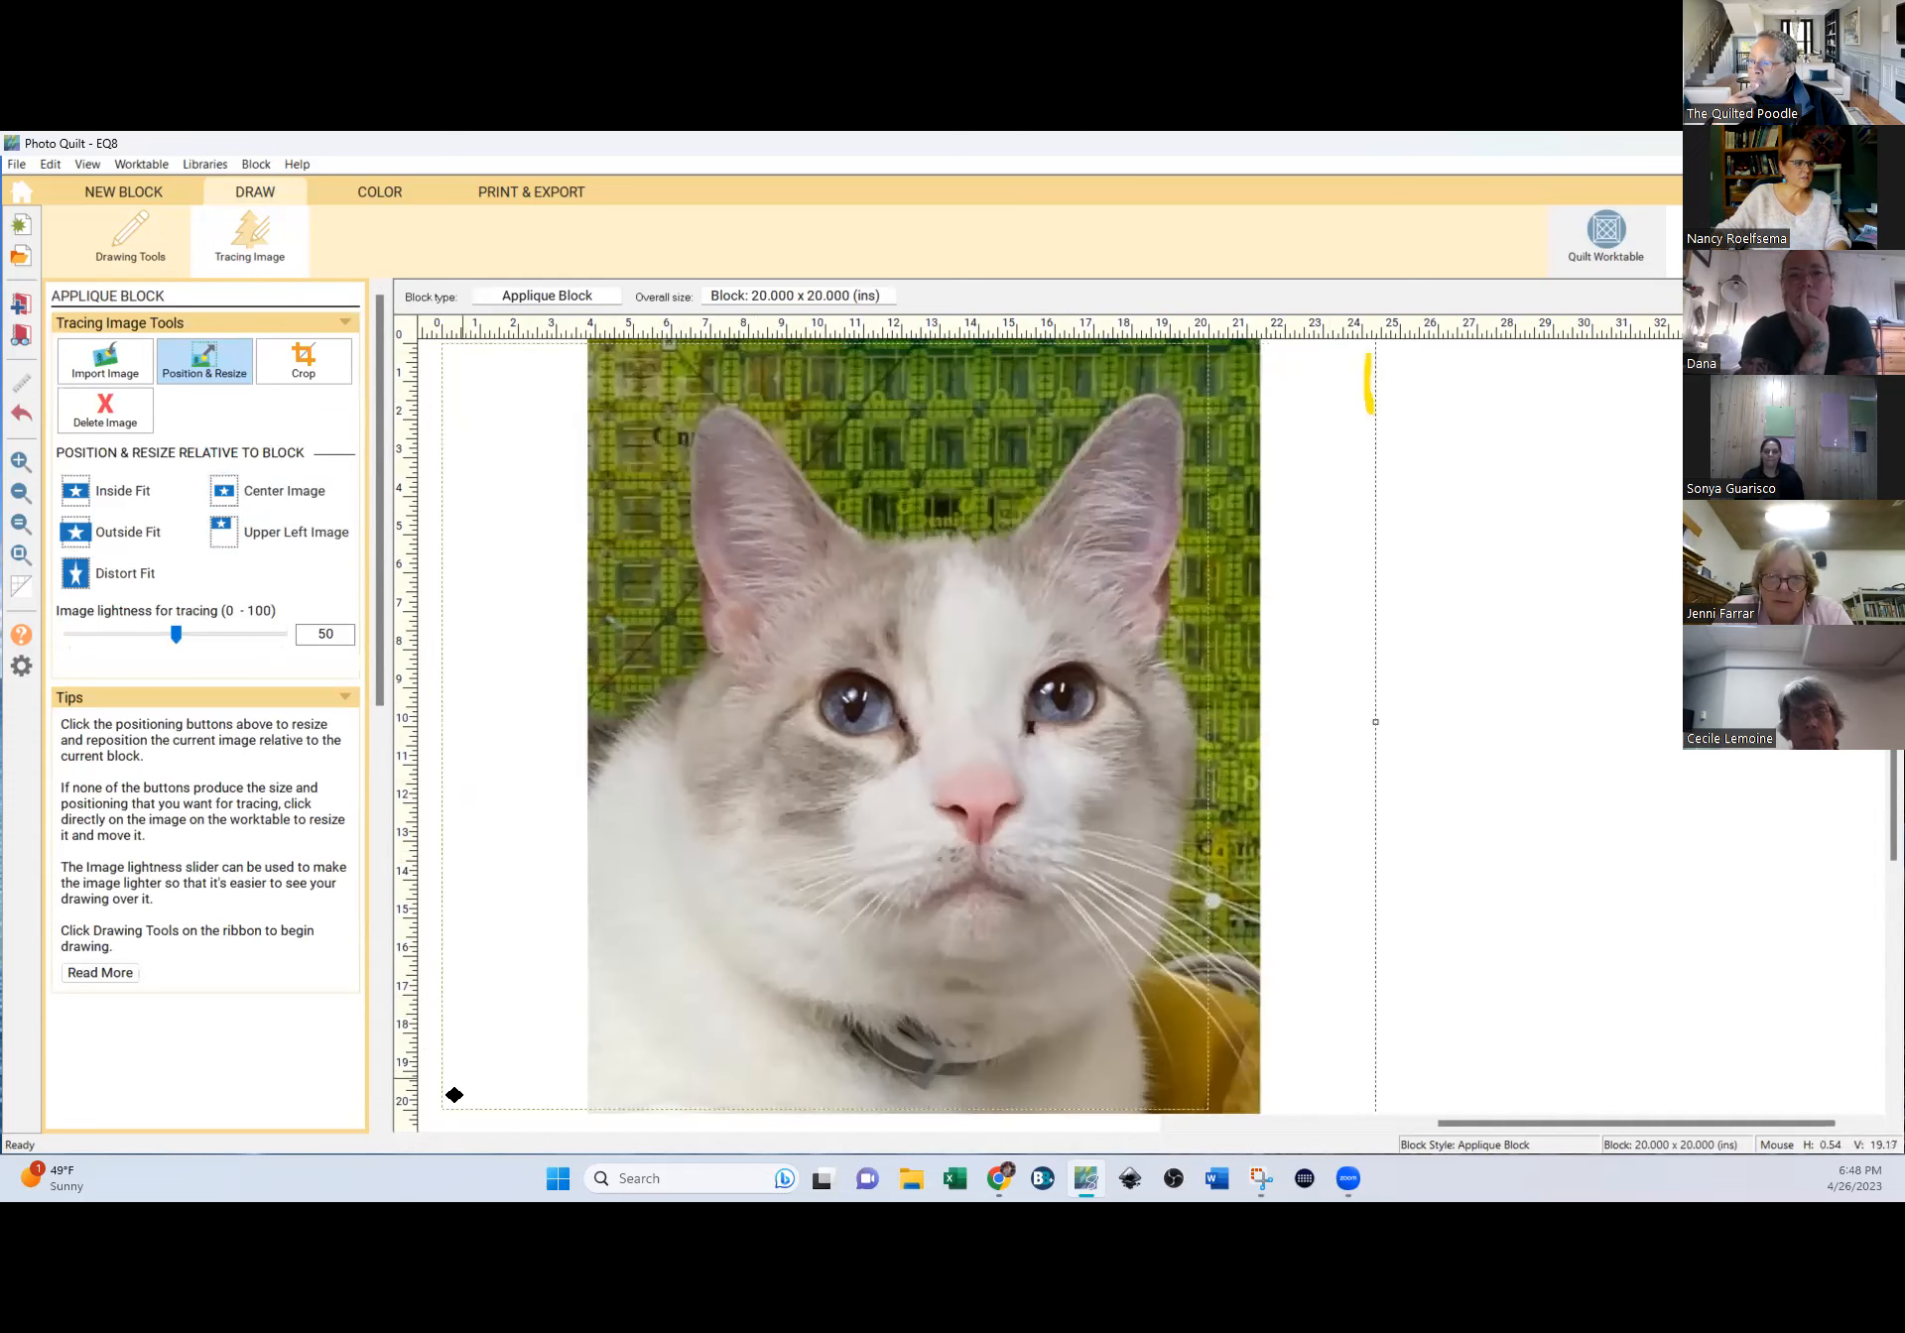
# Extend the tracing image outward from its lower-left corner until the photo's left edge meets the block's left edge.
pyautogui.scroll(-2, 536, 926)
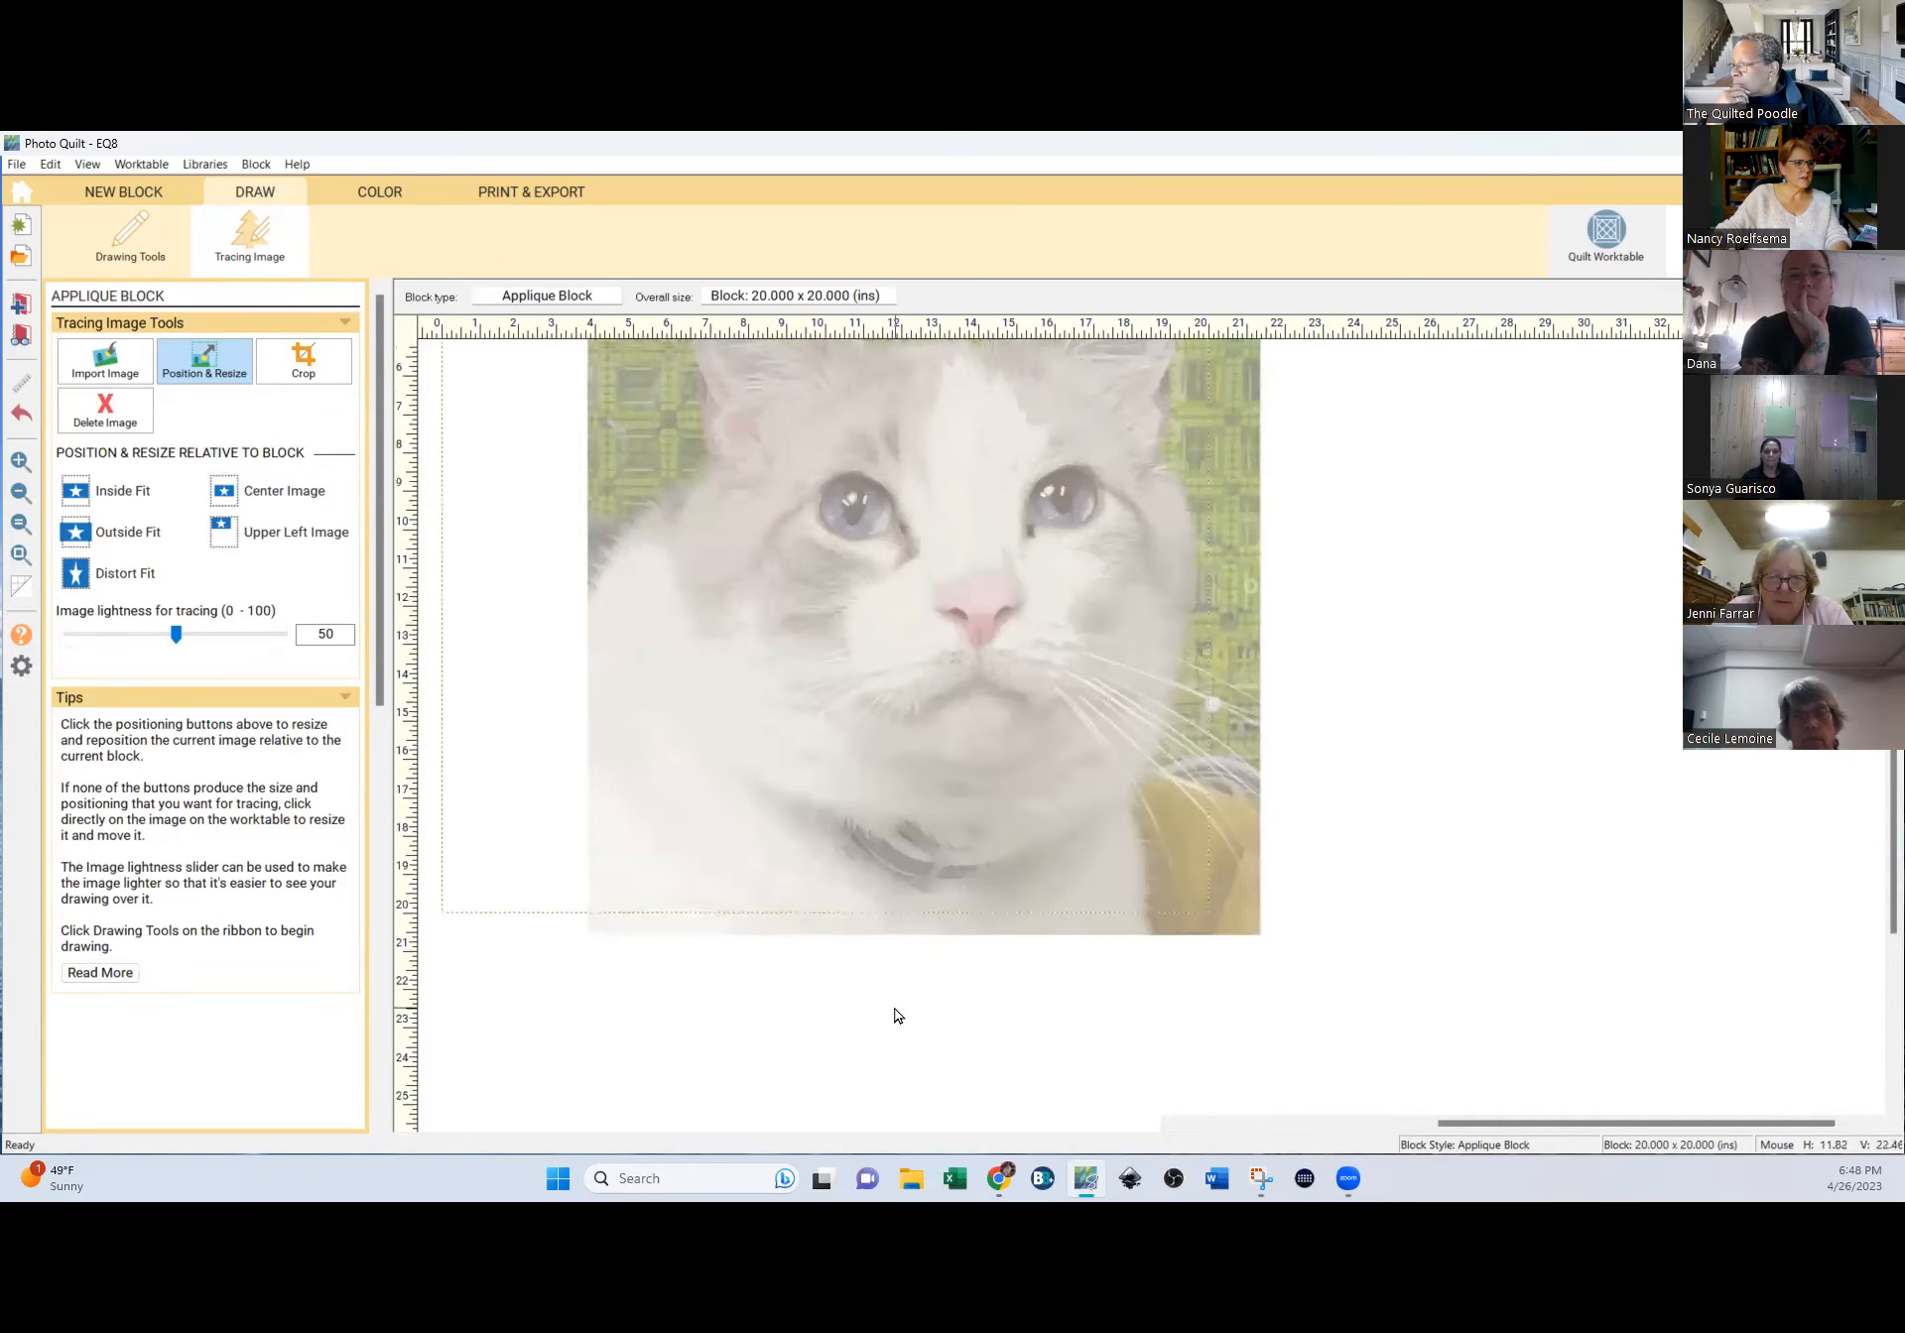
pyautogui.moveTo(1721, 1125); pyautogui.dragTo(1662, 1126)
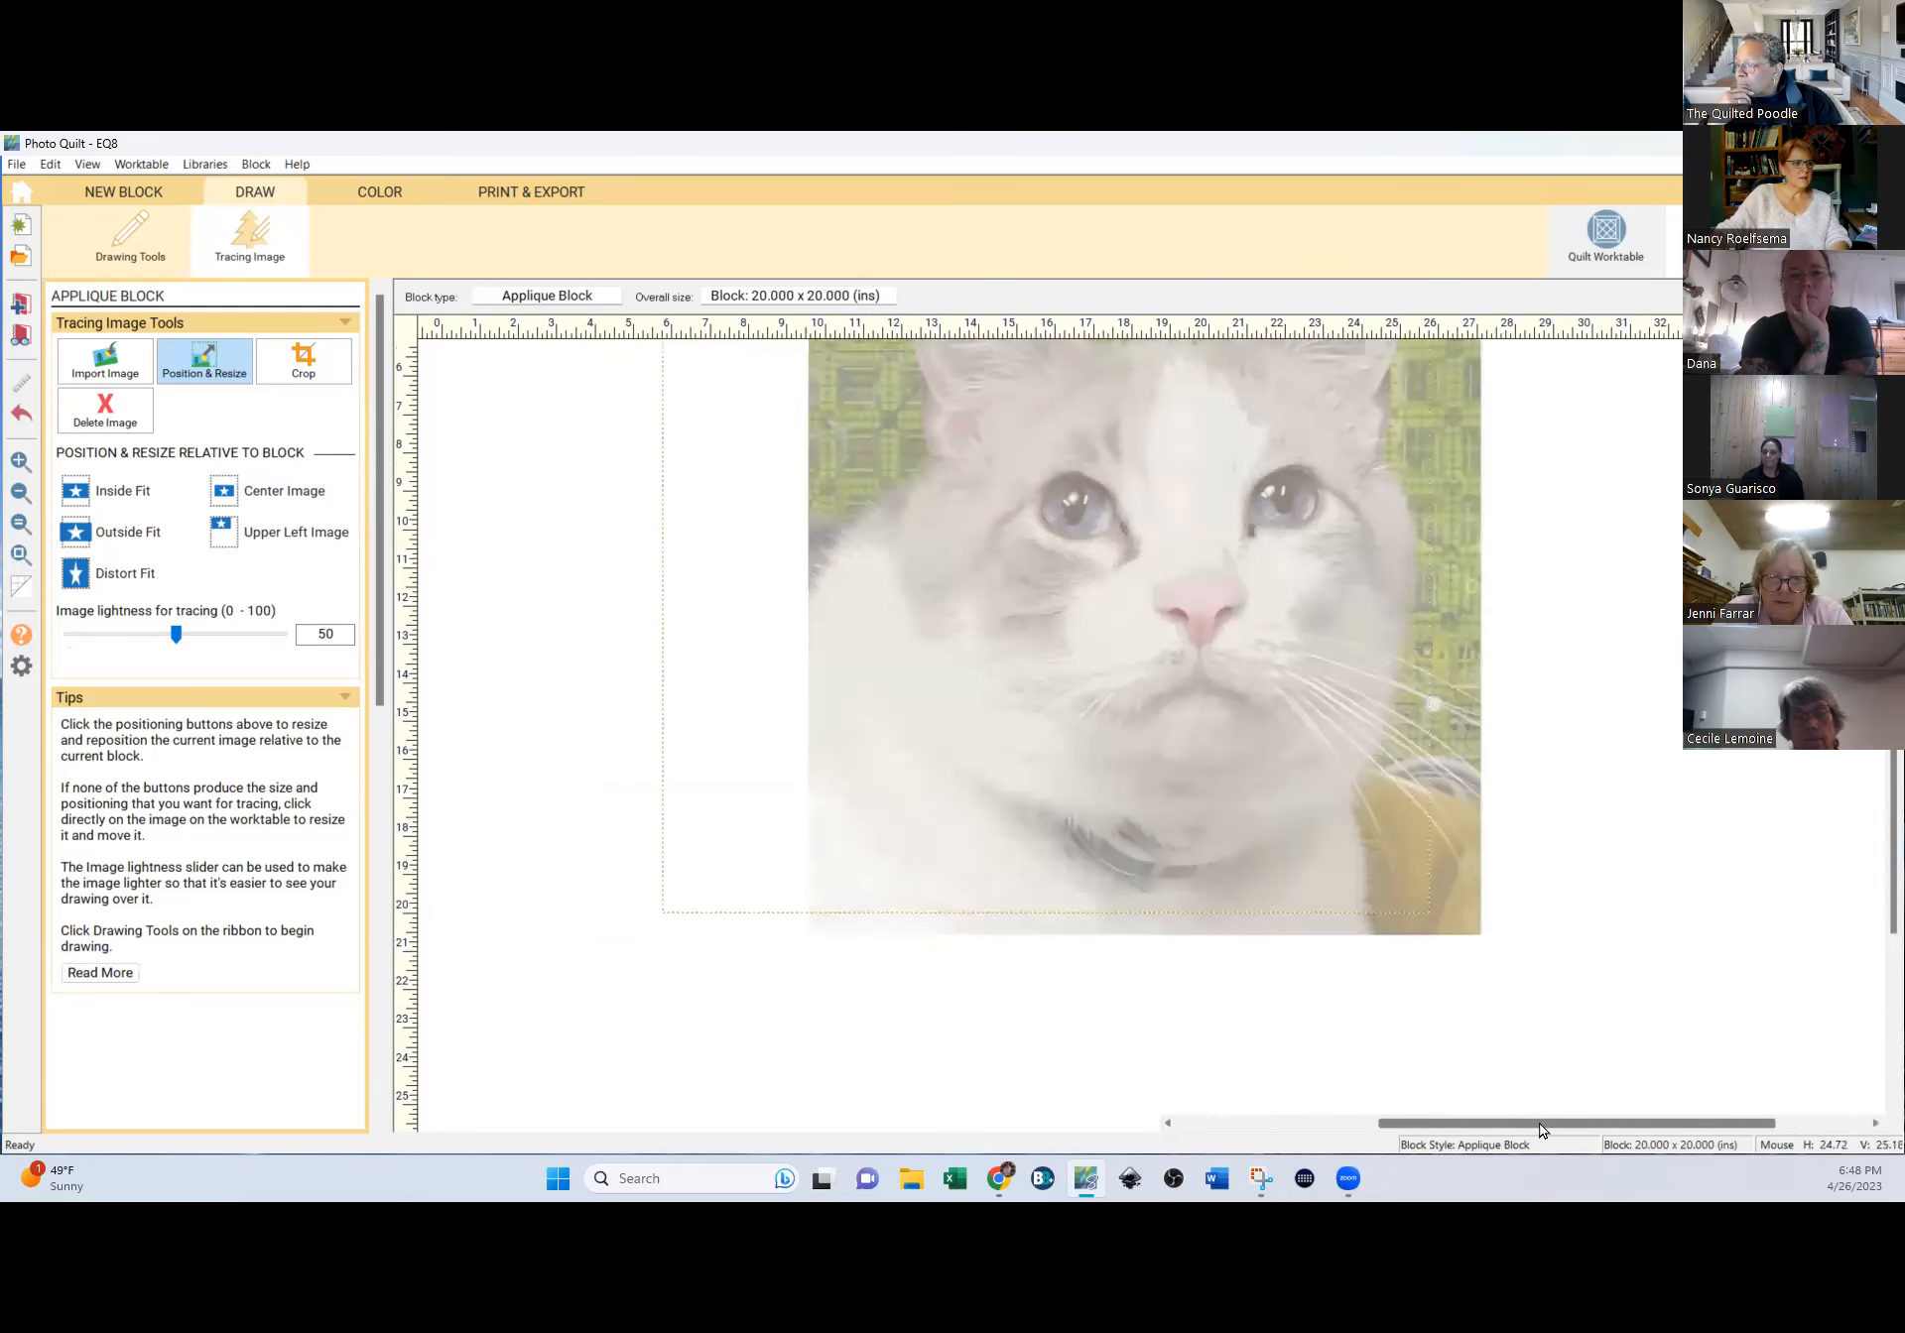
pyautogui.click(744, 854)
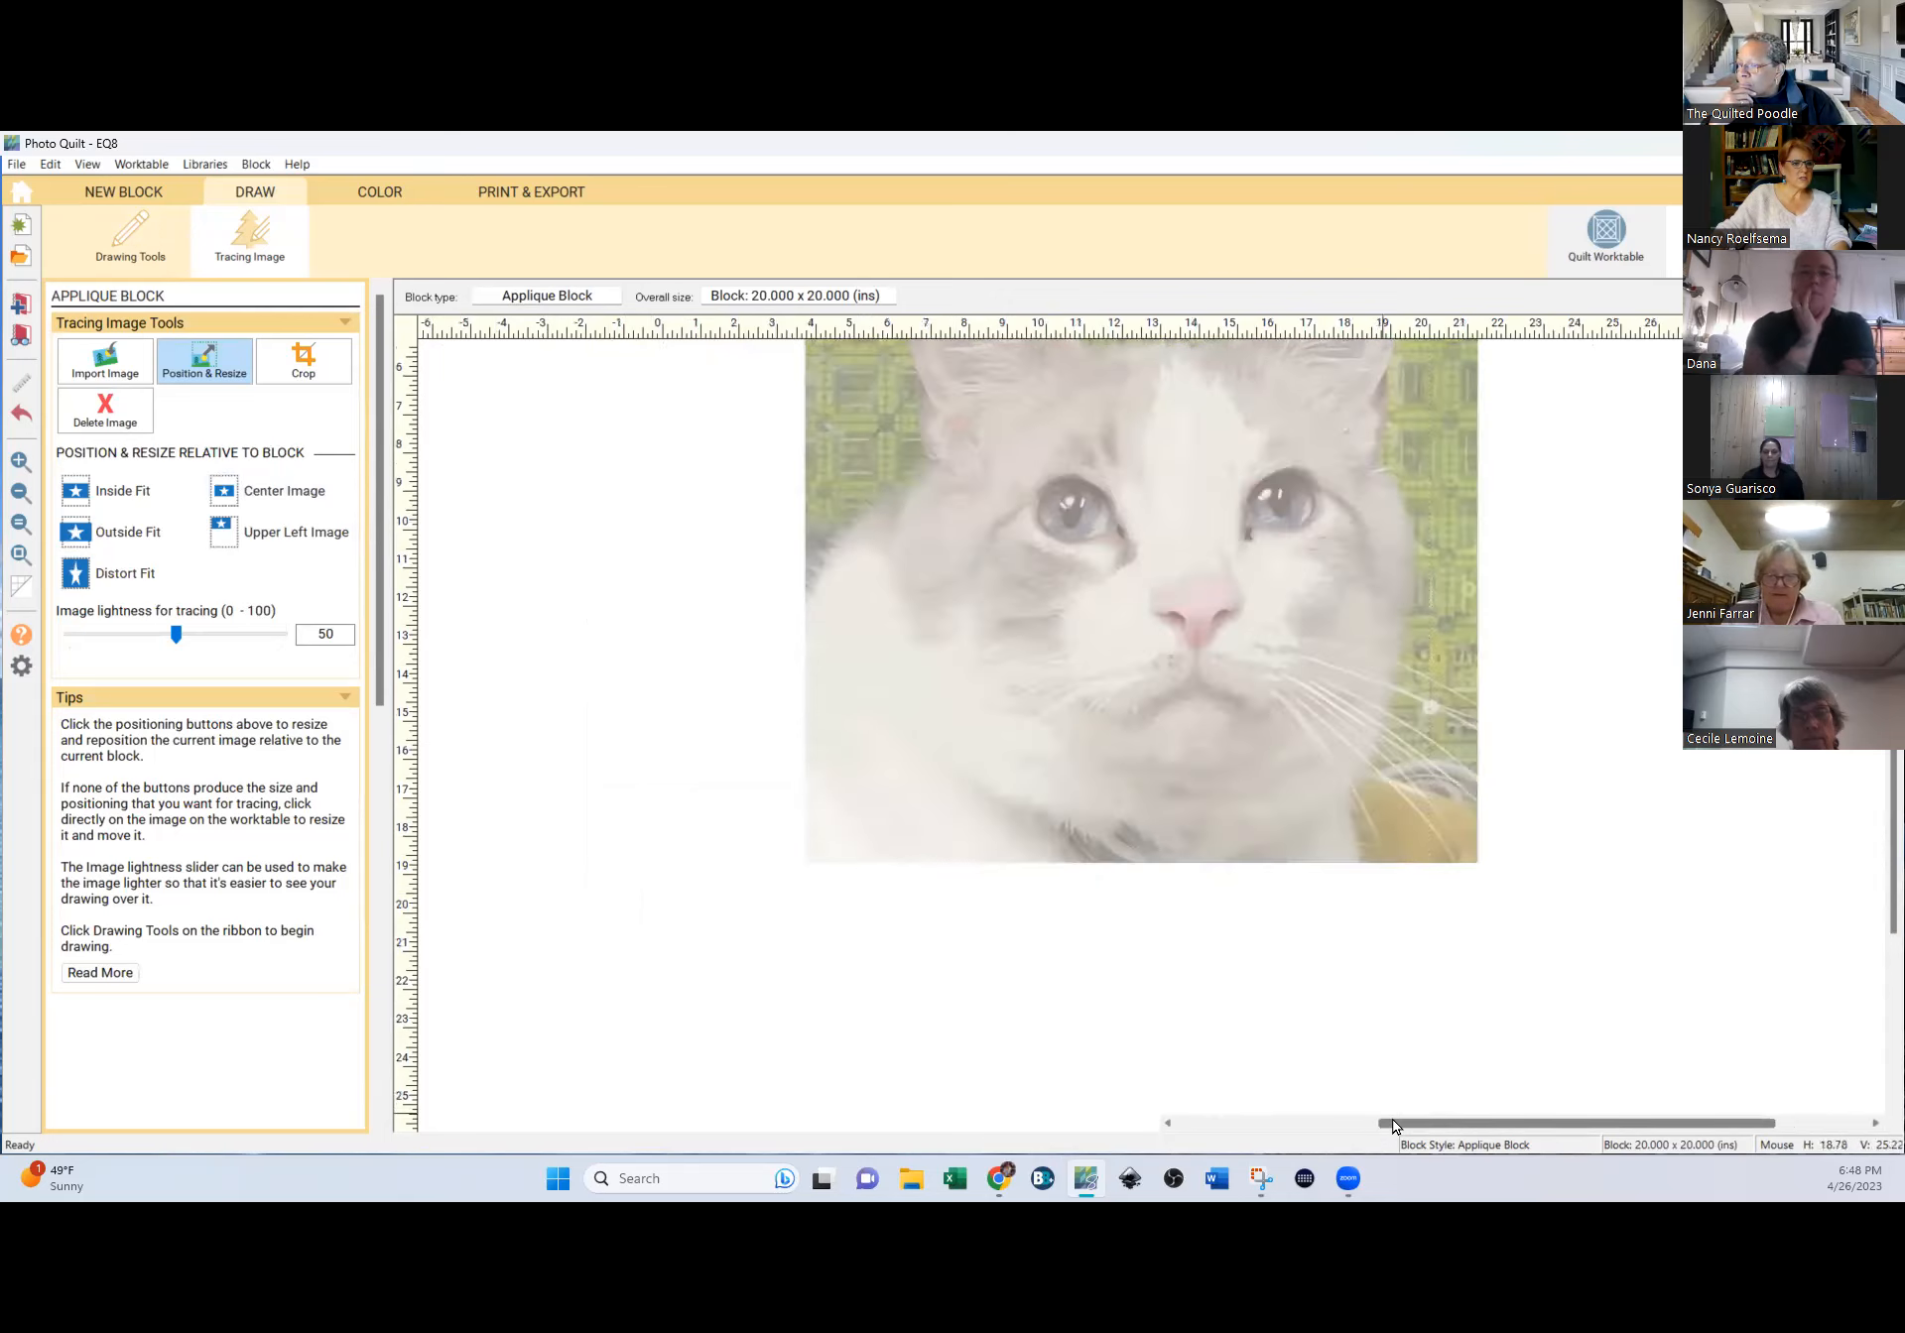
pyautogui.moveTo(1382, 1128); pyautogui.dragTo(1240, 1134)
pyautogui.click(1233, 888)
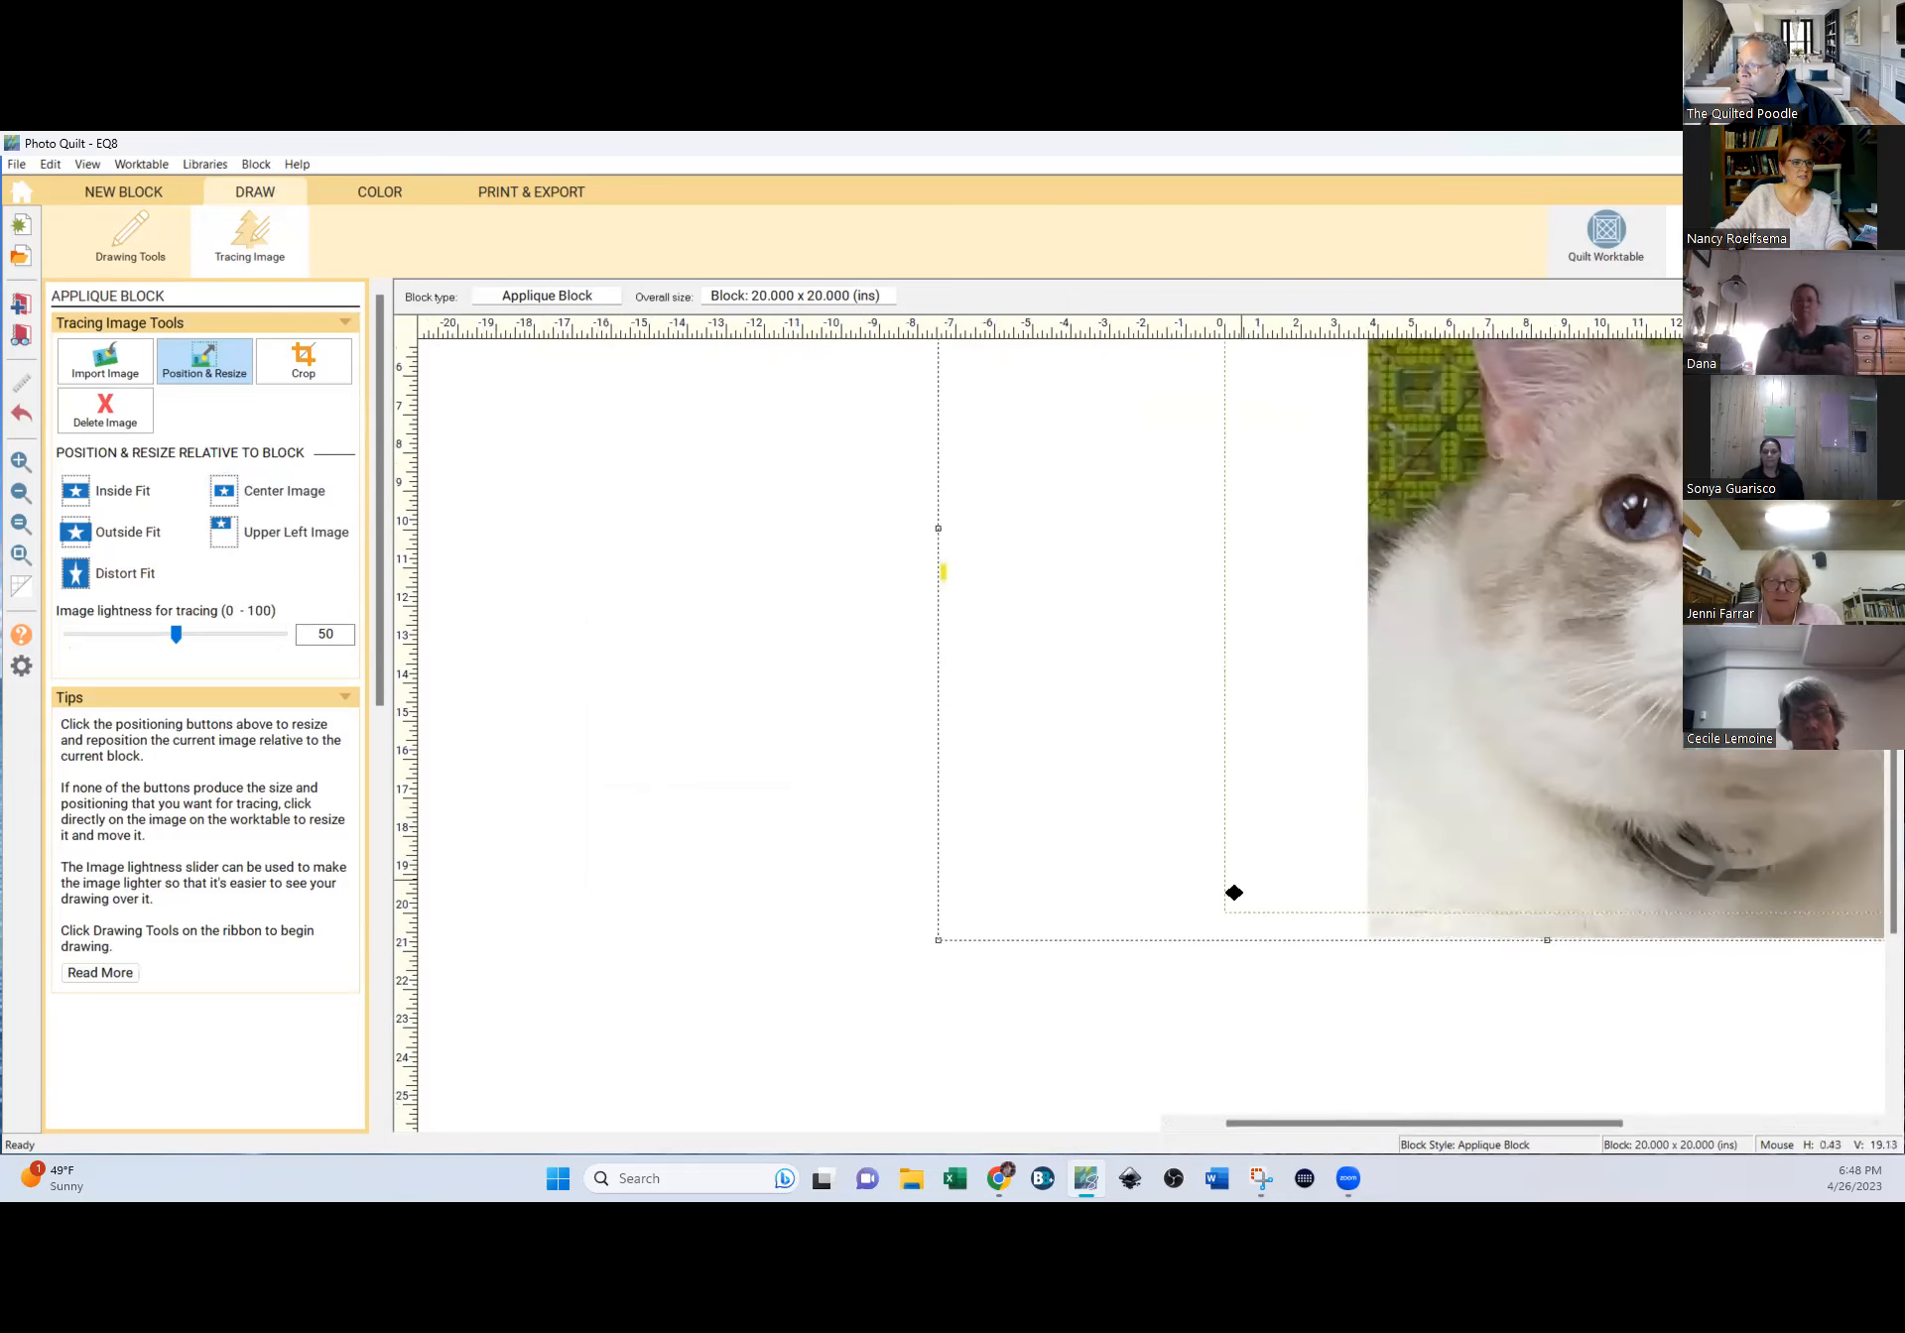
pyautogui.moveTo(940, 936); pyautogui.dragTo(708, 1034)
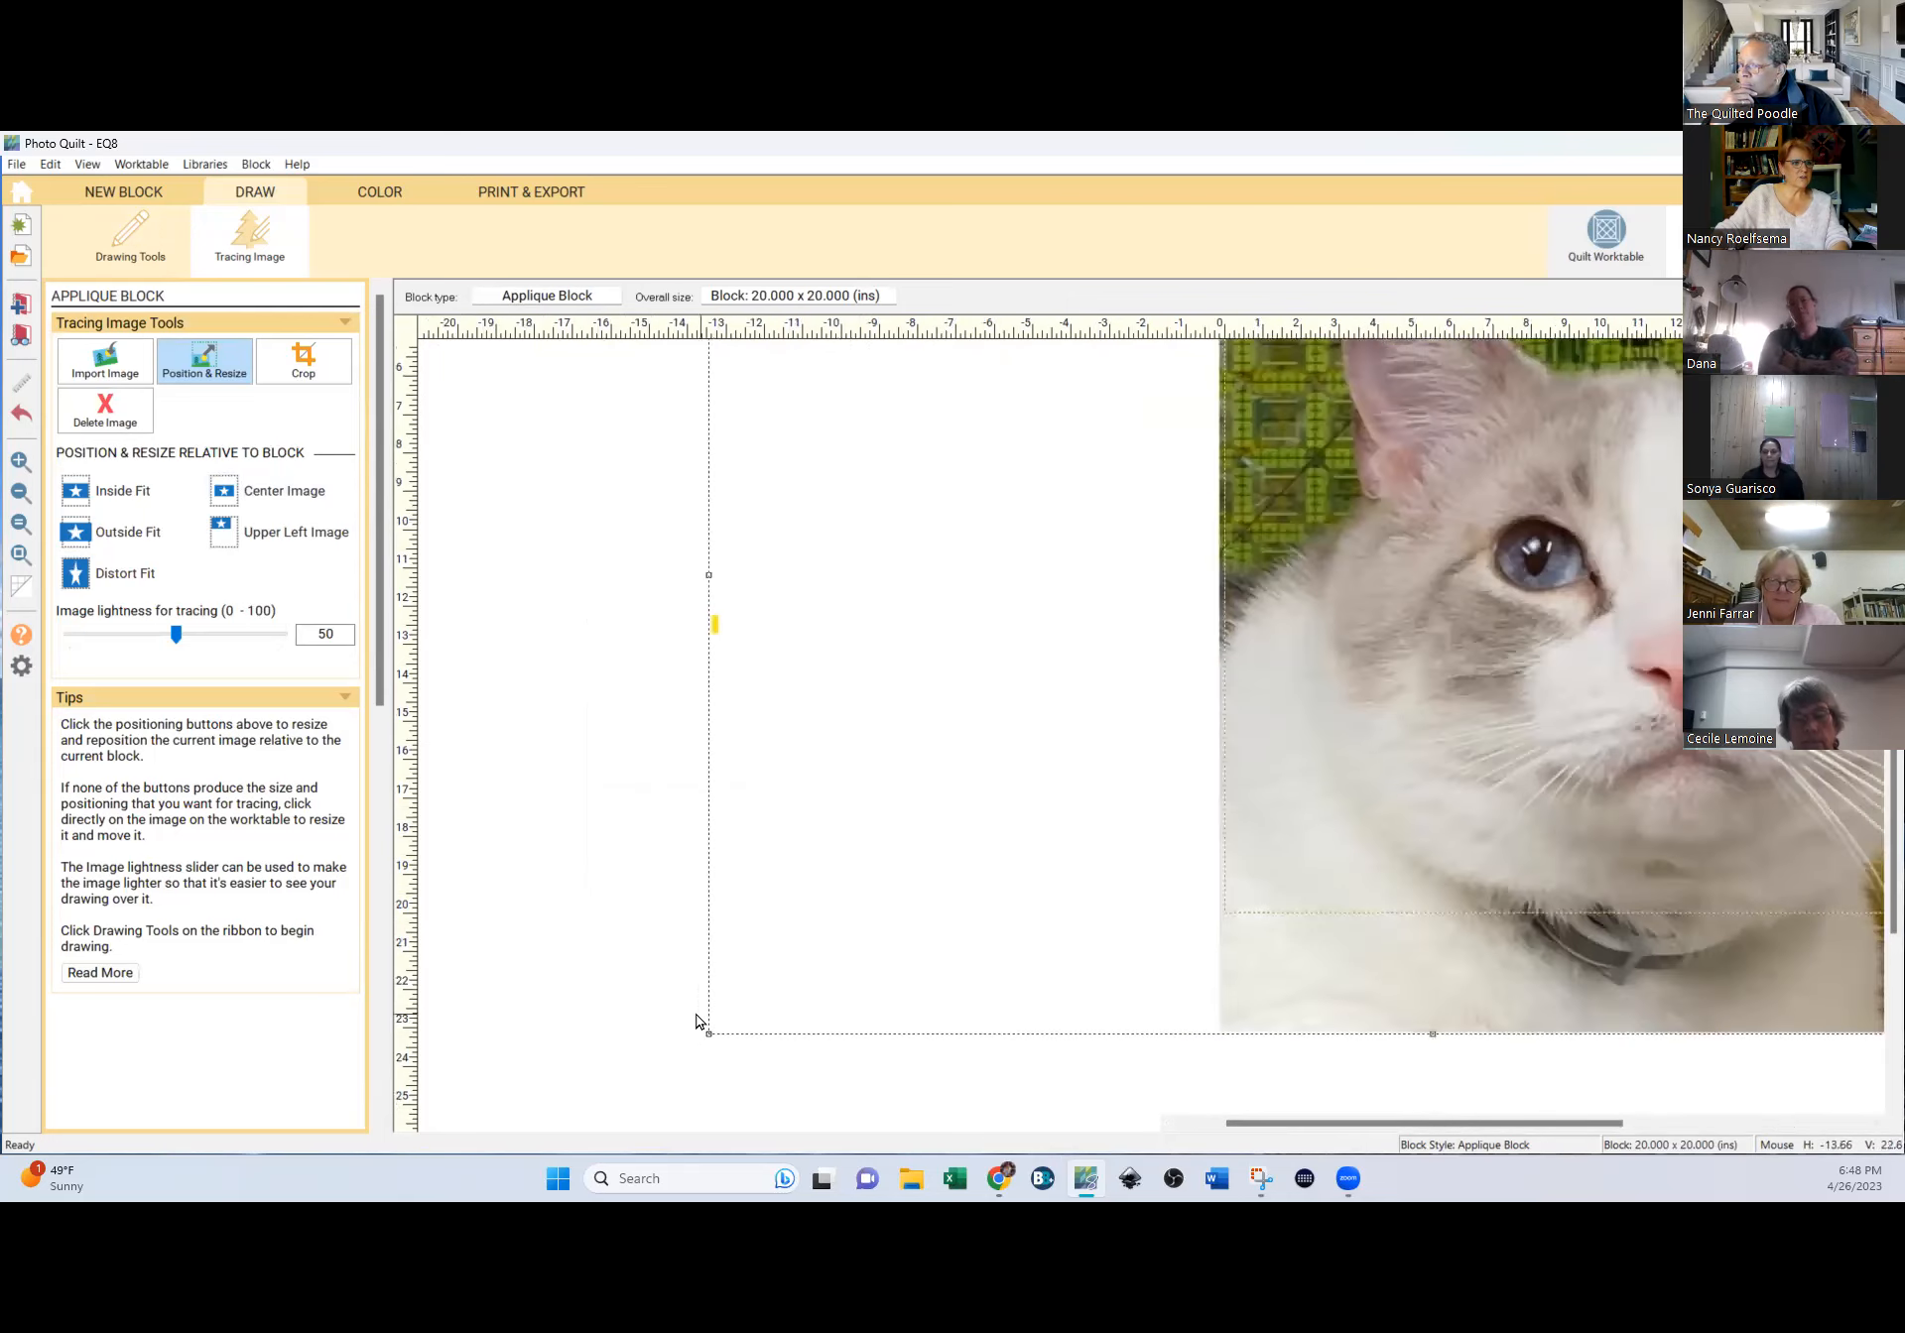
pyautogui.click(21, 558)
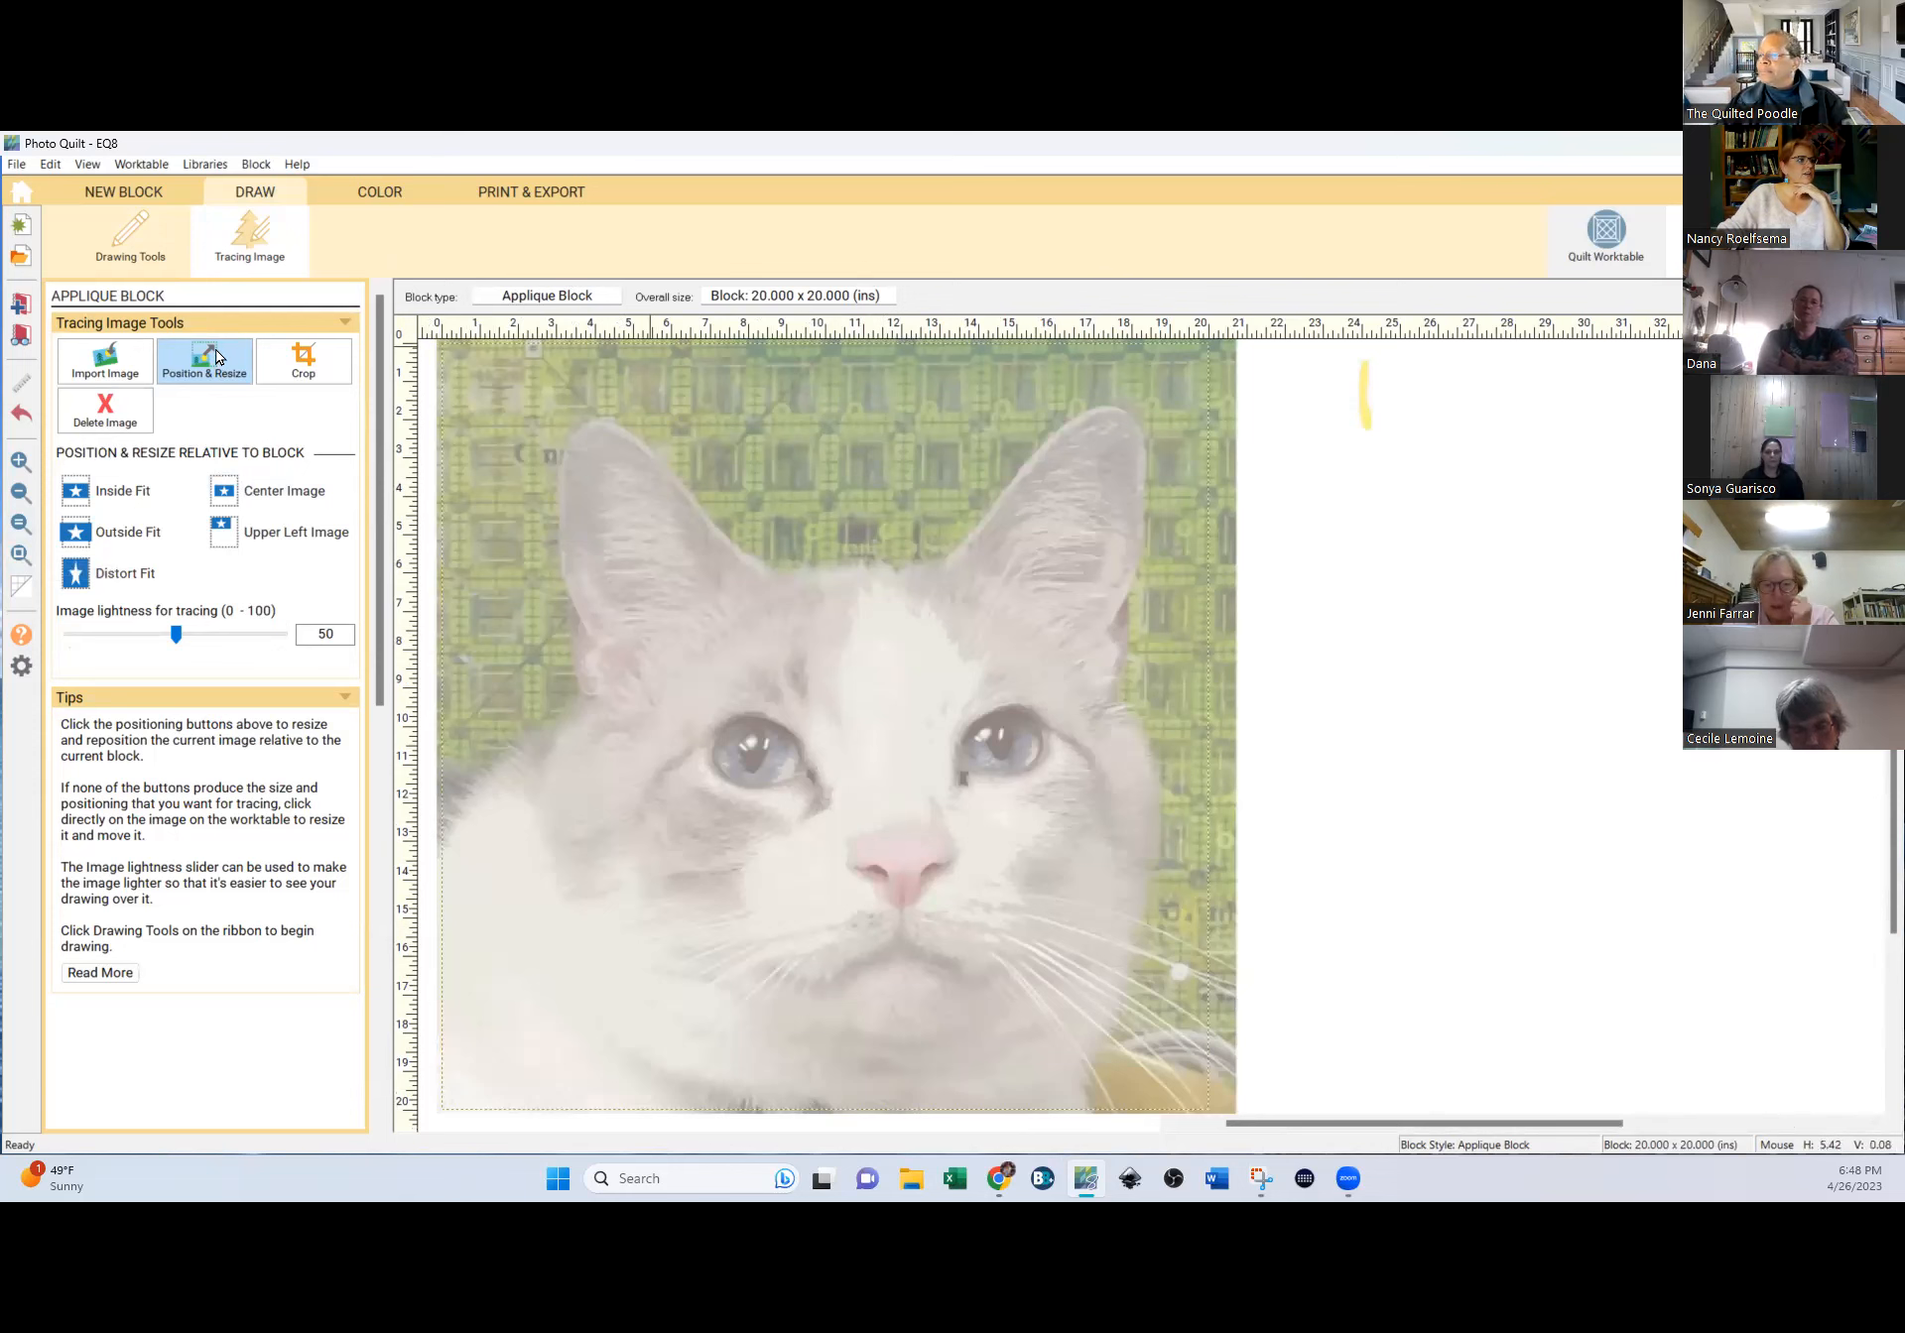
# Apply the crop to the tracing image and refit it to the block with Inside Fit.
pyautogui.click(304, 377)
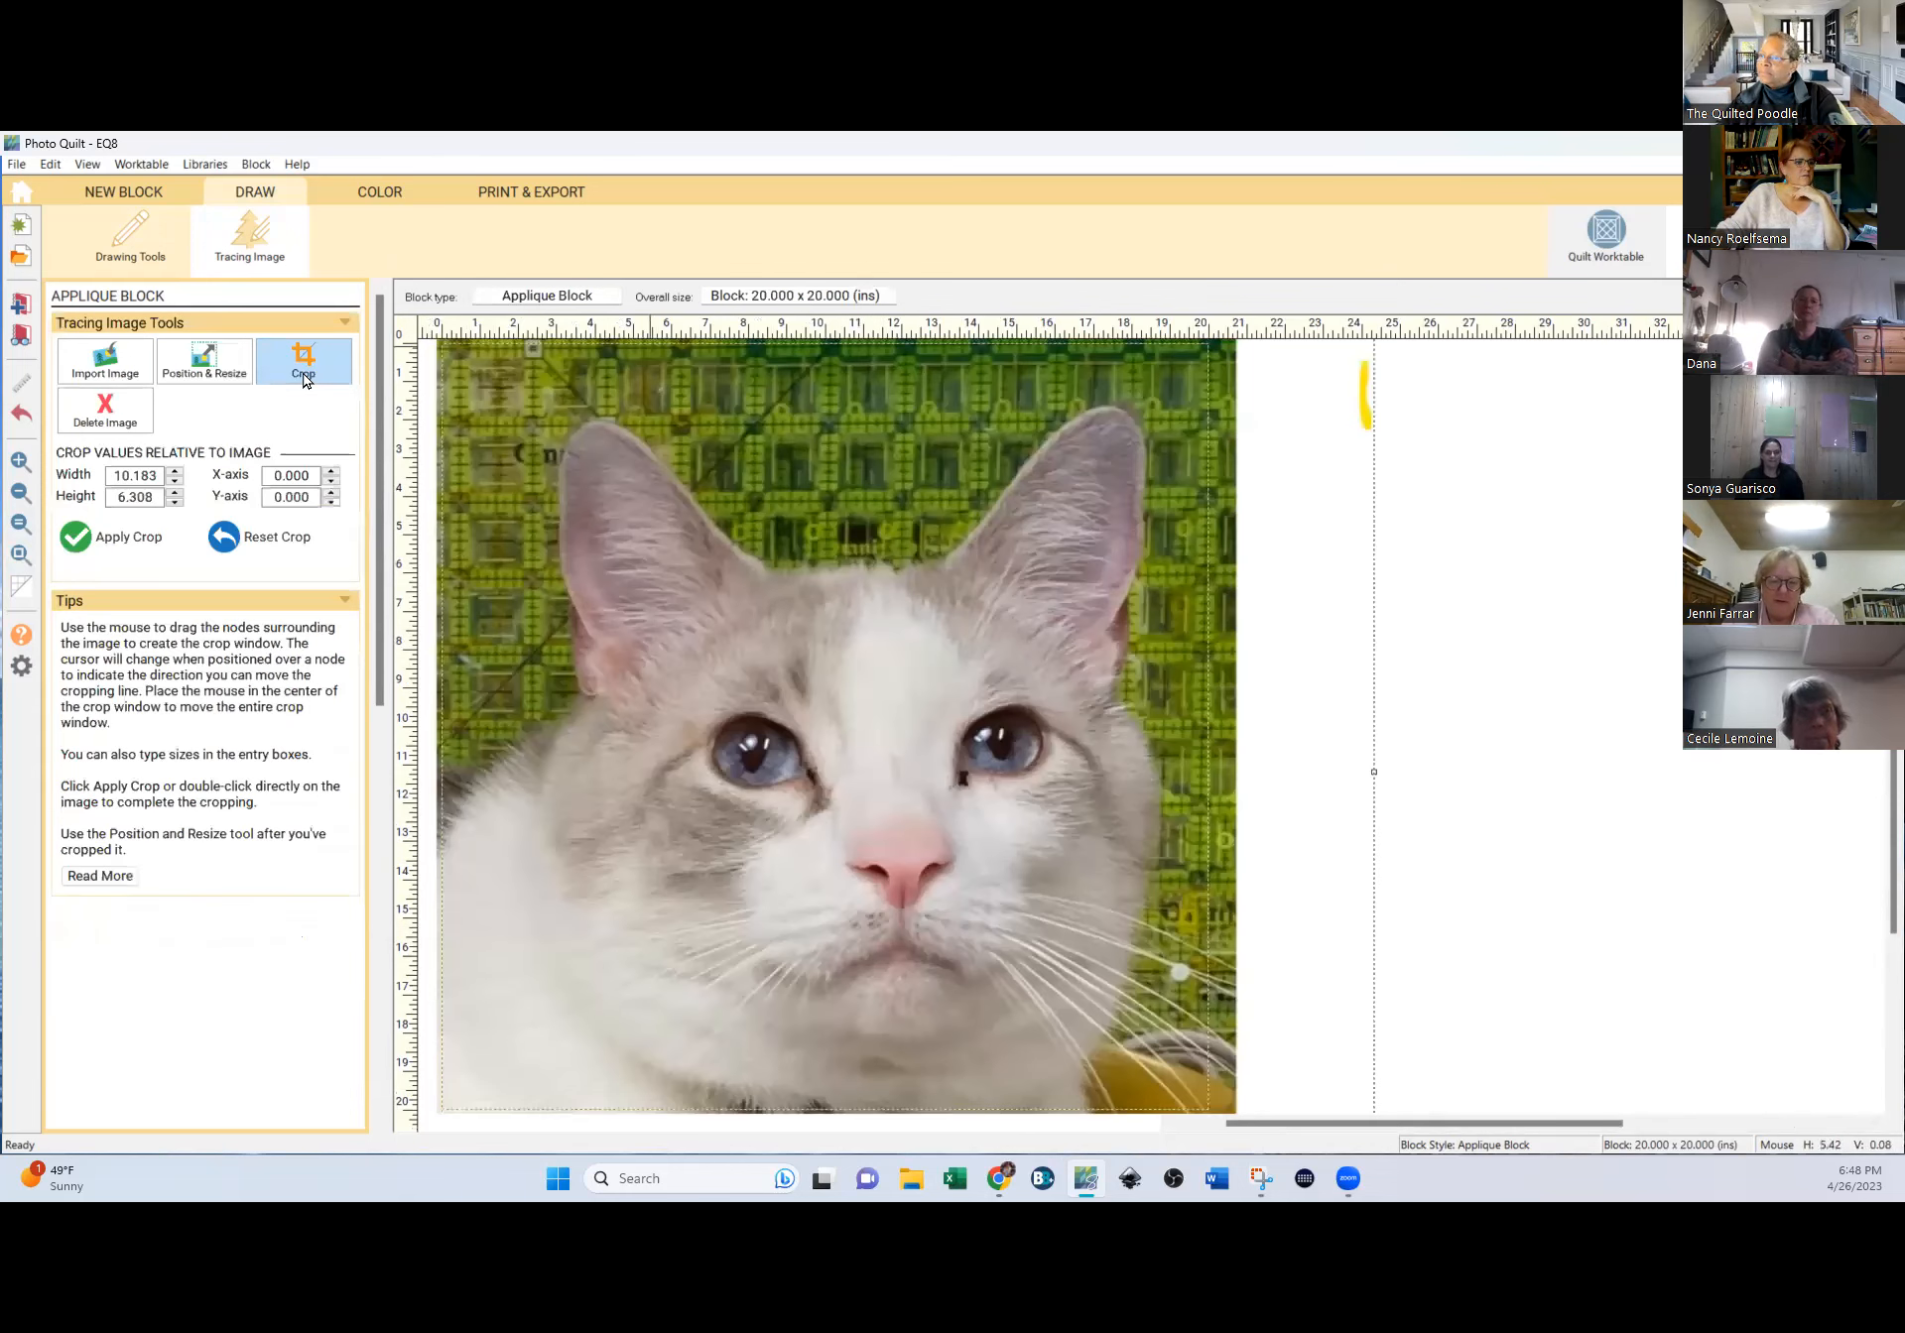
pyautogui.click(99, 535)
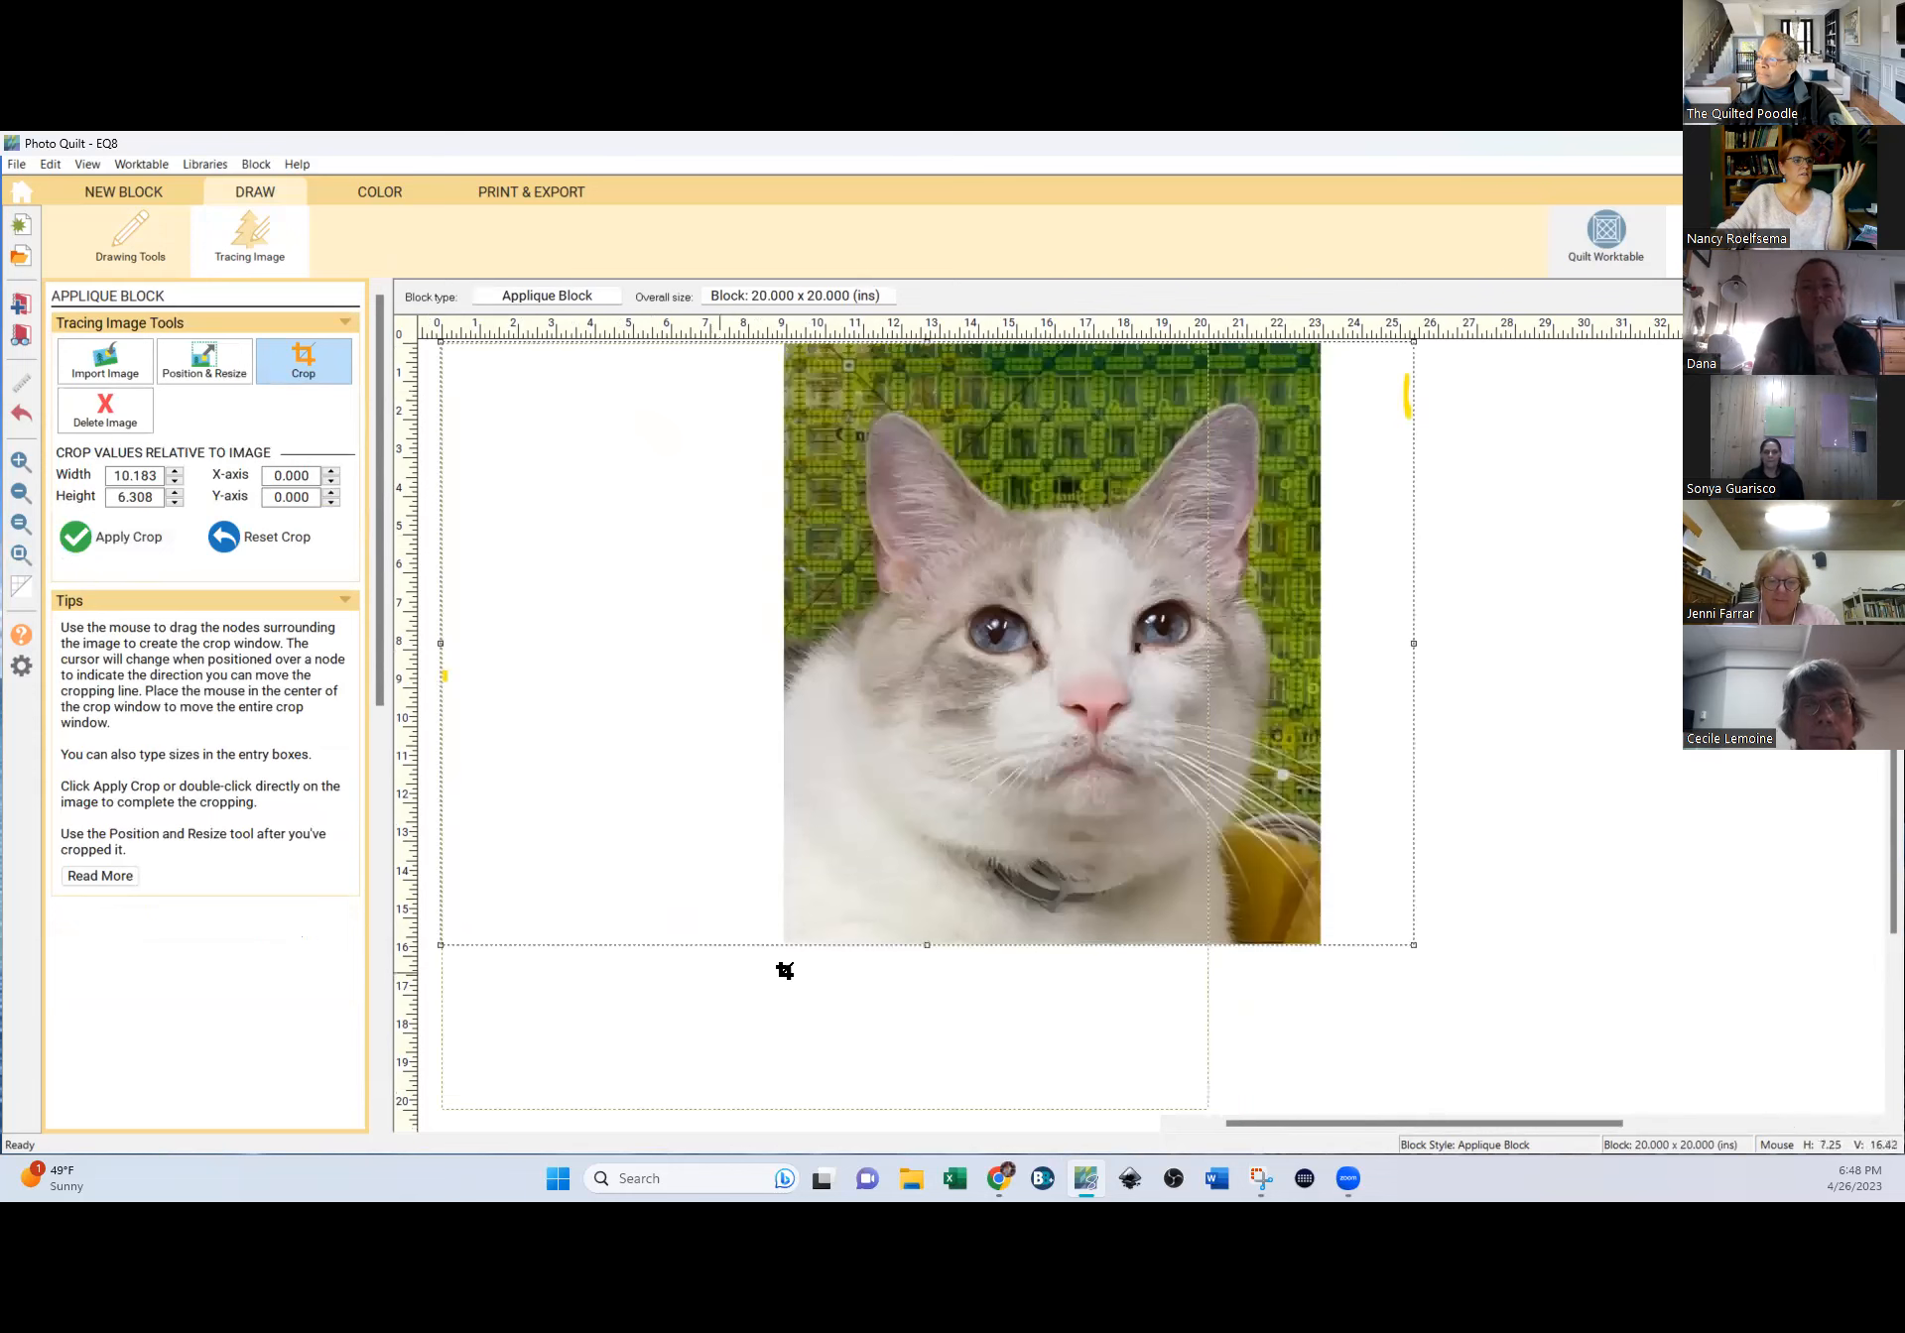
pyautogui.click(207, 362)
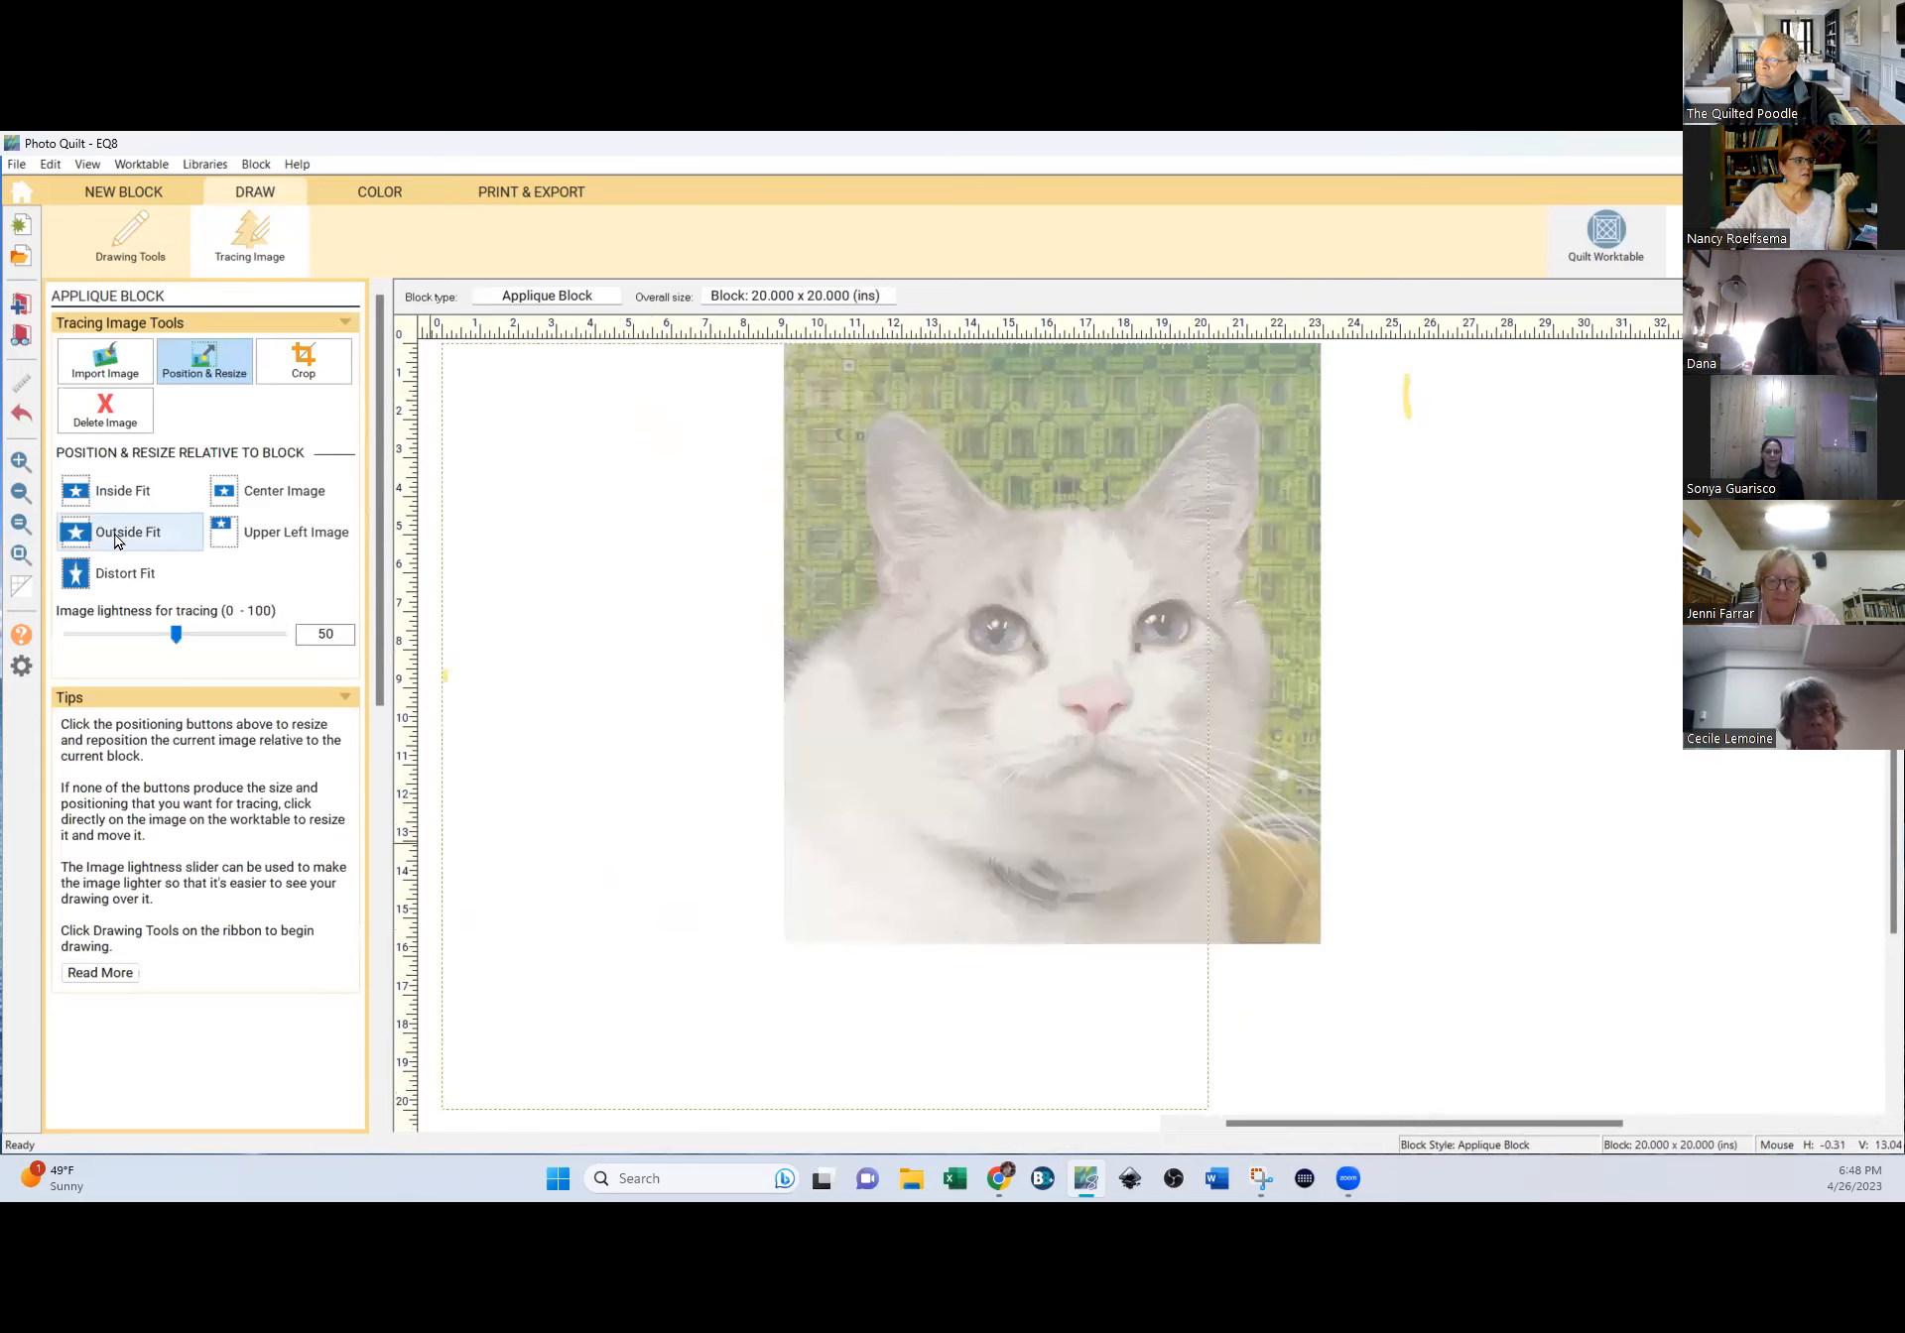
pyautogui.click(114, 491)
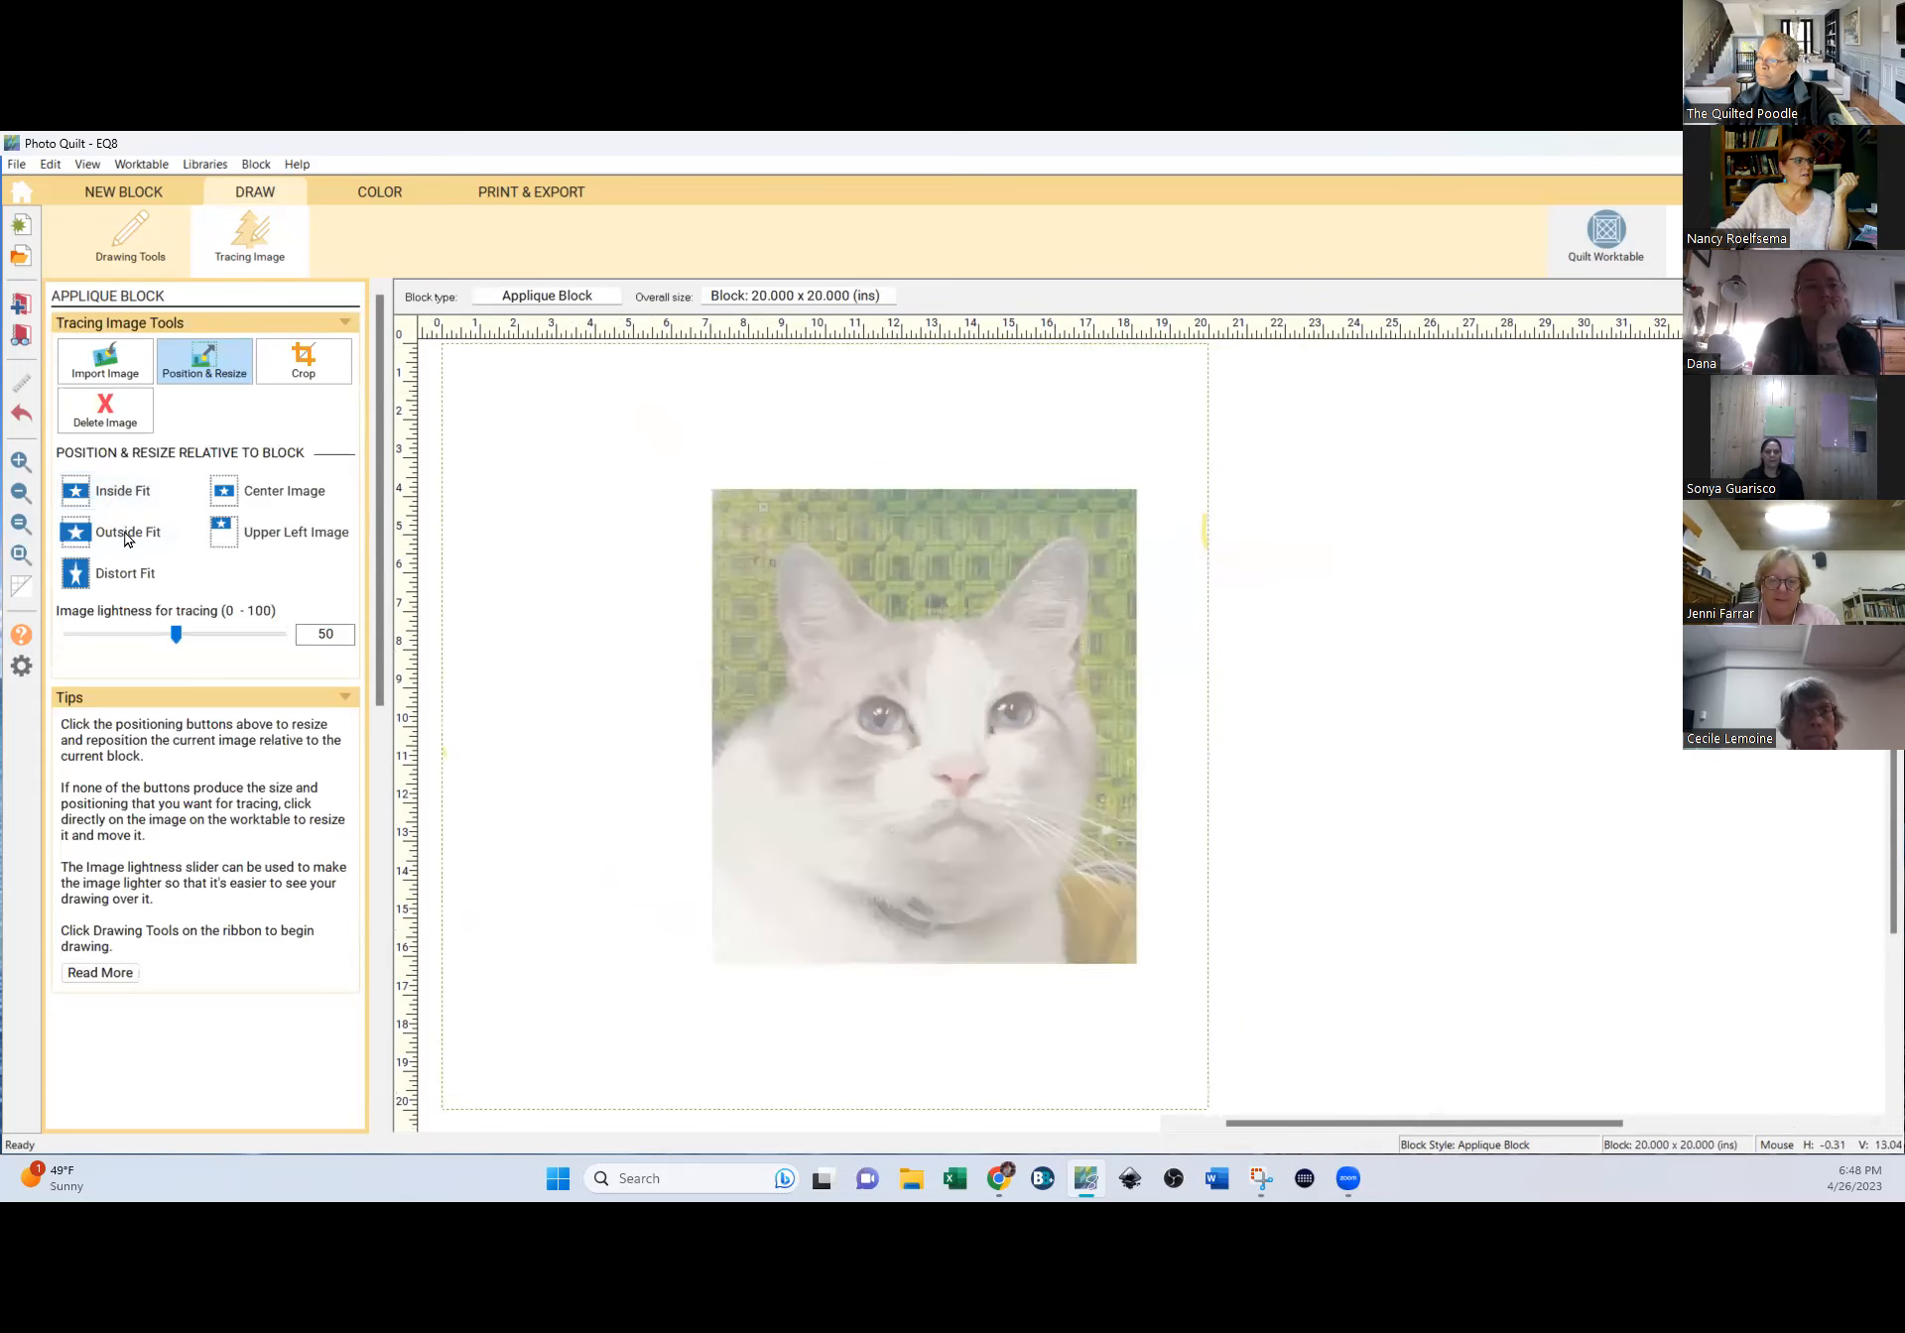
pyautogui.click(933, 945)
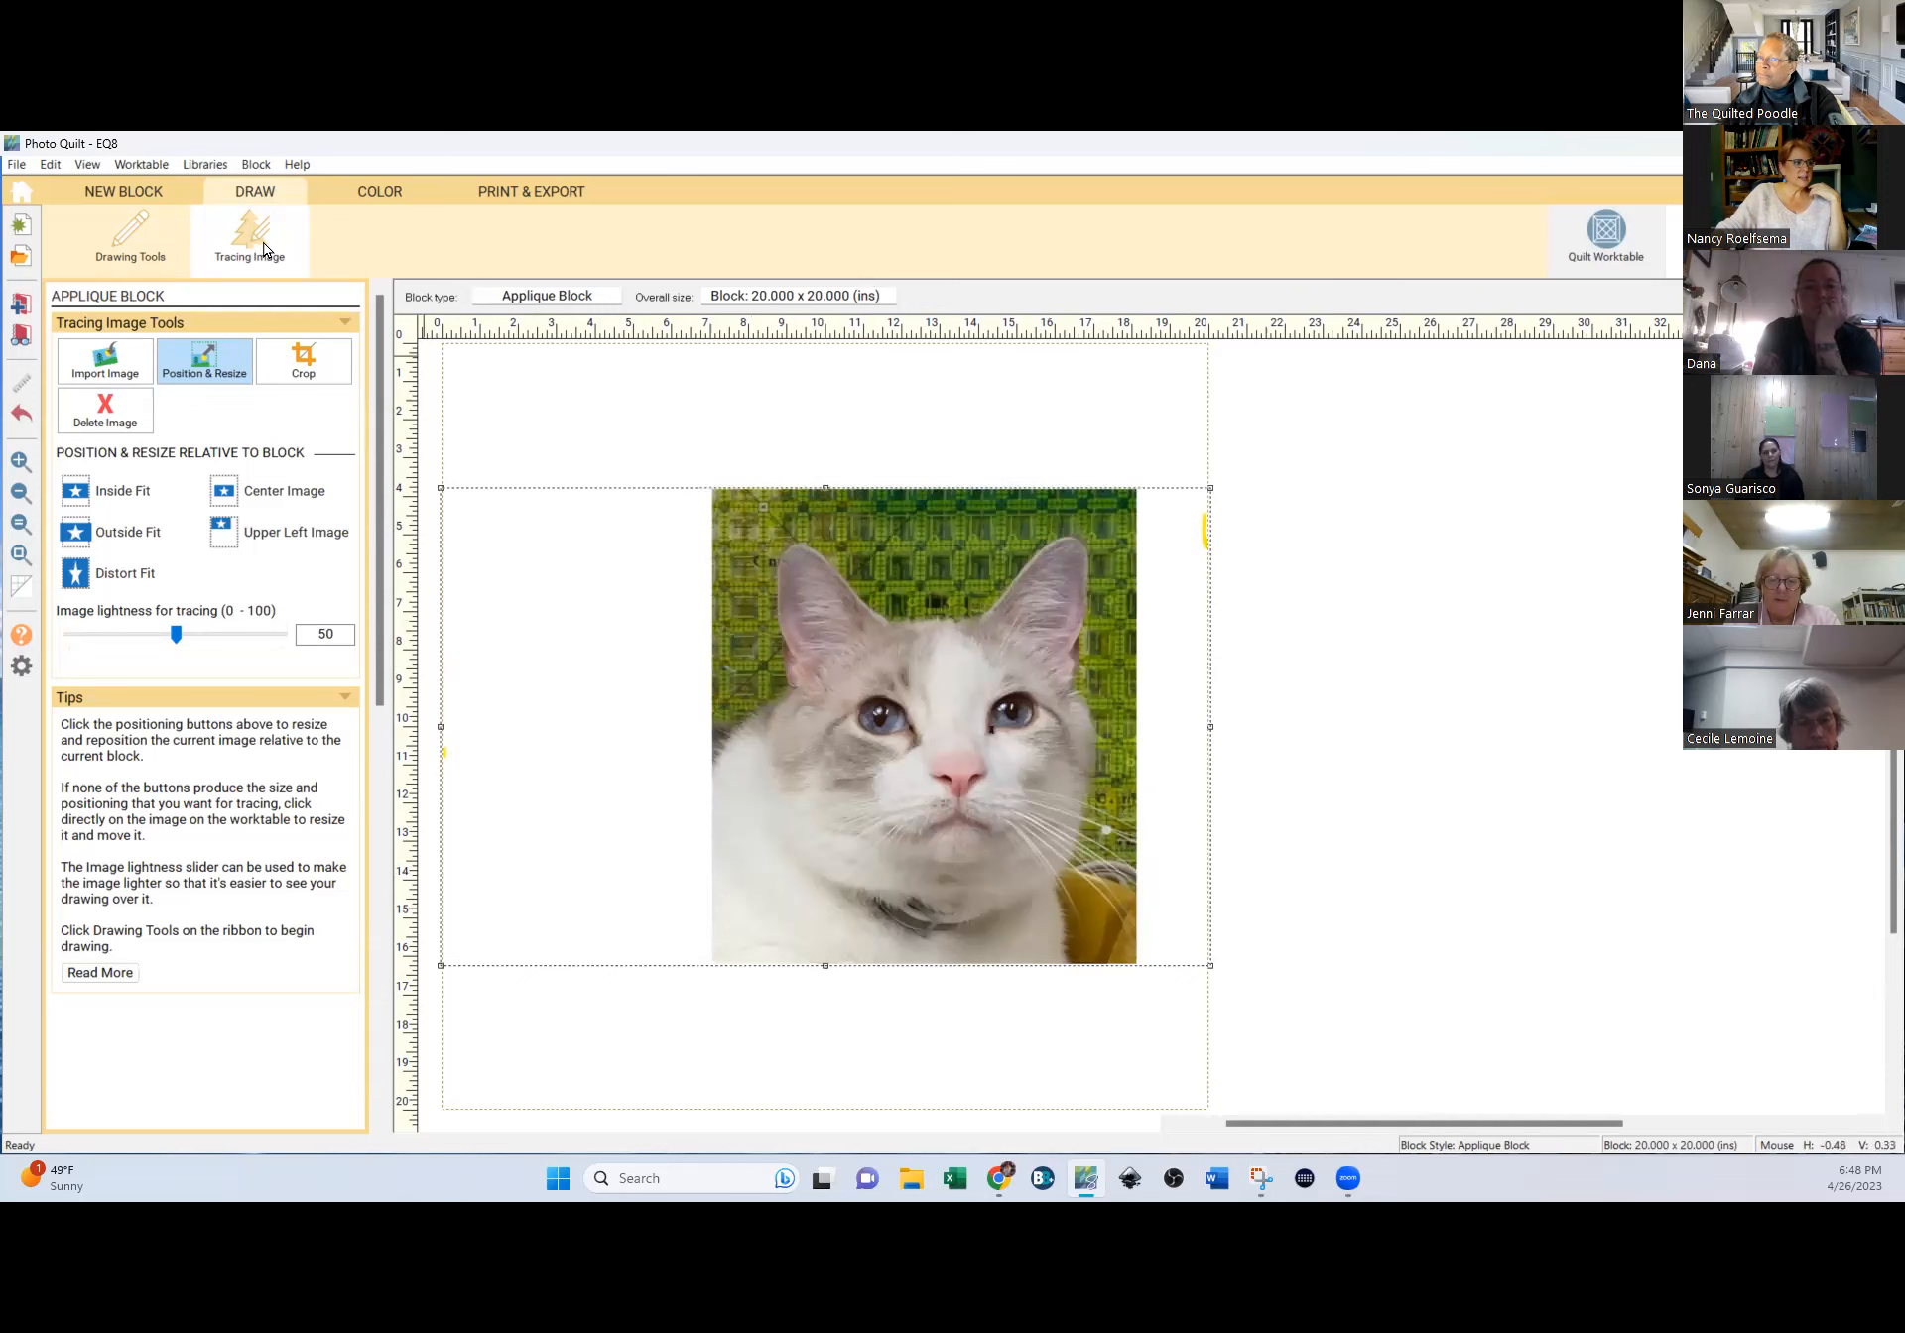
# Return to the drawing tools and toggle the tracing image off and on, leaving it displayed.
pyautogui.click(125, 240)
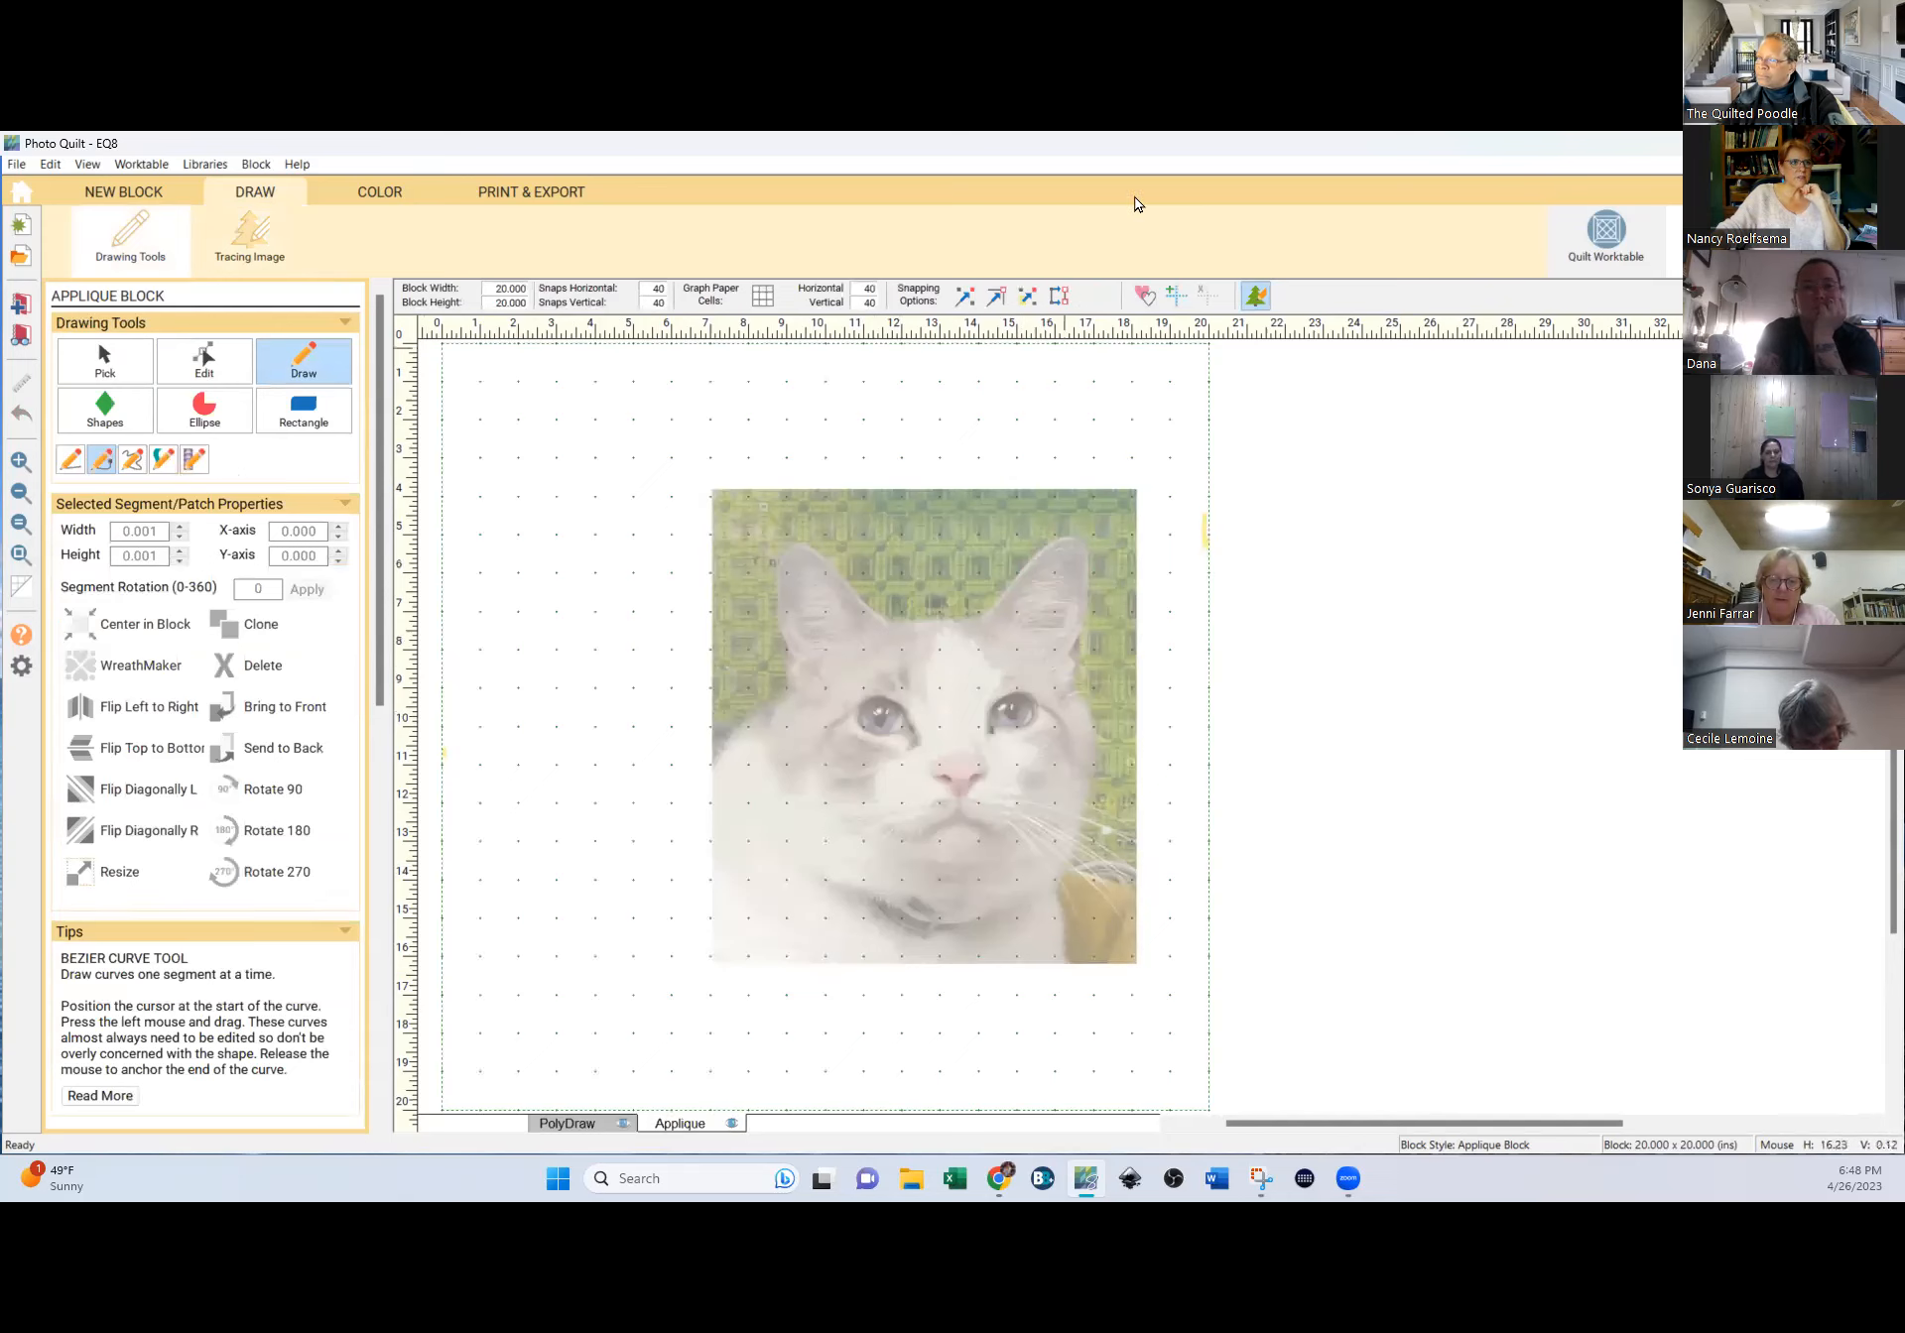
pyautogui.click(1257, 297)
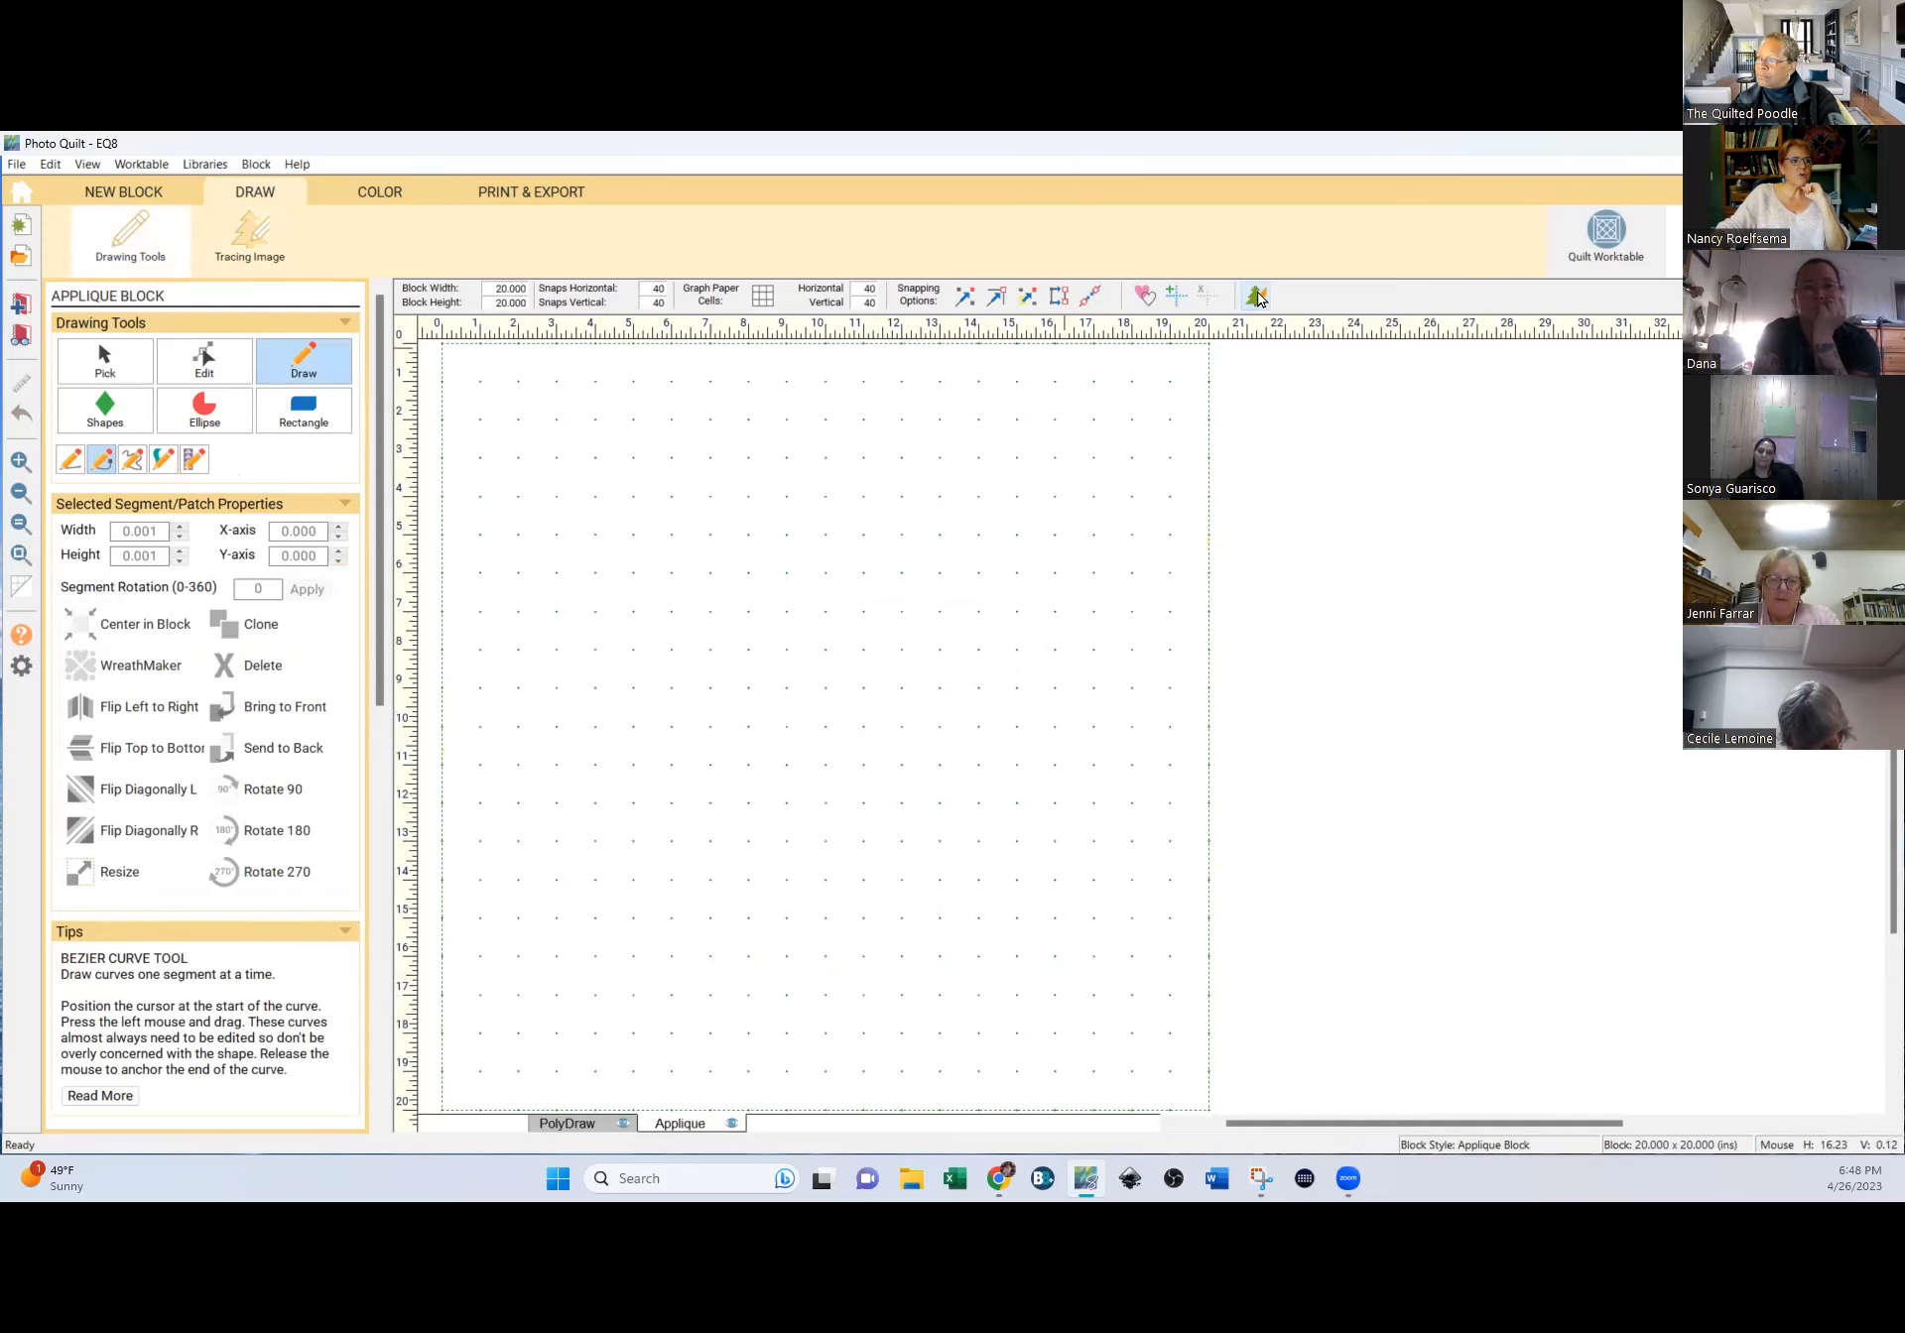
pyautogui.click(1257, 297)
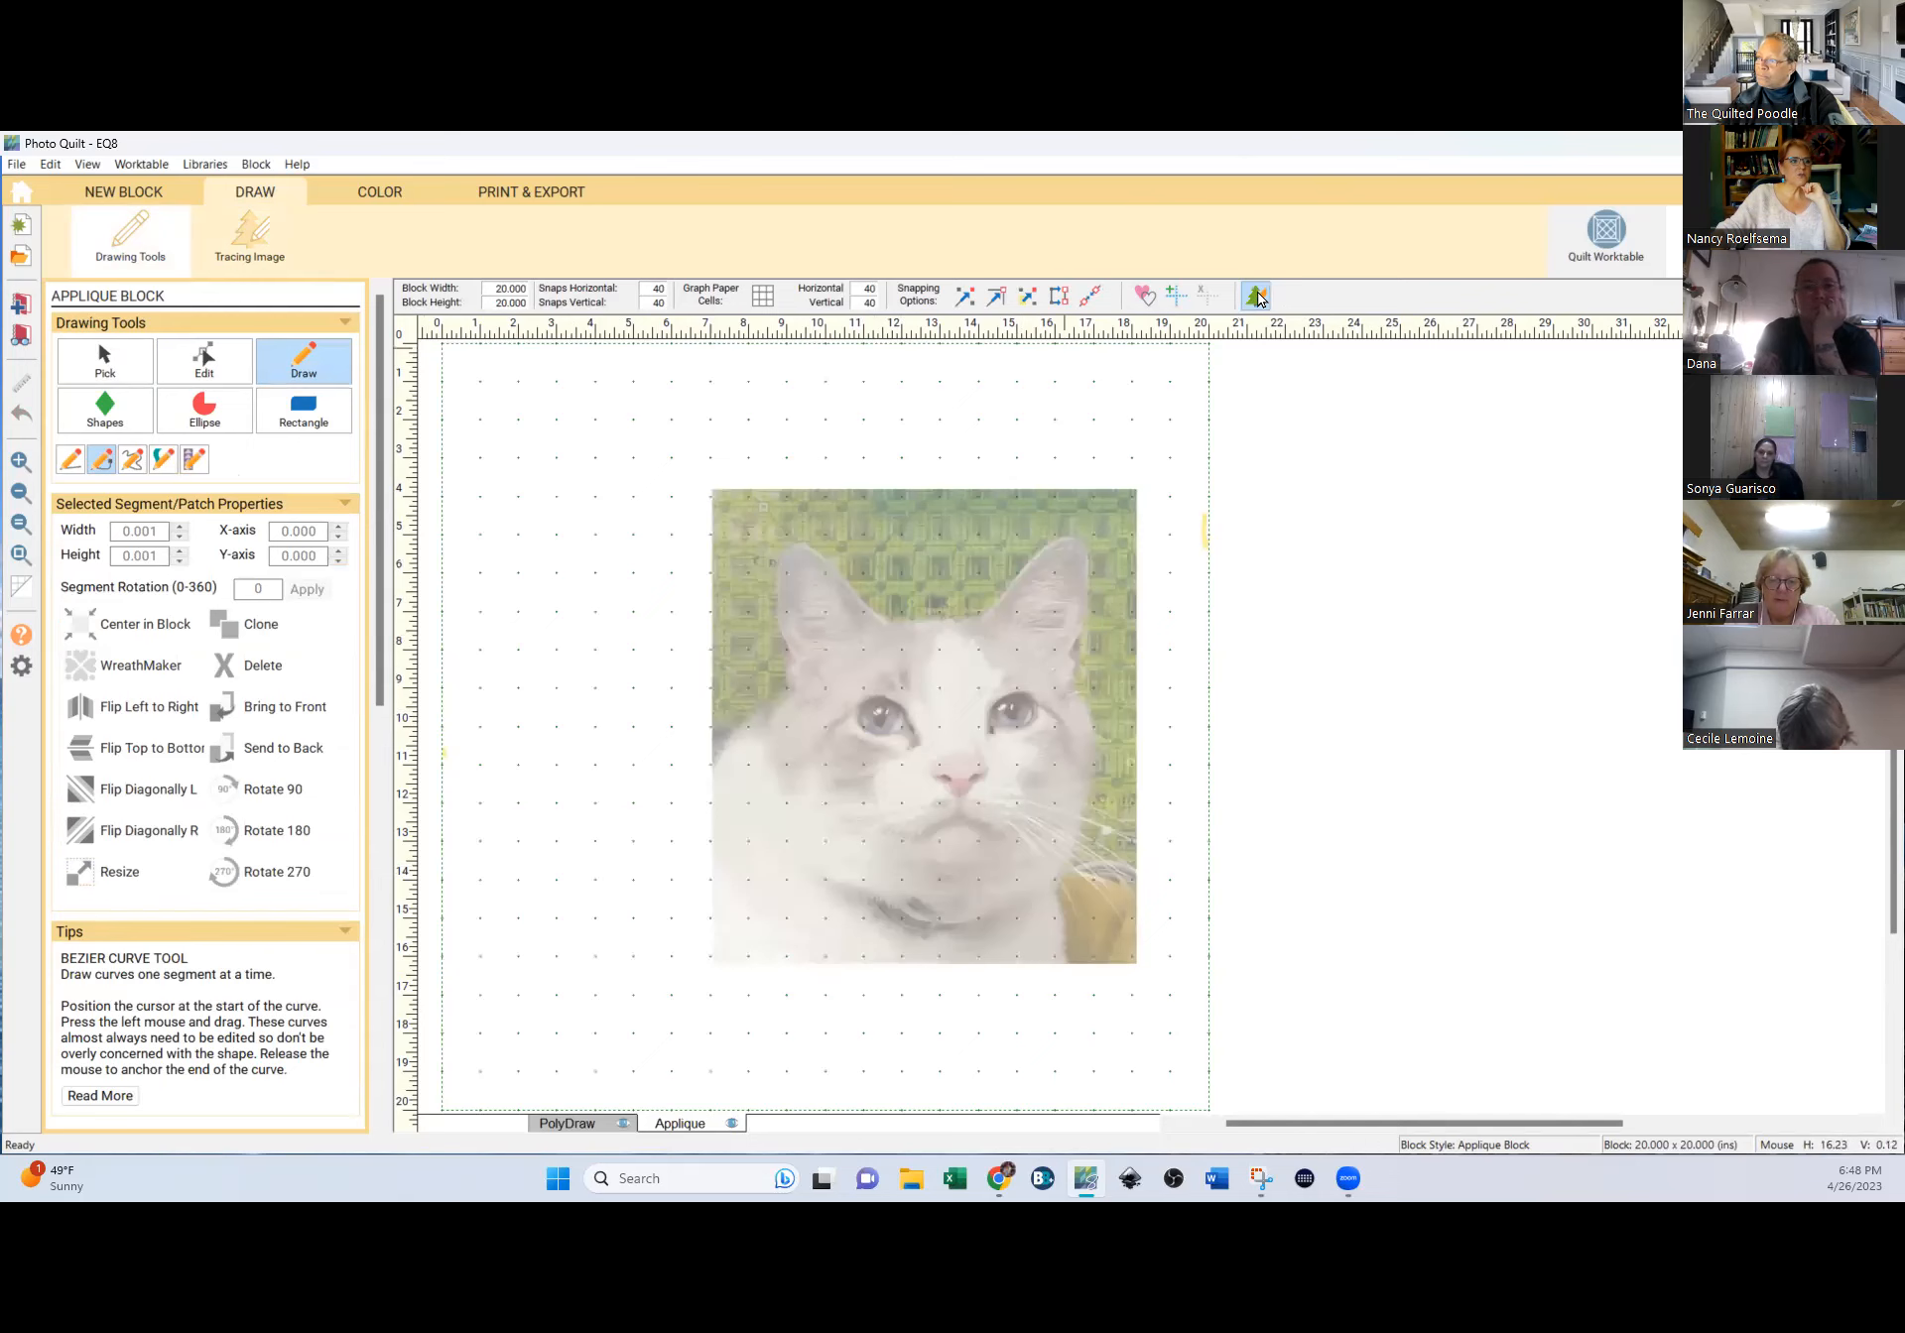
pyautogui.click(1257, 297)
pyautogui.click(1257, 297)
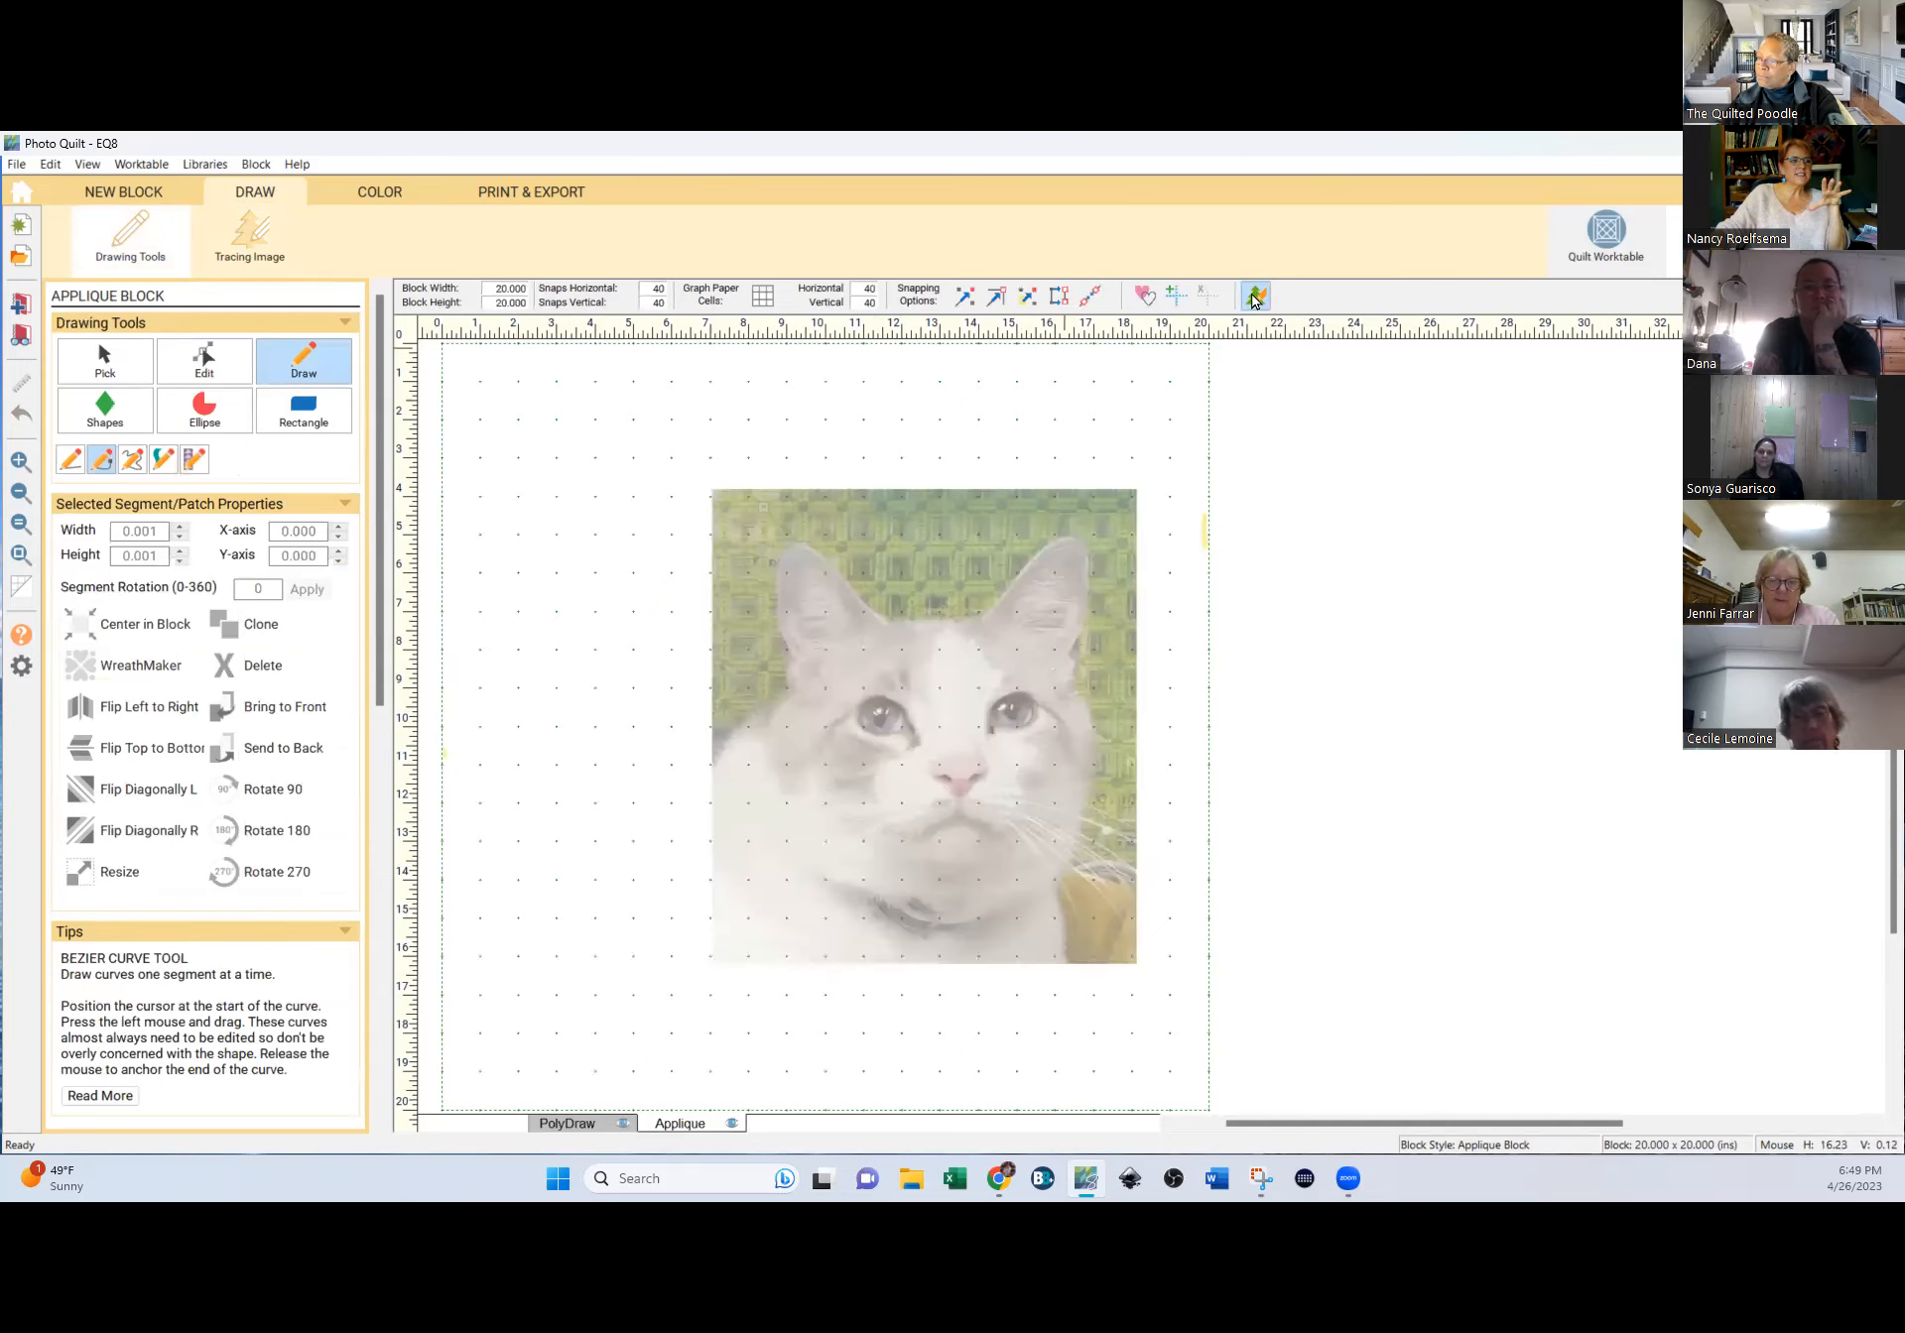
# Trace the cat's left-hand eye with the Freehand tool as a teardrop outline about 1.35 by 1.33 inches.
pyautogui.click(20, 462)
pyautogui.moveTo(814, 640); pyautogui.dragTo(1139, 986)
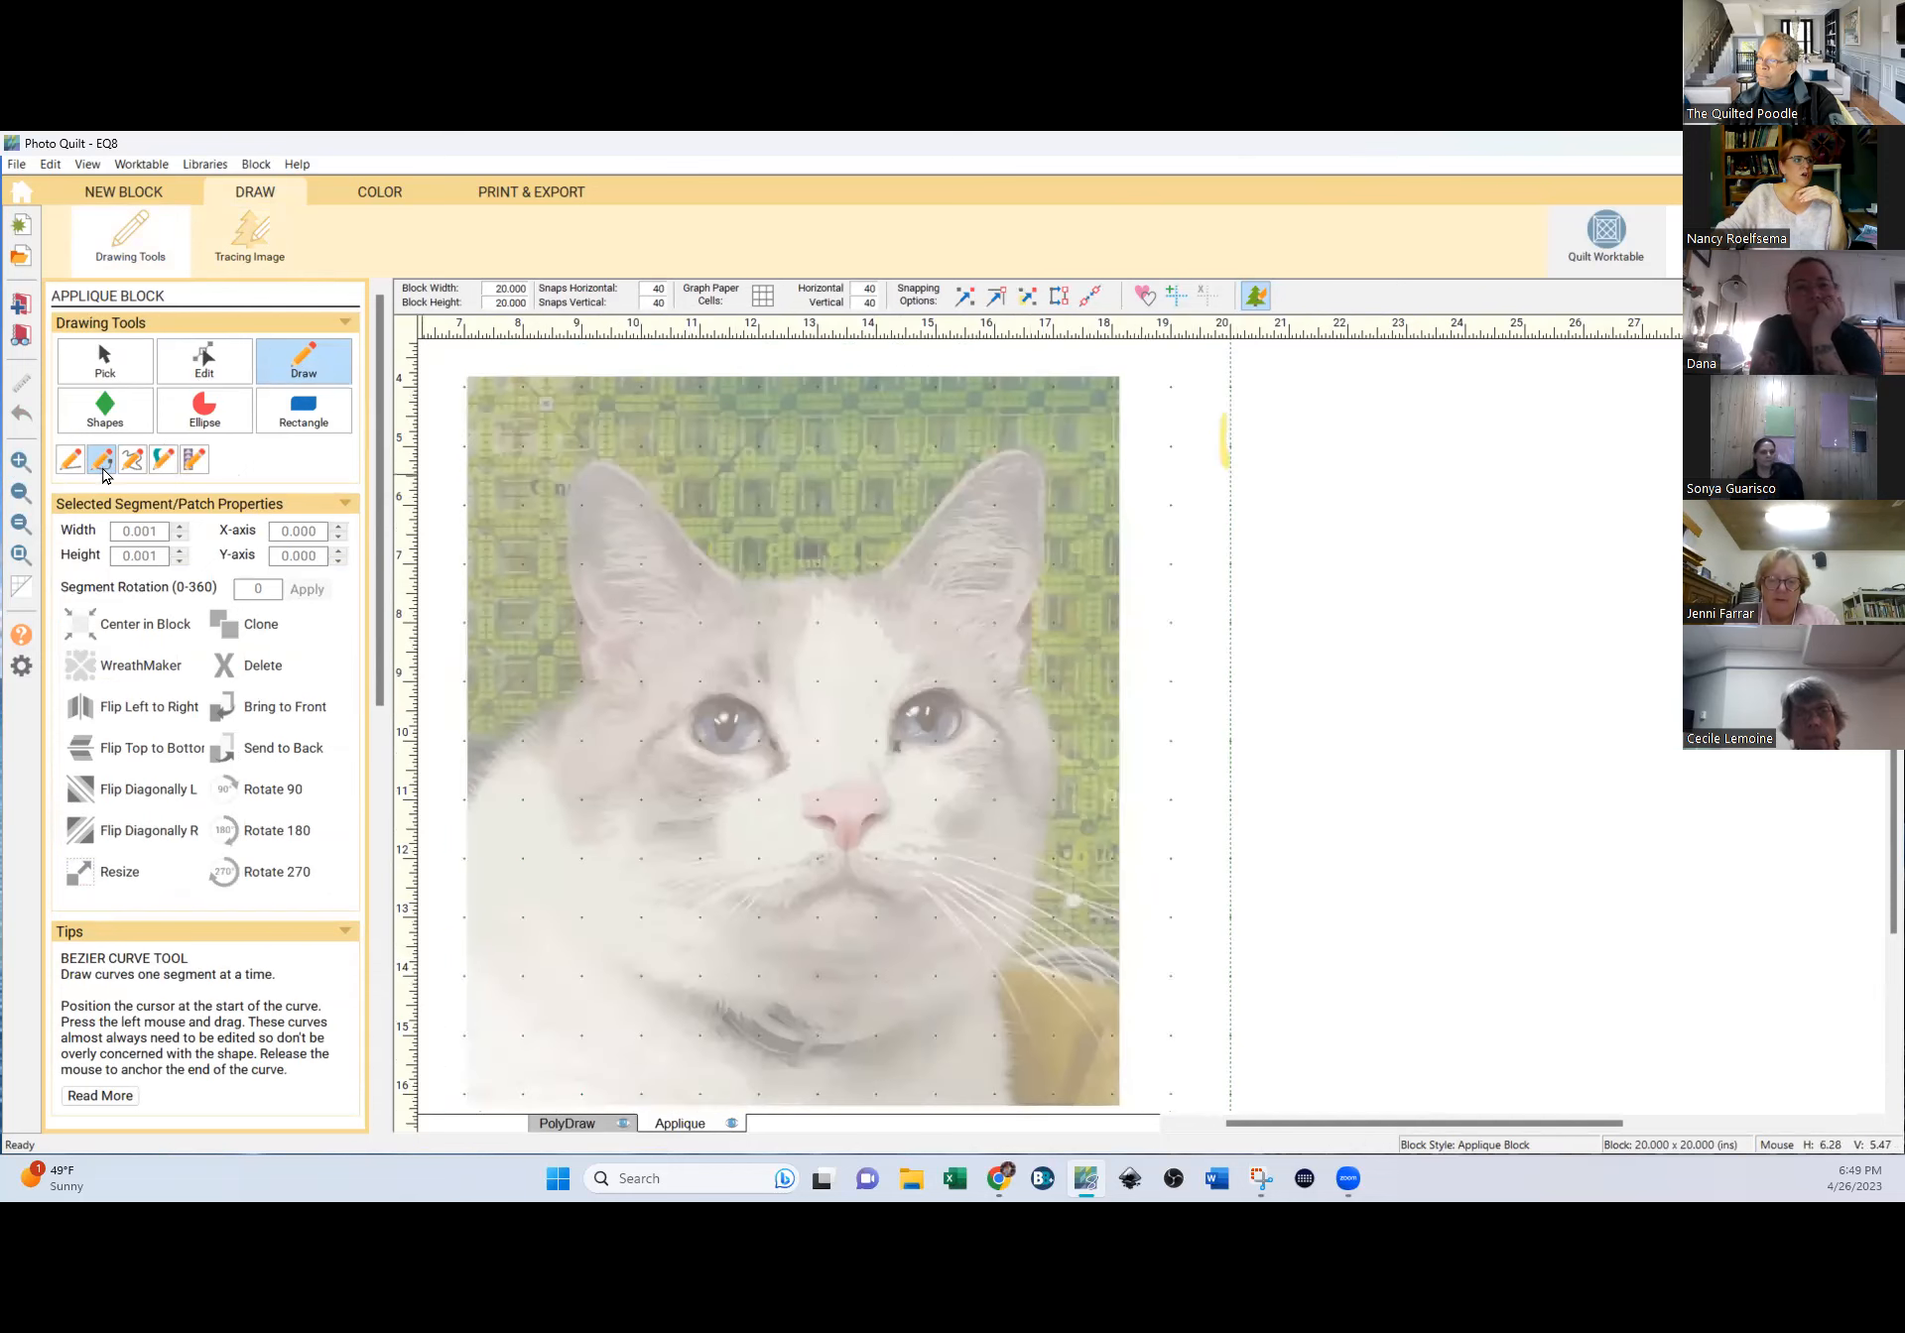
pyautogui.click(70, 462)
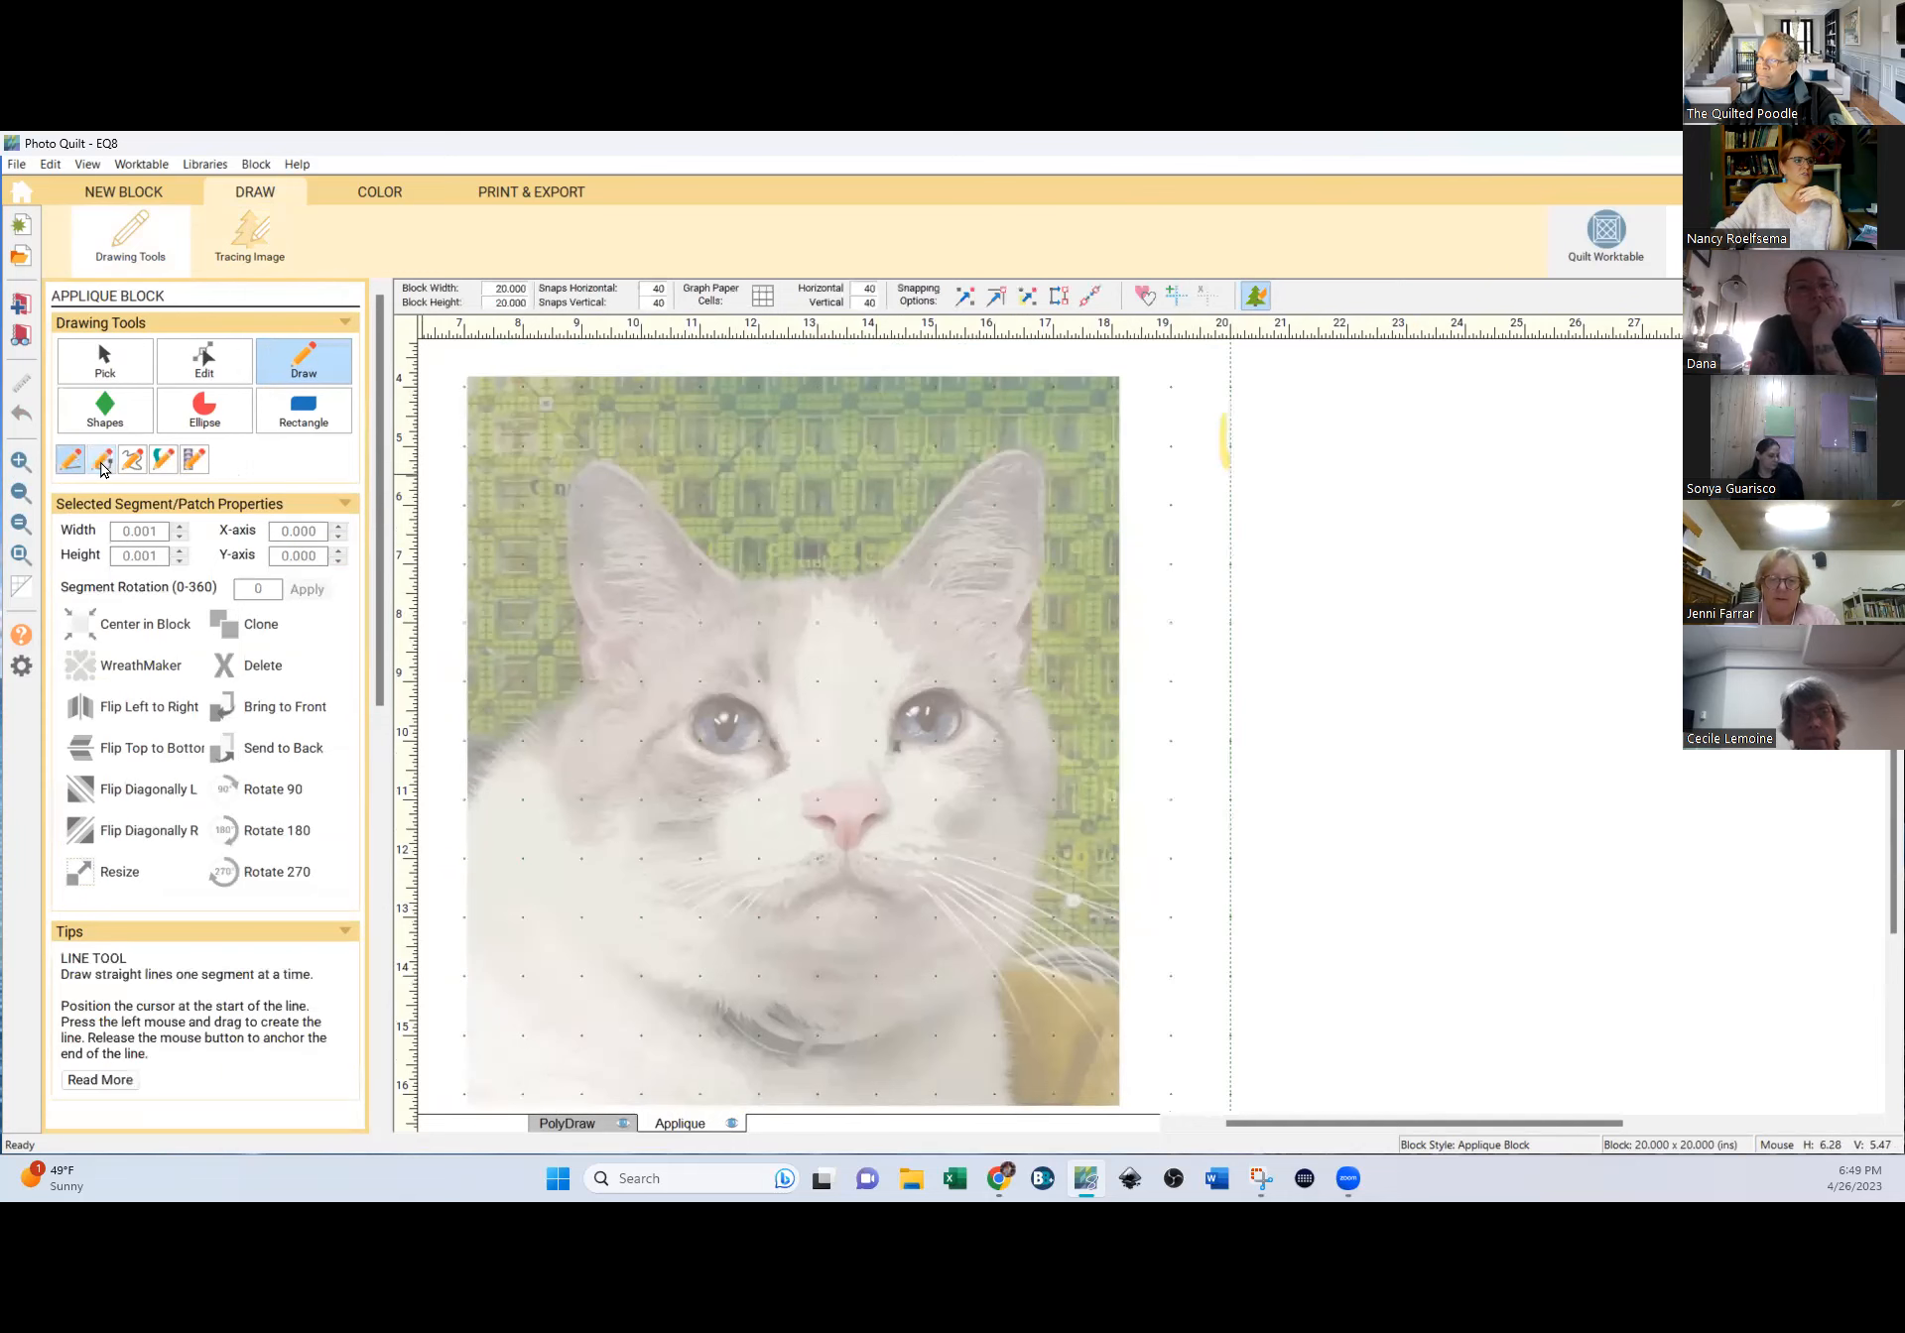
pyautogui.click(103, 463)
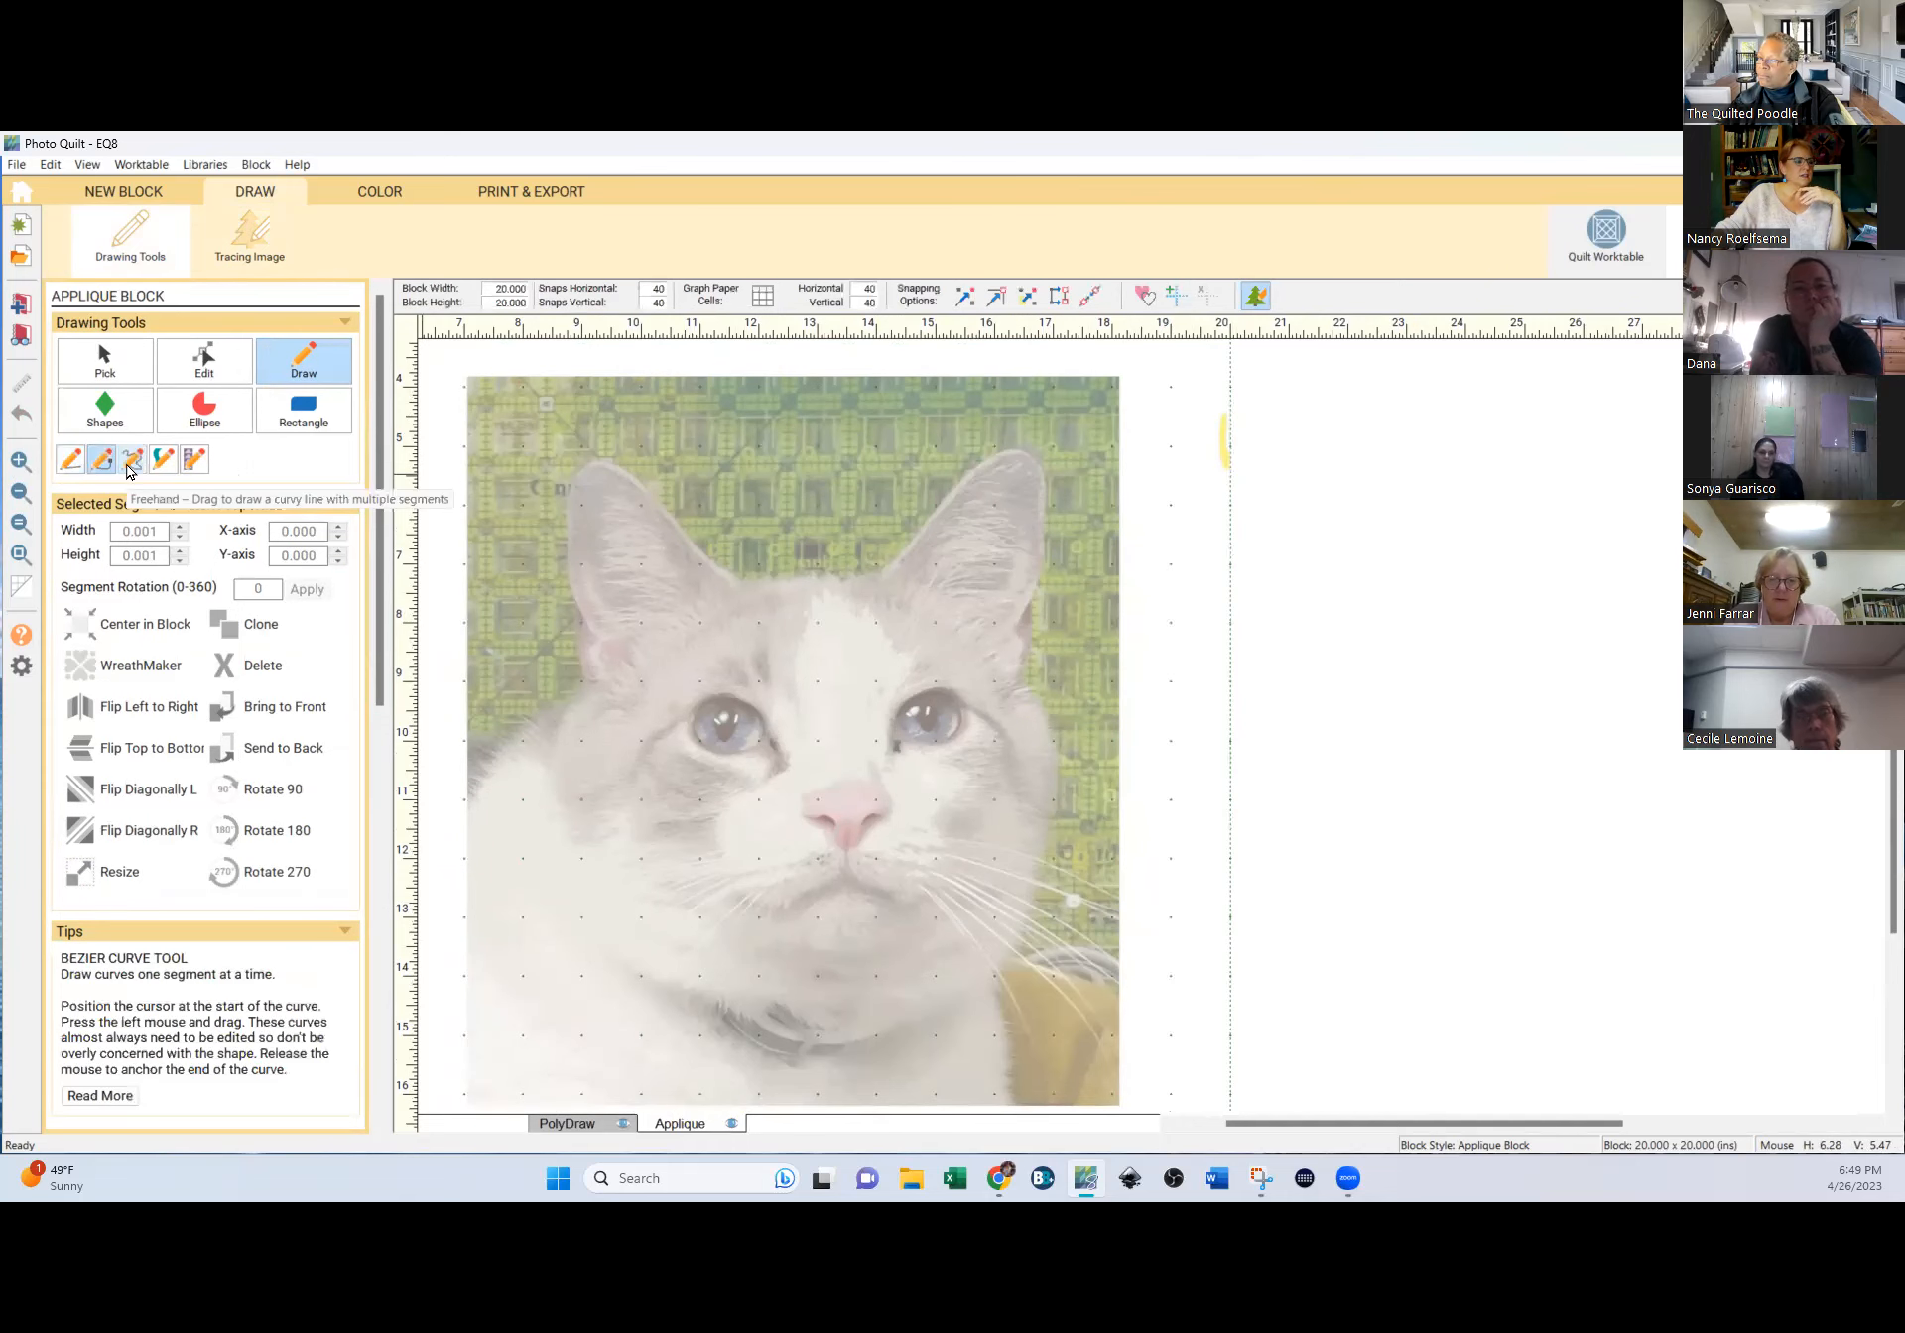
pyautogui.click(133, 461)
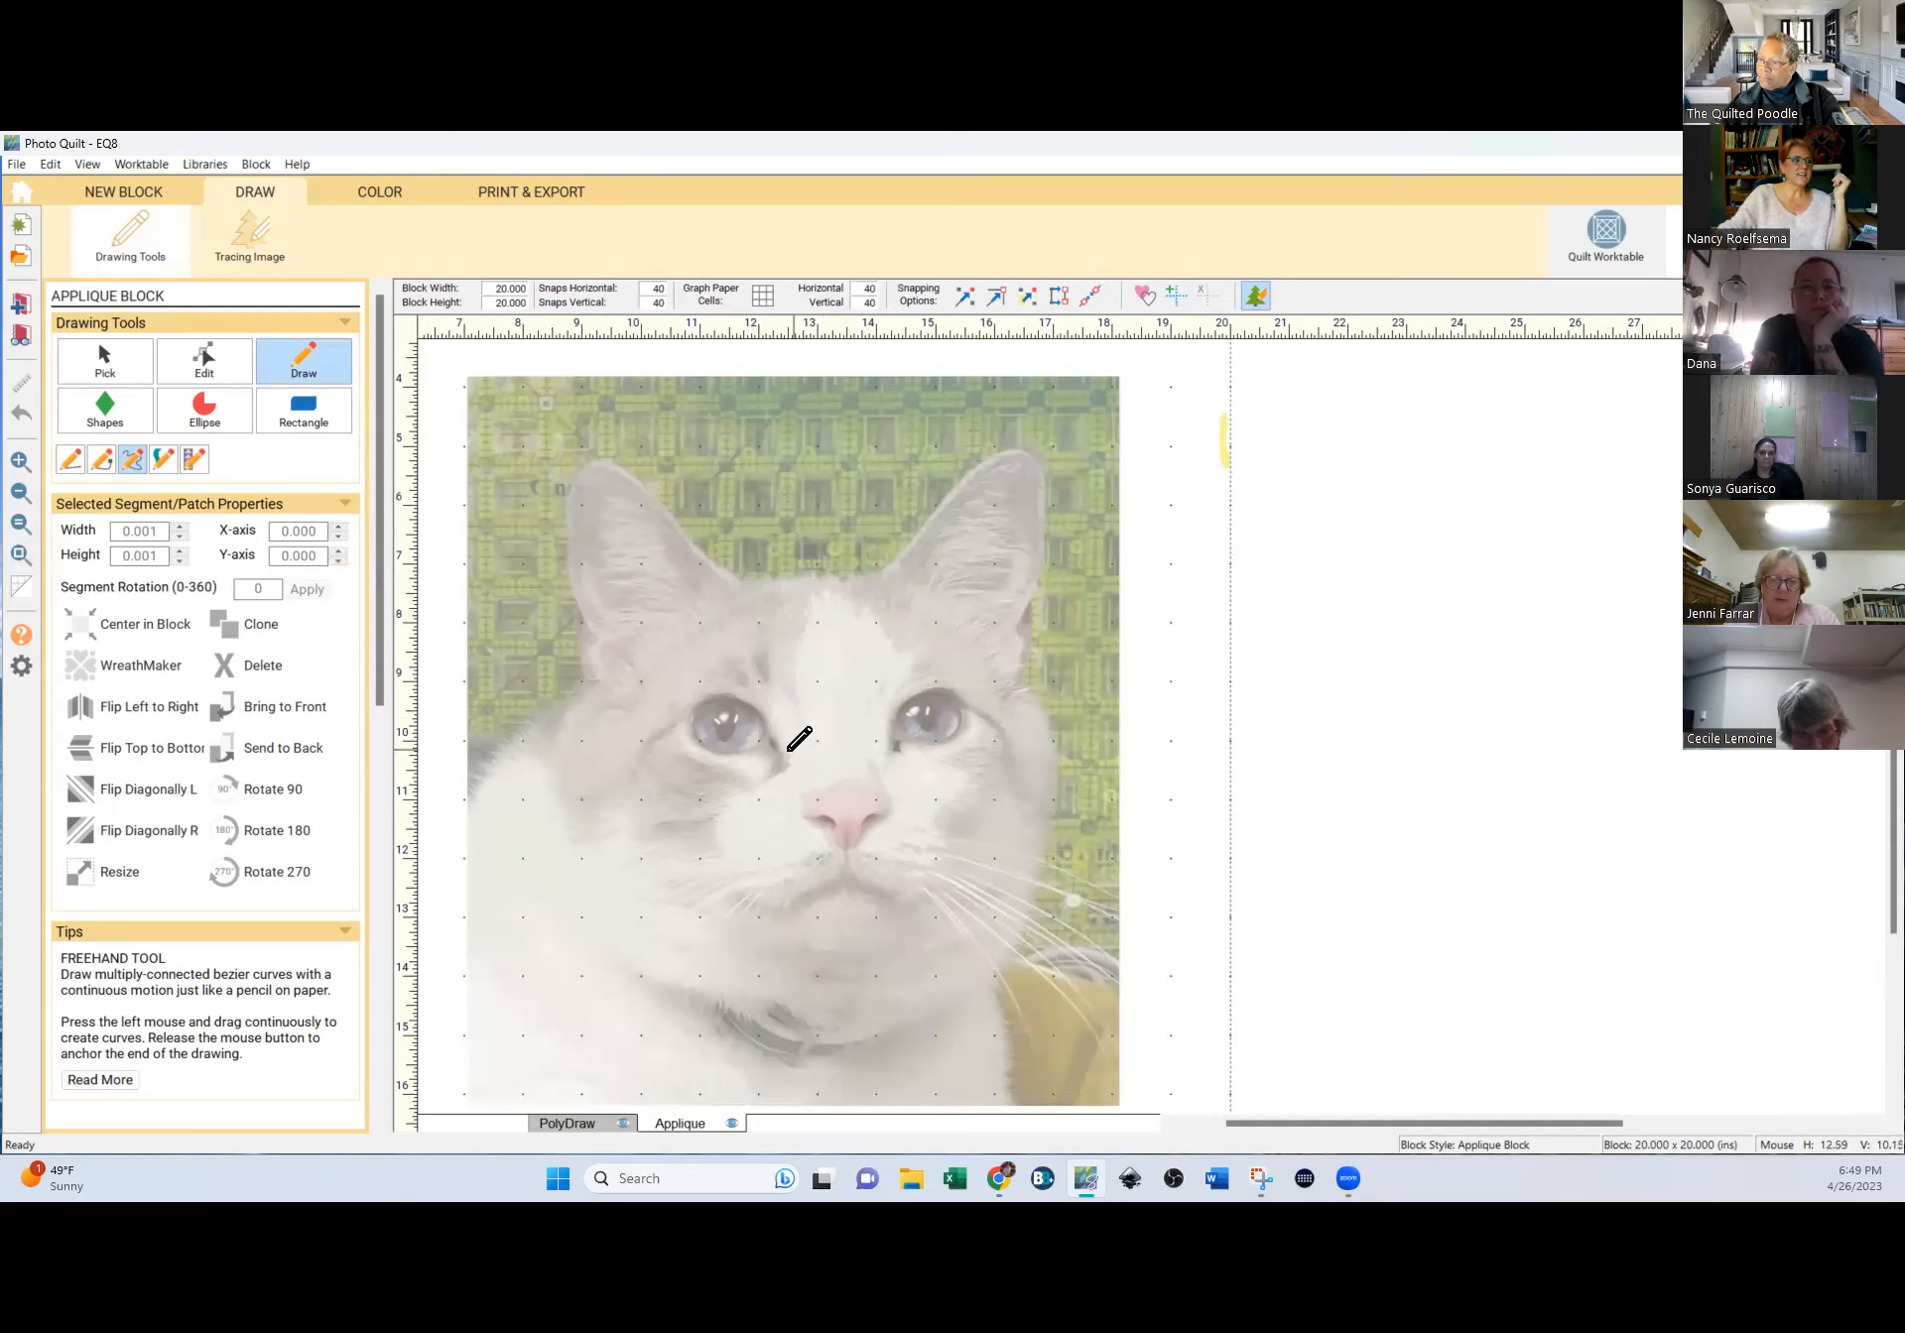
pyautogui.moveTo(739, 701)
pyautogui.mouseDown()
pyautogui.moveTo(702, 693)
pyautogui.moveTo(700, 749)
pyautogui.moveTo(732, 764)
pyautogui.moveTo(773, 741)
pyautogui.mouseUp()
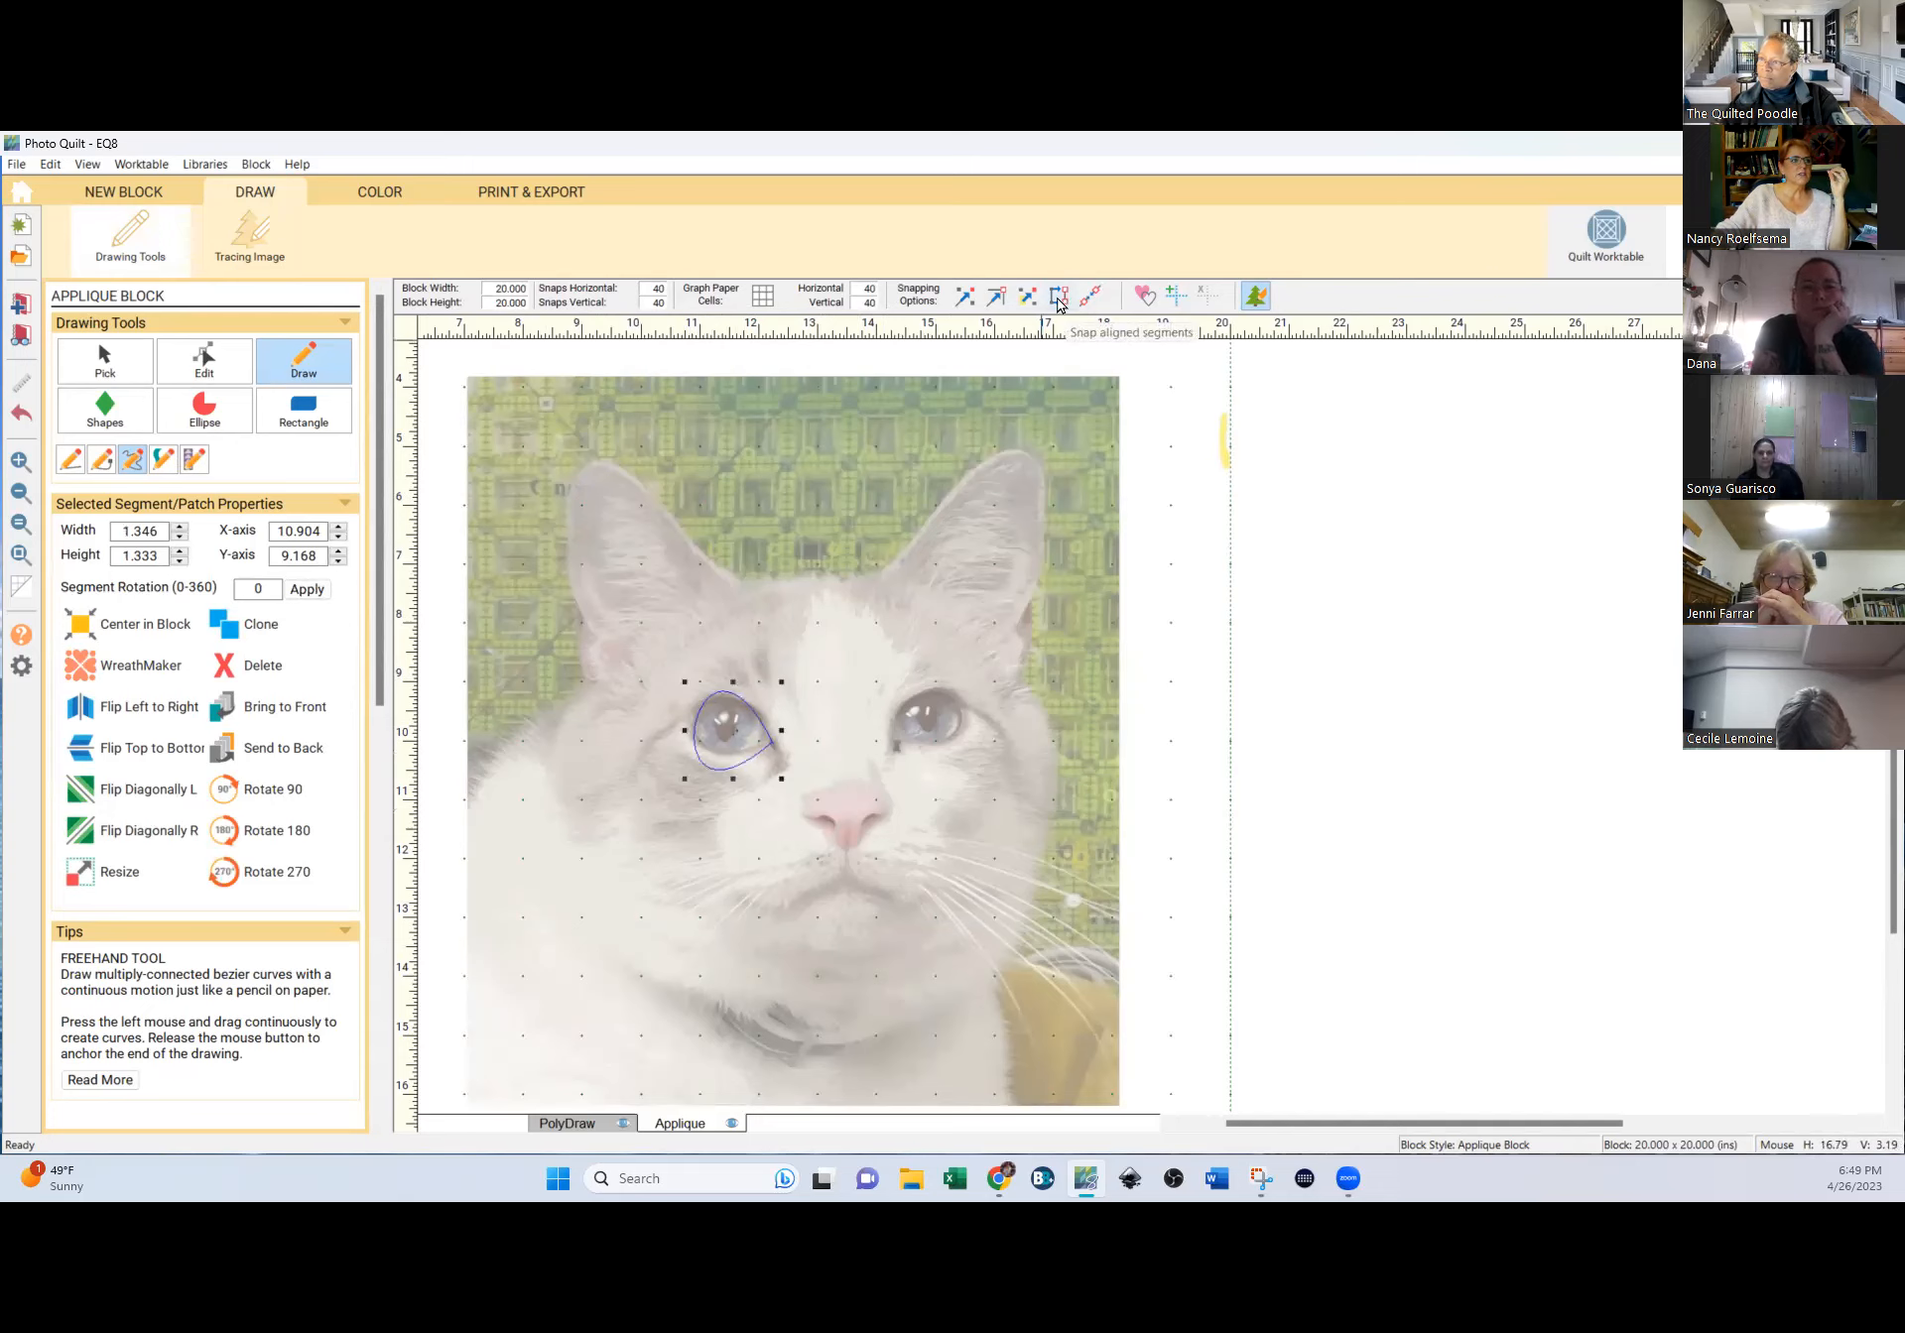
# Try to colour the traced eye with a medium blue fabric, and undo the fill.
pyautogui.click(378, 194)
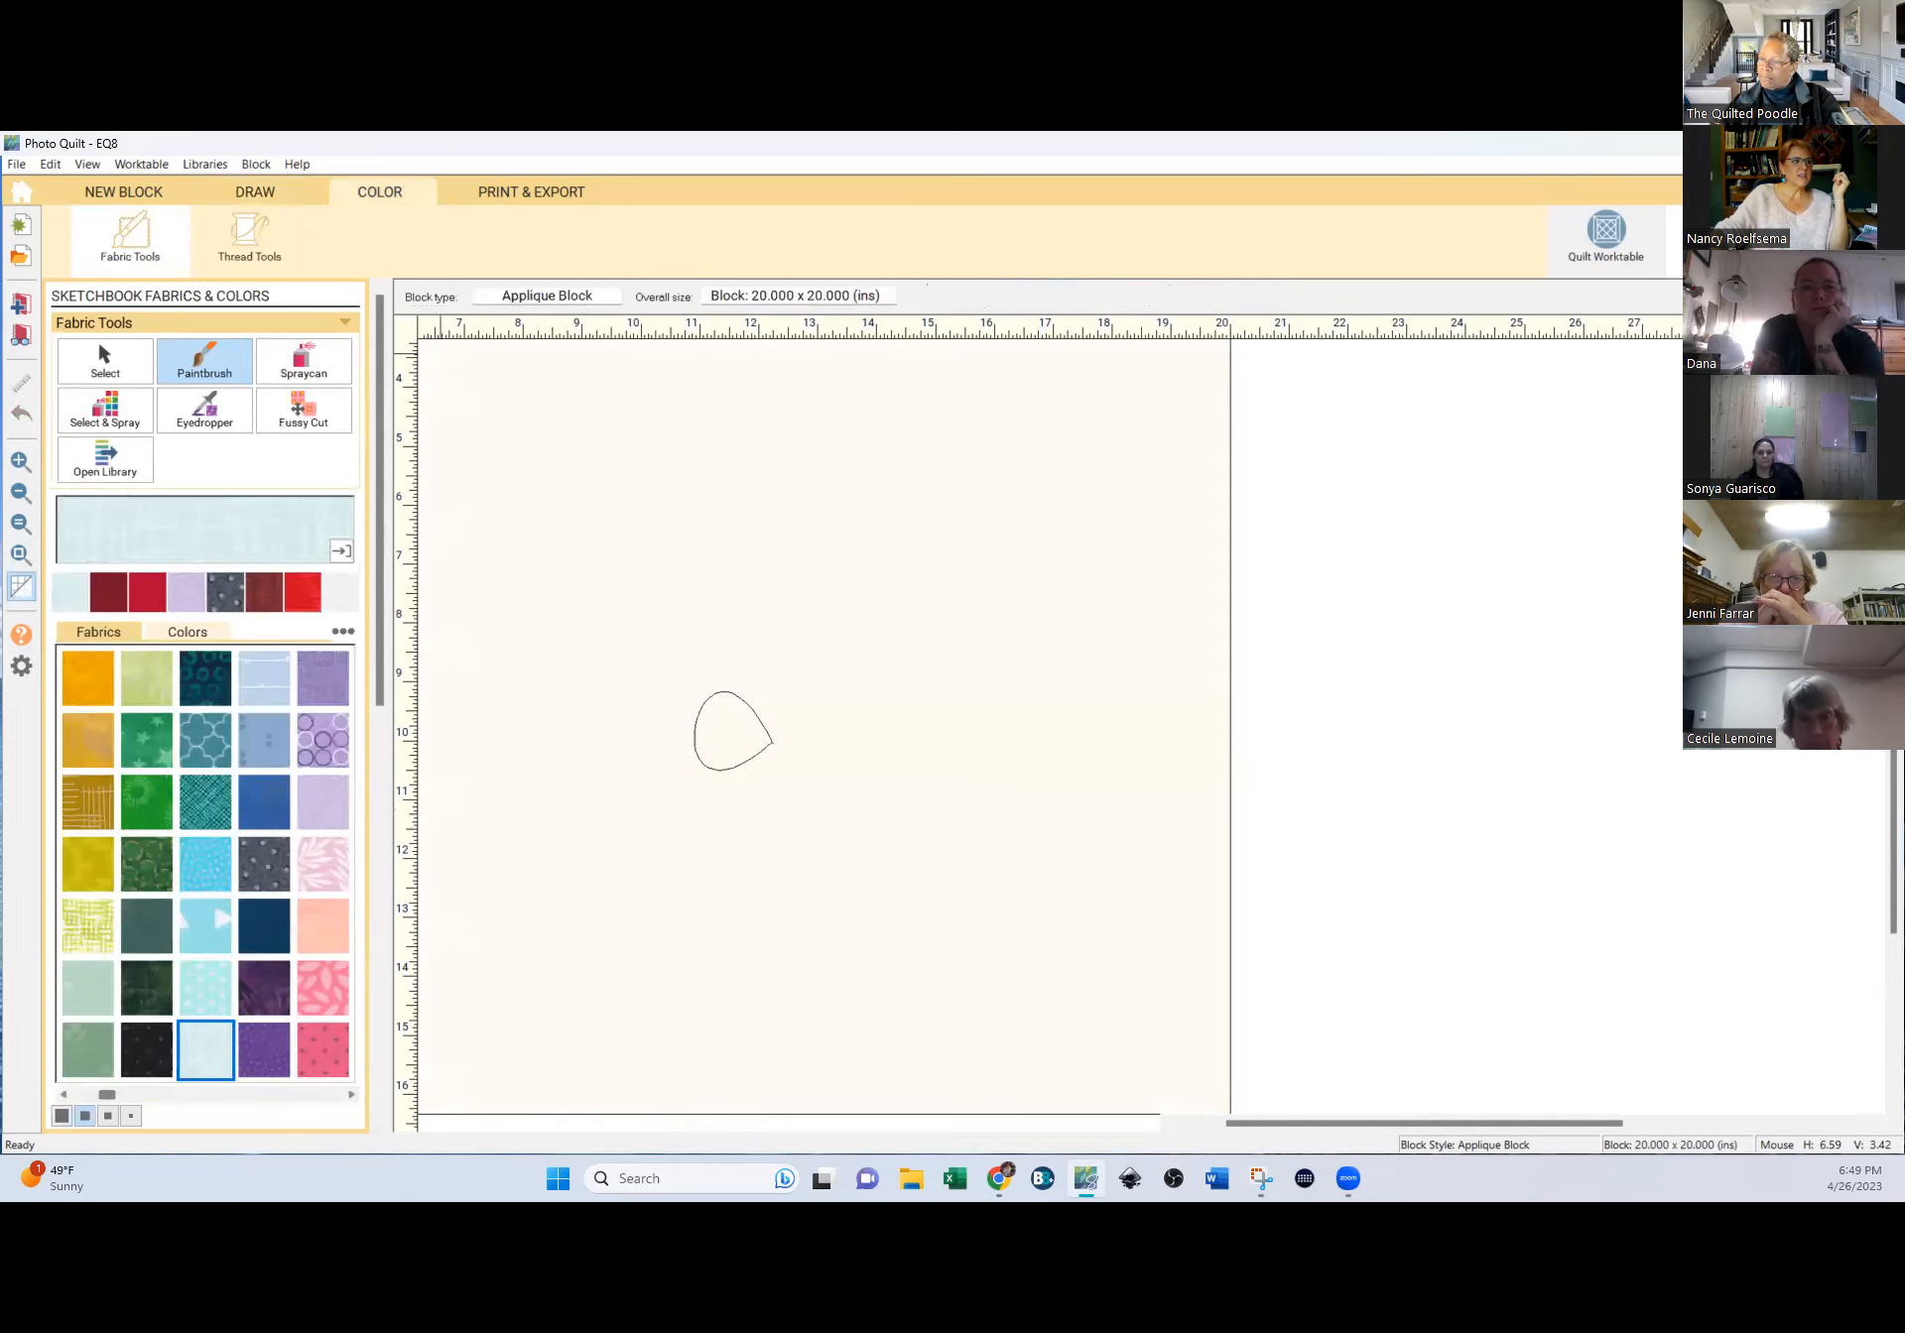
pyautogui.click(266, 798)
pyautogui.click(772, 786)
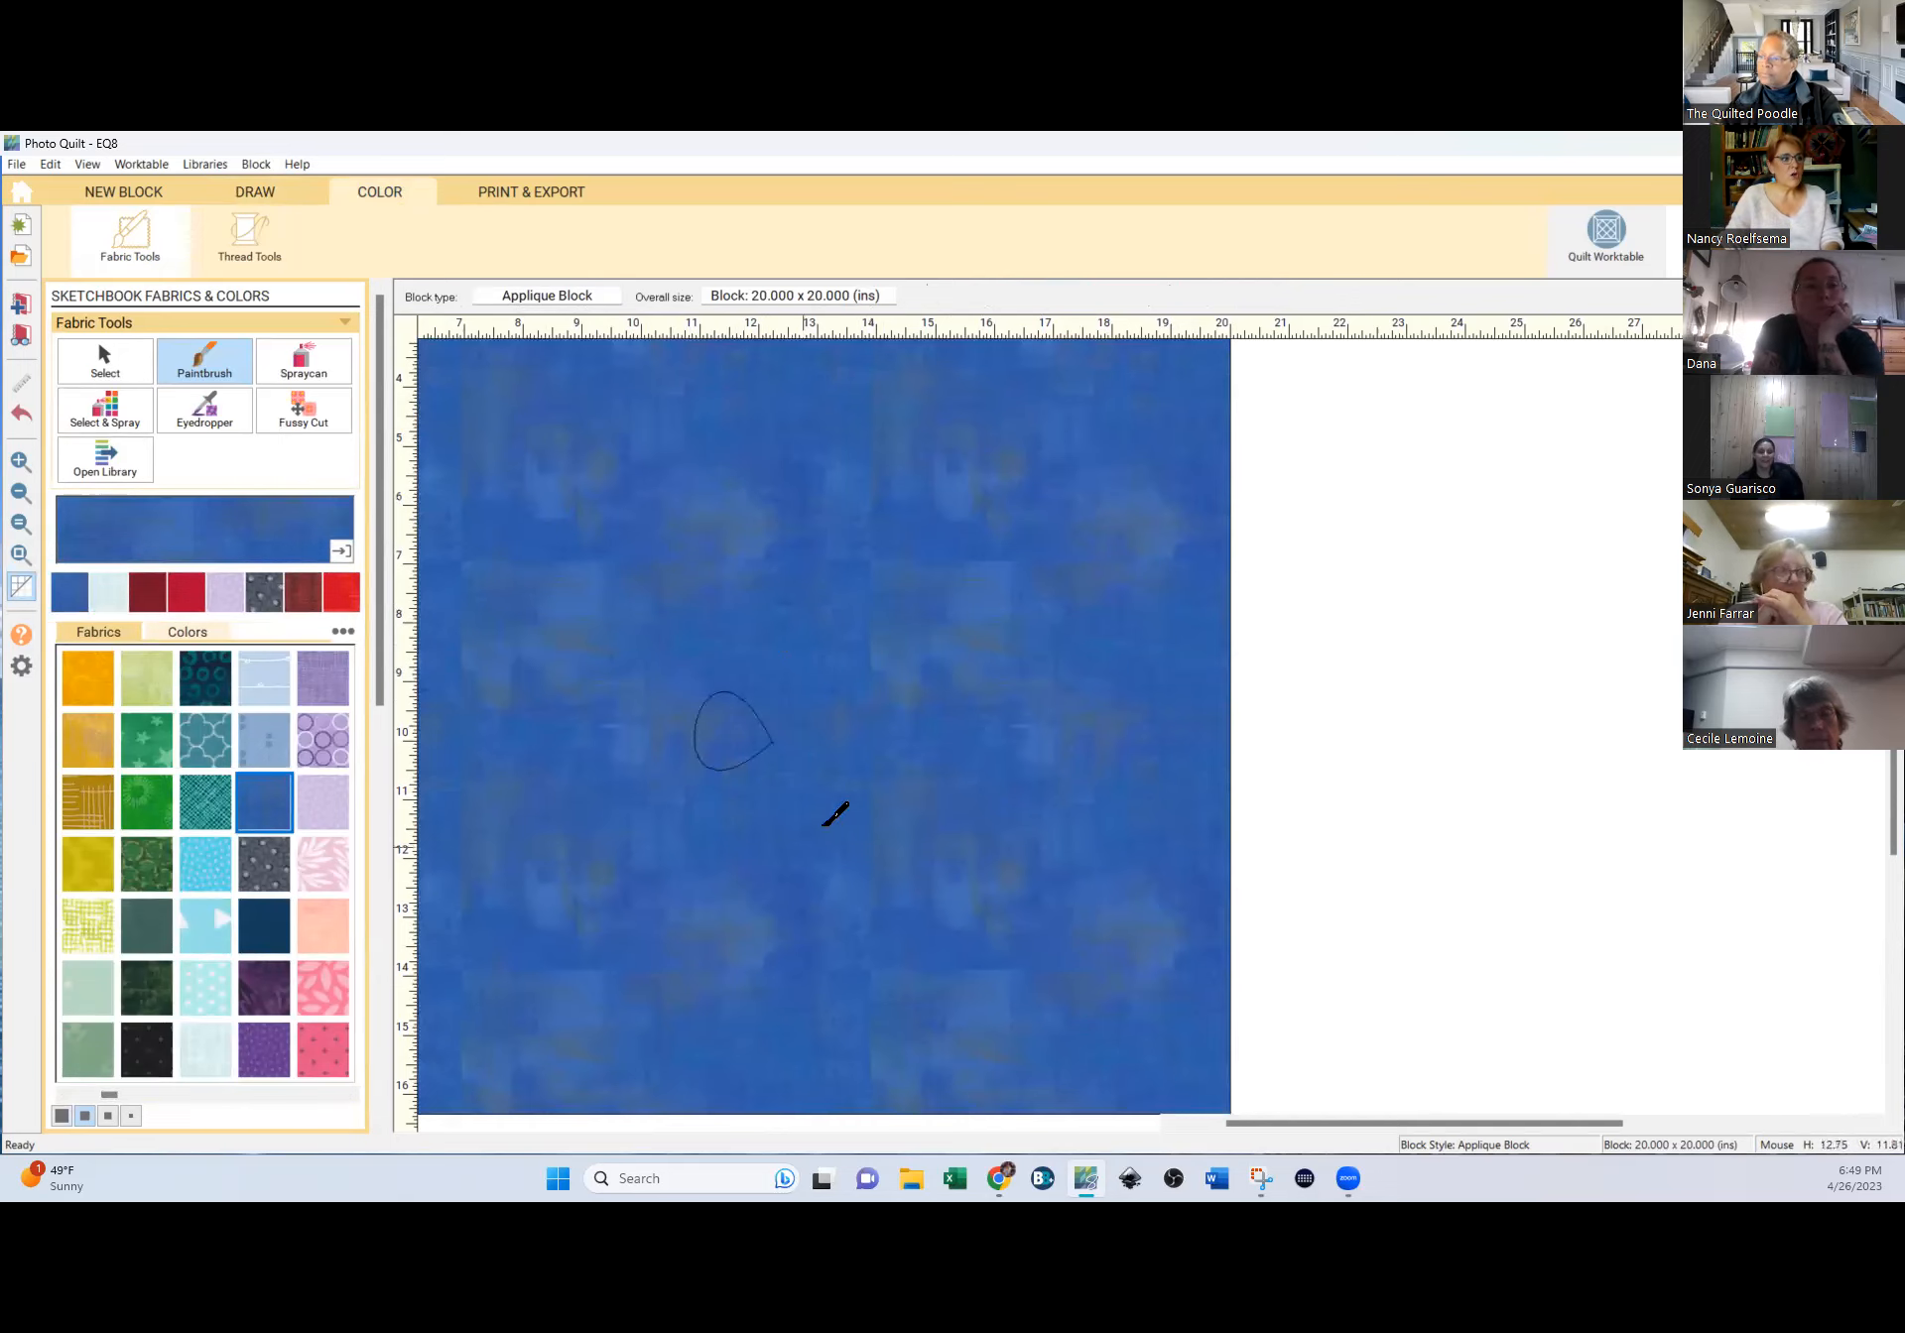
pyautogui.hotkey('ctrl', 'z')
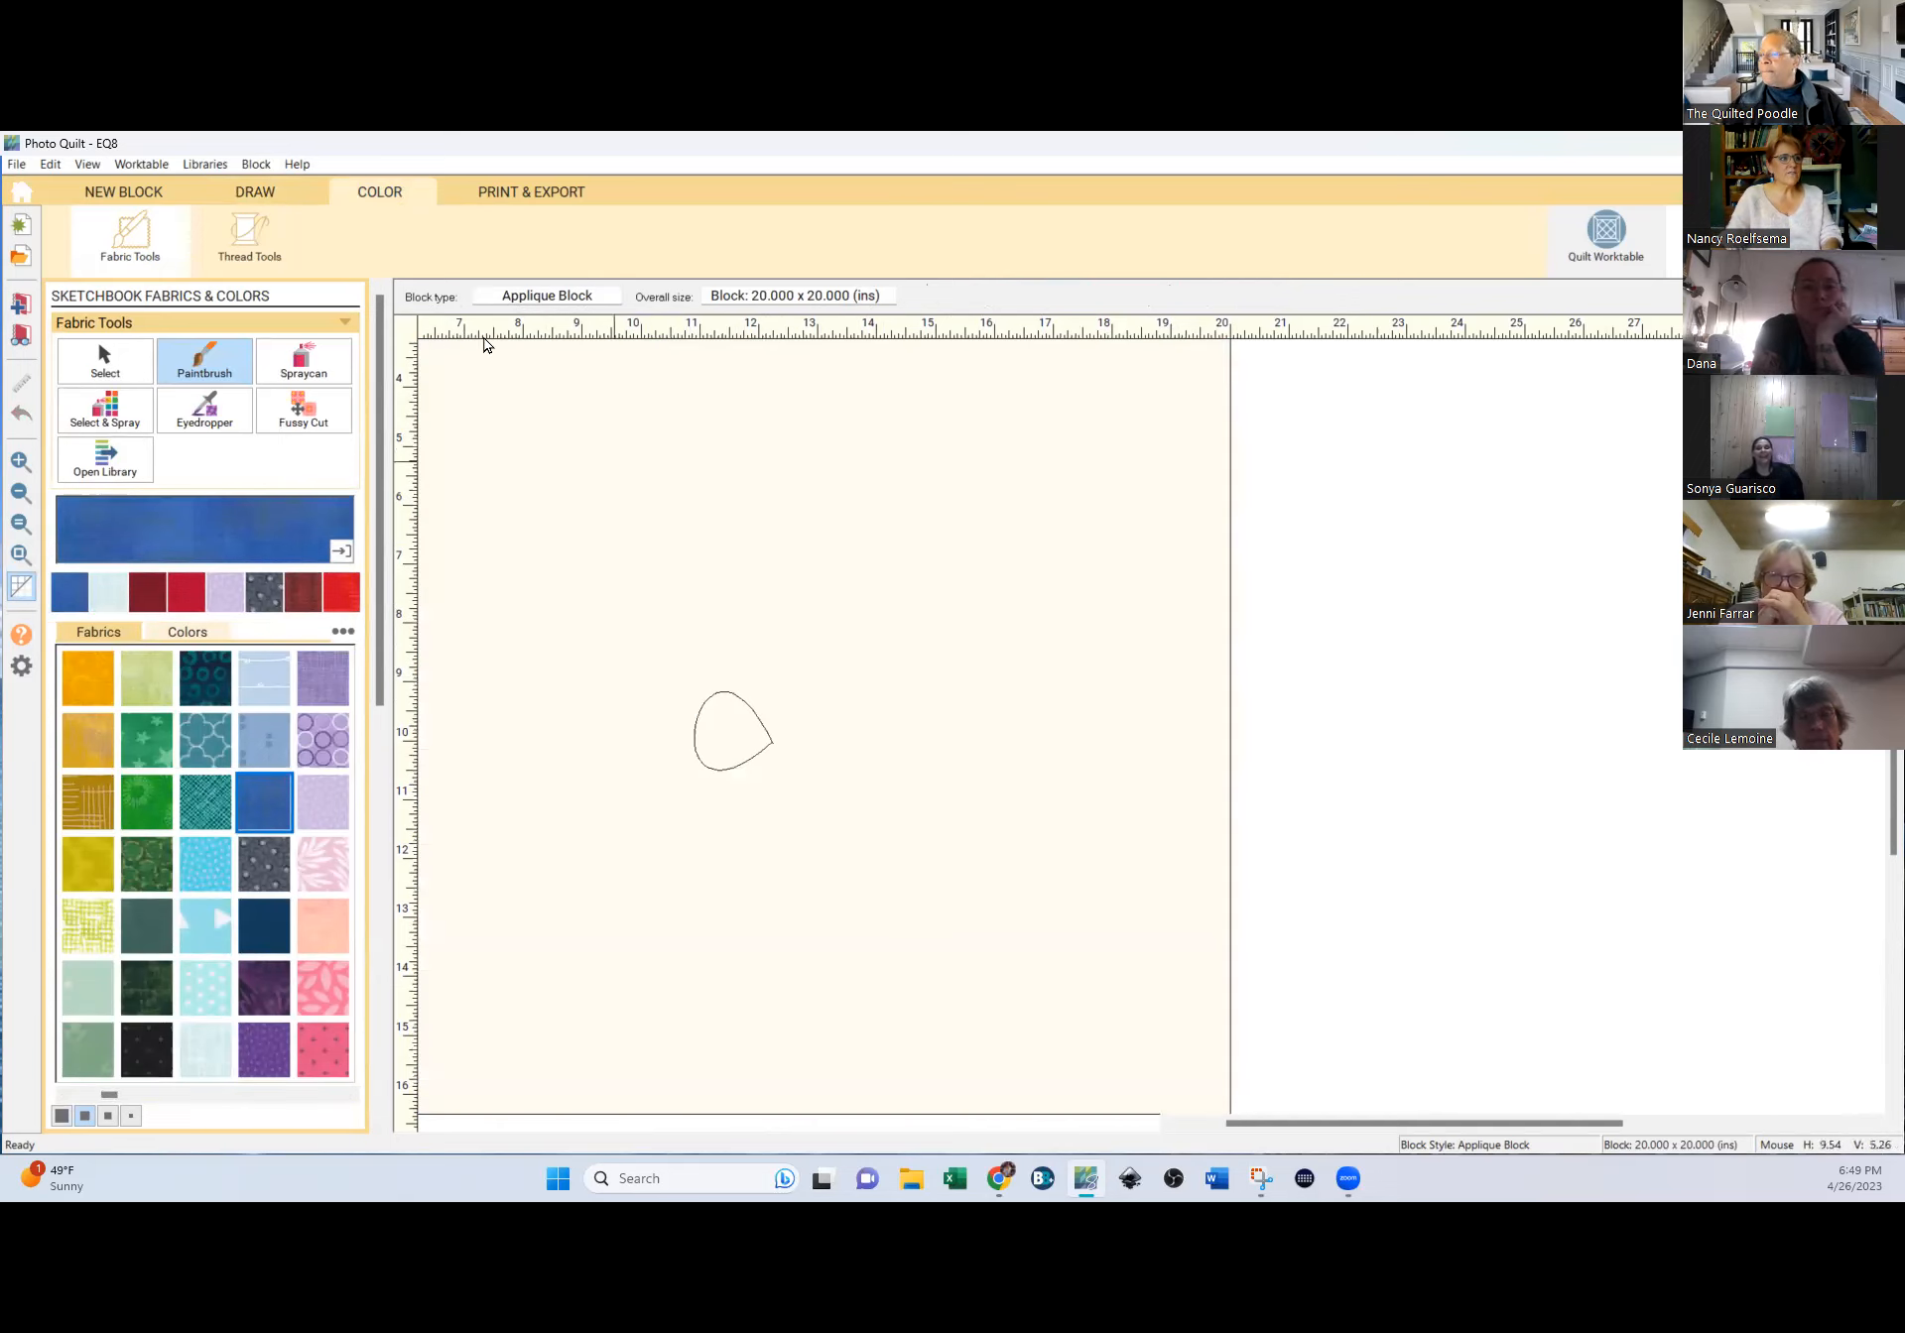
# Move the nodes at the inner corner of the traced eye so the ends of the outline meet.
pyautogui.click(260, 194)
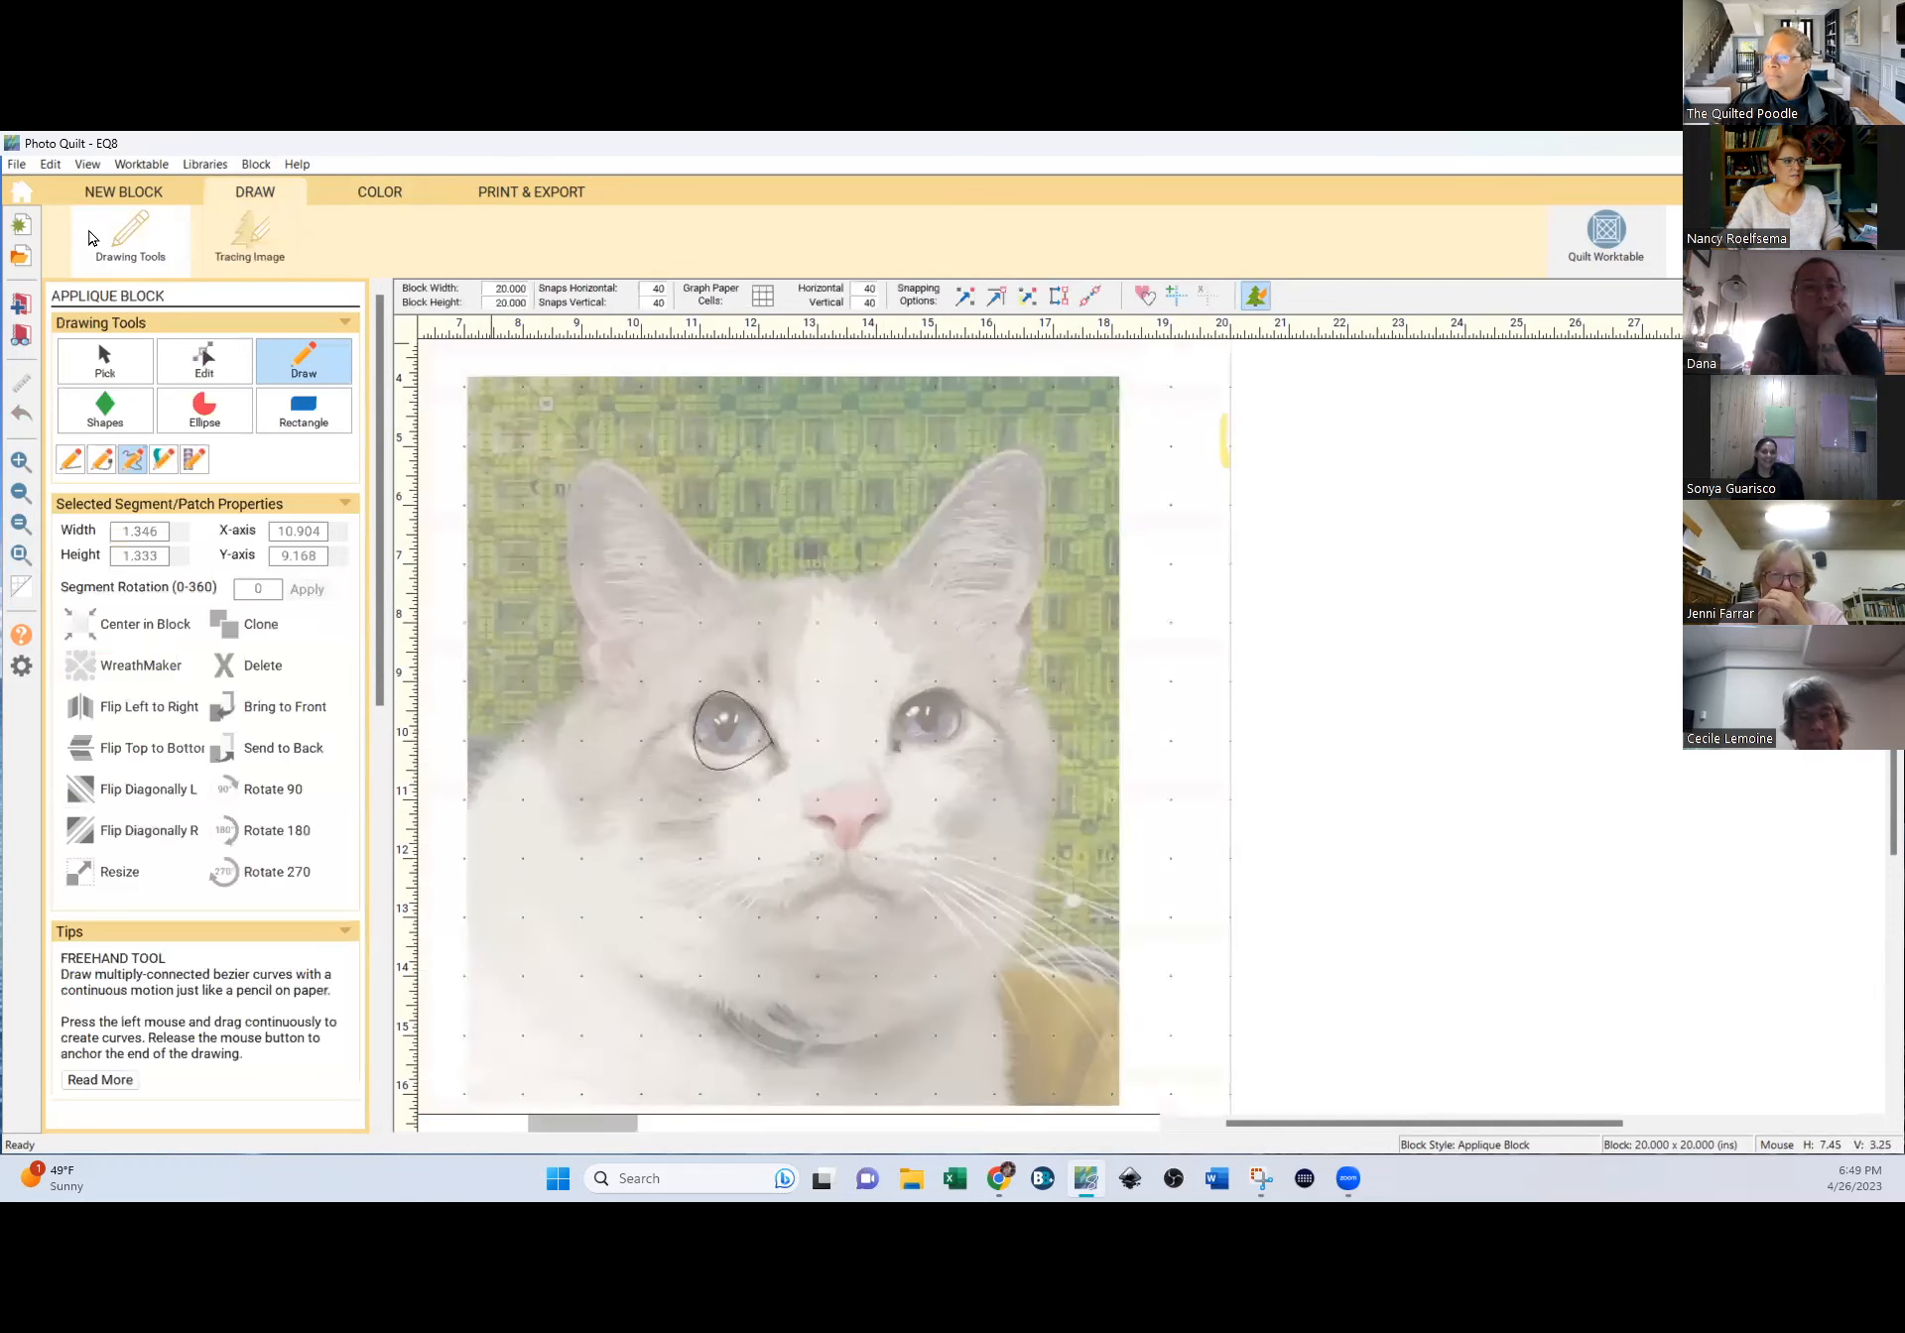
pyautogui.click(18, 461)
pyautogui.moveTo(709, 672); pyautogui.dragTo(821, 808)
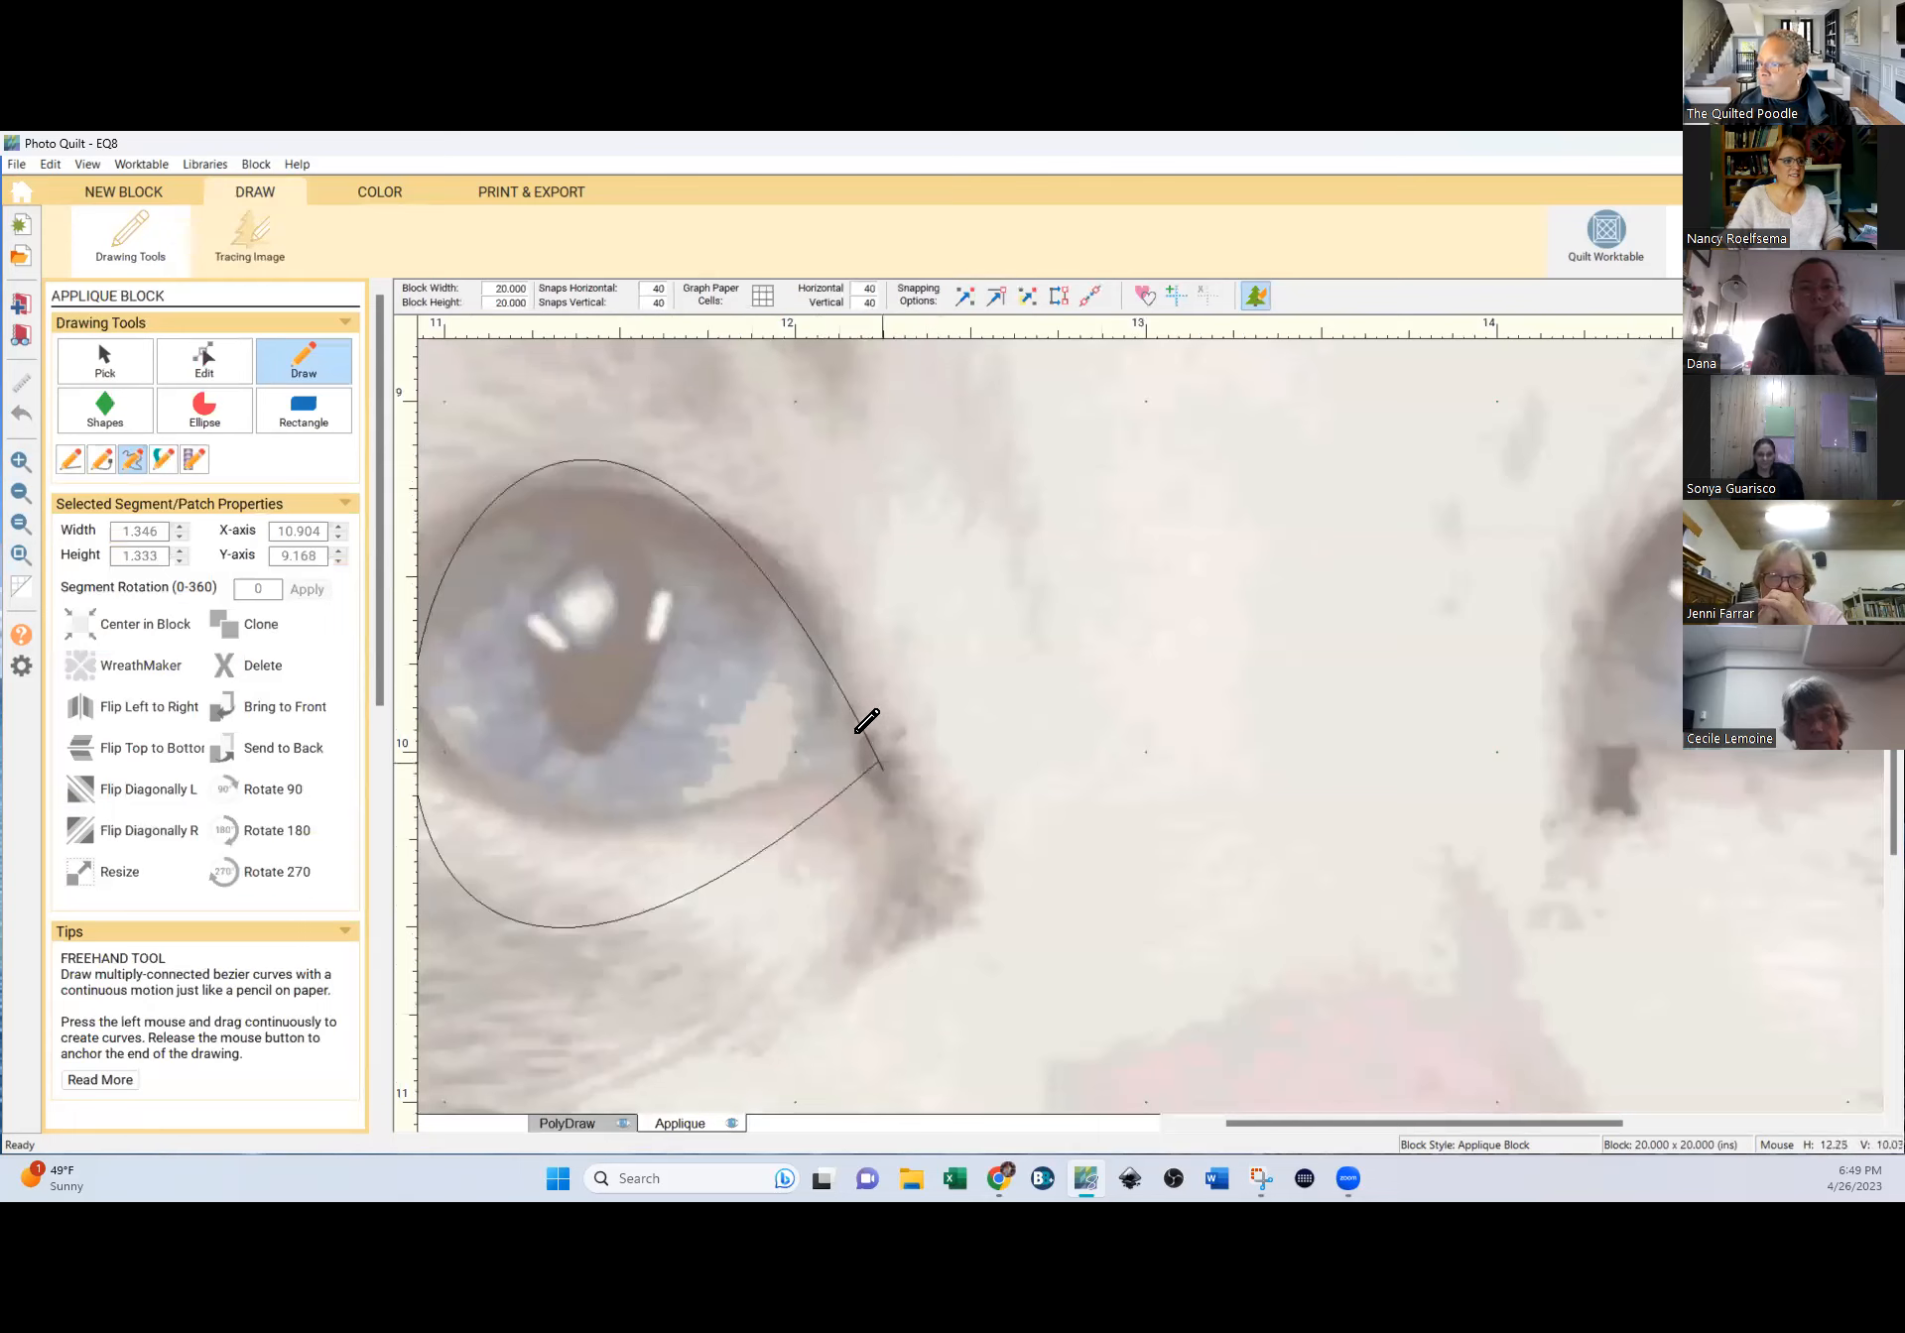
pyautogui.click(187, 356)
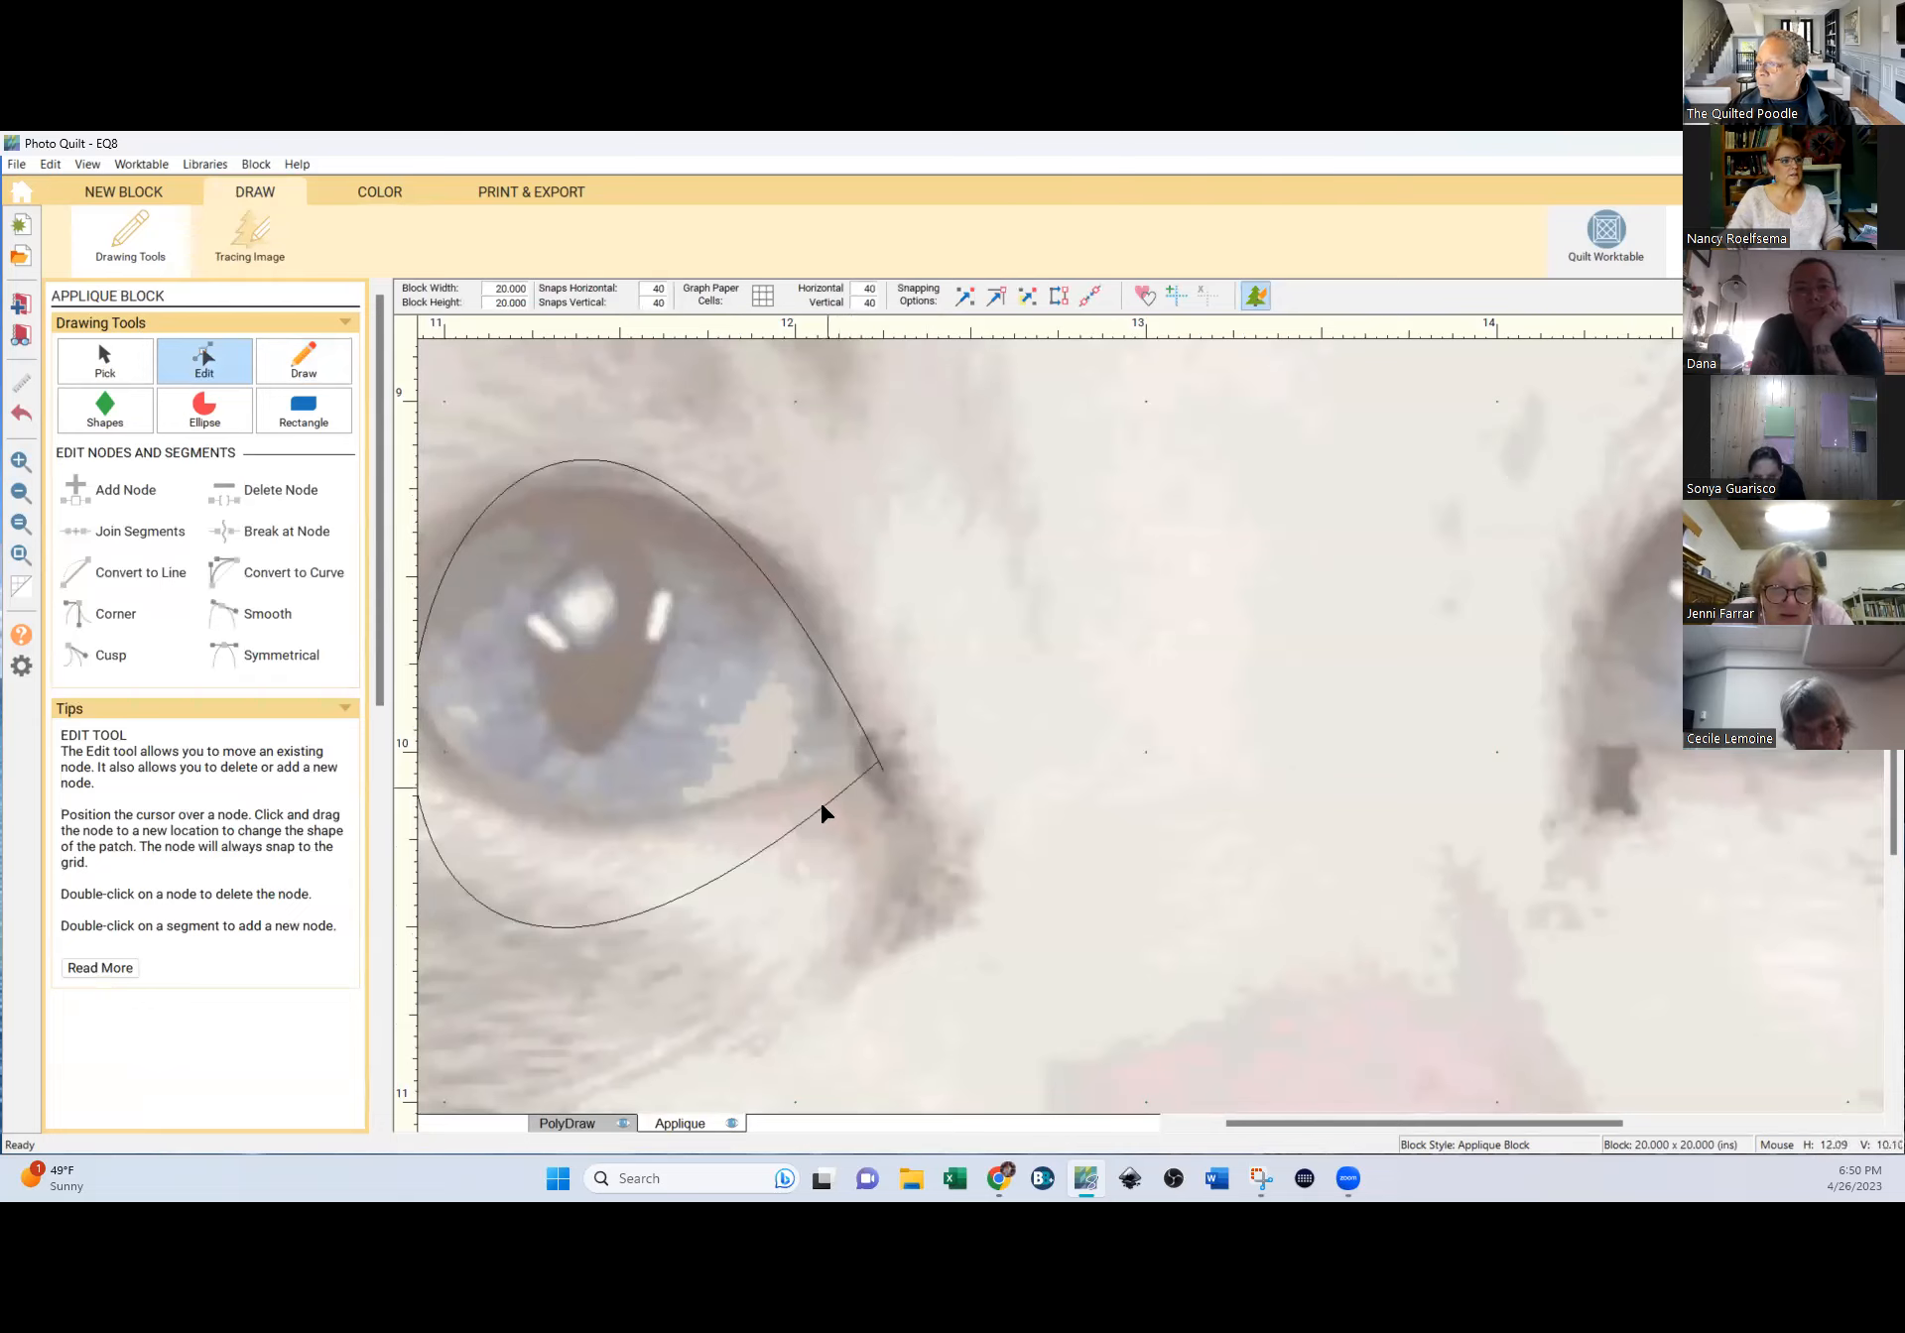
pyautogui.click(674, 895)
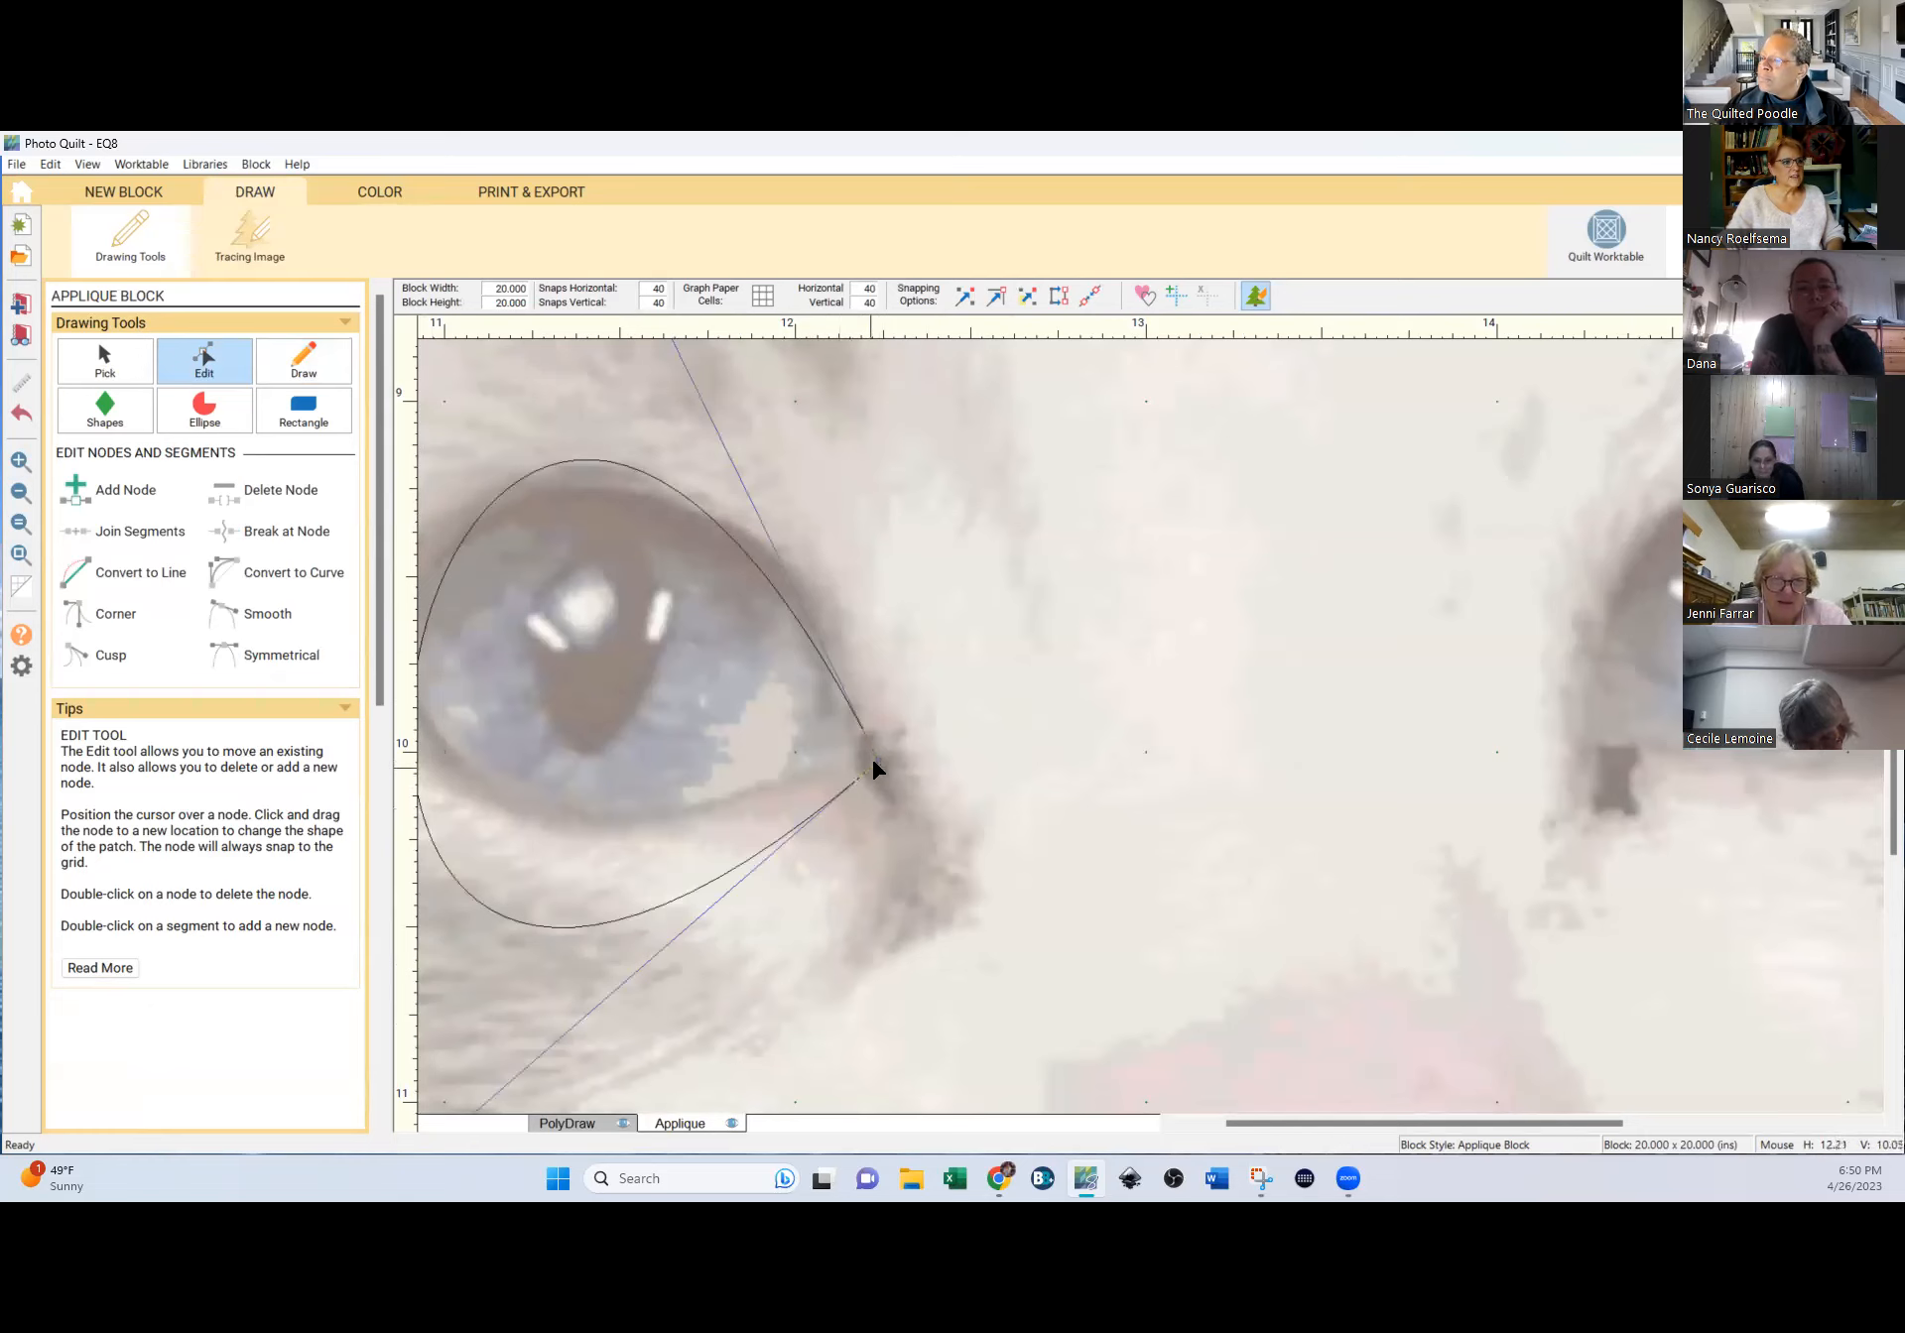
pyautogui.moveTo(871, 754); pyautogui.dragTo(881, 779)
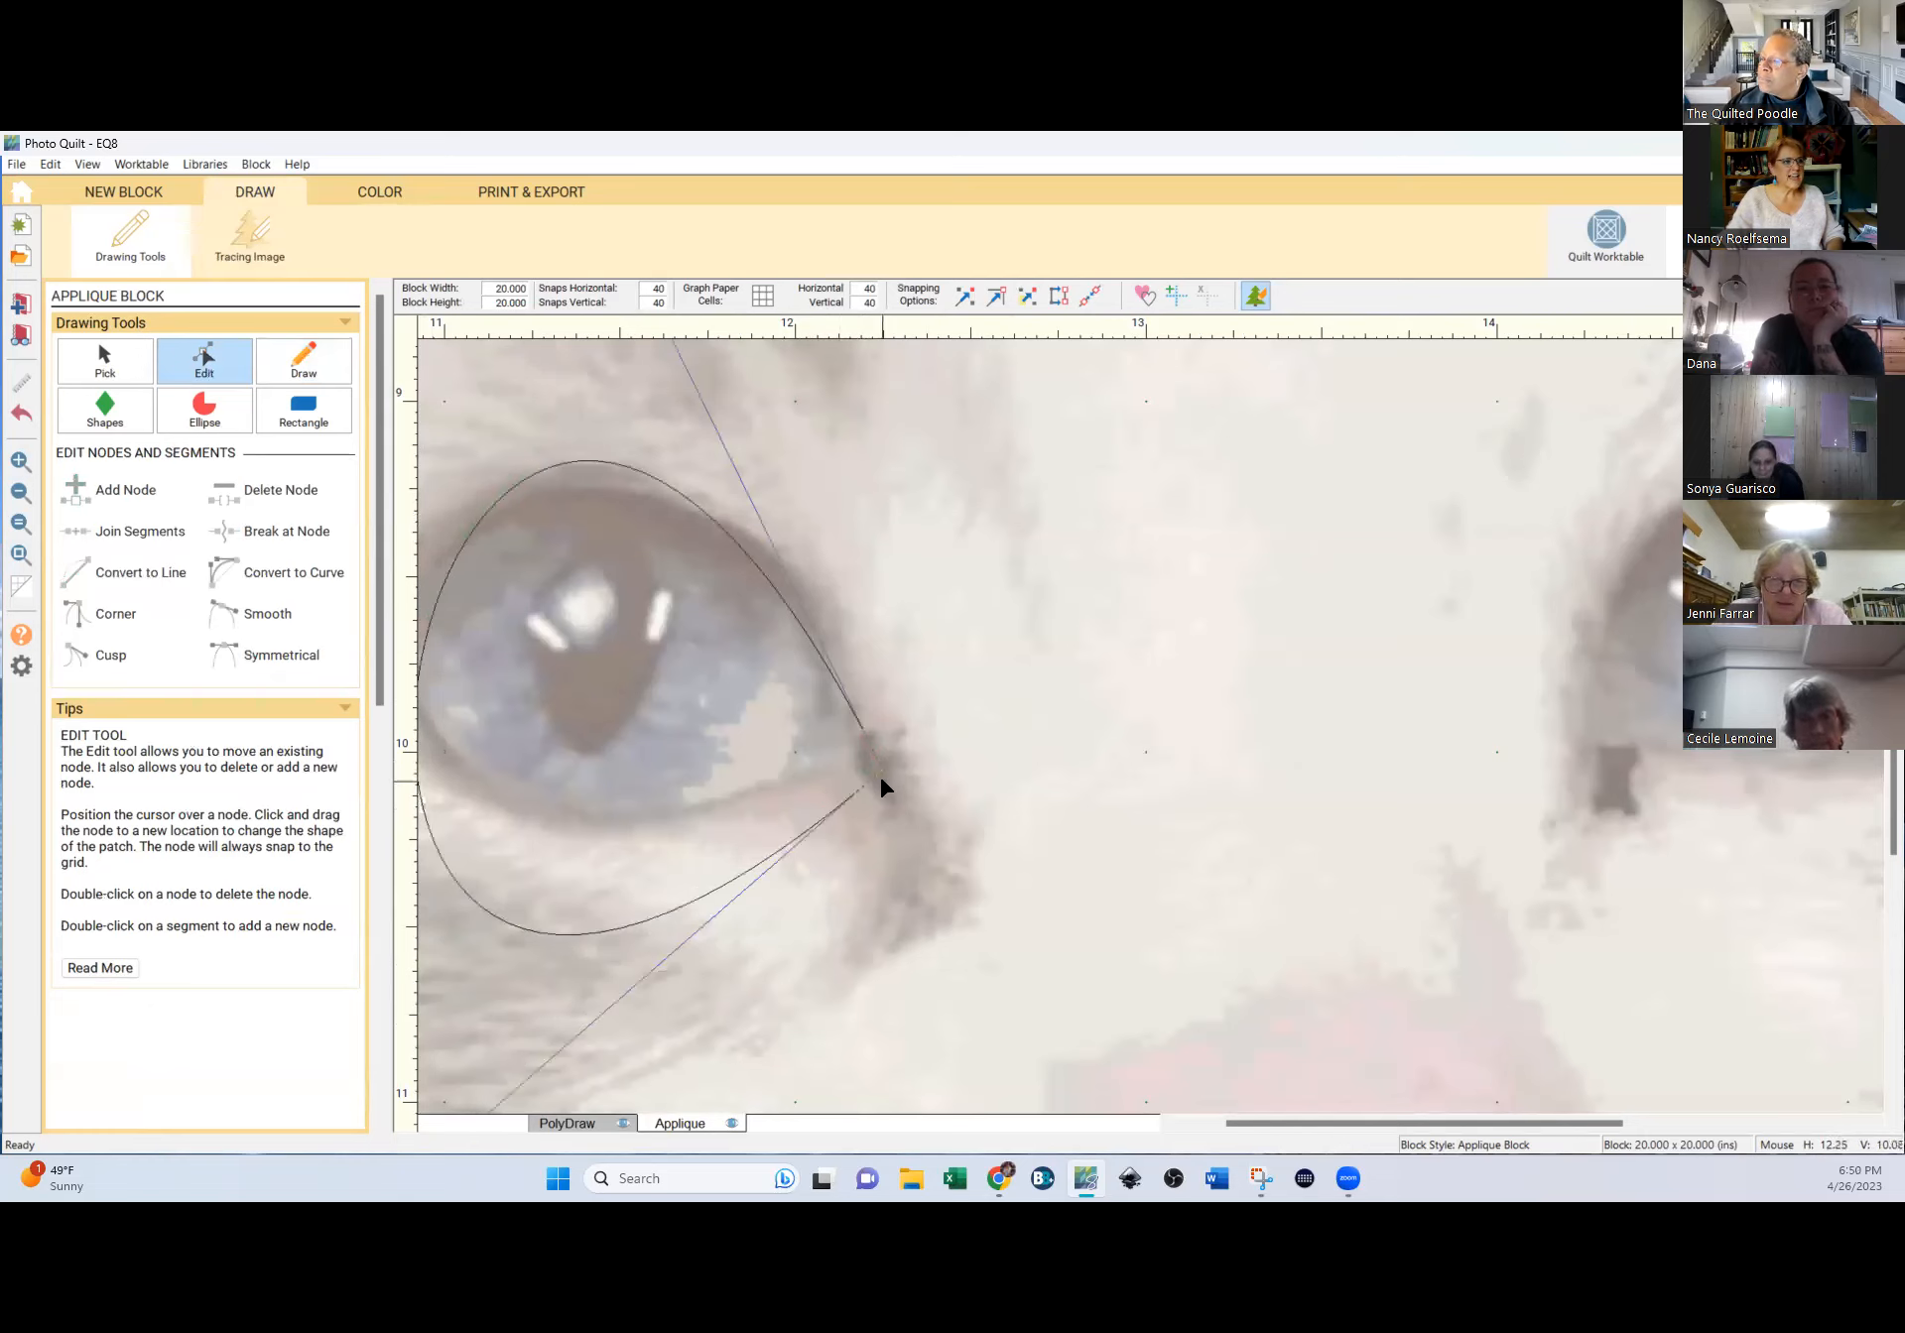
# Try the blue fabric on the adjusted eye outline, and undo the fill.
pyautogui.click(367, 195)
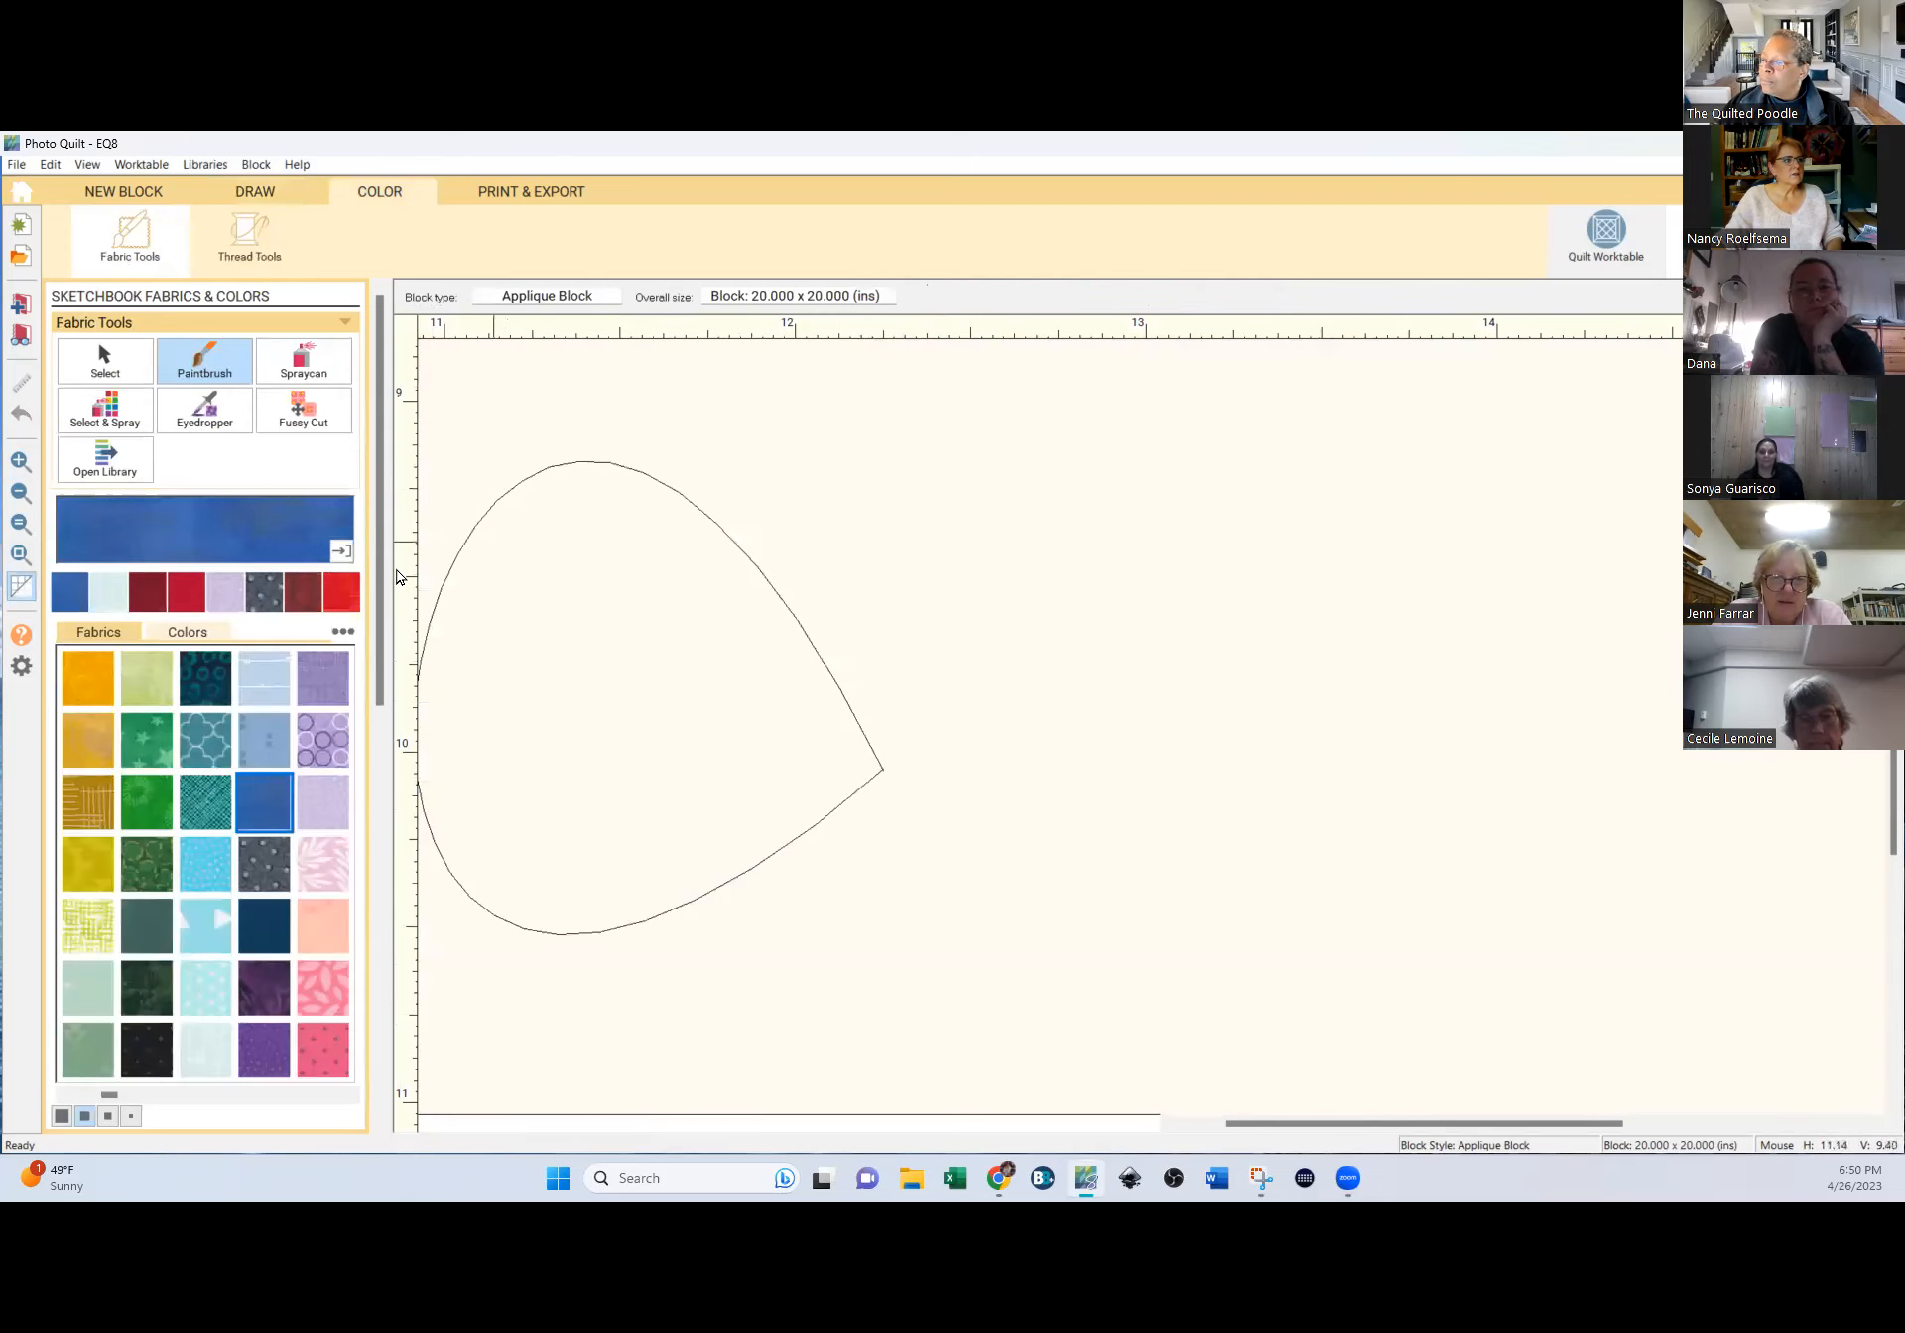
pyautogui.click(634, 630)
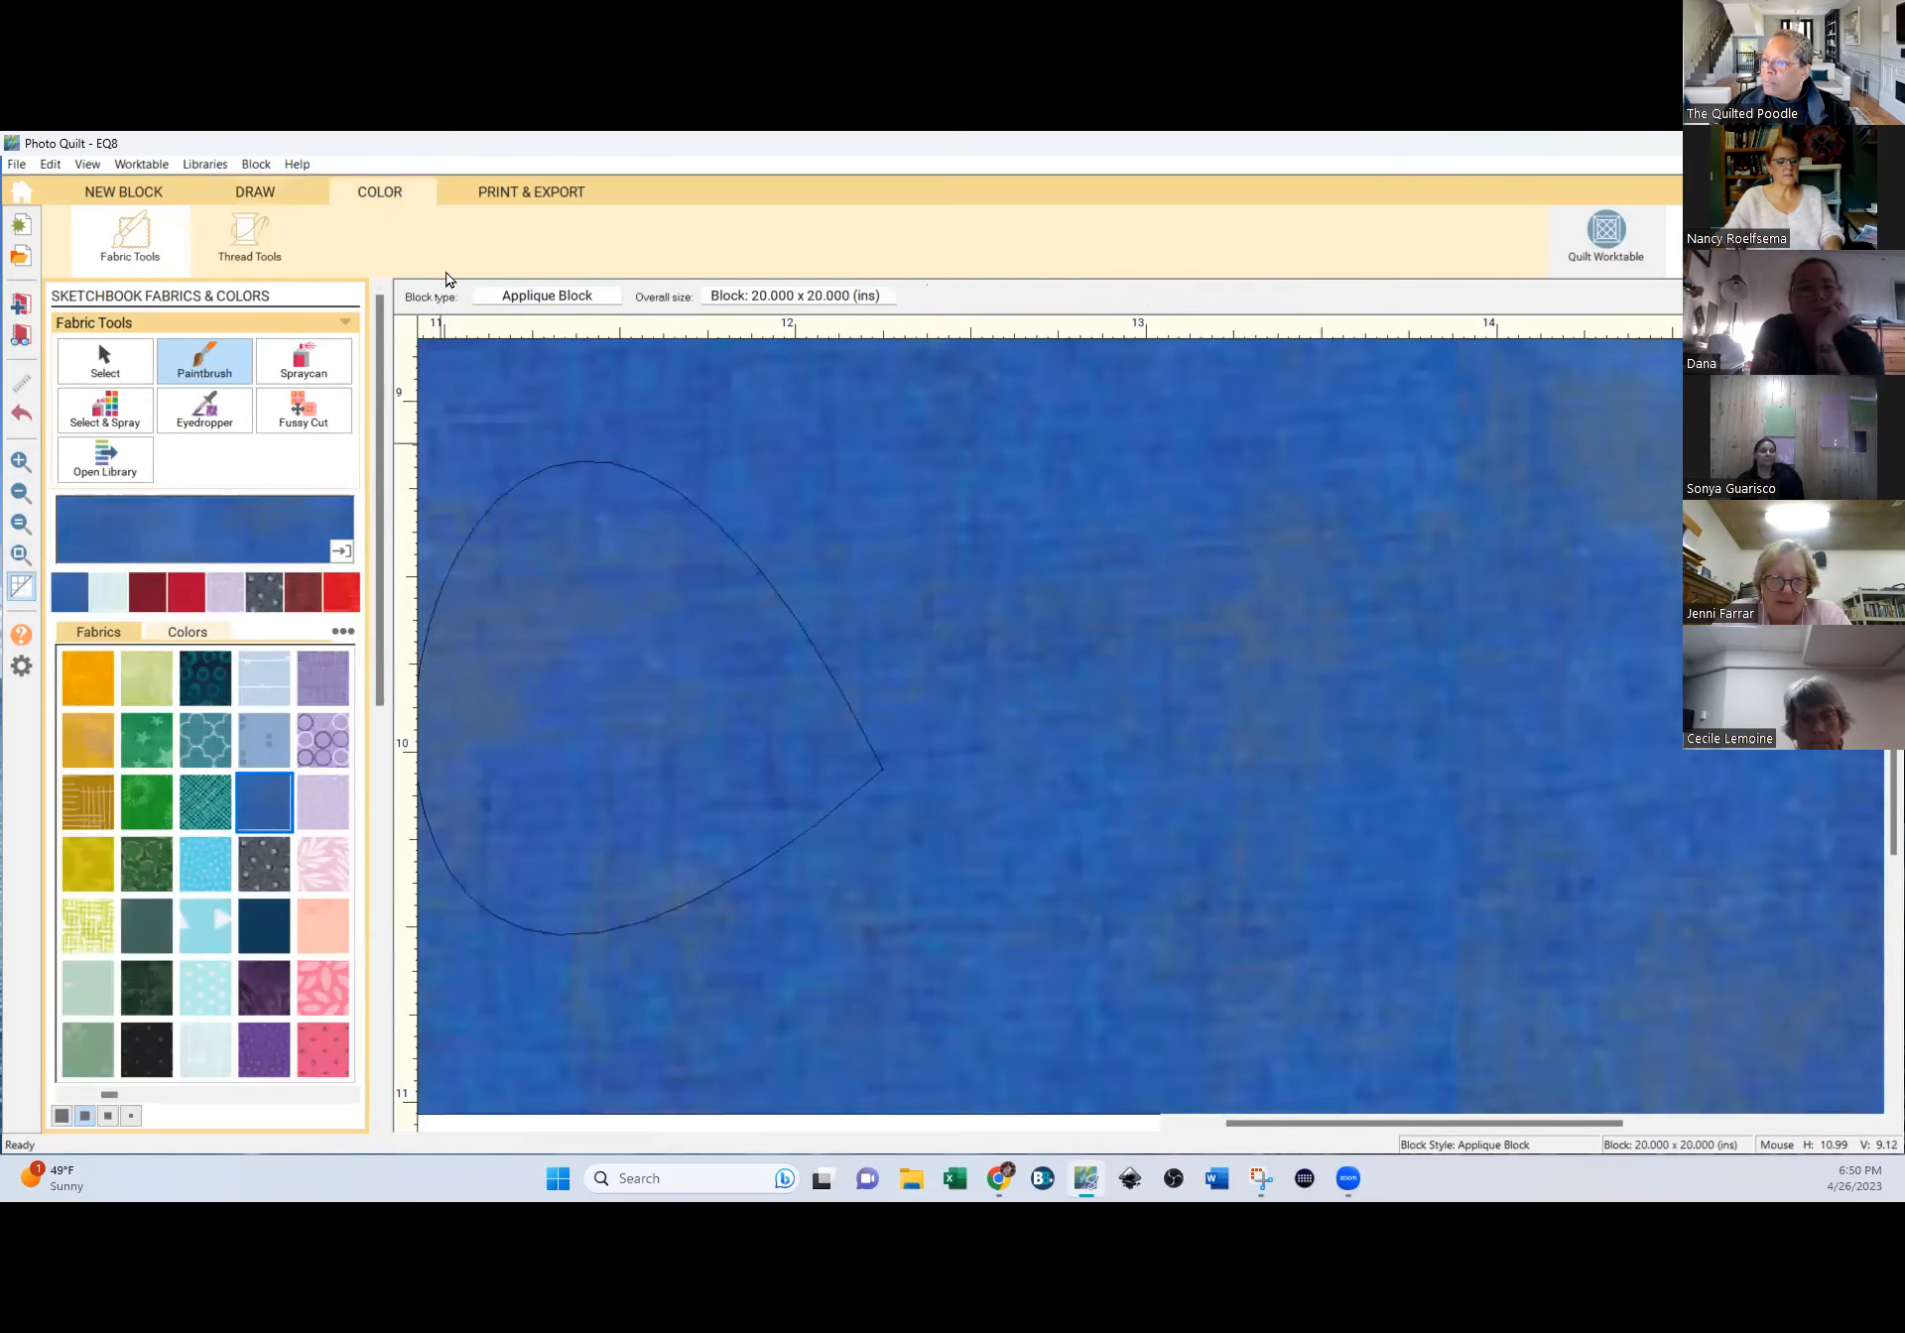
pyautogui.hotkey('ctrl', 'z')
# Turn on automatic joining of segments and draw a freehand test loop about 0.59 by 0.53 inches beside the eye.
pyautogui.click(255, 195)
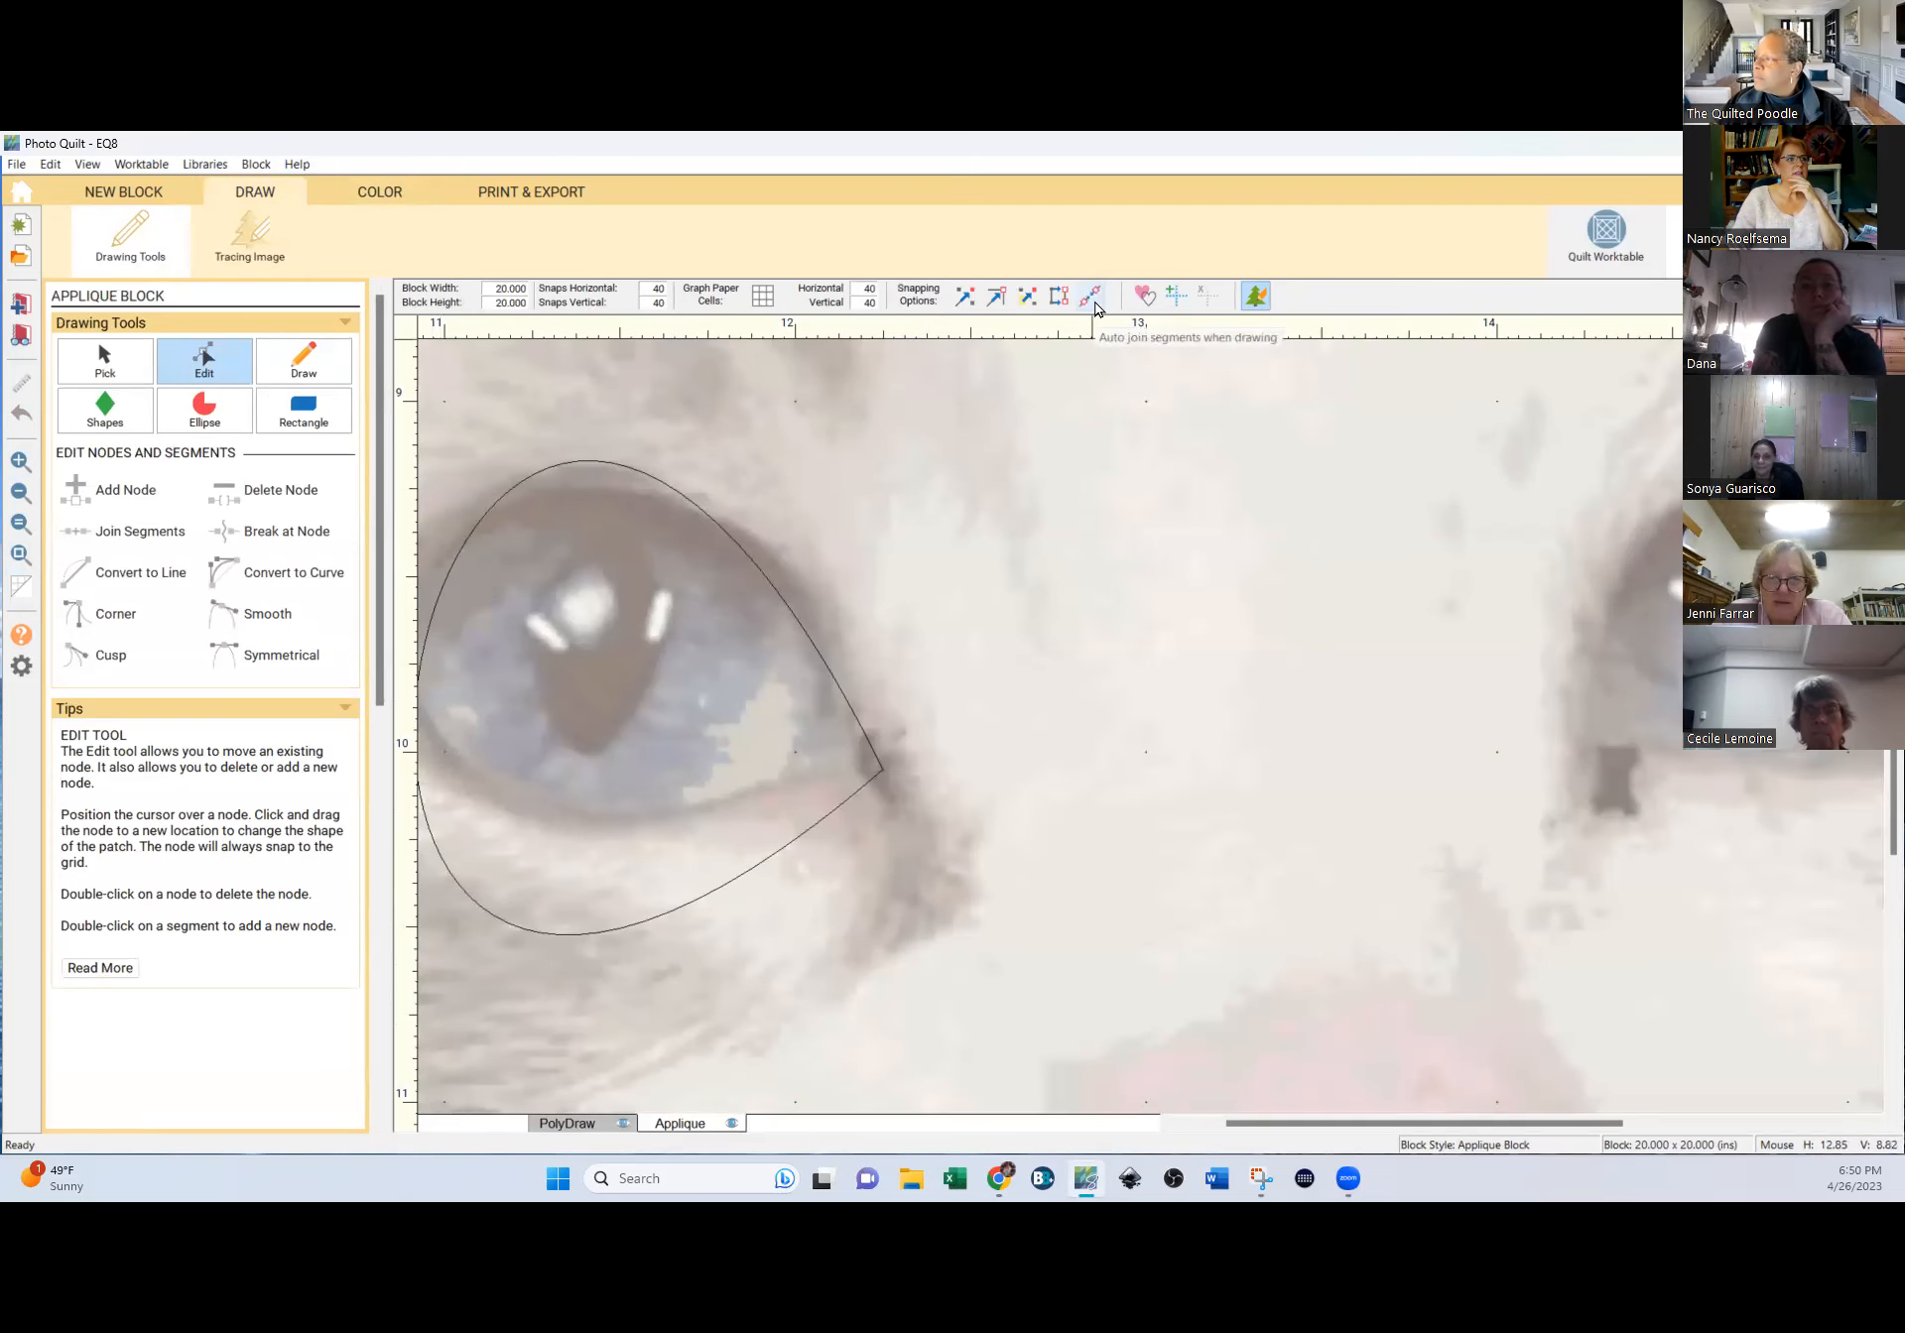
pyautogui.click(1091, 296)
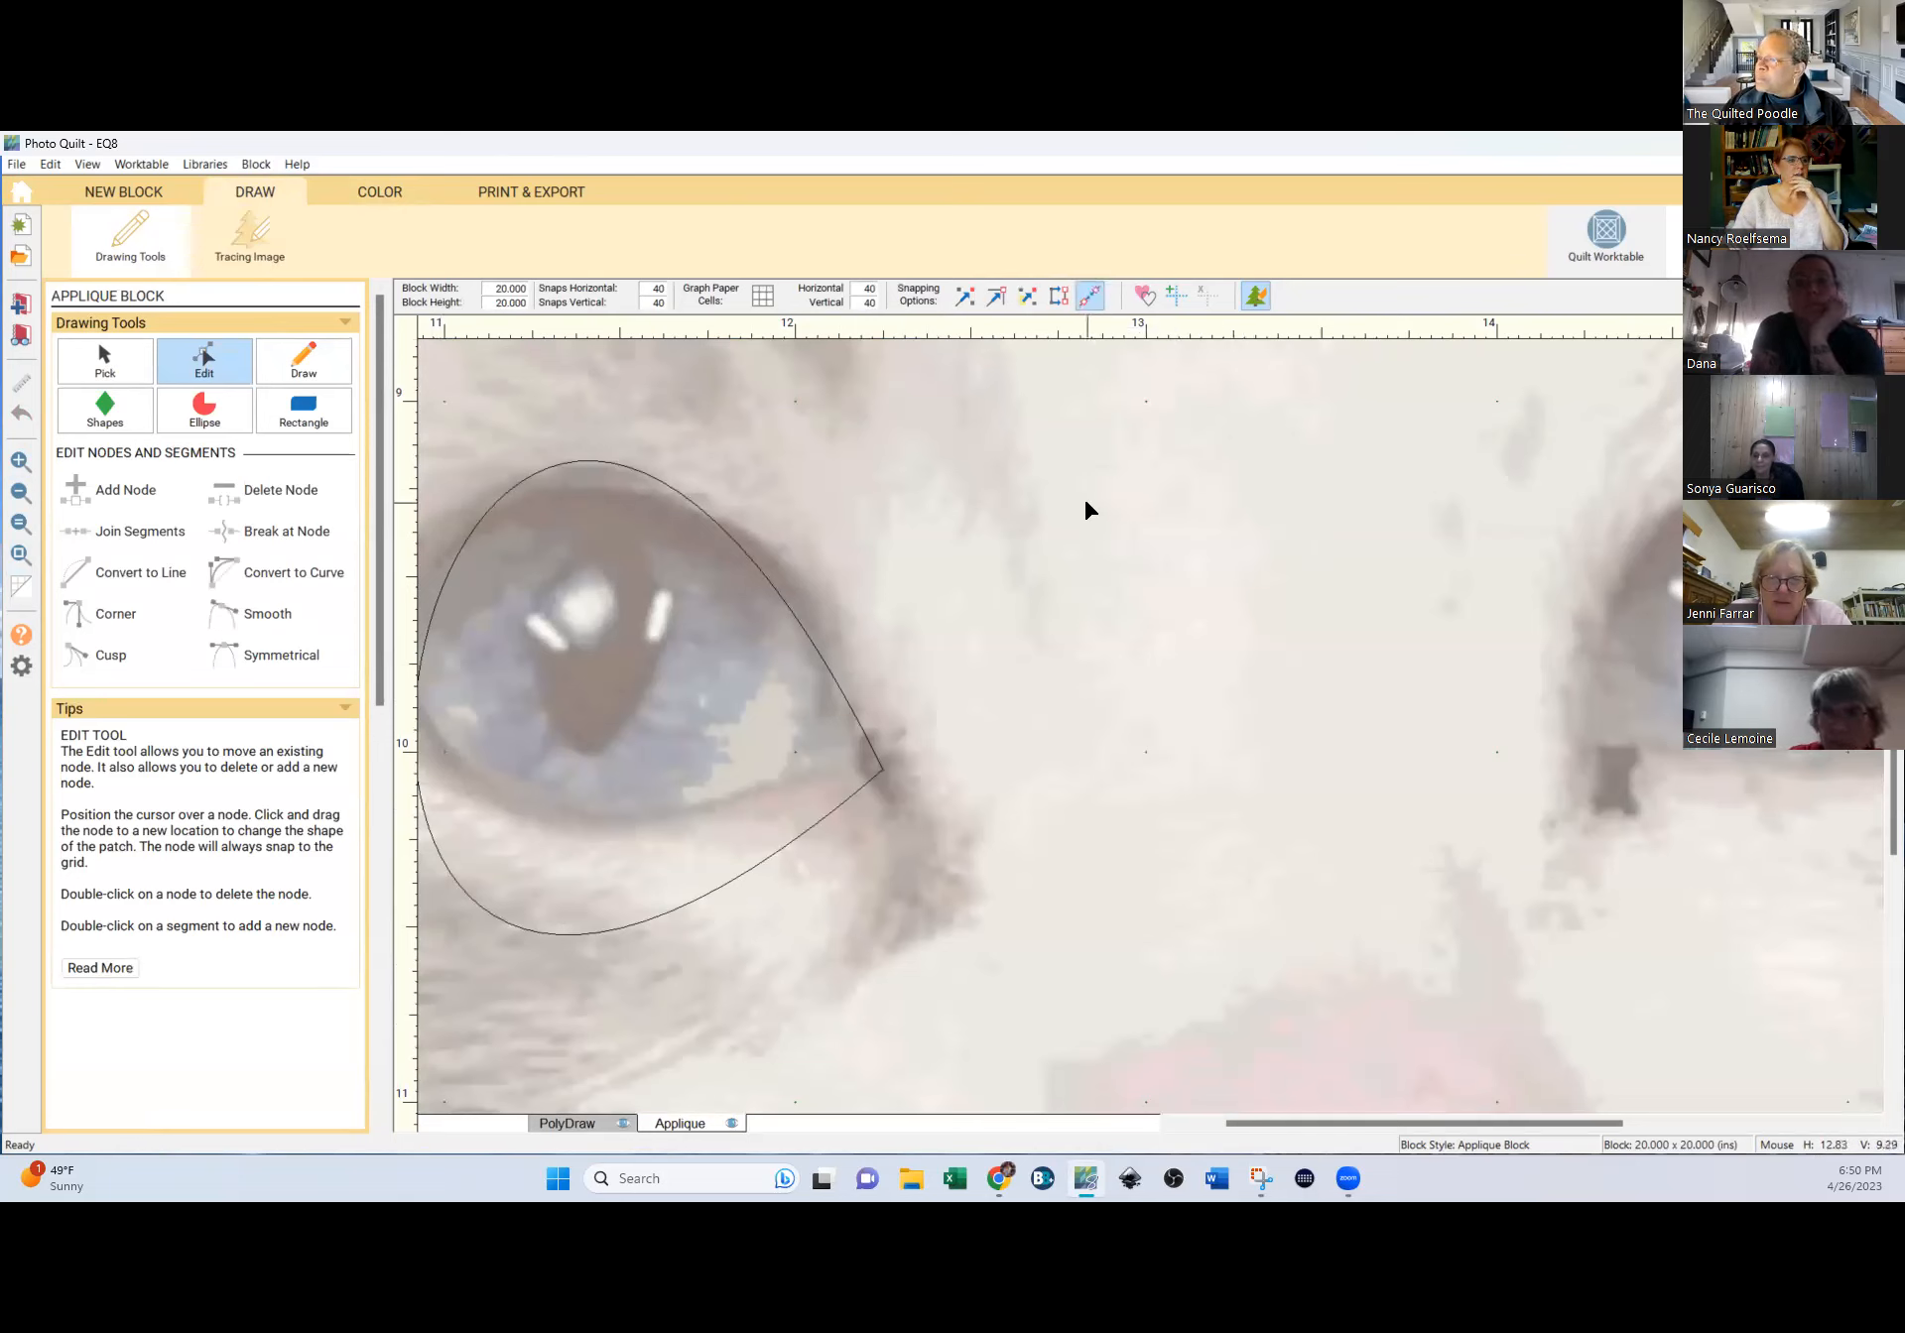
pyautogui.click(301, 364)
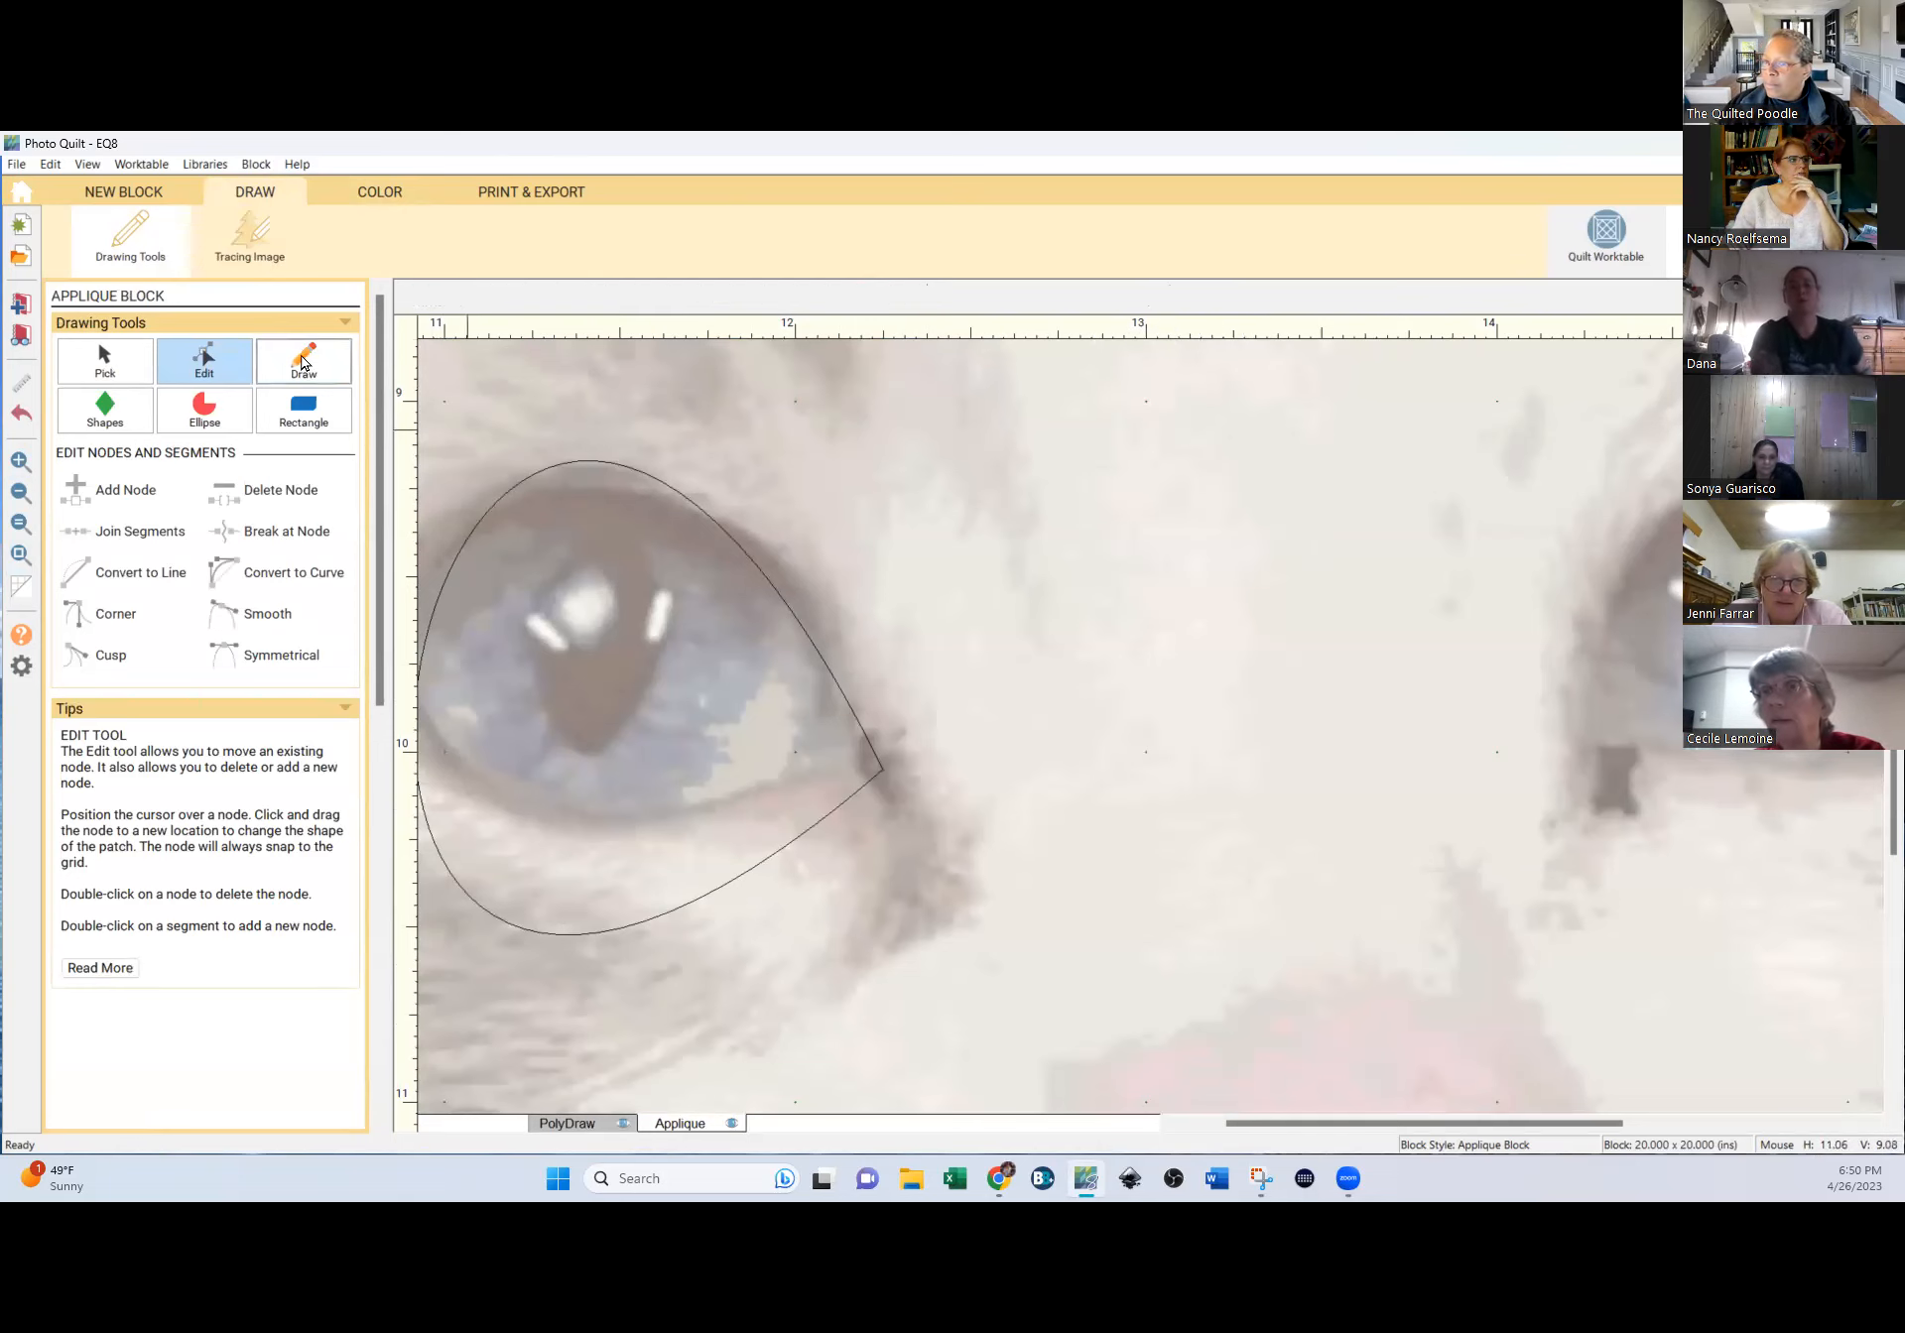
pyautogui.moveTo(1126, 487)
pyautogui.mouseDown()
pyautogui.moveTo(1054, 567)
pyautogui.moveTo(1062, 471)
pyautogui.moveTo(1104, 465)
pyautogui.moveTo(956, 575)
pyautogui.moveTo(1068, 630)
pyautogui.moveTo(1169, 504)
pyautogui.mouseUp()
pyautogui.press('Delete')
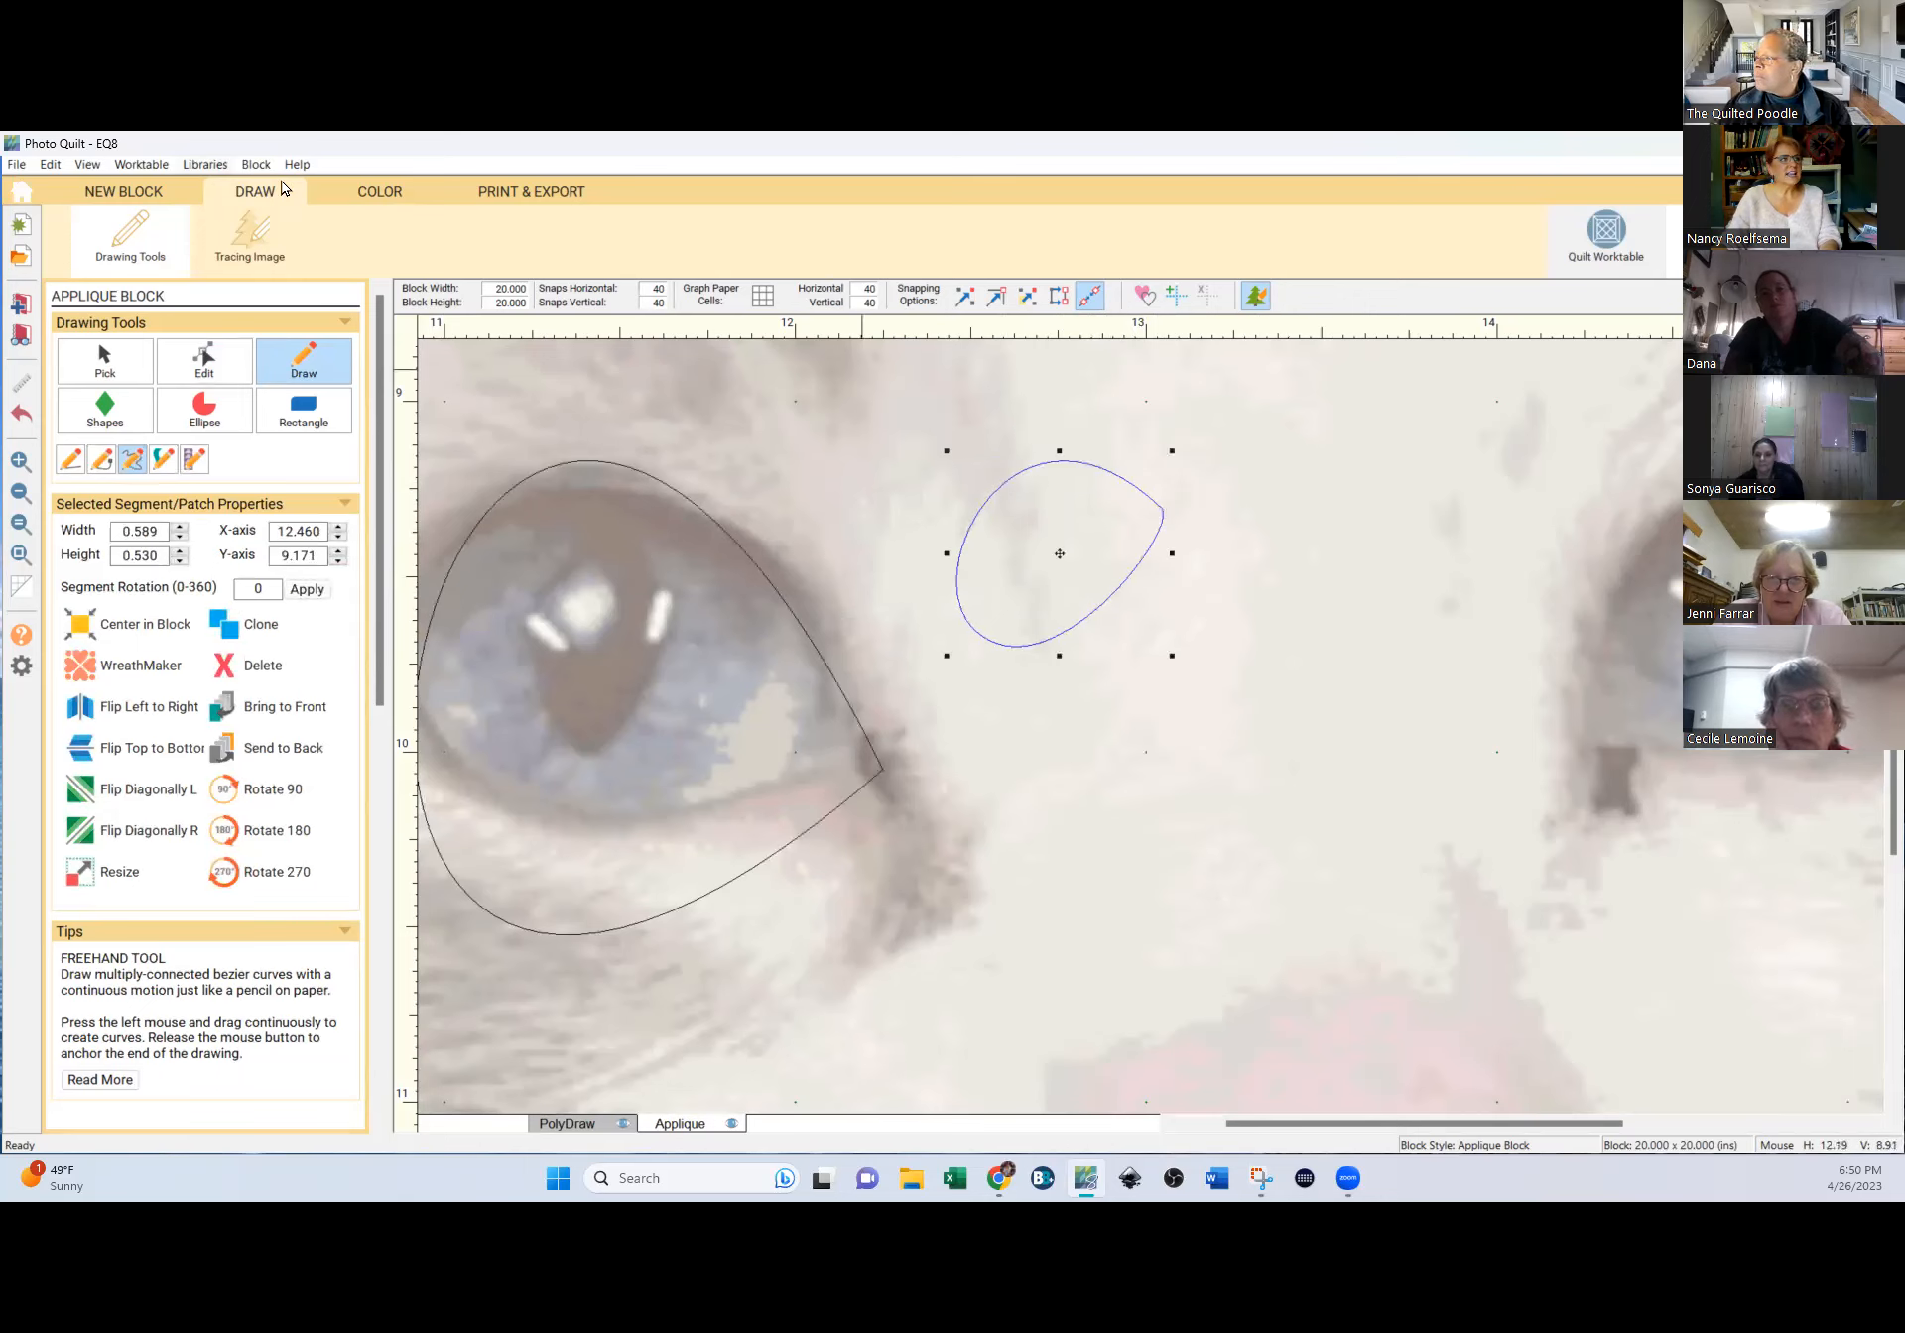
# Try to colour the small test loop with the blue fabric, and undo the fill.
pyautogui.click(385, 193)
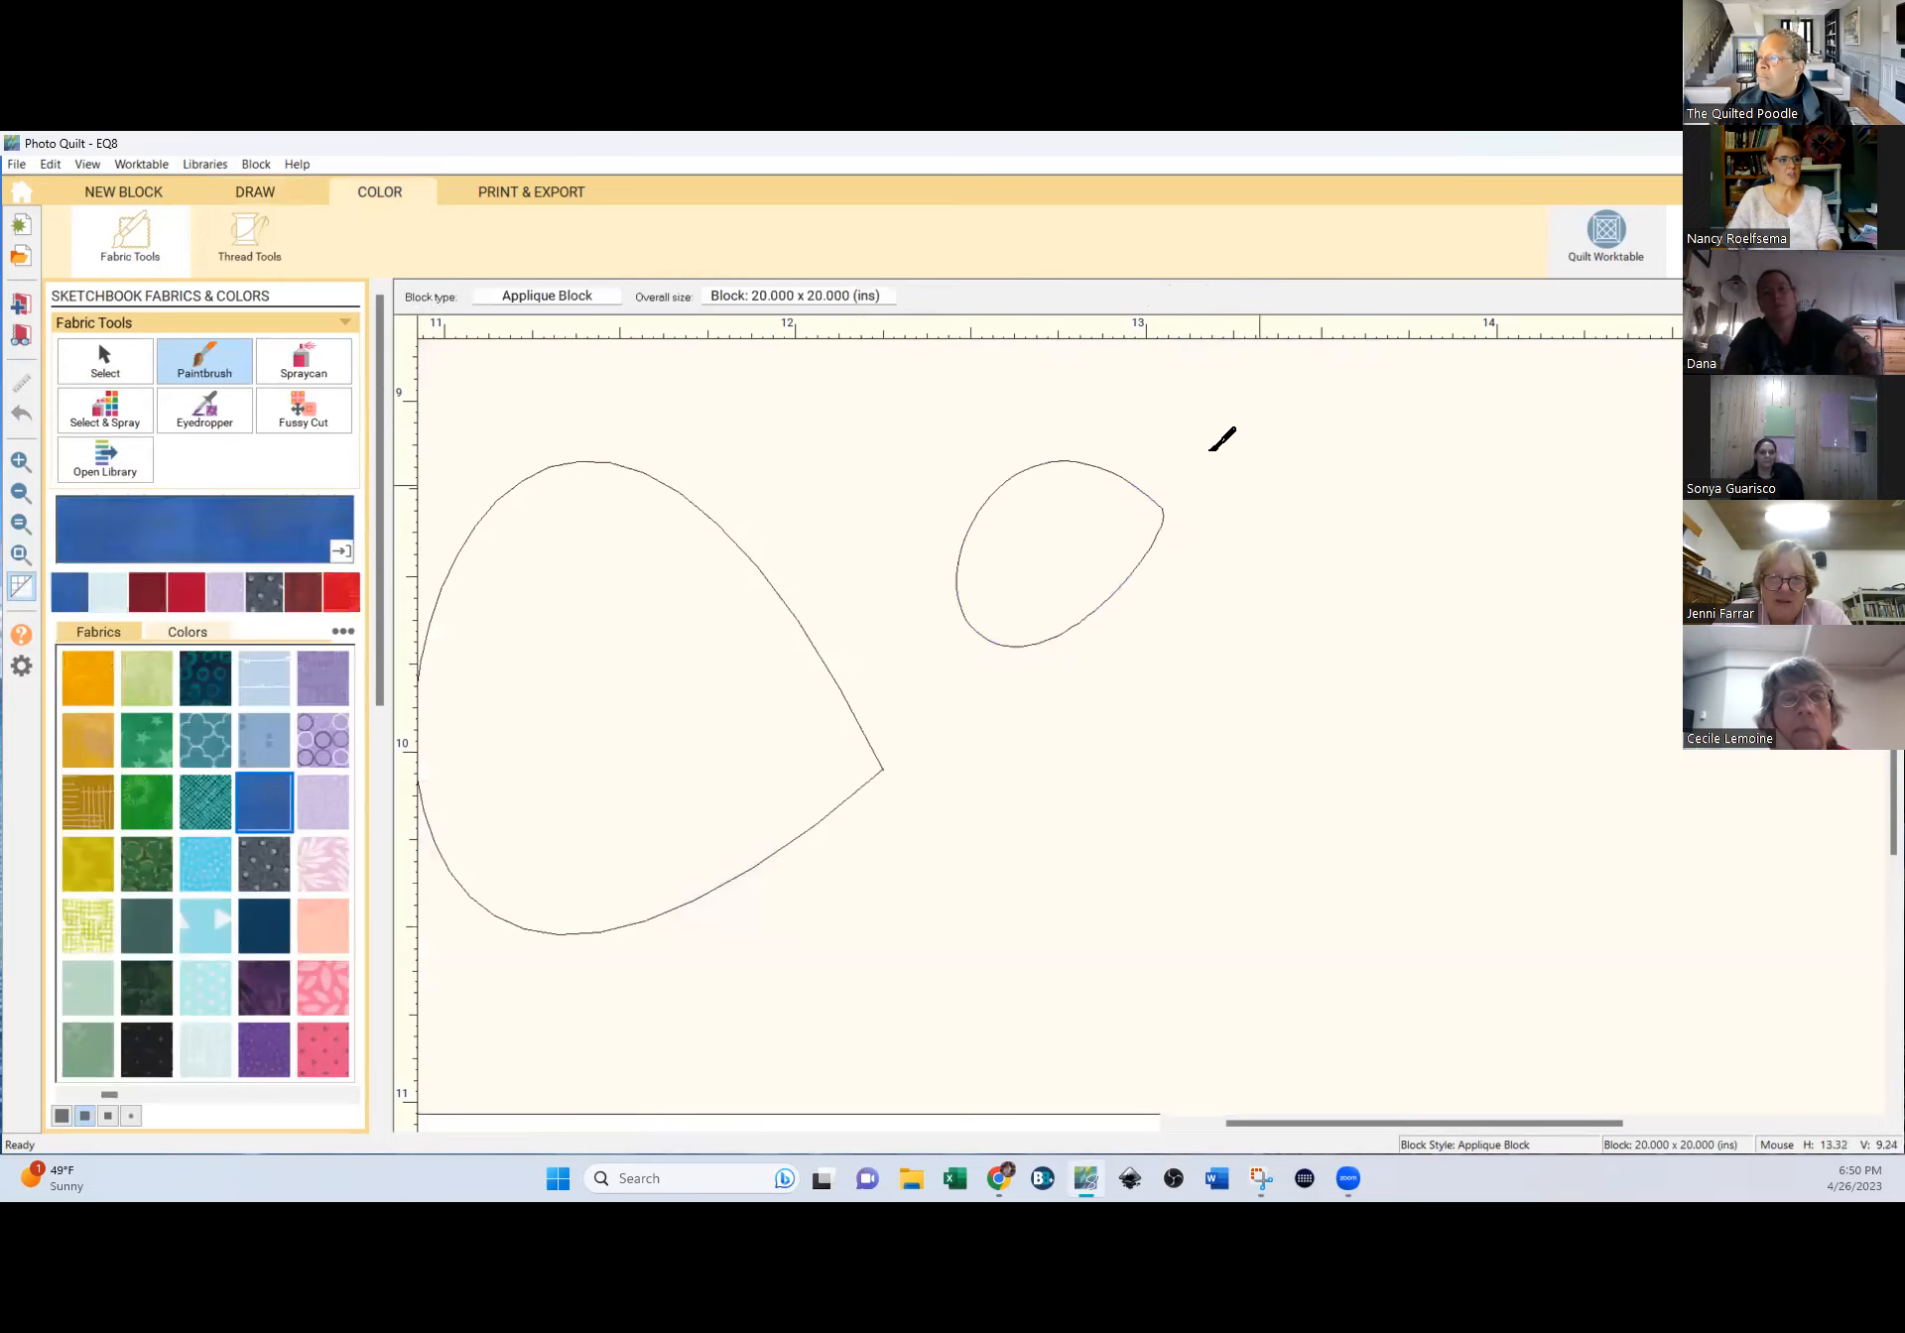
pyautogui.click(1146, 509)
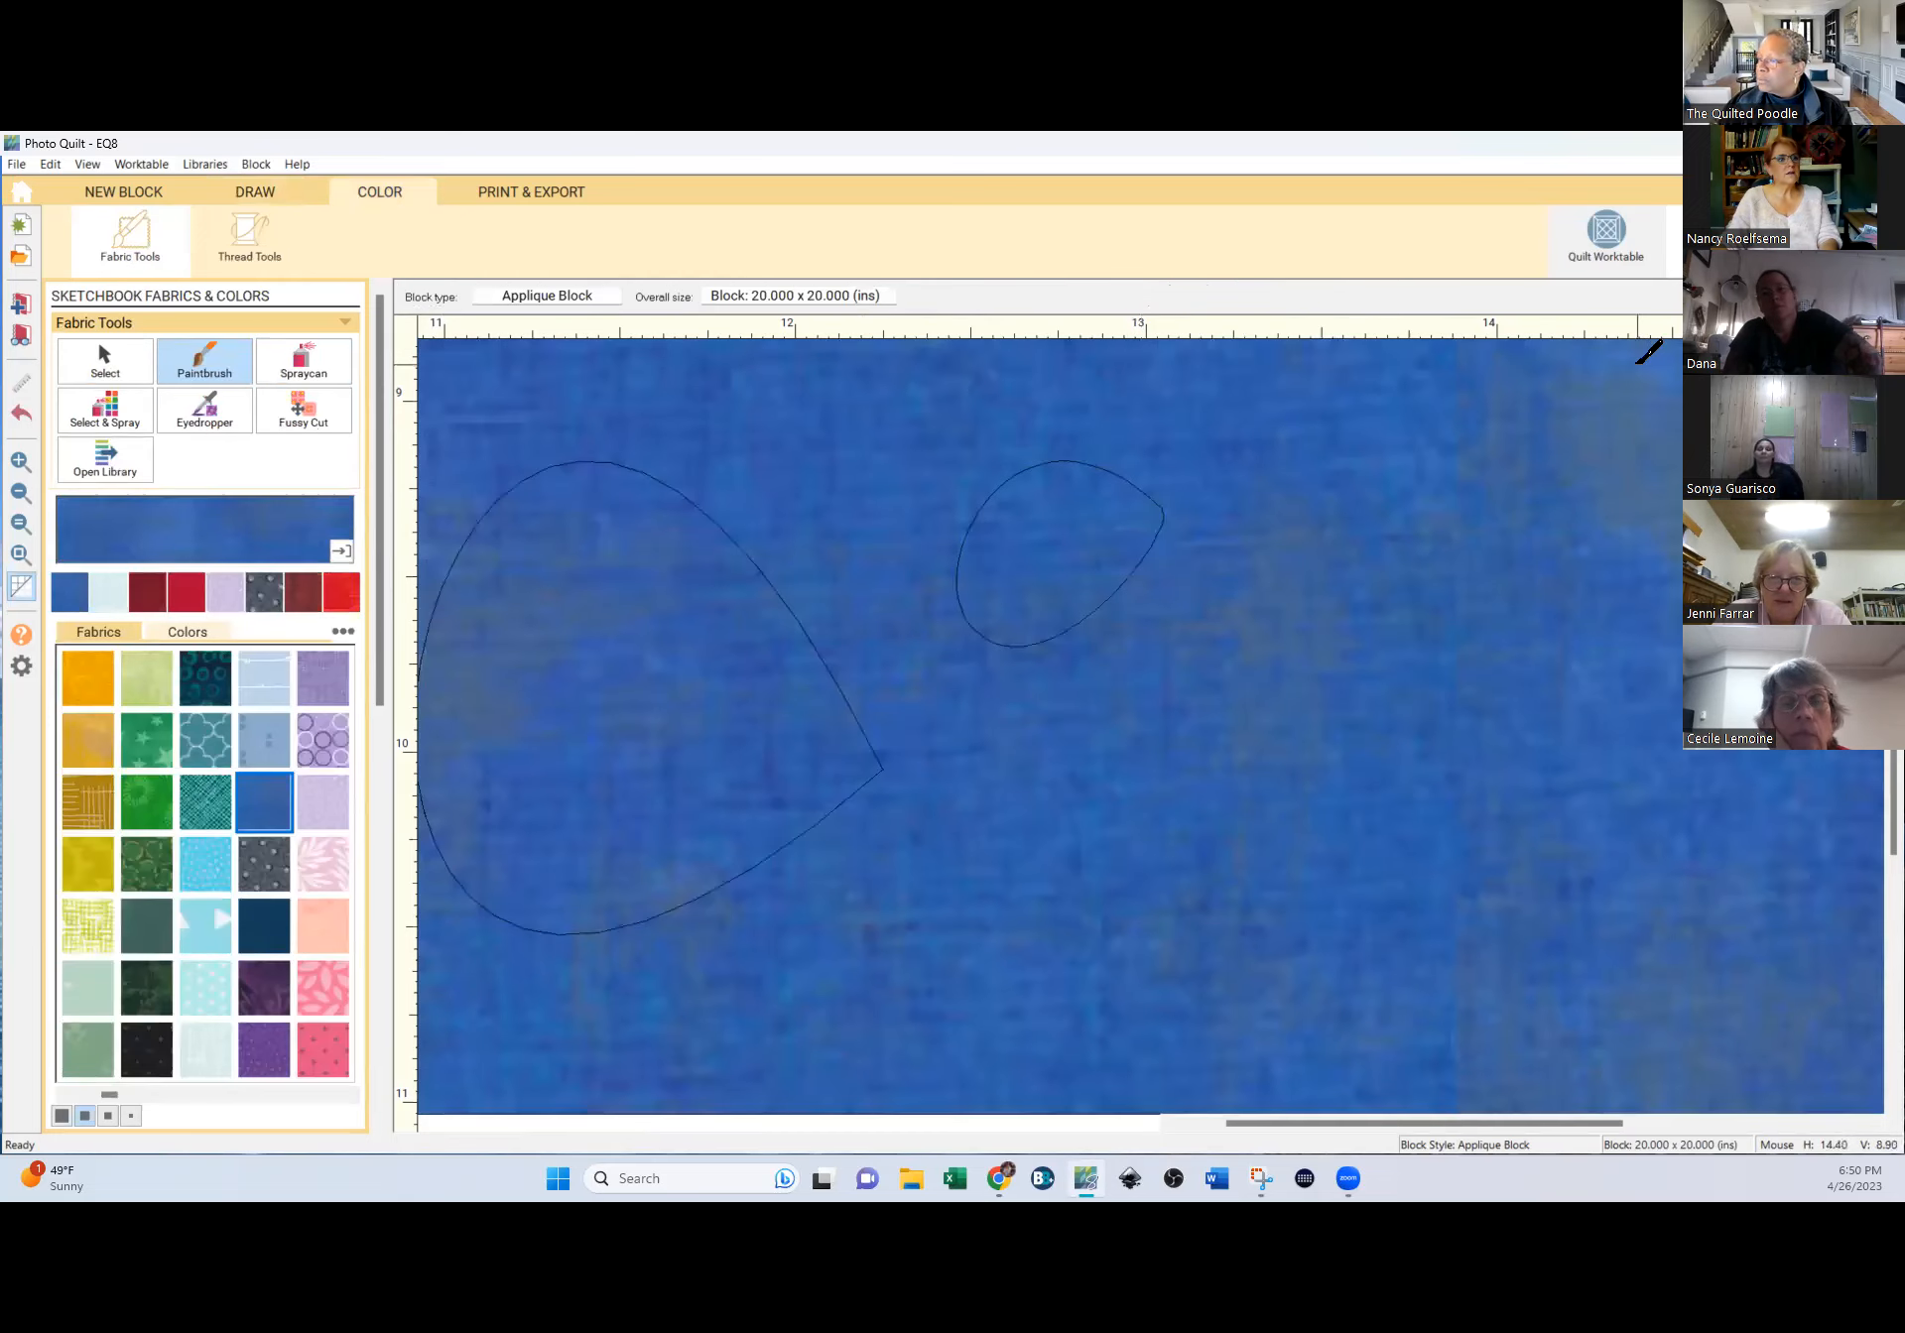
pyautogui.hotkey('ctrl', 'z')
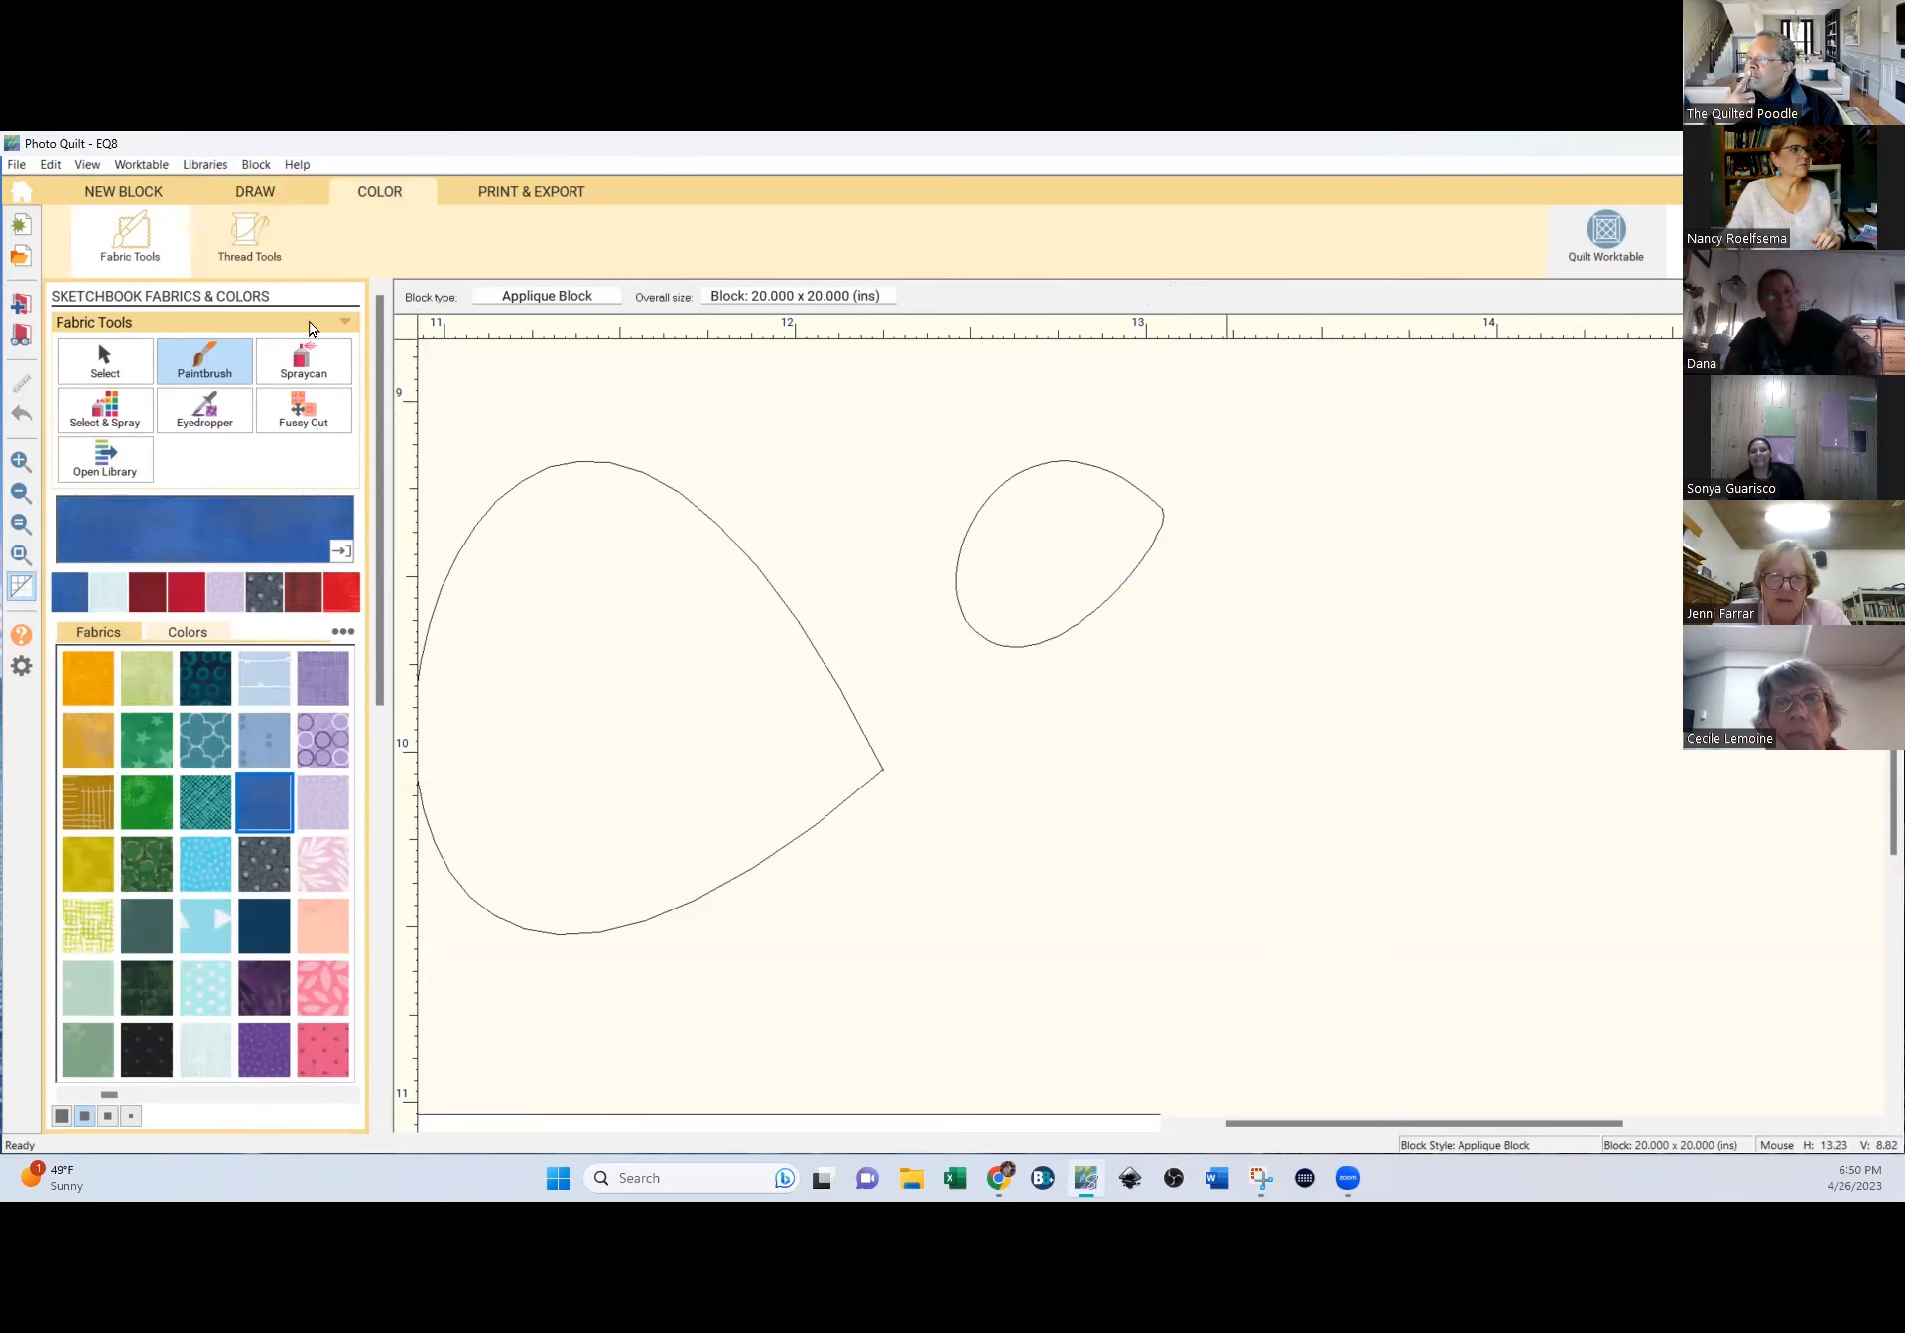
# Delete the eye outline and the small test loop from the applique drawing.
pyautogui.click(257, 193)
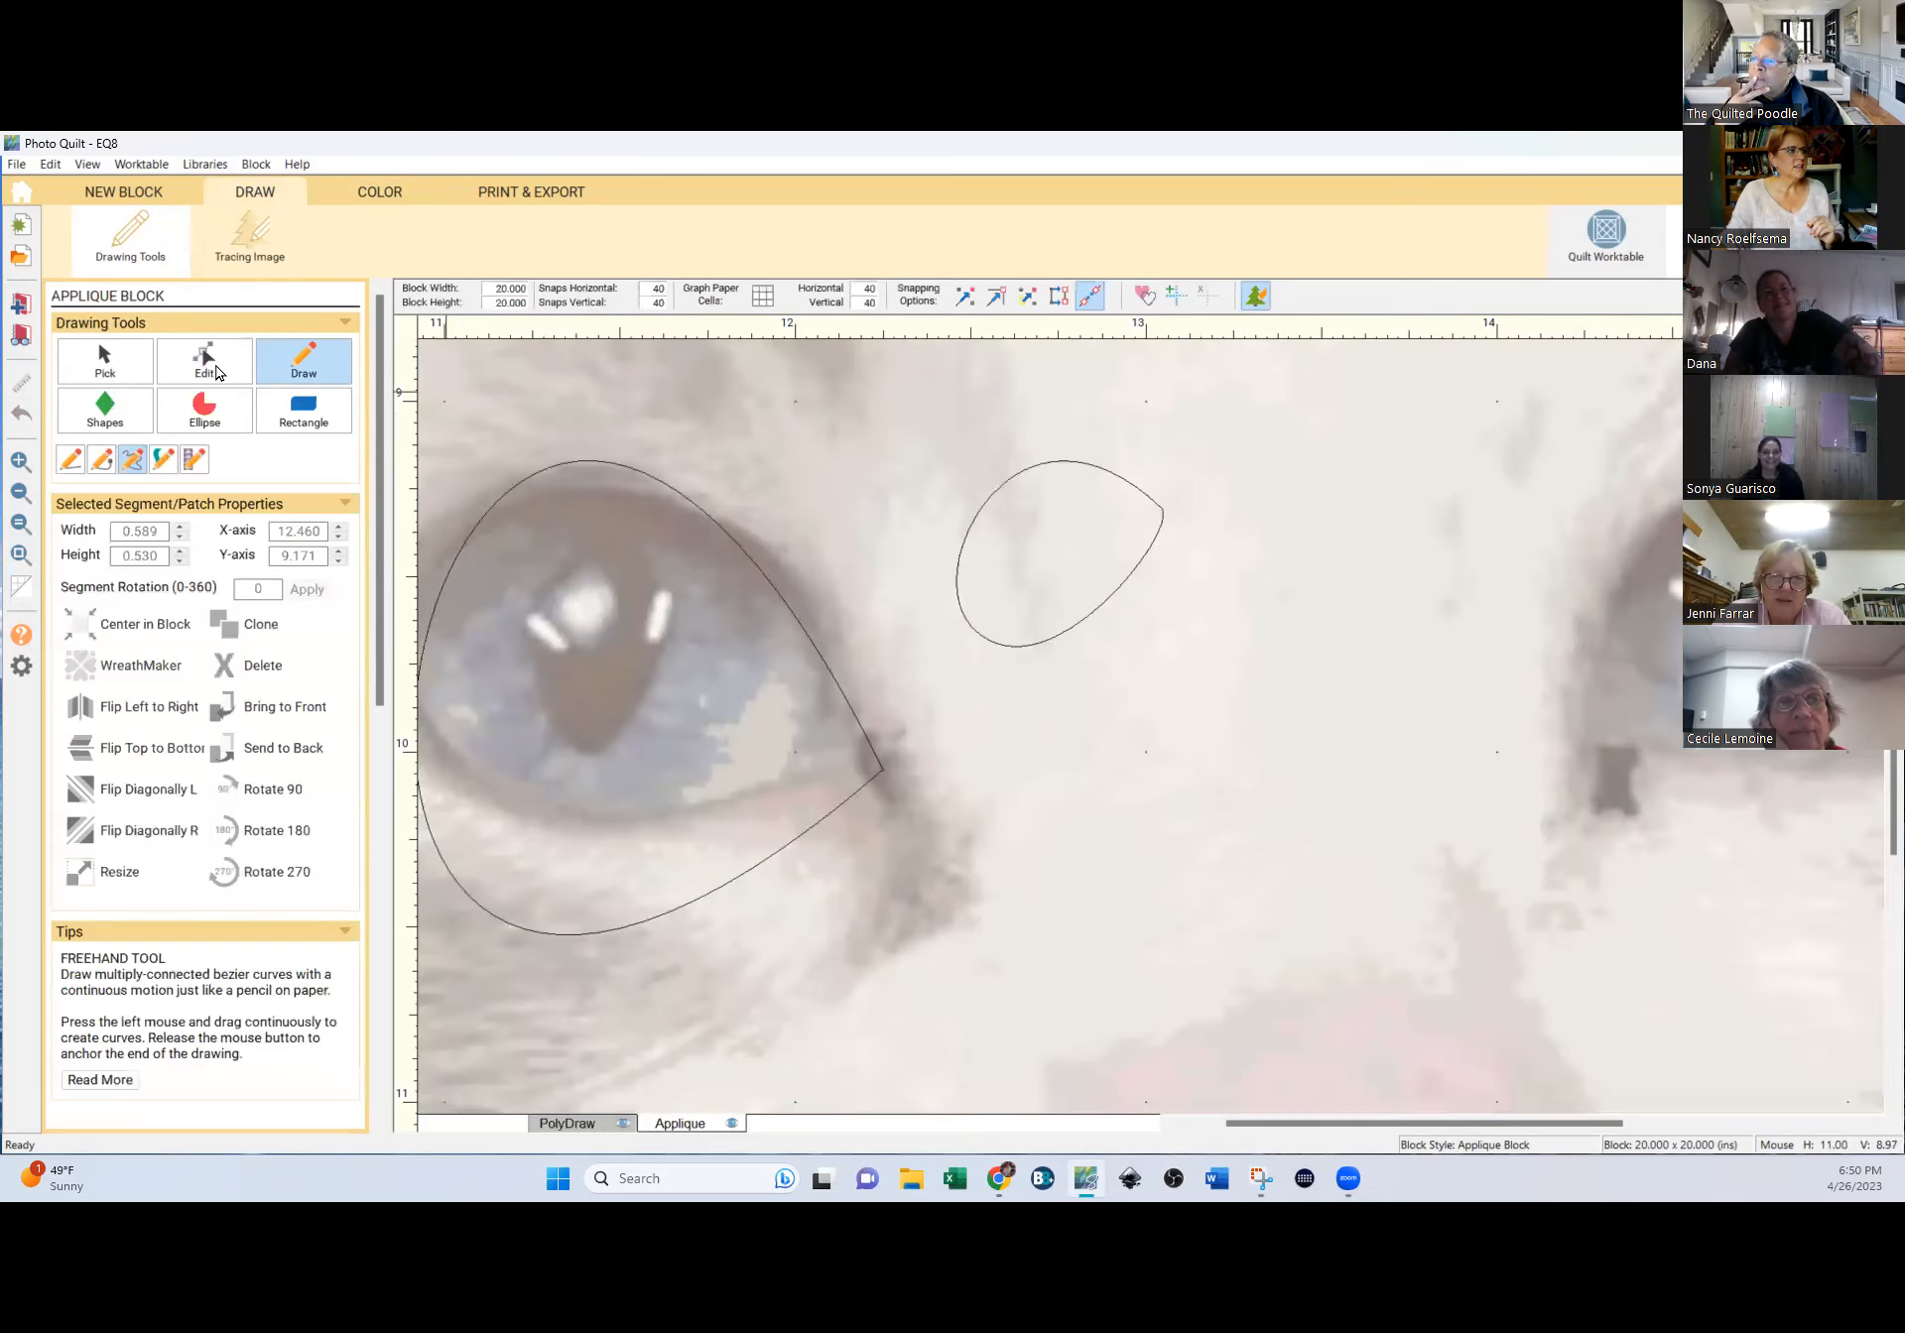
pyautogui.click(104, 361)
pyautogui.click(776, 585)
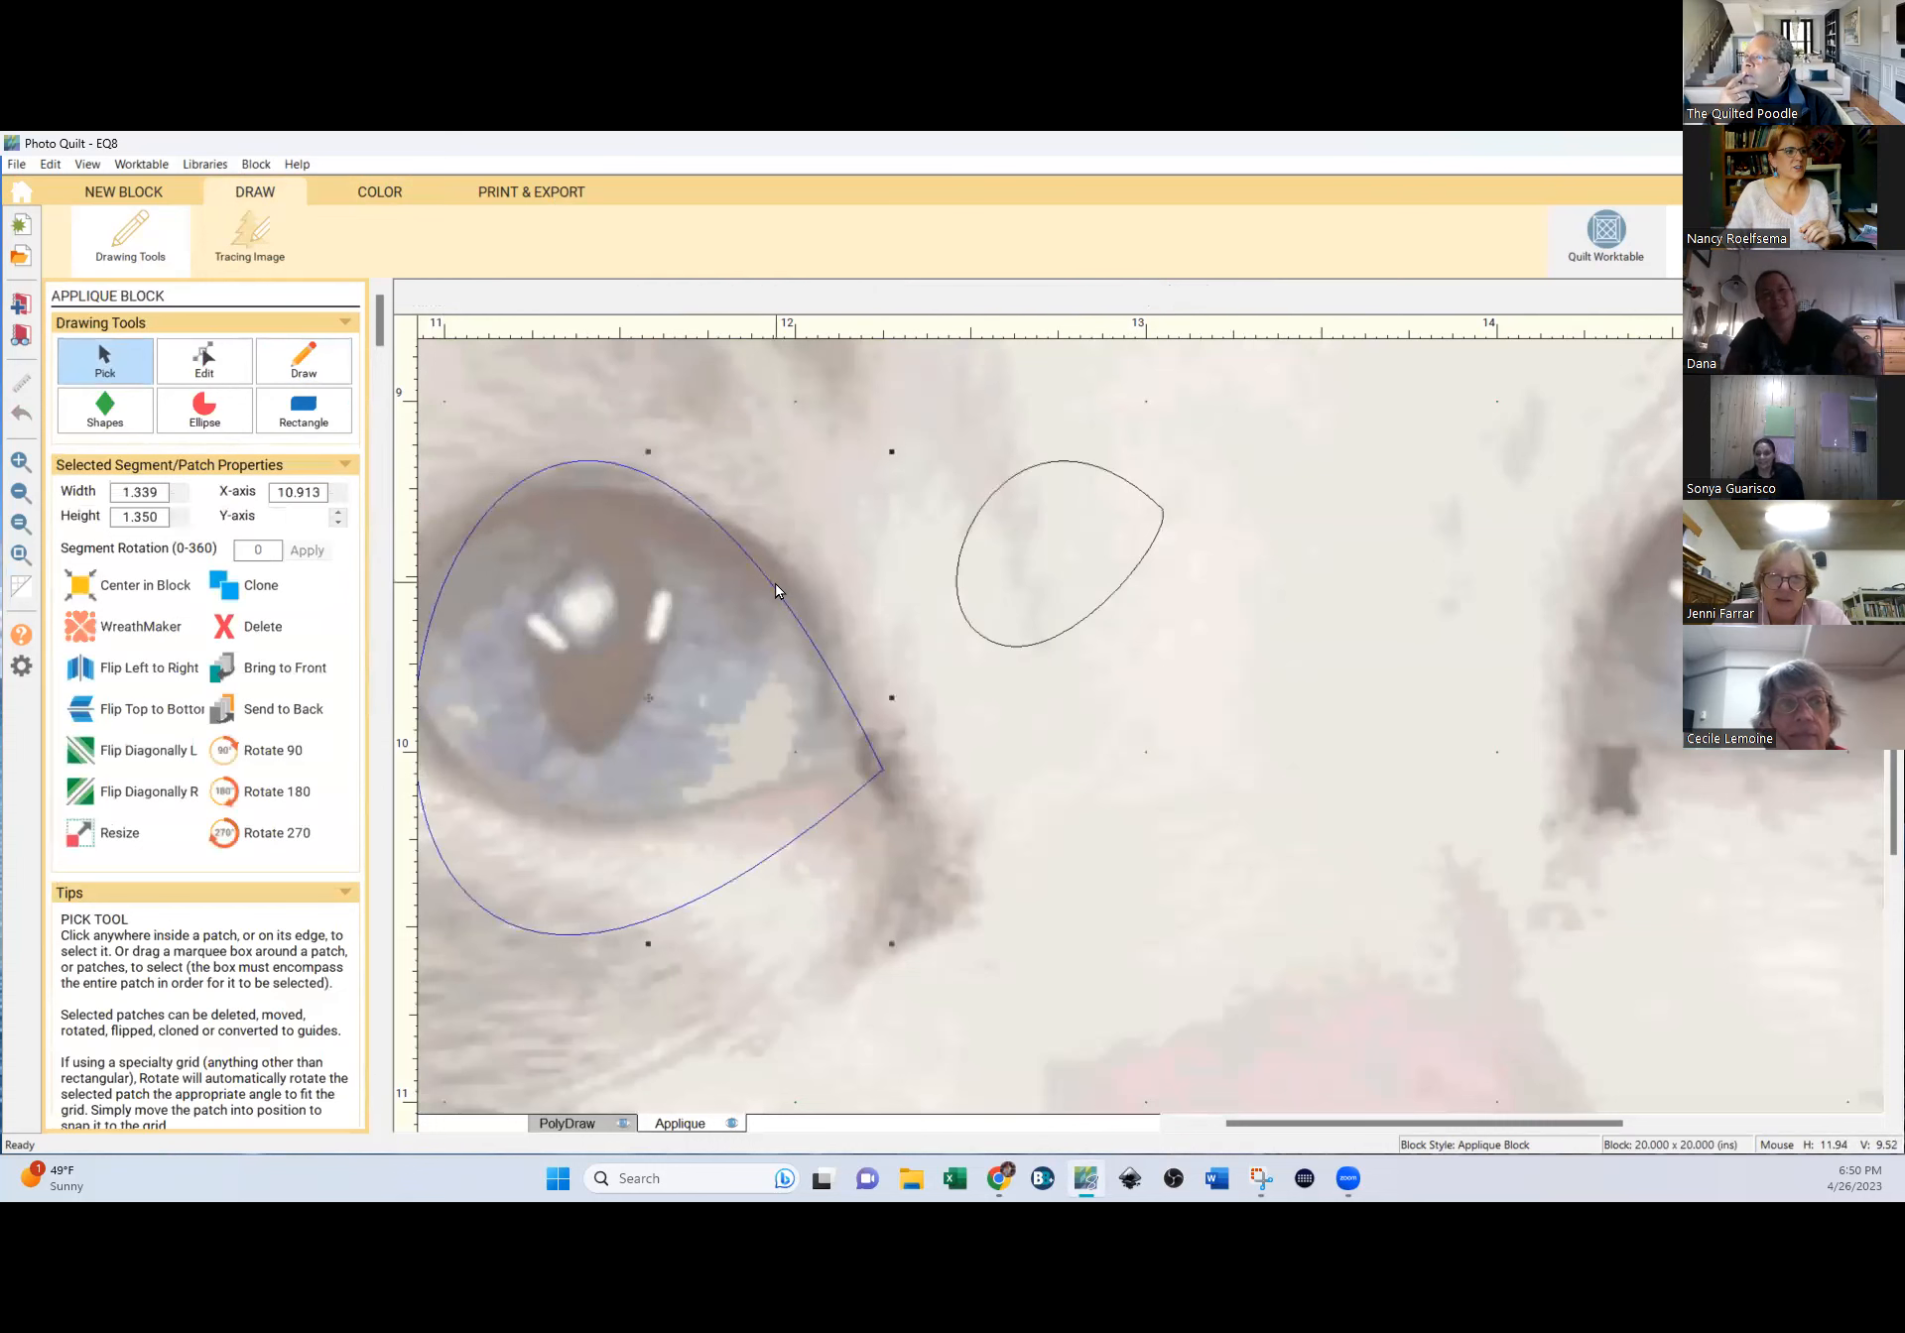
pyautogui.press('Delete')
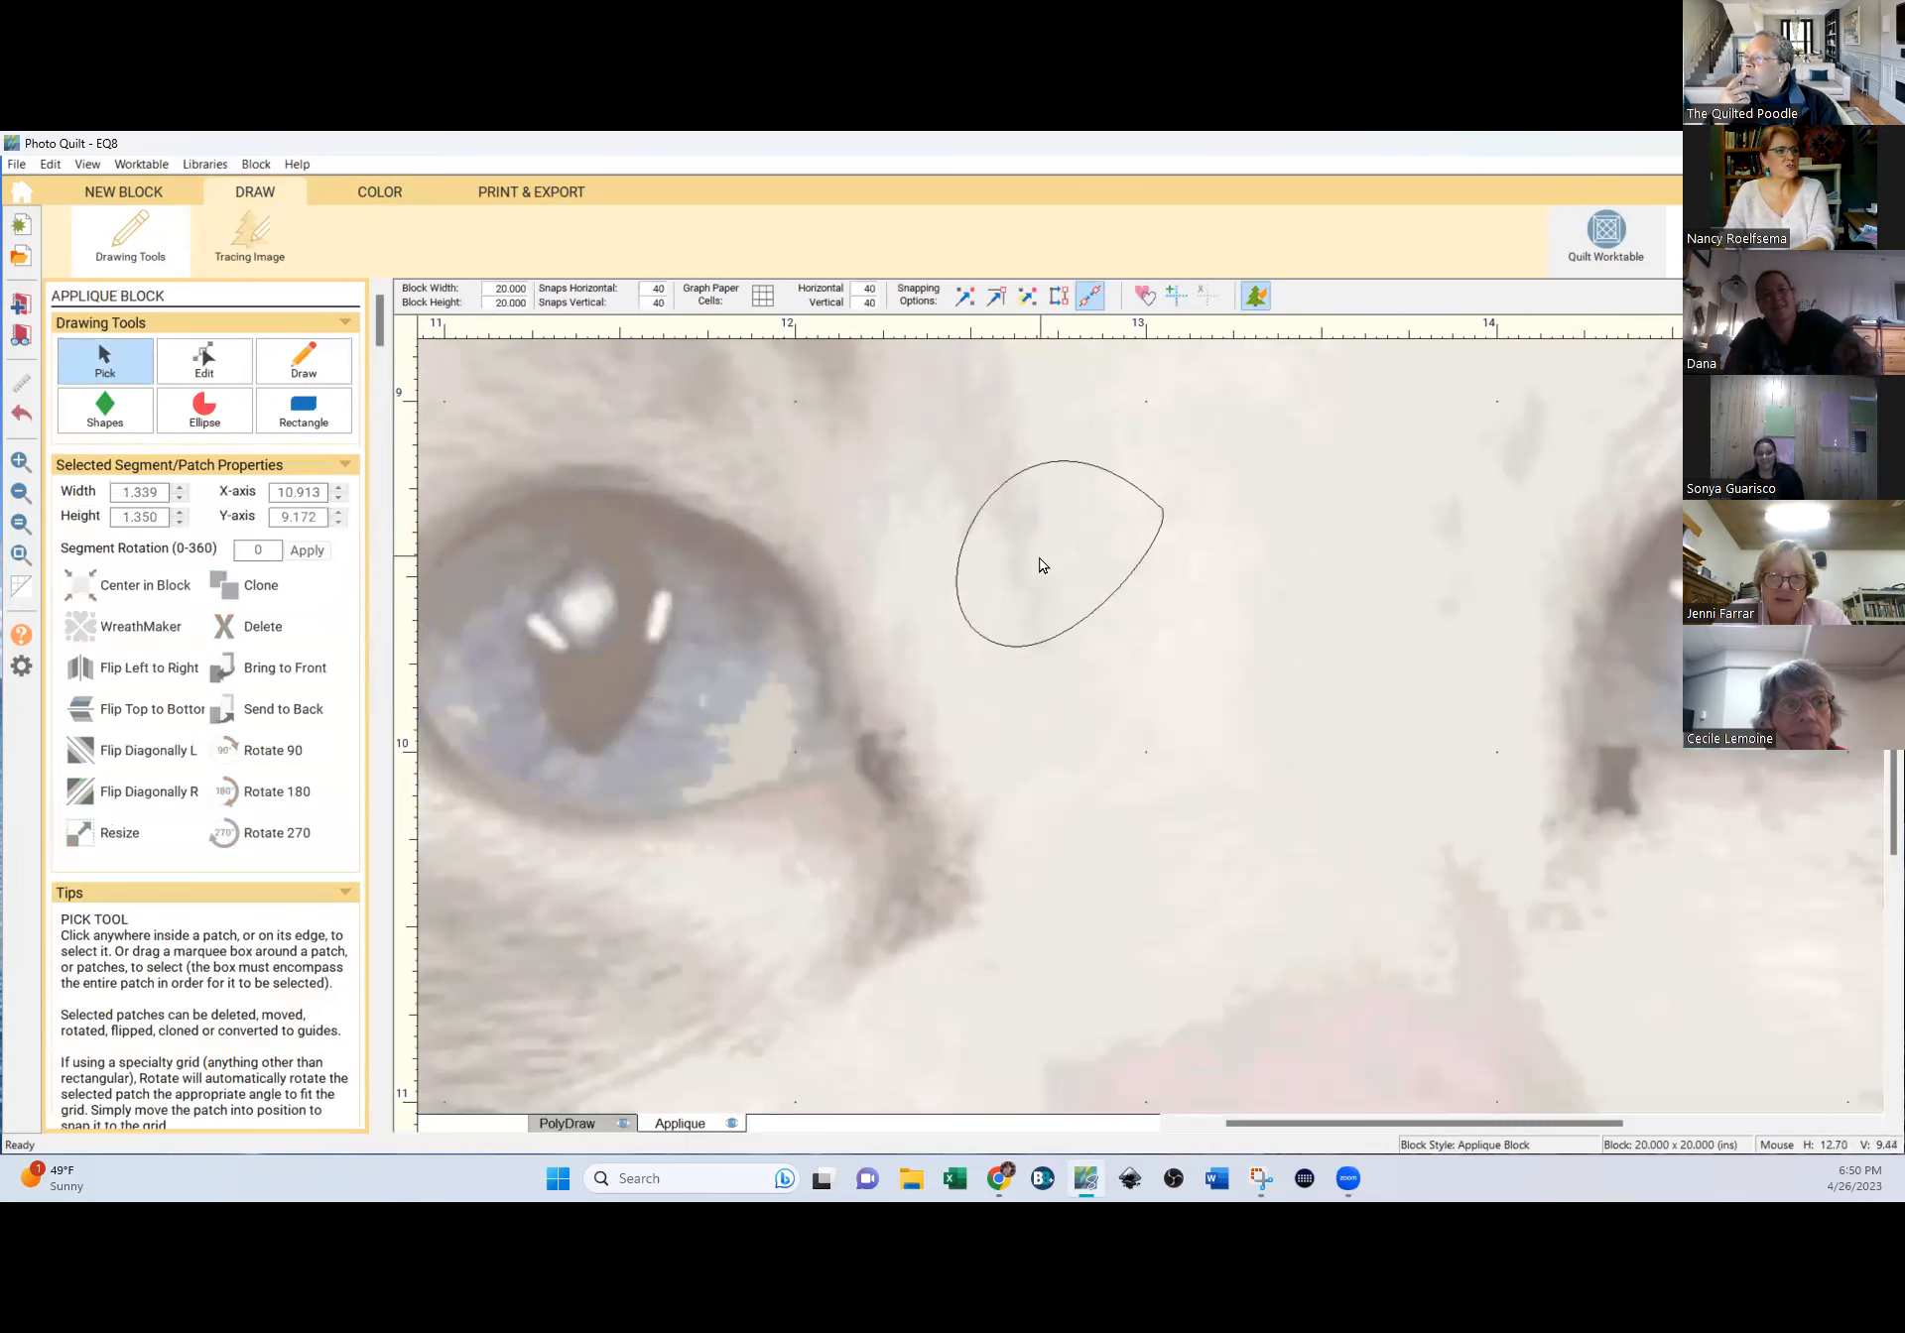
pyautogui.click(995, 650)
pyautogui.press('Delete')
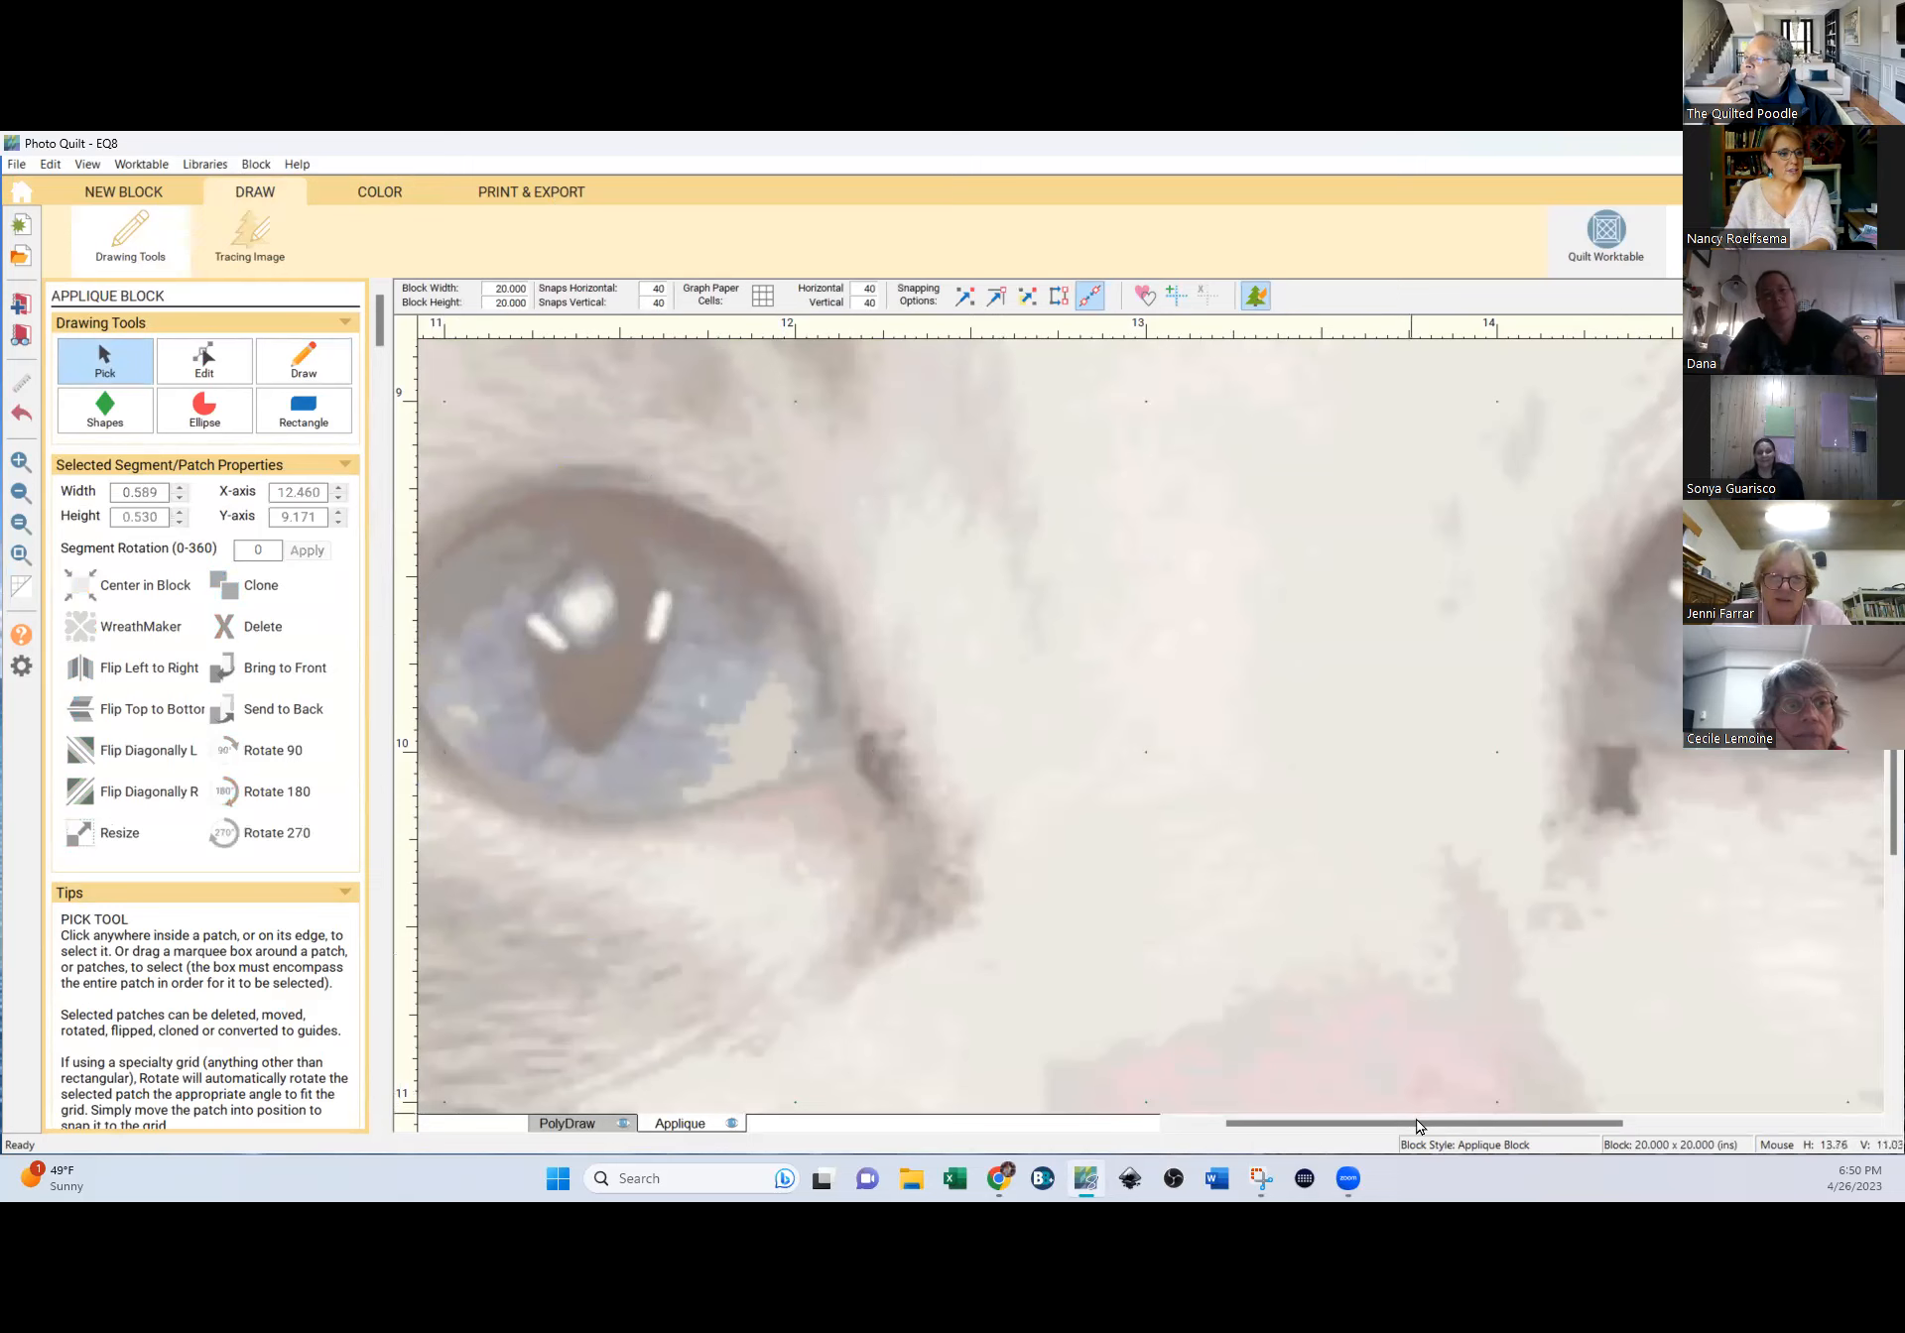
# Retrace the cat's left-hand eye with the Freehand tool as an almond outline about 1.58 by 1.01 inches.
pyautogui.click(1417, 1127)
pyautogui.click(1405, 1126)
pyautogui.moveTo(1407, 1132); pyautogui.dragTo(1502, 1131)
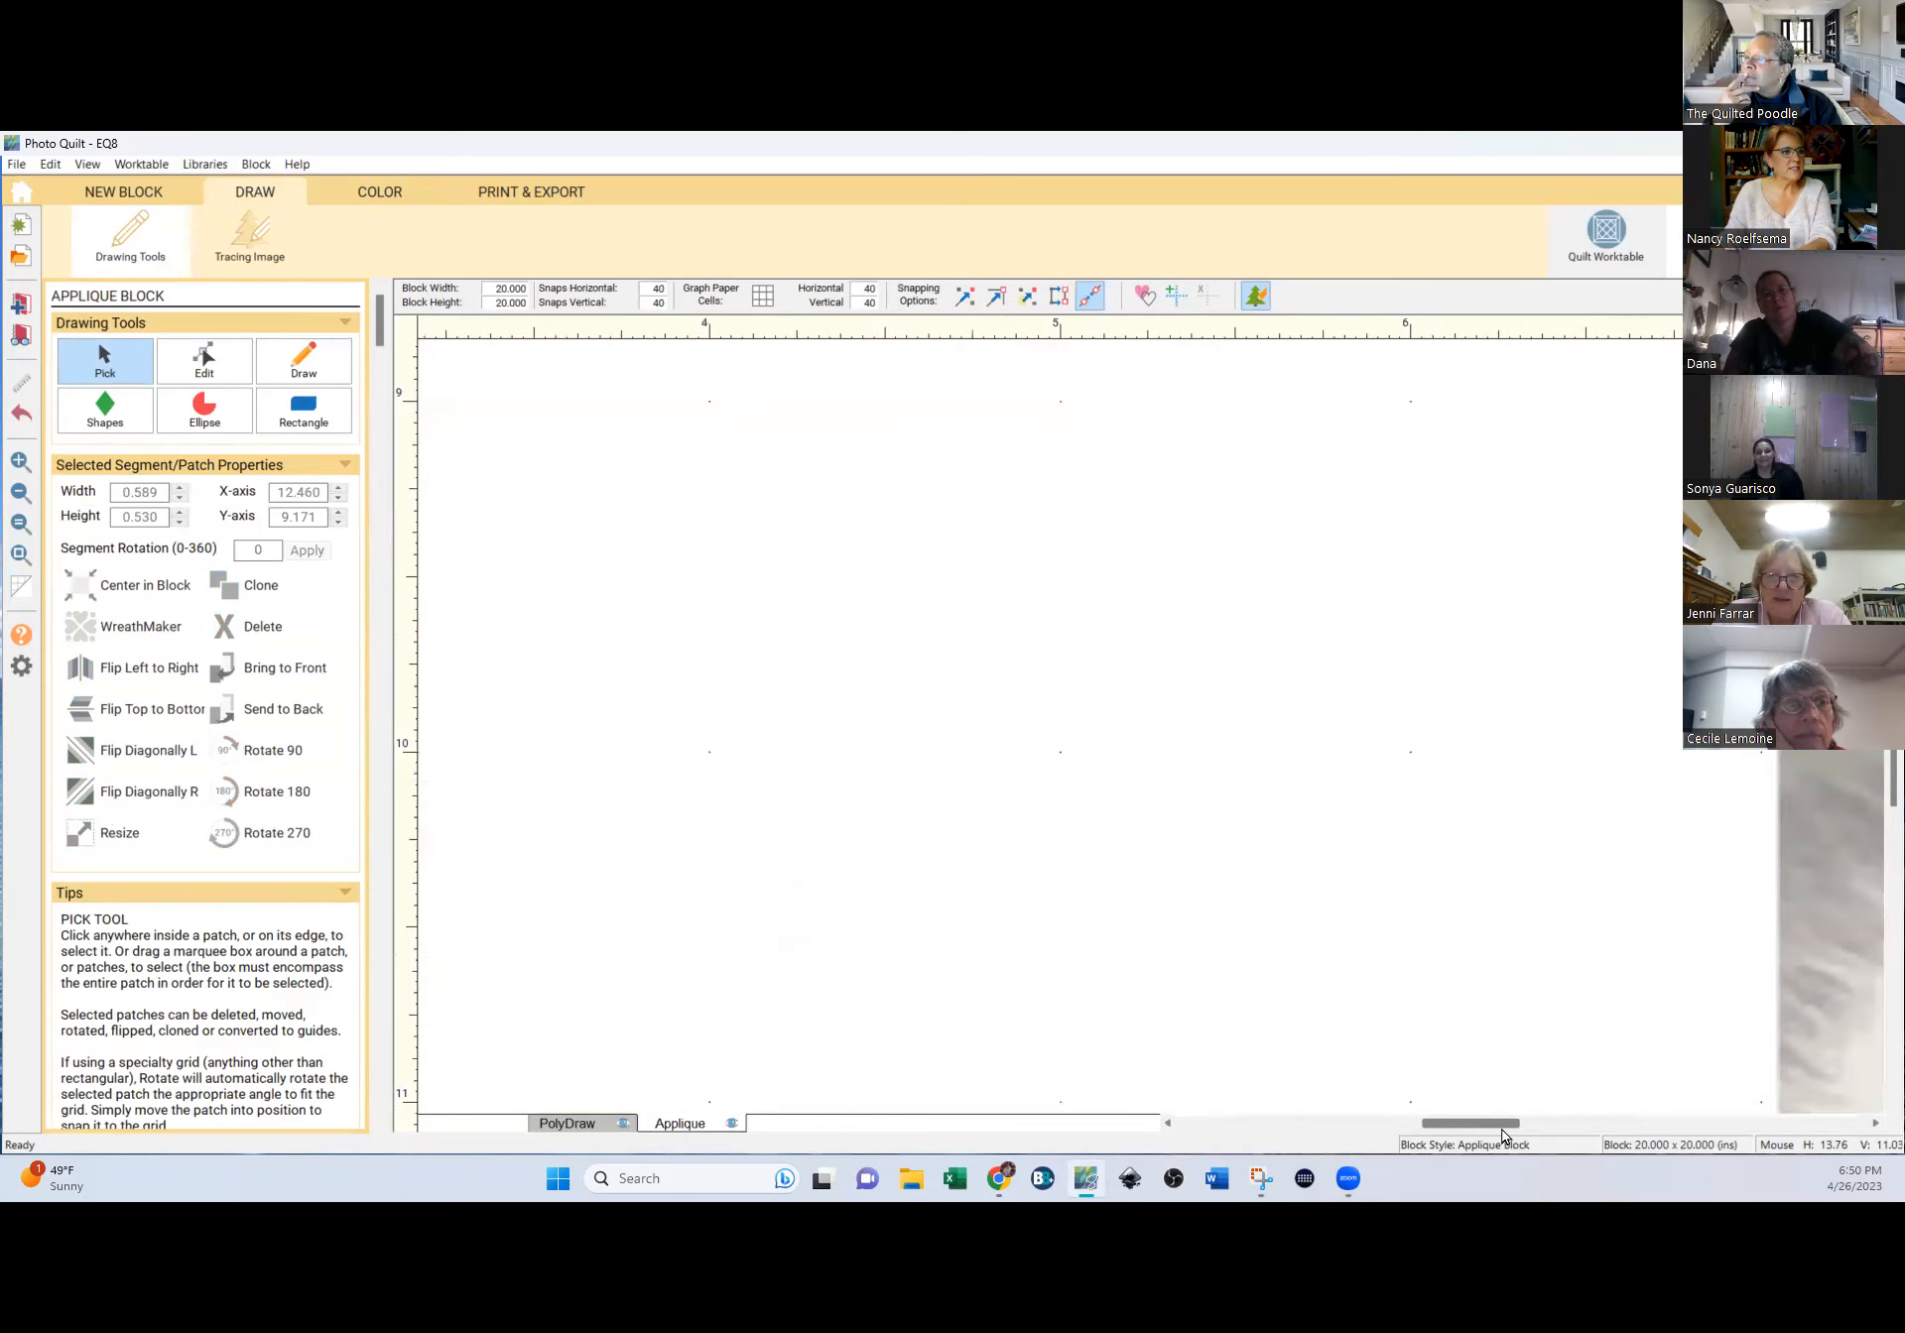
pyautogui.click(20, 556)
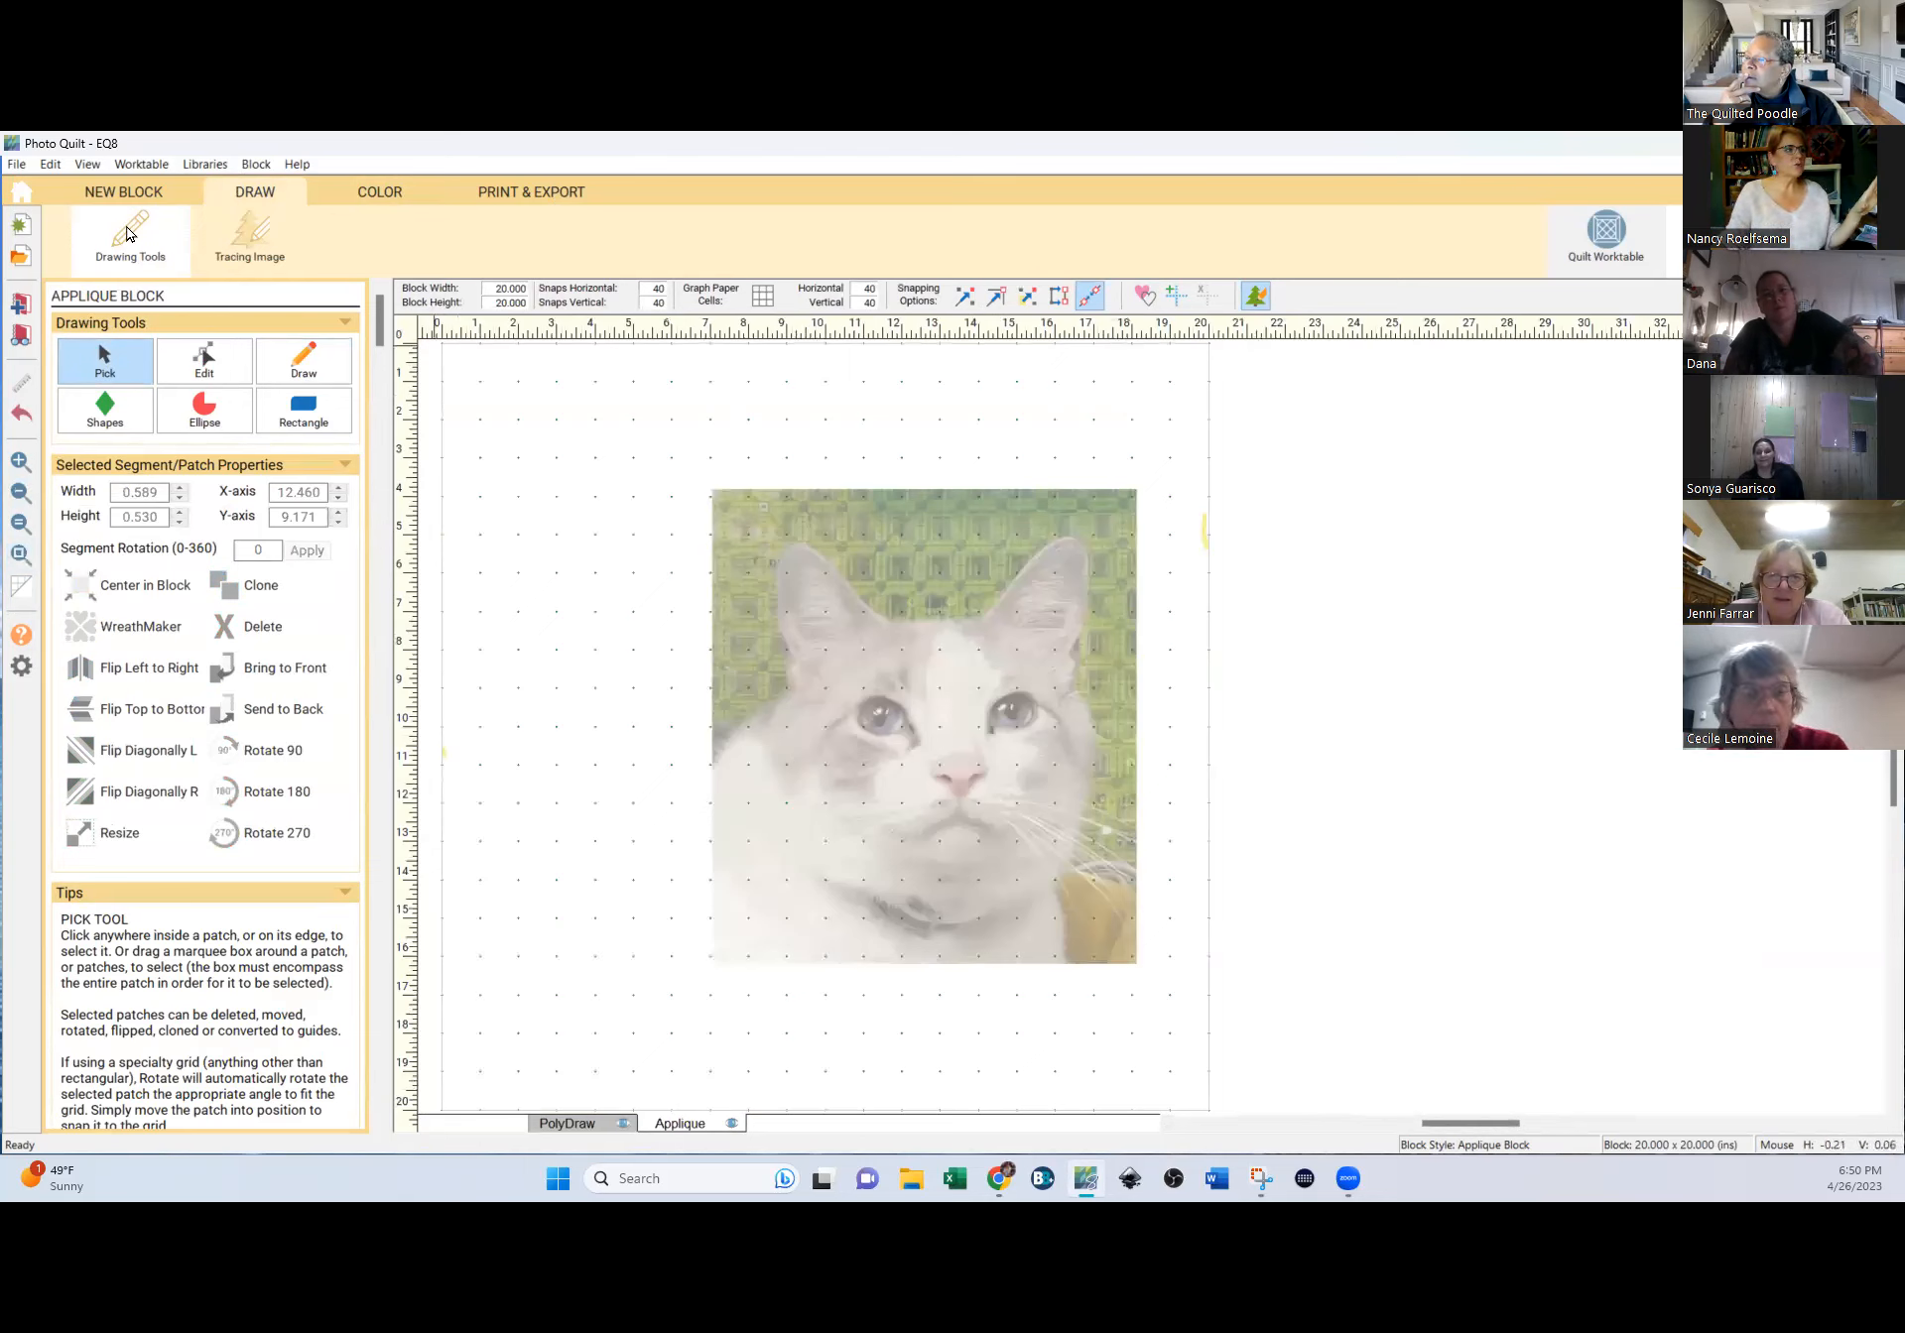
pyautogui.click(22, 462)
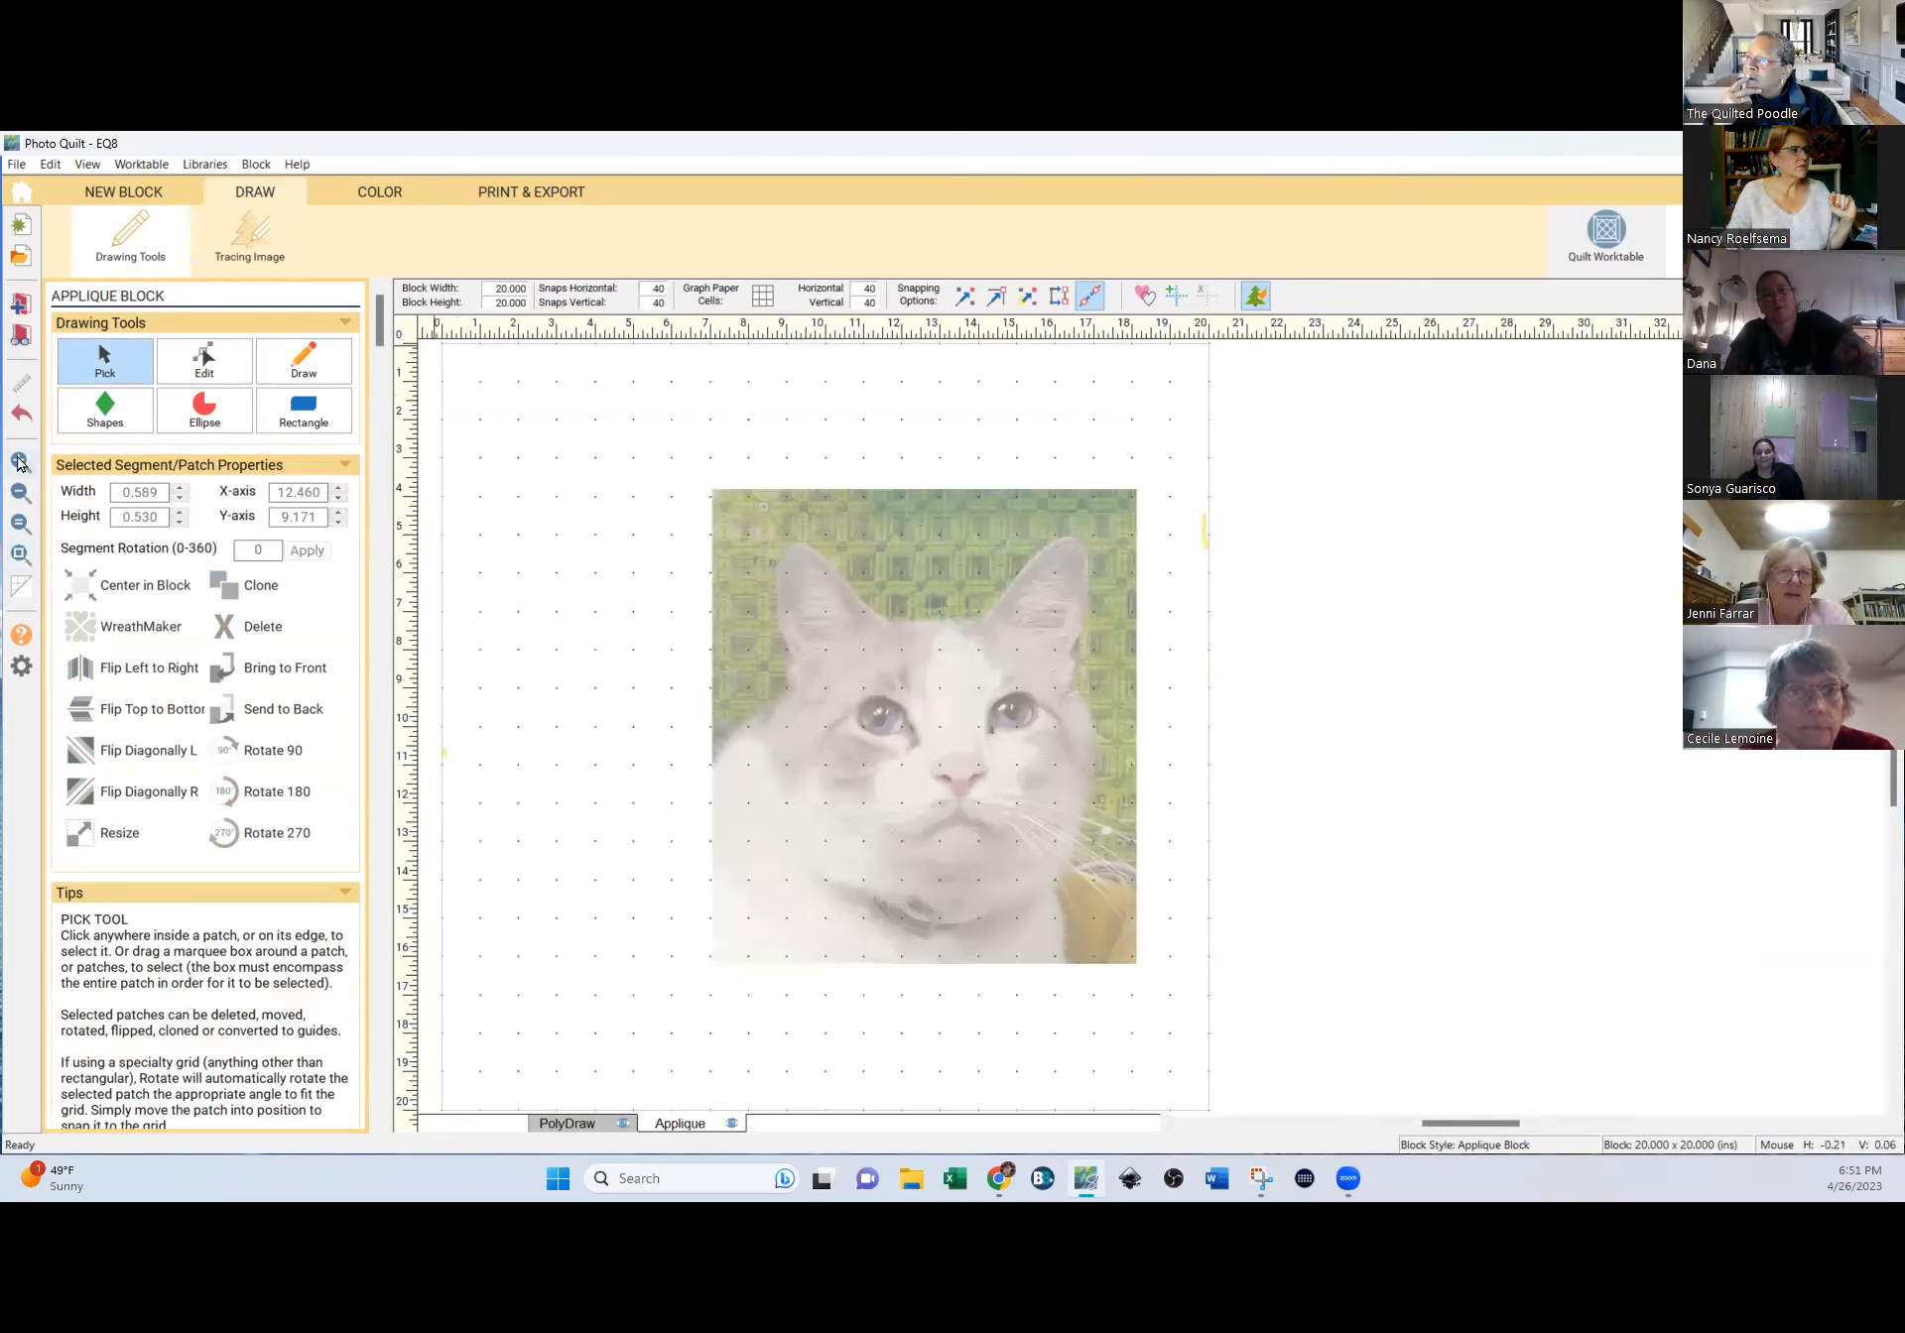
pyautogui.moveTo(699, 488); pyautogui.dragTo(1091, 866)
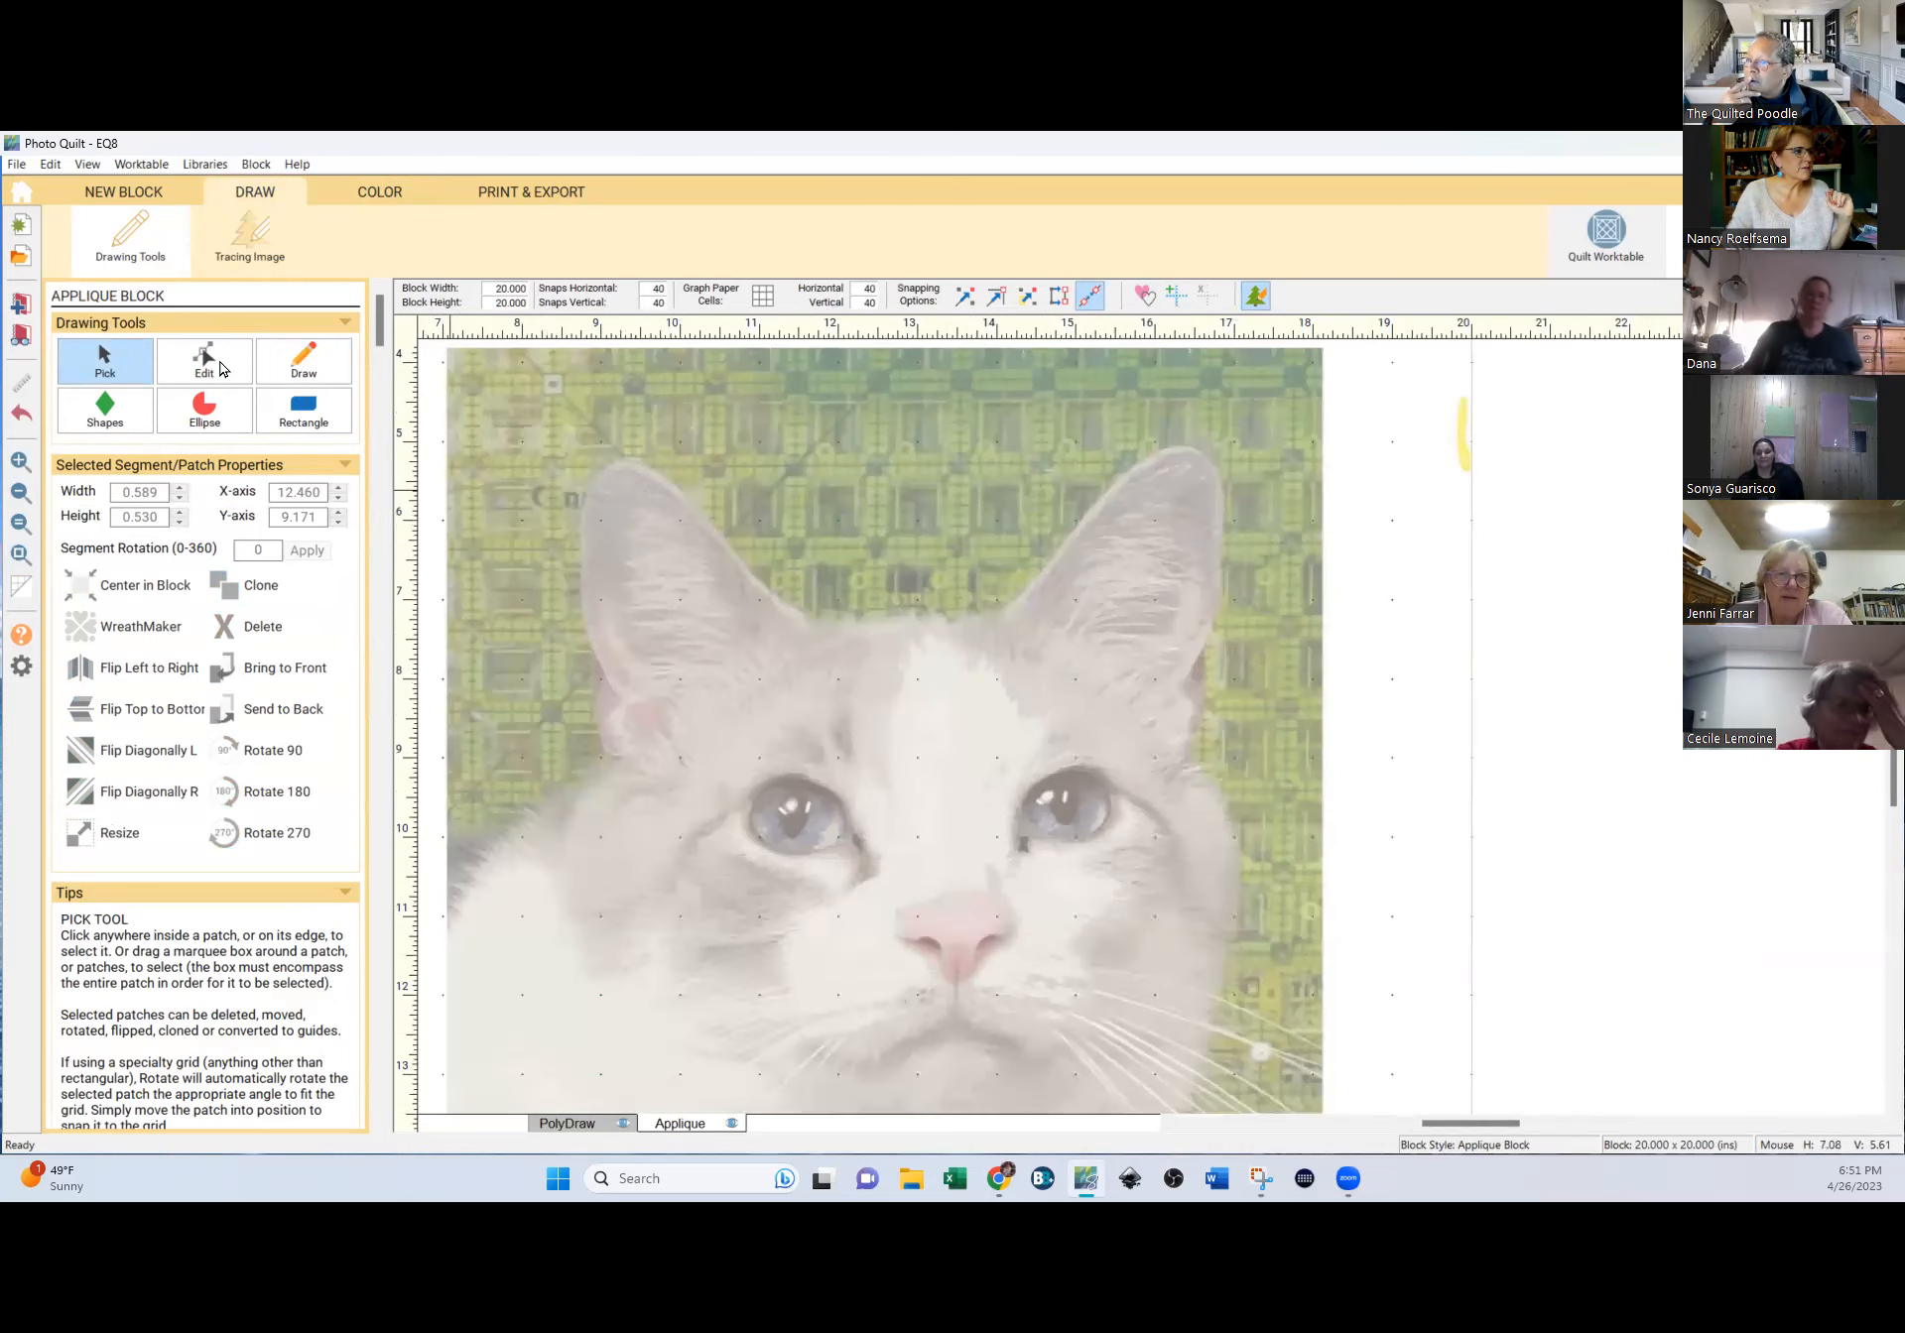
pyautogui.click(295, 369)
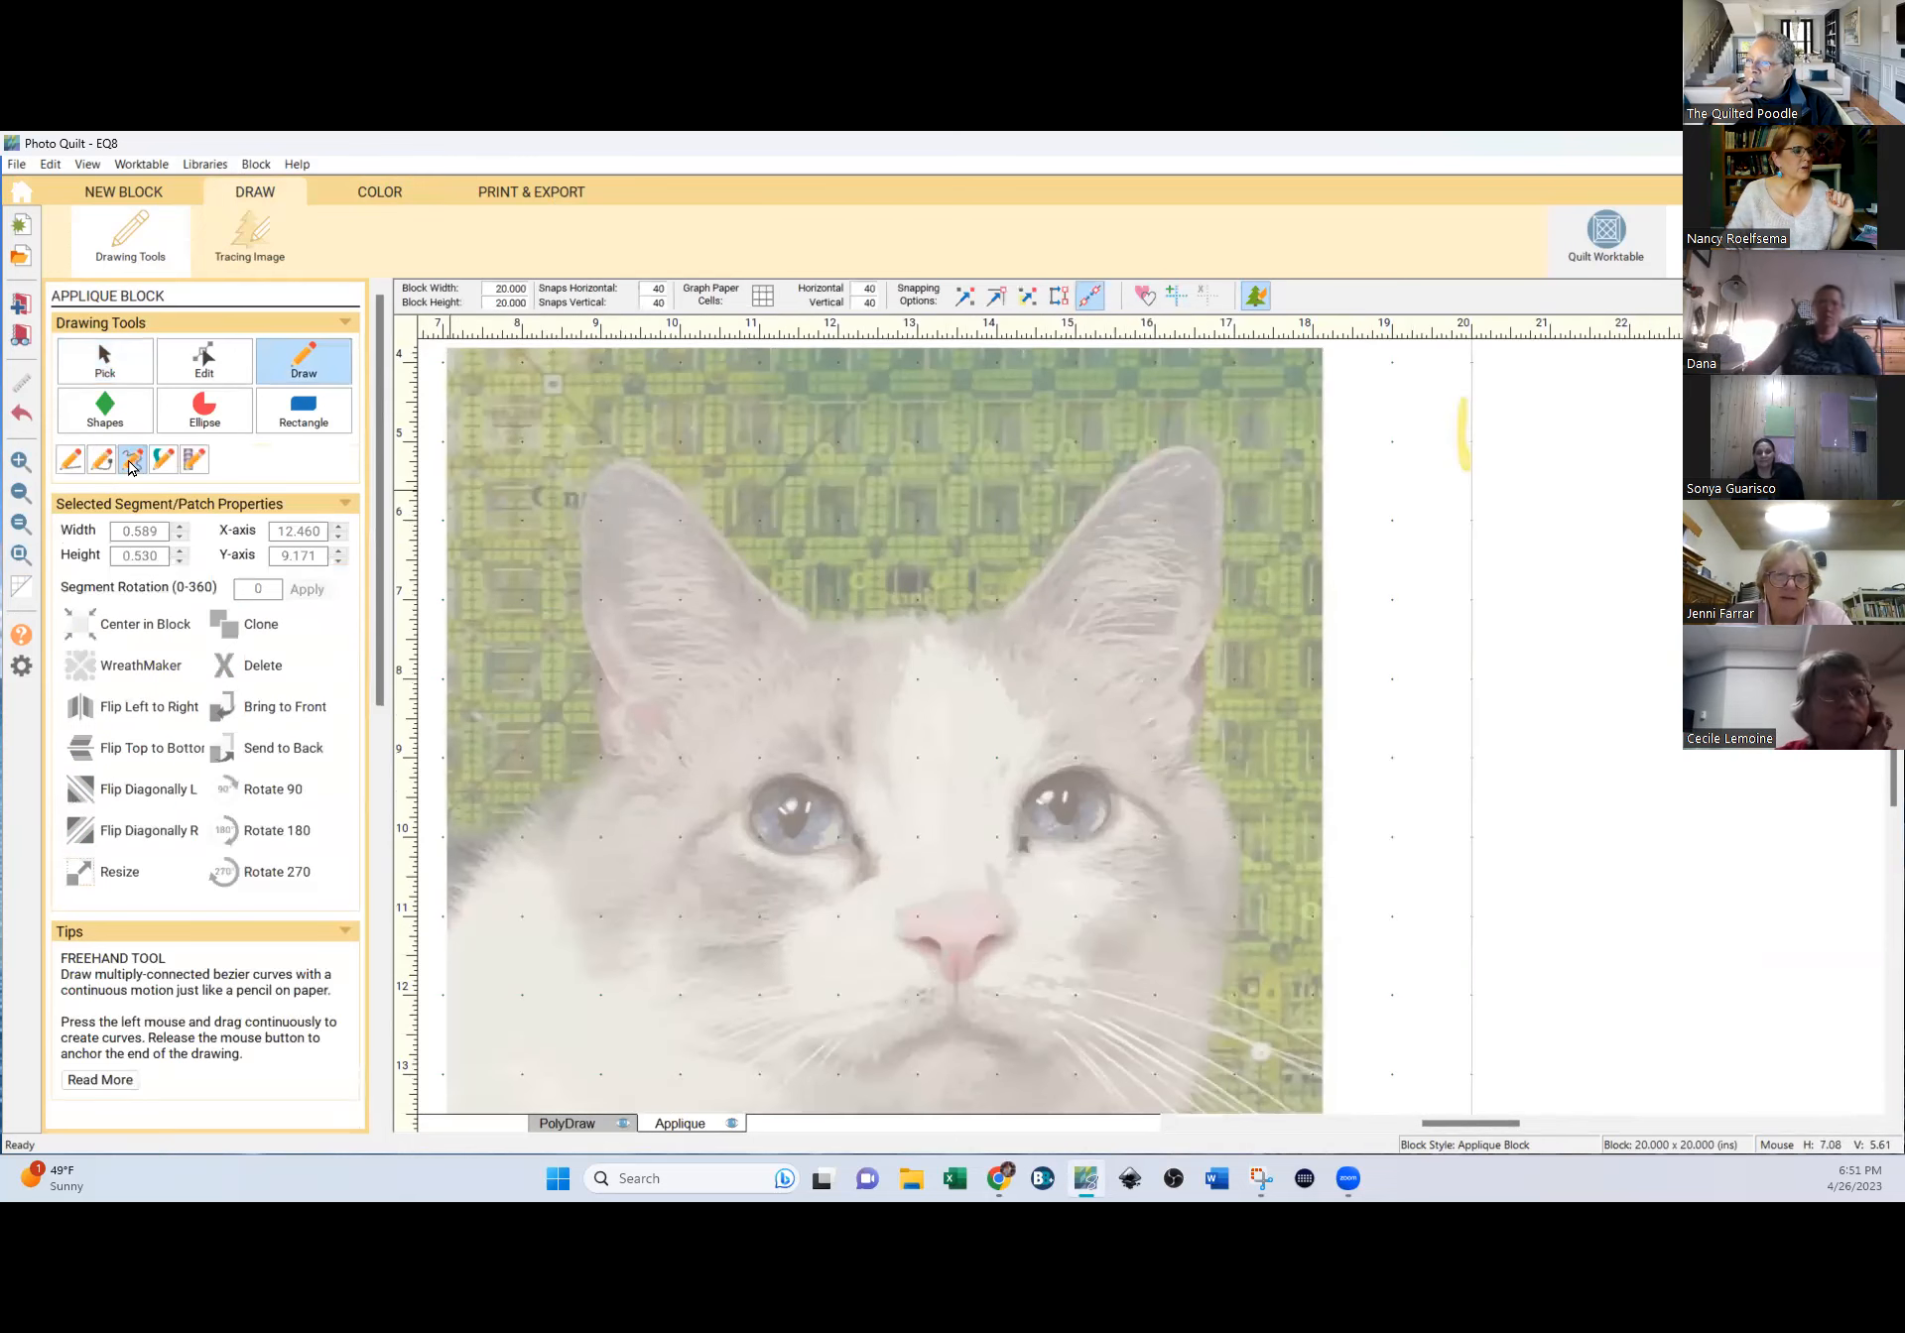
pyautogui.click(126, 461)
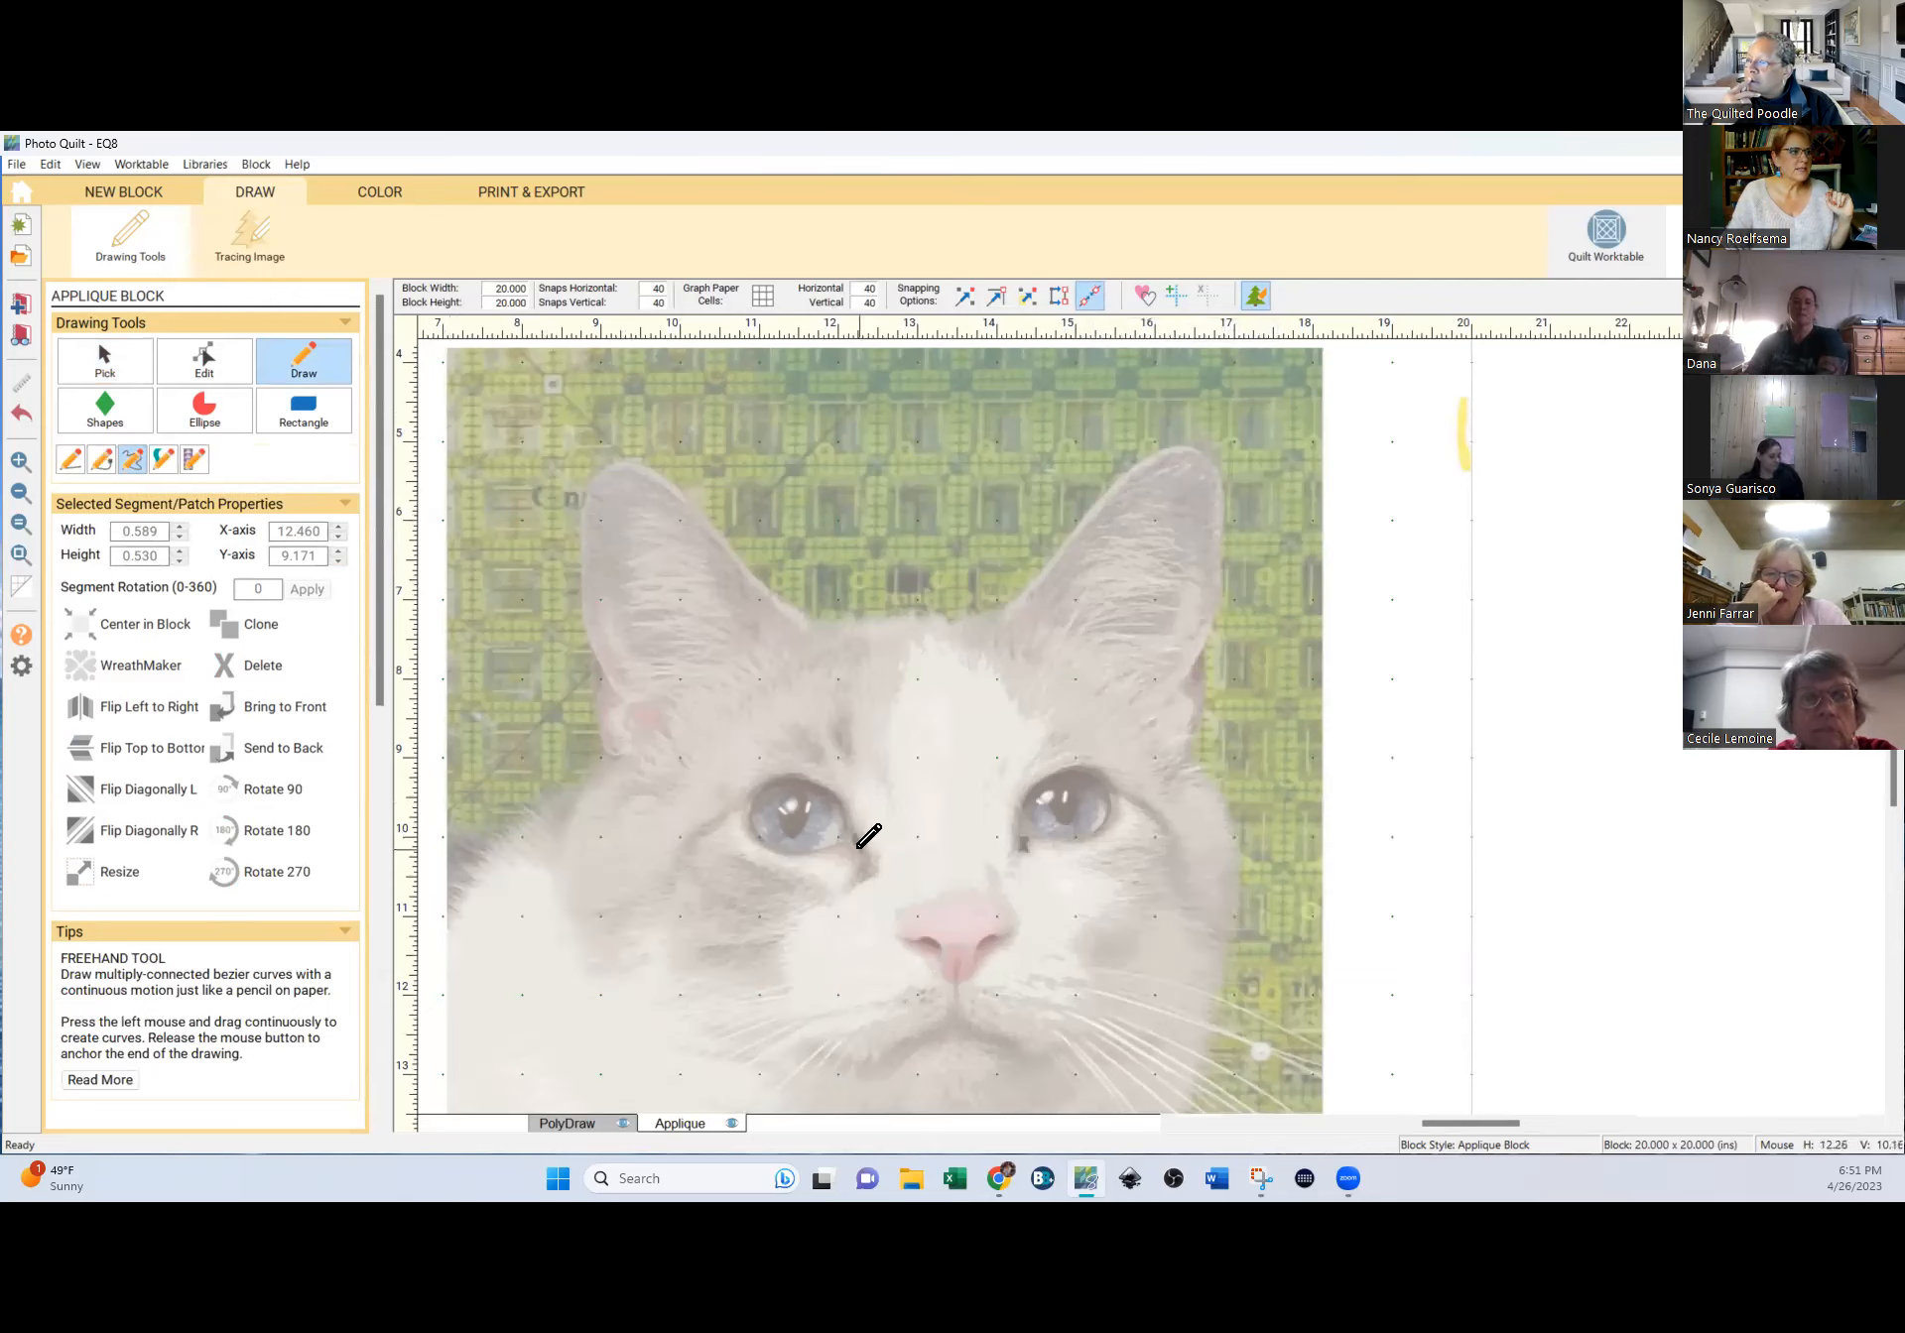
pyautogui.moveTo(844, 806)
pyautogui.mouseDown()
pyautogui.moveTo(764, 791)
pyautogui.moveTo(734, 811)
pyautogui.moveTo(766, 853)
pyautogui.moveTo(815, 865)
pyautogui.moveTo(871, 837)
pyautogui.mouseUp()
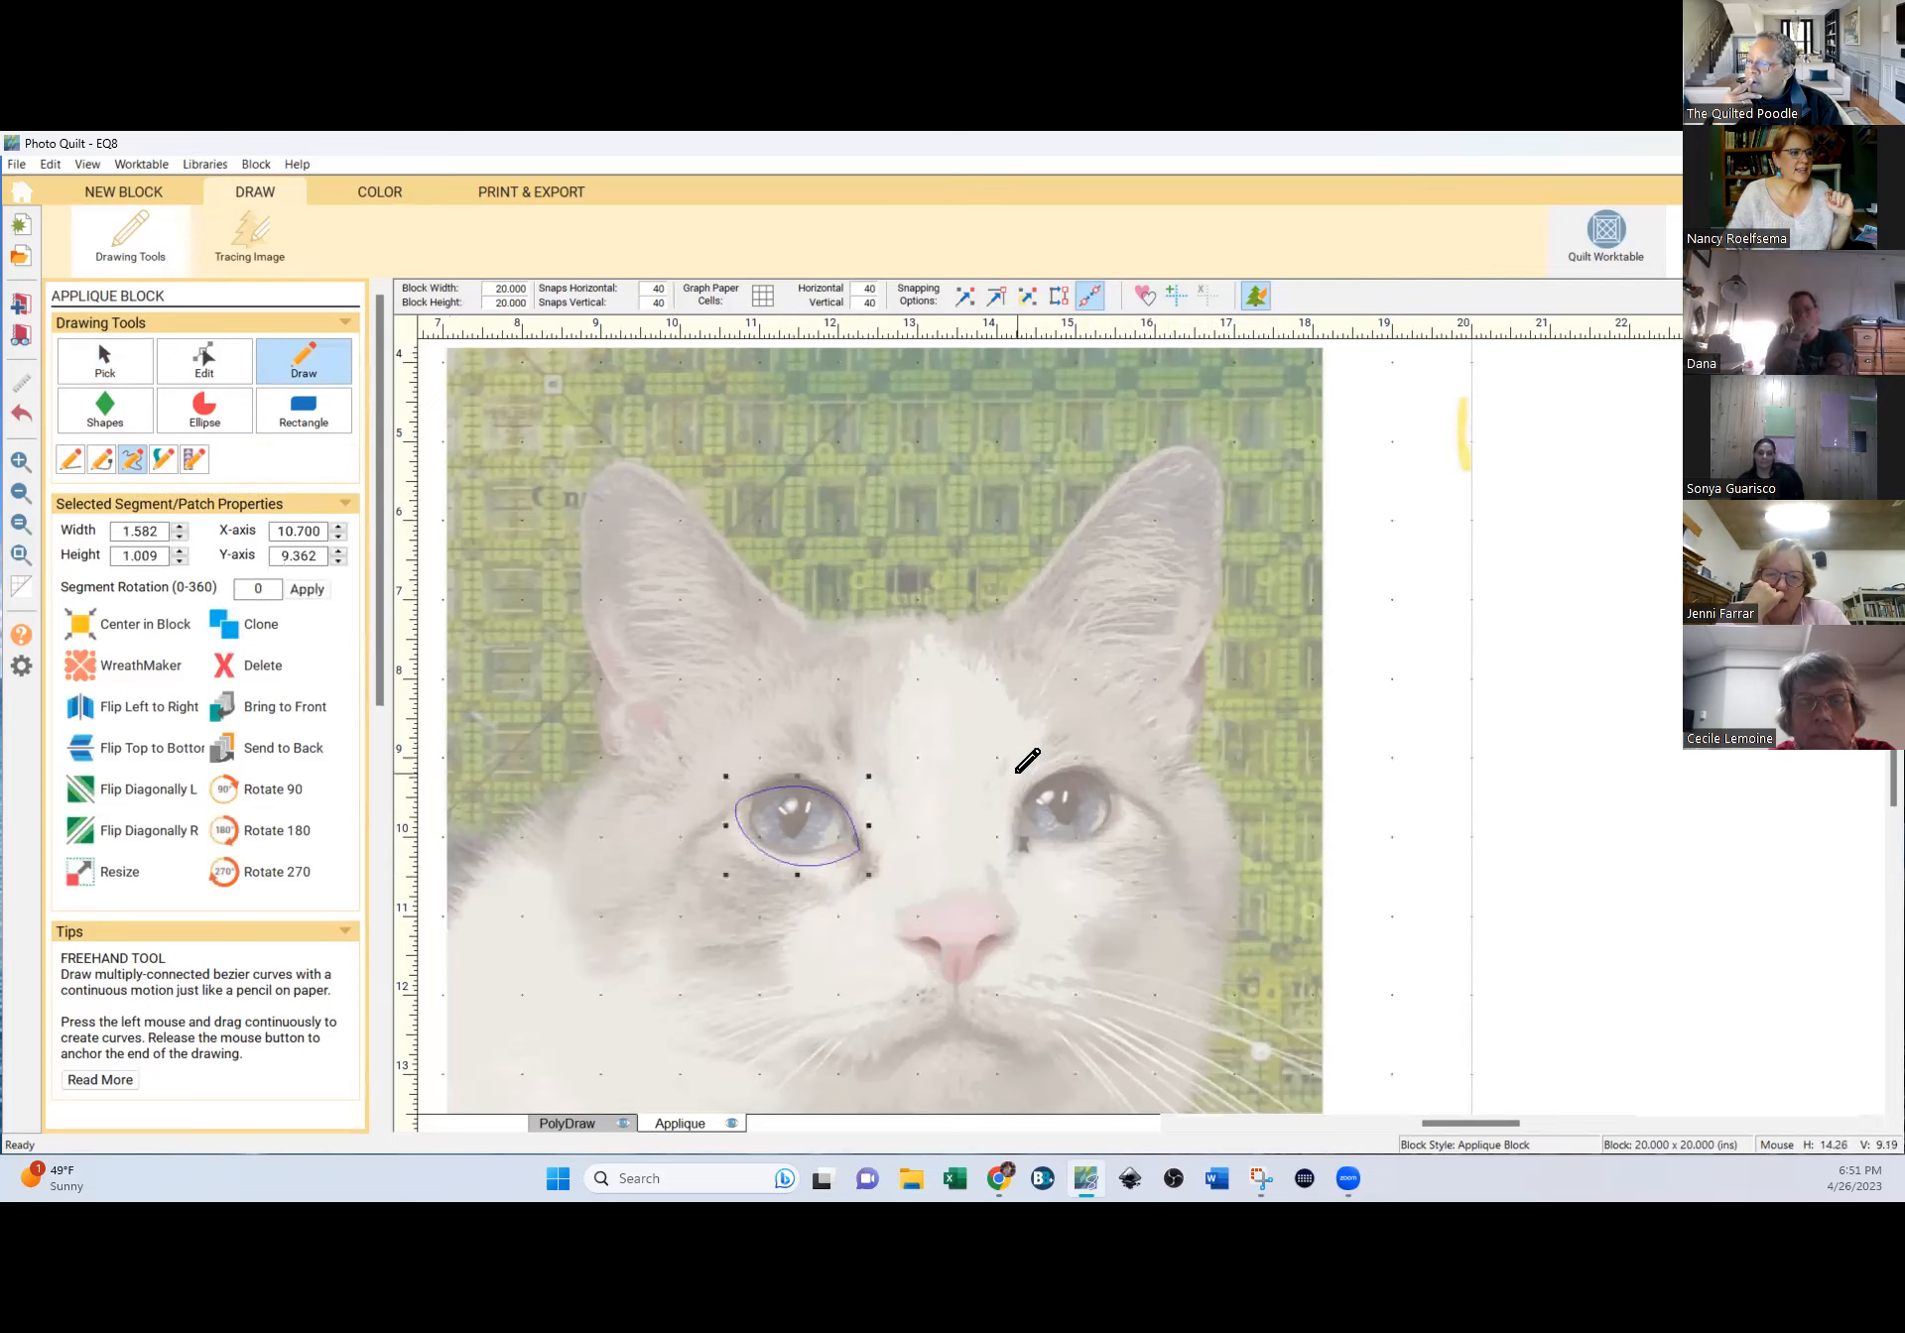
# Try to colour the retraced almond-shaped eye with the blue fabric.
pyautogui.click(380, 193)
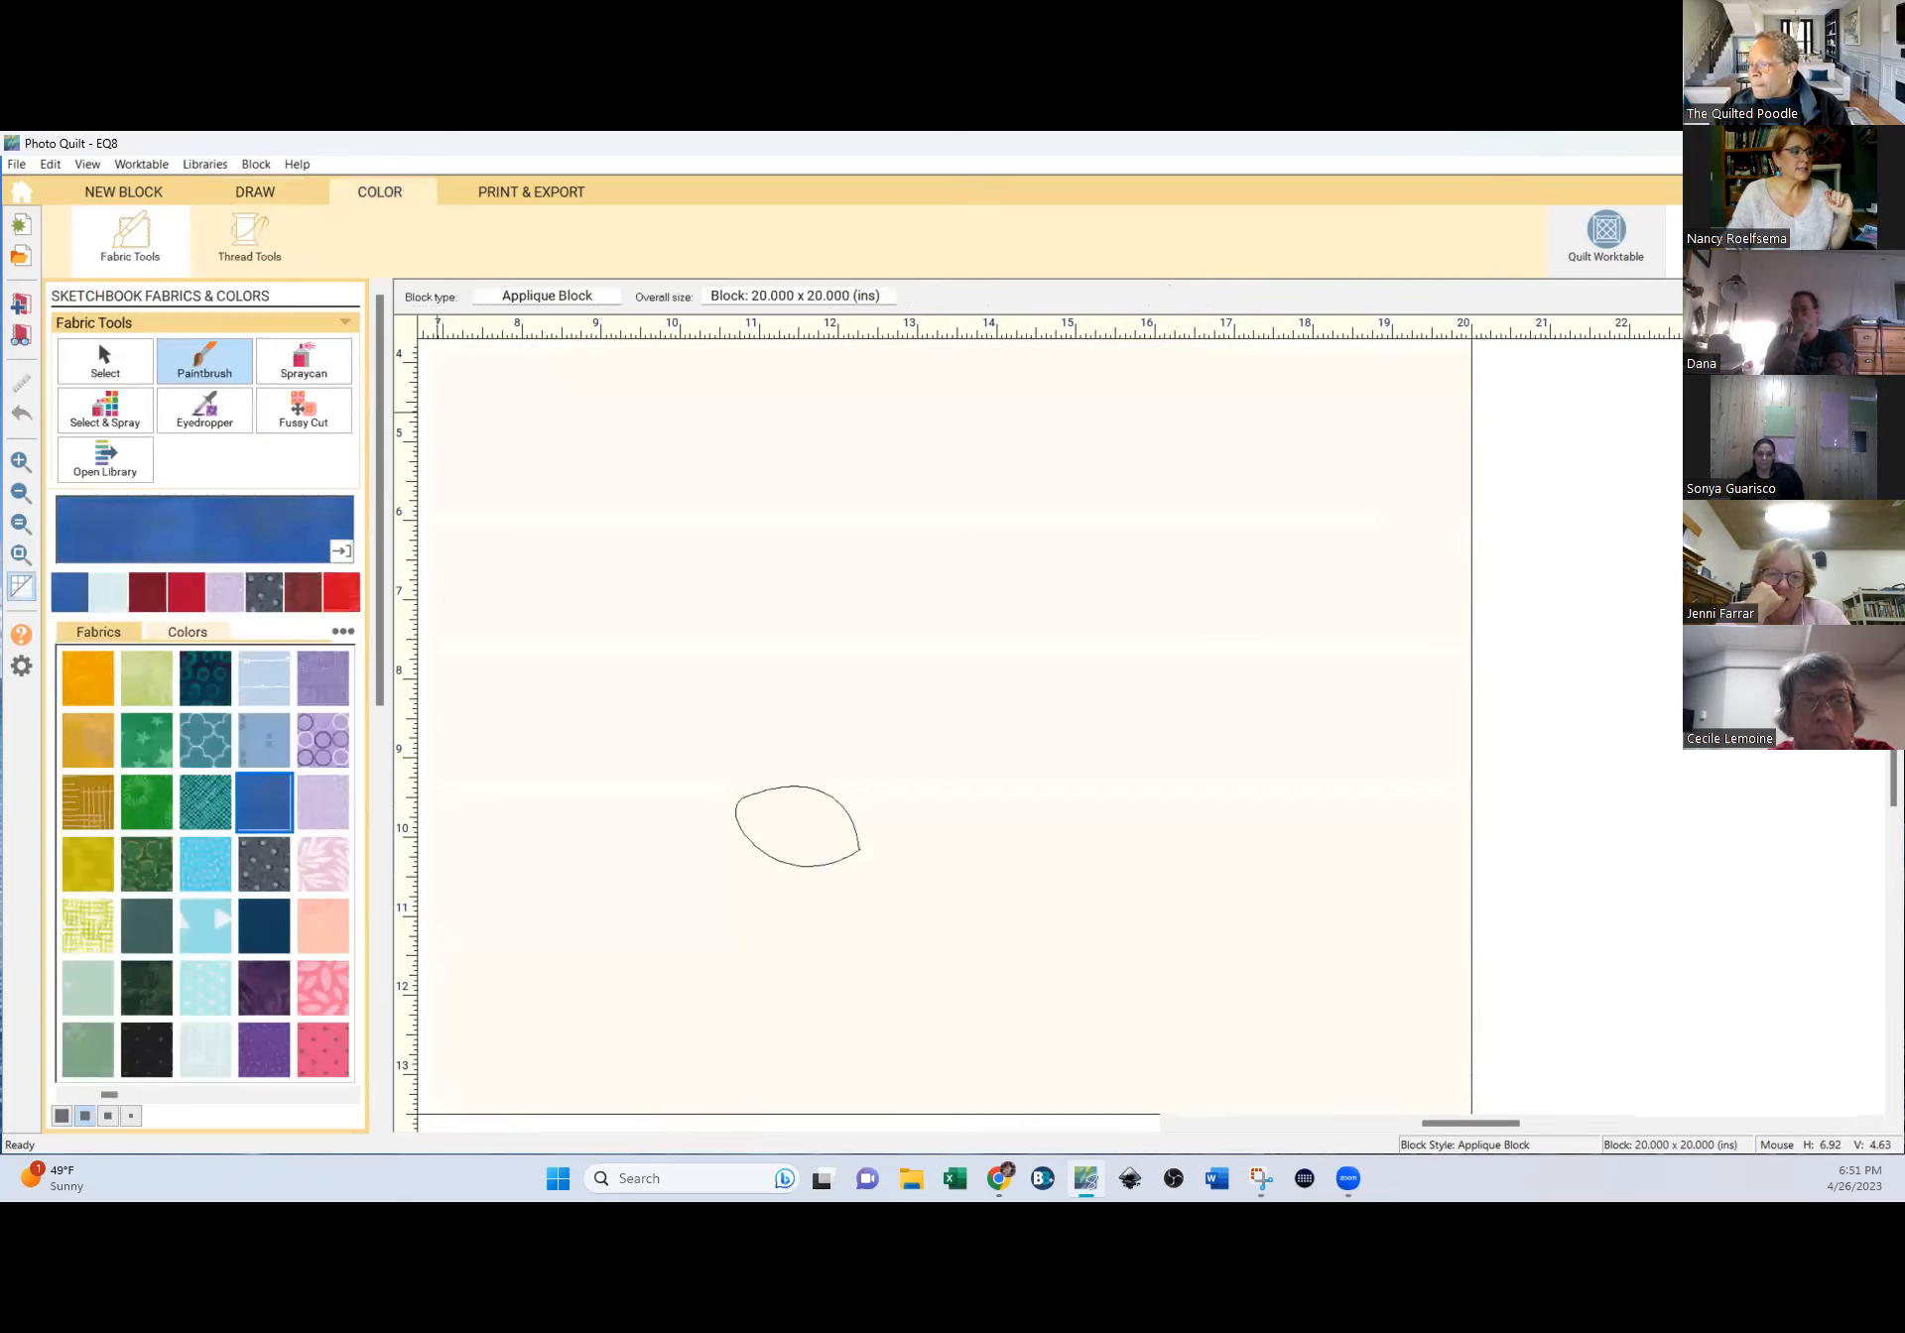
pyautogui.click(793, 825)
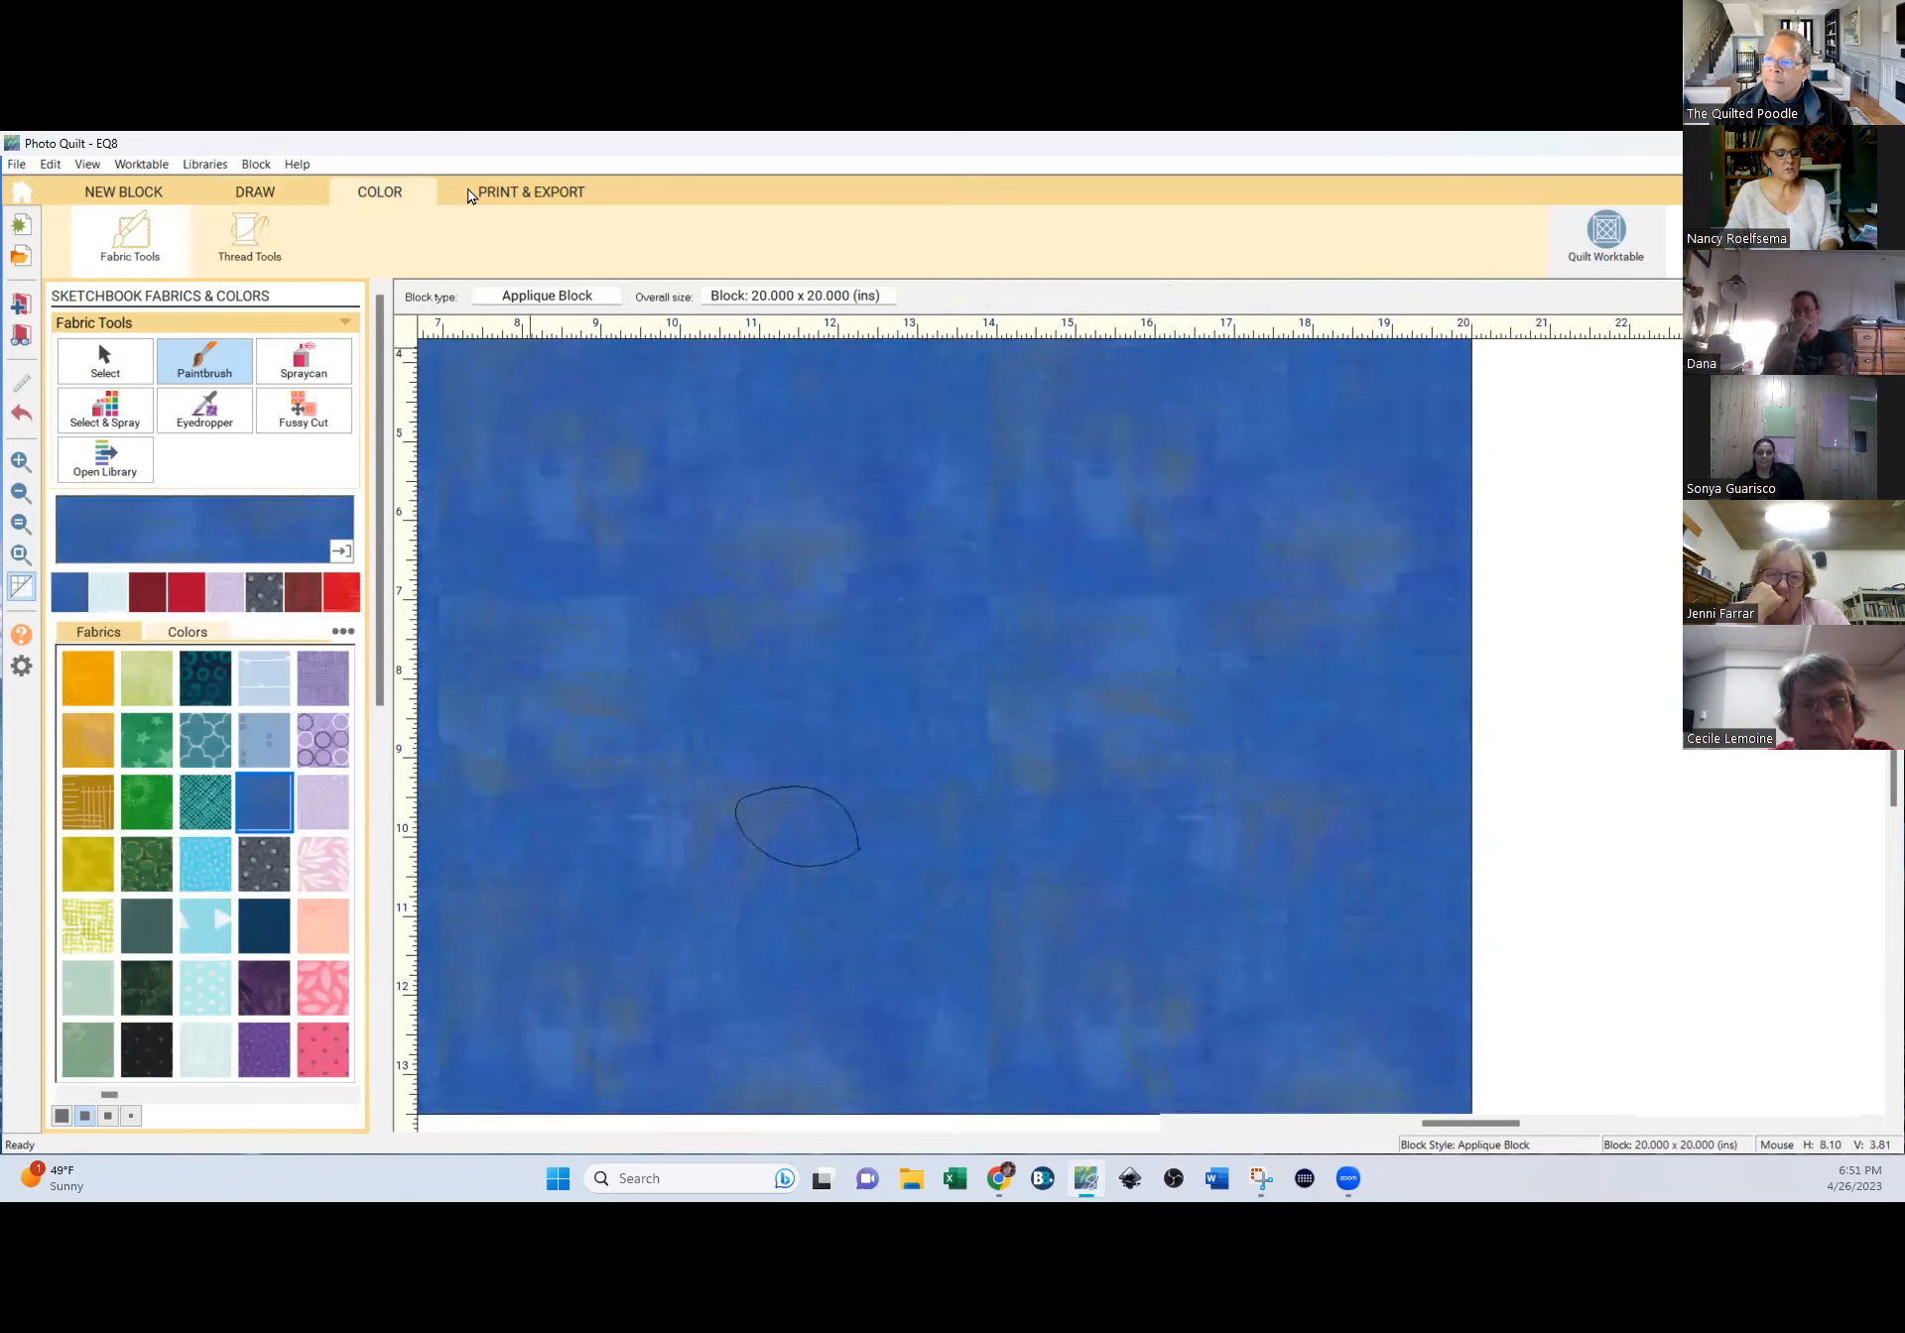
# Undo the blue background fill and close the gap at the eye outline's inner corner by moving one end node onto the other.
pyautogui.hotkey('ctrl', 'z')
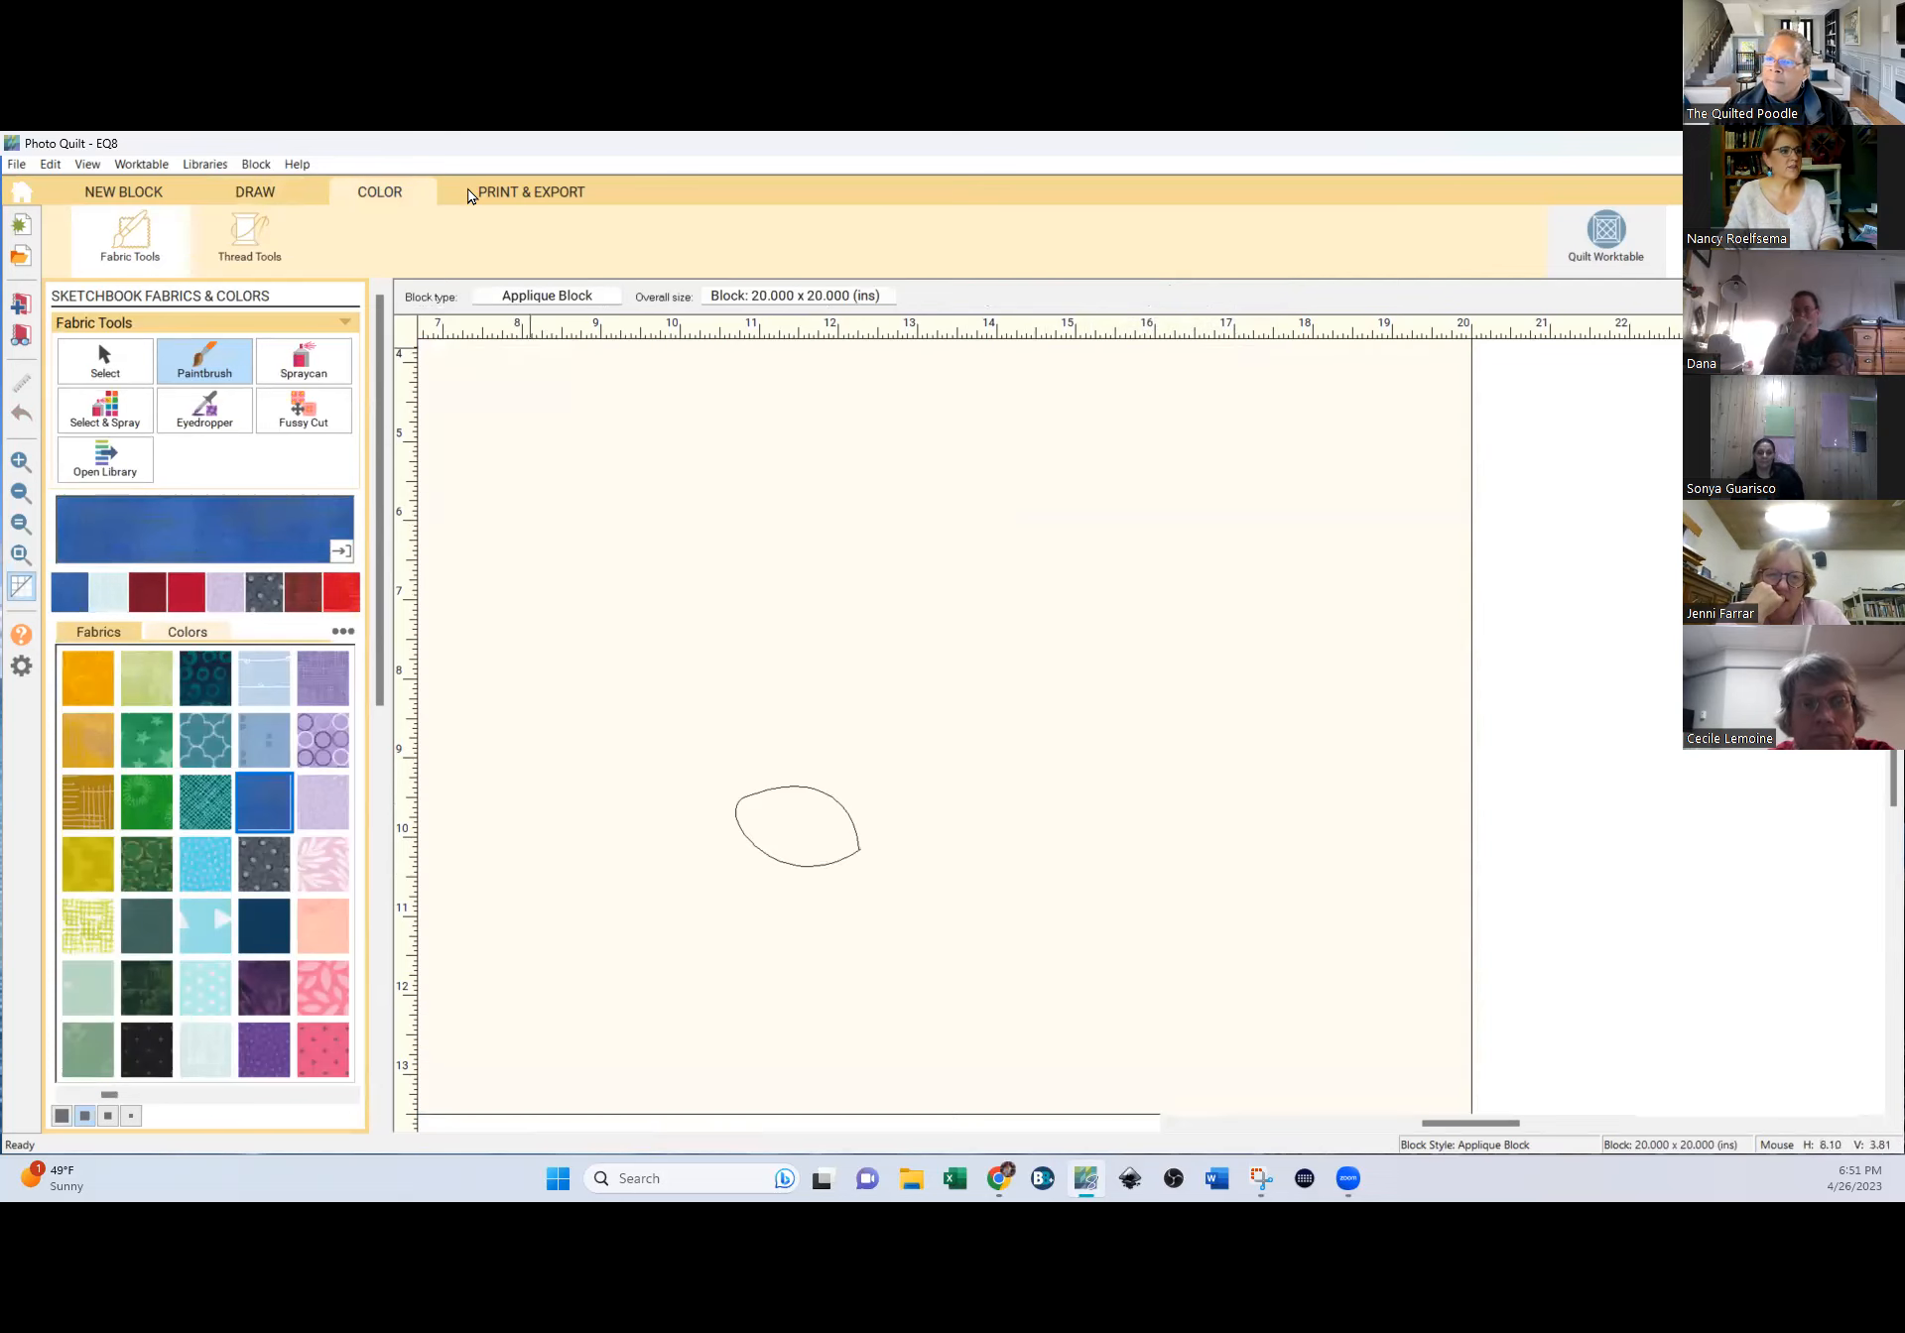
pyautogui.click(255, 192)
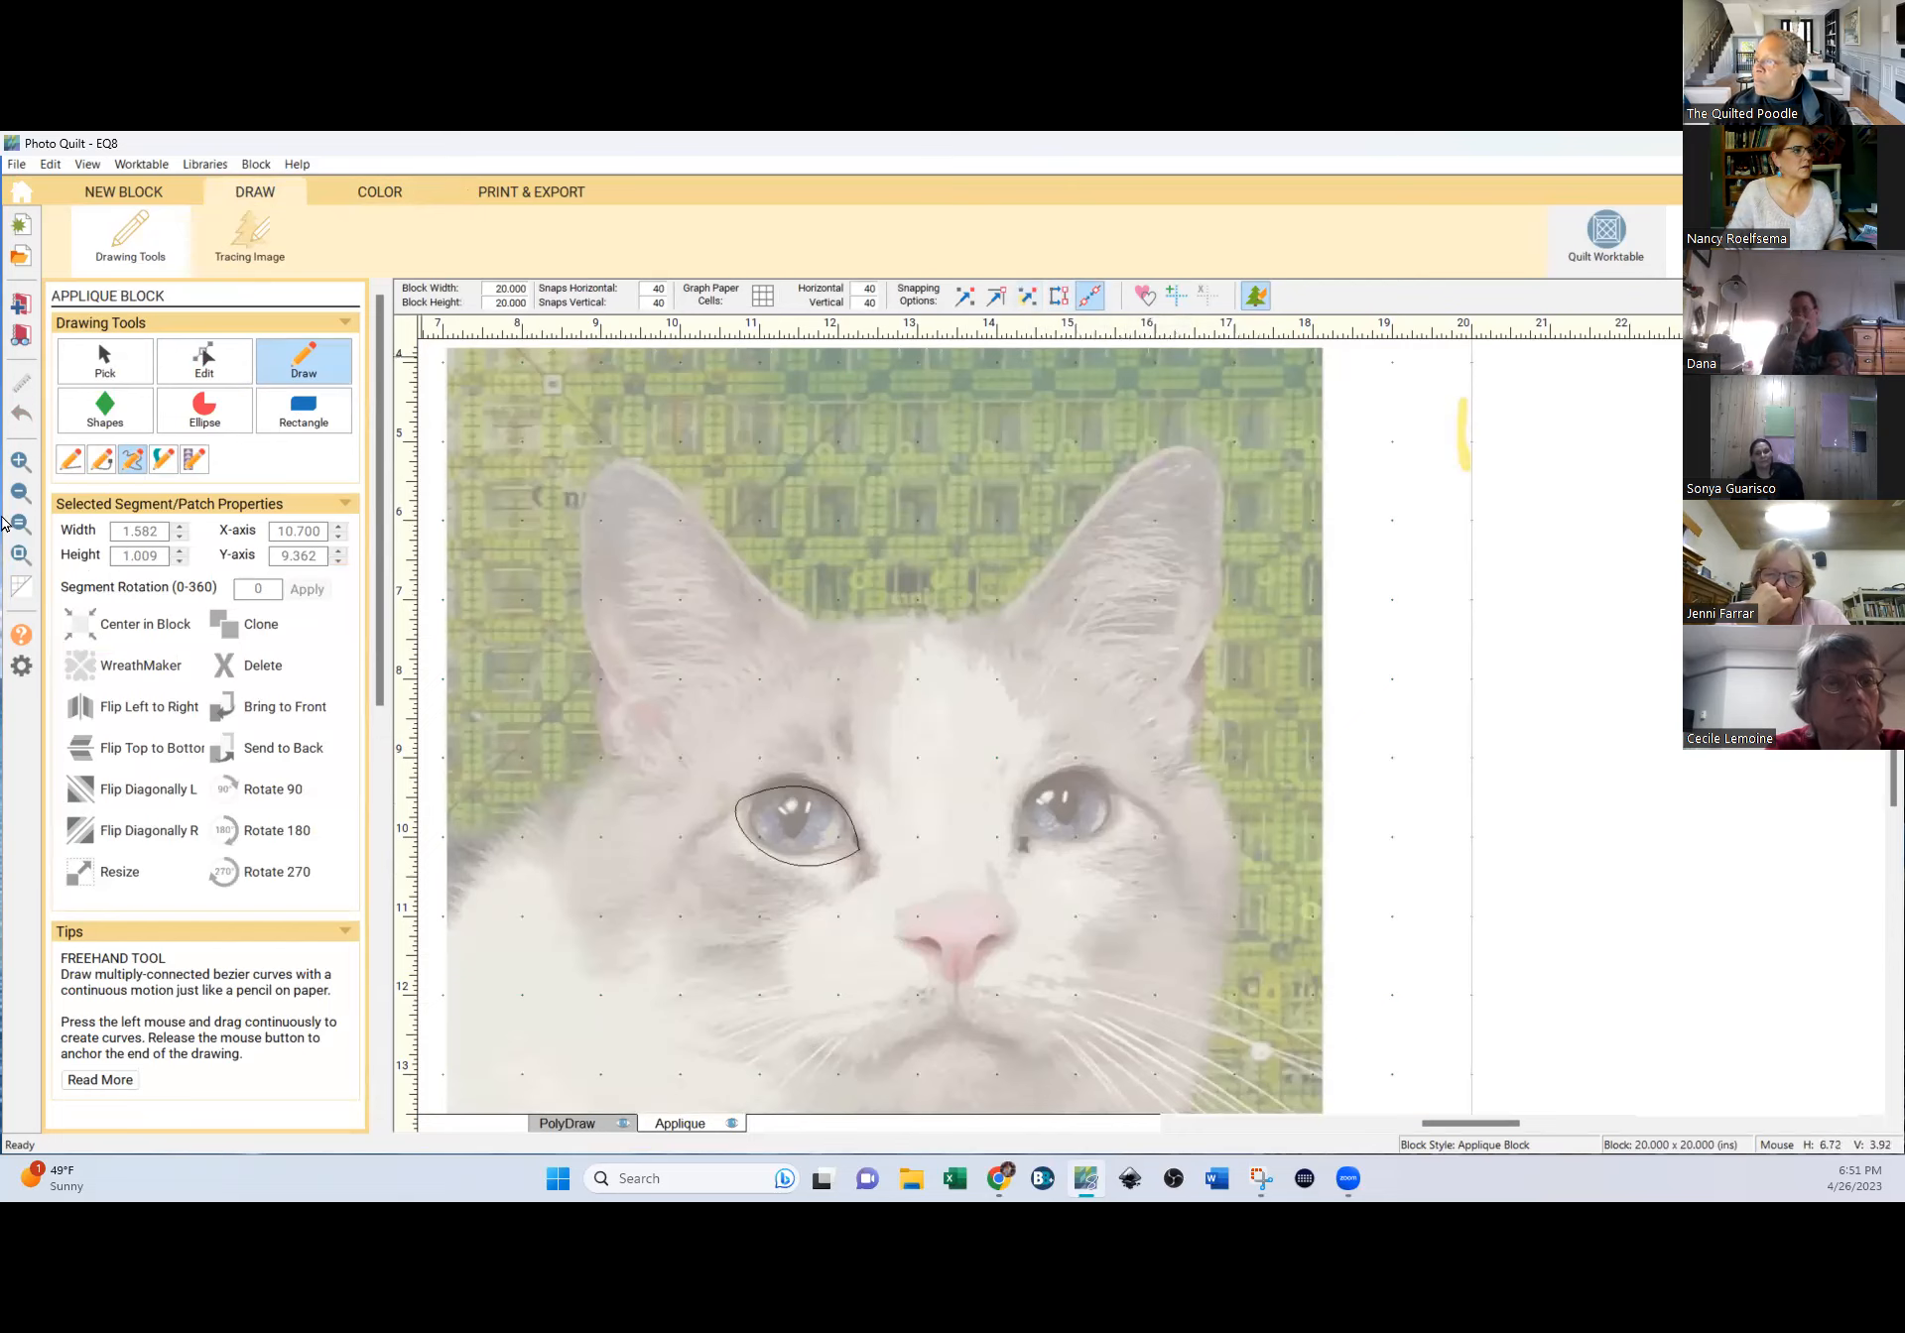
pyautogui.click(17, 462)
pyautogui.moveTo(807, 800); pyautogui.dragTo(910, 906)
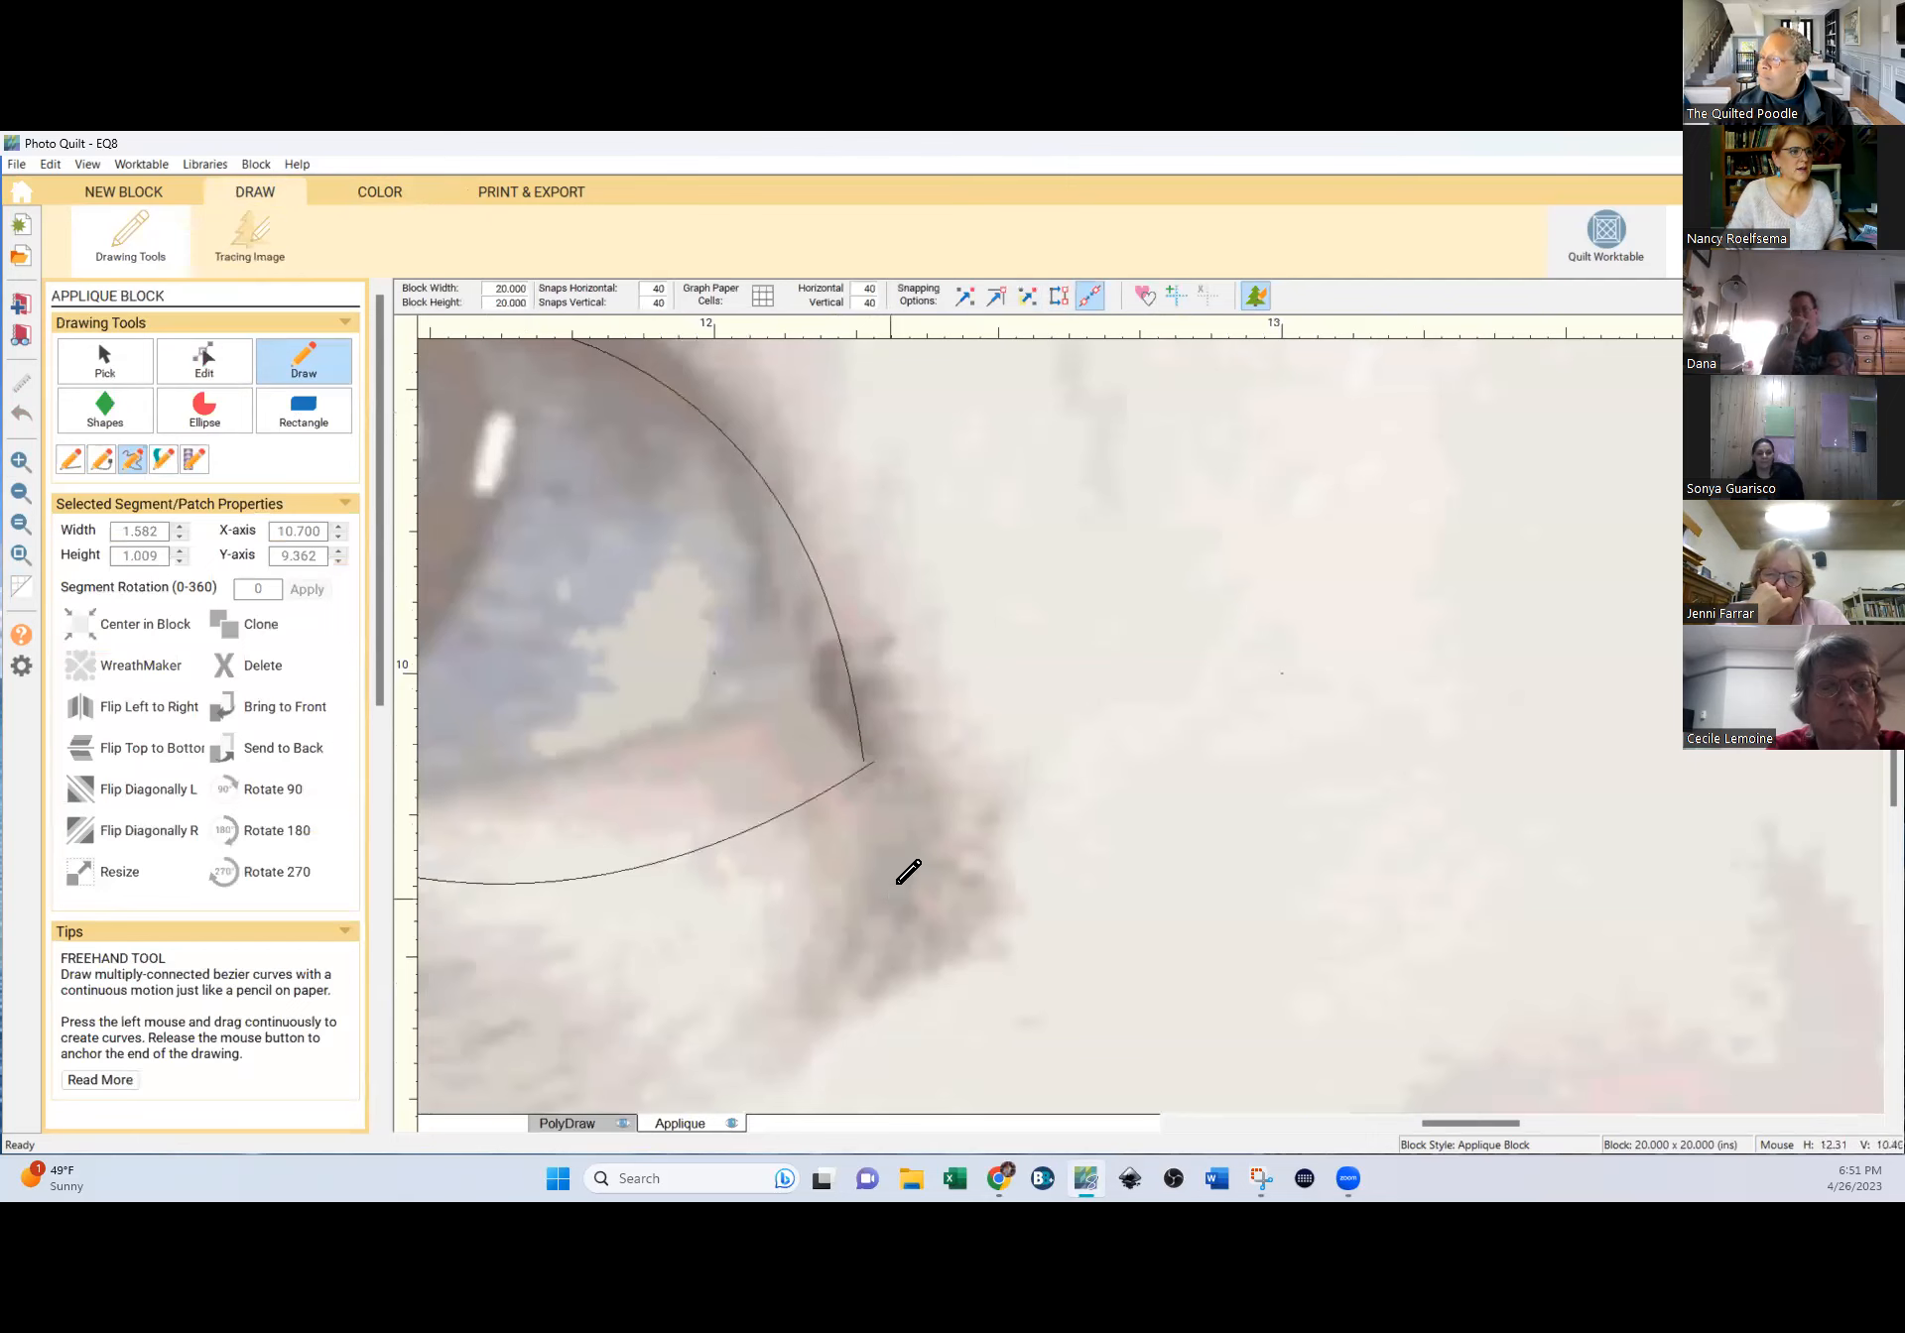
pyautogui.click(238, 383)
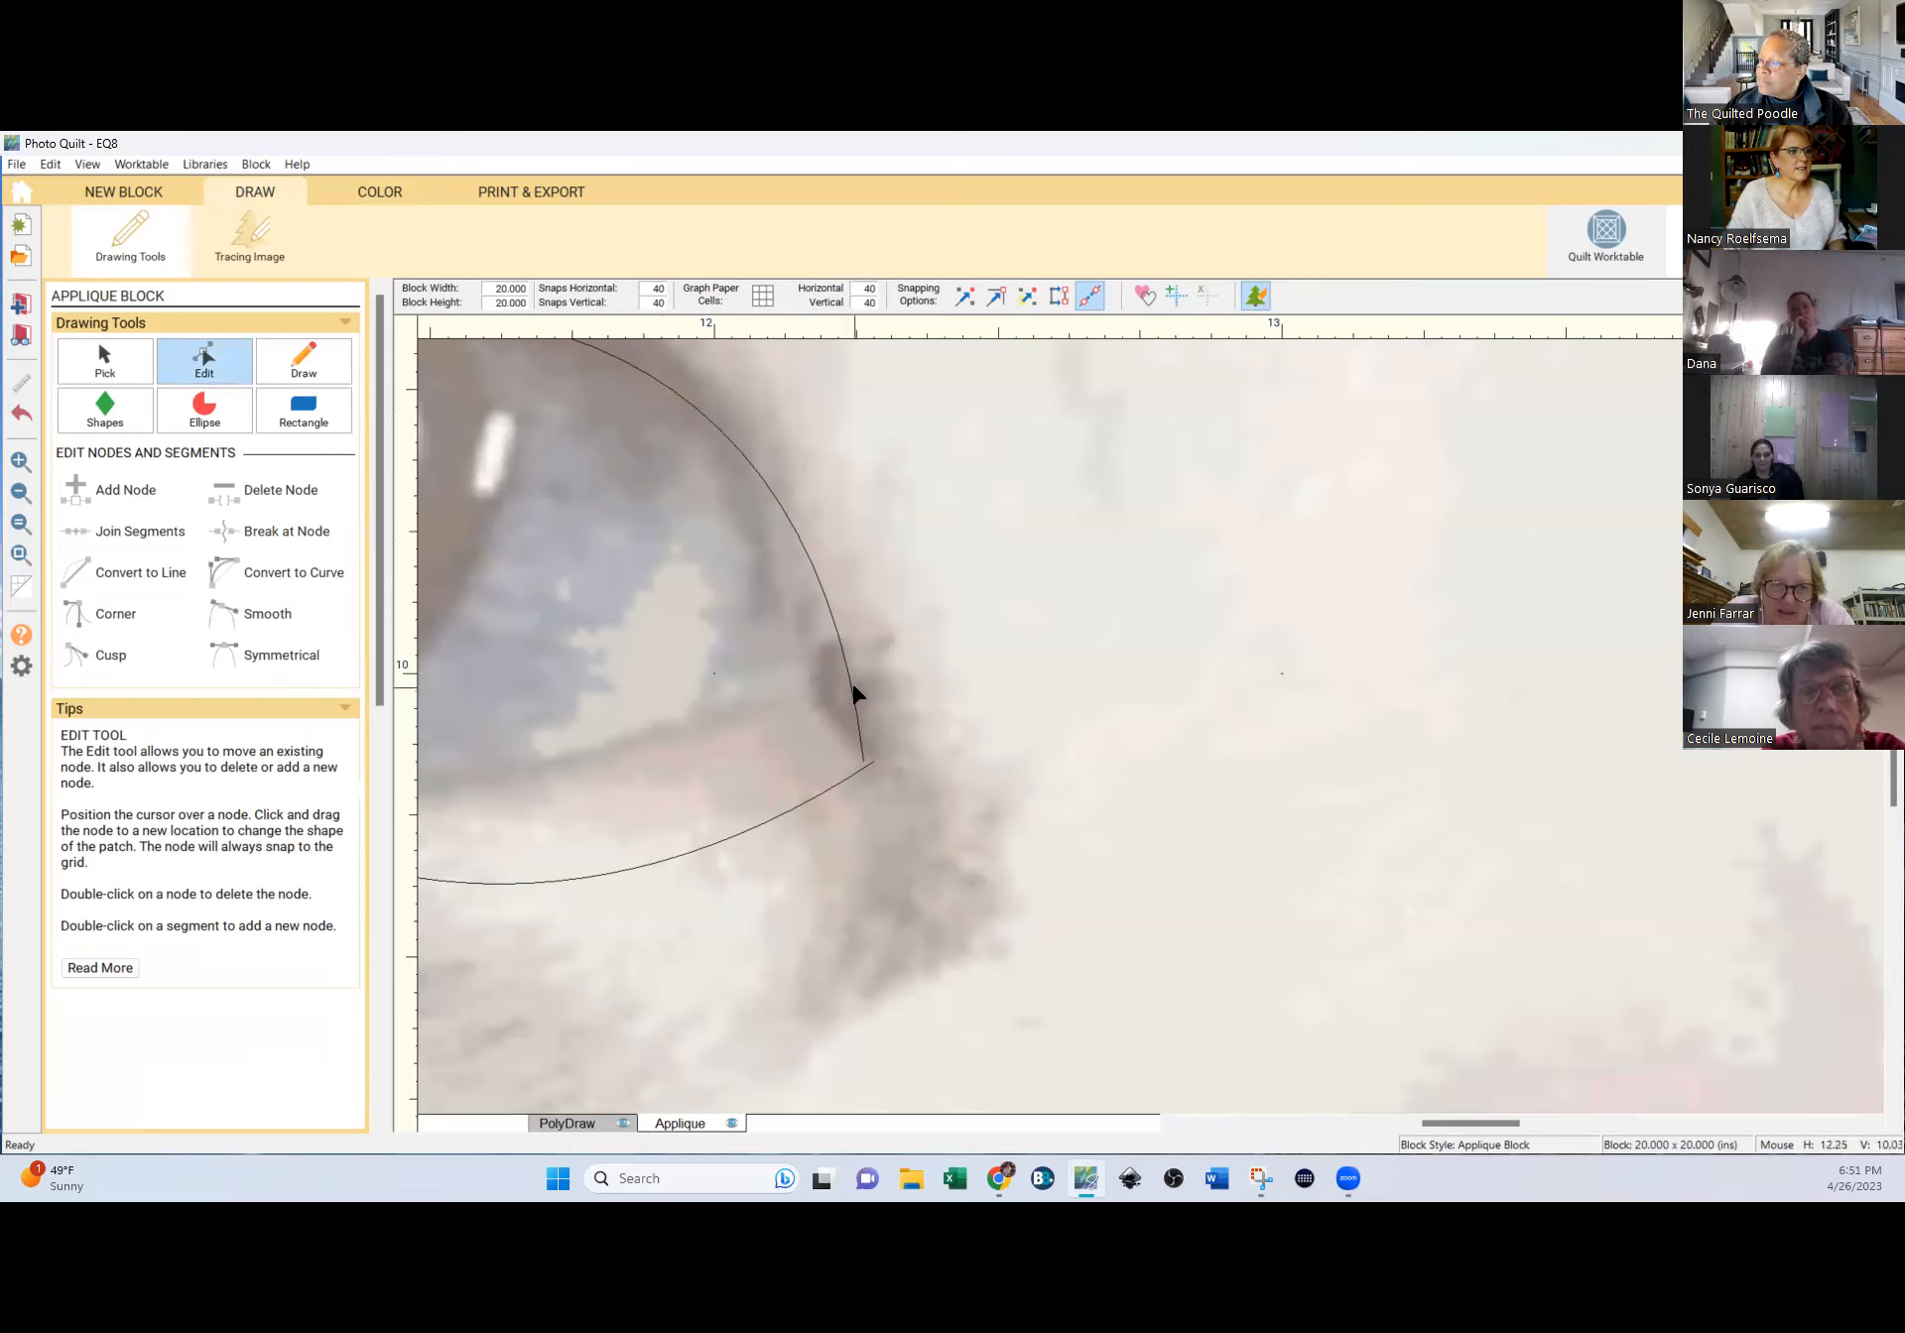
pyautogui.click(865, 763)
pyautogui.moveTo(868, 761); pyautogui.dragTo(861, 764)
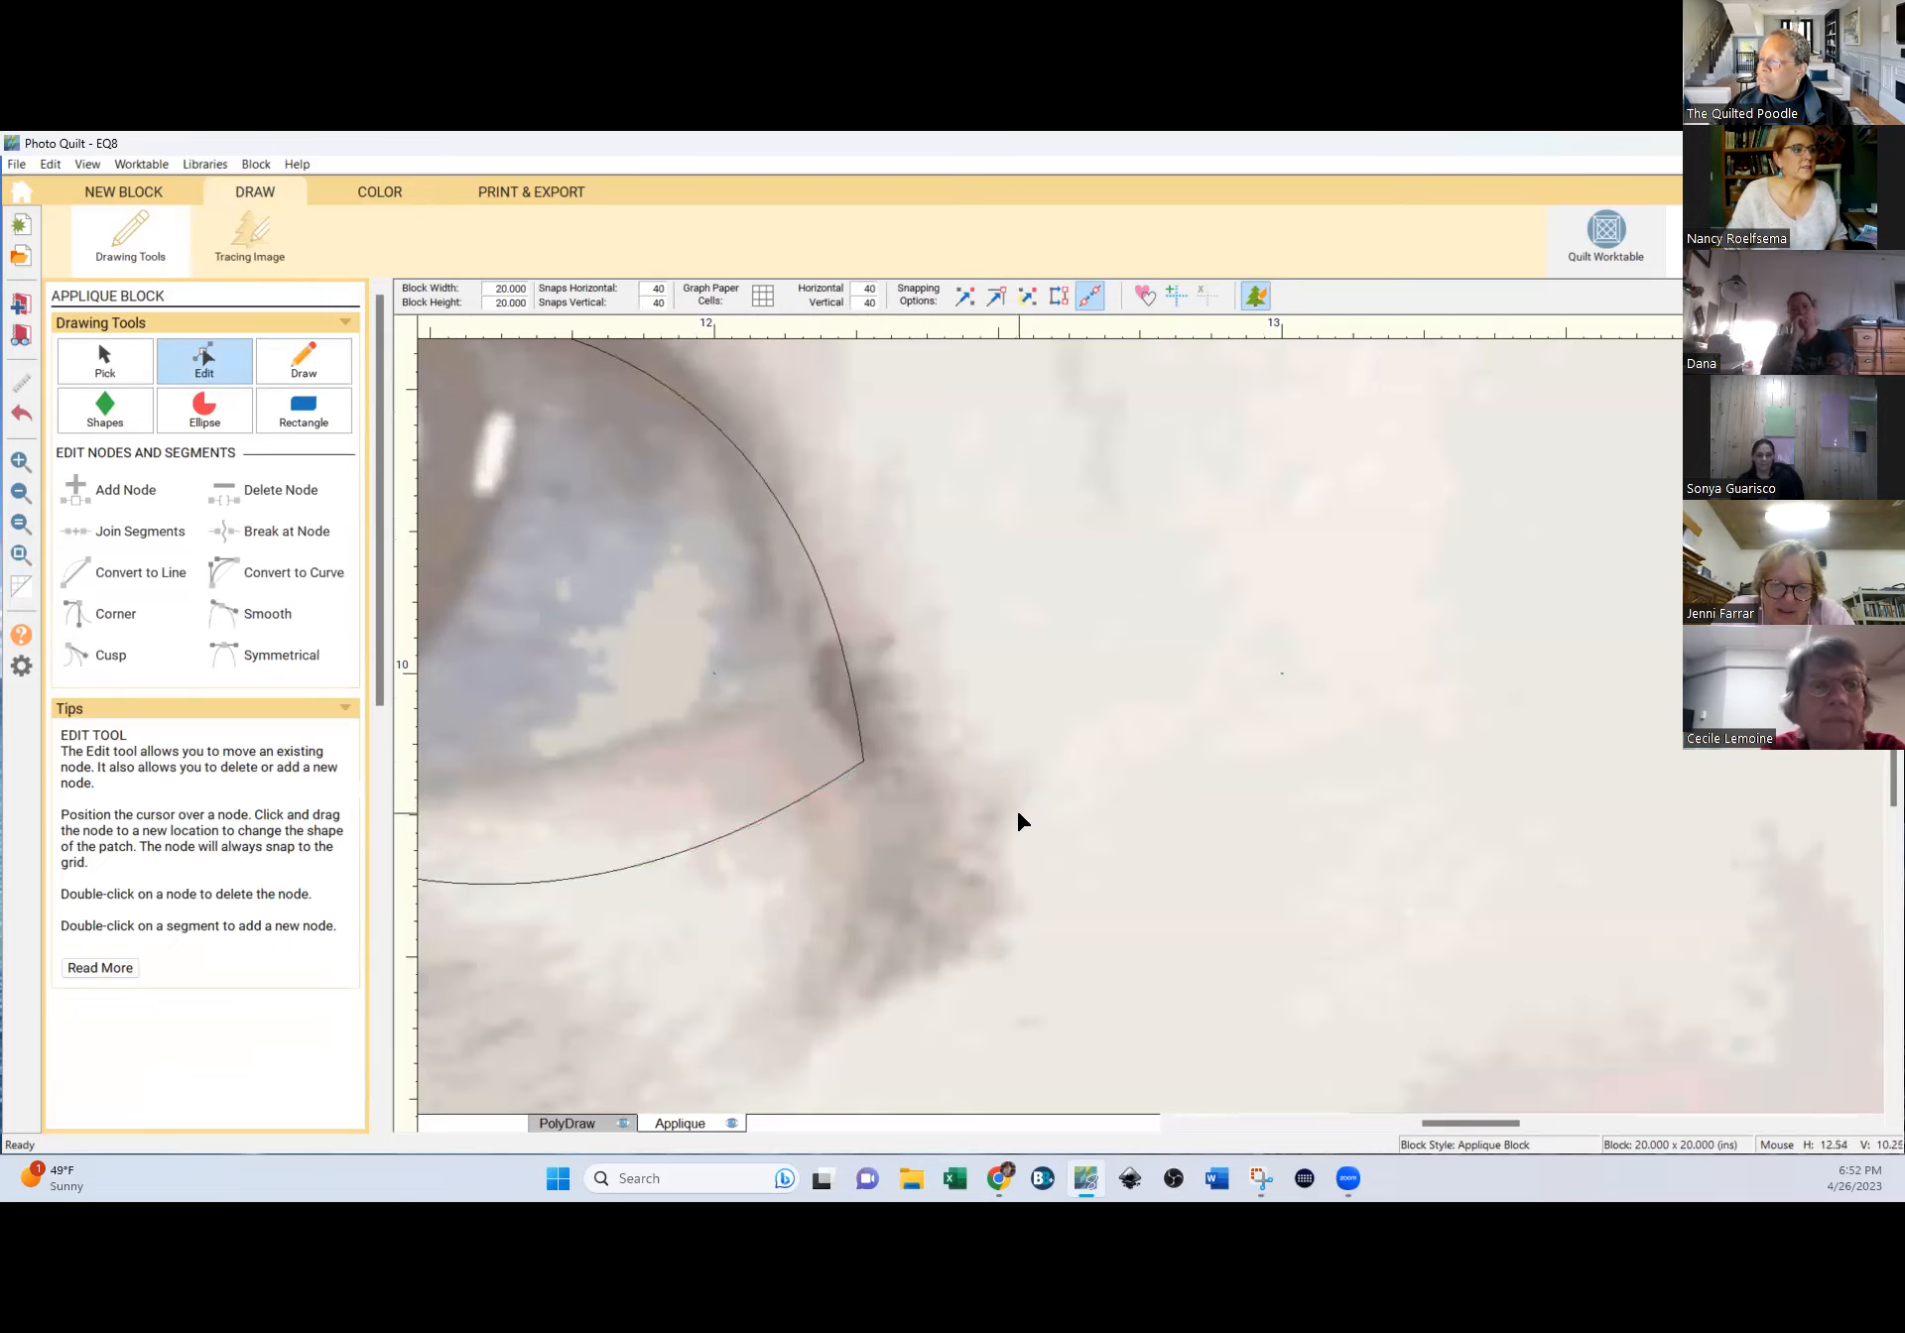
# Colour the closed eye patch with the blue fabric and show the whole block.
pyautogui.click(394, 190)
pyautogui.click(720, 667)
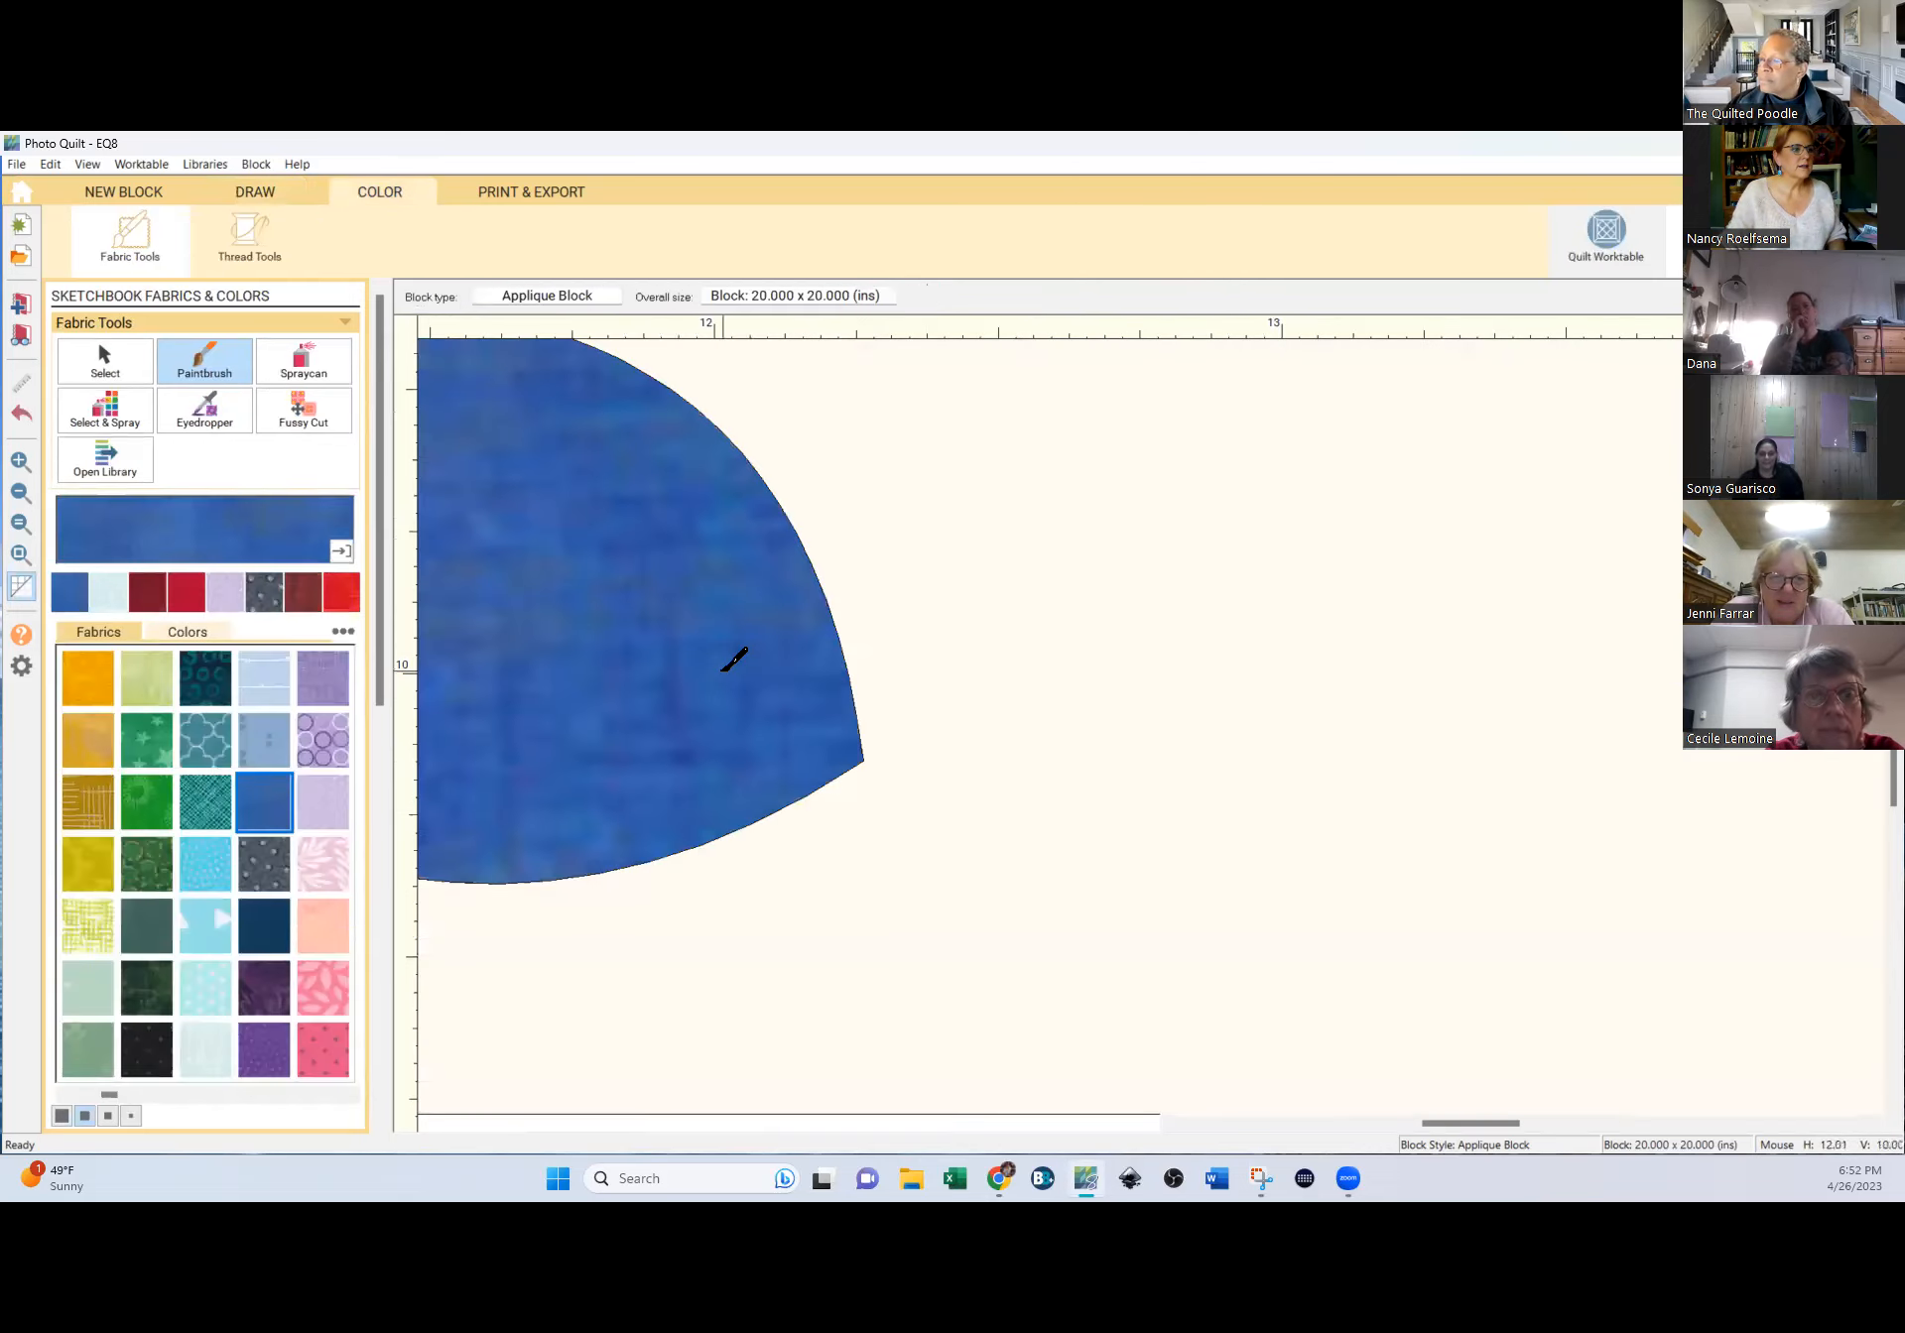
pyautogui.click(21, 556)
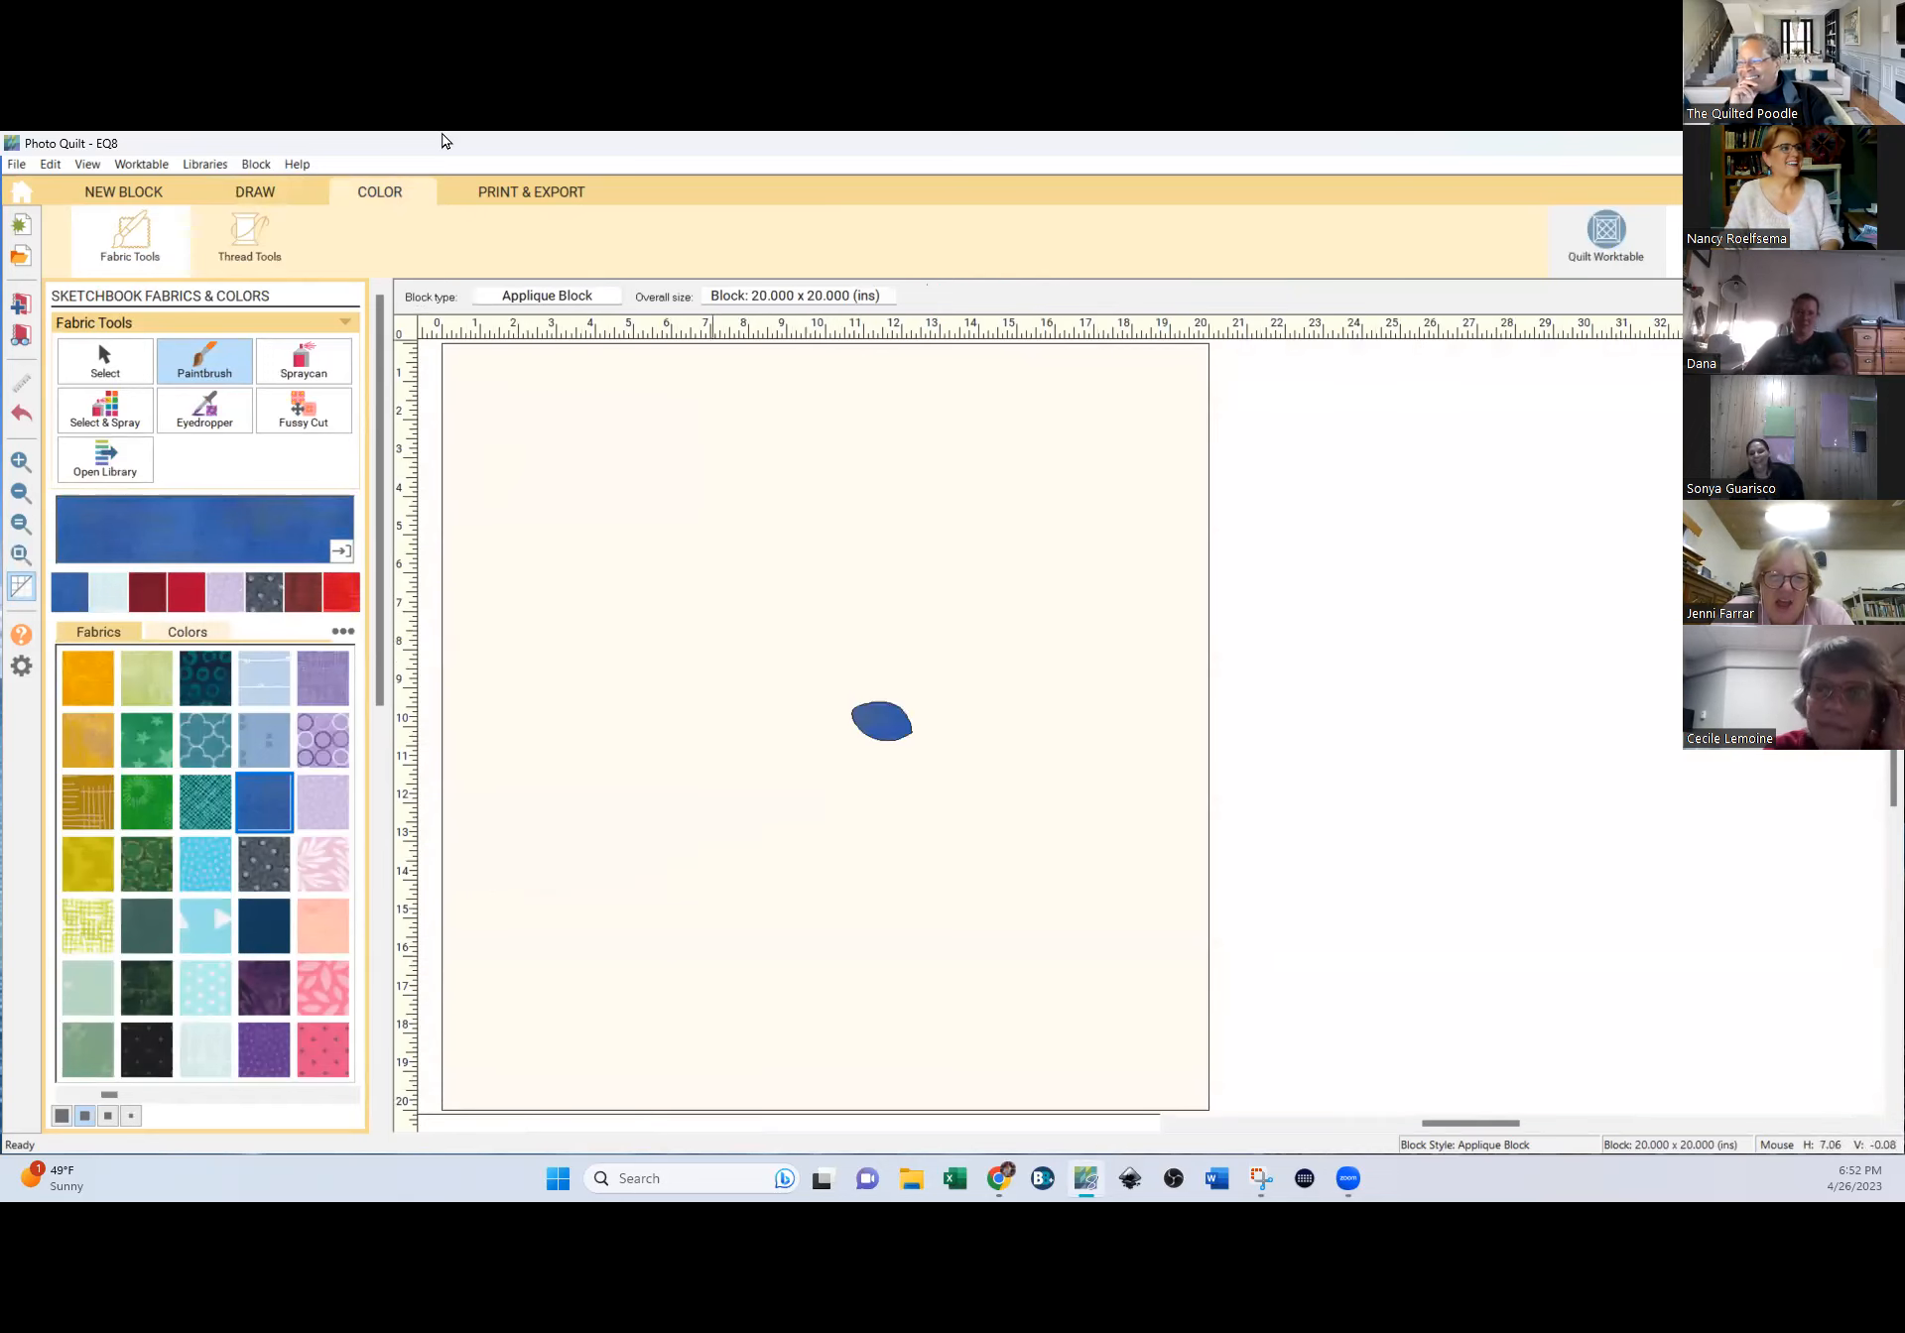
# Select the node at the outer corner of the cat's left-hand eye outline for node editing.
pyautogui.click(255, 192)
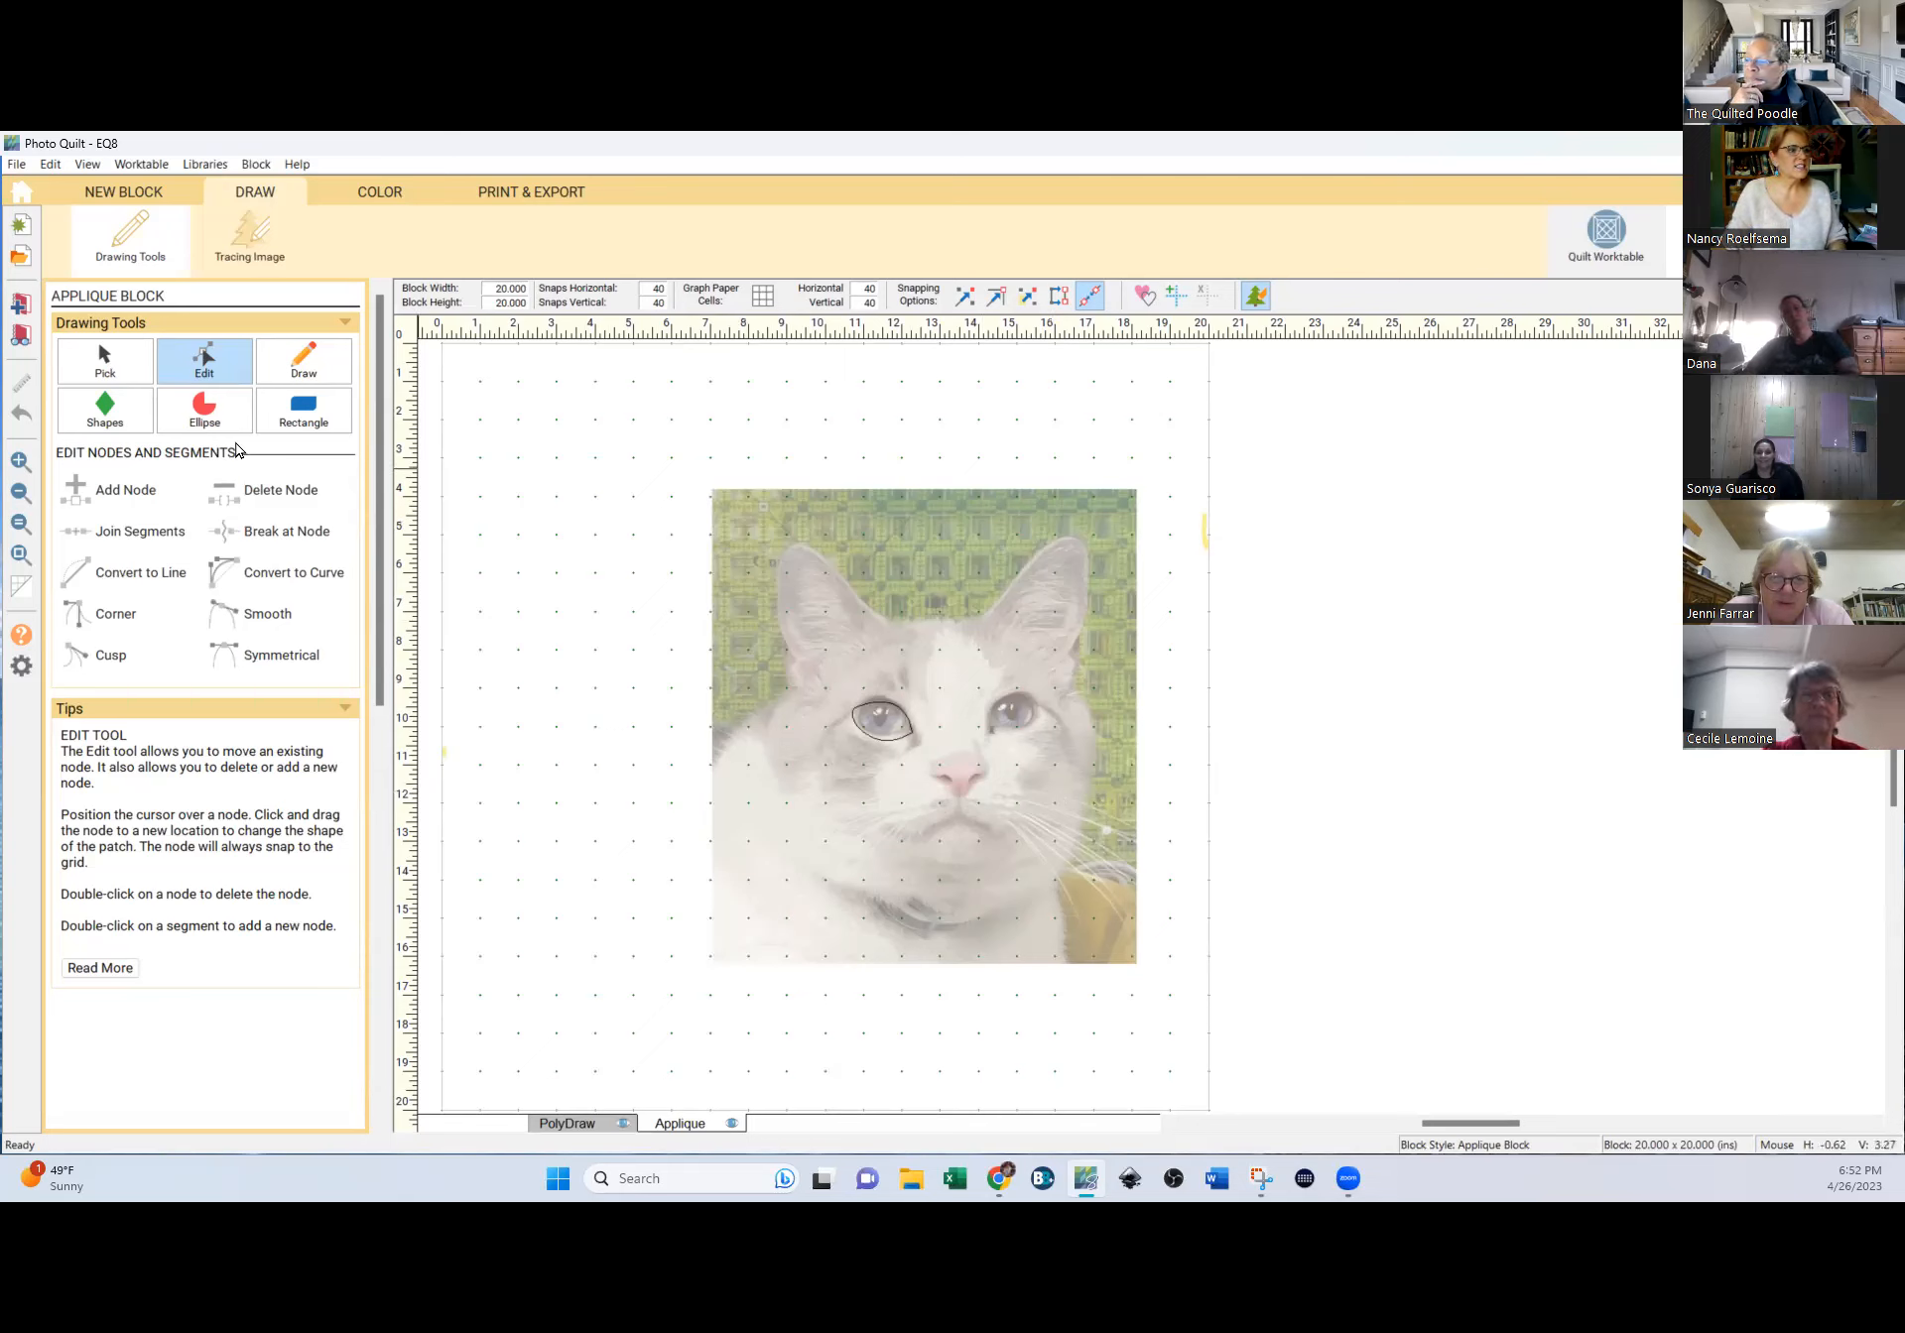
pyautogui.click(206, 359)
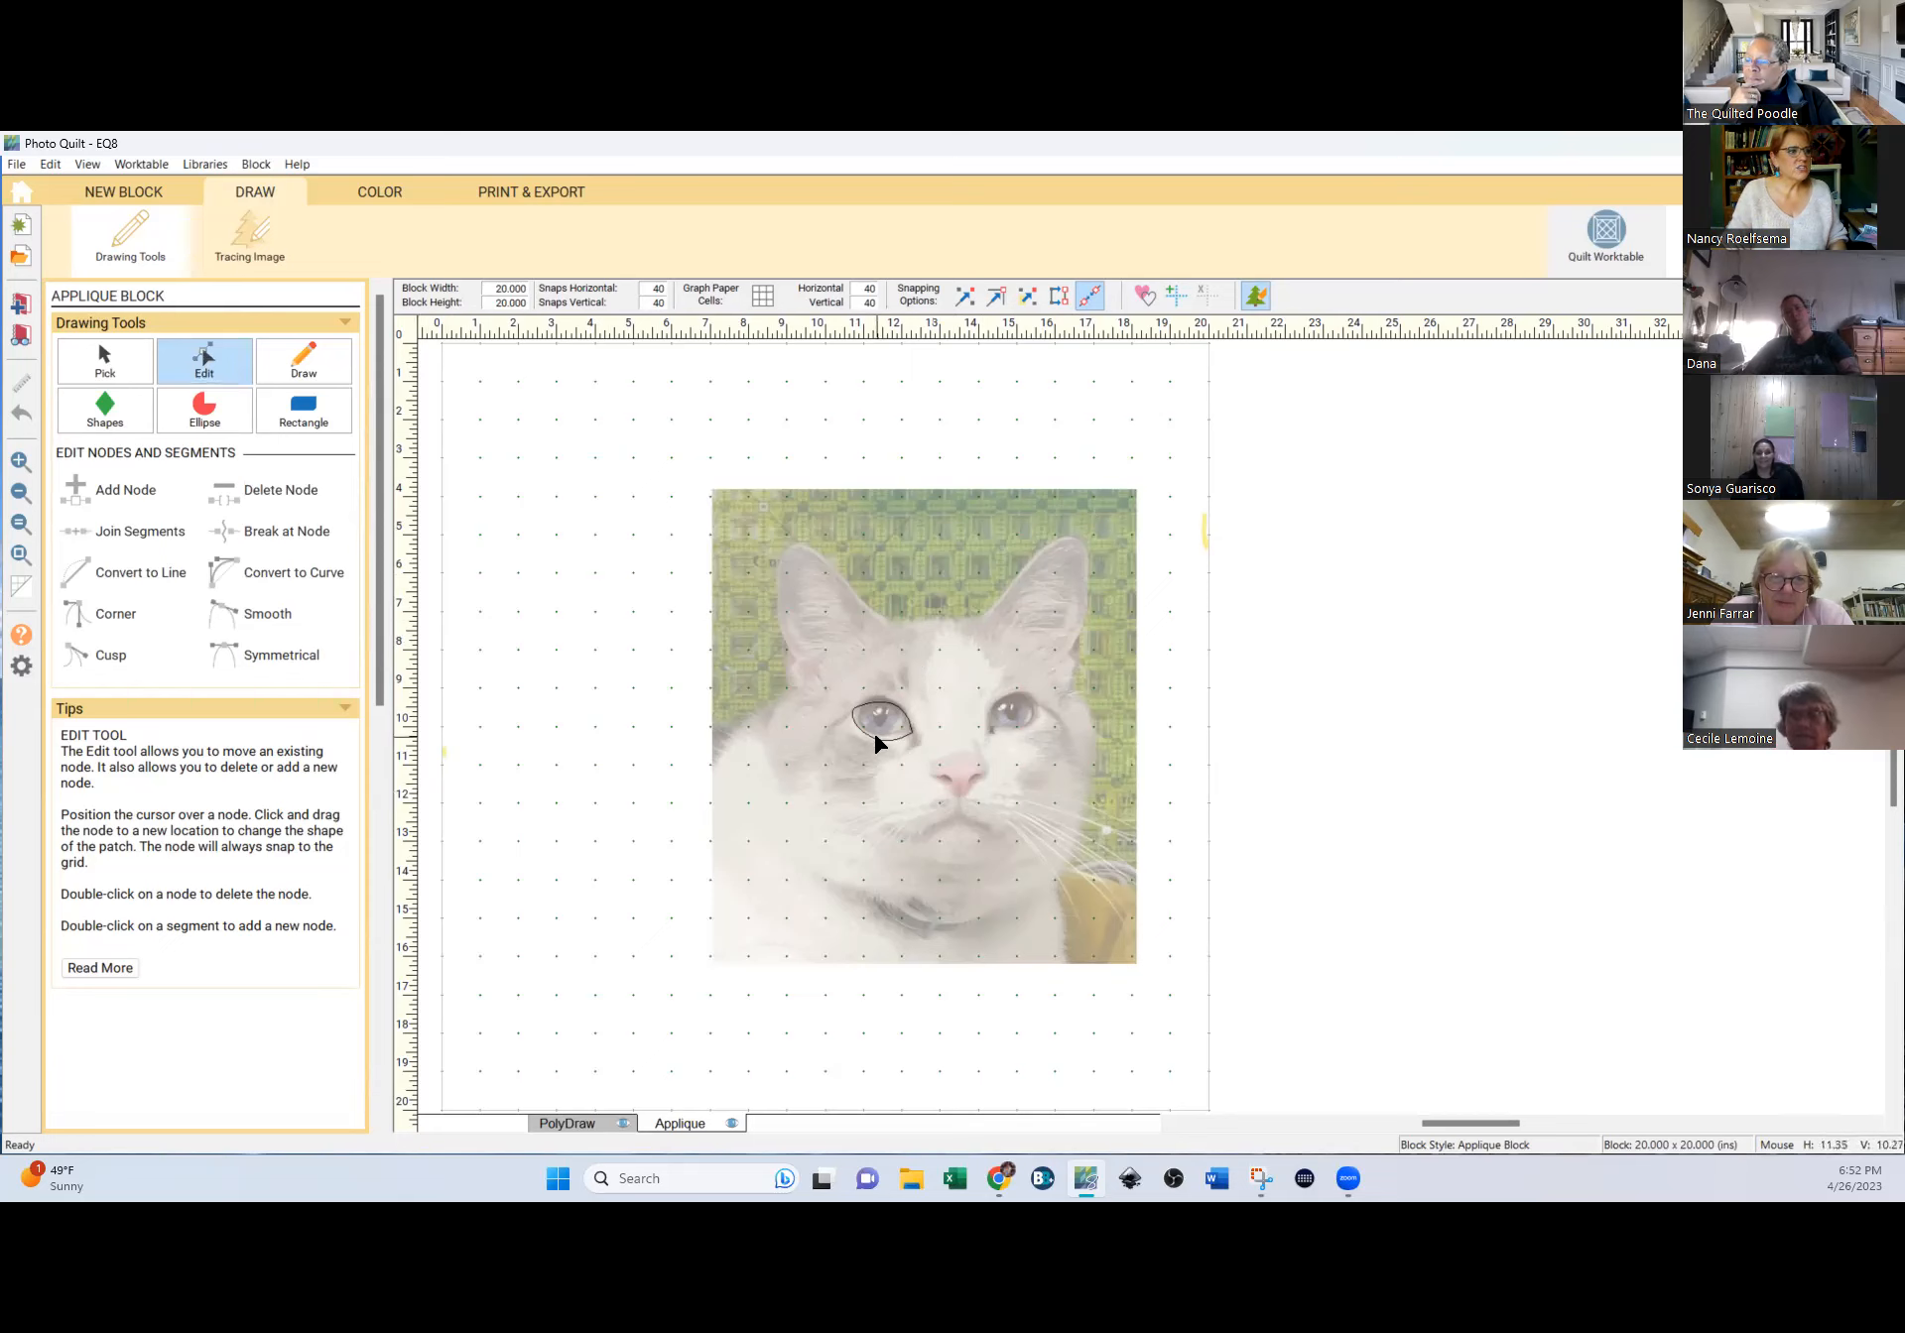
pyautogui.click(856, 710)
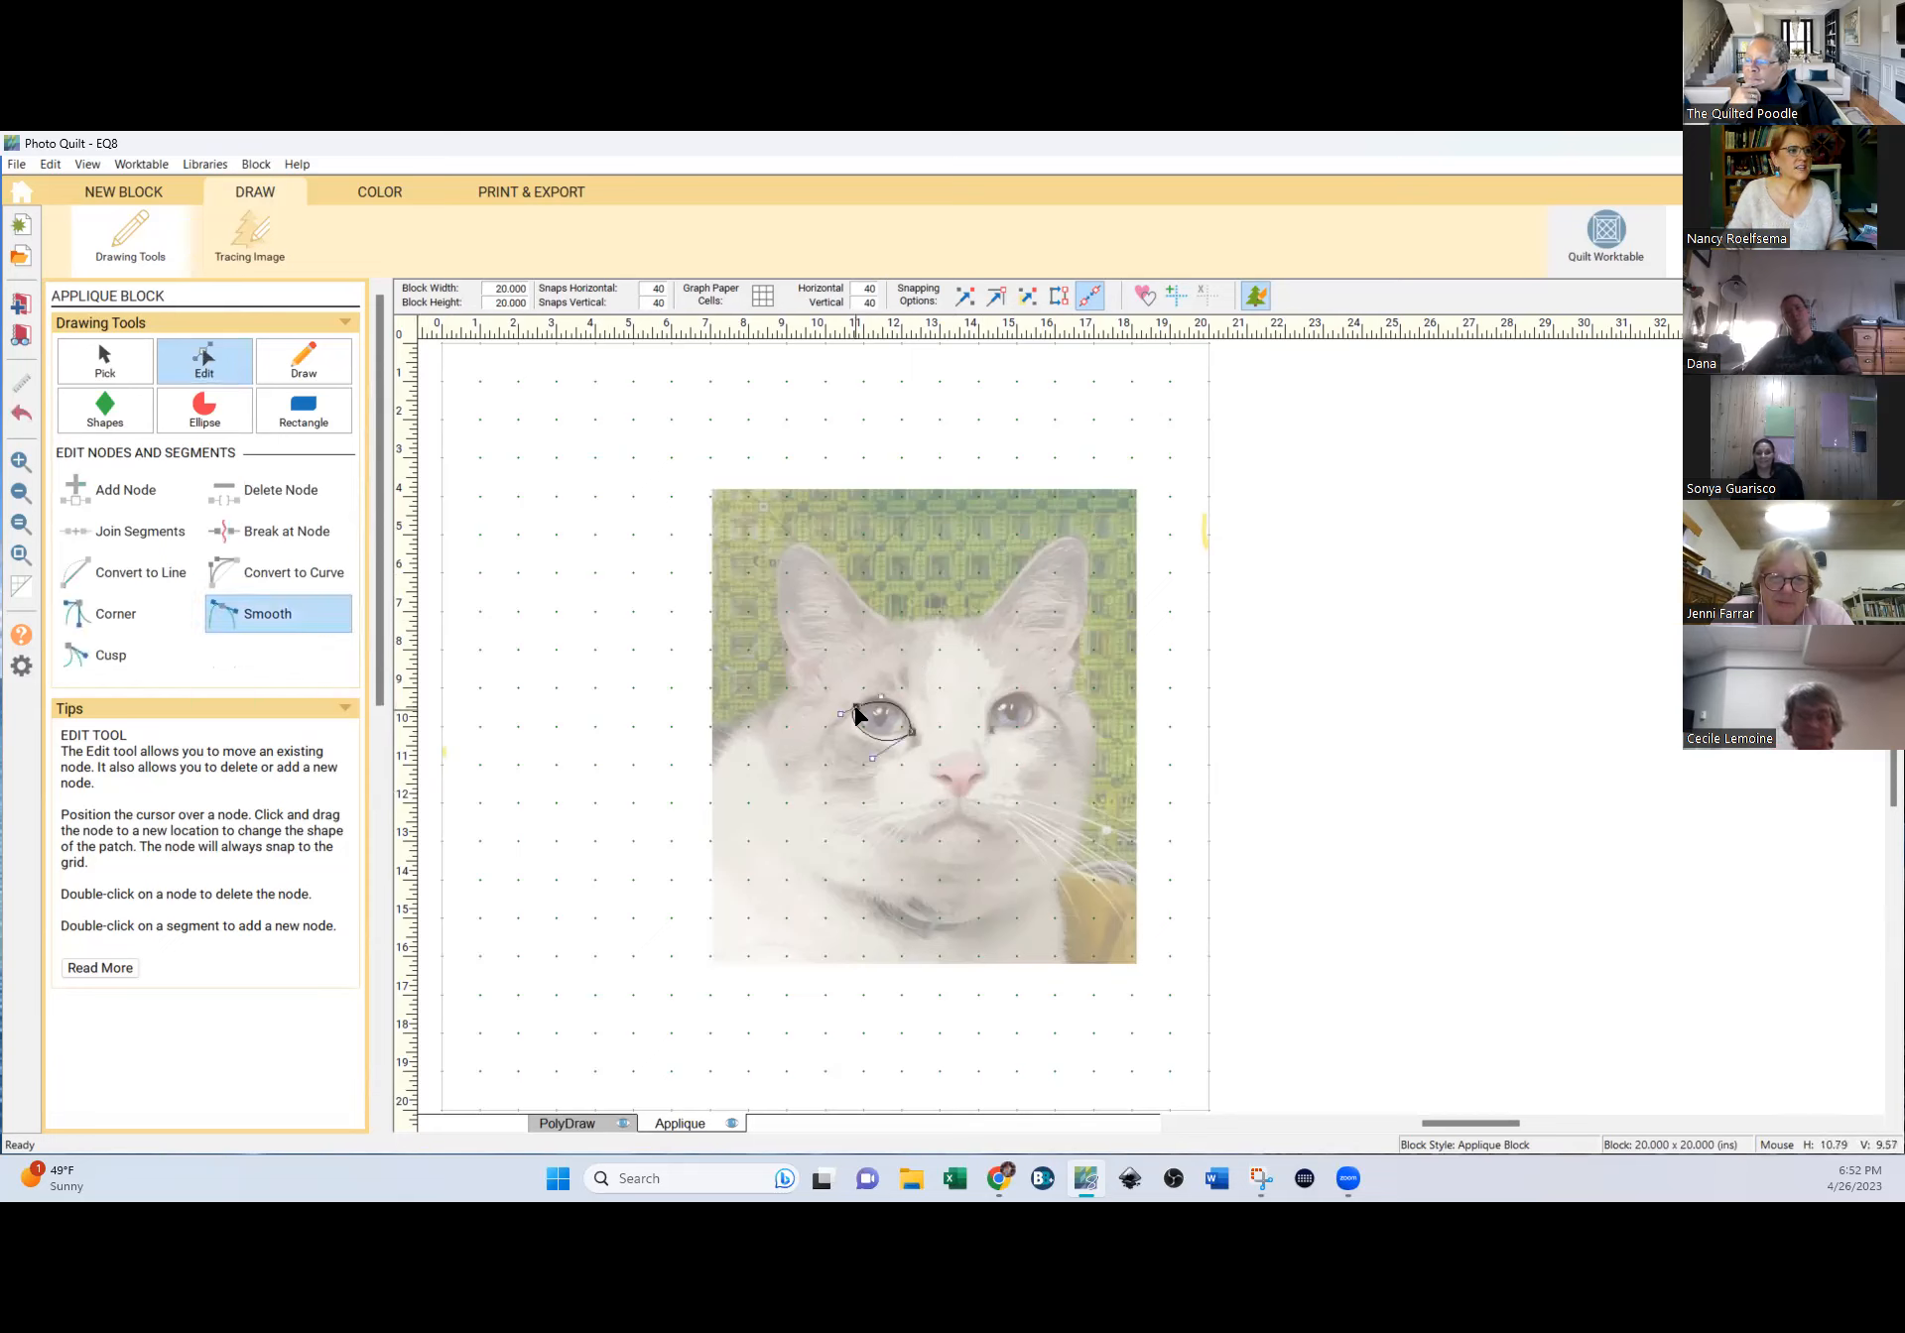